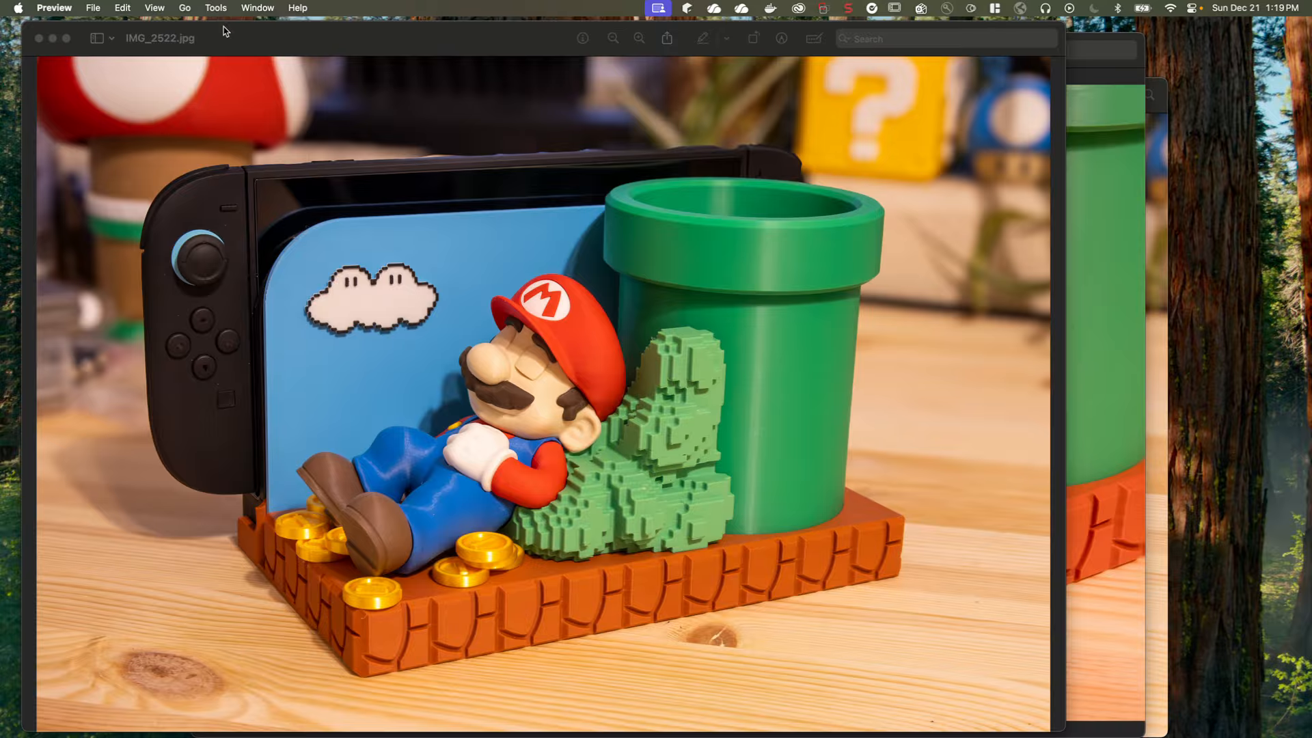
- Switch to Edge and open the Nintendo Switch 2 Docking Station - Super Mario model from the "nintendo switch dock" search results
key("super+Tab")
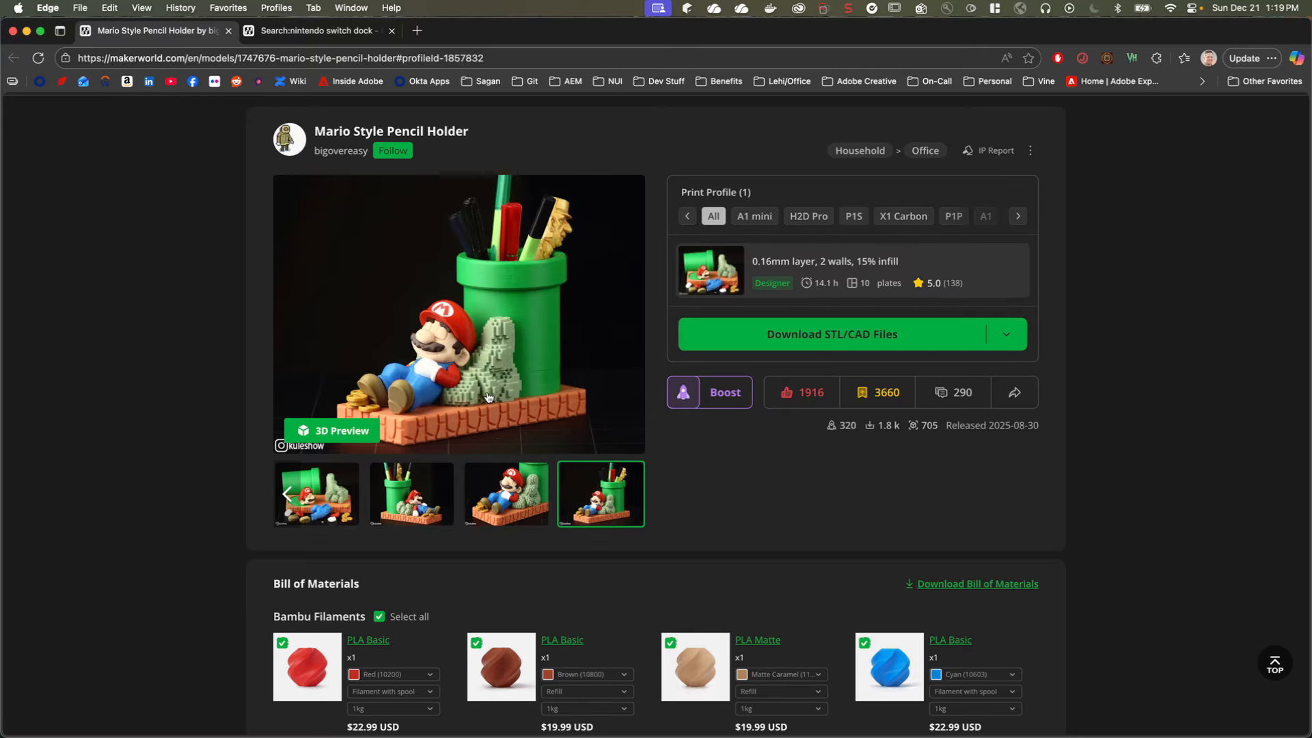
left_click(342, 36)
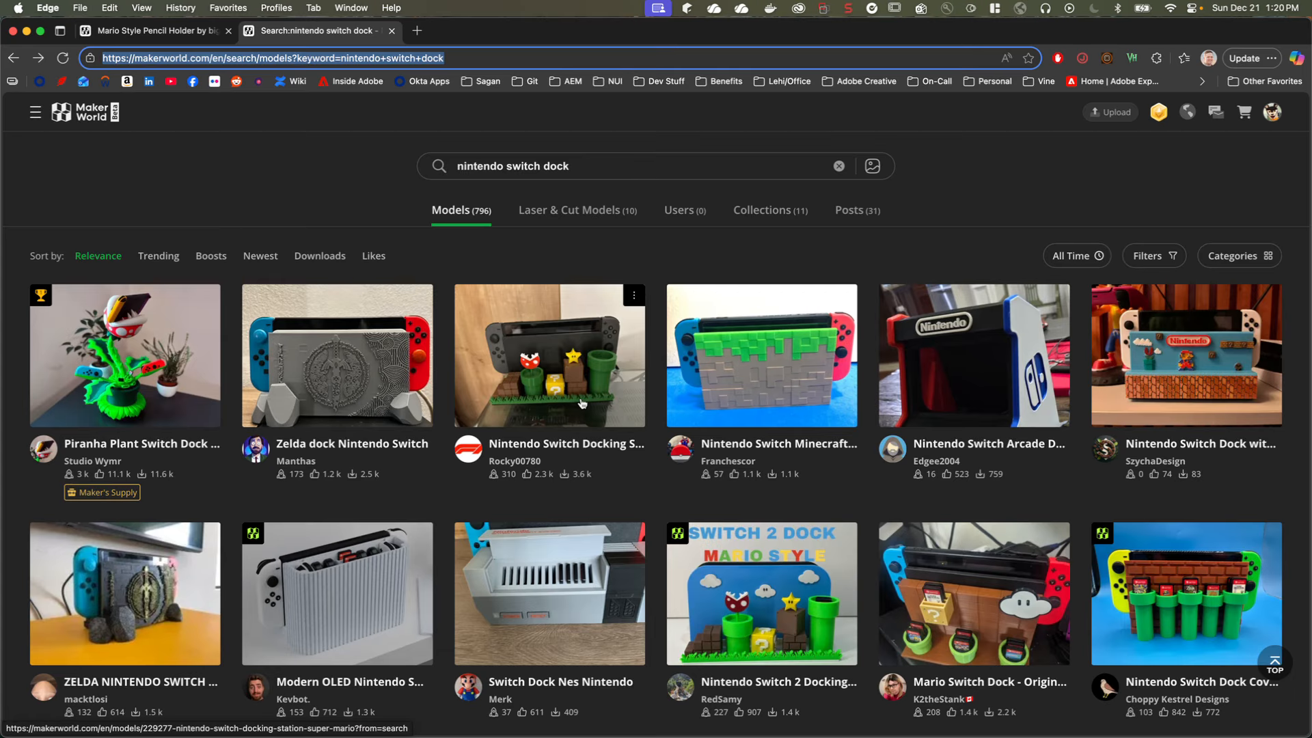
scroll(588, 413, "down", 2)
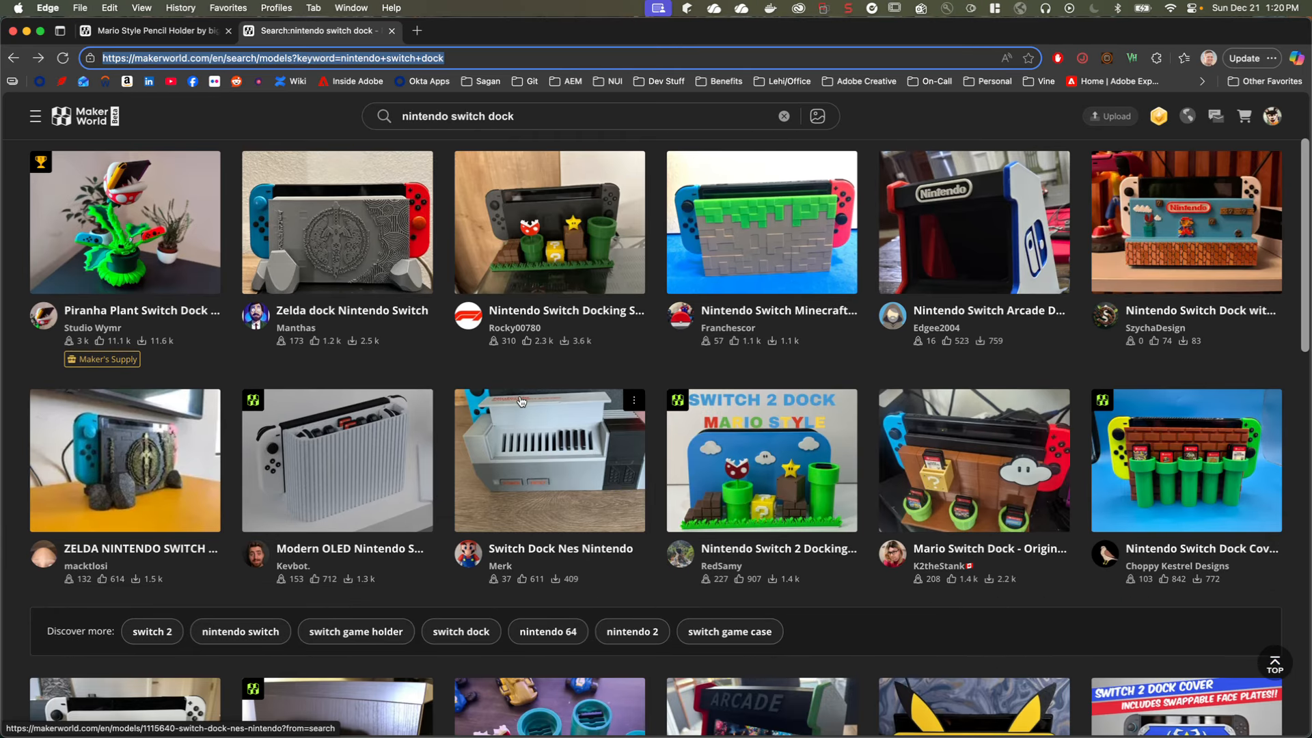
left_click(750, 528)
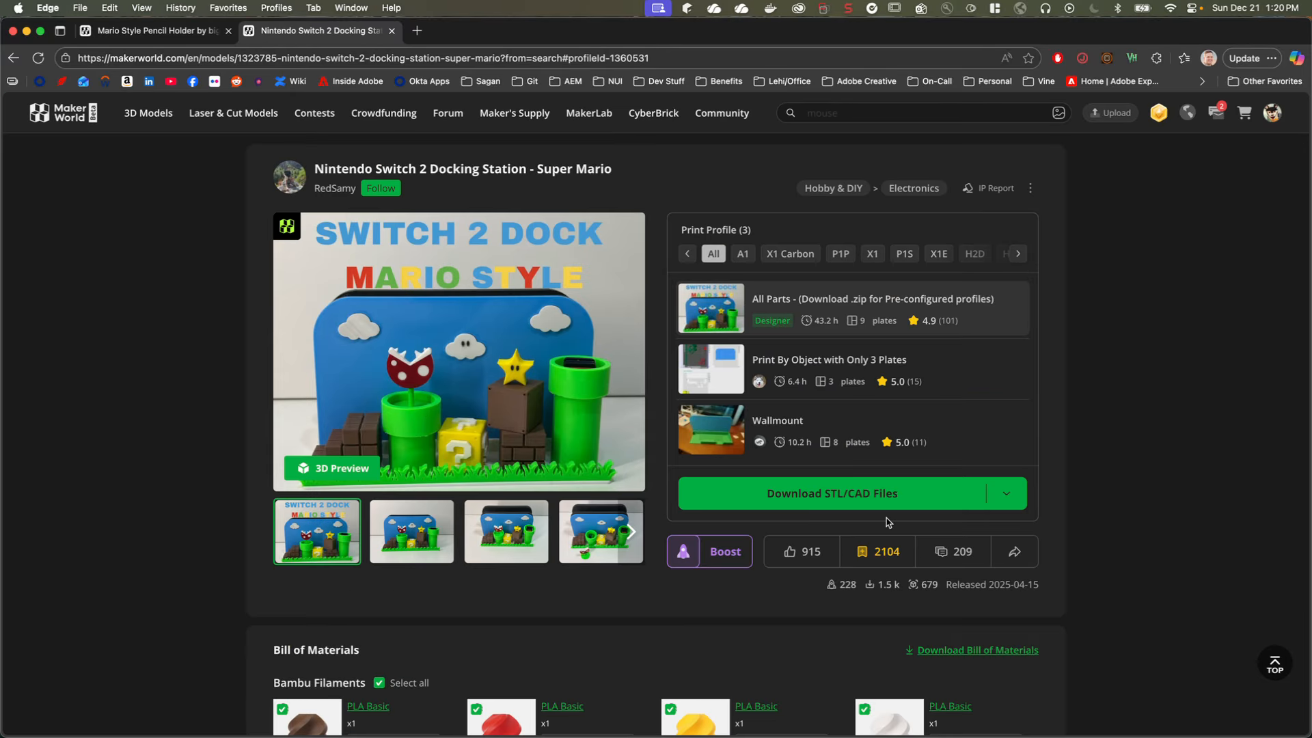
- Switch to Bambu Studio and examine the pencil holder plates in the SMario(bambu)_wm(2) project
key("ctrl+Right")
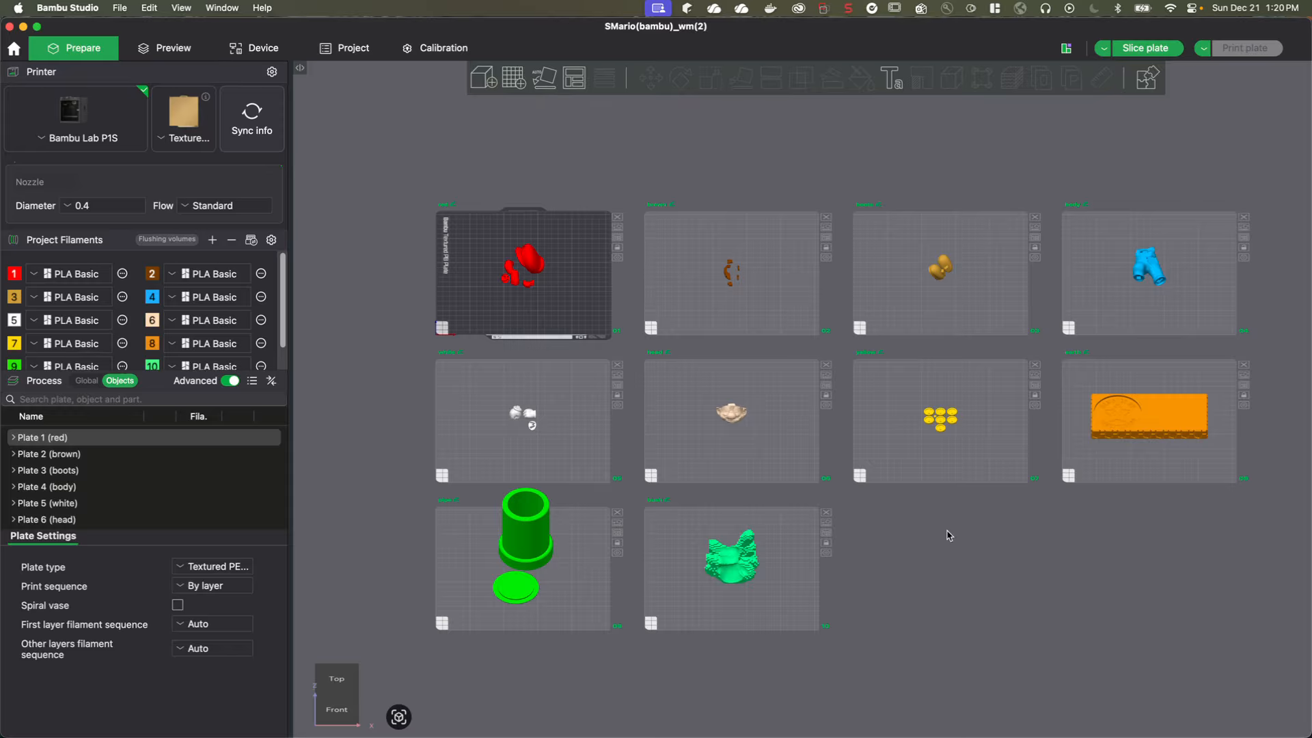
left_click_drag(951, 541, 947, 537)
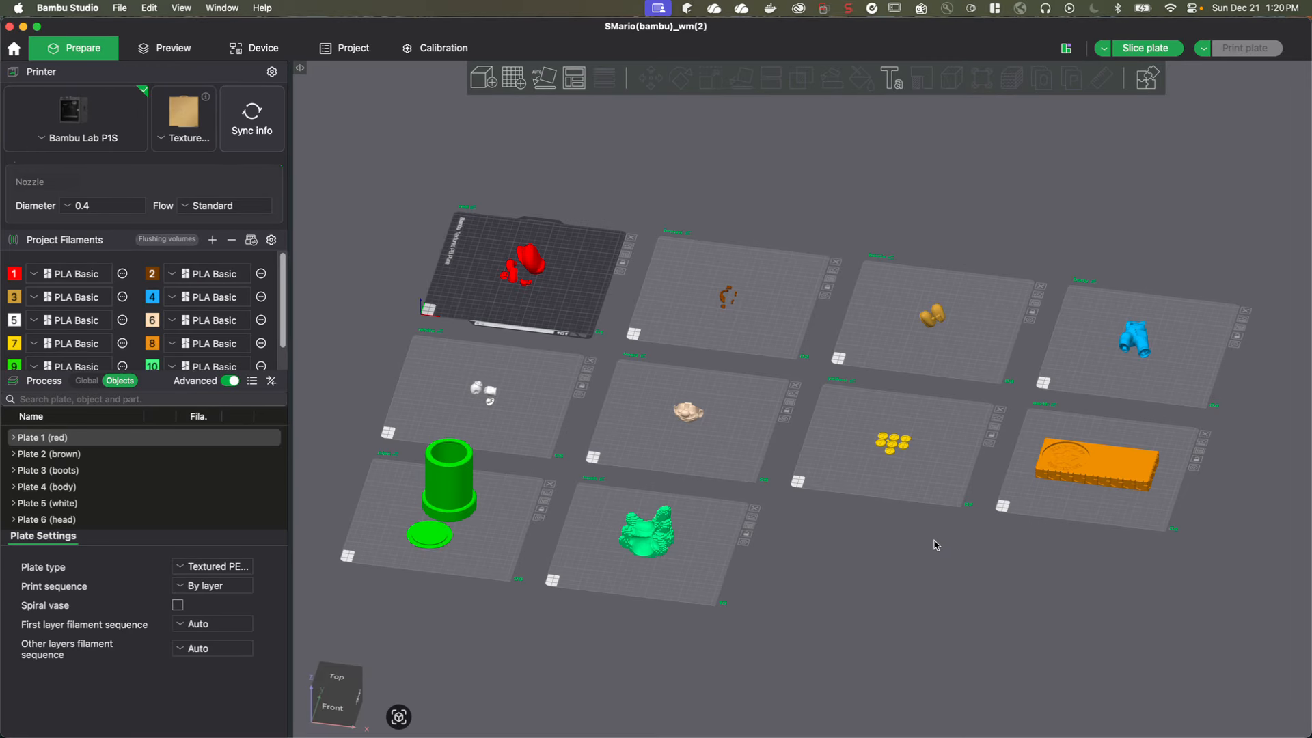
right_click_drag(931, 558, 883, 520)
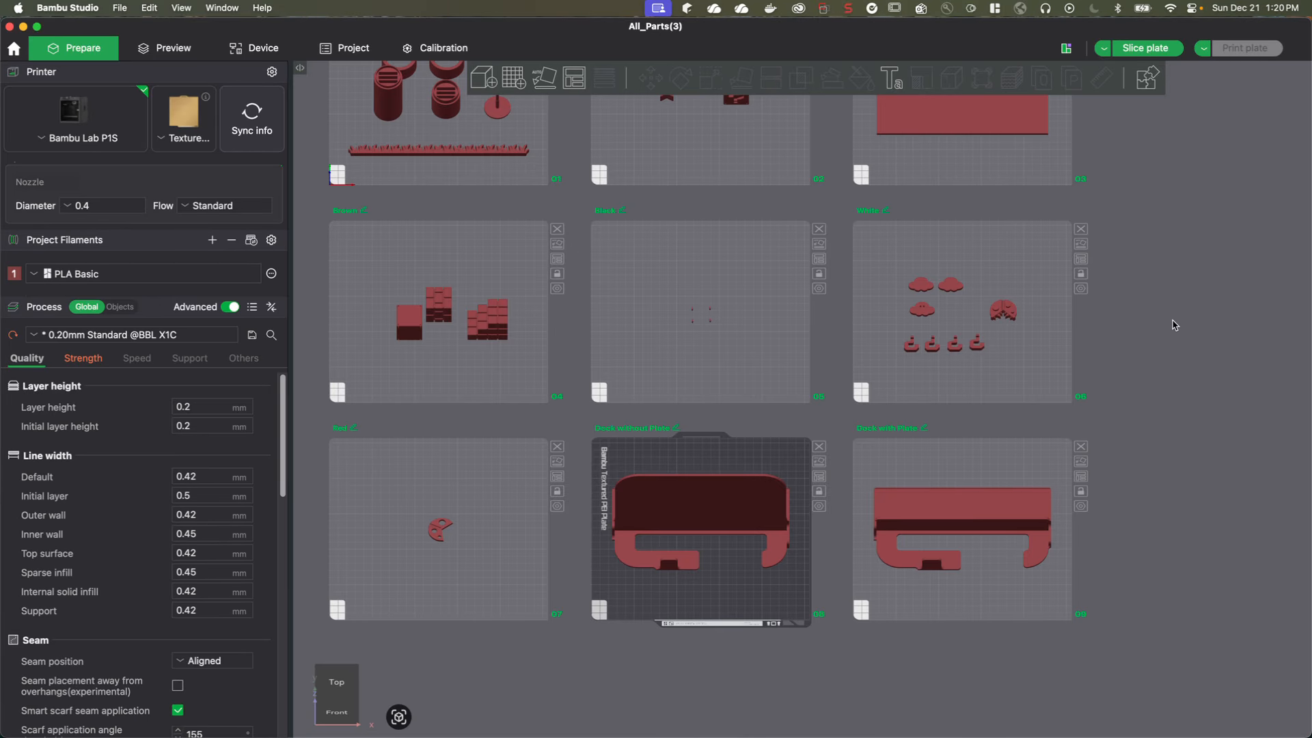
- Examine the back of the dock without plate in the All_Parts(3) project, including its raised logo
key("0")
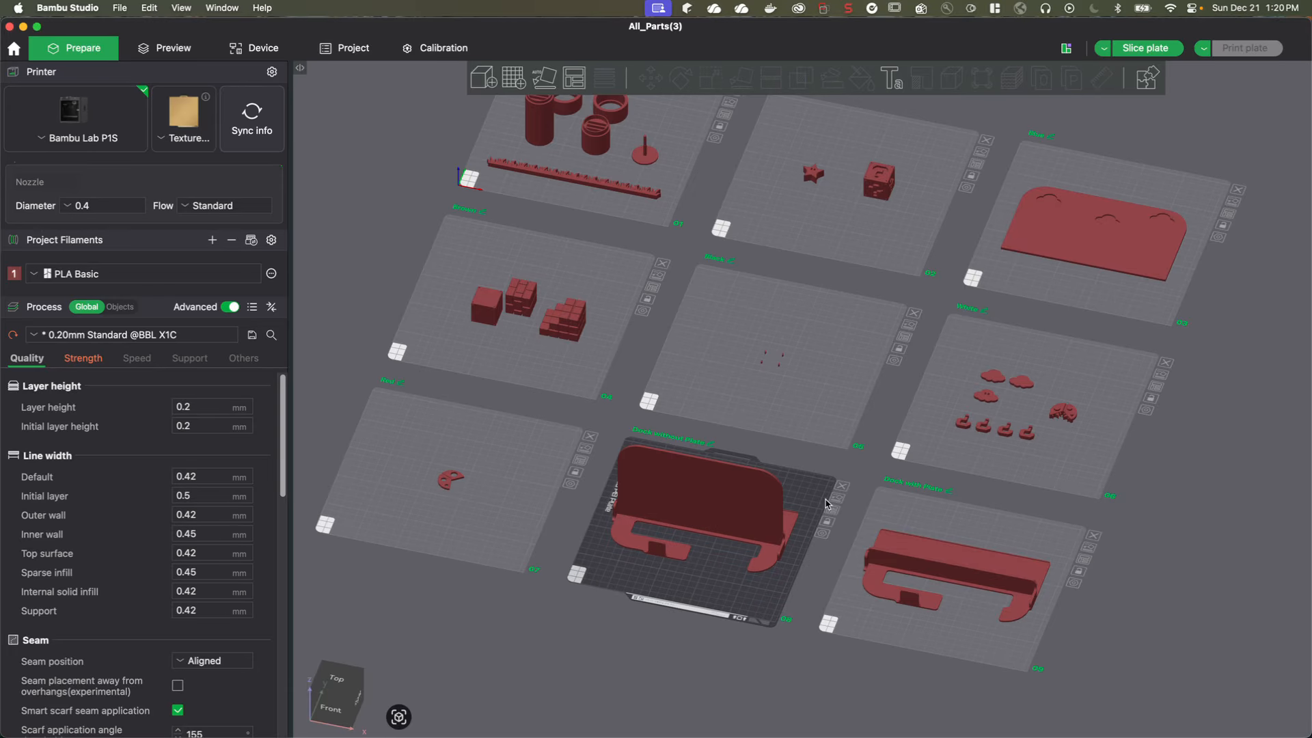
left_click_drag(862, 482, 801, 481)
scroll(577, 647, "up", 8)
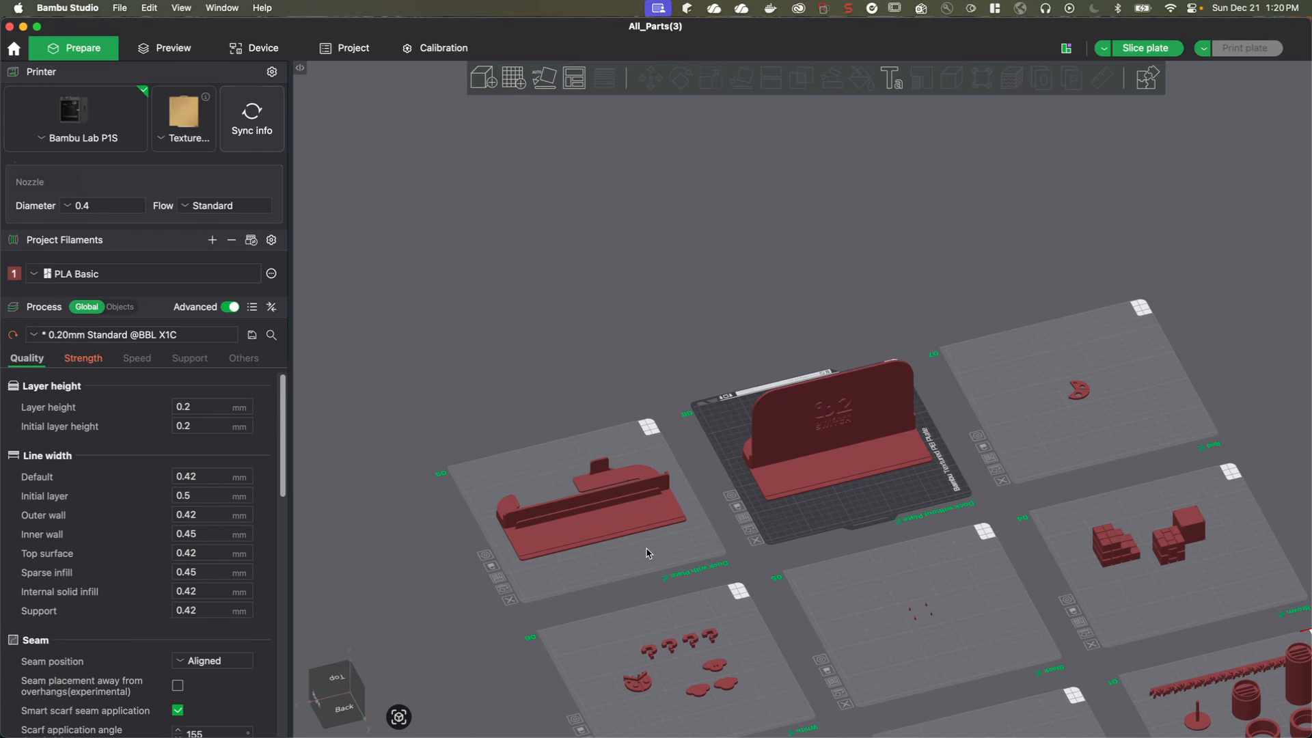
scroll(618, 621, "down", 5)
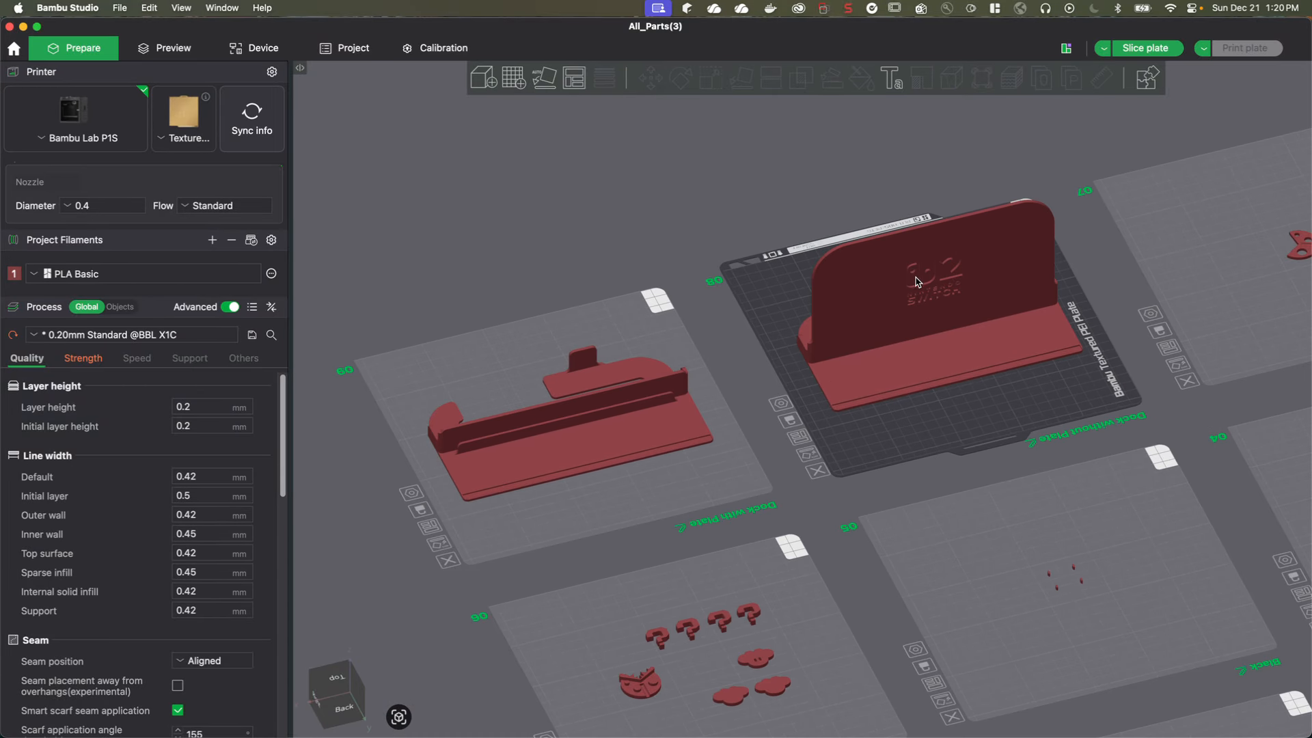
scroll(948, 389, "down", 2)
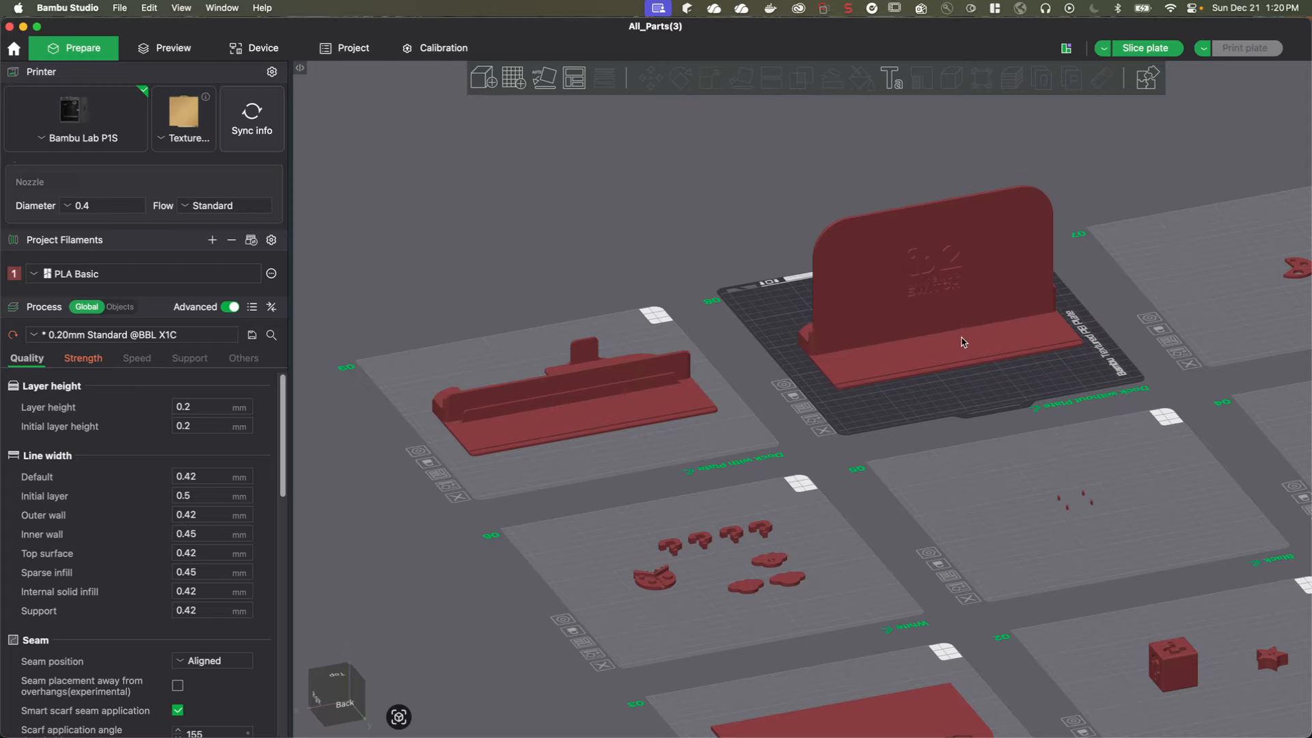
- Inspect the dock with plate from several angles, including its low rear wall and the slot for a separate back plate
left_click(483, 438)
left_click_drag(415, 528, 438, 540)
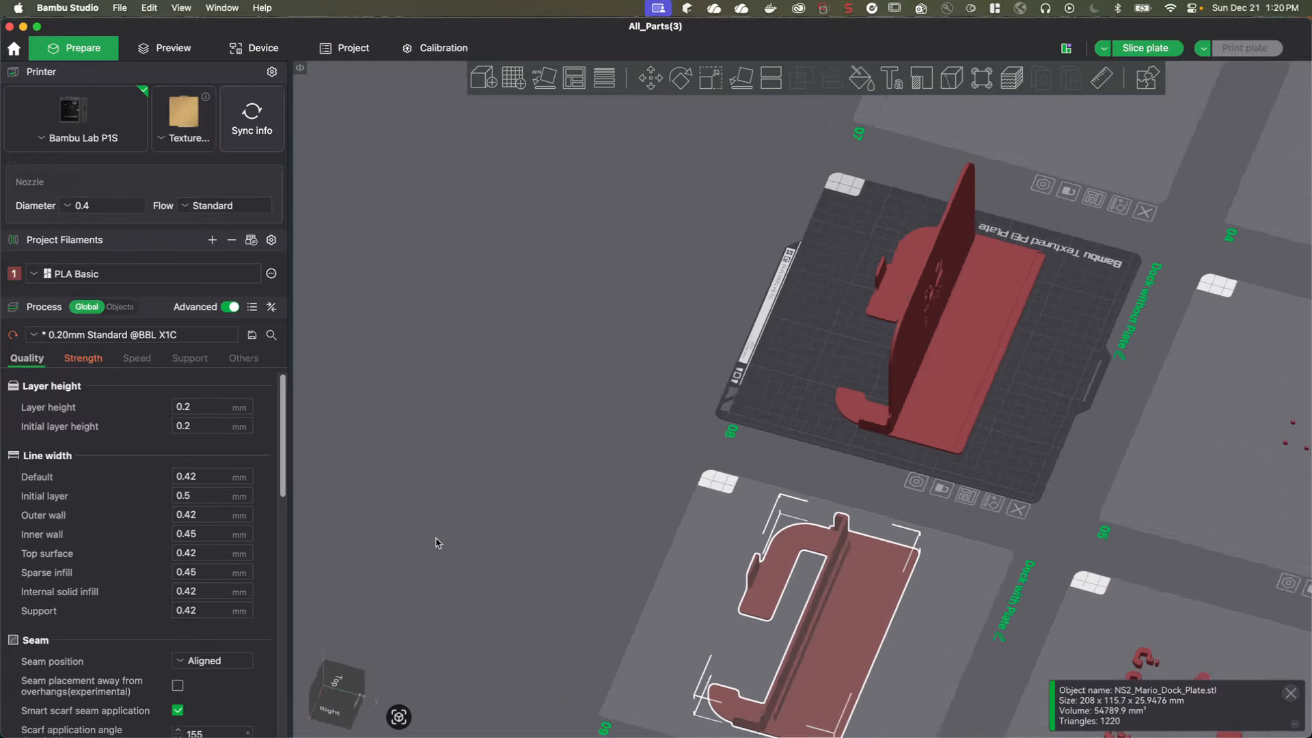
key("1")
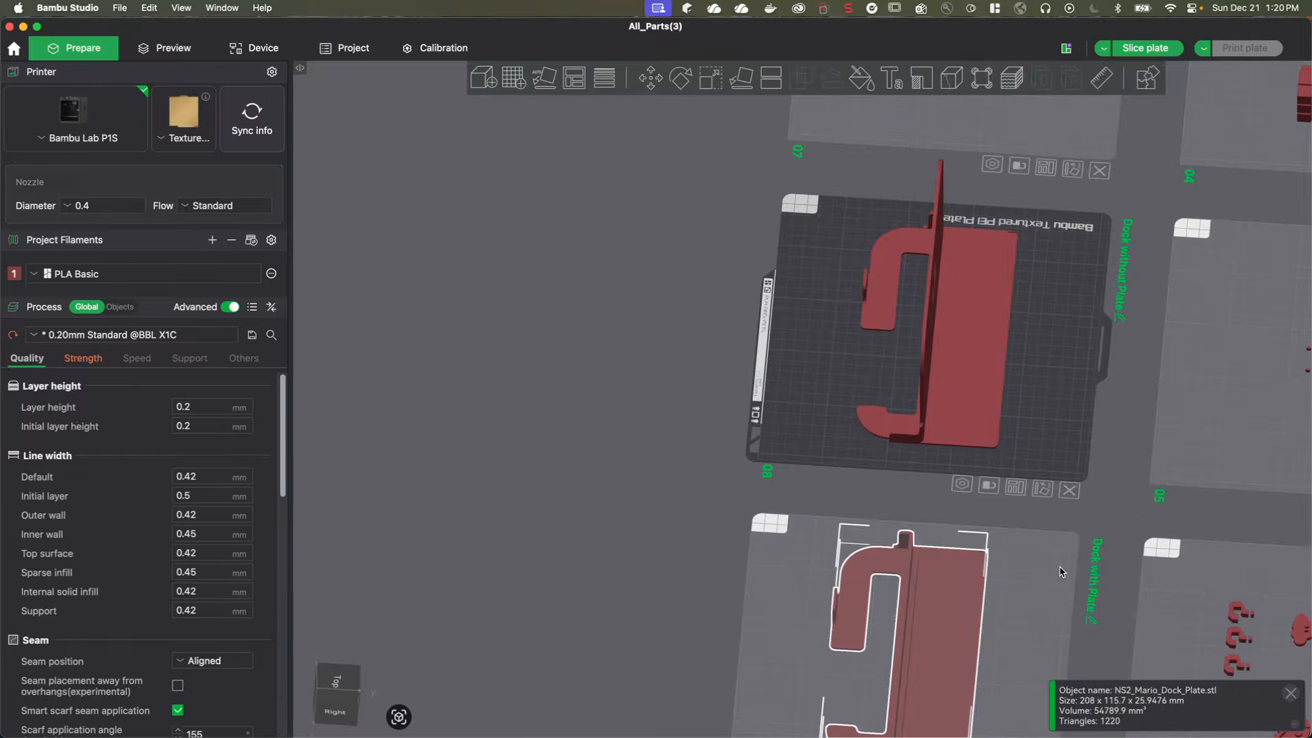
left_click(1061, 569)
right_click_drag(1164, 517, 973, 211)
left_click_drag(891, 506, 874, 484)
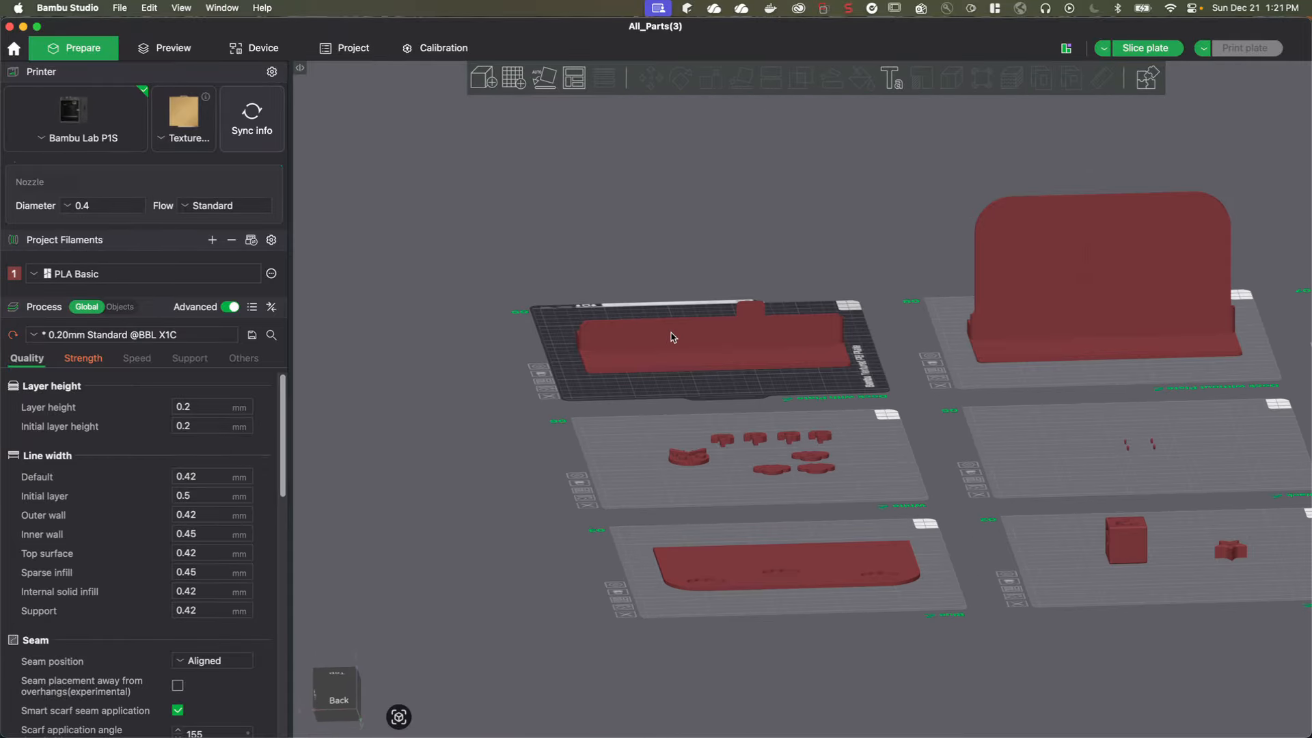
left_click_drag(509, 417, 551, 433)
scroll(641, 395, "up", 4)
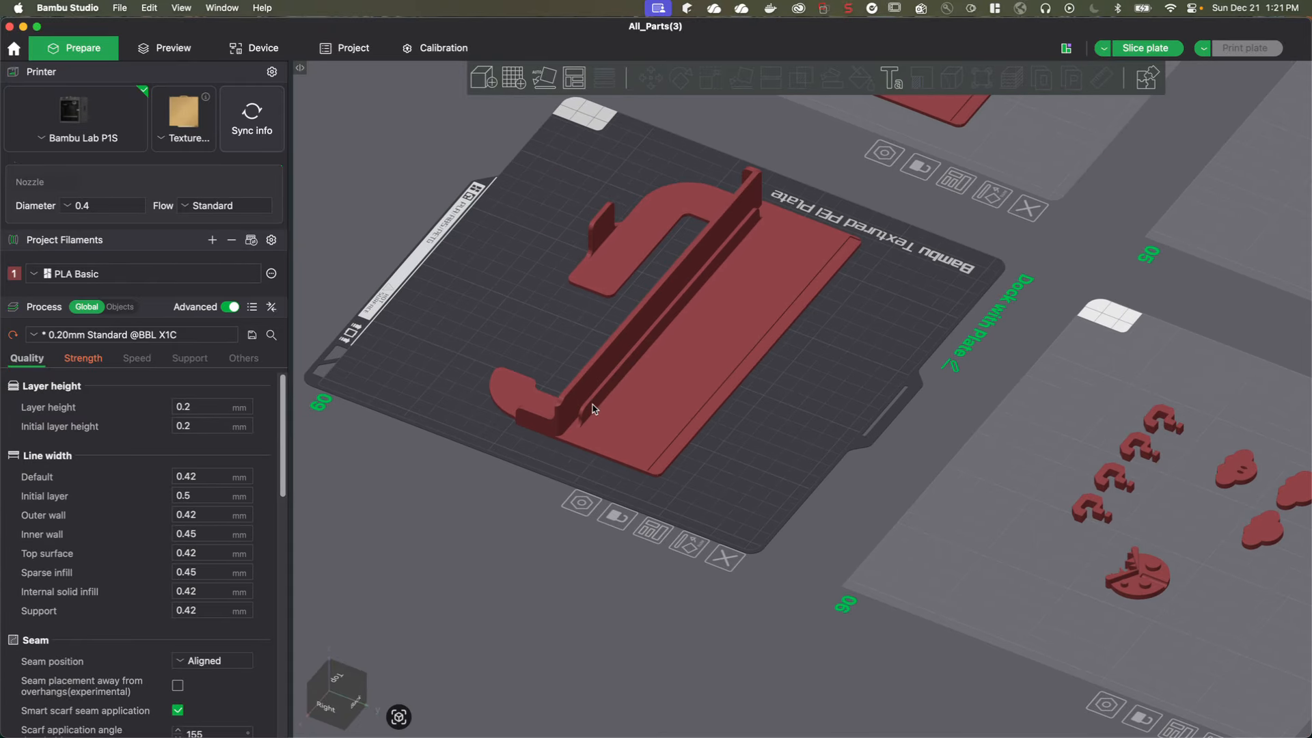
scroll(826, 444, "down", 6)
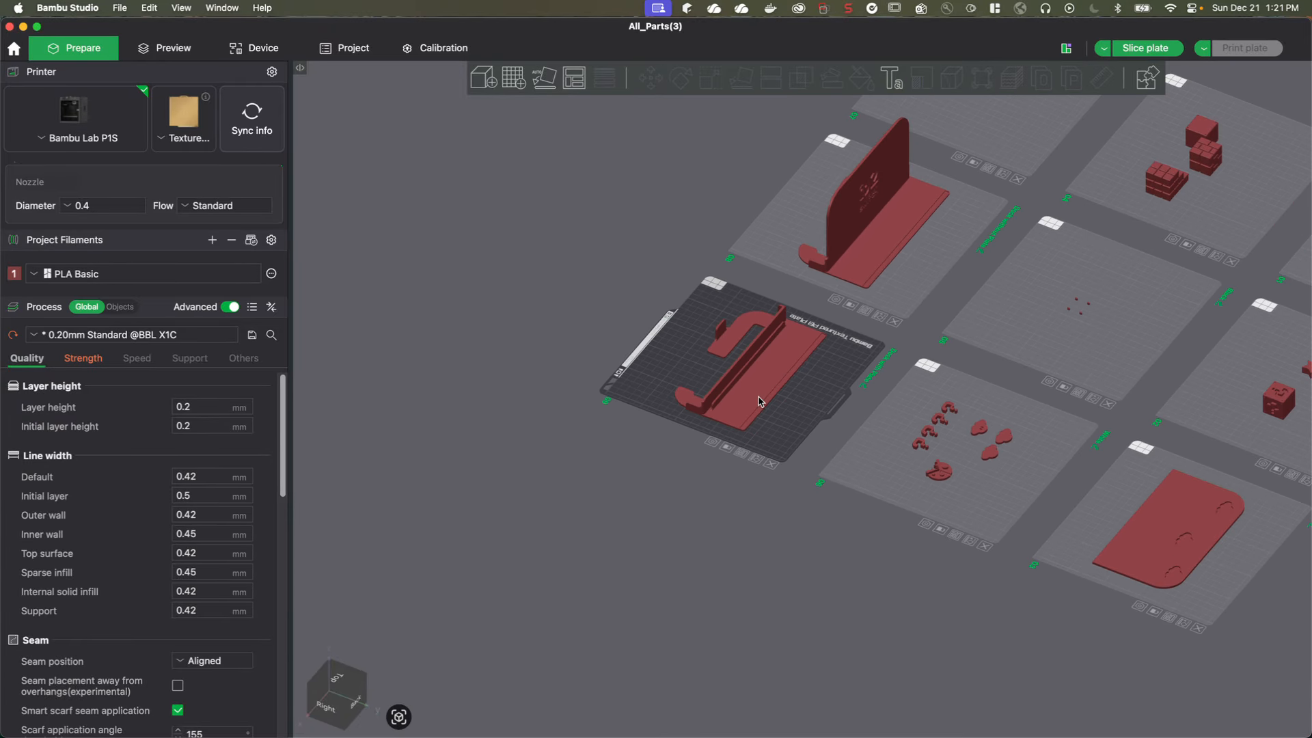
- Inspect the separate blue back plate and its cloud recesses alongside the two dock versions
left_click(760, 401)
left_click(1159, 542)
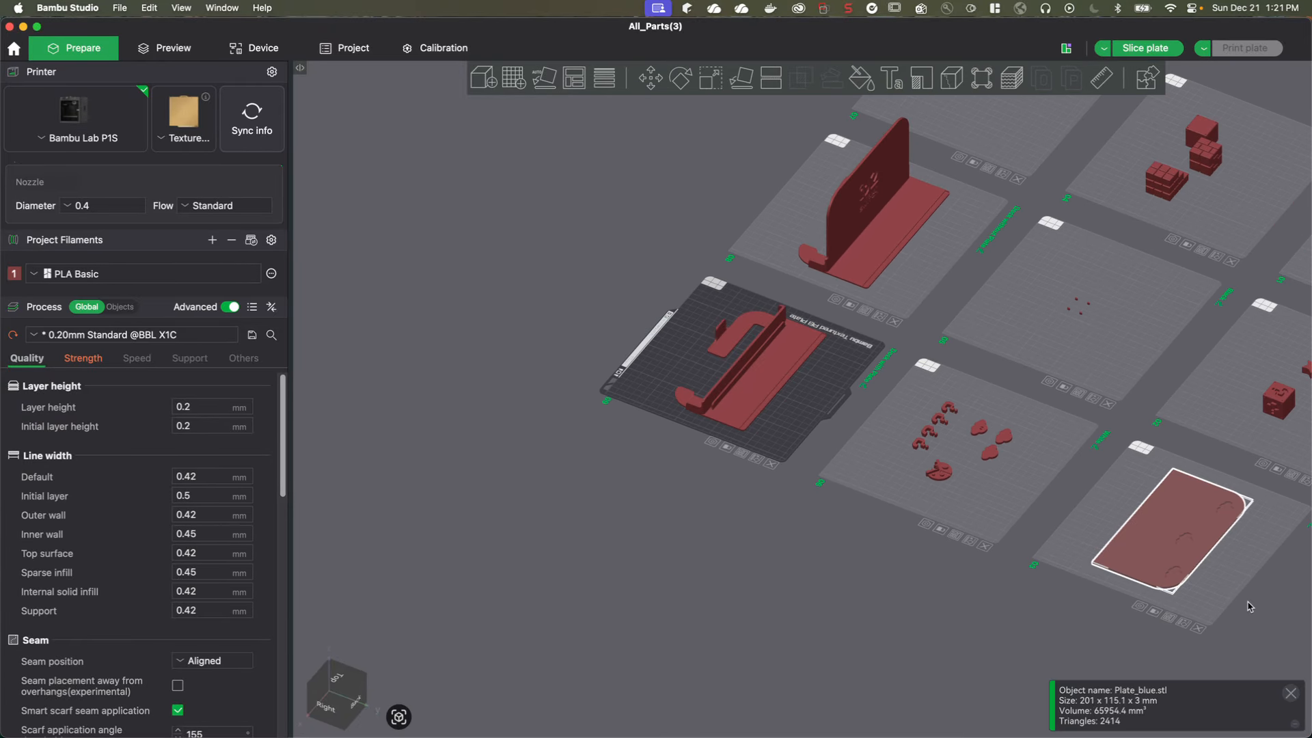
middle_click_drag(1249, 644, 1081, 546)
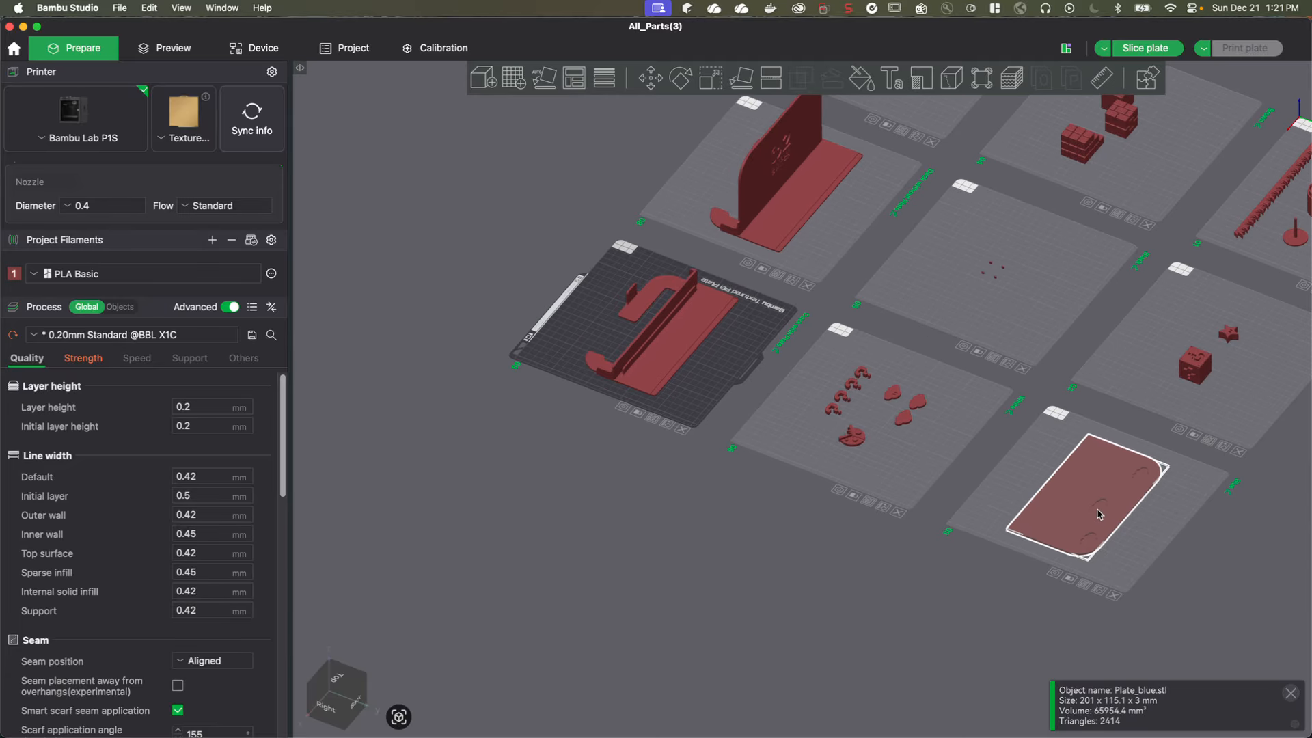
scroll(1141, 531, "up", 2)
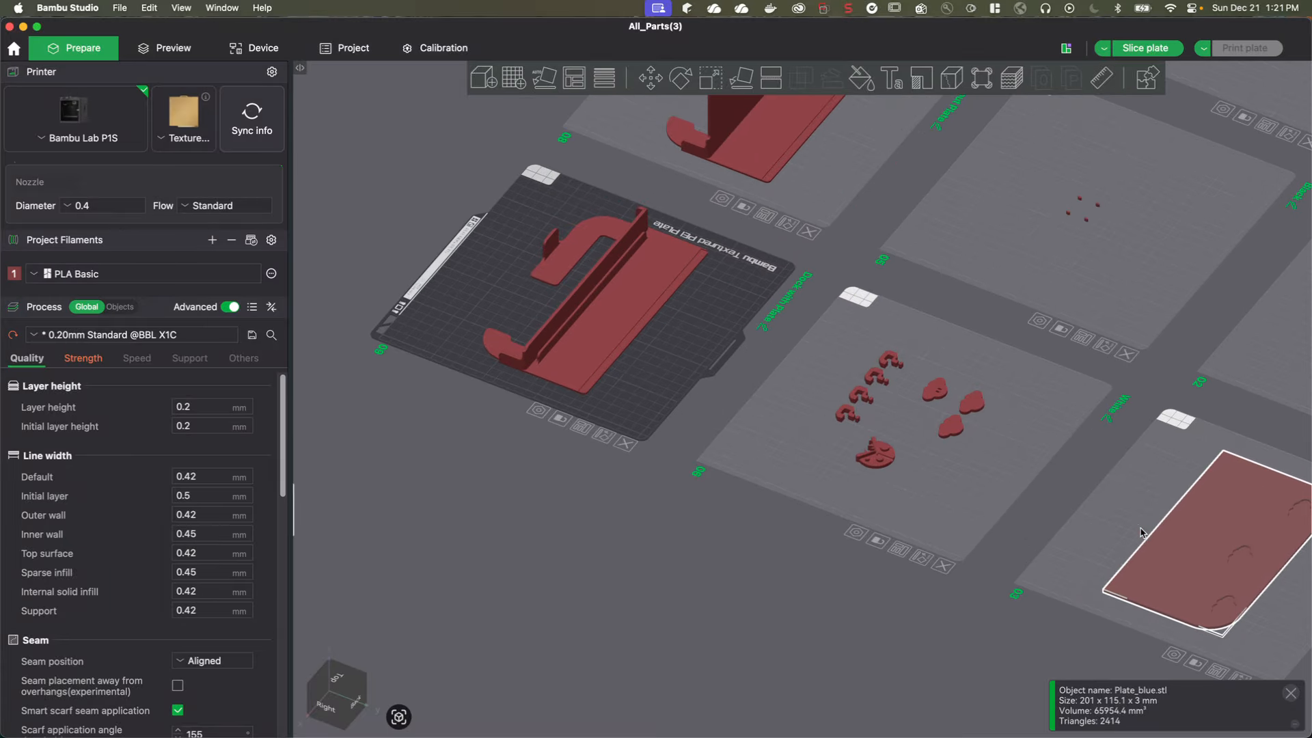
left_click(1120, 557)
middle_click_drag(1120, 557, 817, 429)
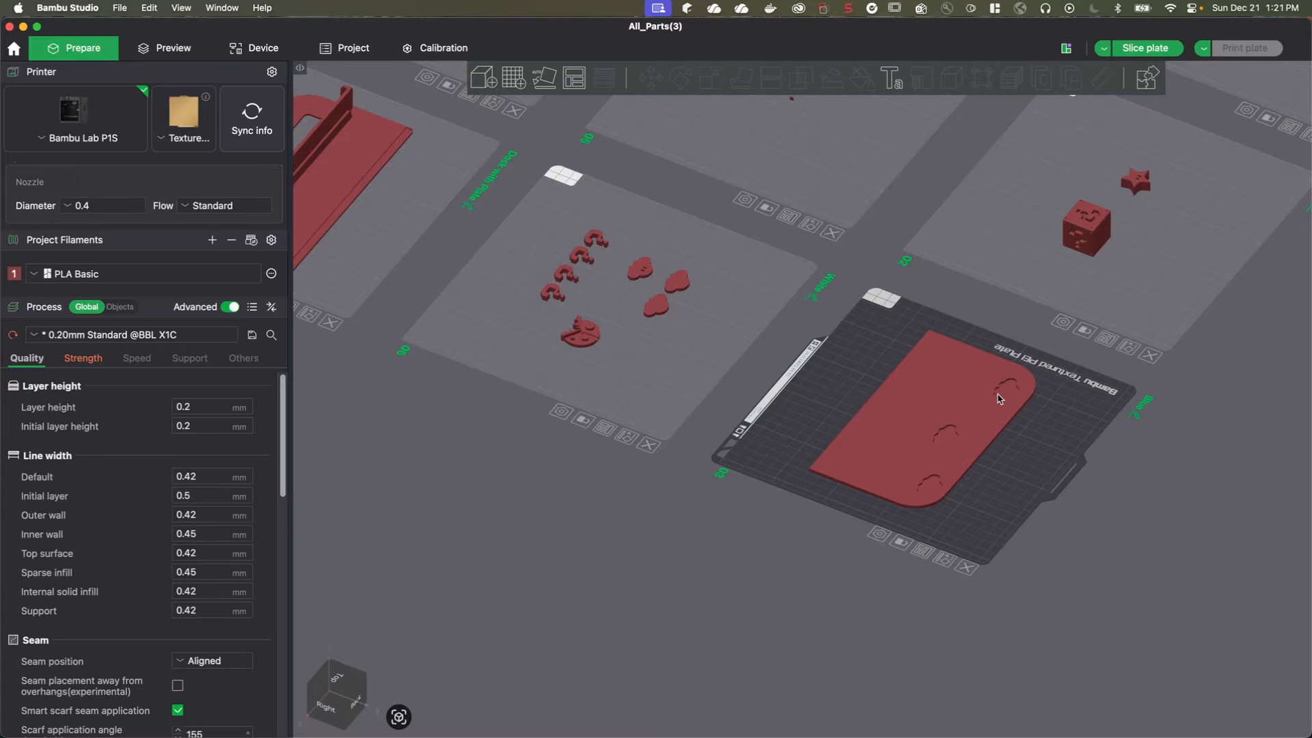
scroll(992, 398, "down", 1)
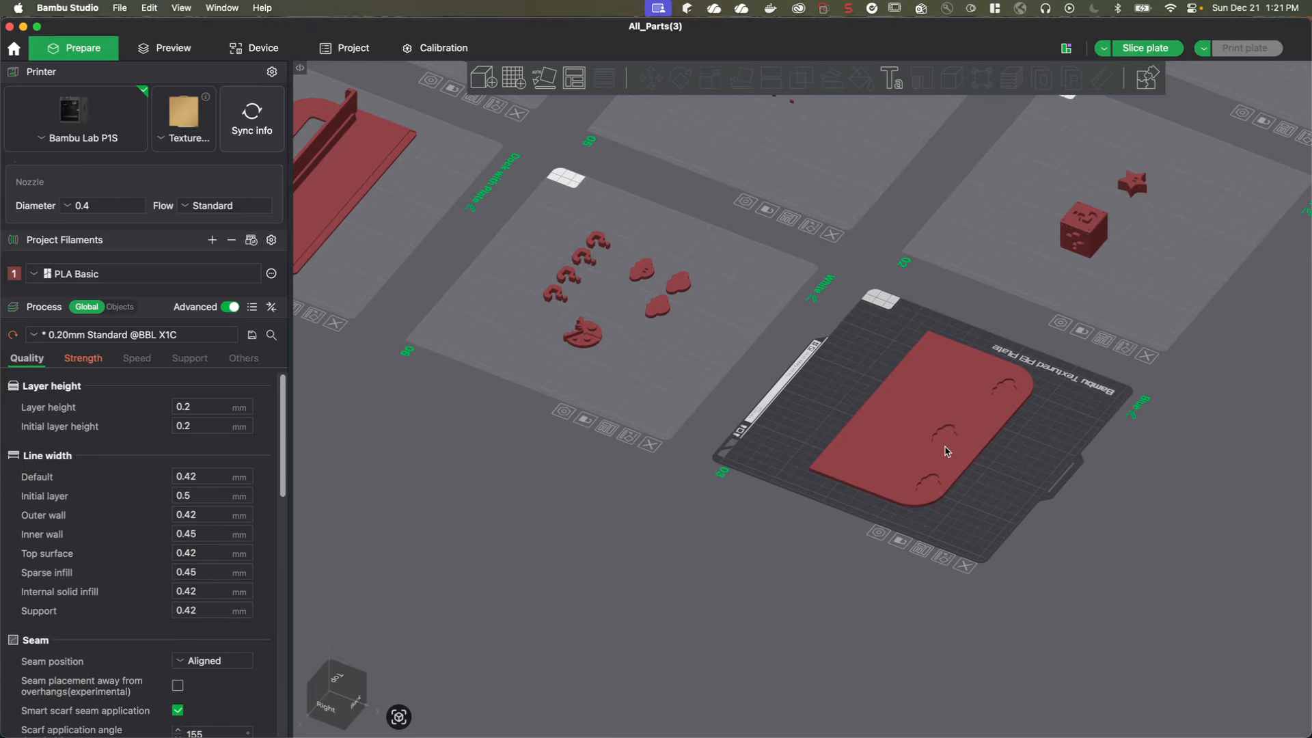
scroll(787, 455, "down", 3)
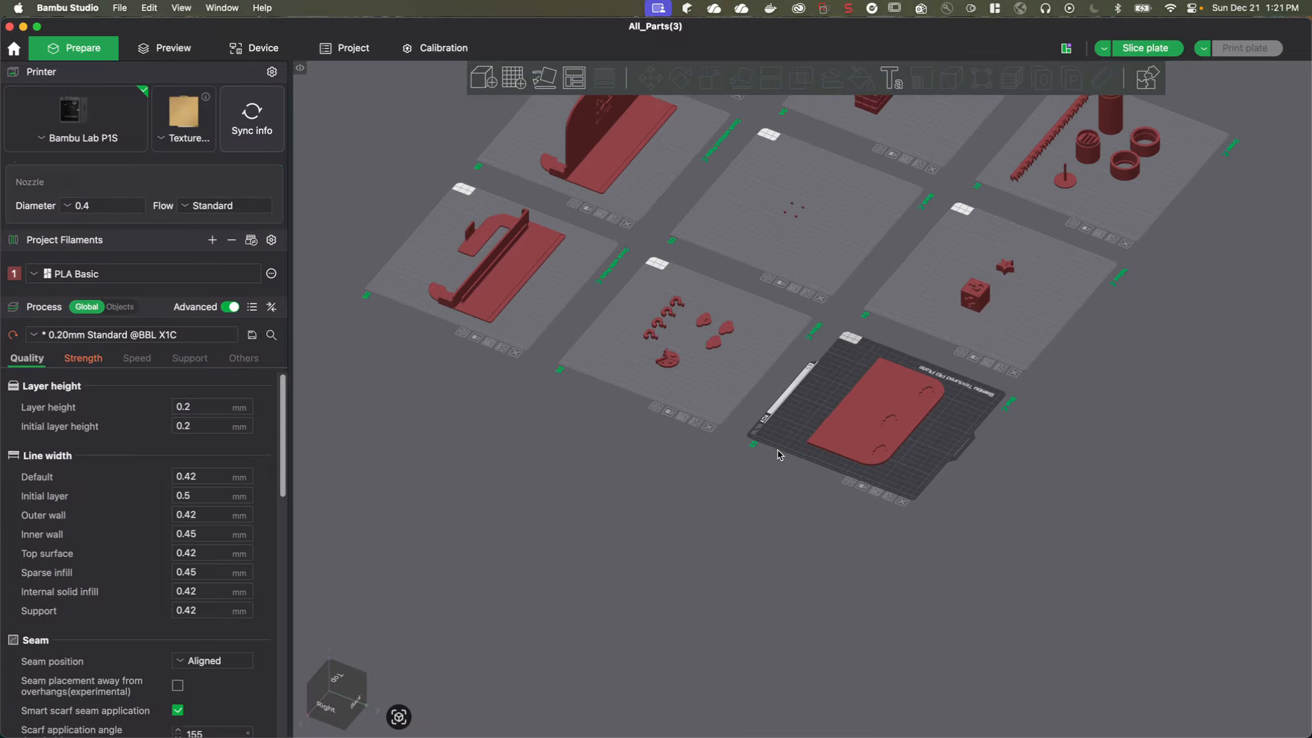
left_click_drag(535, 397, 574, 408)
middle_click_drag(592, 458, 817, 305)
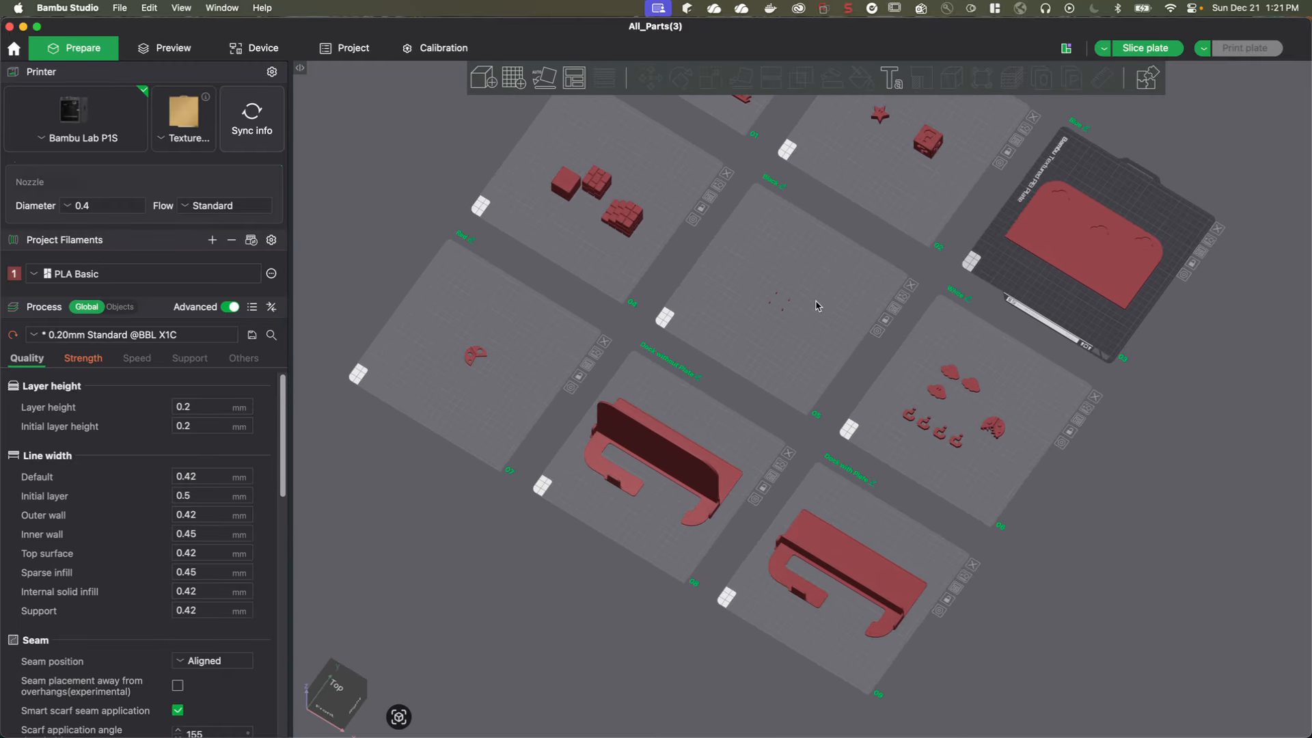
- Return to the SMario(bambu)_wm(2) project and add an empty build plate after the bush plate
key("ctrl+Left")
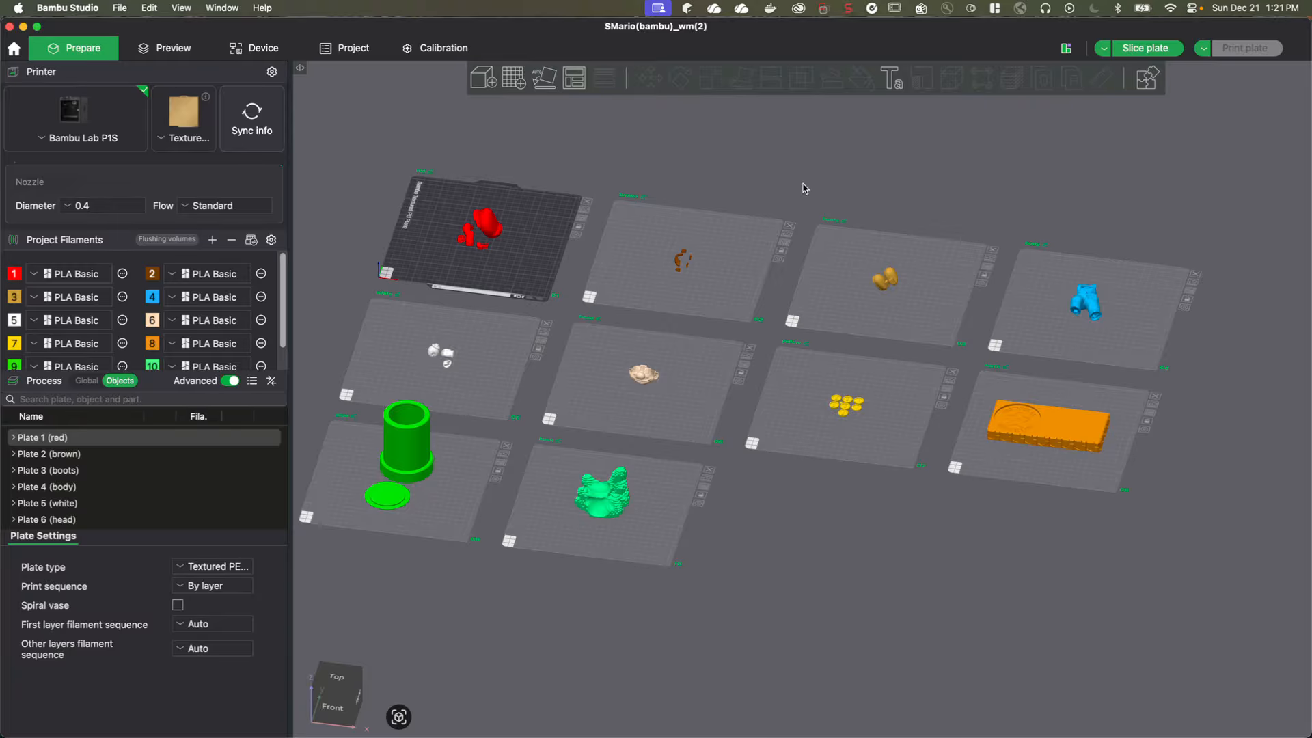
middle_click_drag(895, 509, 825, 396)
scroll(785, 390, "up", 2)
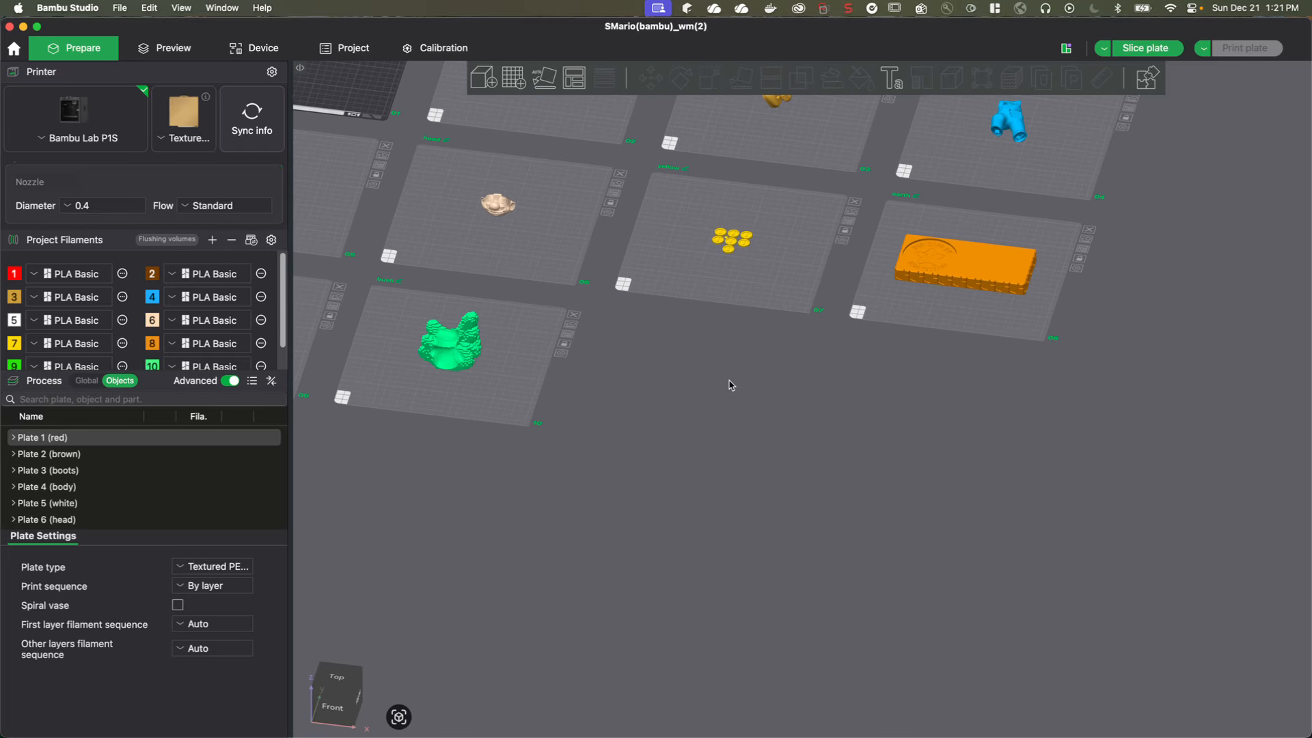
left_click(515, 82)
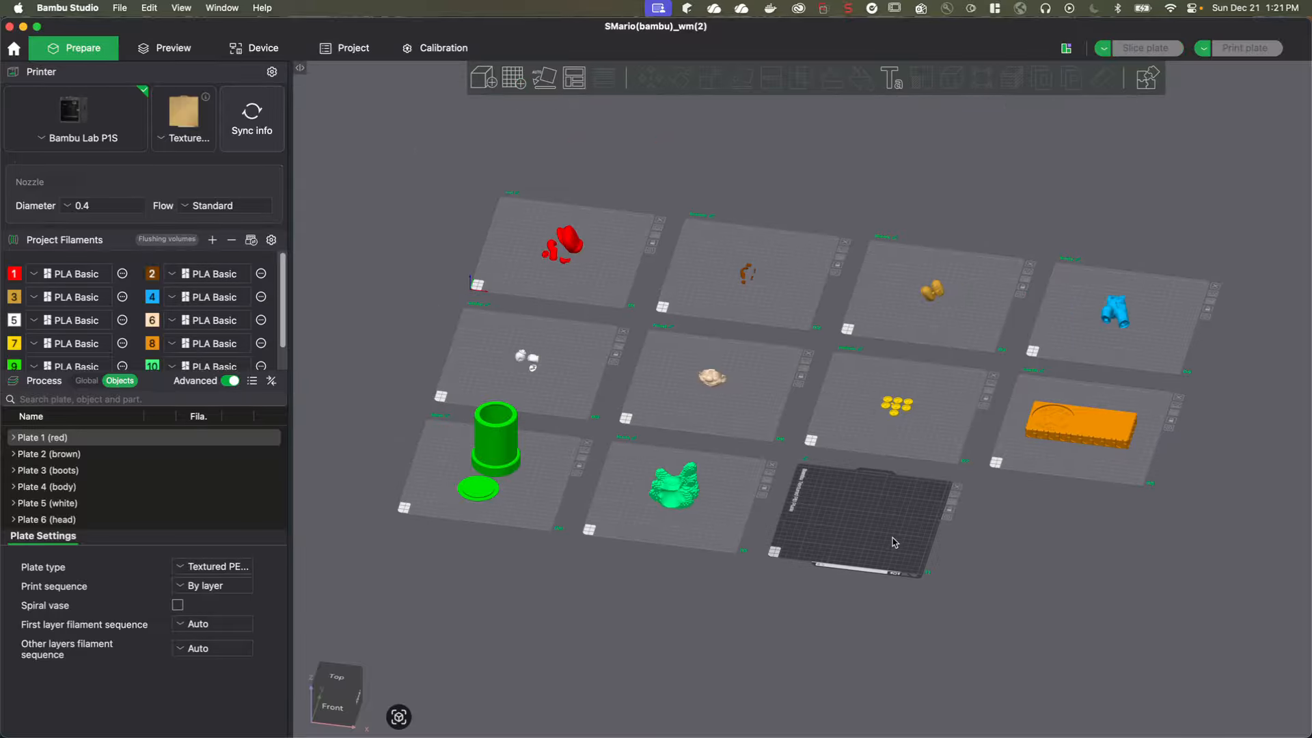
middle_click_drag(1009, 586, 869, 450)
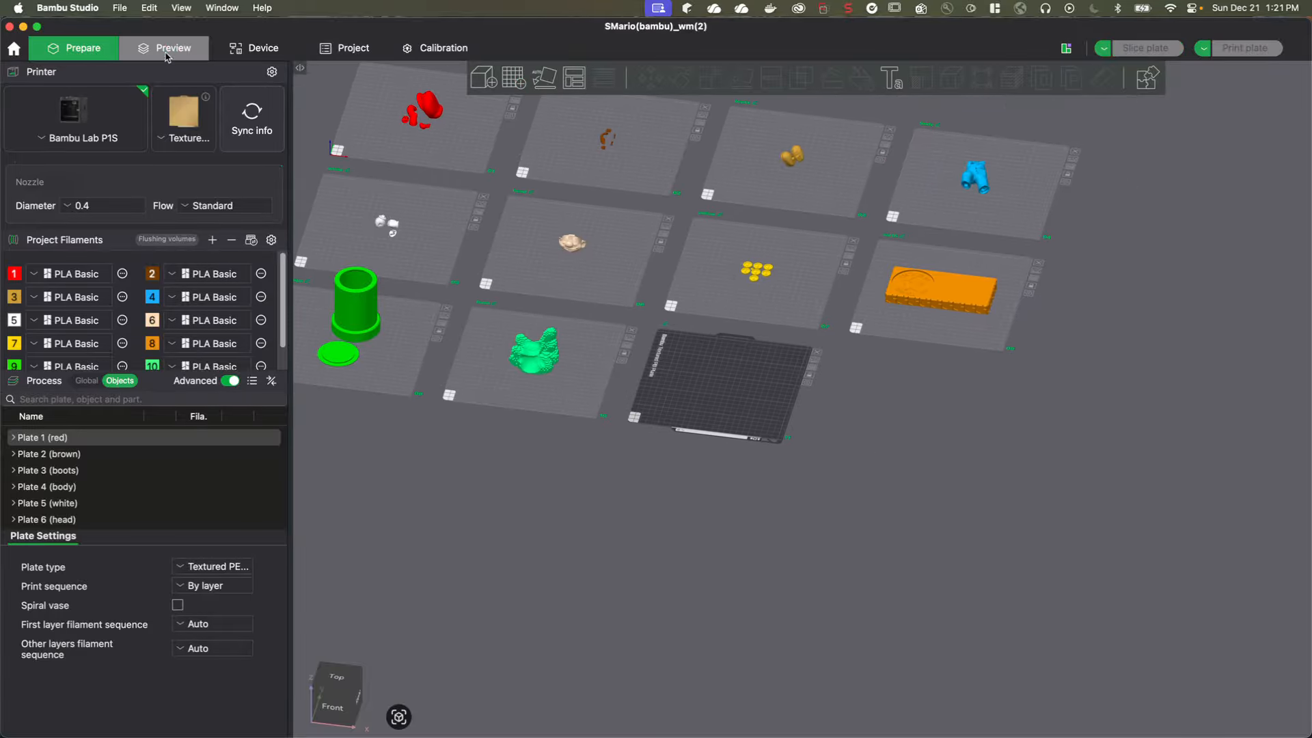
- Import All_Parts(3).3mf from the Downloads folder into the pencil holder project as geometry only
left_click(121, 8)
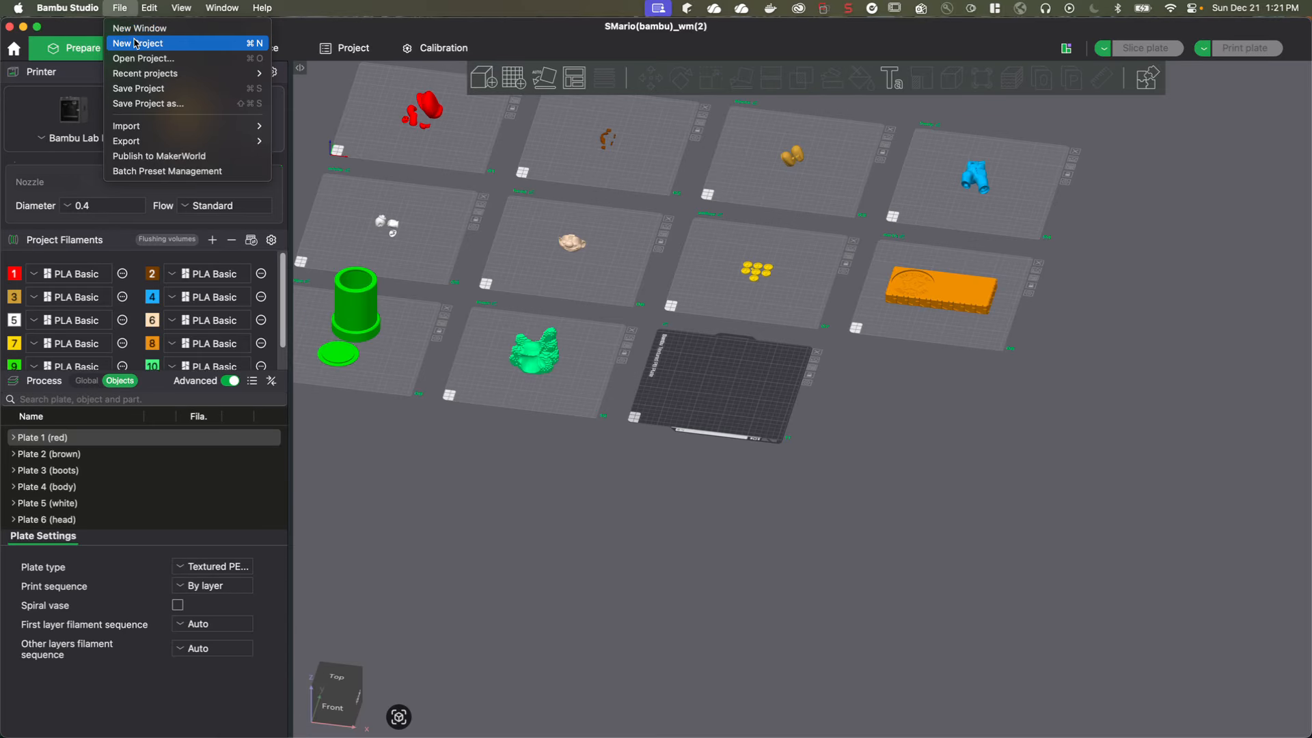
mouse_move(239, 126)
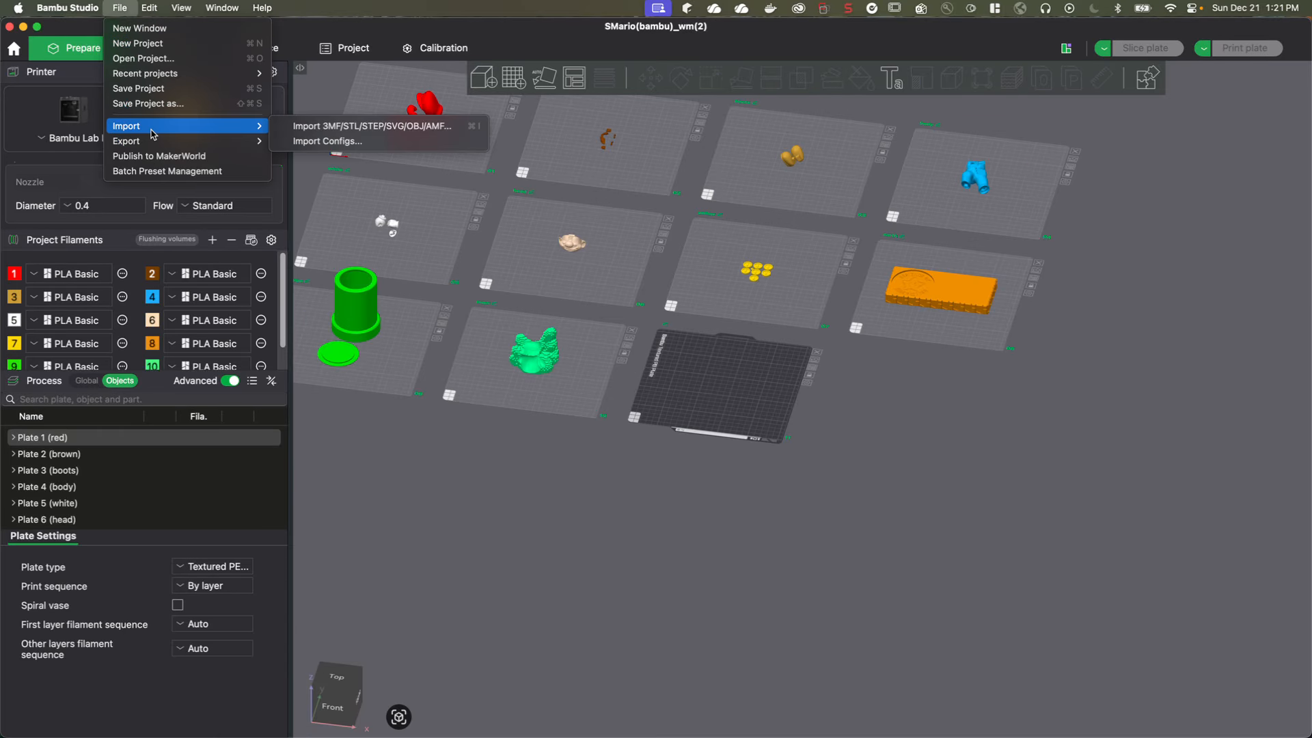
left_click(414, 128)
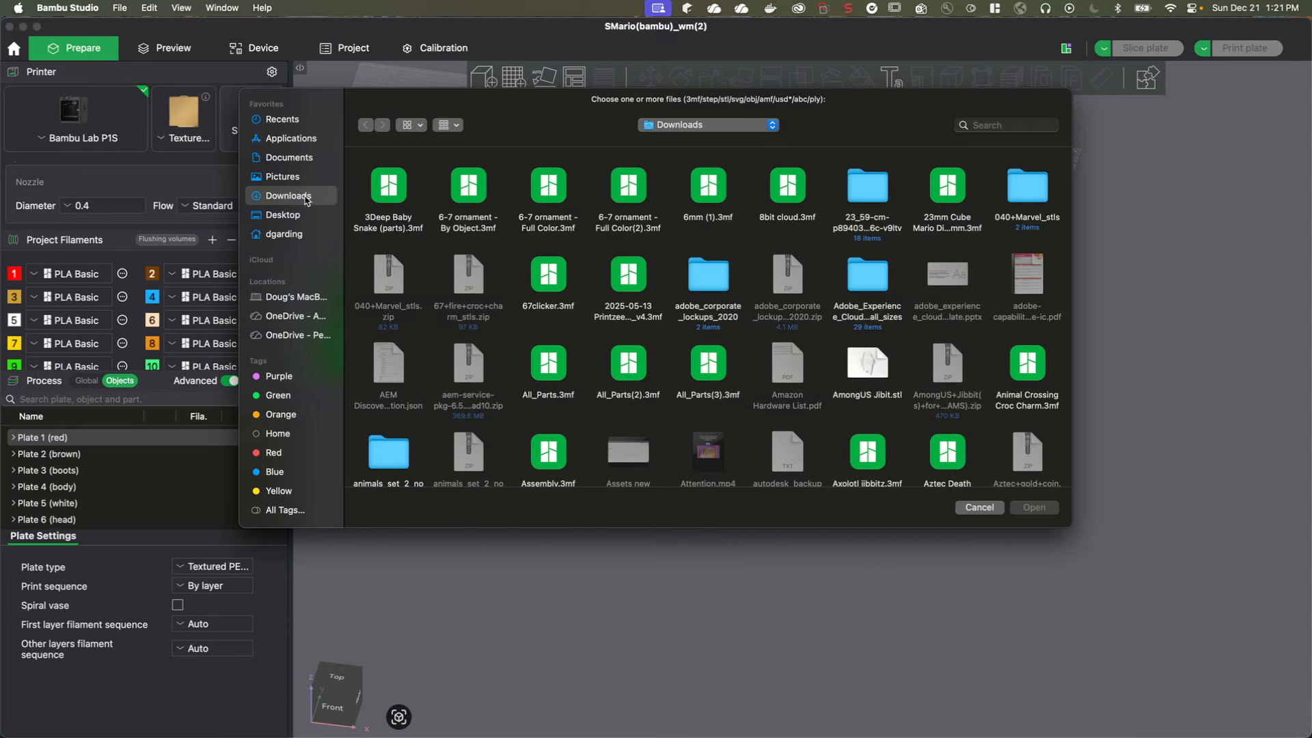
left_click(423, 127)
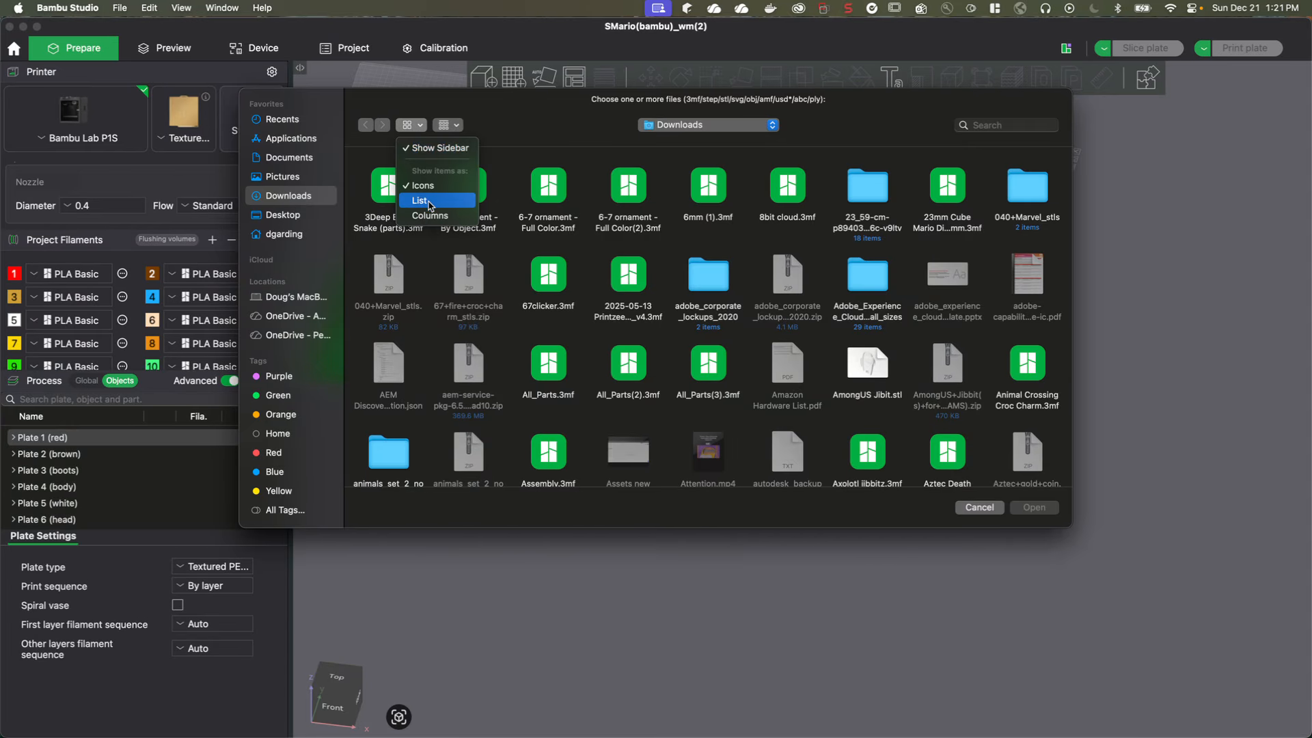
left_click(445, 130)
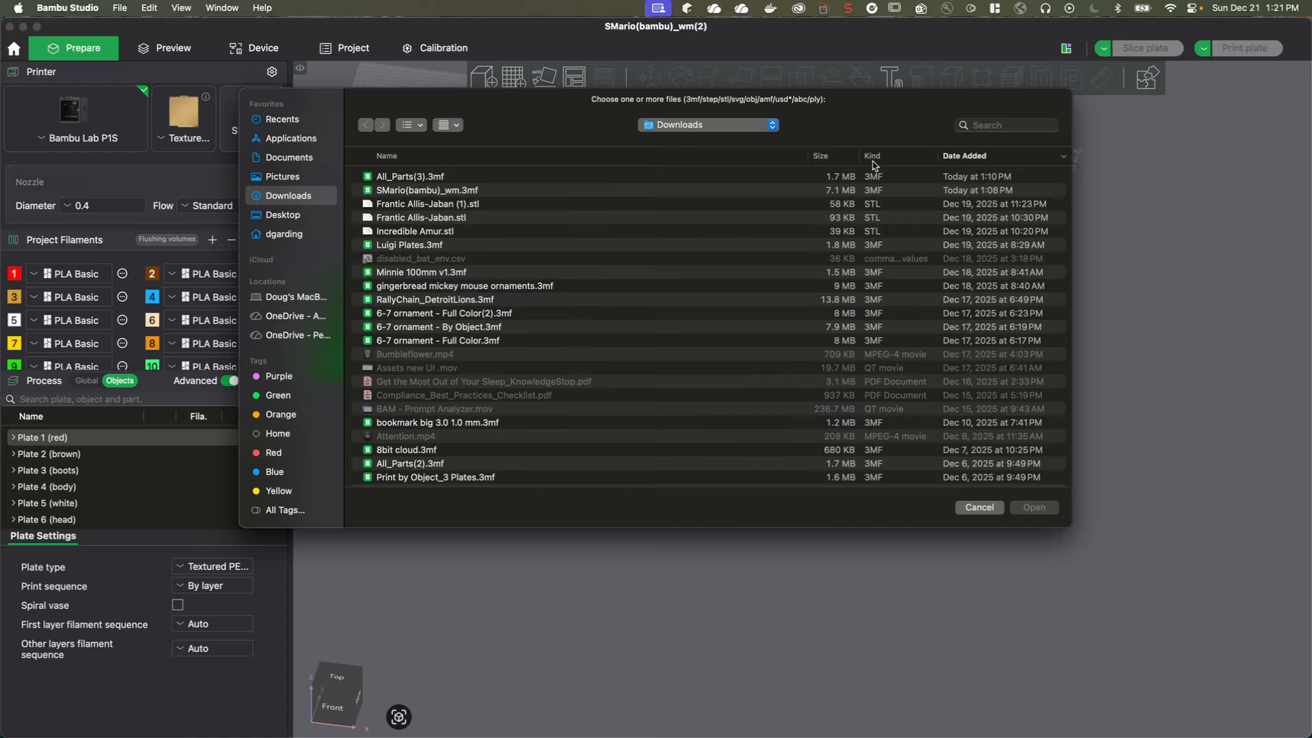
left_click(418, 177)
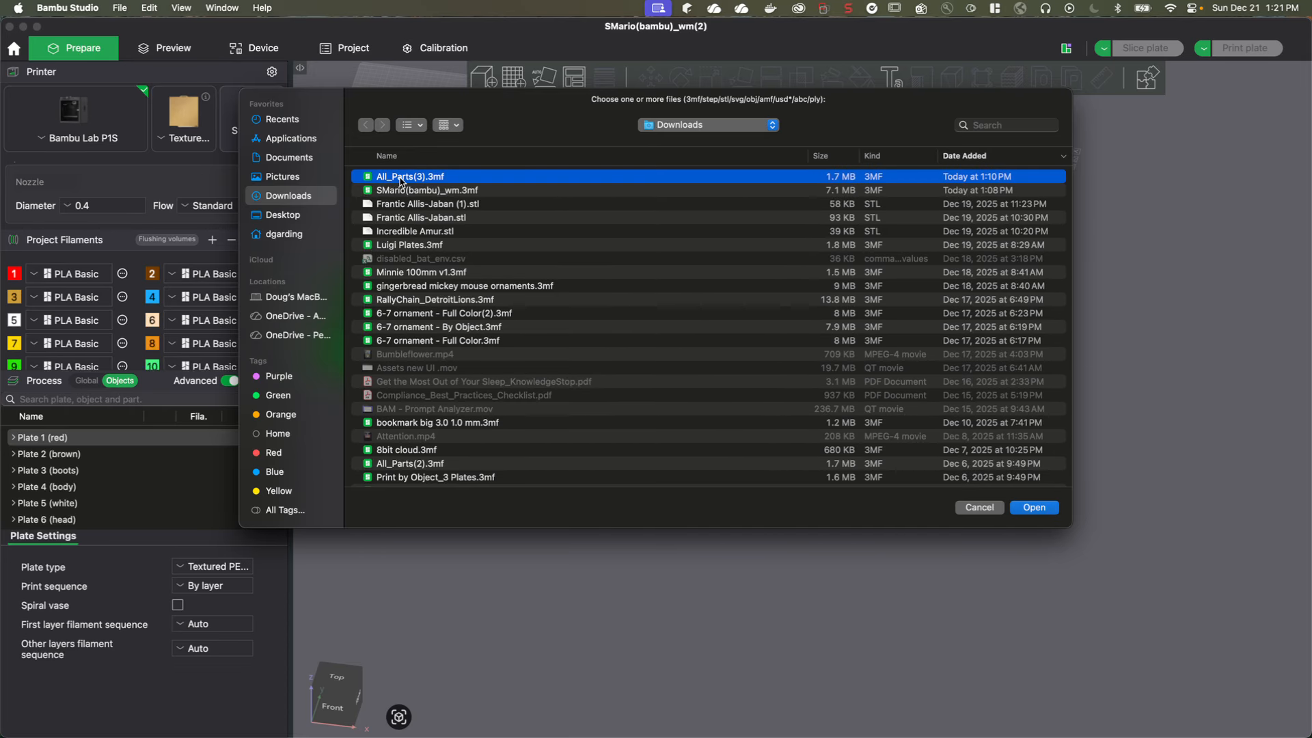
left_click(1052, 509)
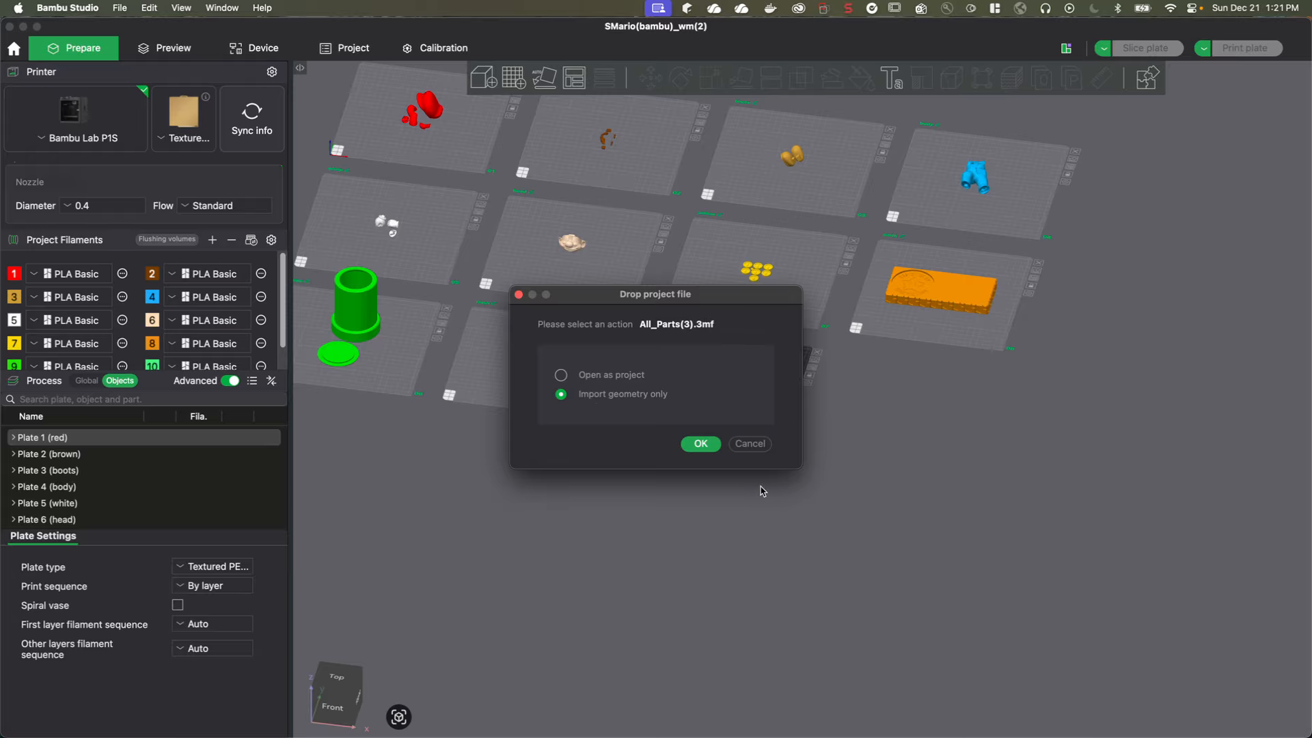
left_click(701, 444)
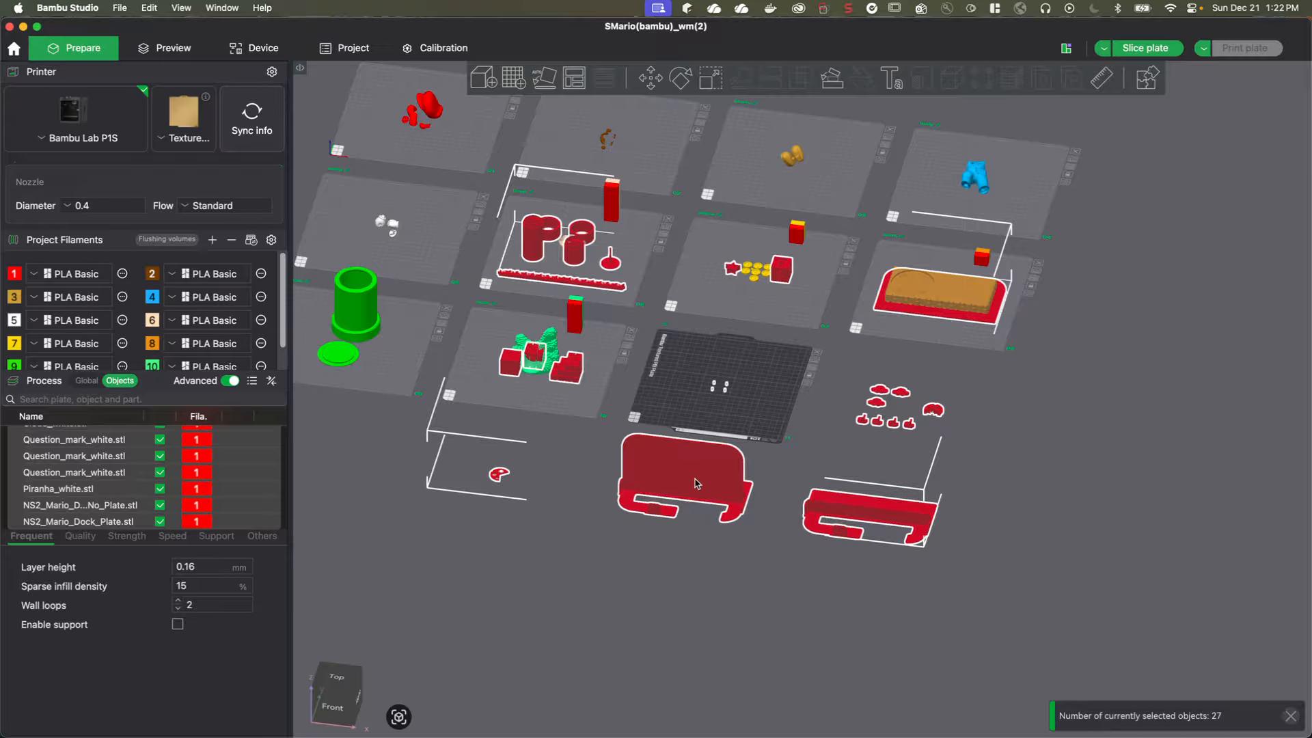
- Move all the imported dock parts together off the existing build plates into the empty area beside them
left_click_drag(700, 482, 1039, 655)
right_click_drag(1052, 557, 838, 450)
left_click(1192, 533)
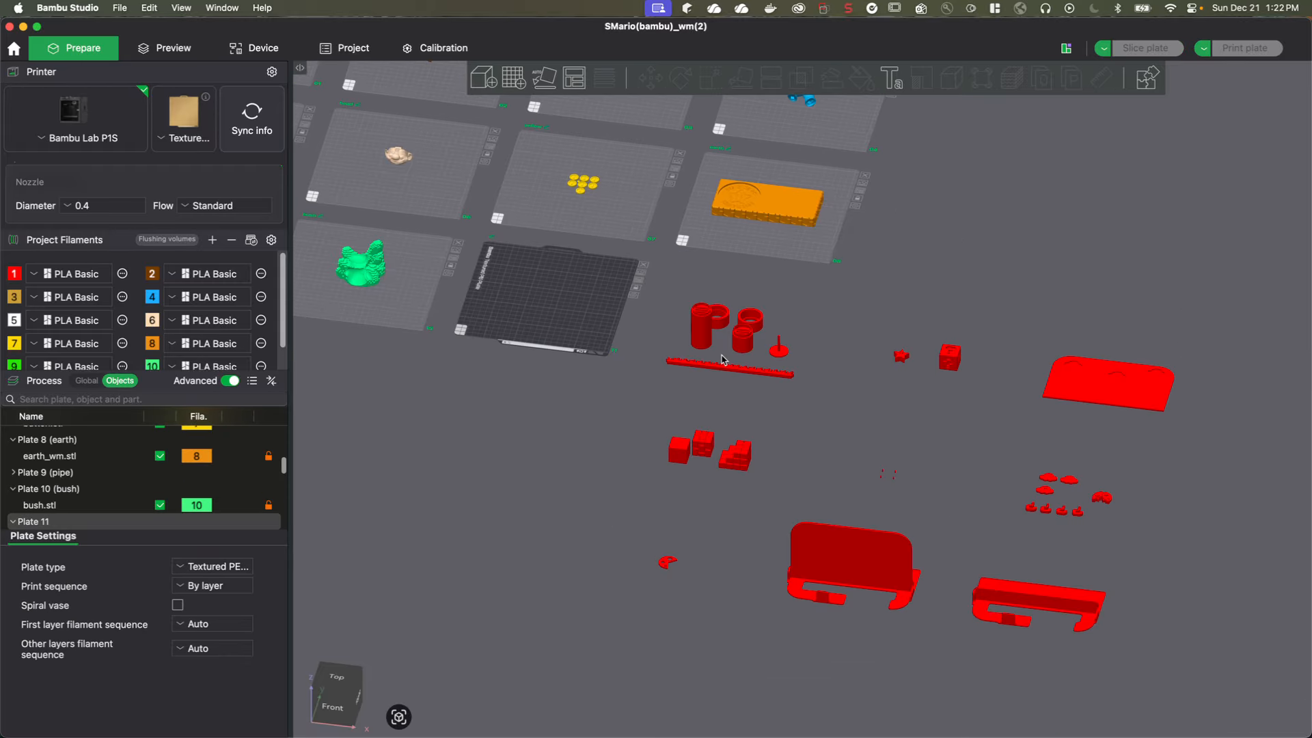
- Delete the imported pipes, grass strip, star, blocks, stairs, tiny eye pieces and Piranha_red.stl
left_click_drag(670, 303, 974, 501, "shift")
key("Delete")
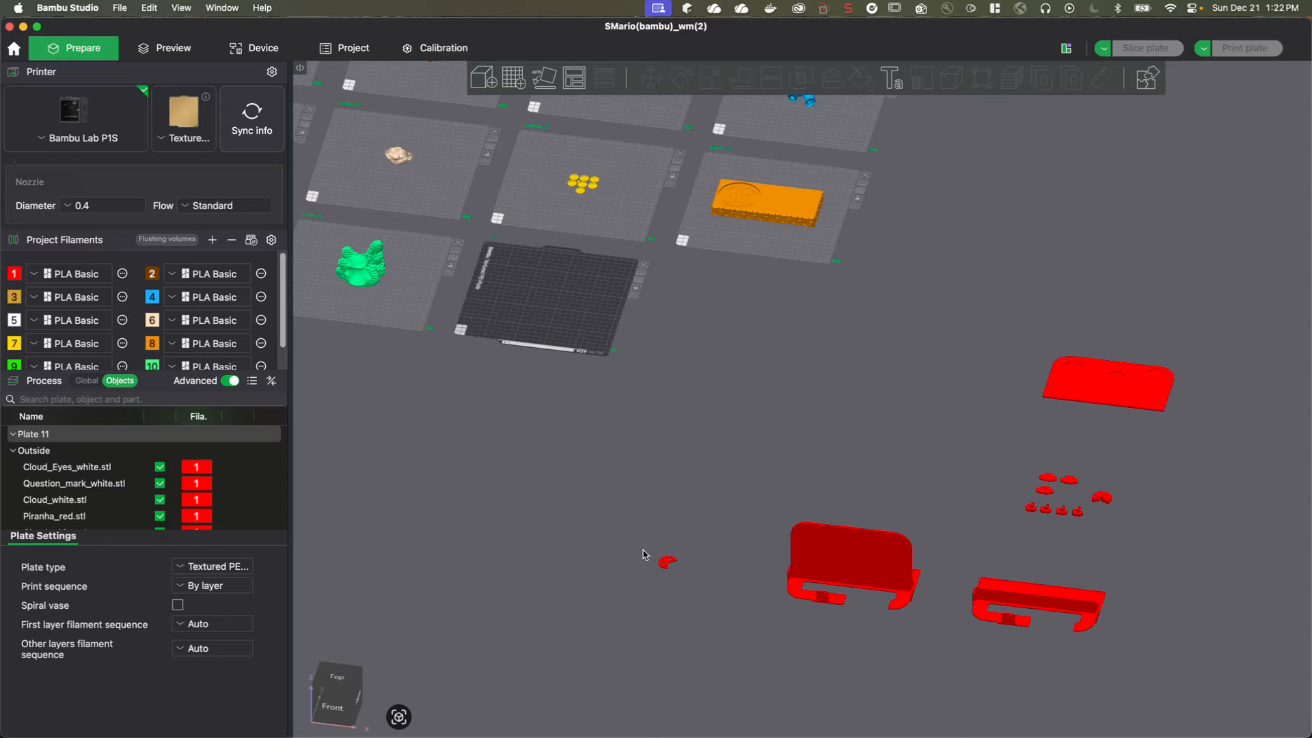
left_click(667, 561)
key("Delete")
- Delete the NS2_Mario_Dock_No_Plate.stl dock and the small white question mark and piranha parts, keeping the three clouds
left_click(841, 577)
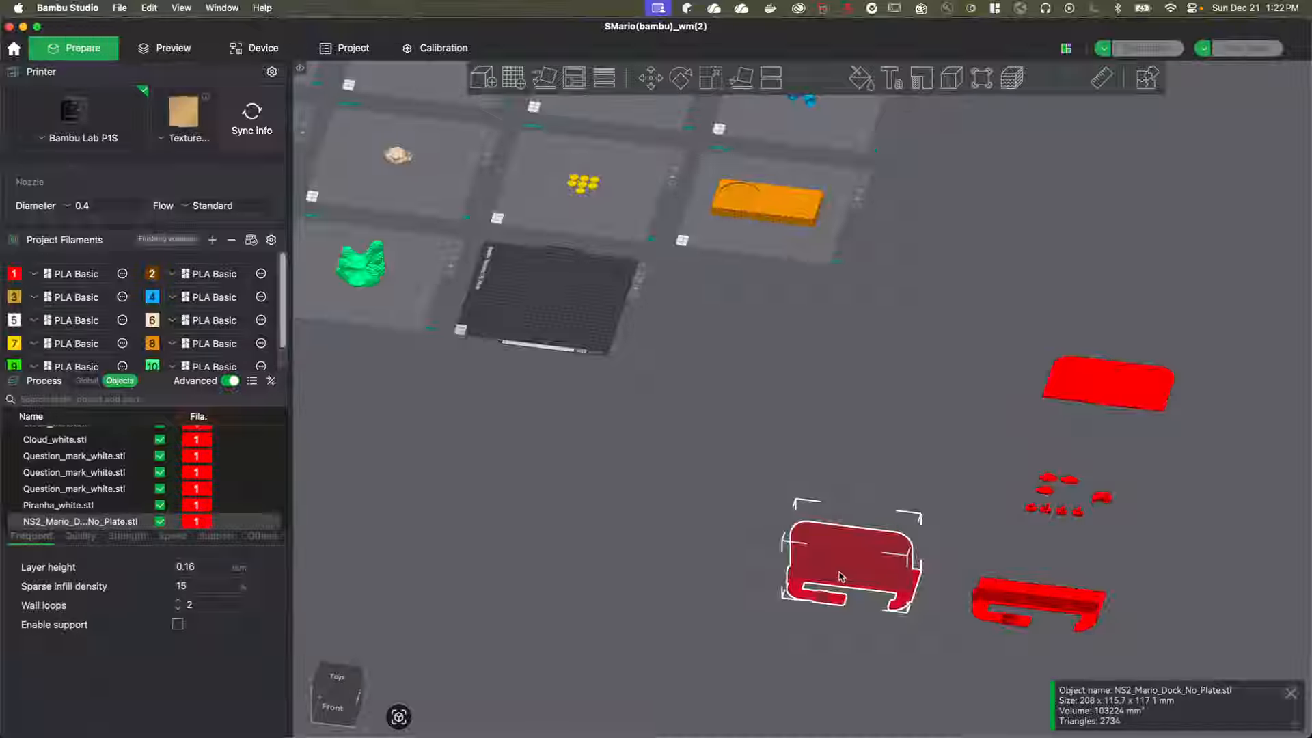
key("Delete")
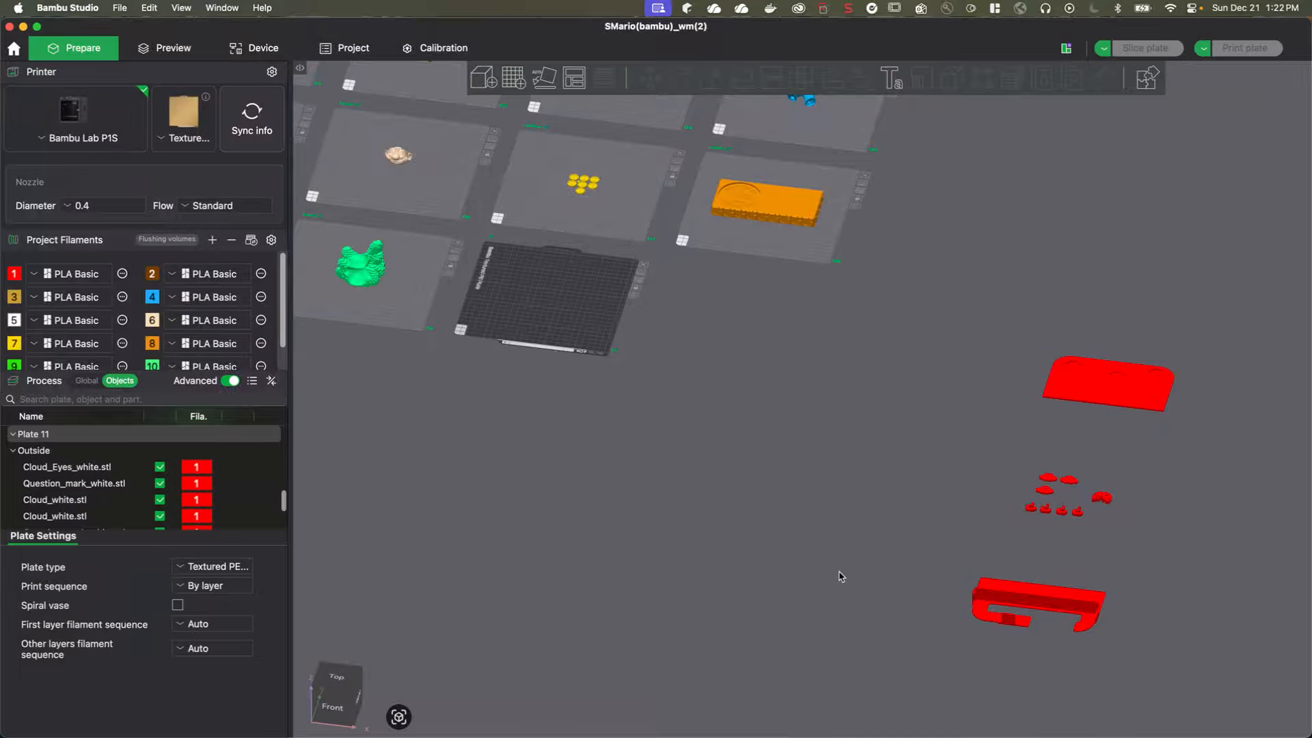
left_click_drag(1097, 527, 1020, 501, "shift")
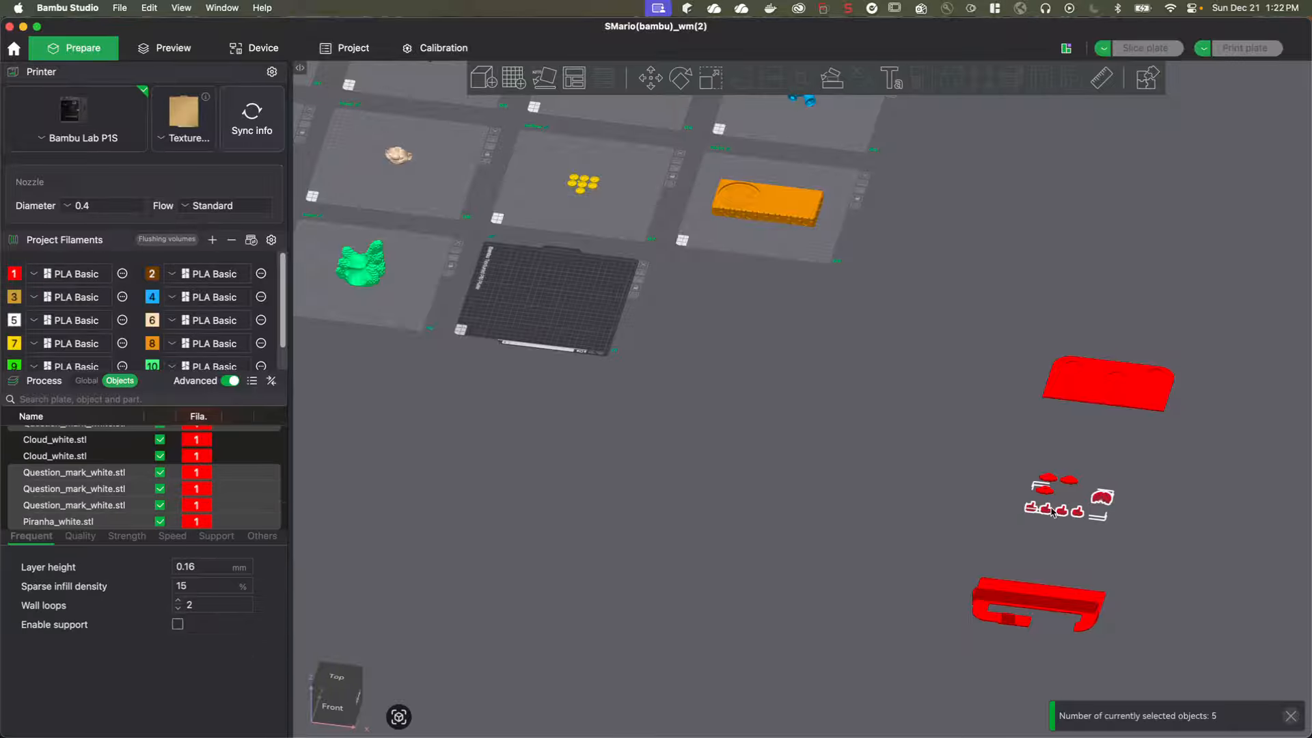
key("Delete")
left_click_drag(1089, 501, 1092, 509)
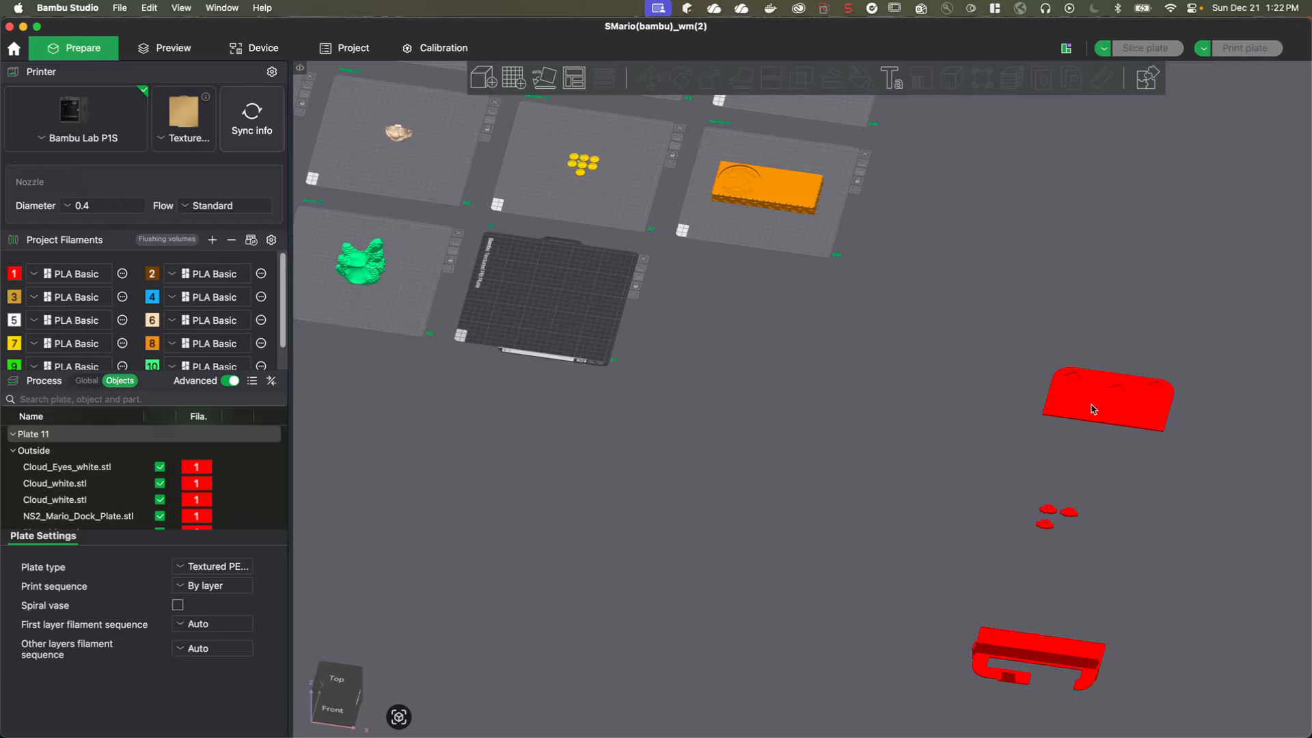
- Place NS2_Mario_Dock_Plate.stl on the empty plate 11
left_click(1022, 651)
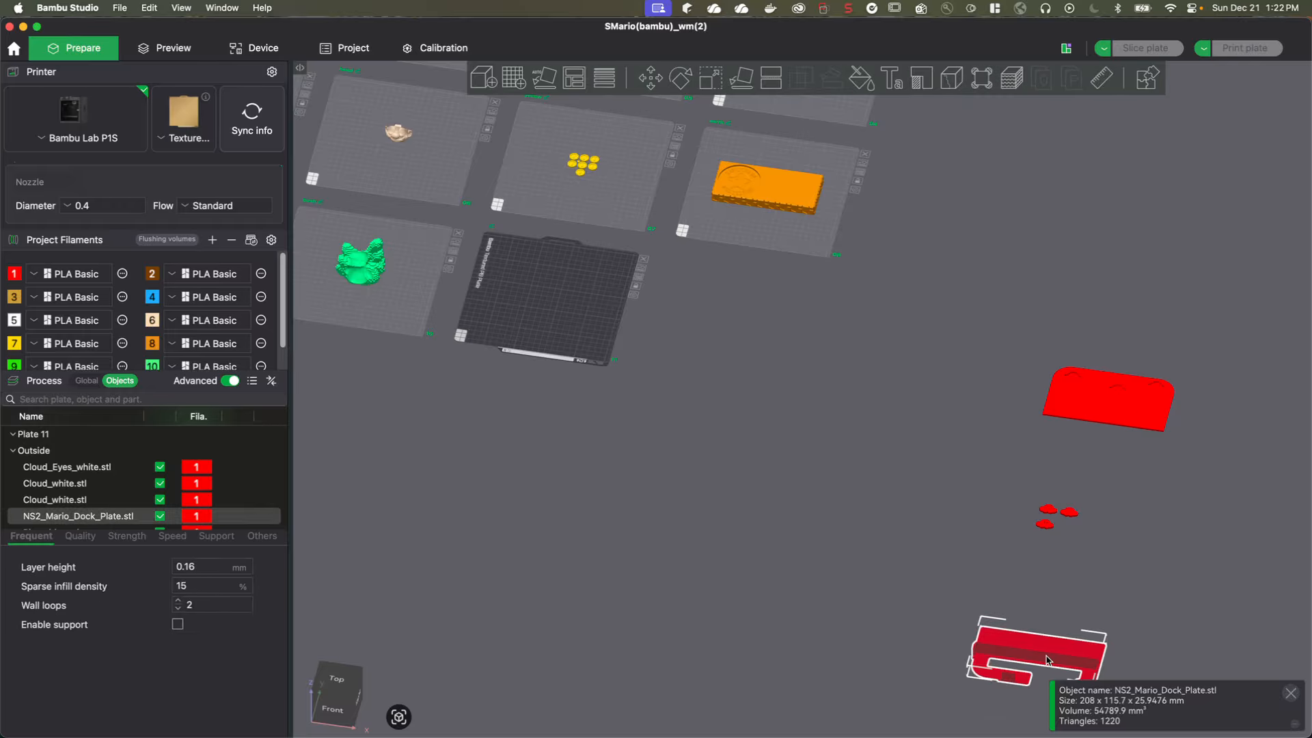
left_click_drag(1047, 659, 556, 295)
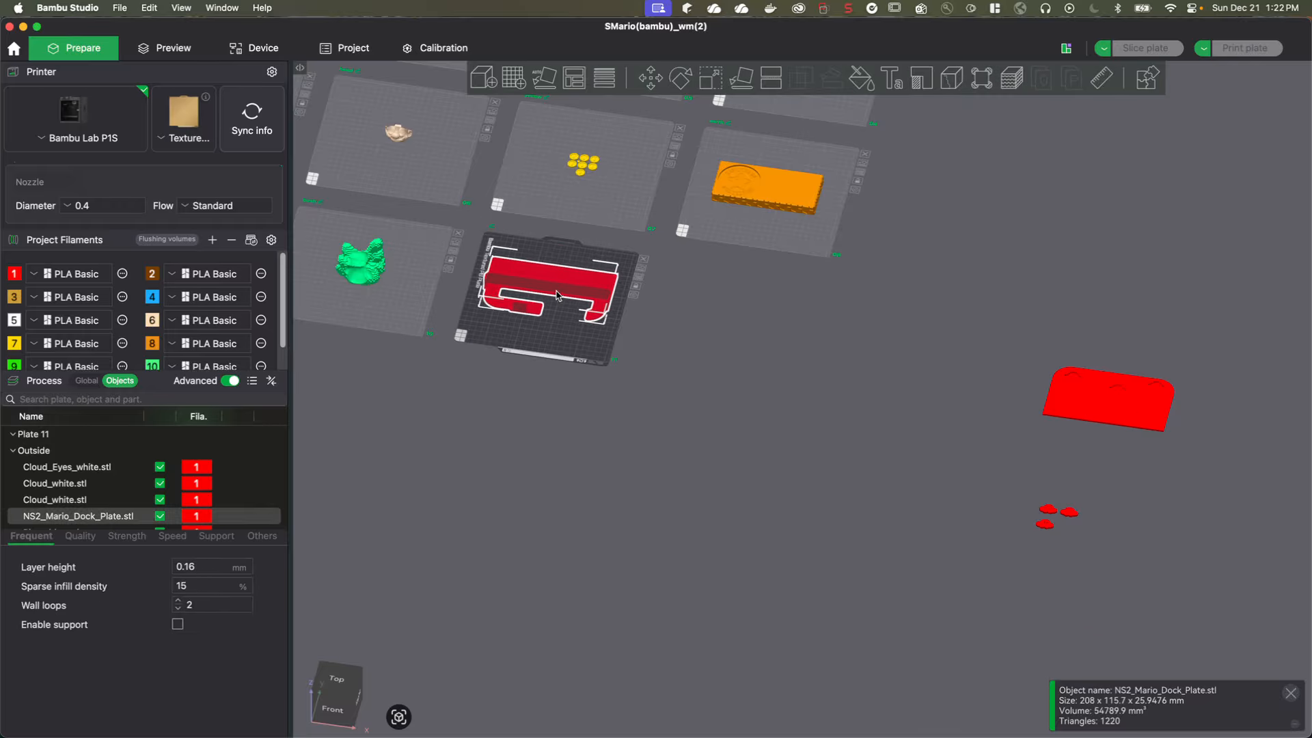
scroll(522, 327, "up", 5)
right_click_drag(482, 294, 836, 445)
scroll(835, 445, "down", 1)
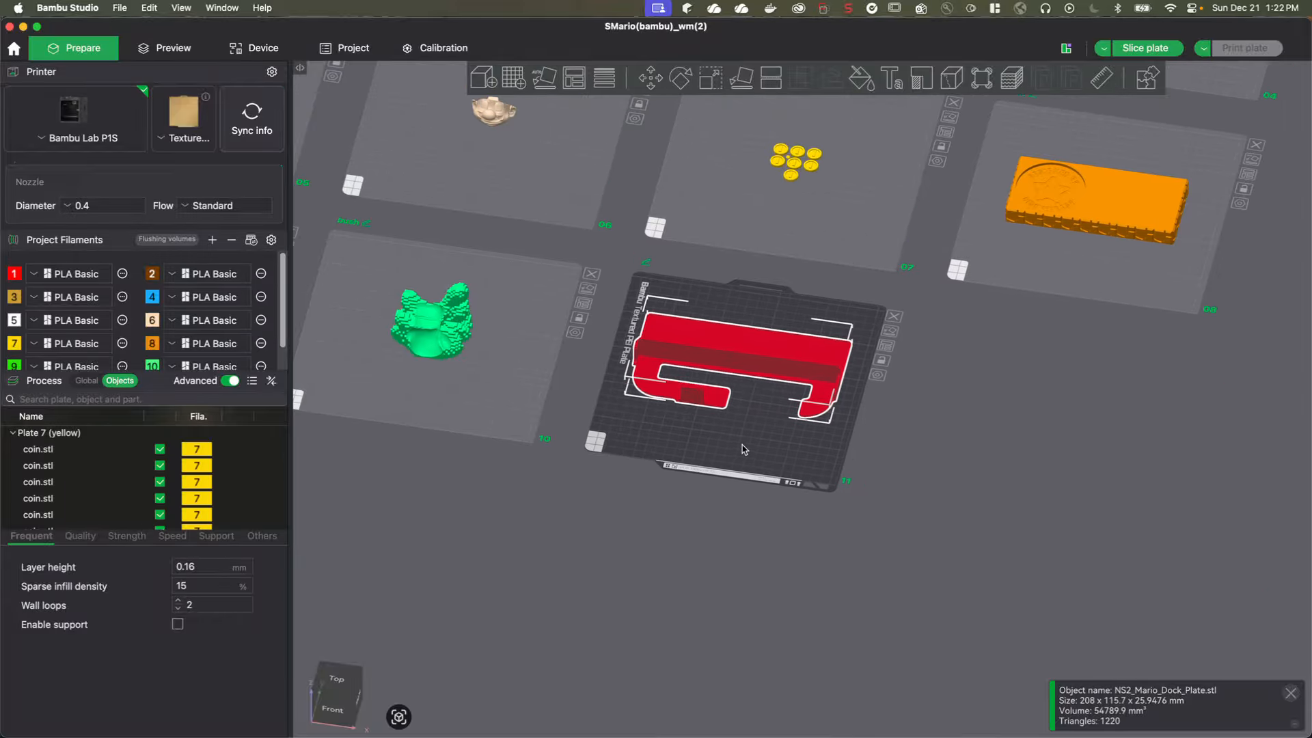
scroll(744, 449, "up", 3)
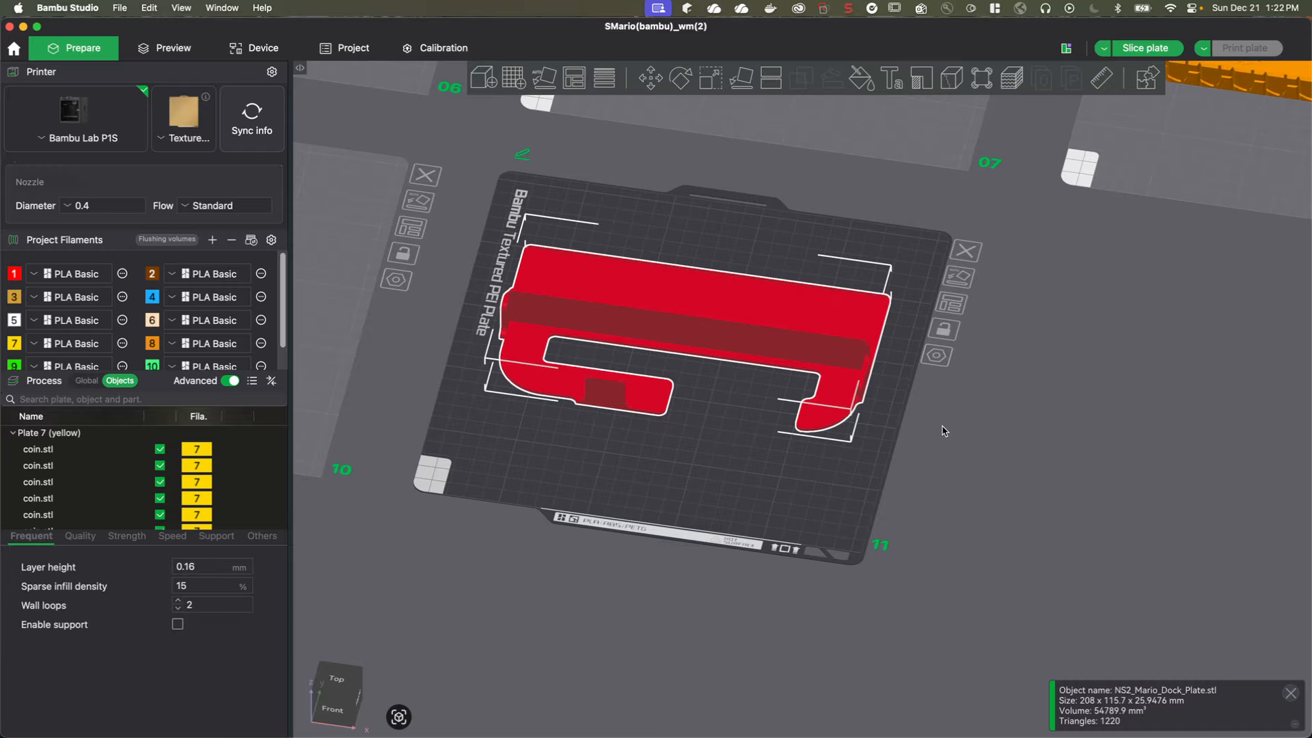
- Rotate the dock on plate 11 by 180° about the Z axis
mouse_move(947, 469)
left_mouse_down()
mouse_move(932, 469)
mouse_move(945, 461)
left_mouse_up()
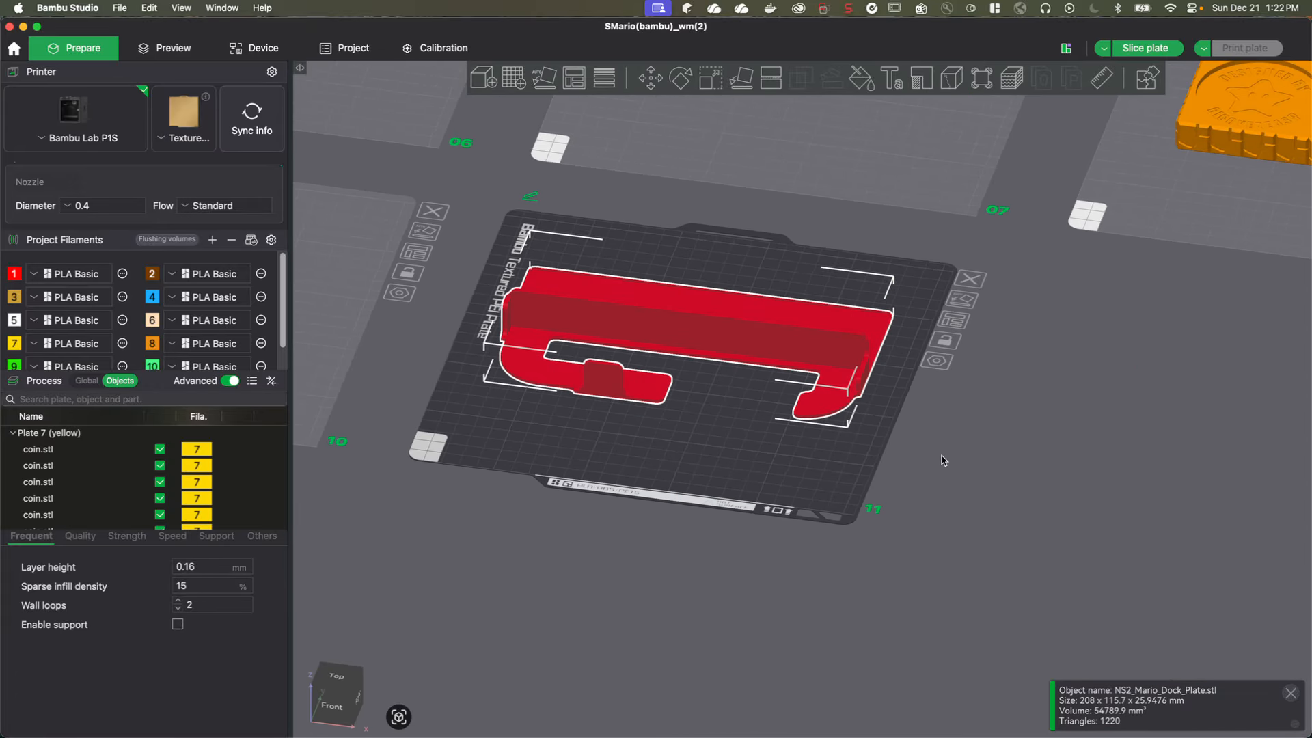
left_click(681, 83)
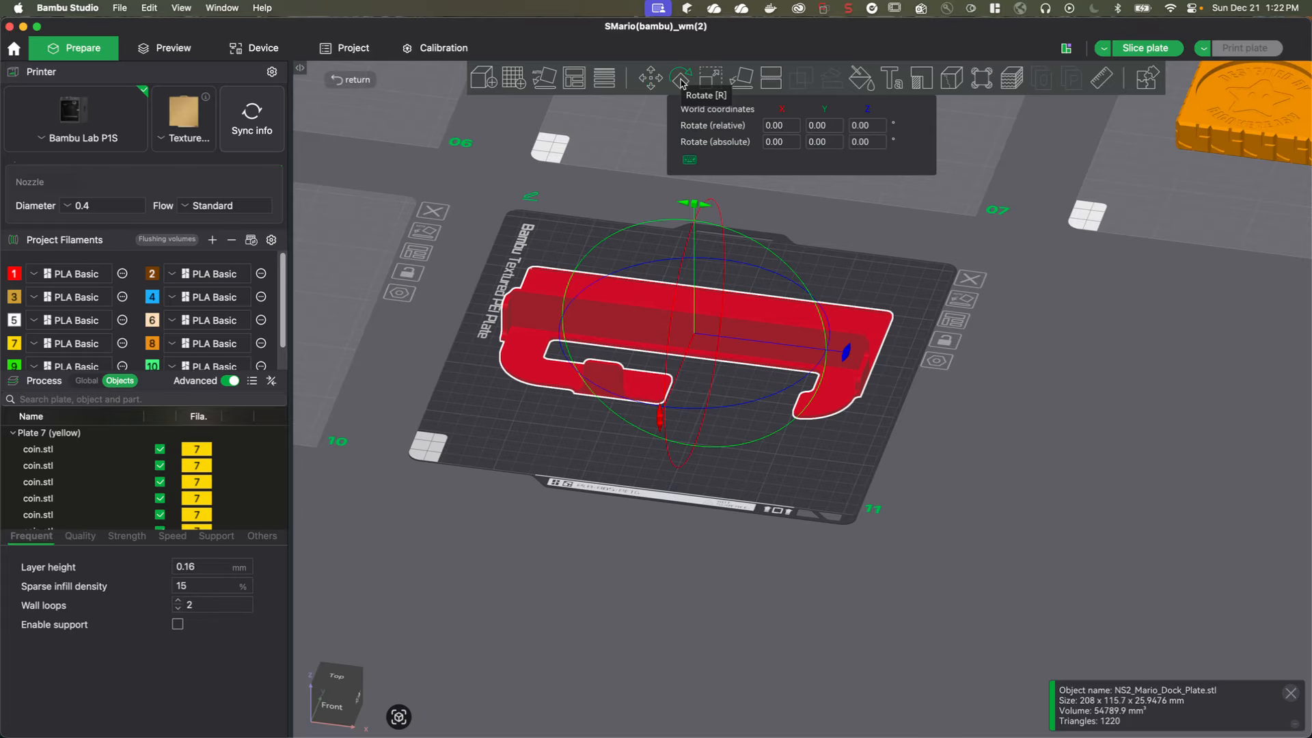
left_click_drag(852, 379, 629, 335)
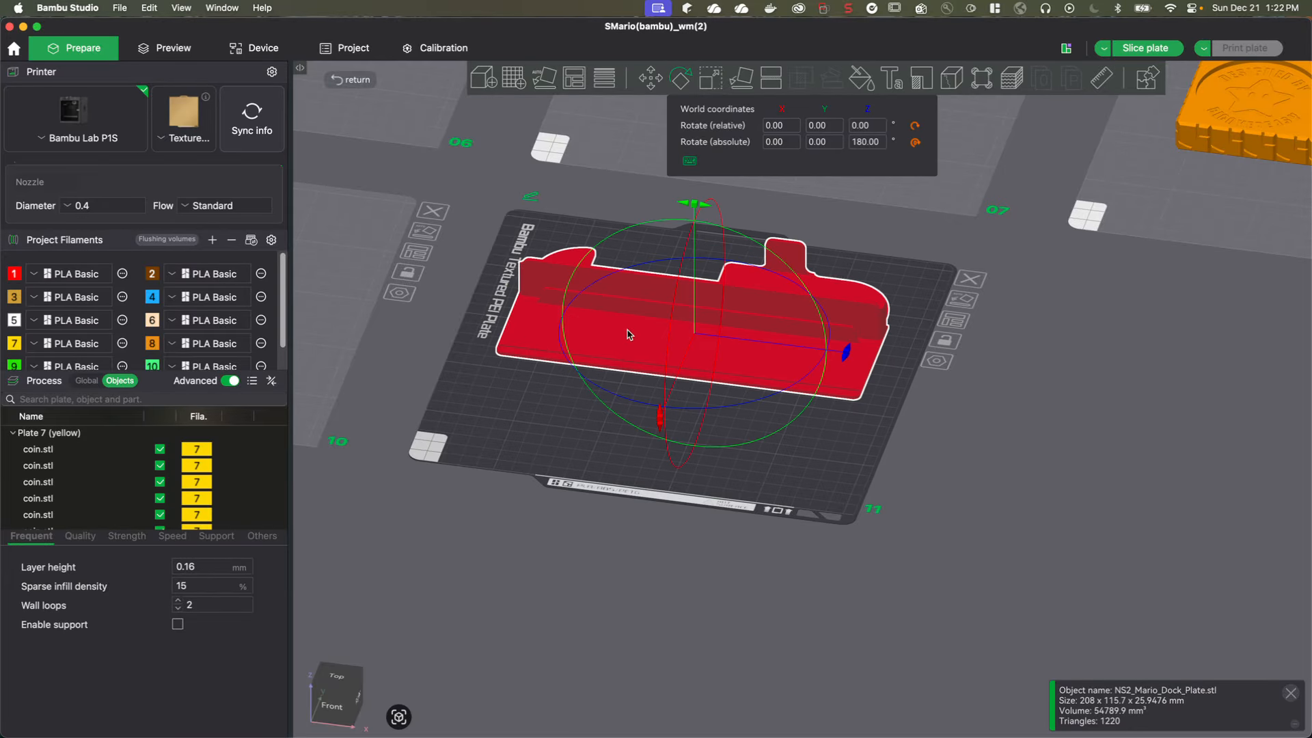
left_click(685, 81)
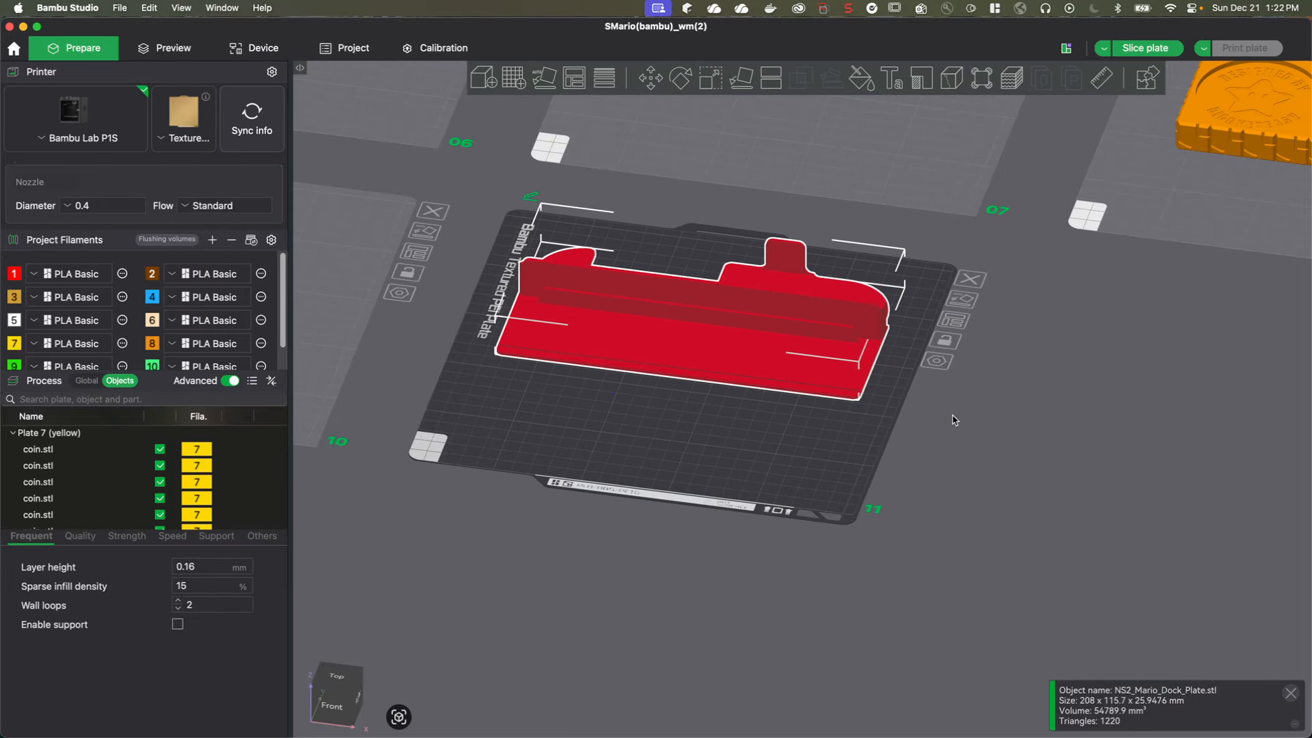
middle_click_drag(953, 415, 964, 471)
left_click(1076, 435)
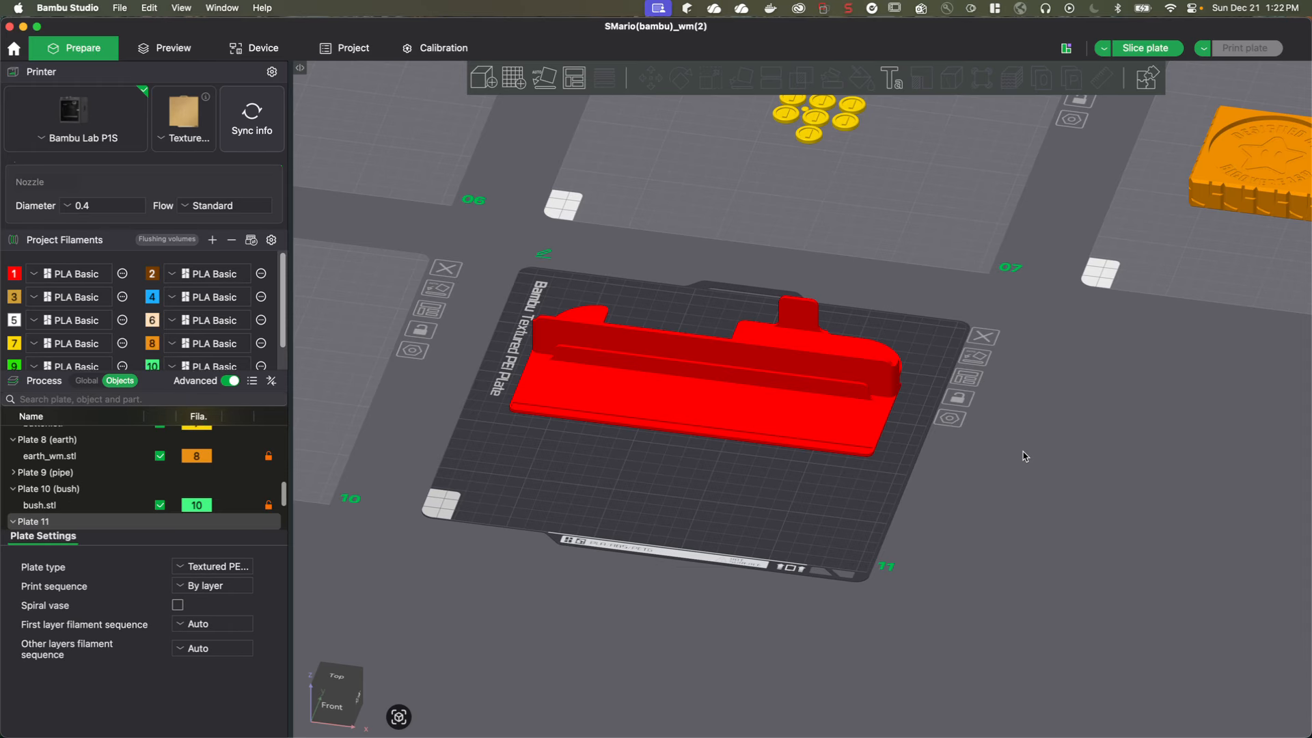
- Examine the dock's flat base, upright wall and back plate slot from the side and the front
left_click_drag(1091, 373, 1058, 377)
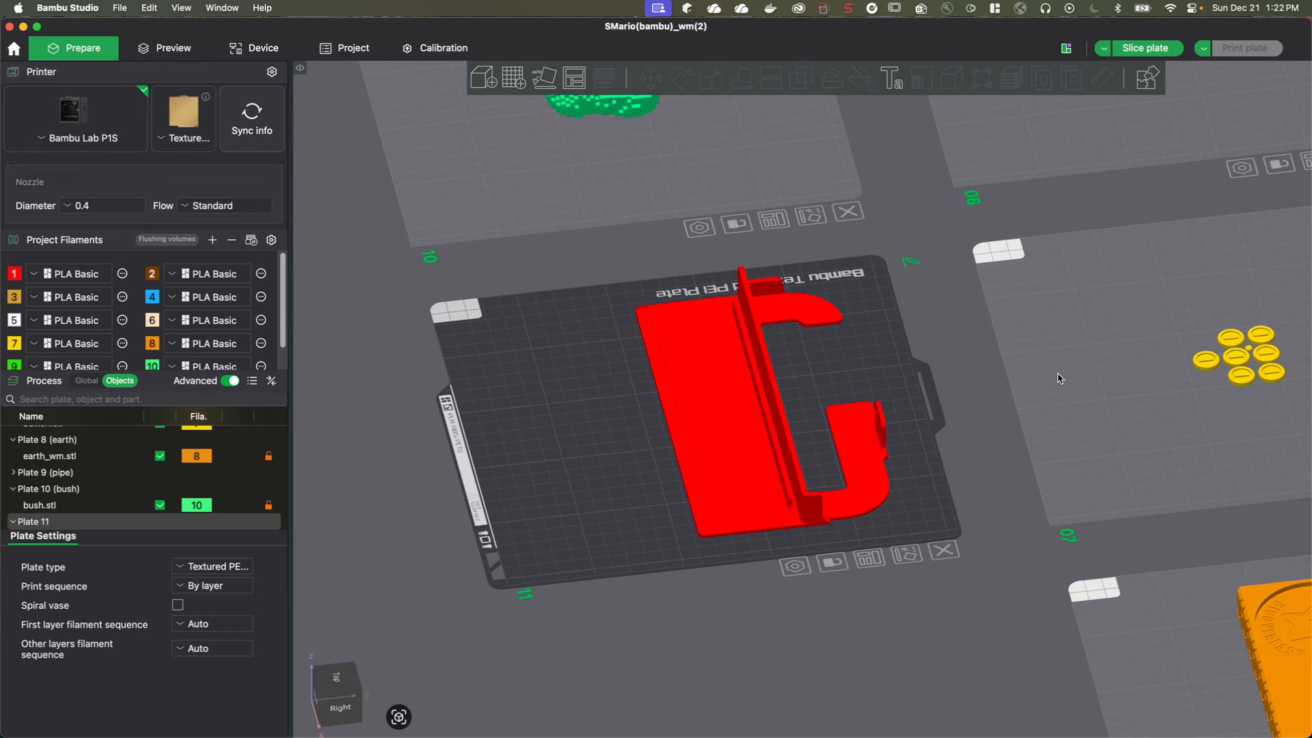
scroll(747, 445, "up", 5)
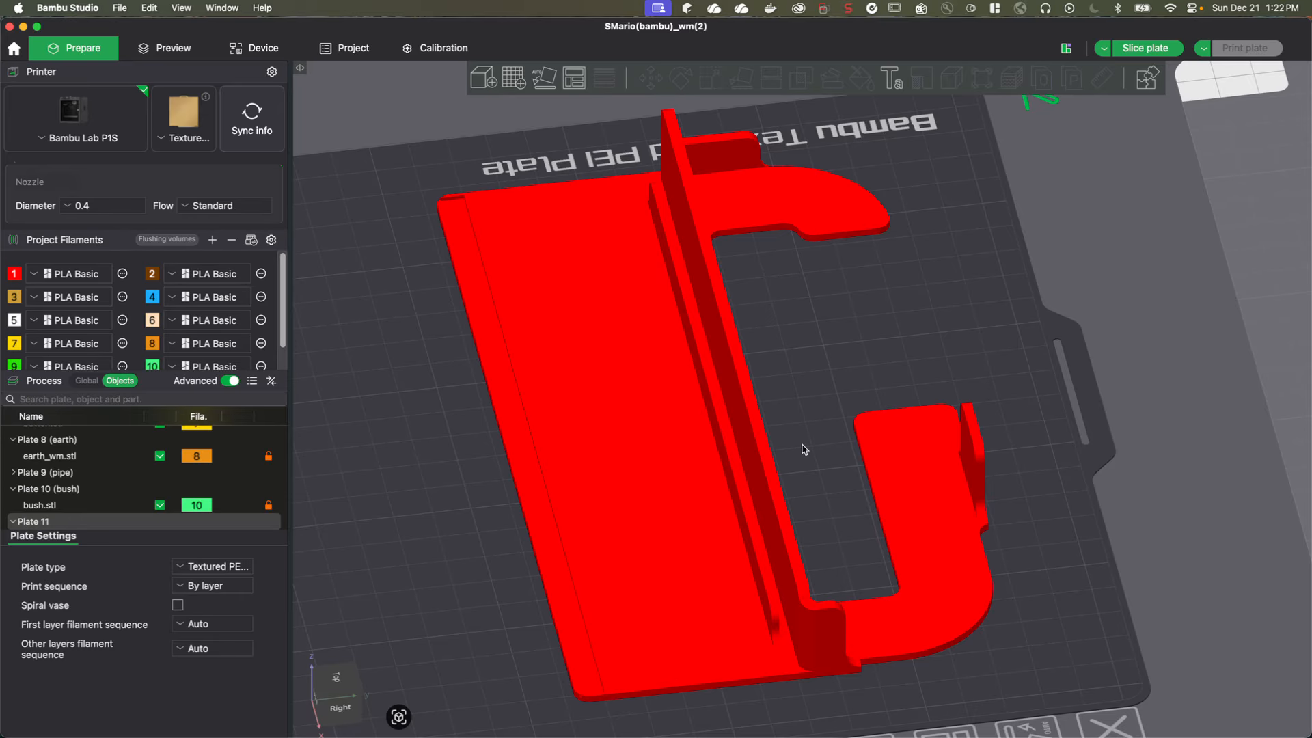
scroll(801, 445, "down", 2)
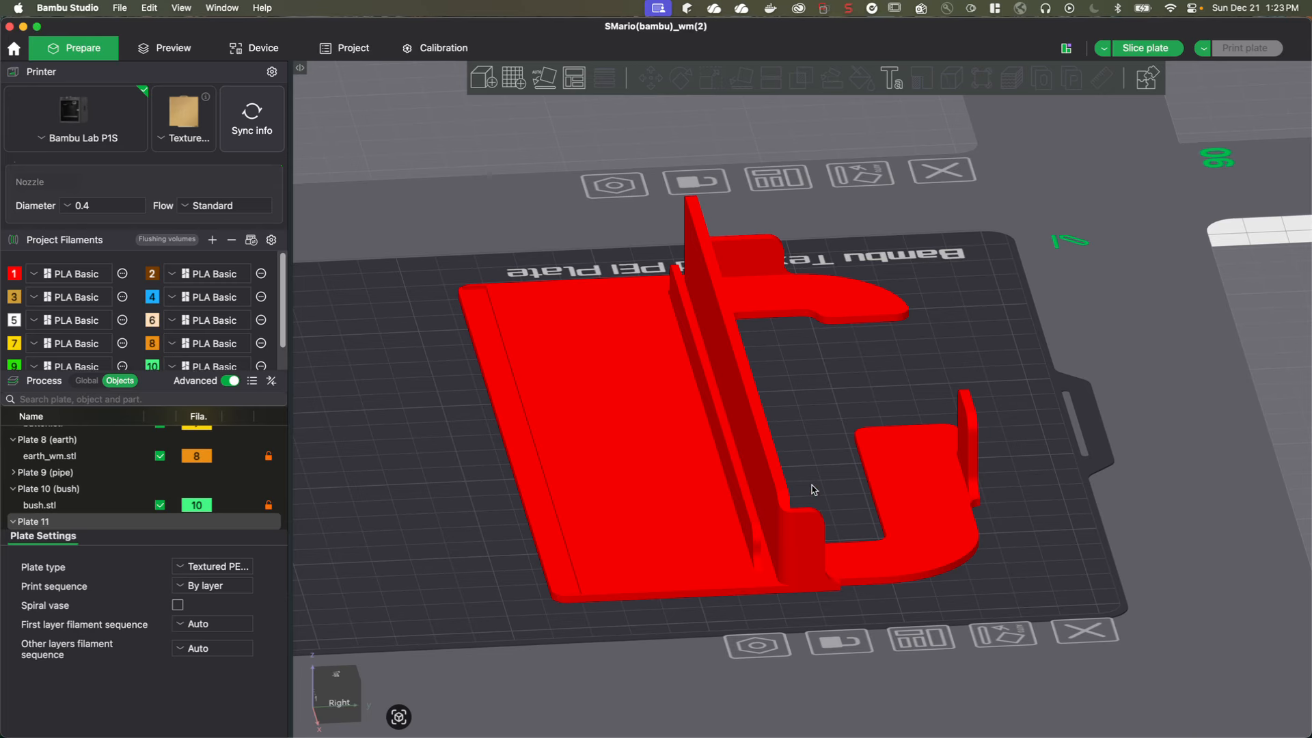
left_click(671, 489)
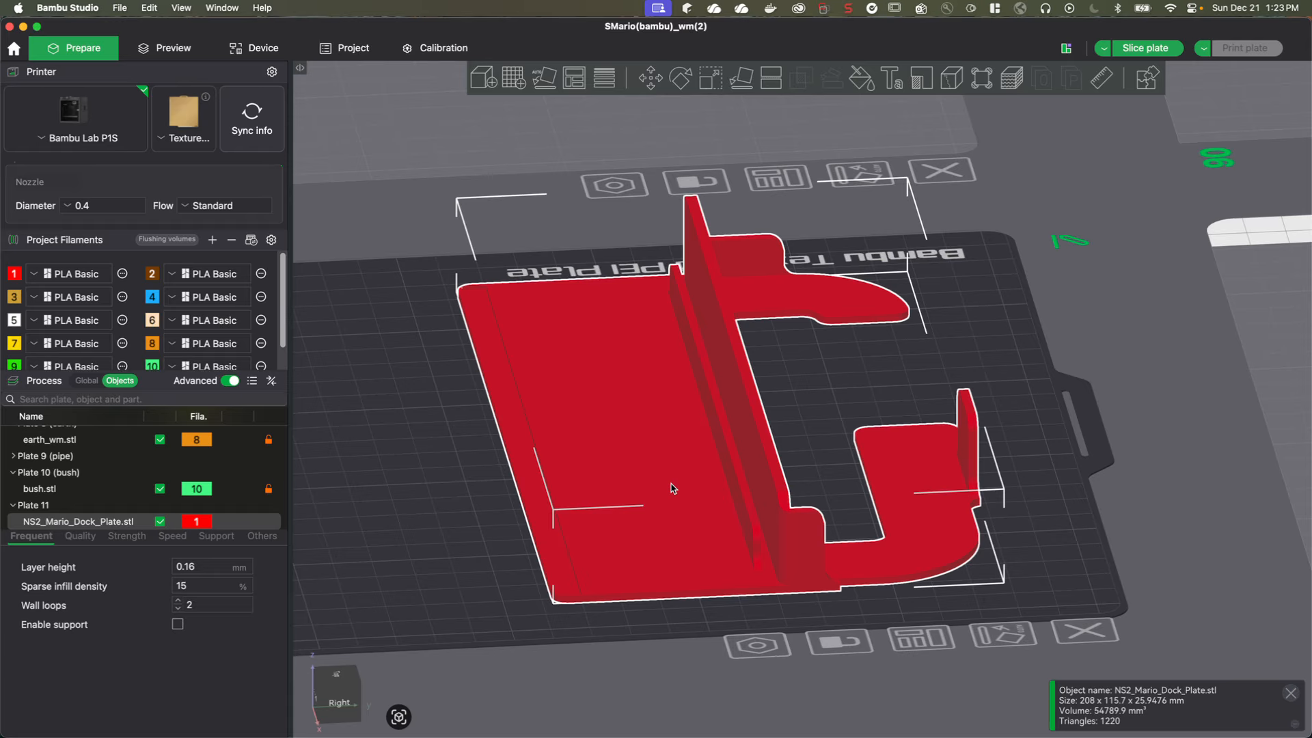
scroll(671, 488, "down", 2)
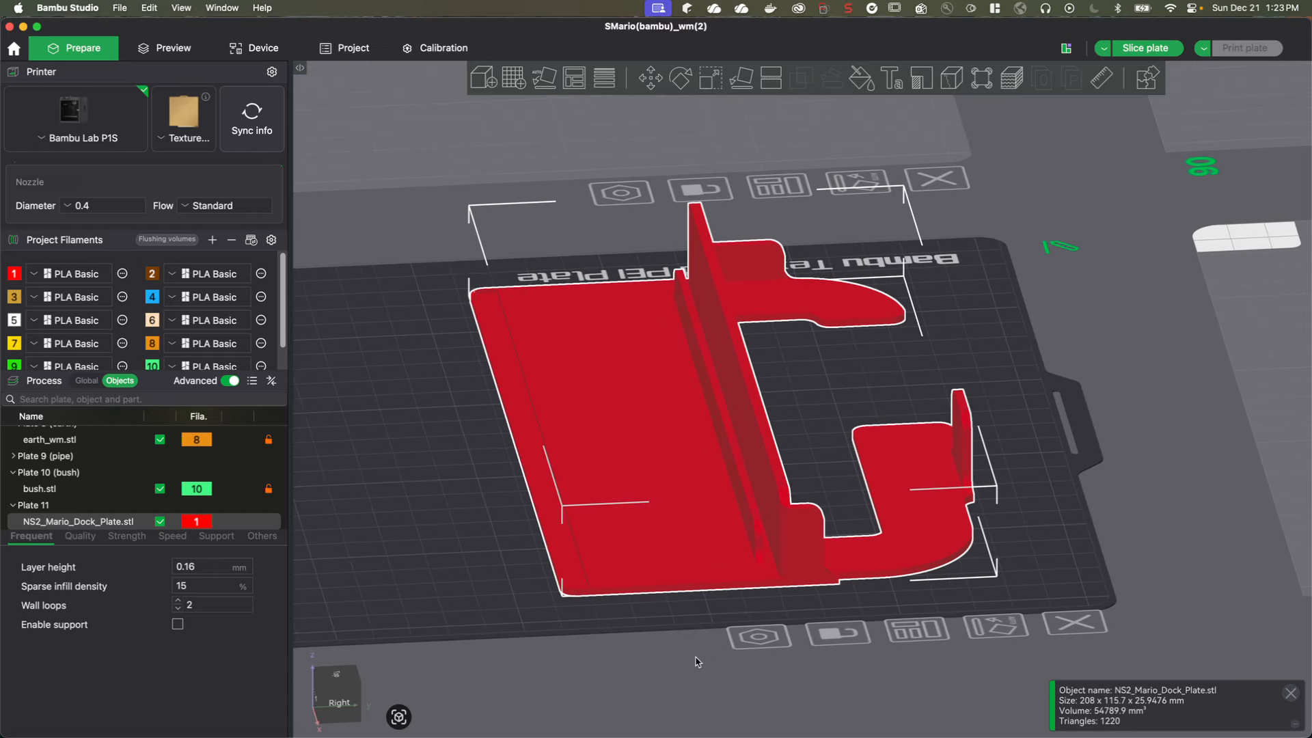
scroll(695, 661, "down", 4)
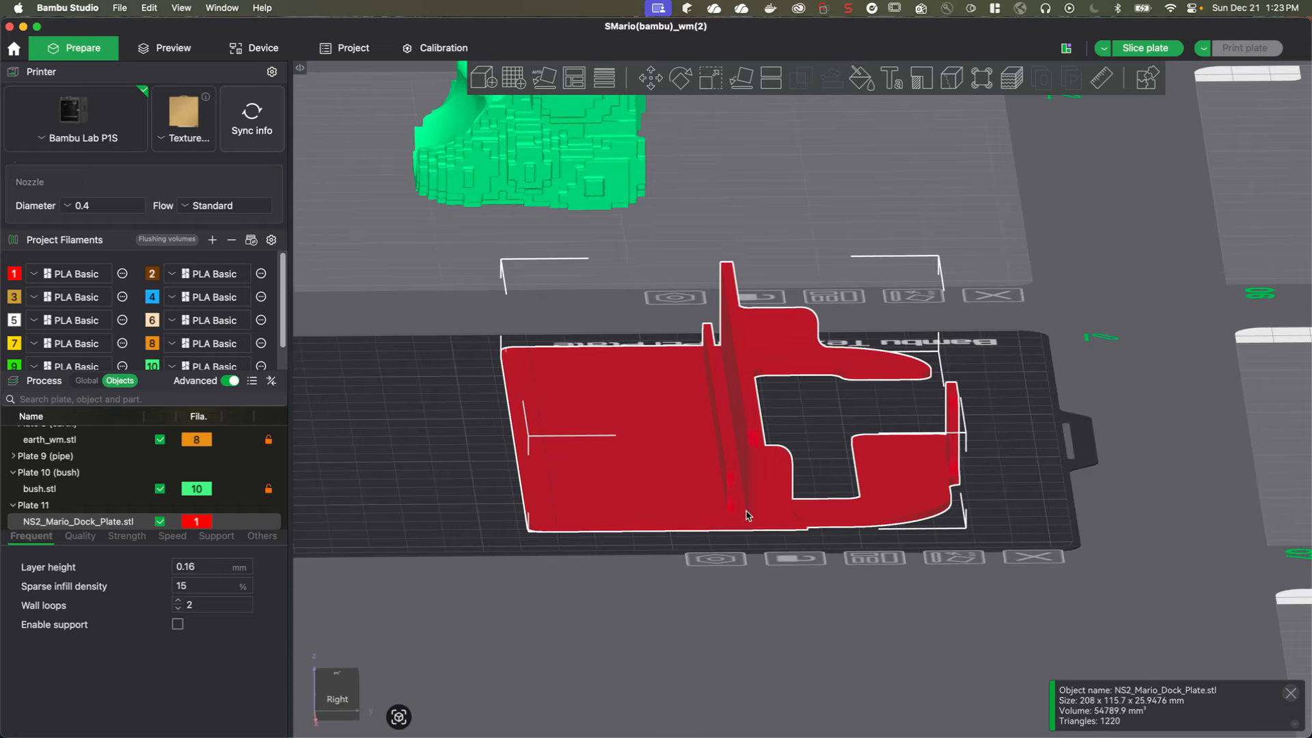
scroll(746, 505, "down", 1)
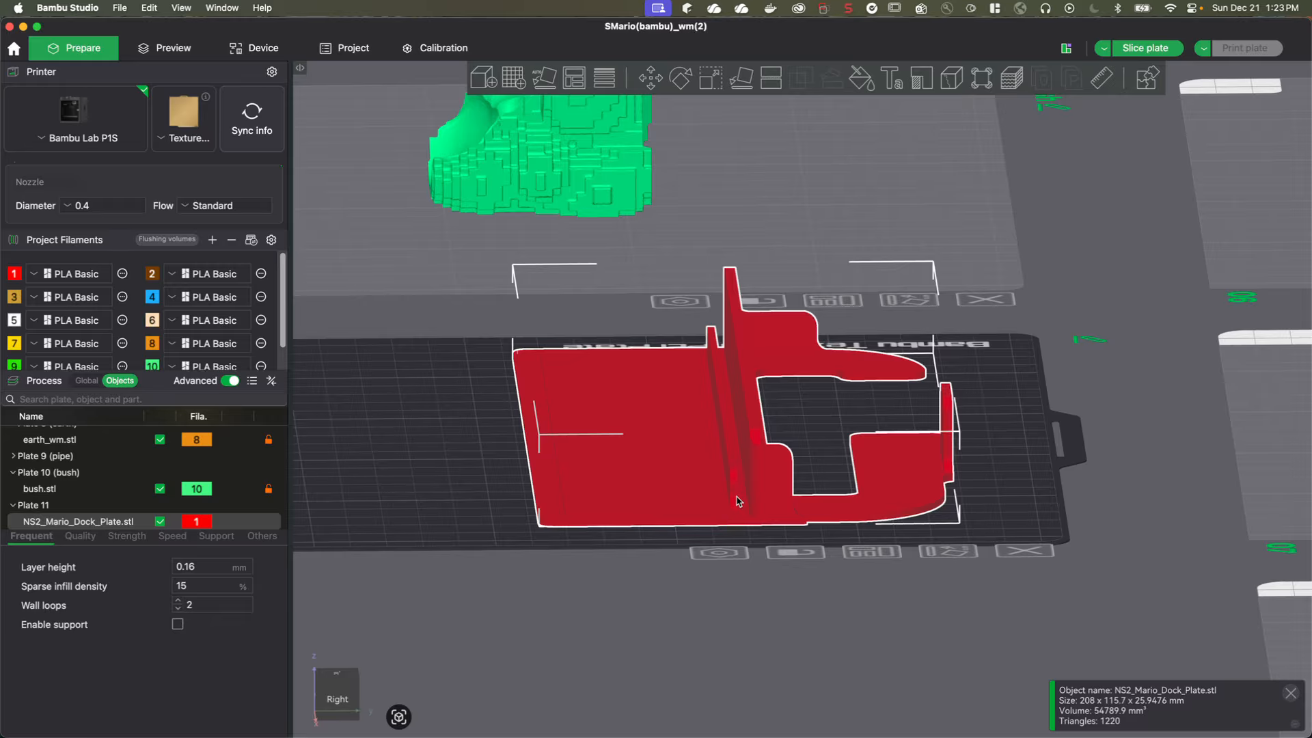
left_click_drag(638, 604, 591, 518)
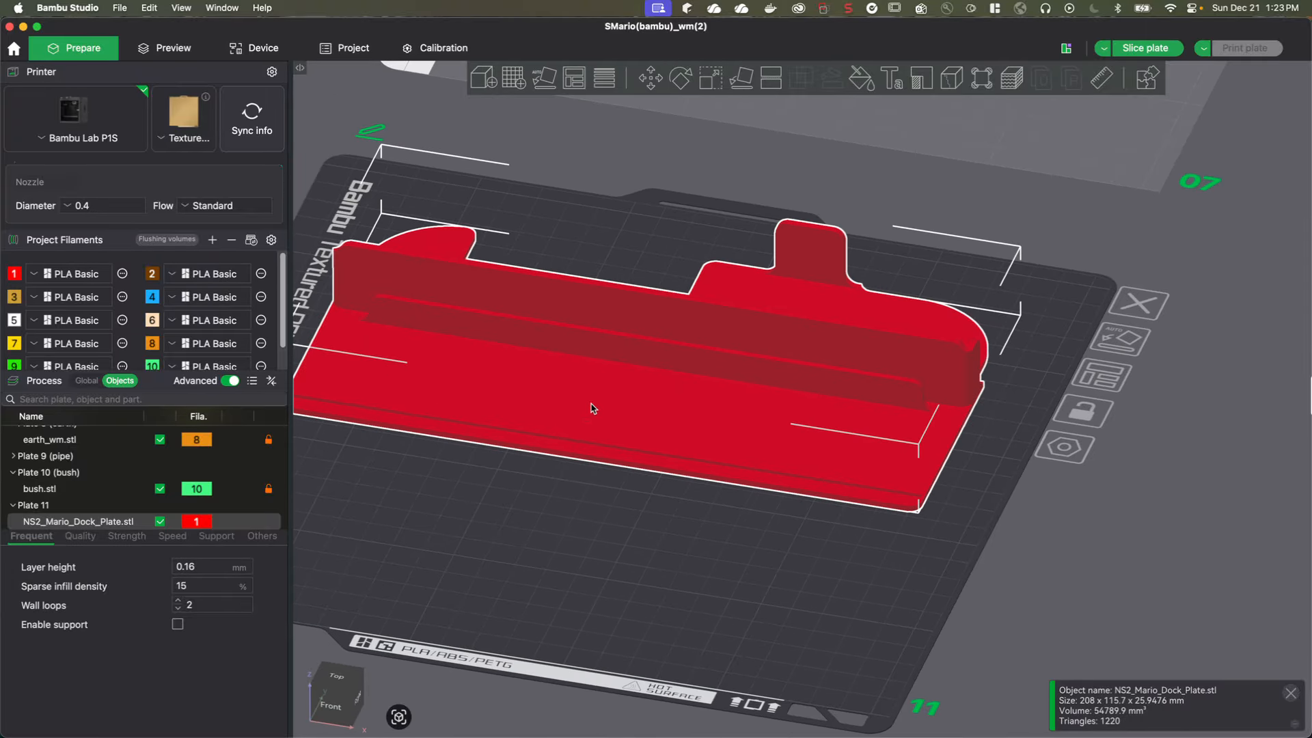
- Move the earth_wm.stl base from the earth plate onto plate 11, in front of the dock's upright wall
scroll(591, 408, "down", 5)
left_click(1094, 378)
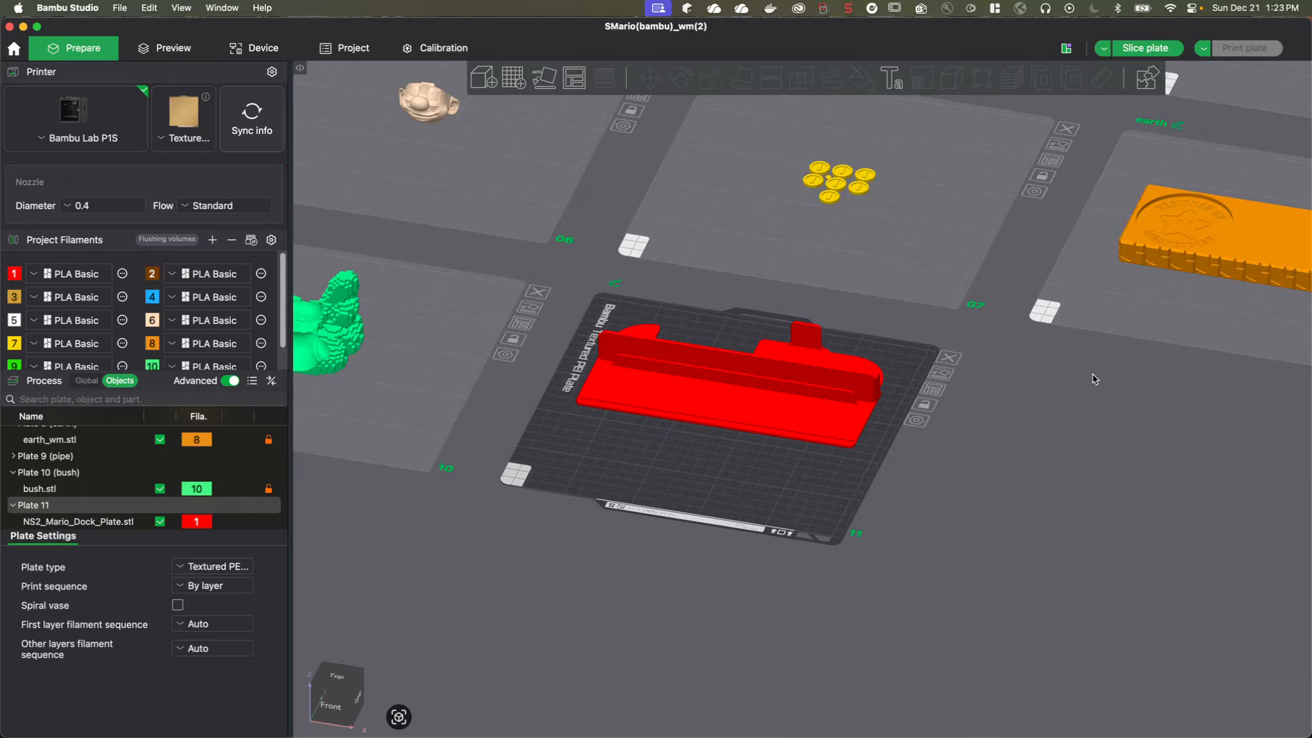
left_click(1250, 242)
right_click_drag(1195, 327, 1044, 368)
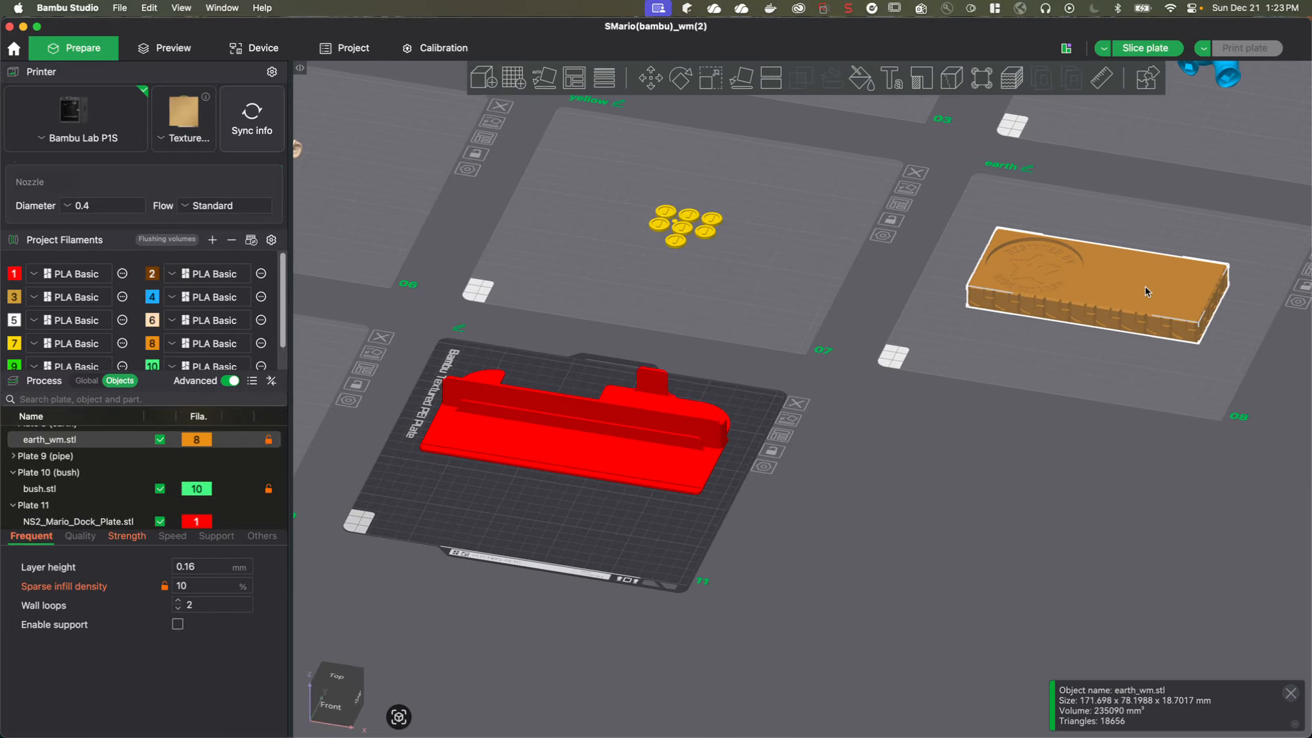
left_click_drag(1147, 292, 595, 504)
right_click_drag(483, 549, 640, 504)
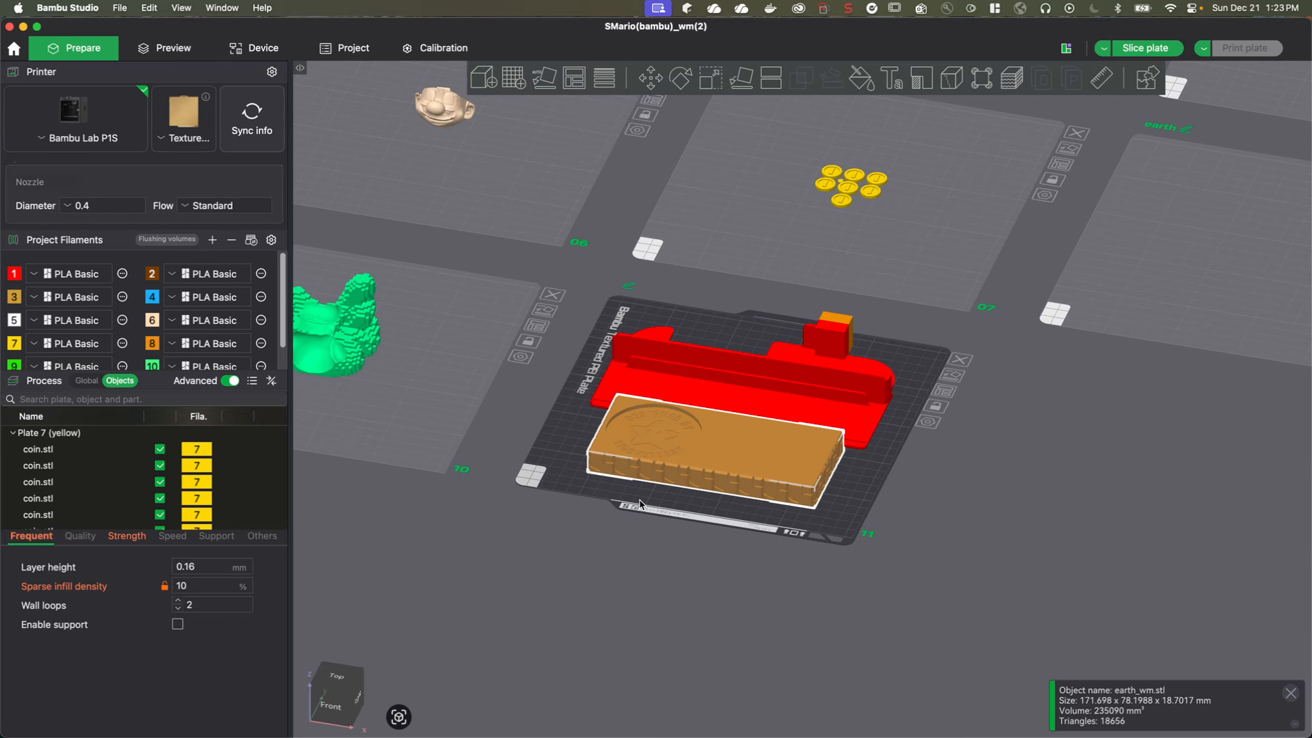
- Check the Mario Style Pencil Holder photo on MakerWorld in Edge for the part arrangement, and return to Bambu Studio
key("super+Tab")
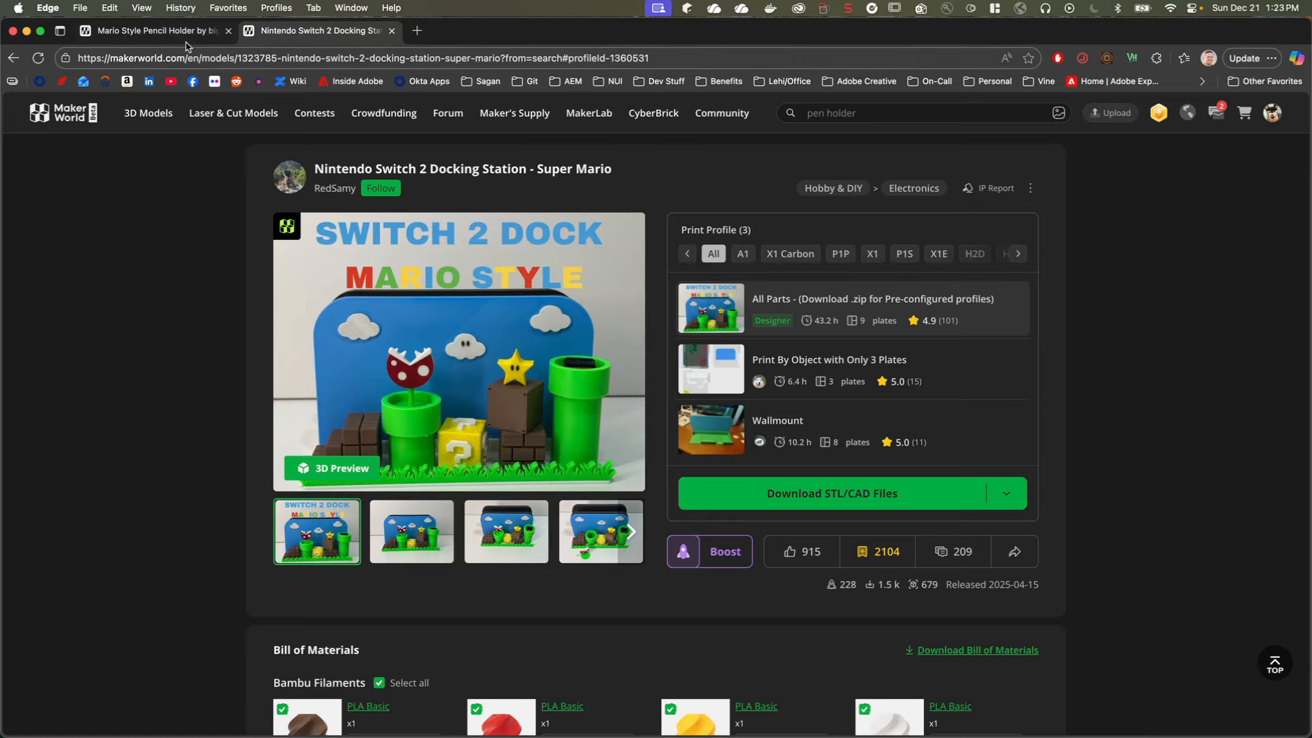
left_click(164, 30)
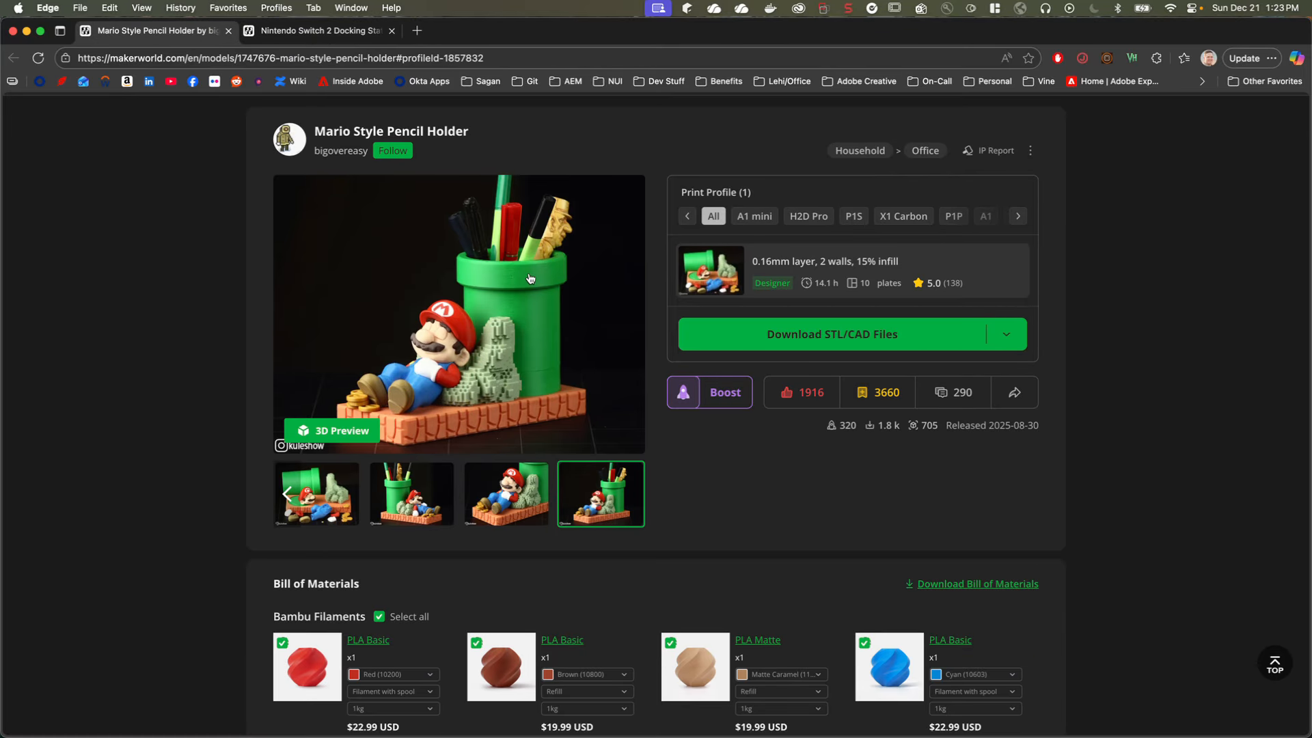
key("super+Tab")
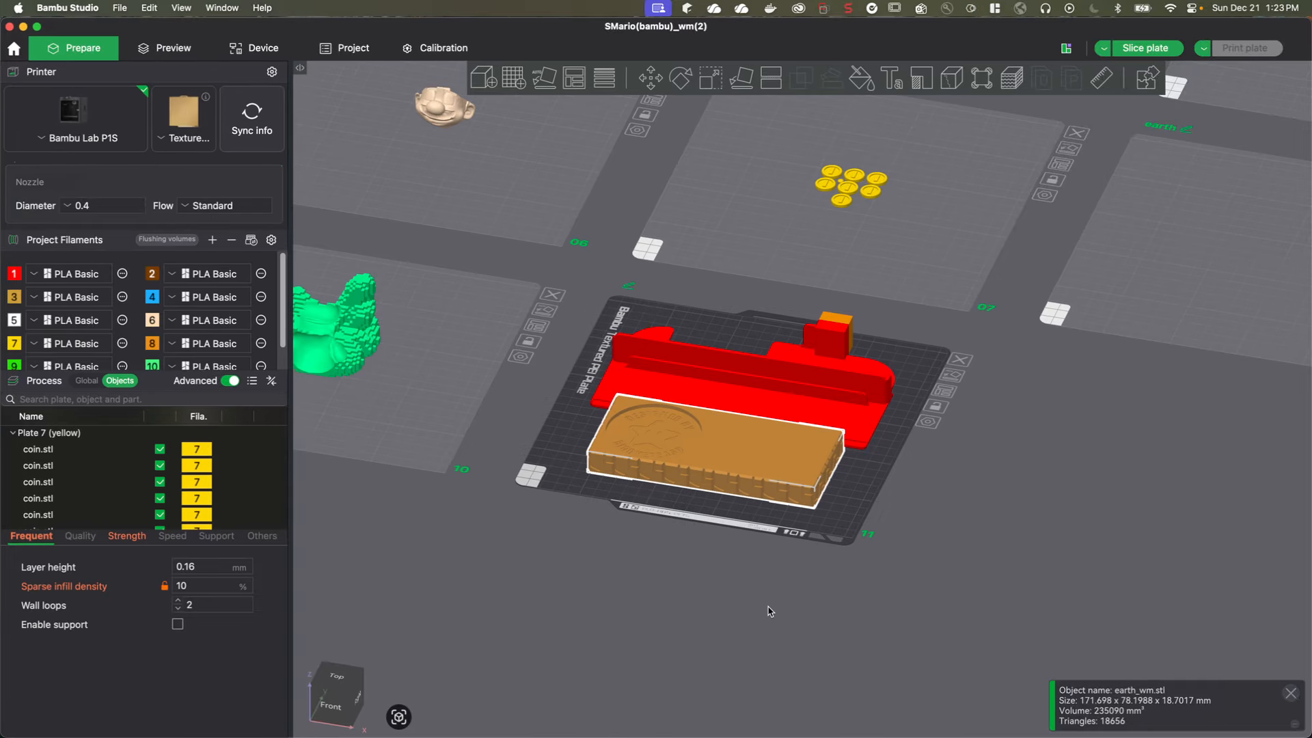
- Try the earth_wm.stl base rotated 180° about the Z axis, and turn it back to its original orientation
scroll(941, 546, "down", 3)
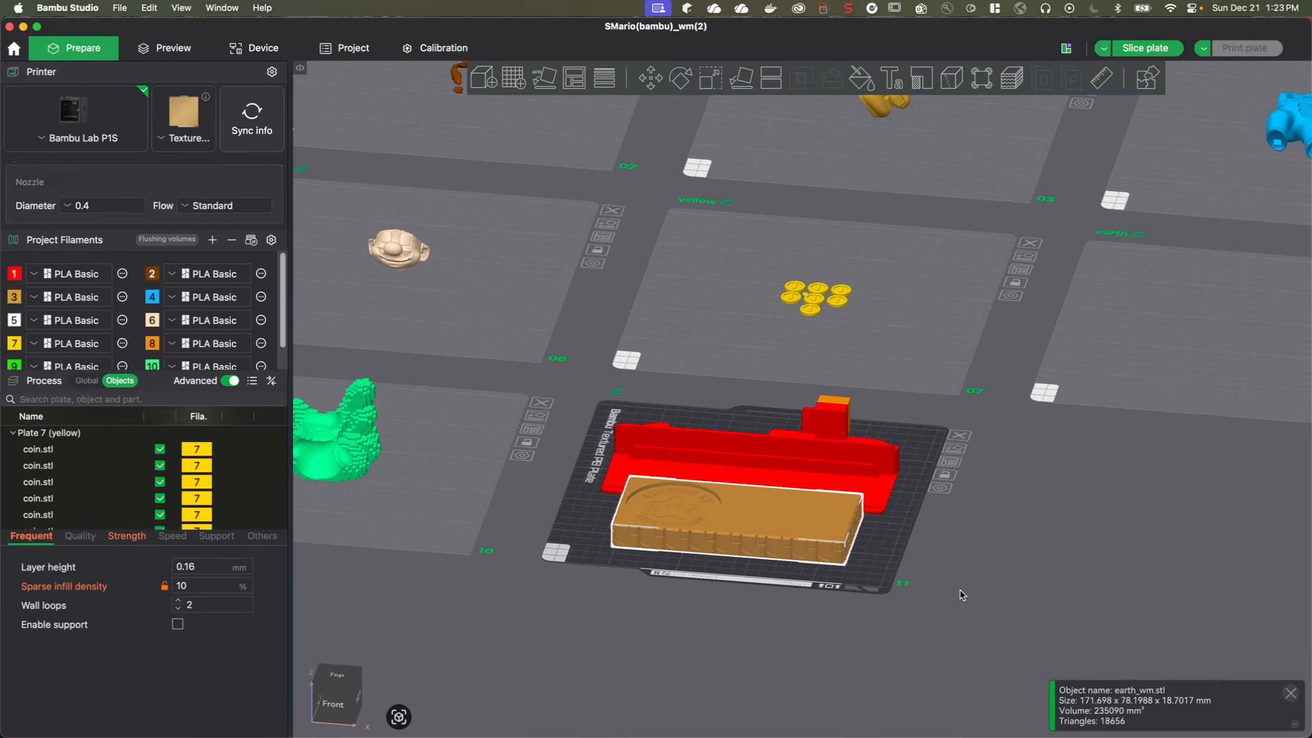
scroll(936, 592, "up", 3)
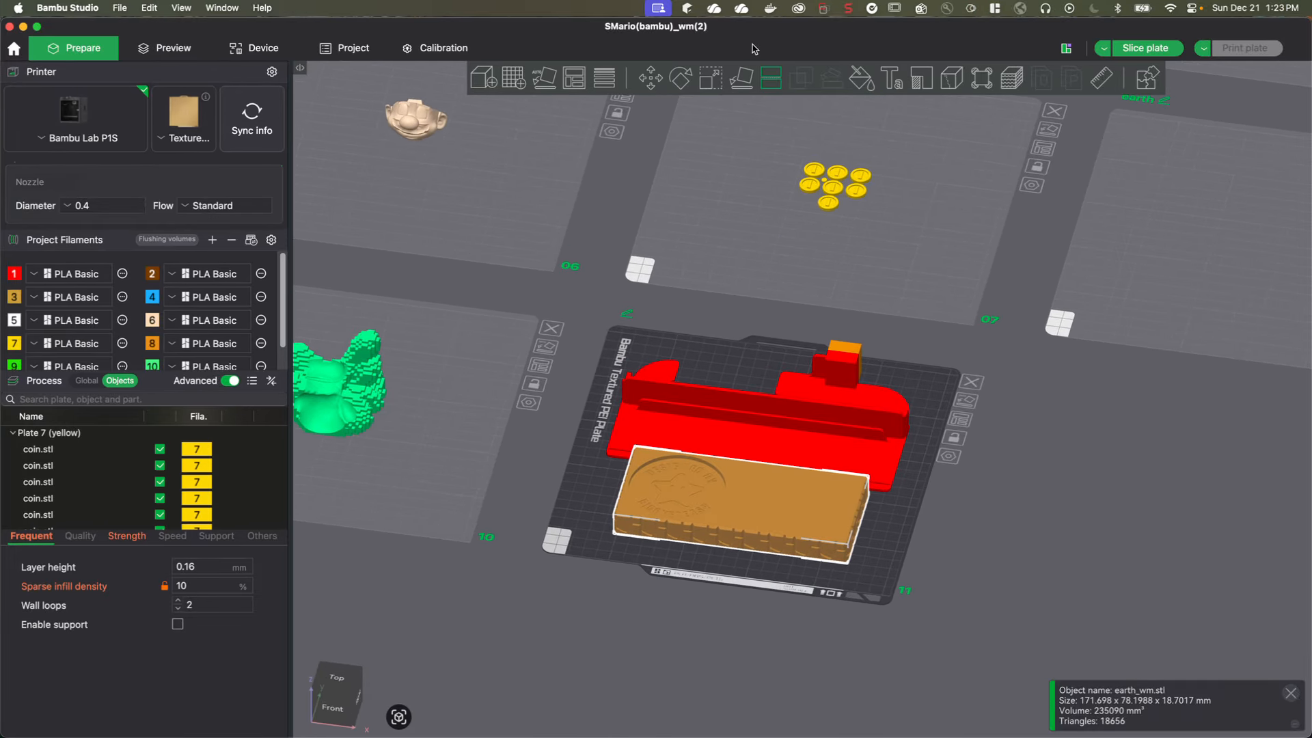
left_click(679, 78)
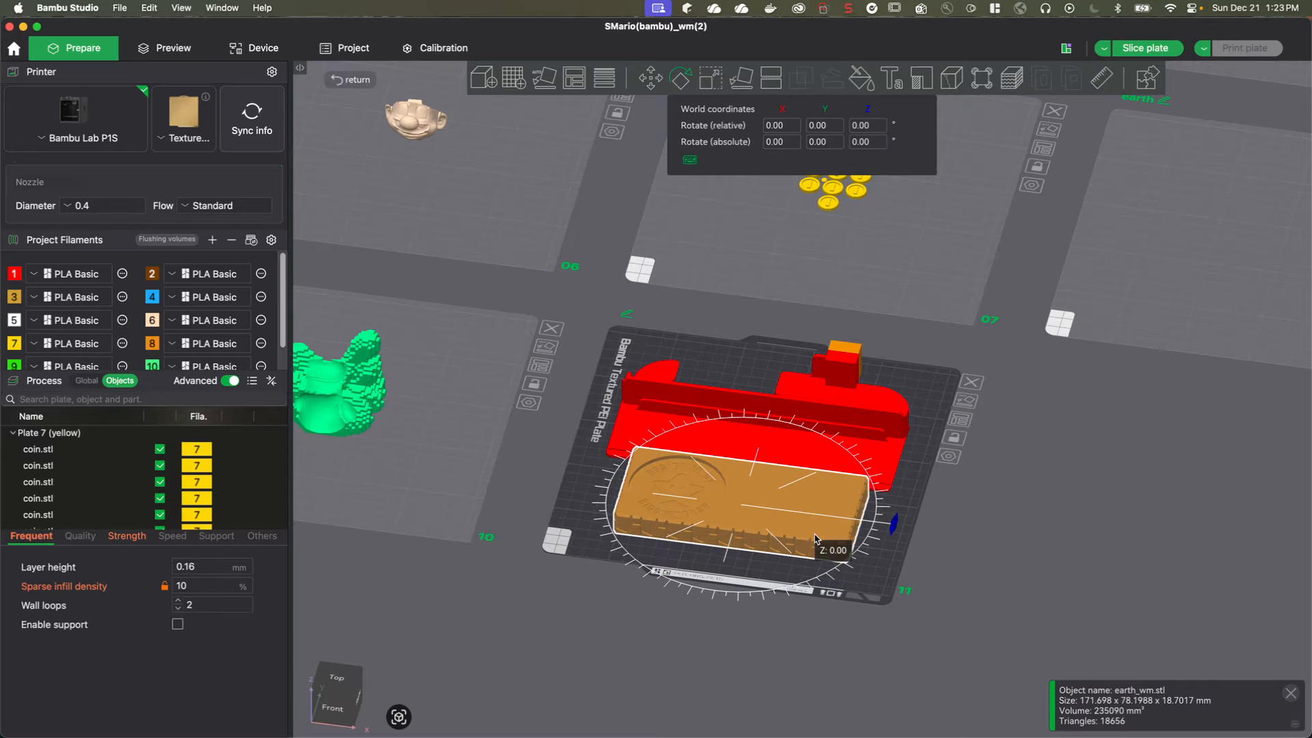
left_click_drag(895, 528, 667, 507)
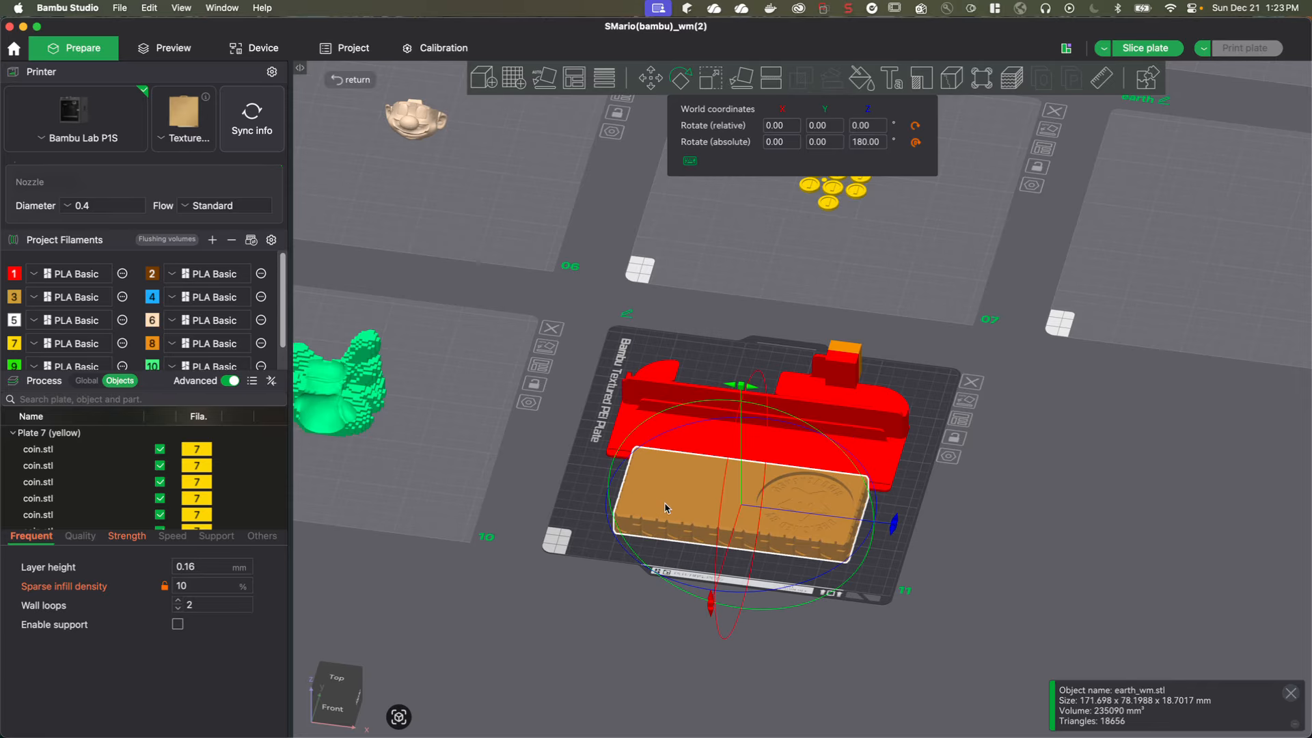
left_click_drag(900, 534, 662, 498)
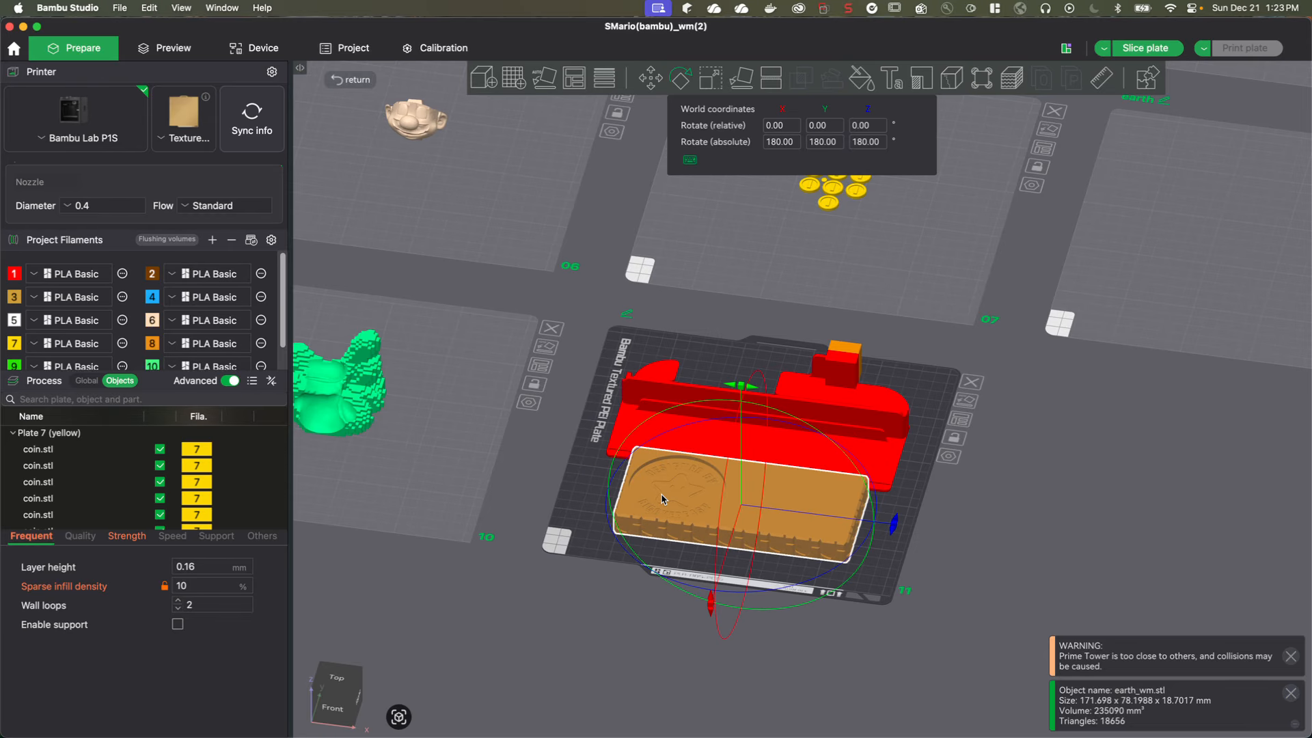
left_click(683, 77)
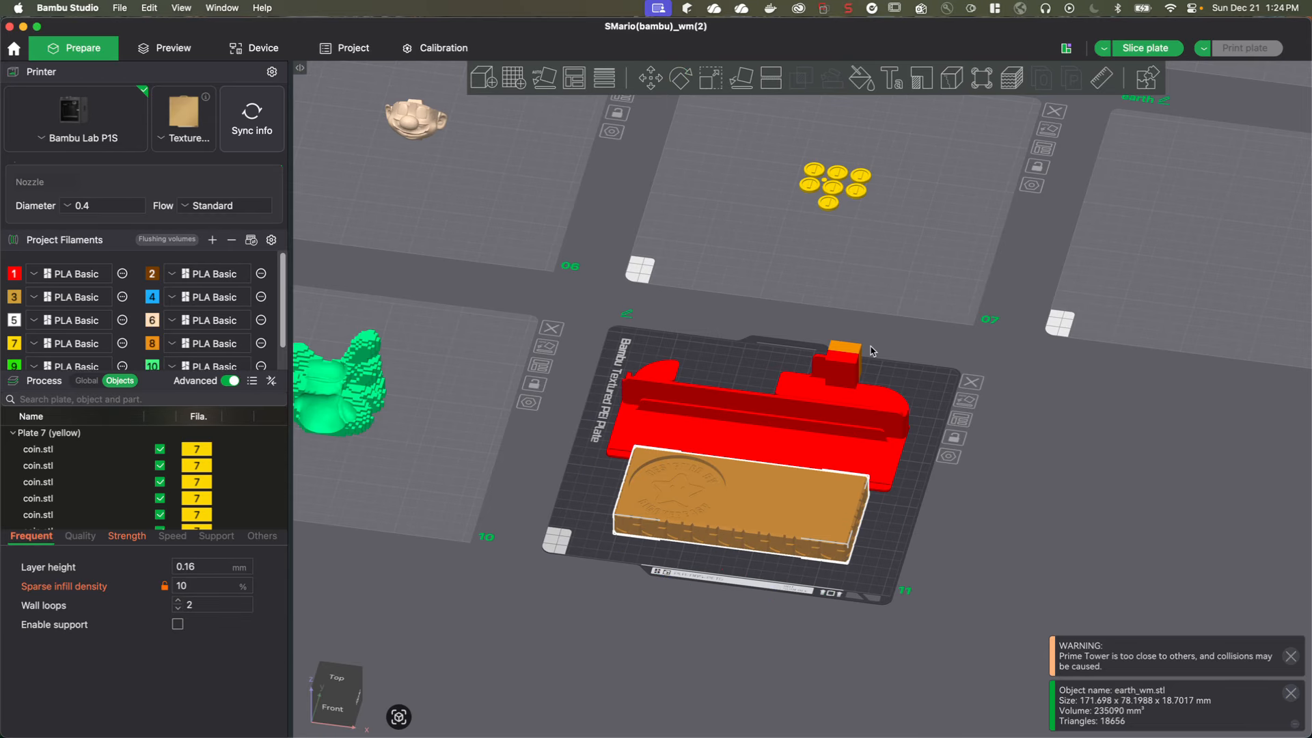
- Move the earth_wm.stl base closer to the dock's upright wall and check the gap in front of the wall from the side
left_click_drag(775, 520, 785, 480)
left_click_drag(1033, 525, 1004, 512)
scroll(837, 519, "up", 8)
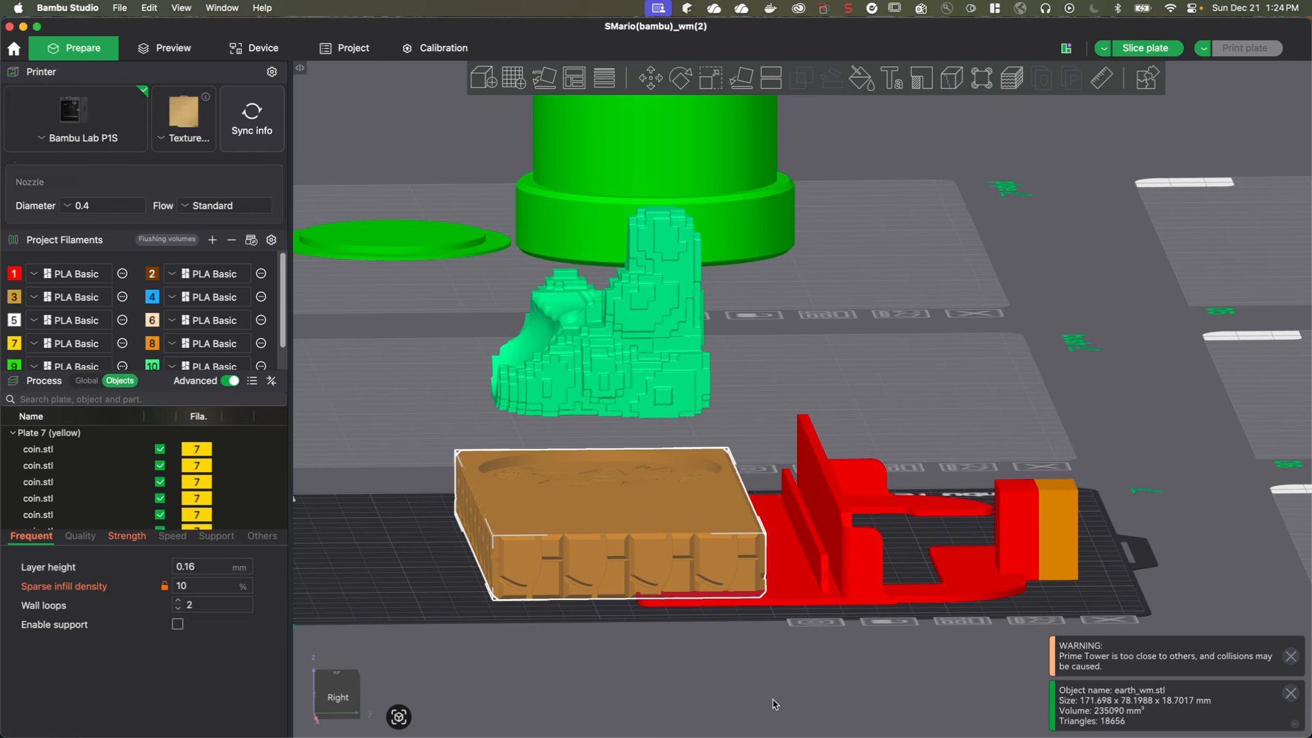
left_click_drag(772, 700, 768, 699)
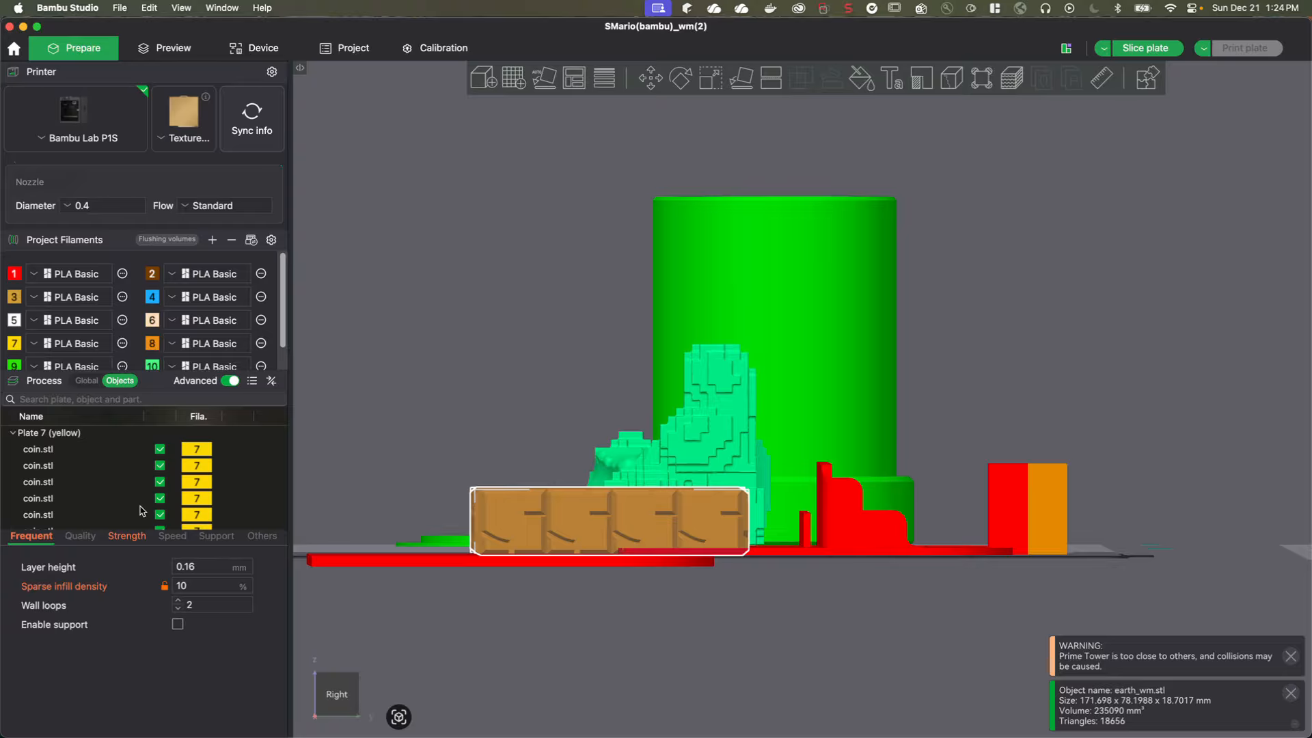
scroll(724, 618, "up", 3)
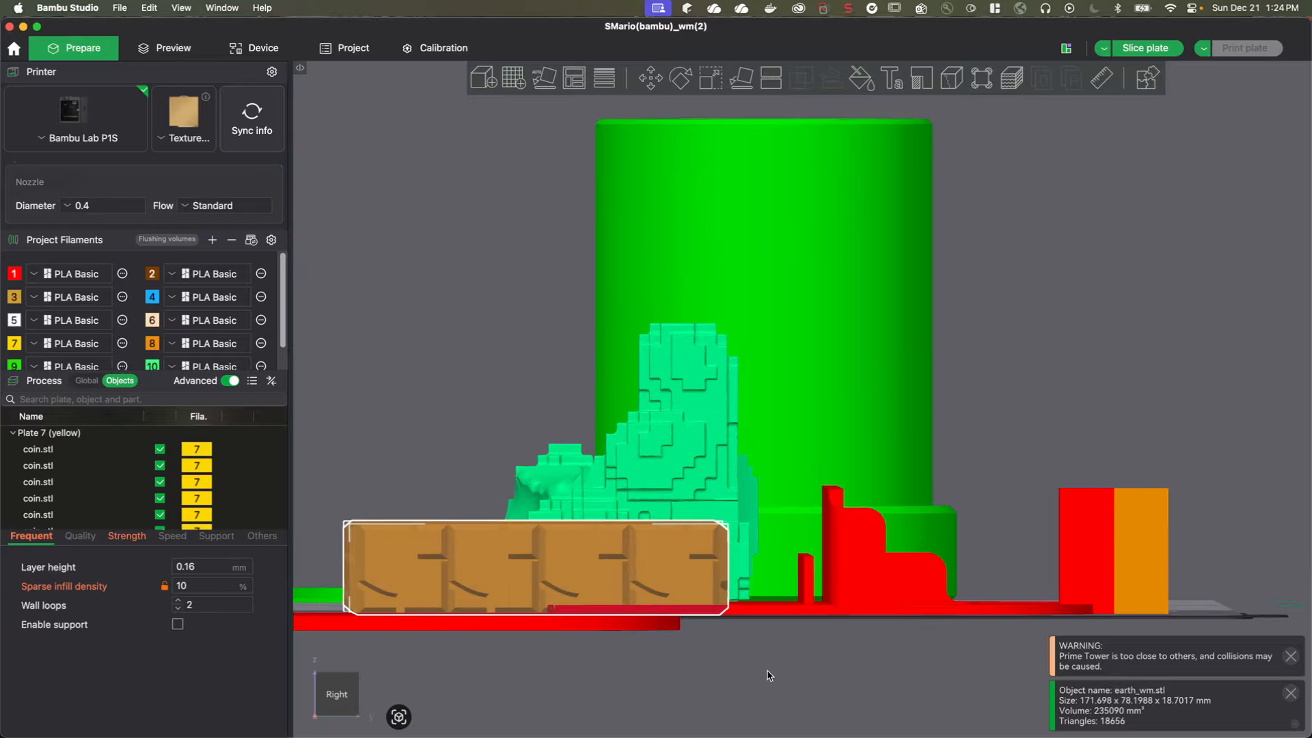
scroll(751, 663, "up", 2)
scroll(704, 645, "up", 3)
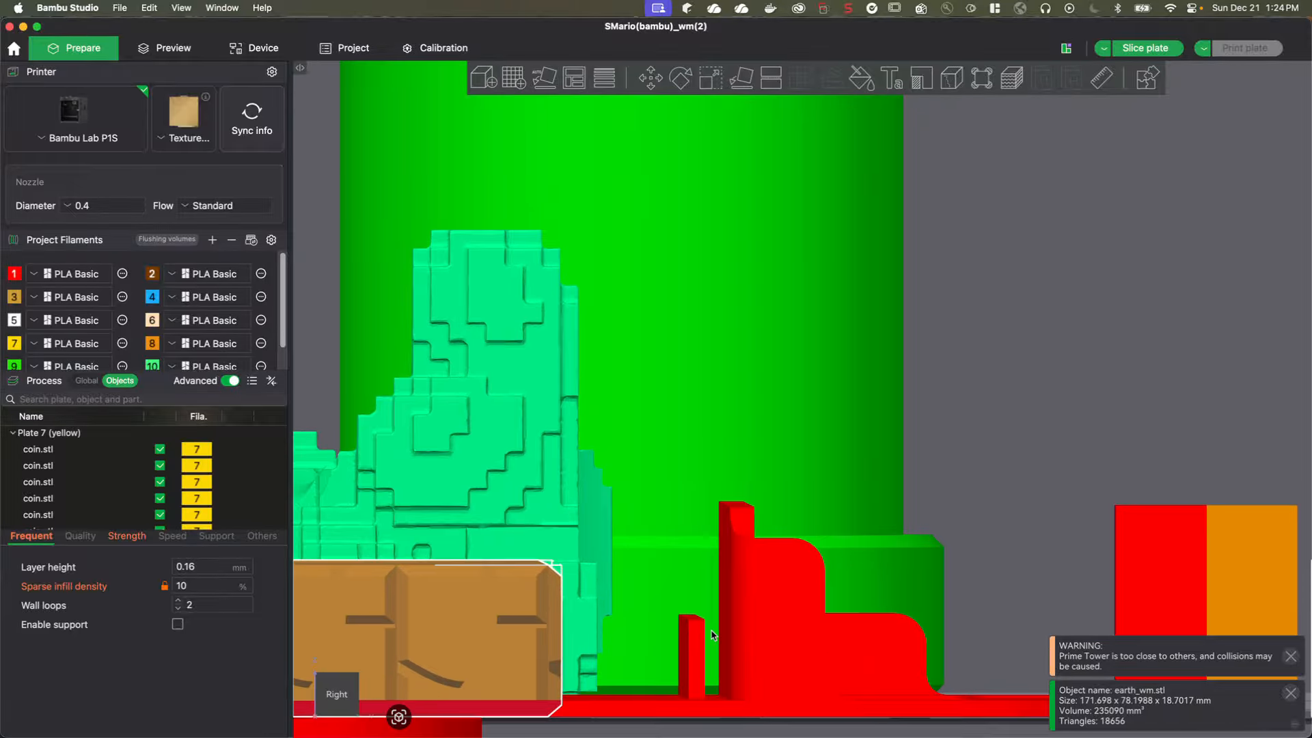
scroll(713, 636, "down", 3)
- From the top view, move the earth_wm.stl base closer to the dock's low front ridge
left_click_drag(664, 667, 700, 686)
scroll(700, 686, "down", 5)
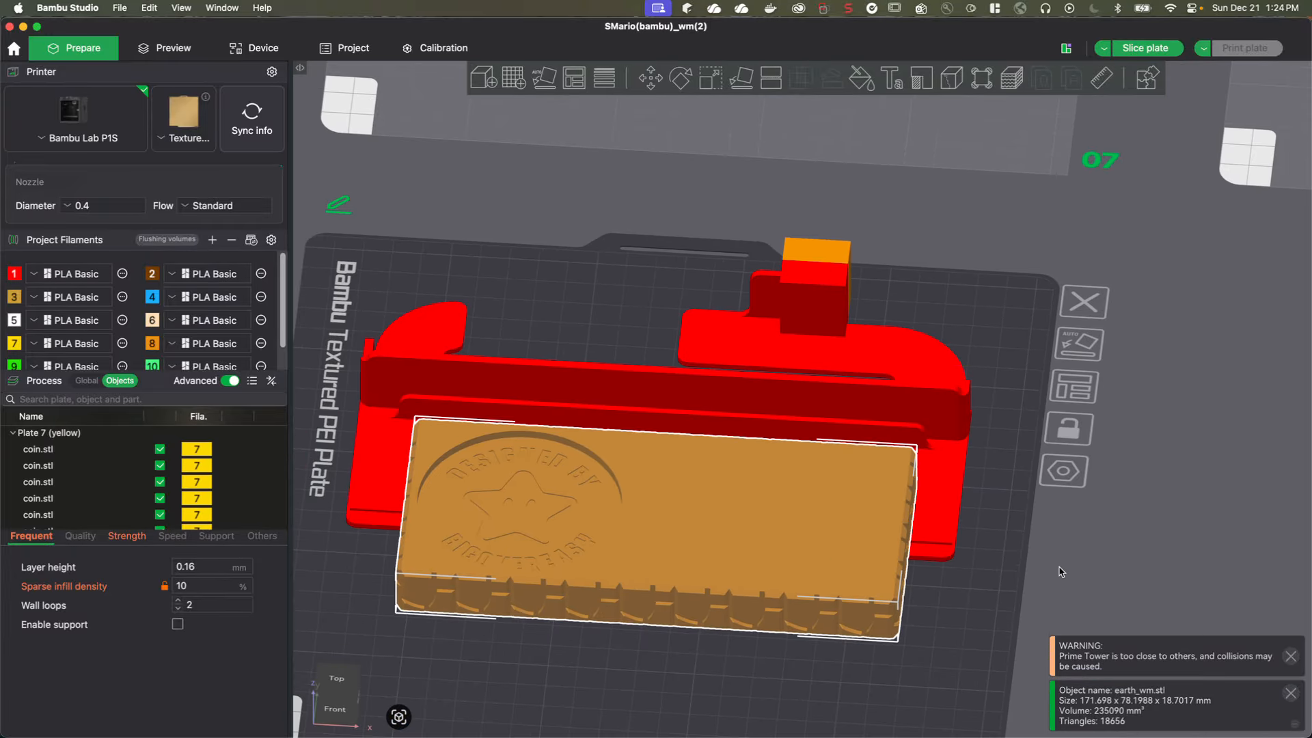
left_click_drag(1058, 567, 1057, 570)
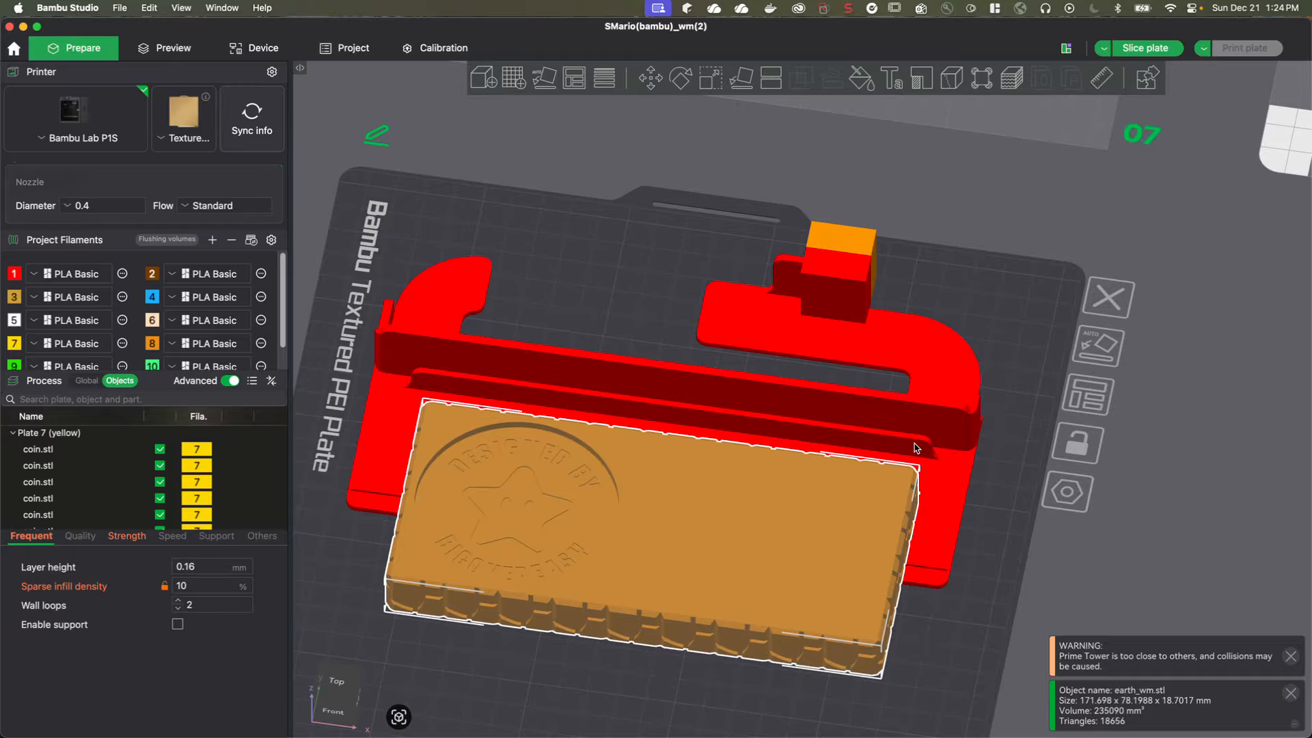
left_click_drag(1083, 581, 1061, 582)
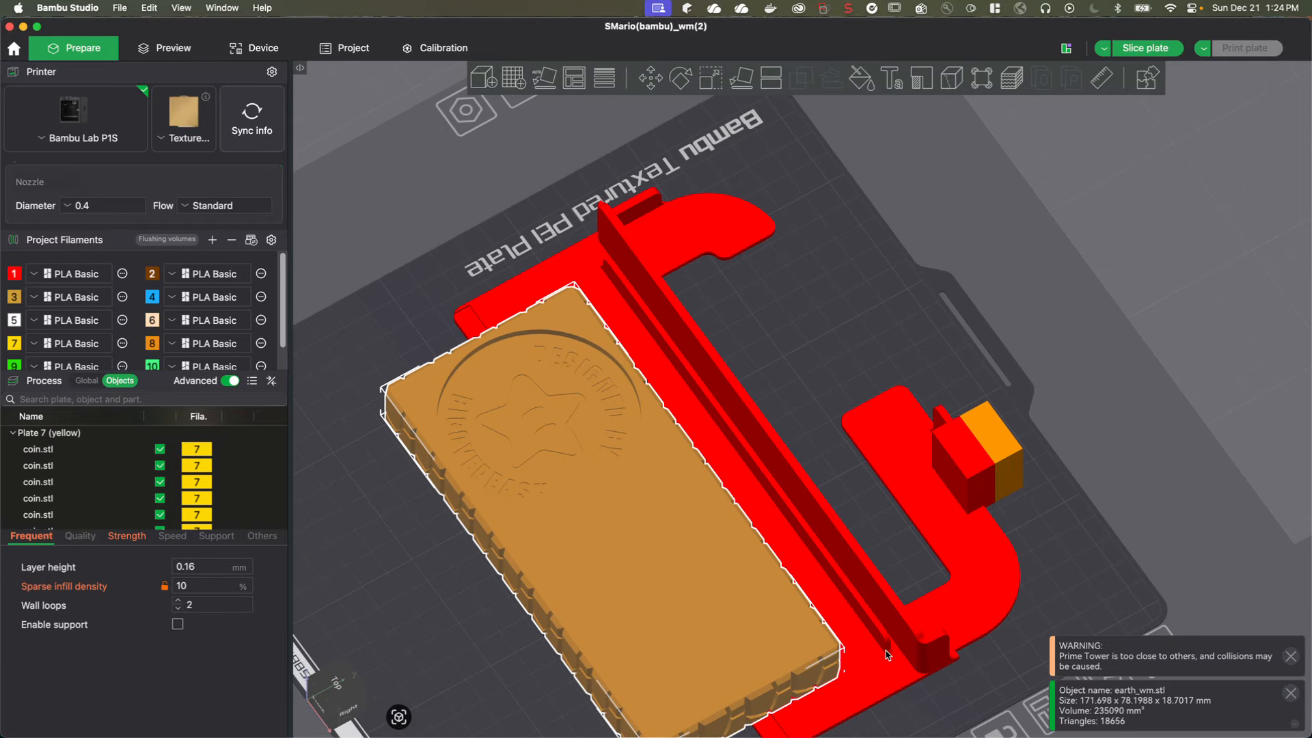
left_click_drag(979, 674, 1214, 567)
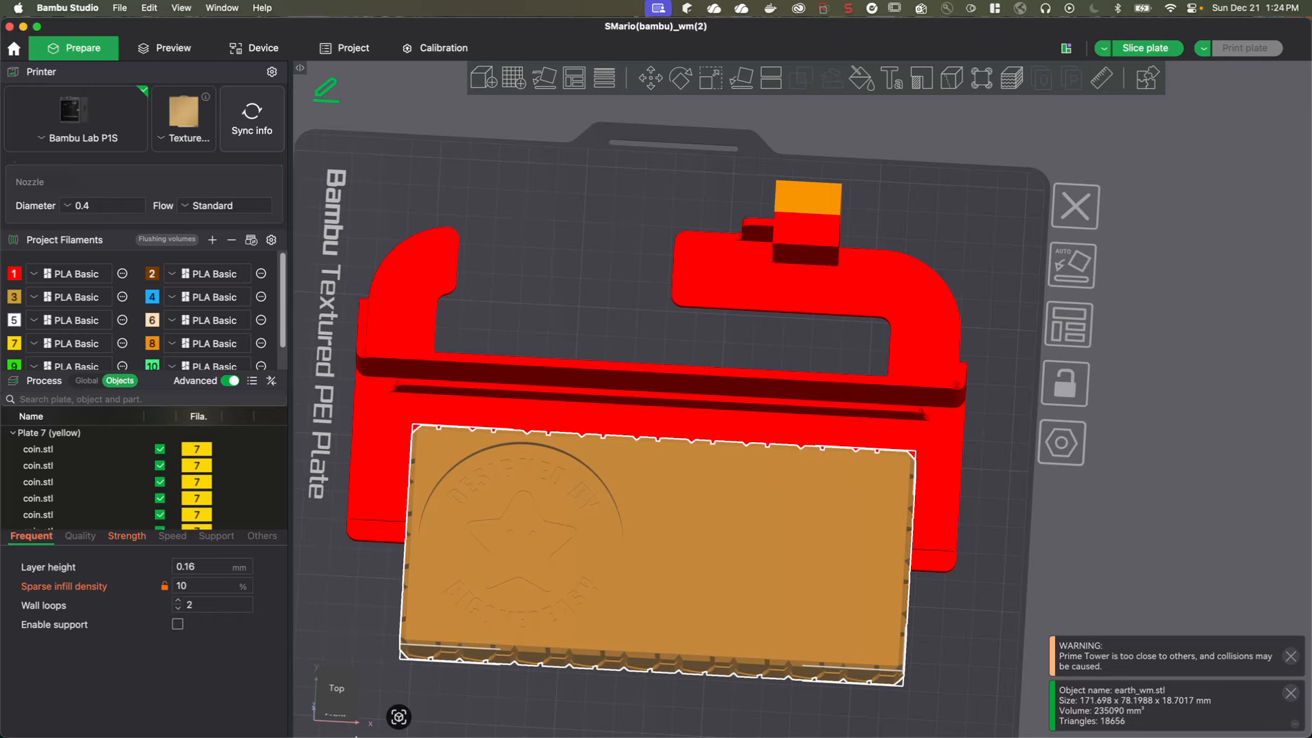
left_click(338, 688)
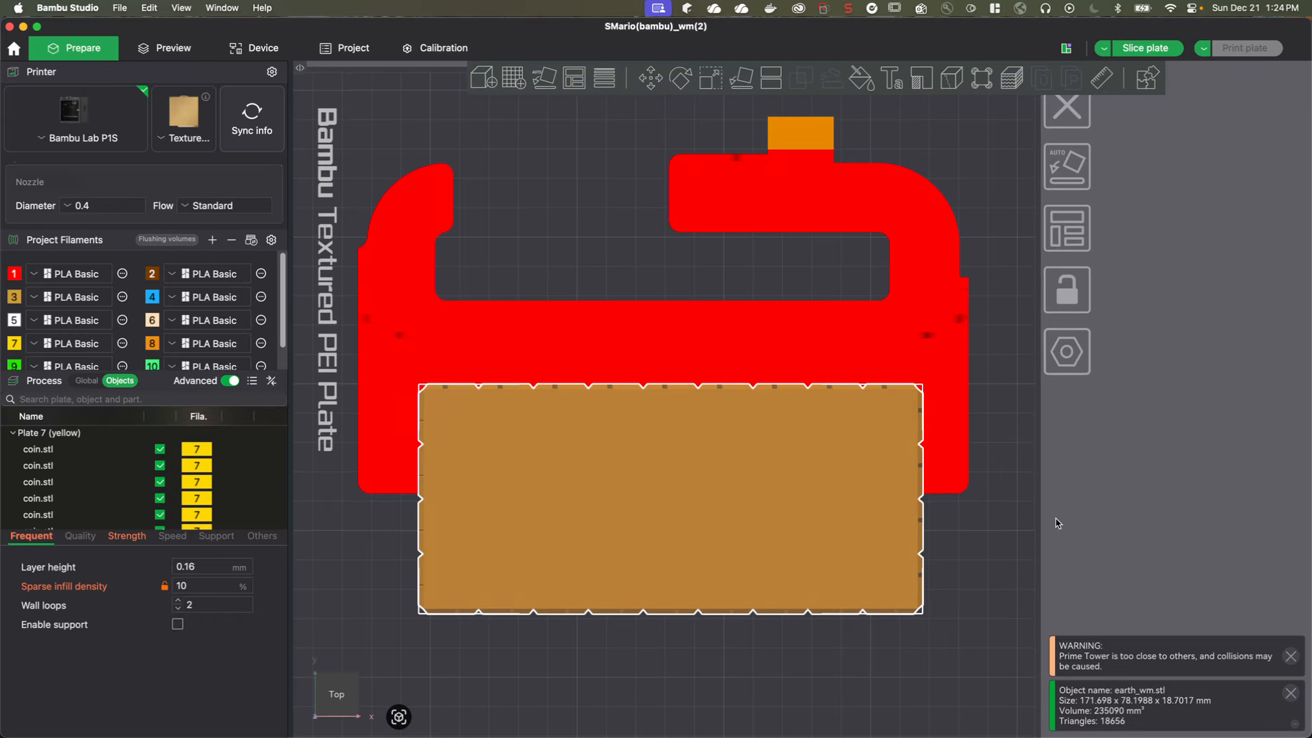
left_click_drag(985, 604, 982, 601)
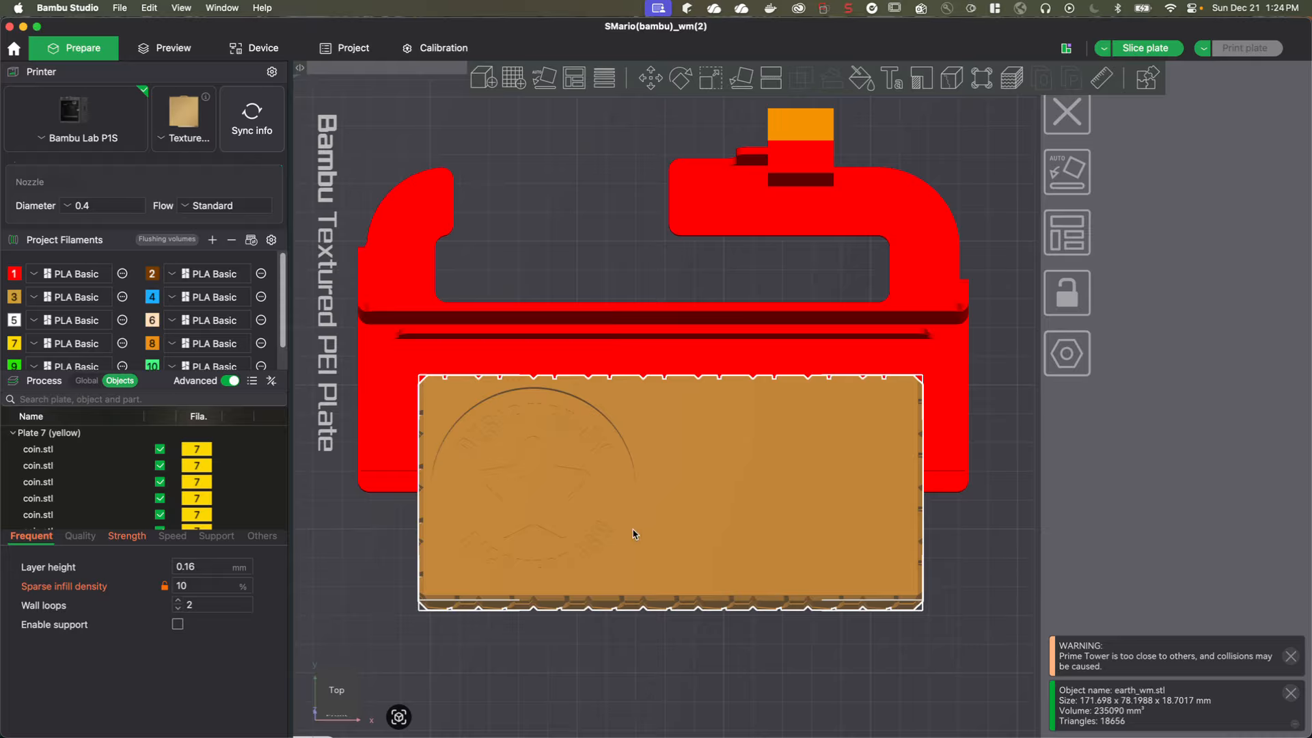
left_click_drag(633, 534, 617, 511)
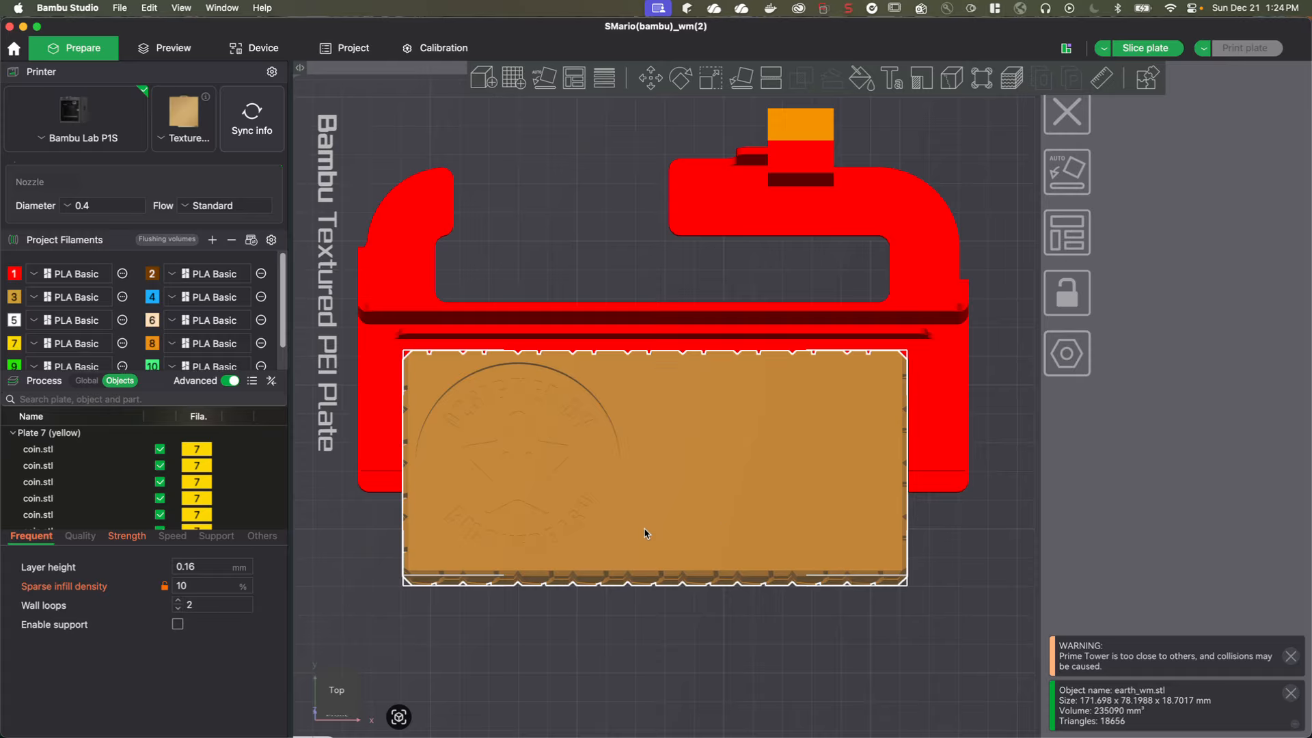
- Rotate the earth_wm.stl base 180° about the Z axis and line up its left end with the dock's left edge
left_click(680, 80)
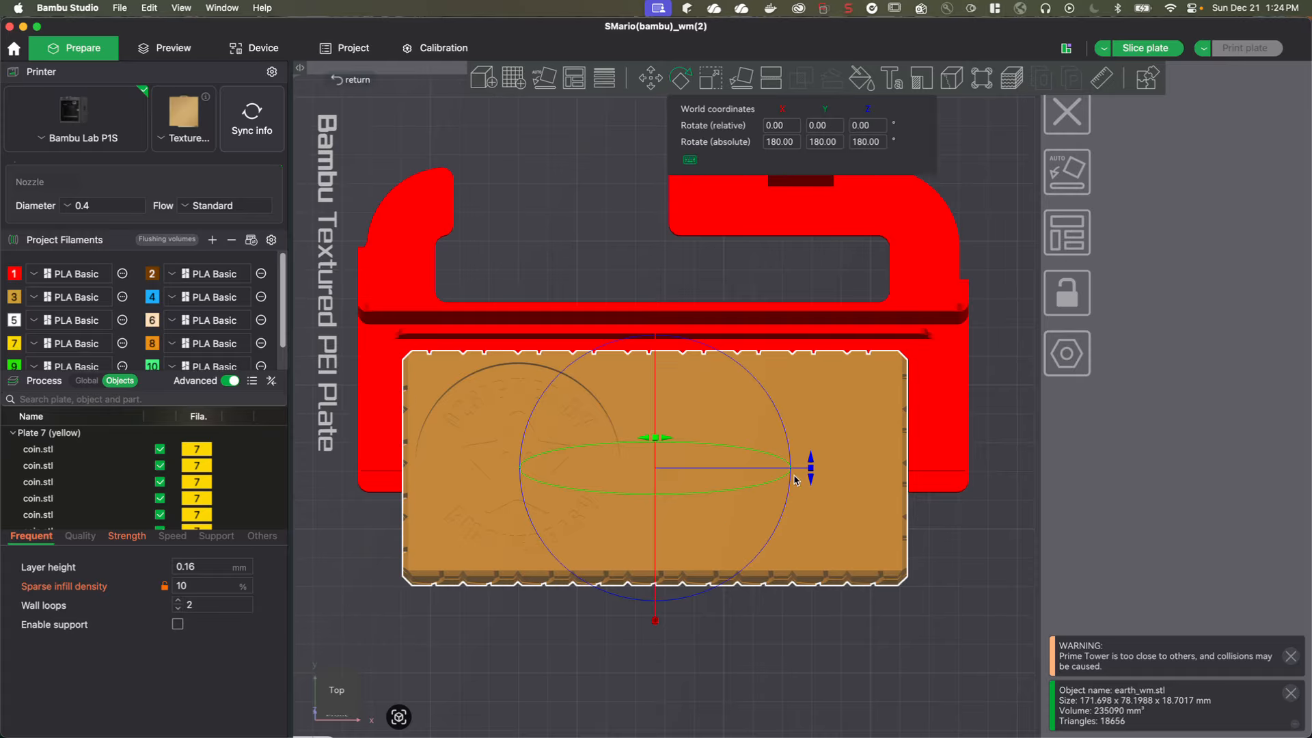
left_click_drag(794, 480, 592, 481)
left_click(681, 83)
left_click_drag(717, 484, 665, 472)
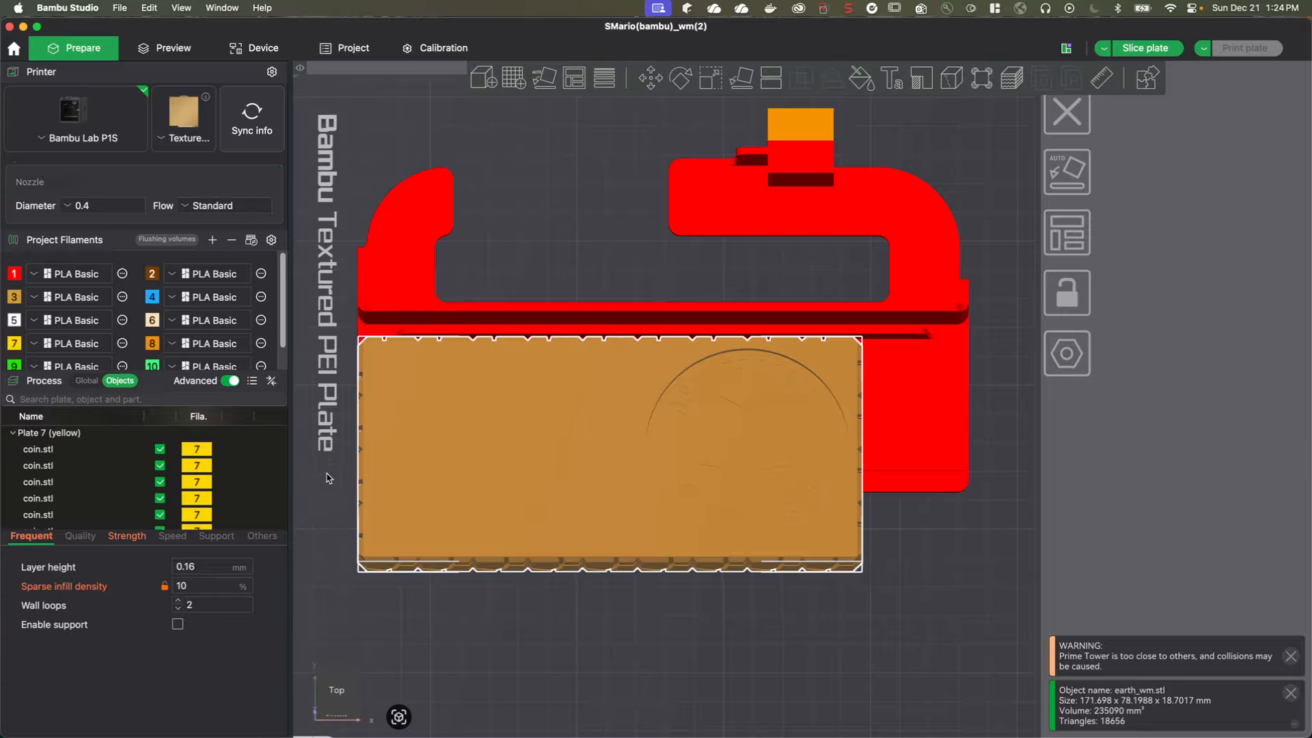
- Inspect the base's alignment with the dock's left edge in perspective view, and return to the orthogonal view
scroll(331, 476, "up", 3)
scroll(1032, 389, "up", 3)
scroll(918, 384, "up", 3)
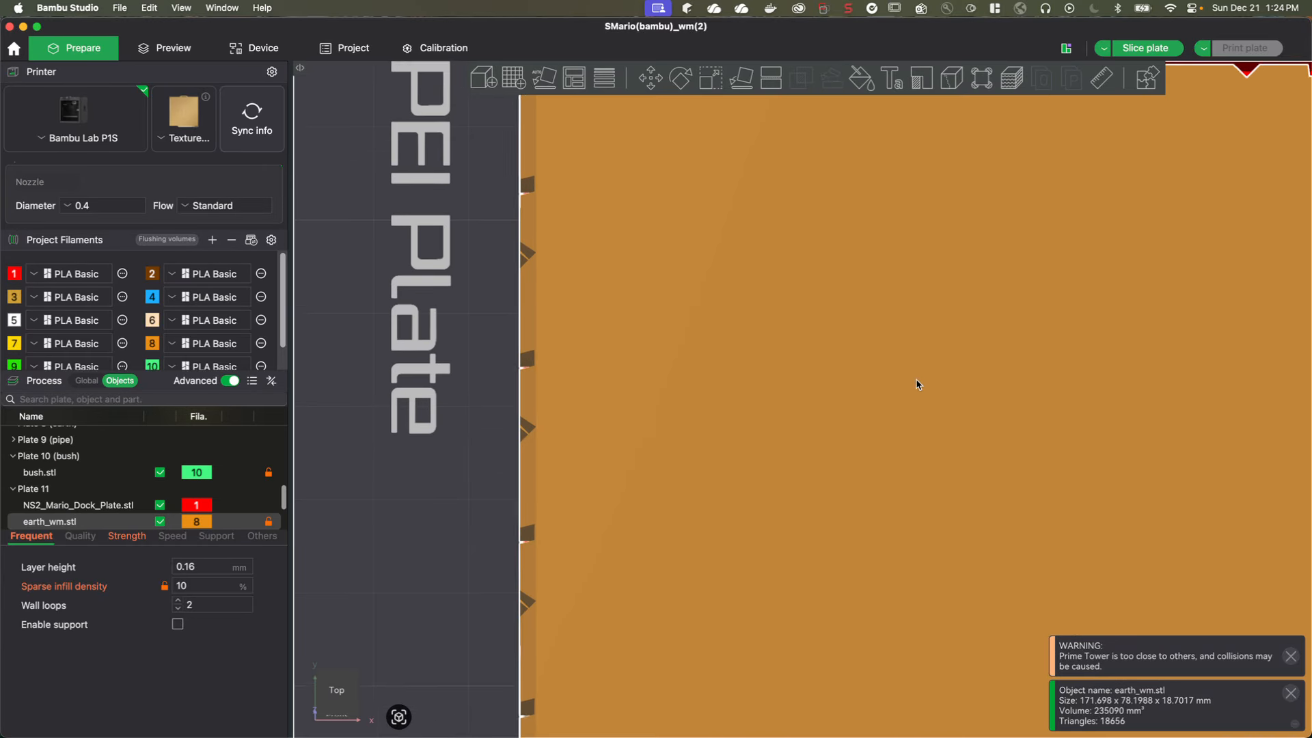
scroll(584, 351, "down", 3)
left_click(185, 9)
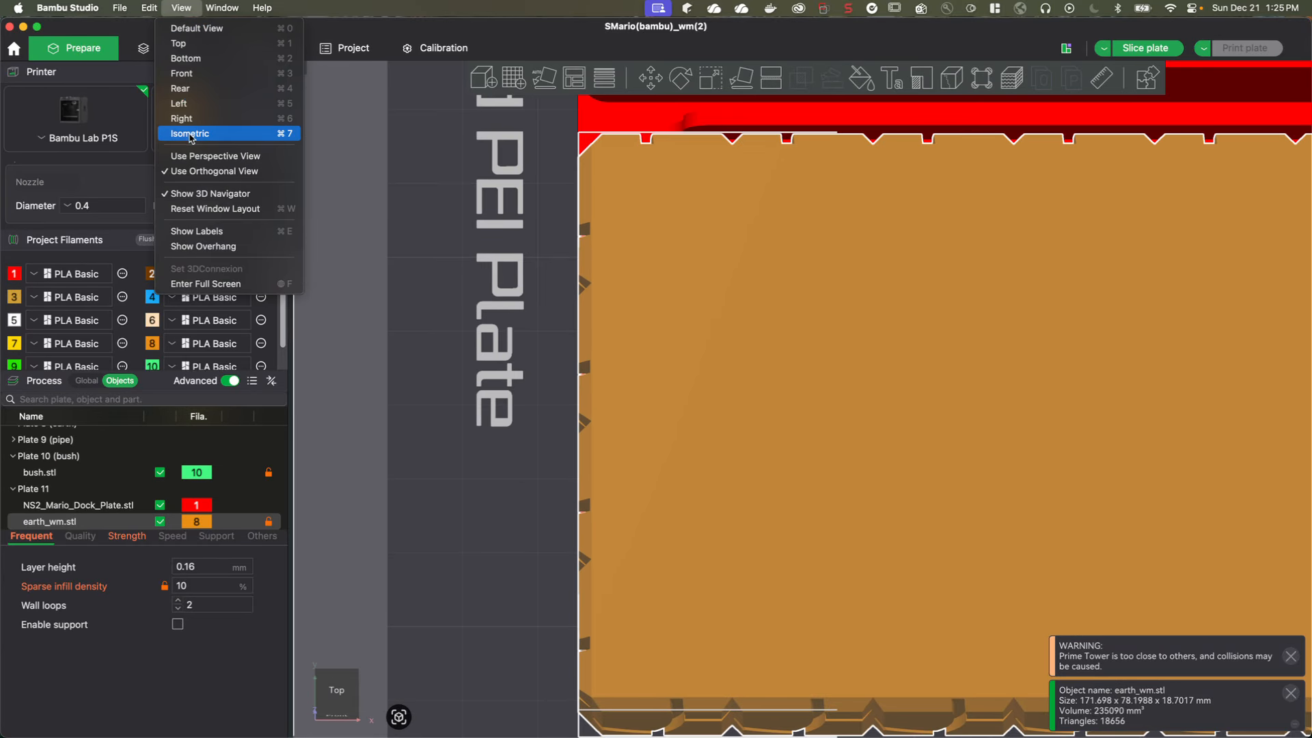
left_click(221, 156)
scroll(751, 290, "down", 3)
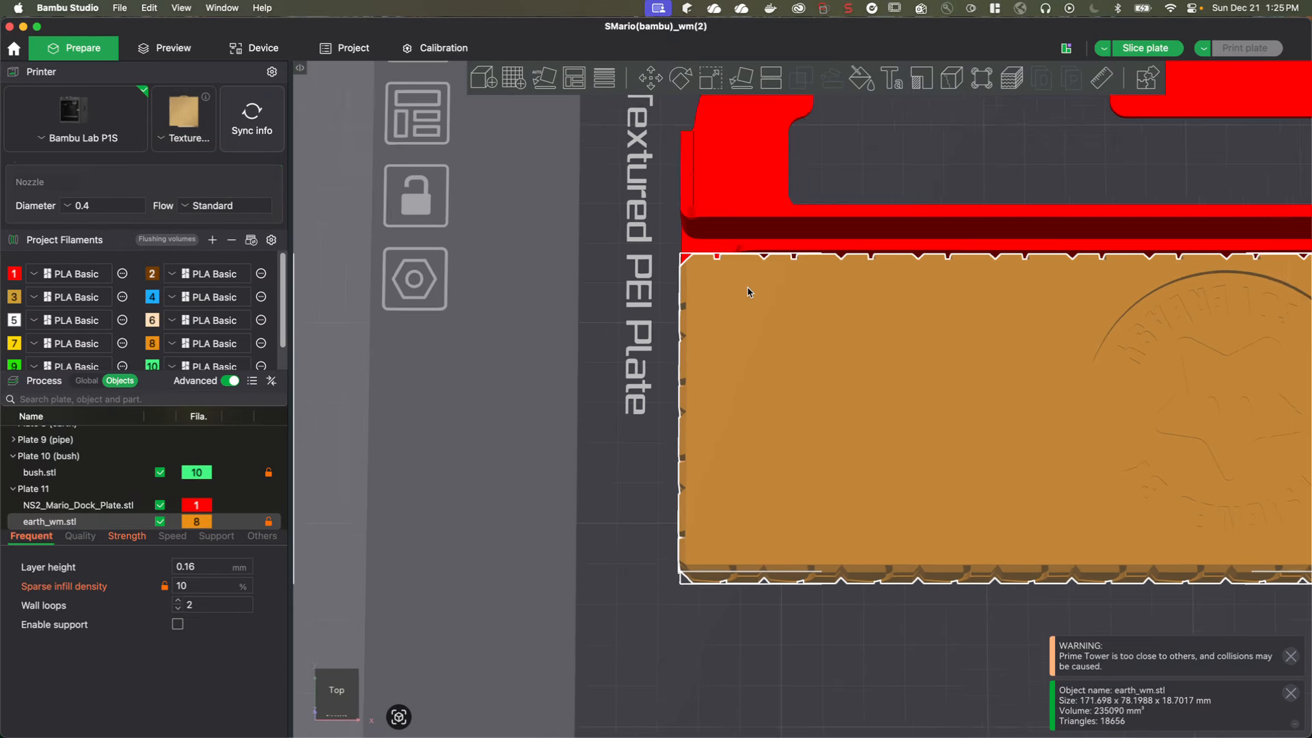
right_click_drag(797, 321, 677, 301)
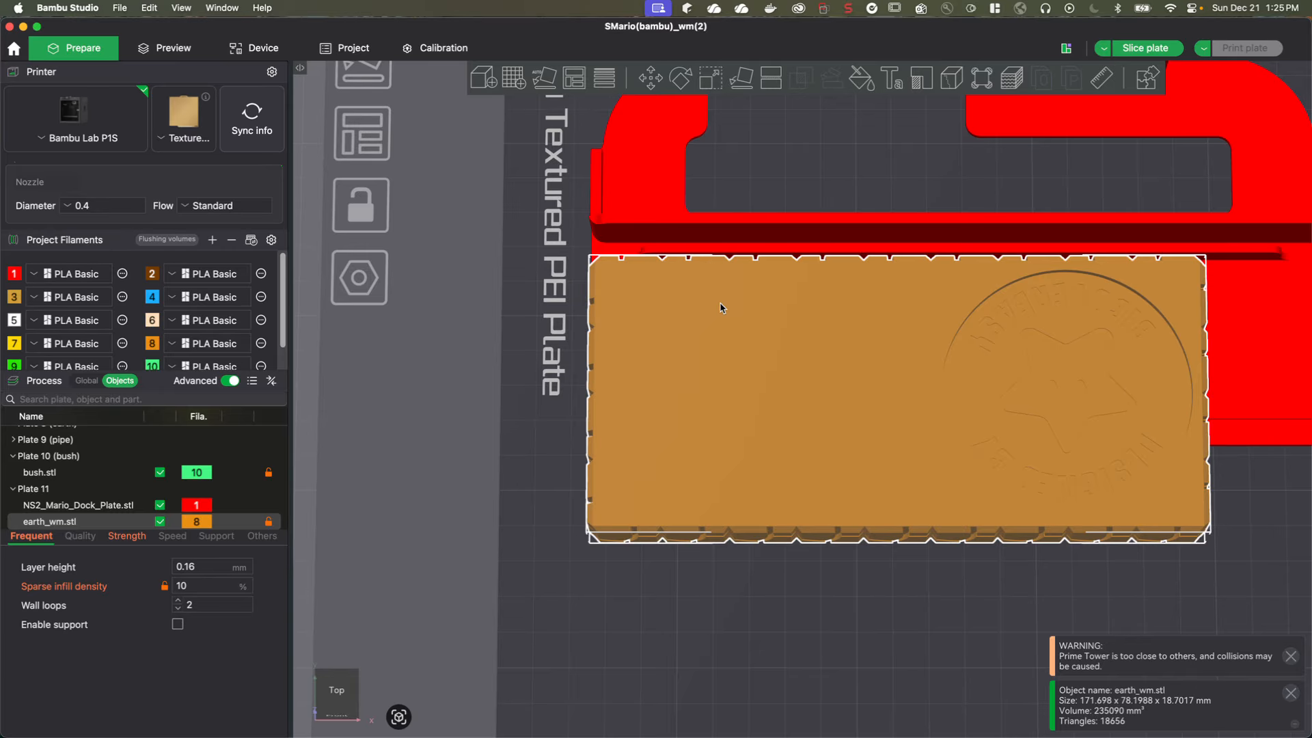
right_click_drag(768, 192, 728, 191)
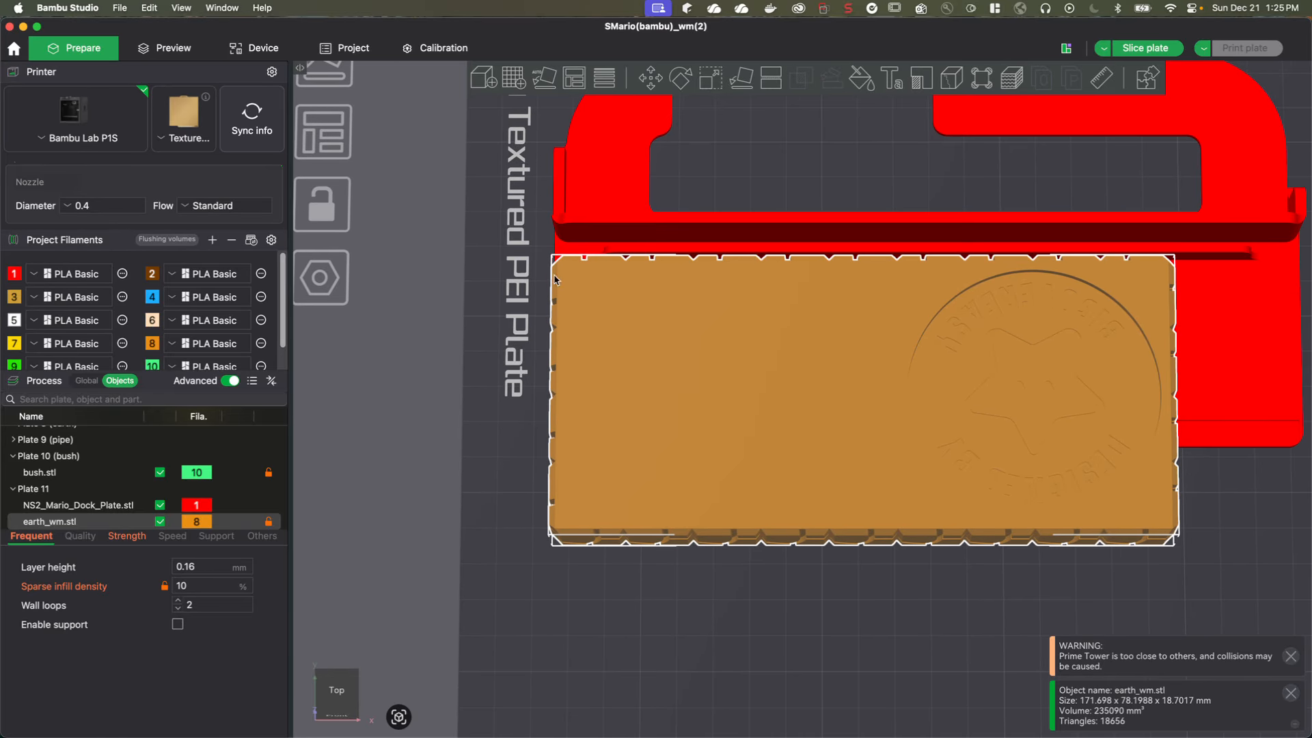
right_click_drag(843, 184, 596, 188)
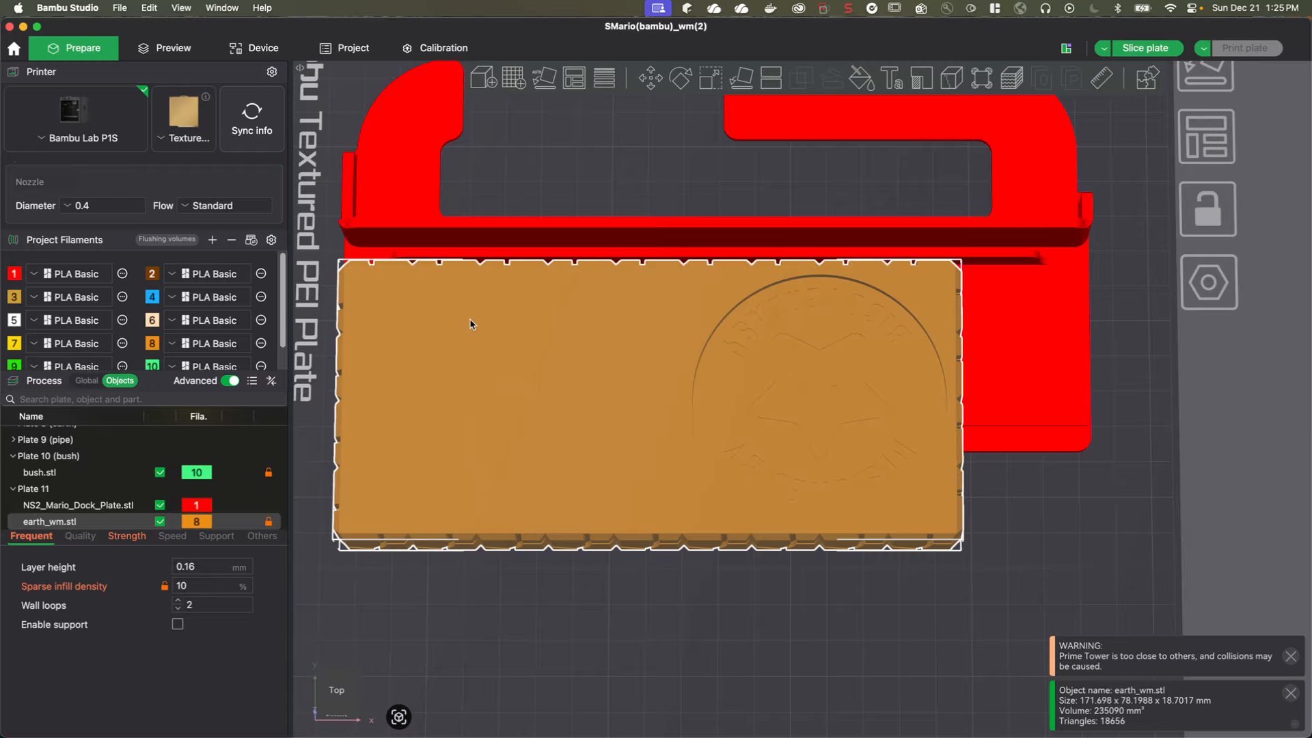
right_click_drag(515, 175, 636, 189)
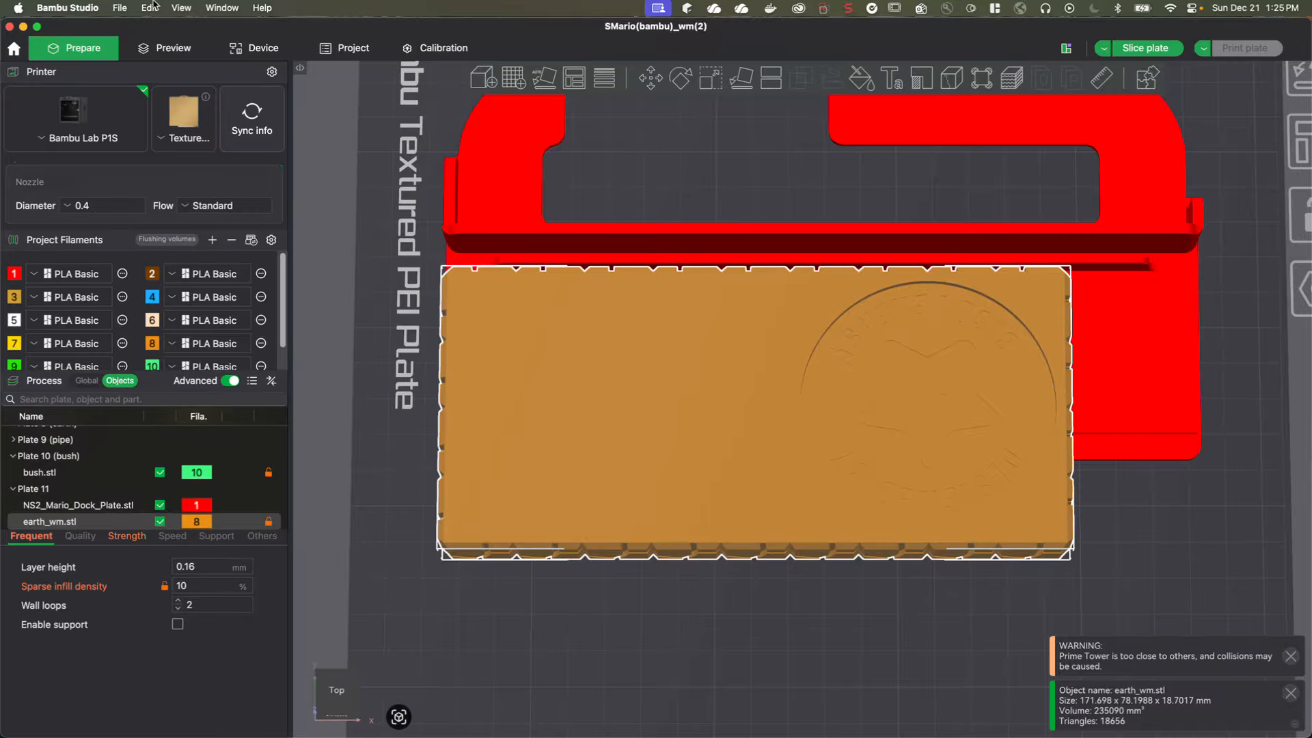
left_click(183, 8)
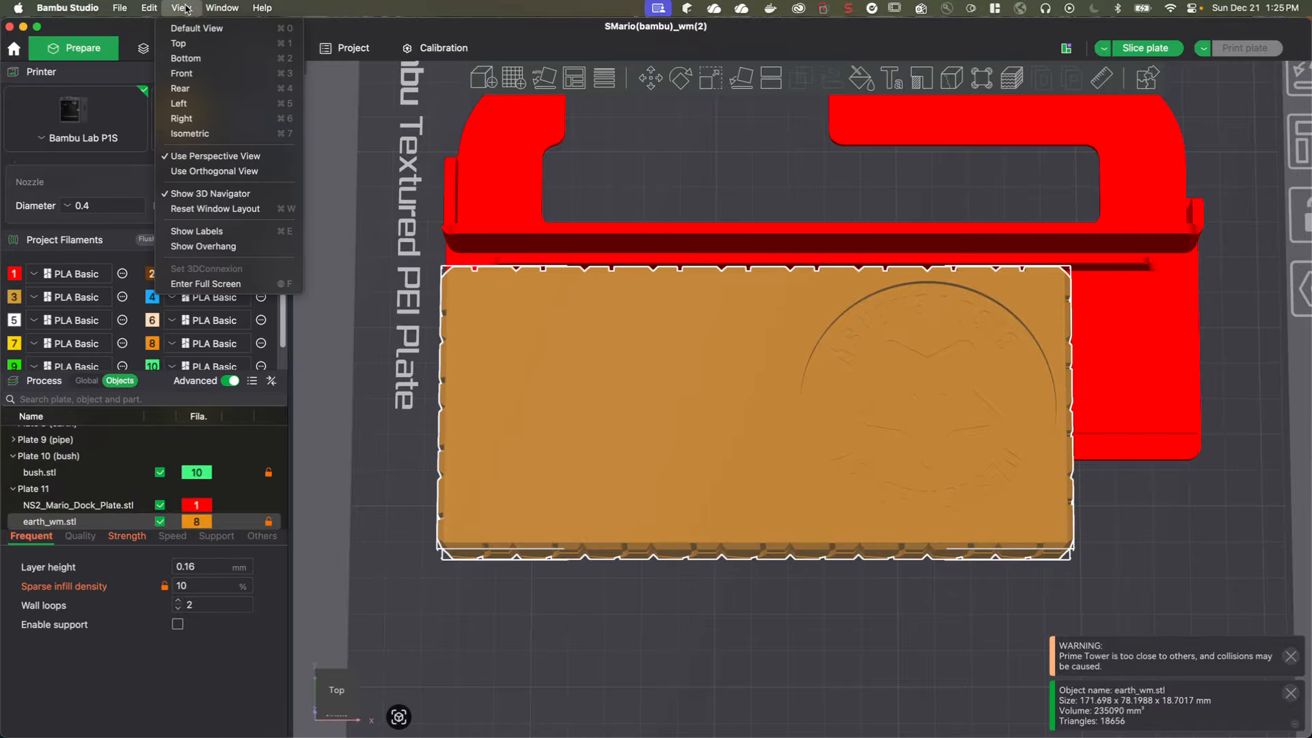
left_click(211, 171)
- Nudge the earth_wm.stl base slightly left so its end sits just past the dock's left edge
right_click_drag(851, 241, 888, 251)
scroll(415, 315, "up", 3)
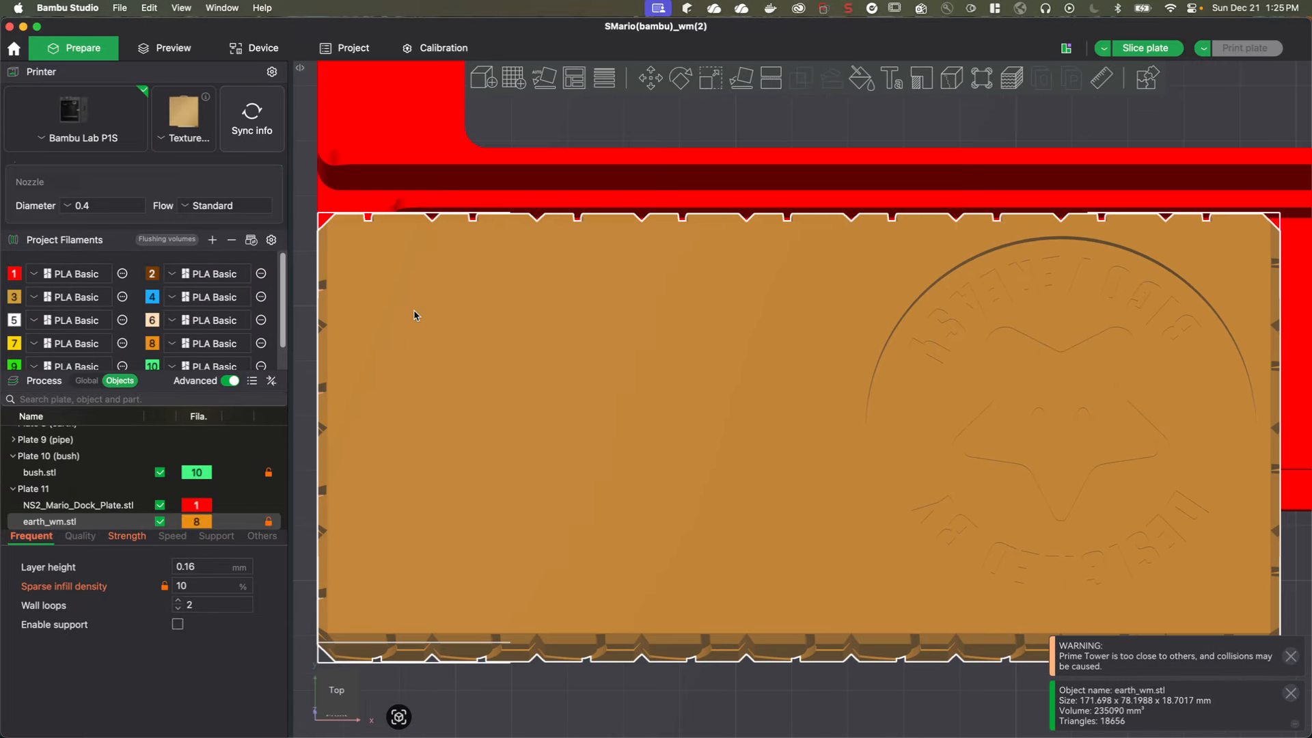
right_click_drag(329, 269, 523, 315)
scroll(524, 314, "up", 1)
scroll(460, 312, "up", 3)
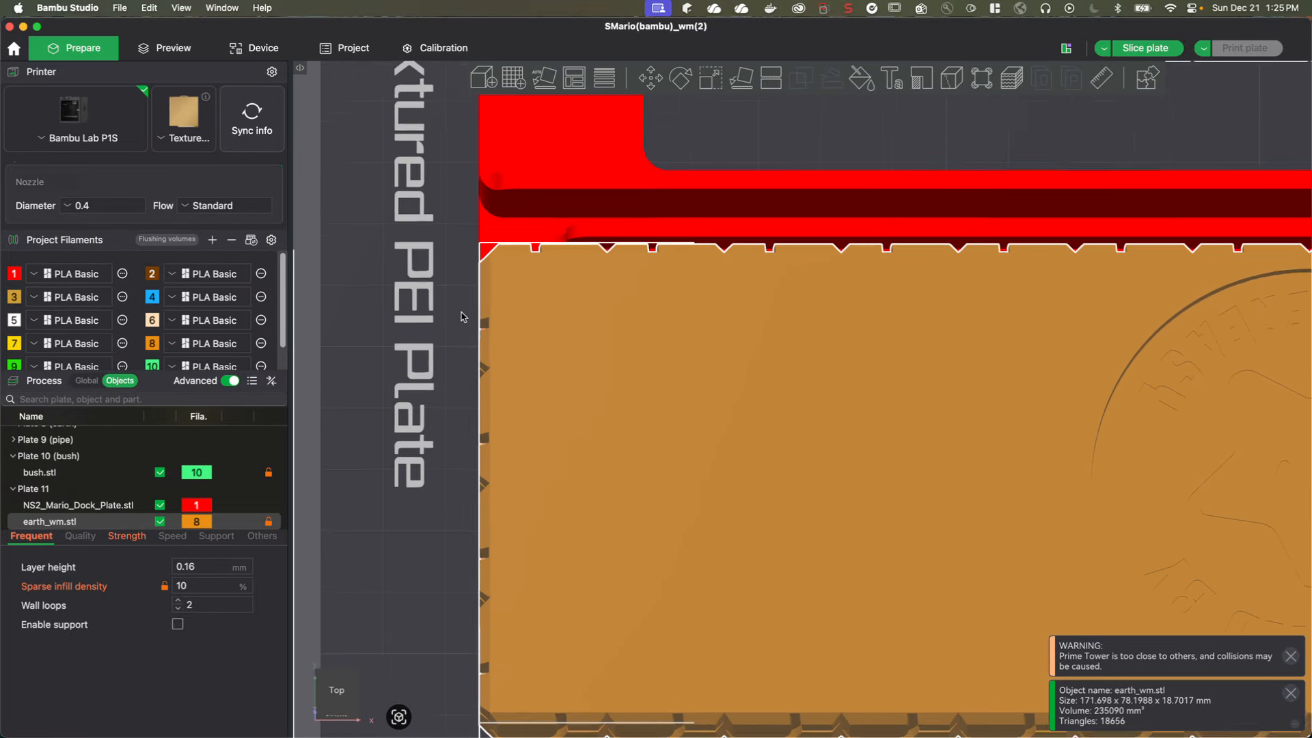
right_click_drag(405, 315, 517, 381)
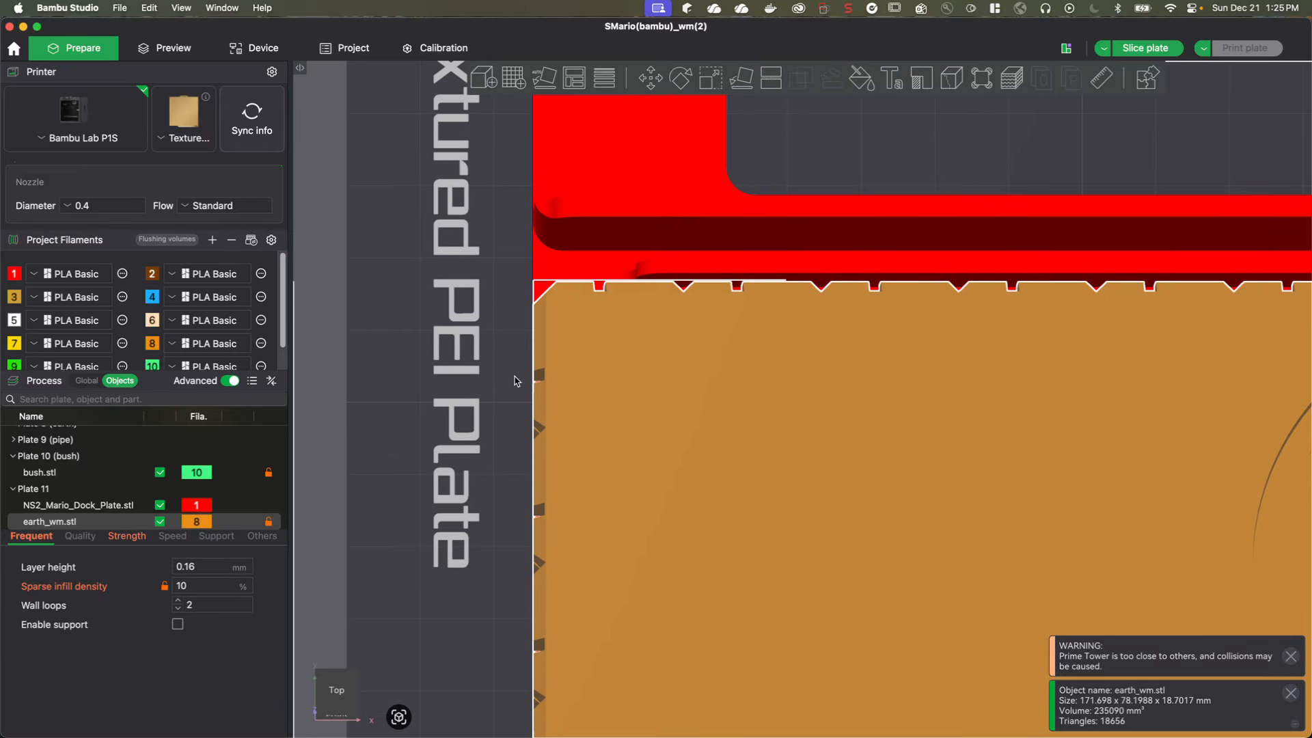
left_click_drag(642, 449, 638, 449)
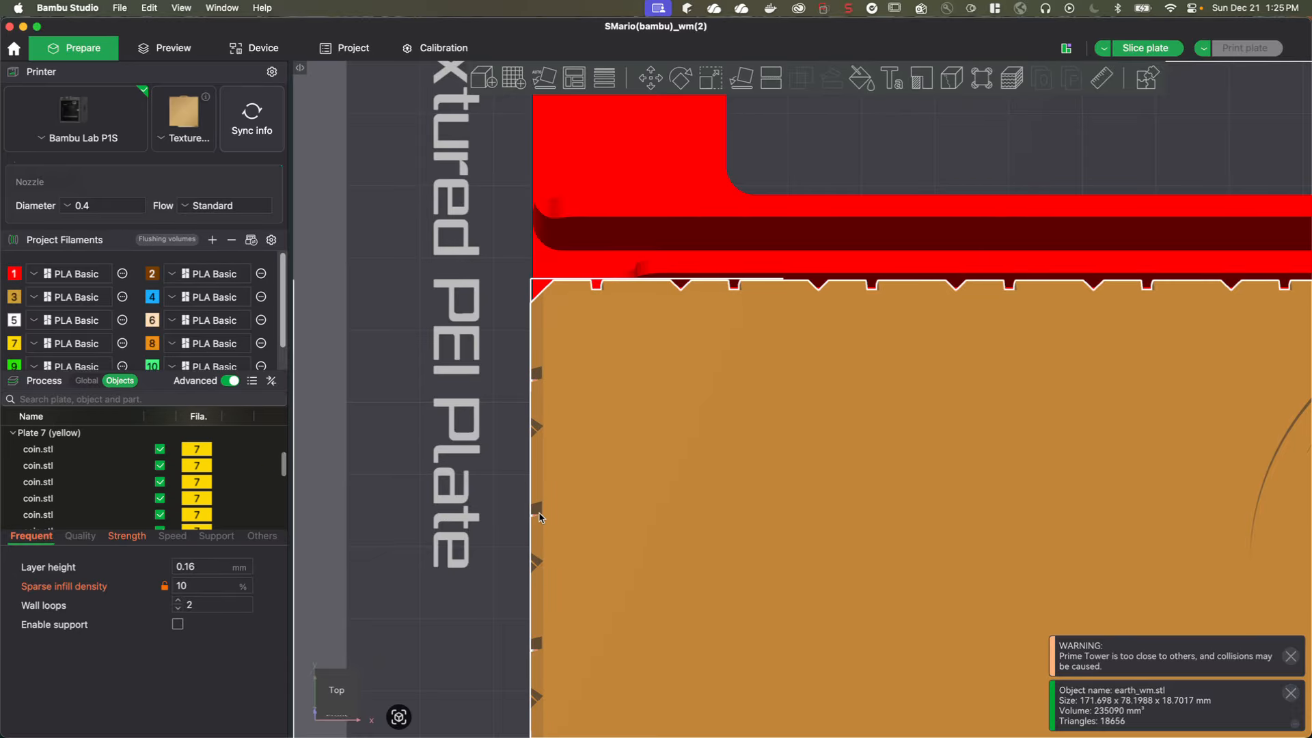
left_click_drag(584, 505, 574, 509)
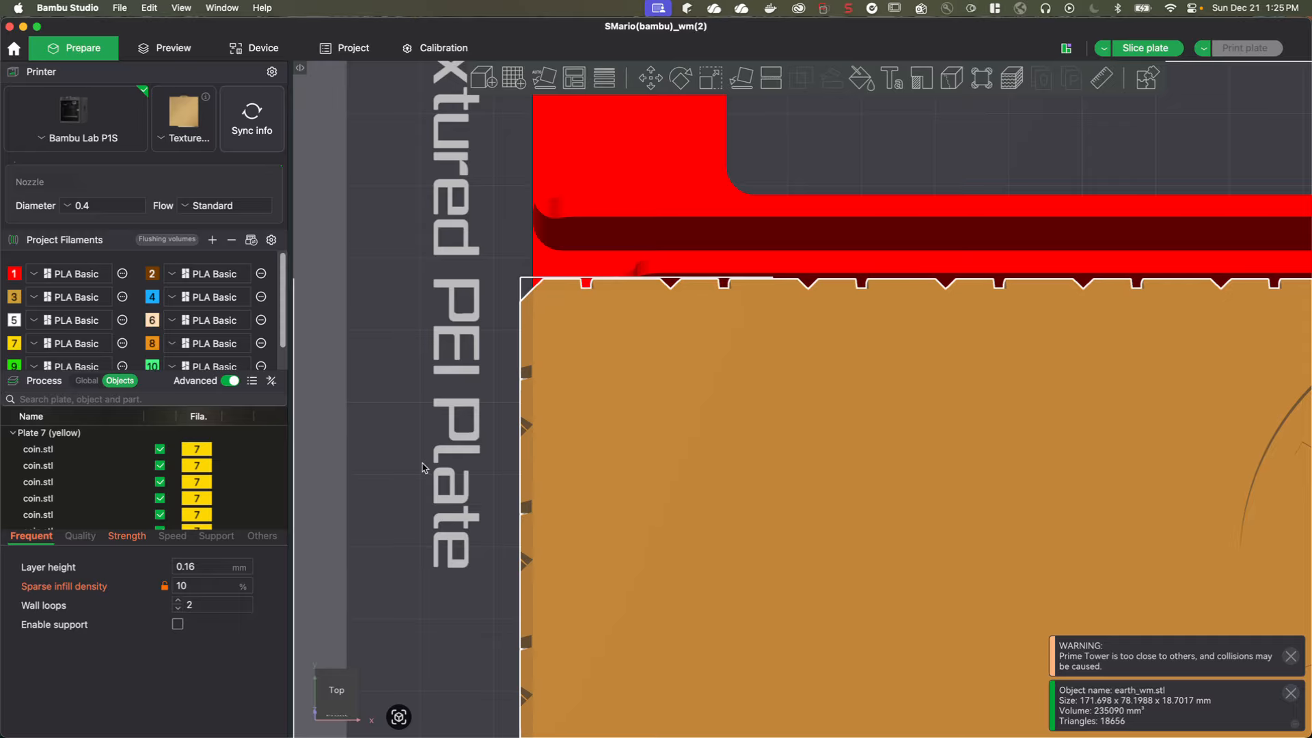
- Scale the earth_wm.stl base uniformly to about 146% so its right end reaches the dock's right edge
scroll(395, 460, "down", 6)
right_click_drag(1161, 425, 622, 322)
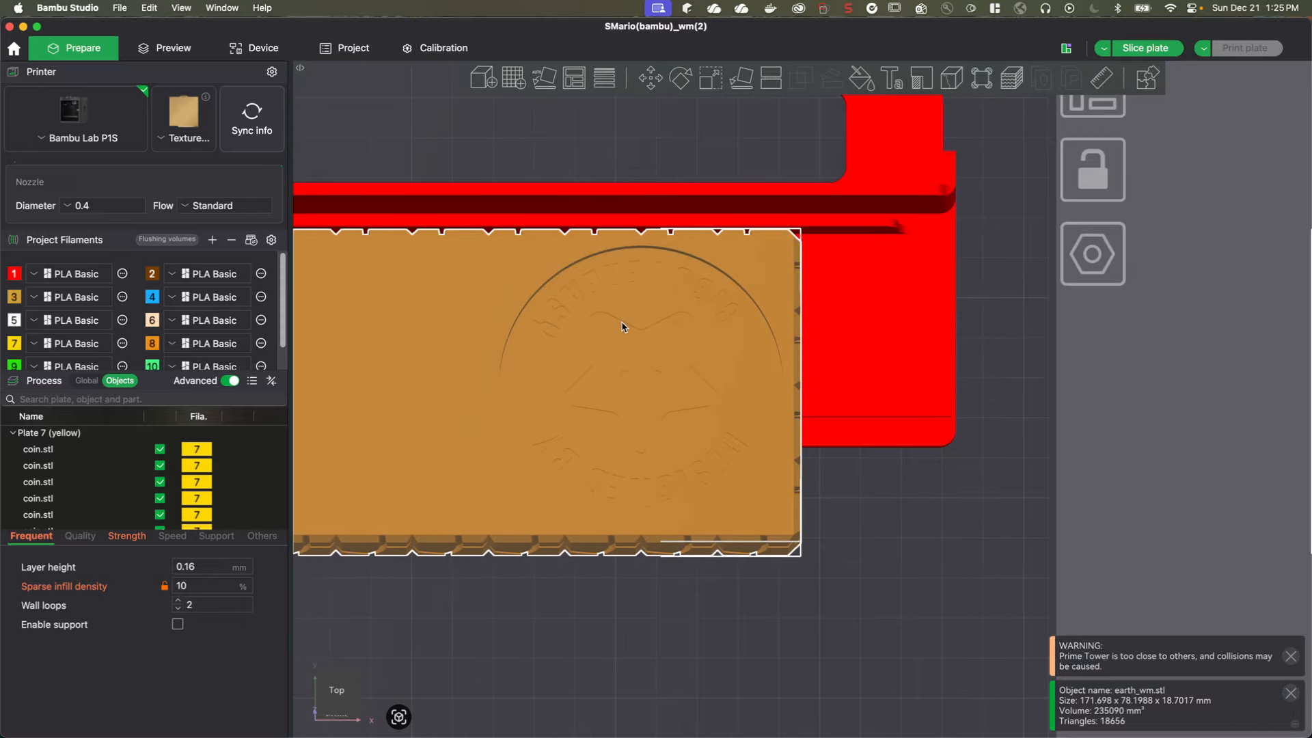
scroll(623, 327, "up", 1)
scroll(623, 326, "down", 1)
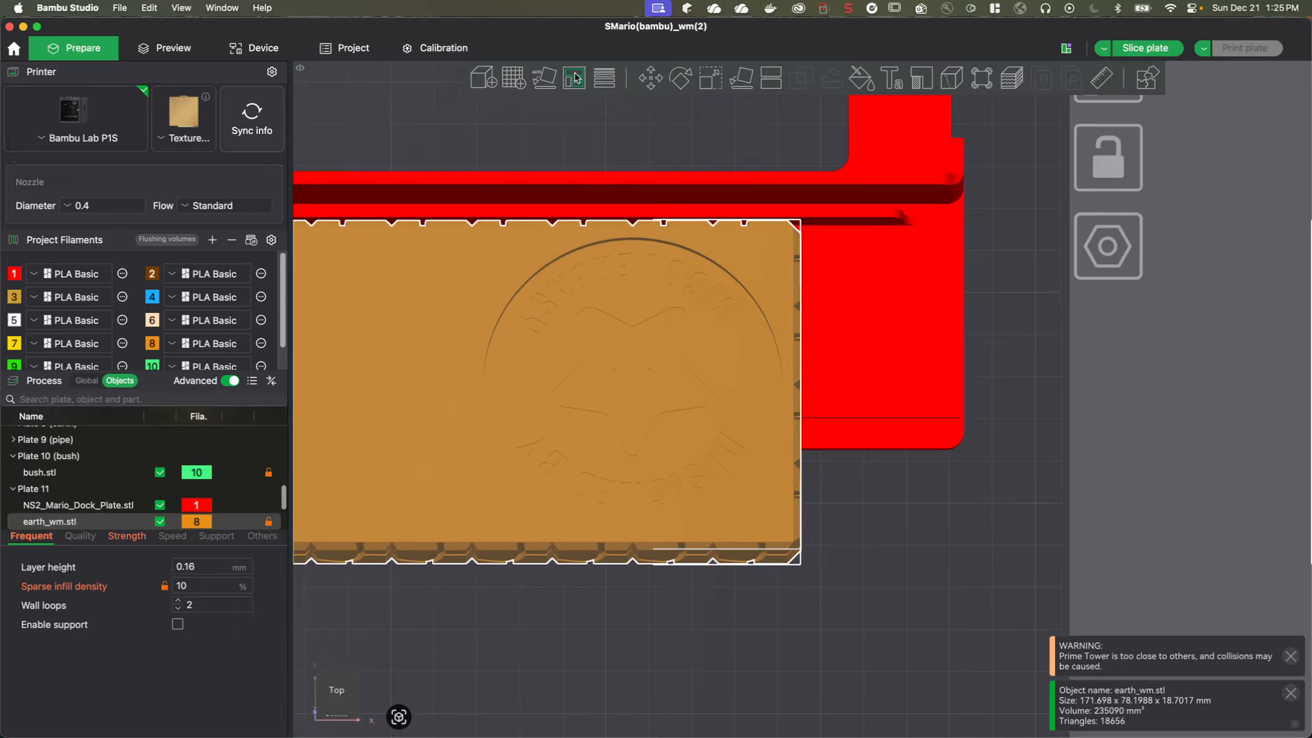
left_click(713, 83)
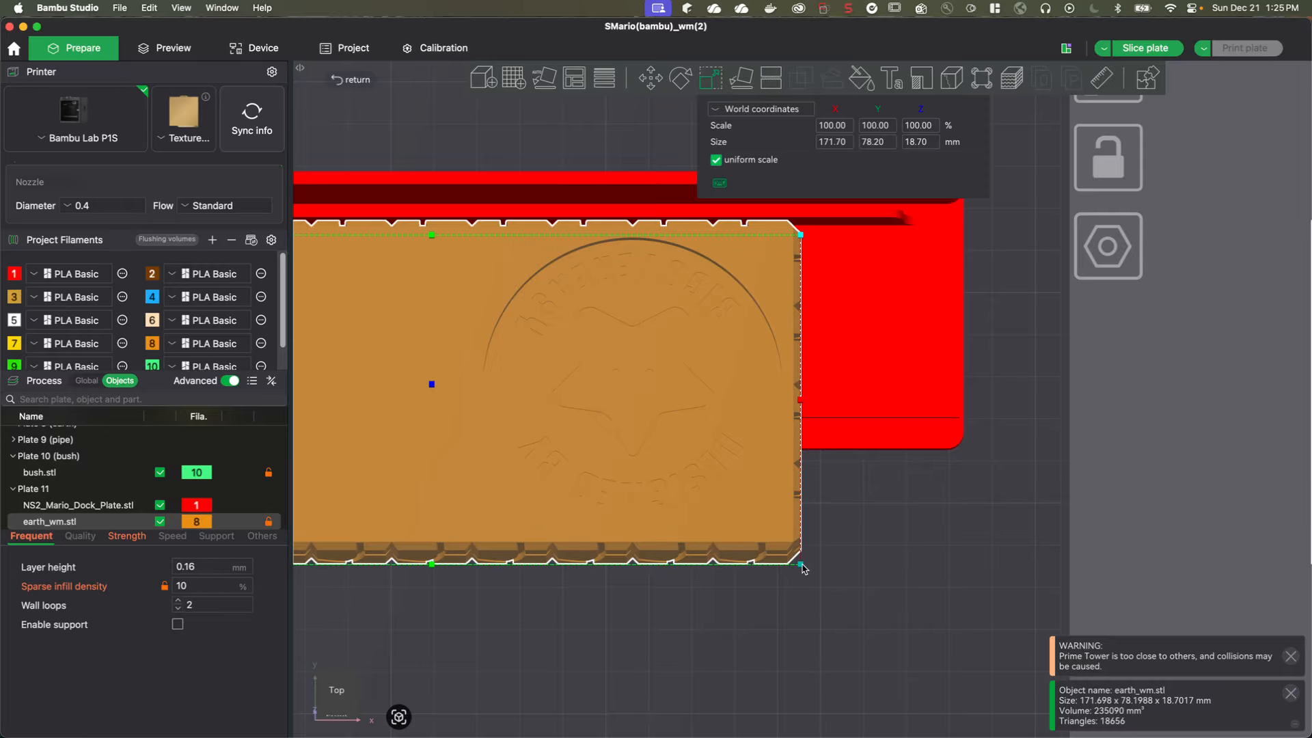
left_click_drag(801, 565, 965, 656)
left_click(1016, 503)
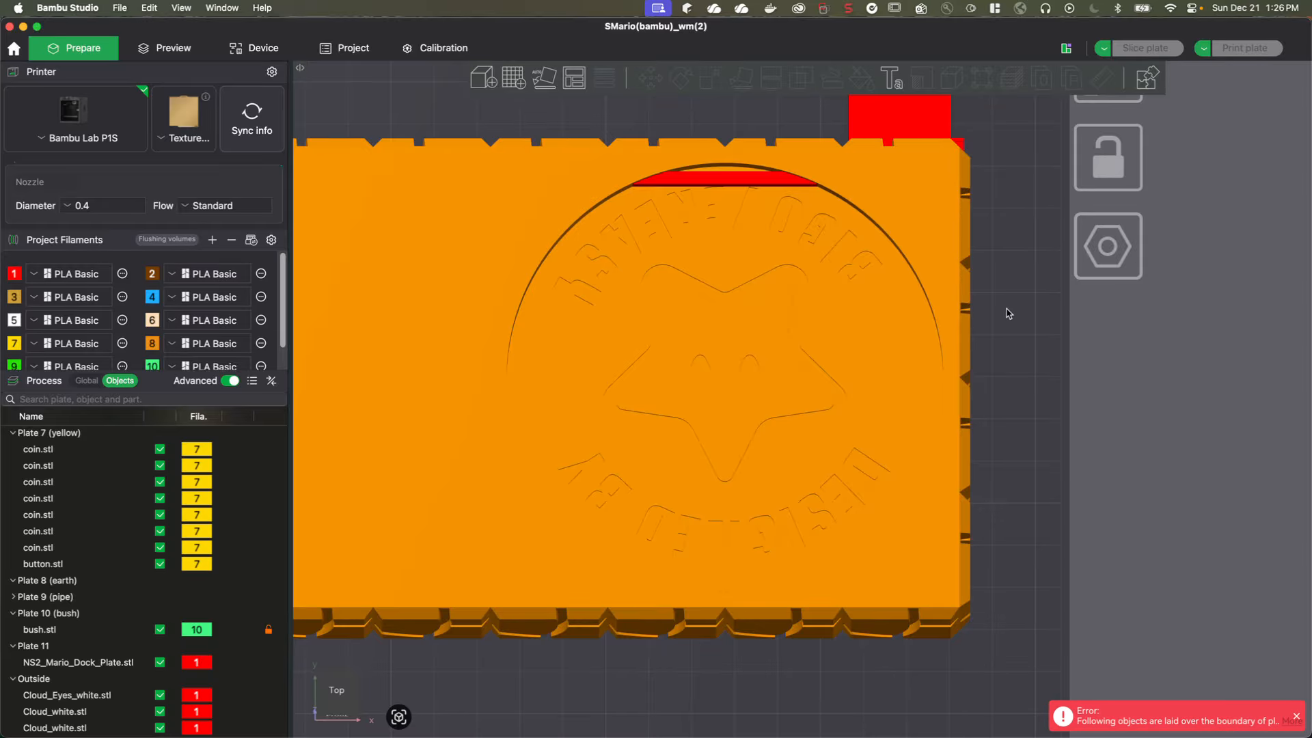
- Move the enlarged earth_wm.stl base back in line with the dock's left edge and set its scaling to object coordinates
scroll(996, 342, "down", 5)
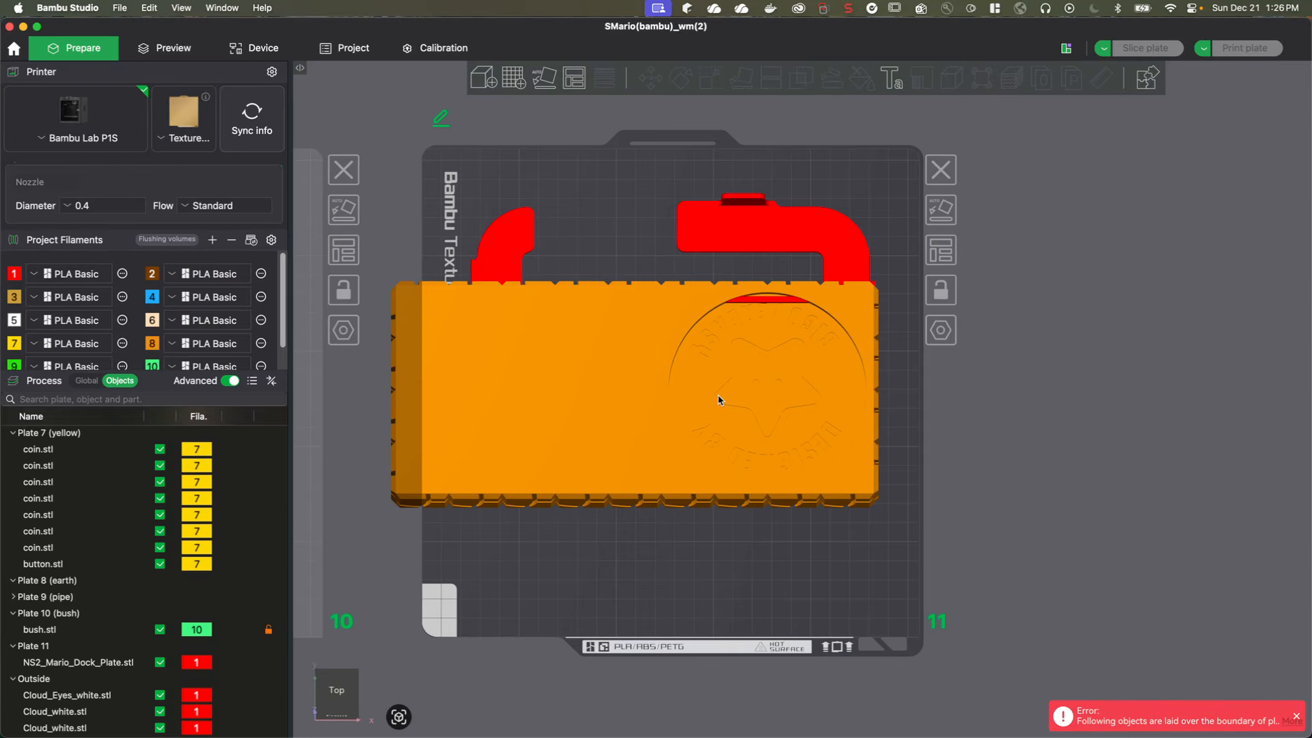
left_click_drag(621, 429, 692, 462)
key("s")
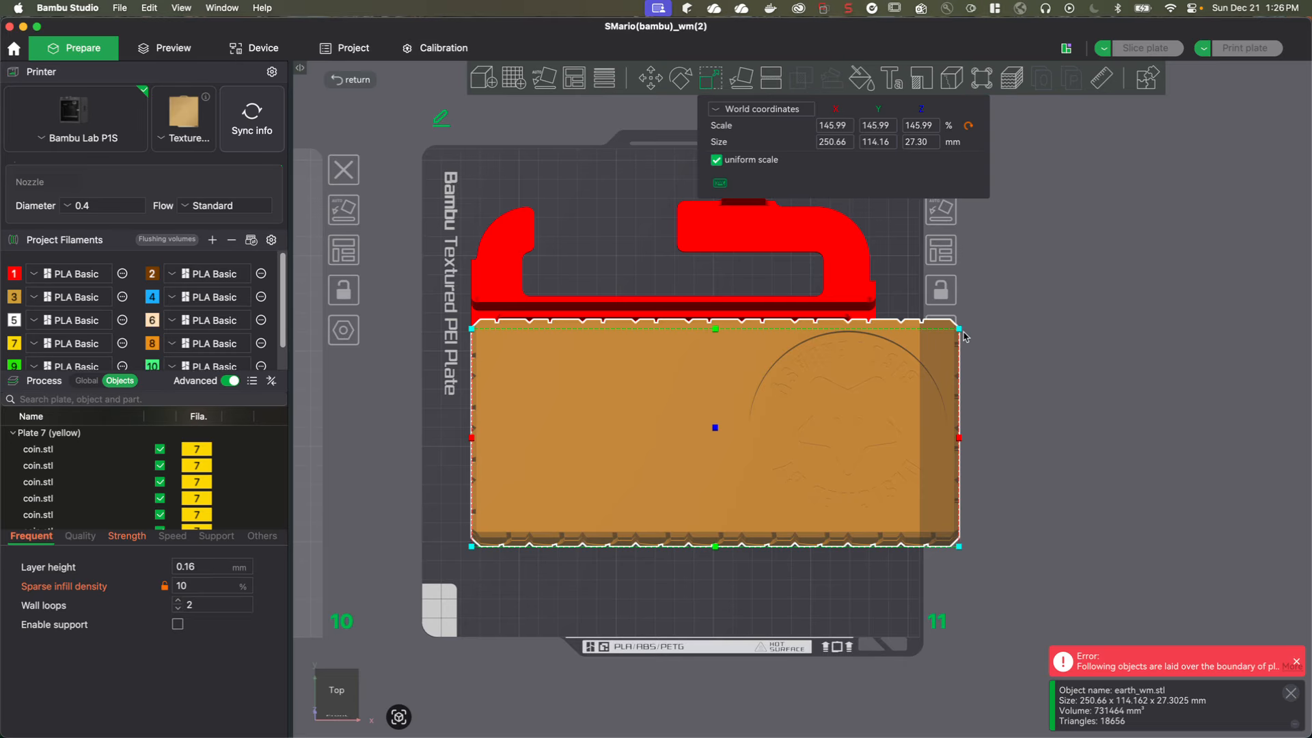
left_click(760, 110)
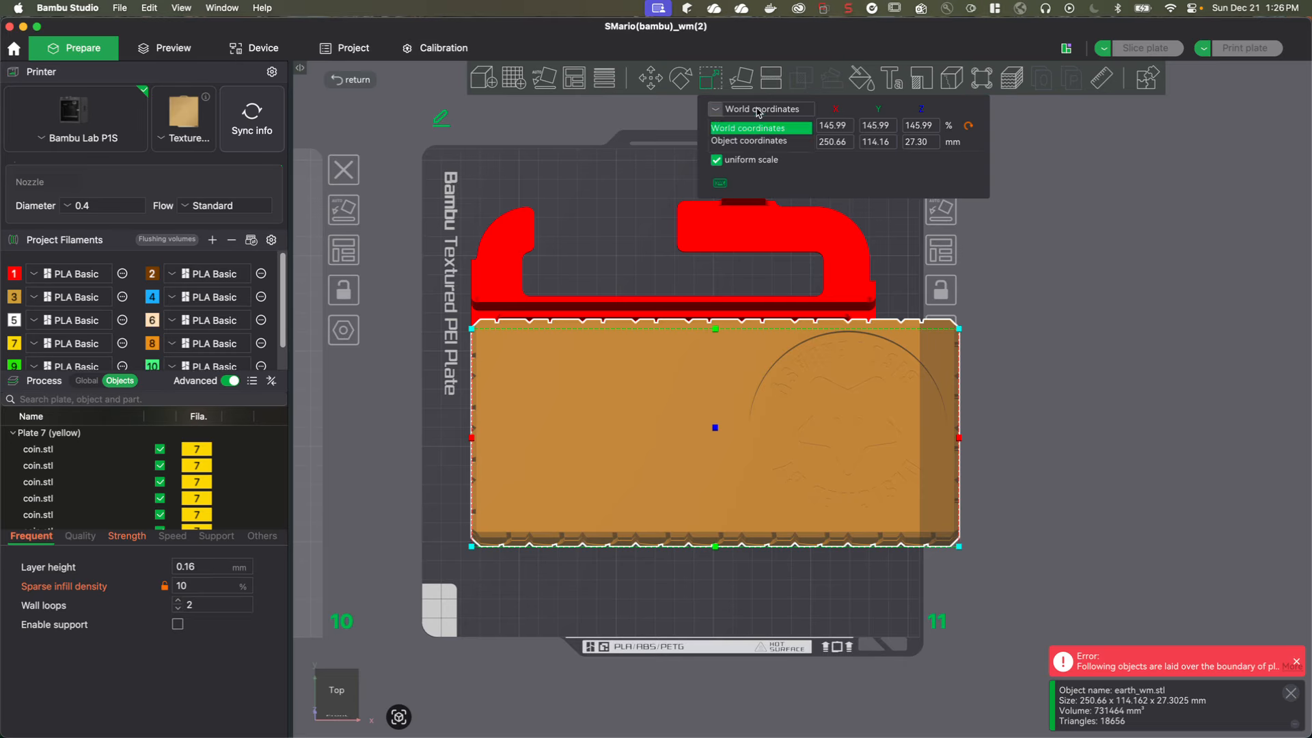
left_click(737, 143)
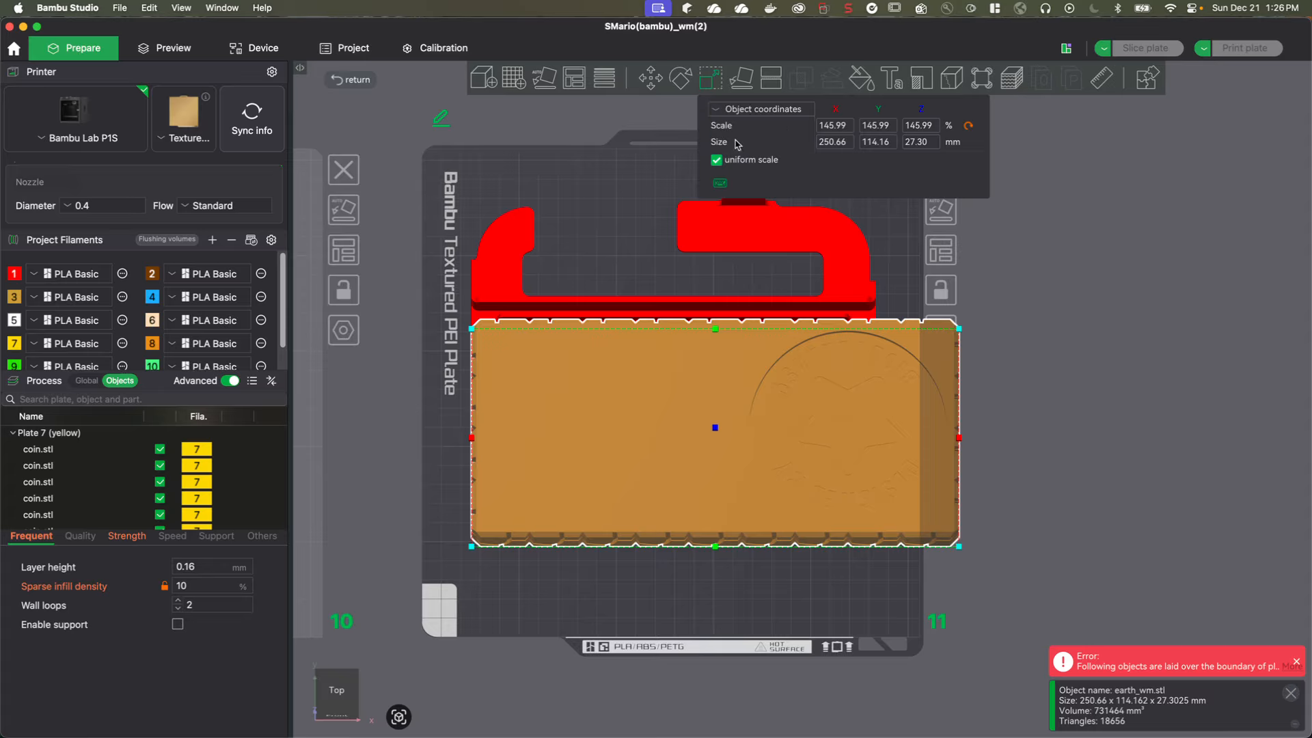
left_click_drag(495, 409, 487, 408)
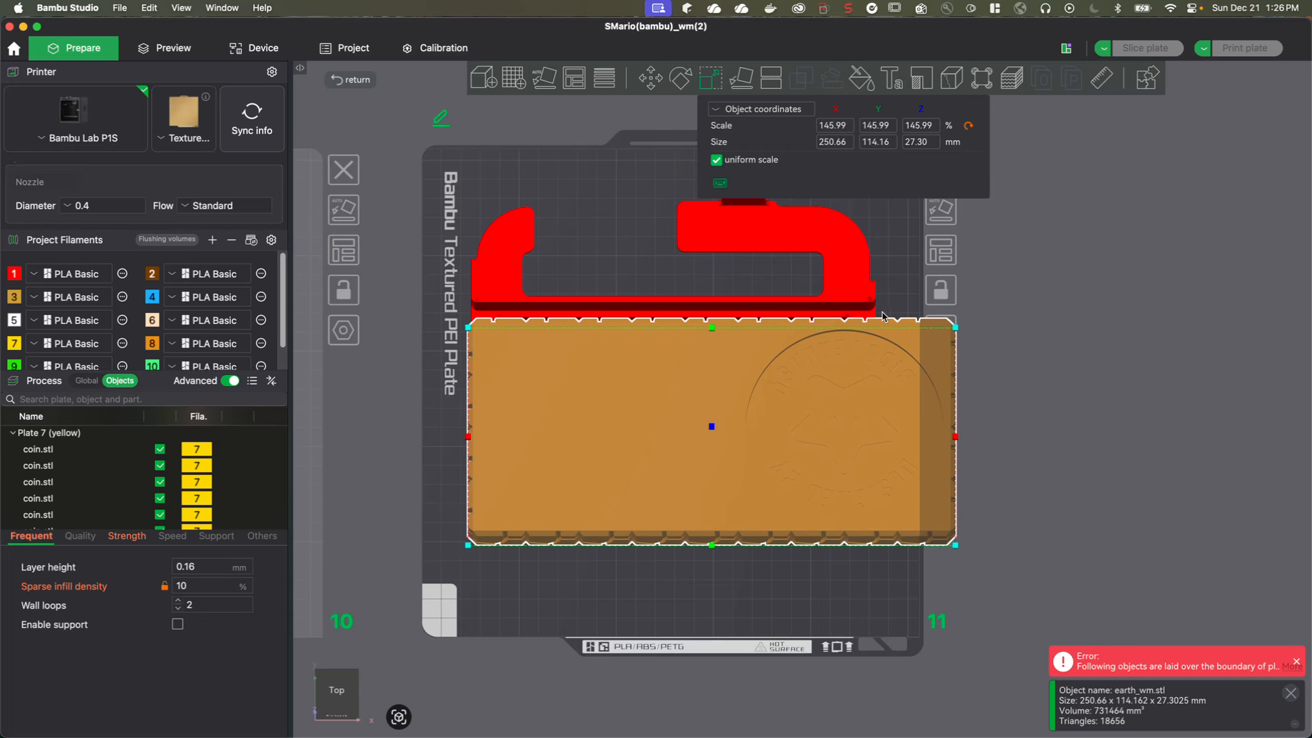
- Reduce the earth_wm.stl base and rescale it uniformly to about 211.6 x 96.4 mm to match the dock's width
left_click_drag(954, 330, 850, 320)
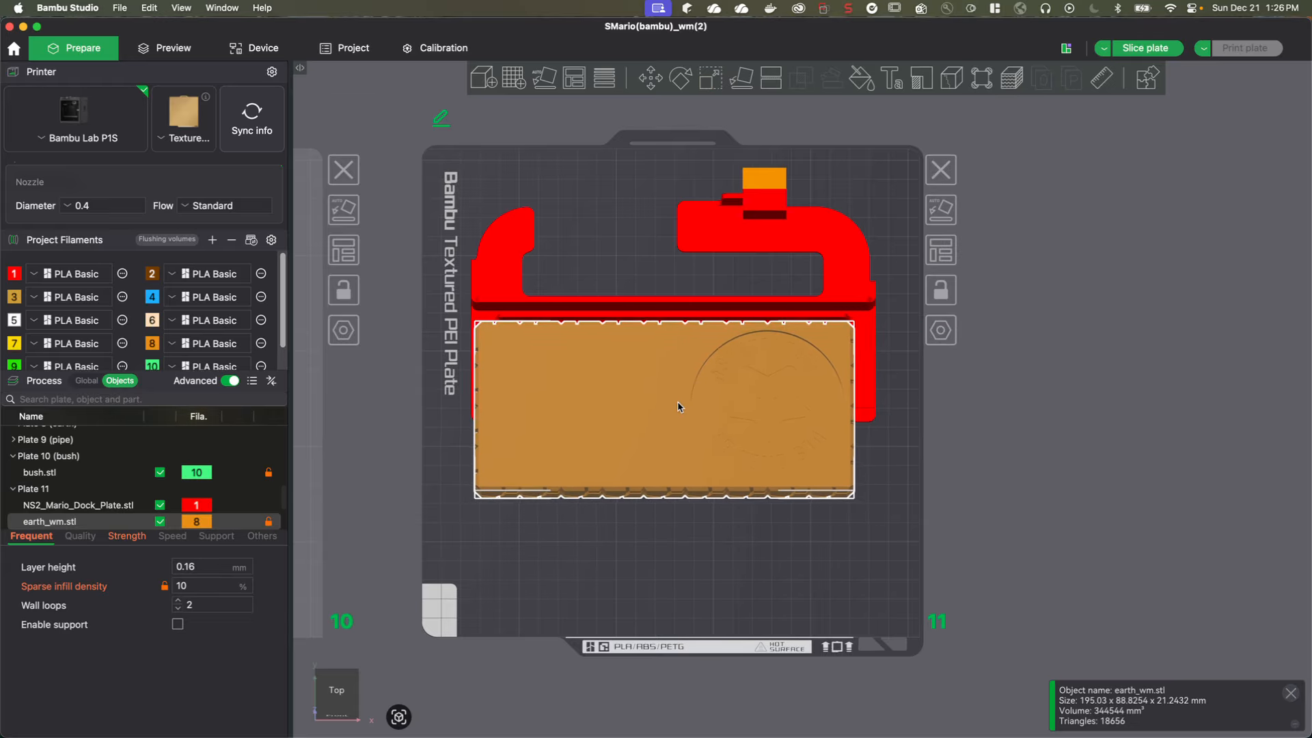
left_click_drag(673, 400, 671, 400)
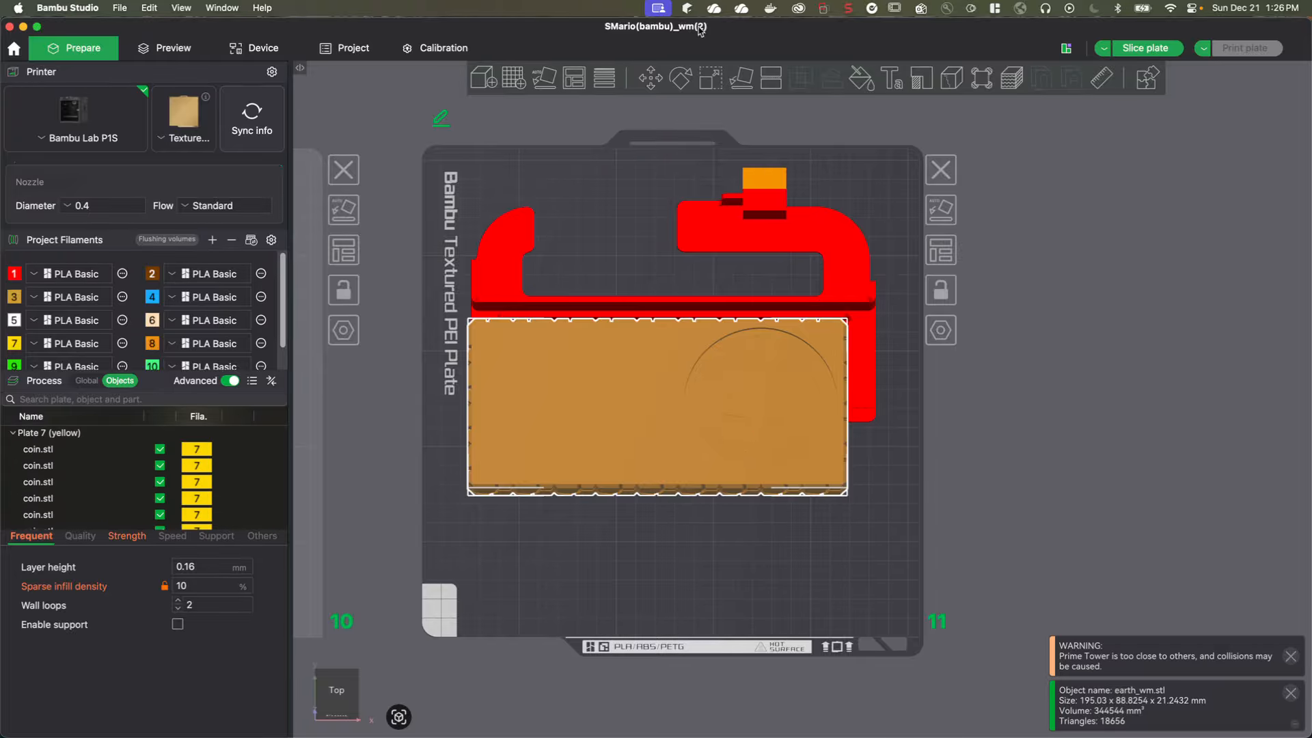
left_click(711, 77)
left_click_drag(848, 495, 859, 509)
left_click(676, 375)
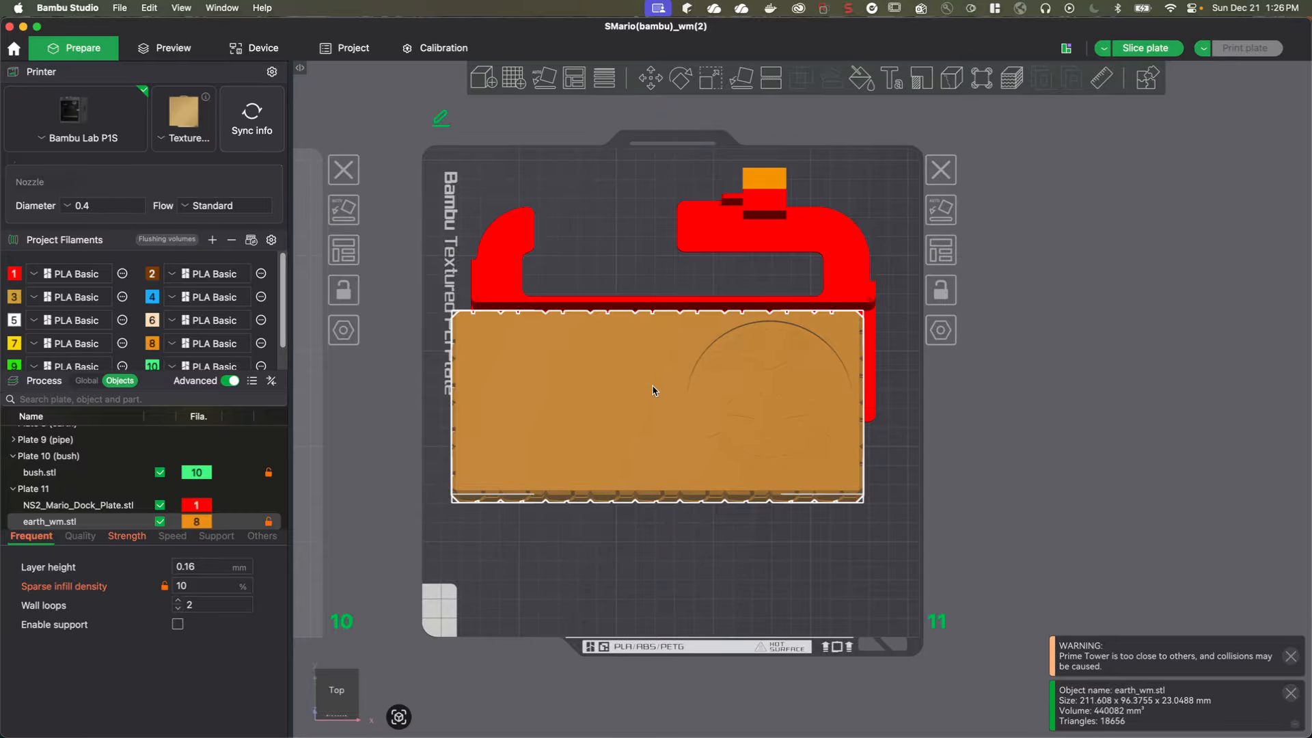
- Centre the base across the dock's width with its back edge just in front of the low ridge, and check both ends
scroll(653, 387, "up", 3)
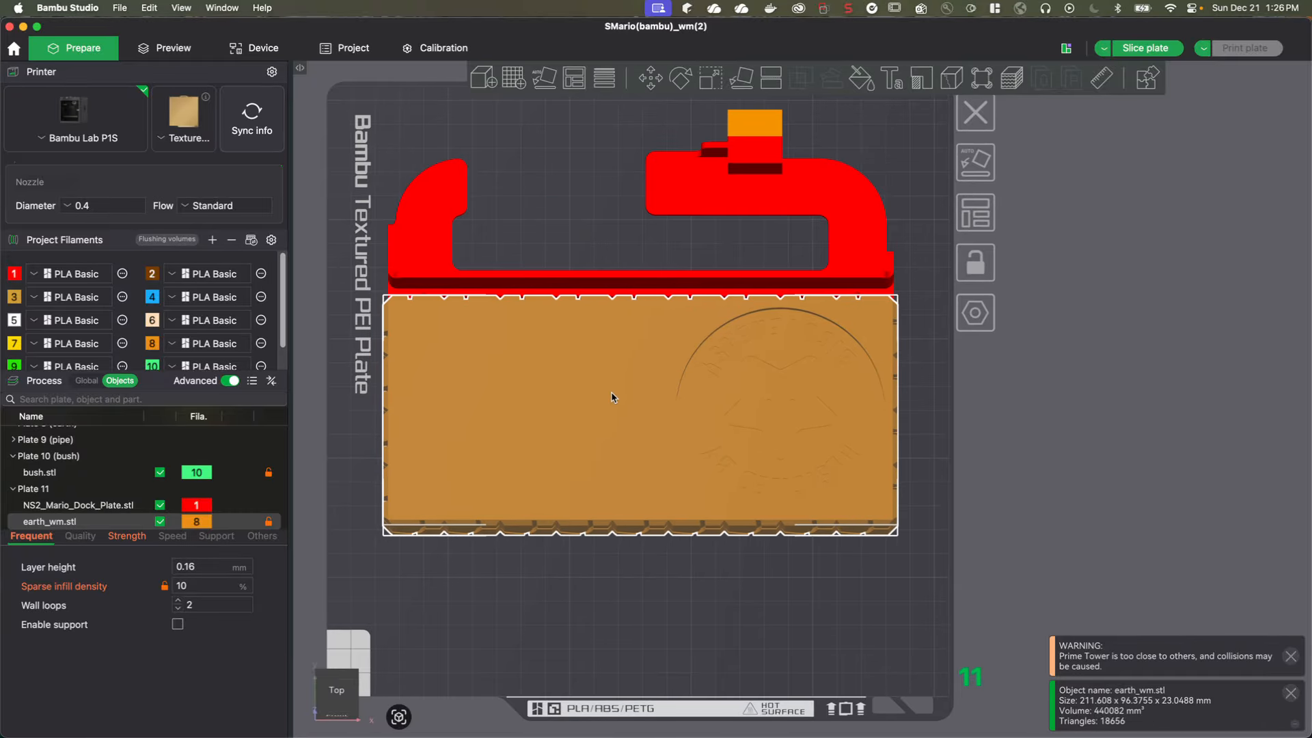
left_click_drag(612, 394, 592, 396)
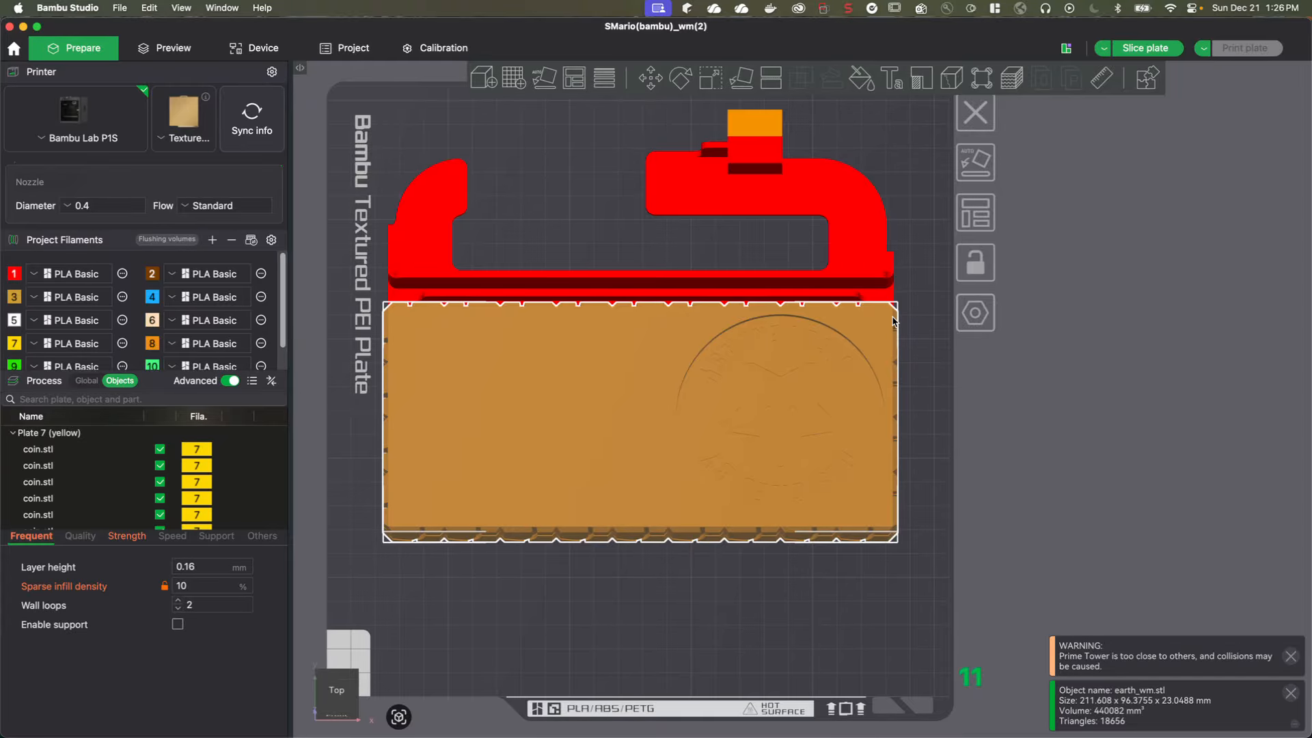
scroll(369, 335, "up", 3)
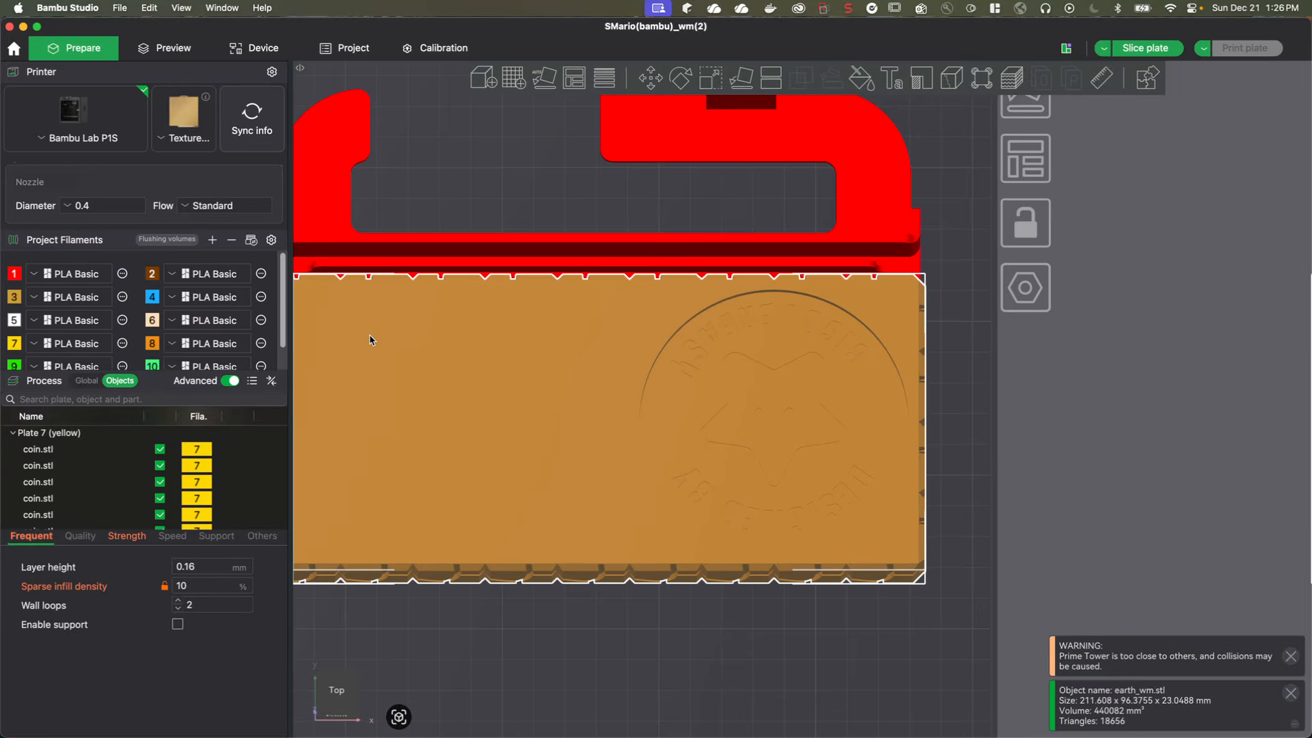
right_click_drag(344, 329, 734, 395)
left_click(687, 383)
scroll(651, 369, "up", 4)
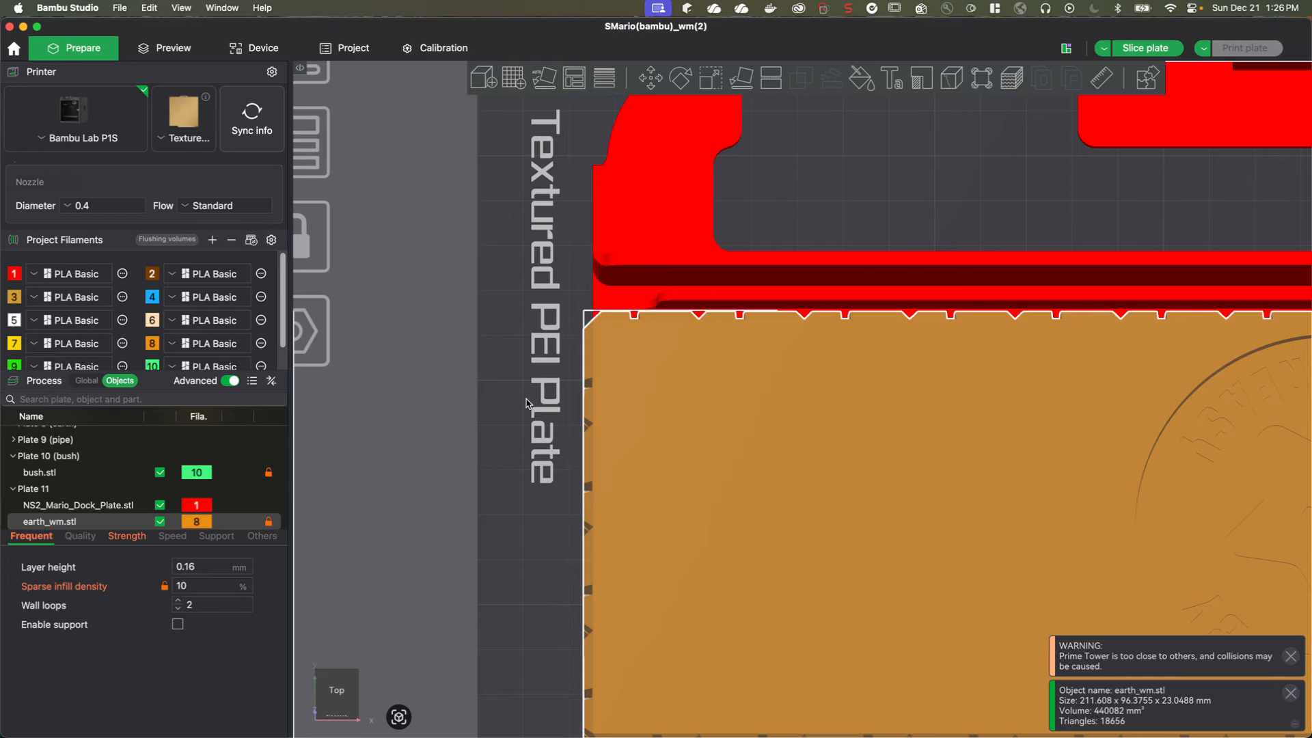
left_click_drag(539, 413, 564, 413)
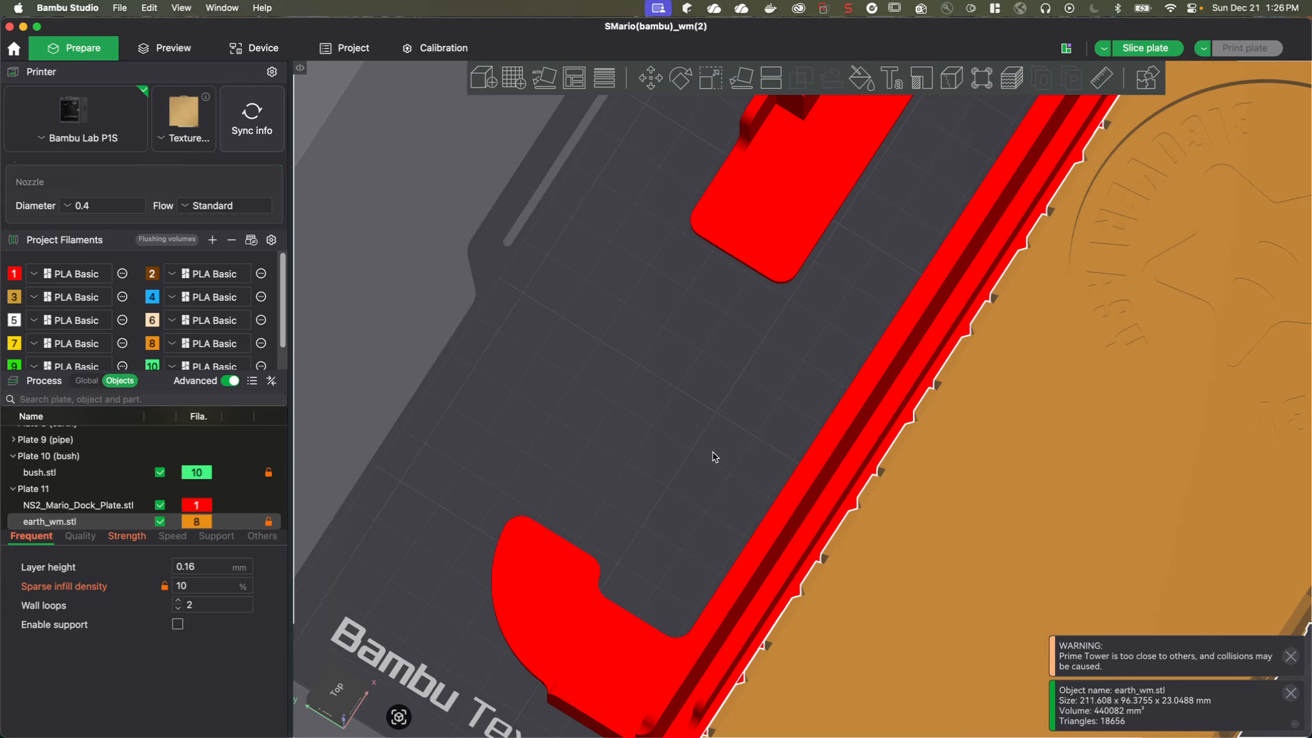
- Slide the earth_wm.stl base back against the dock's low ridge while viewing it from the side
right_click_drag(712, 451, 646, 219)
left_click_drag(631, 636, 629, 582)
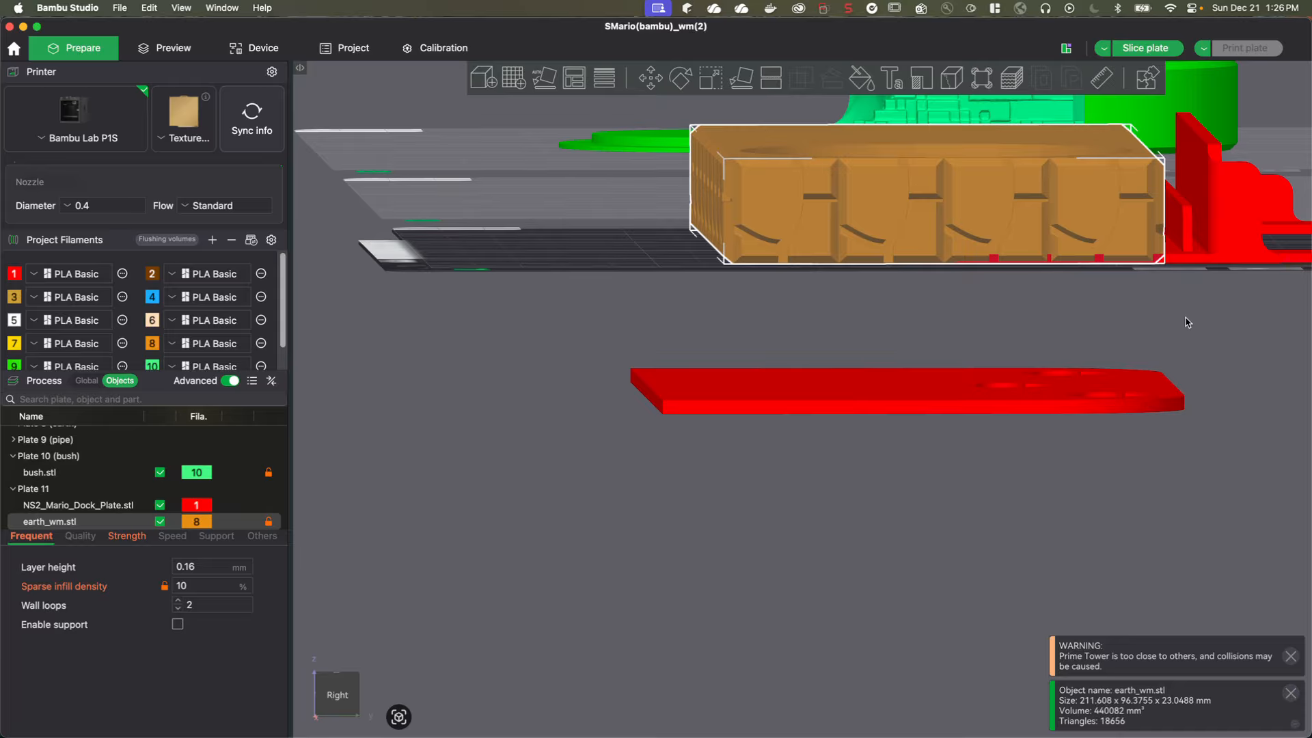
right_click_drag(1186, 321, 808, 363)
scroll(817, 352, "up", 6)
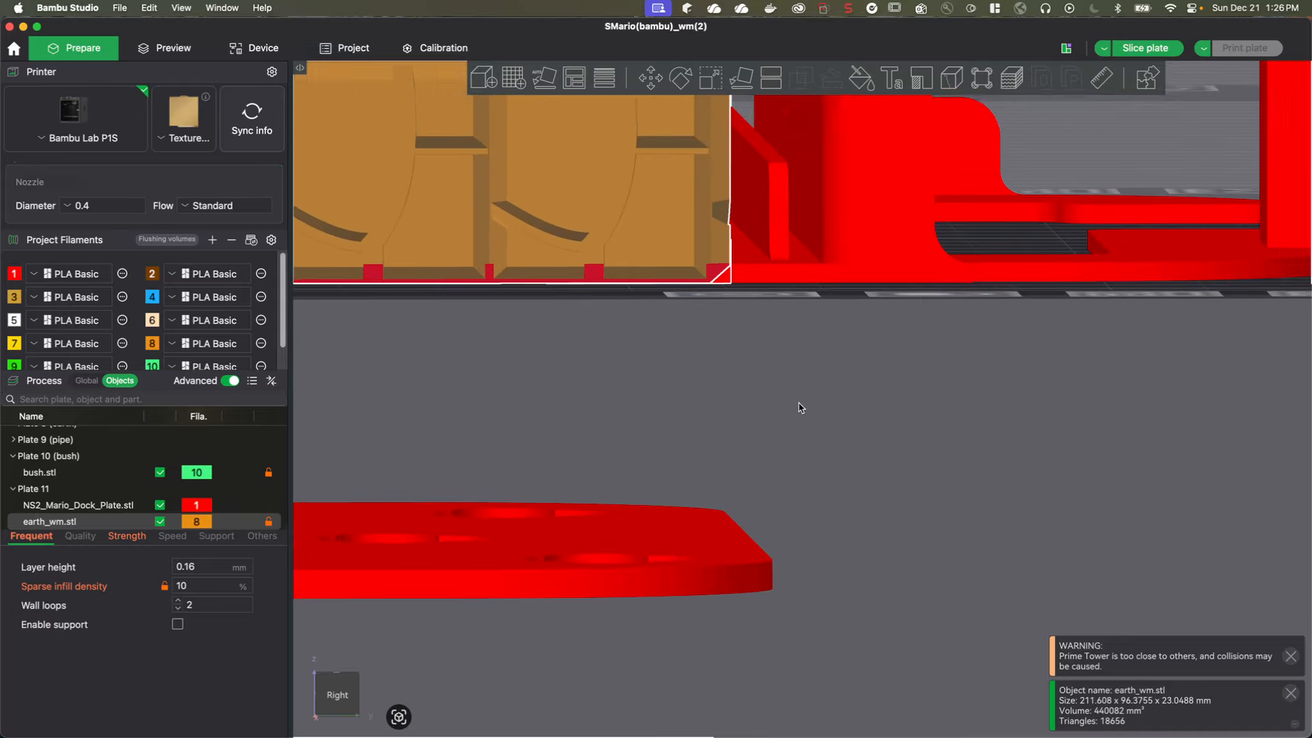
scroll(785, 416, "down", 2)
left_click_drag(760, 464, 762, 468)
left_click_drag(706, 422, 620, 526)
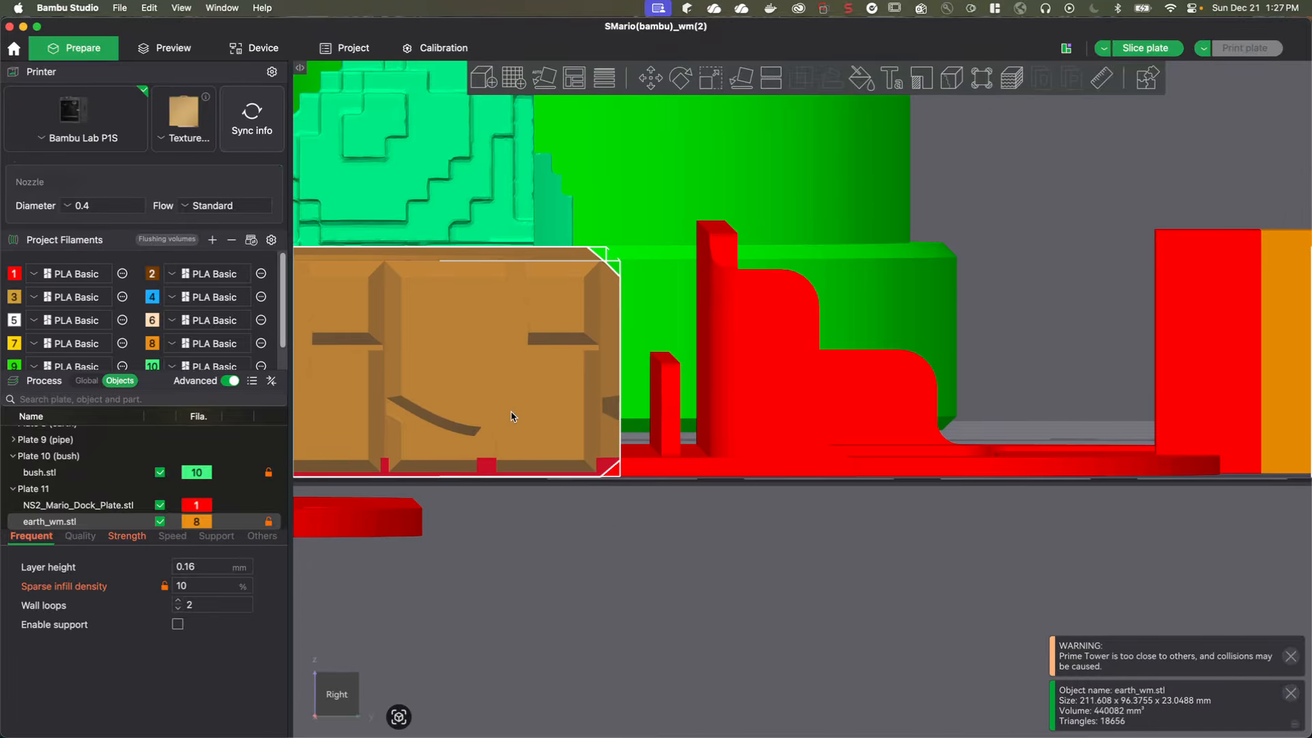
left_click_drag(512, 416, 550, 426)
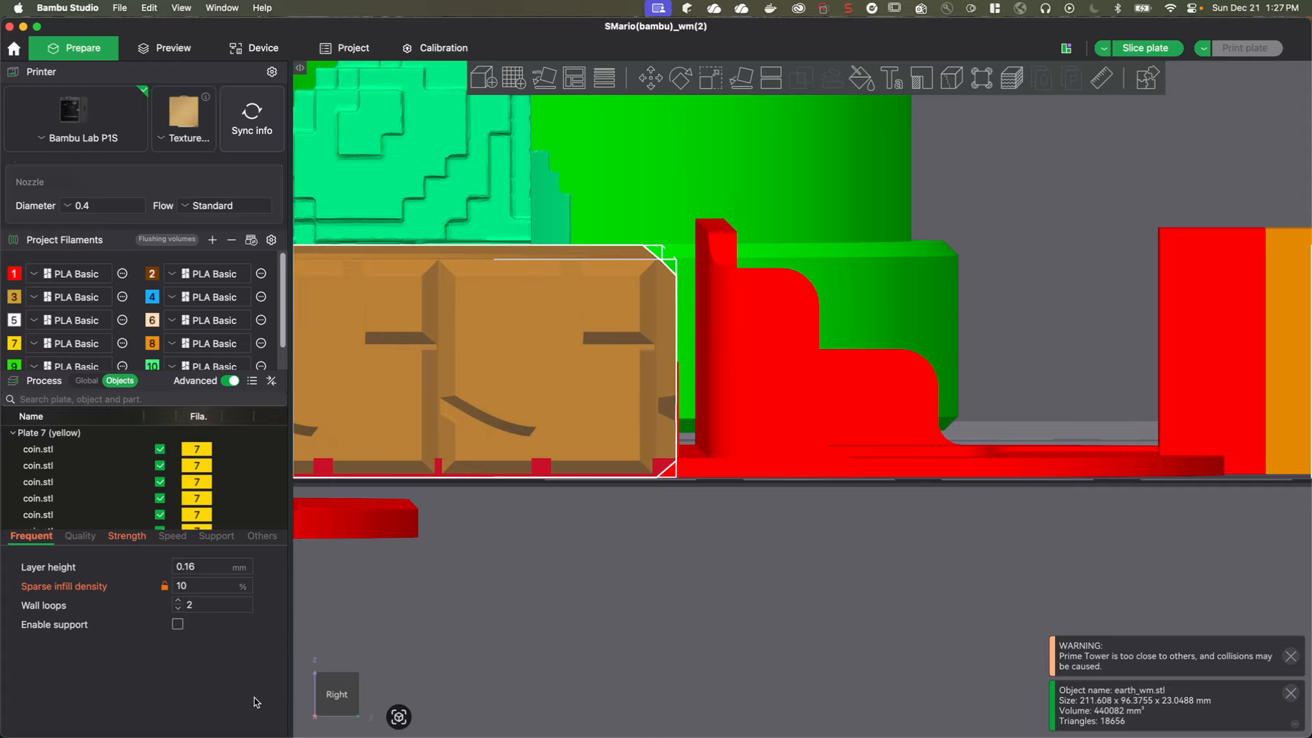
- Fine-tune the base's back edge against the dock's low ridge in the exact right-side view, and deselect it
left_click(337, 694)
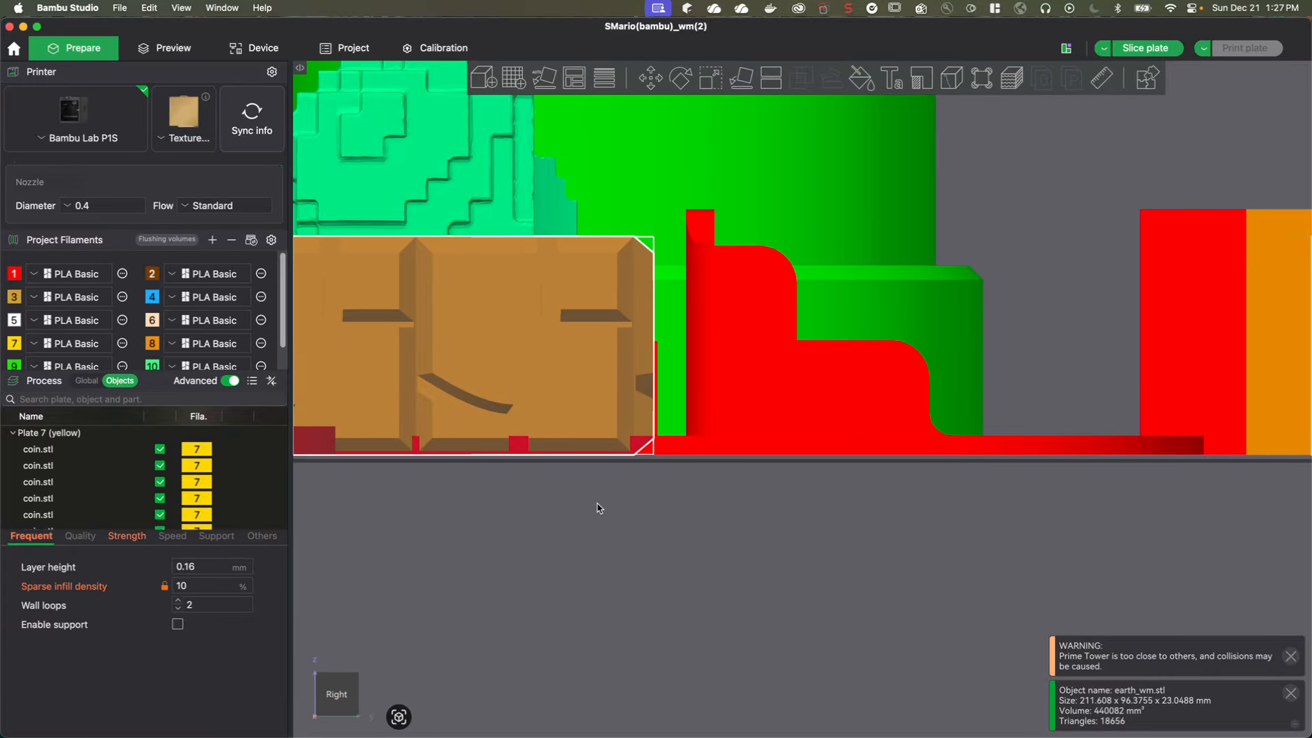
right_click_drag(597, 508, 603, 585)
scroll(601, 581, "down", 1)
scroll(569, 411, "down", 1)
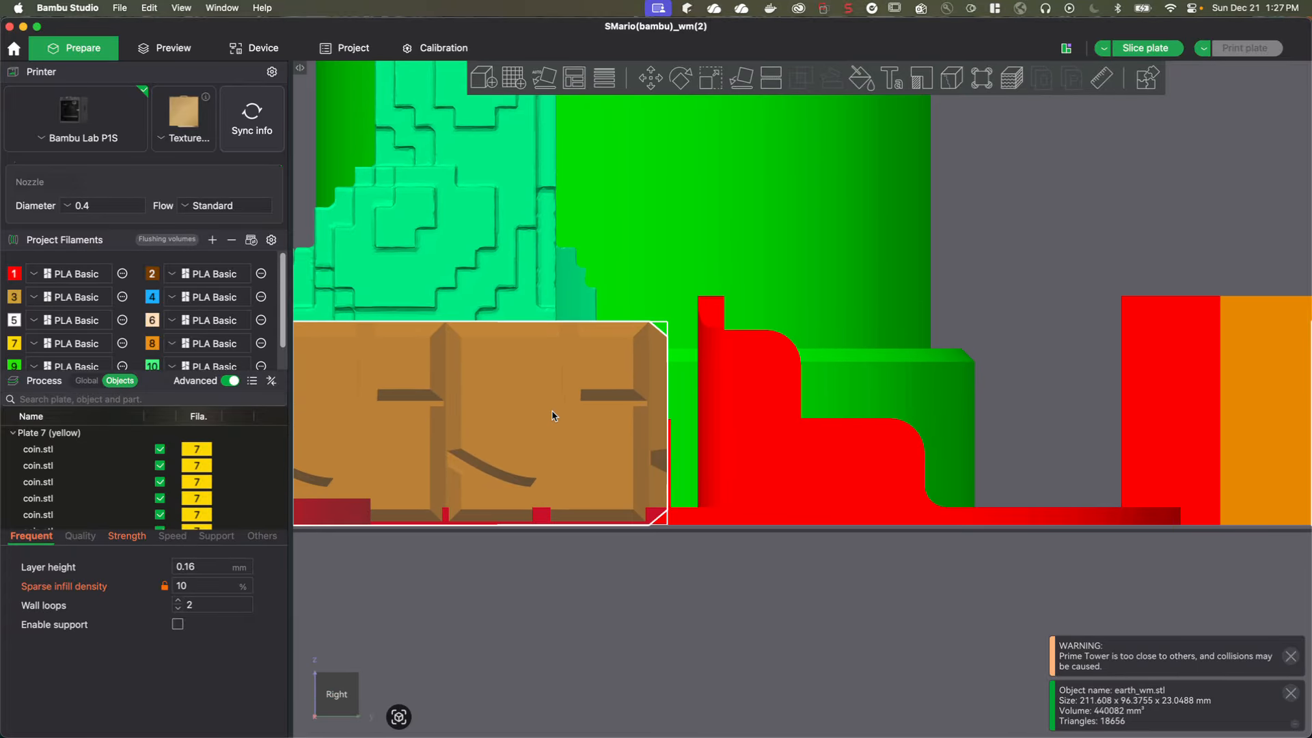
scroll(551, 414, "up", 5)
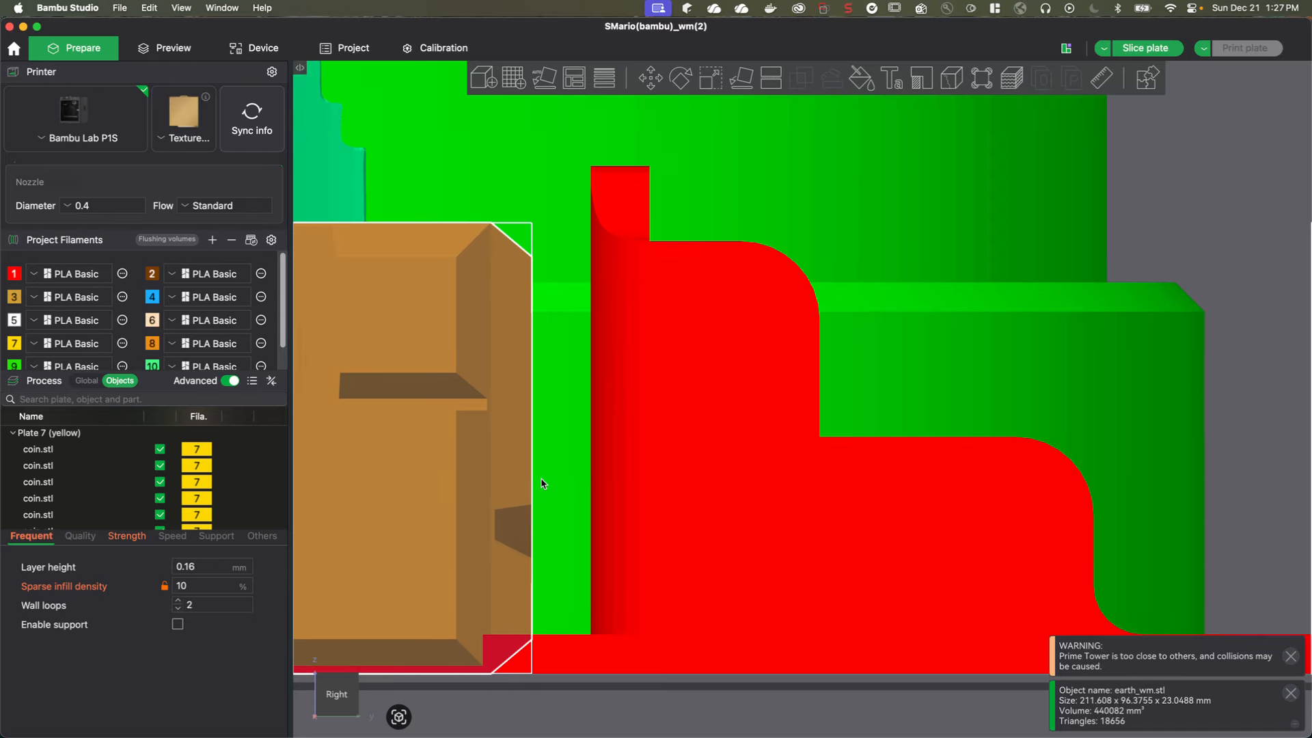
right_click_drag(541, 484, 767, 454)
scroll(769, 452, "up", 2)
left_click(769, 451)
left_click(685, 457)
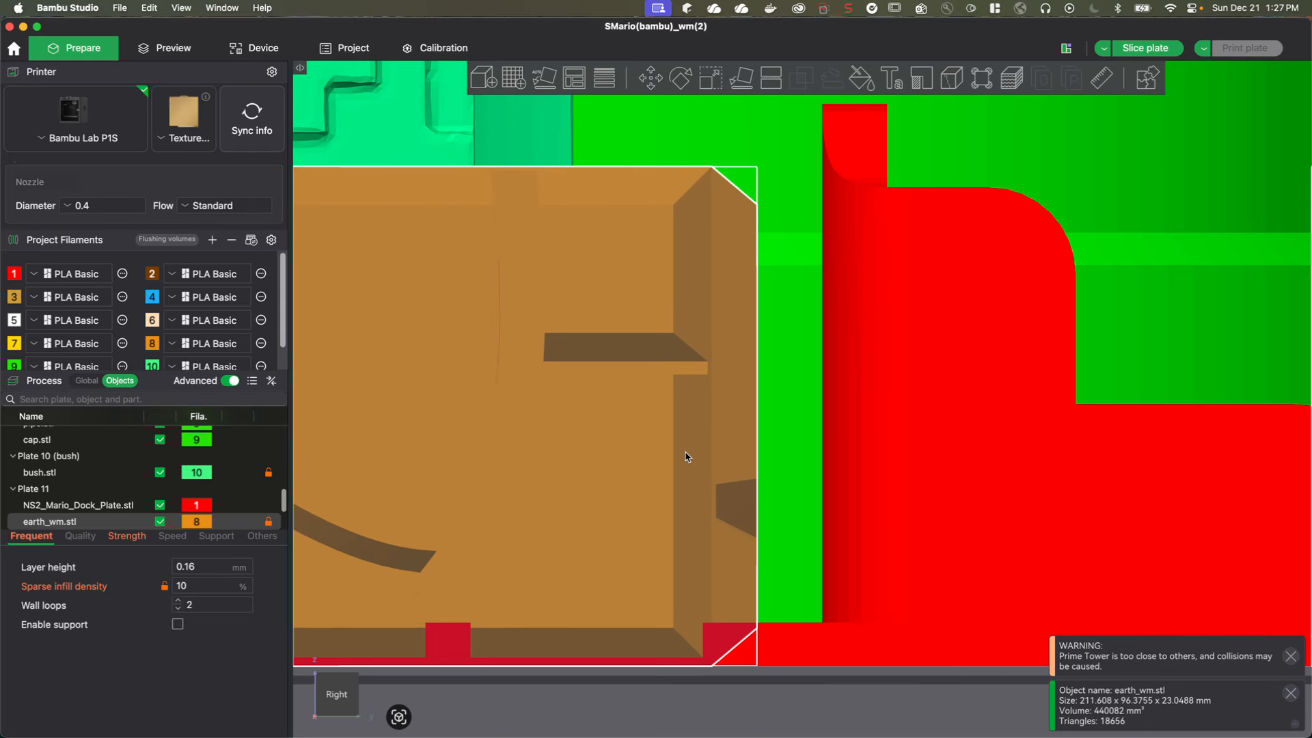
left_click_drag(657, 454, 654, 458)
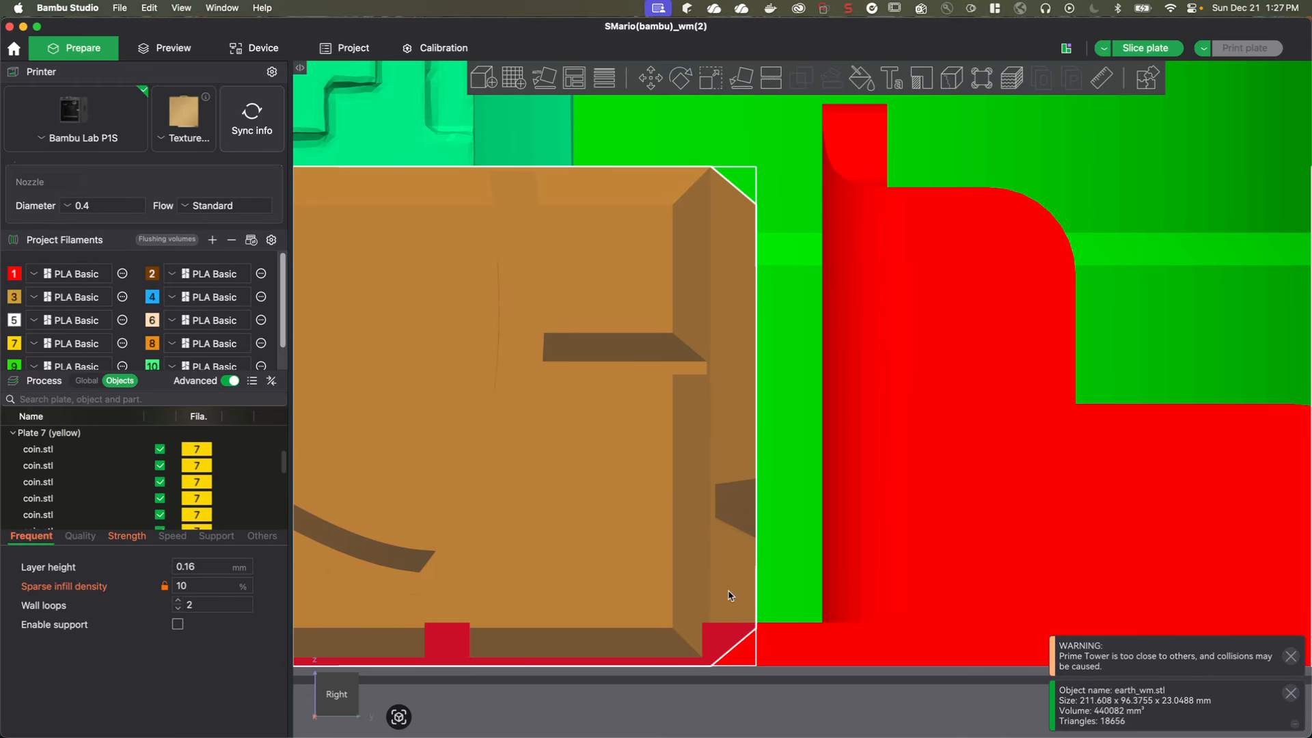
left_click(766, 725)
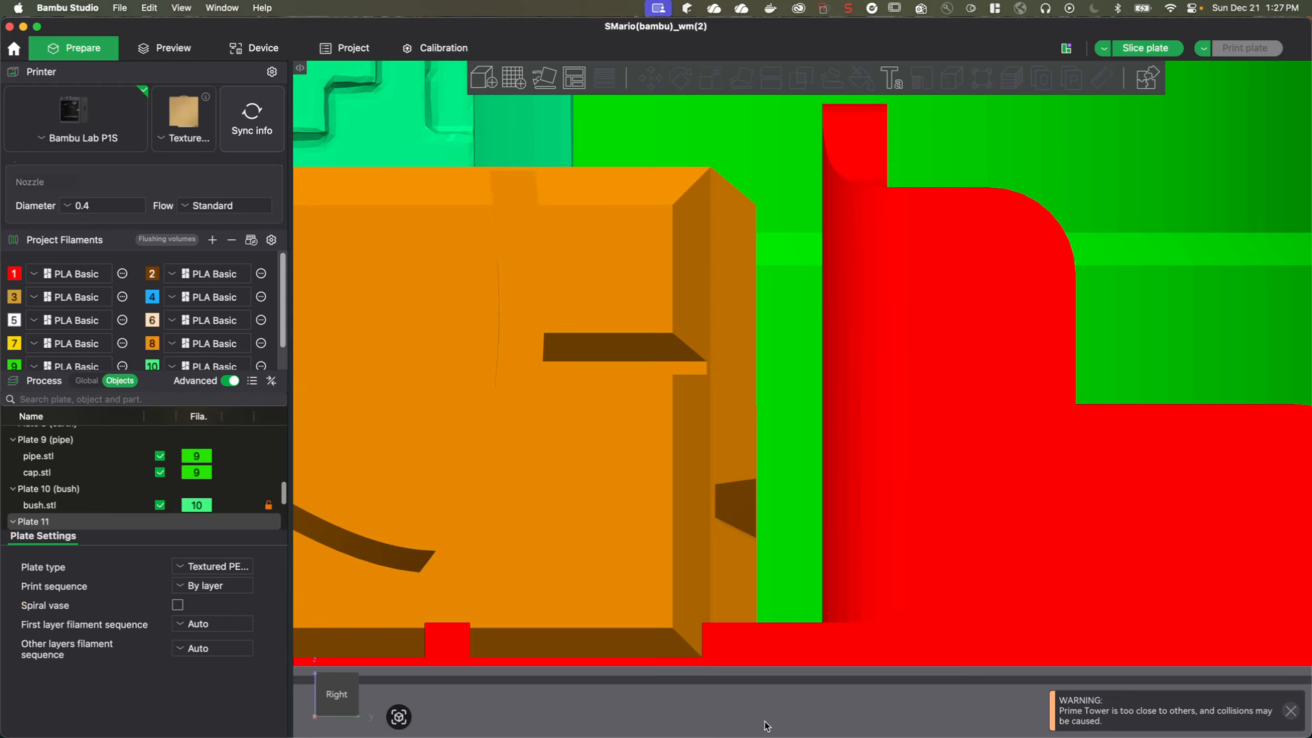
- Examine how the base sits against the dock from angled and side views
left_click(807, 516)
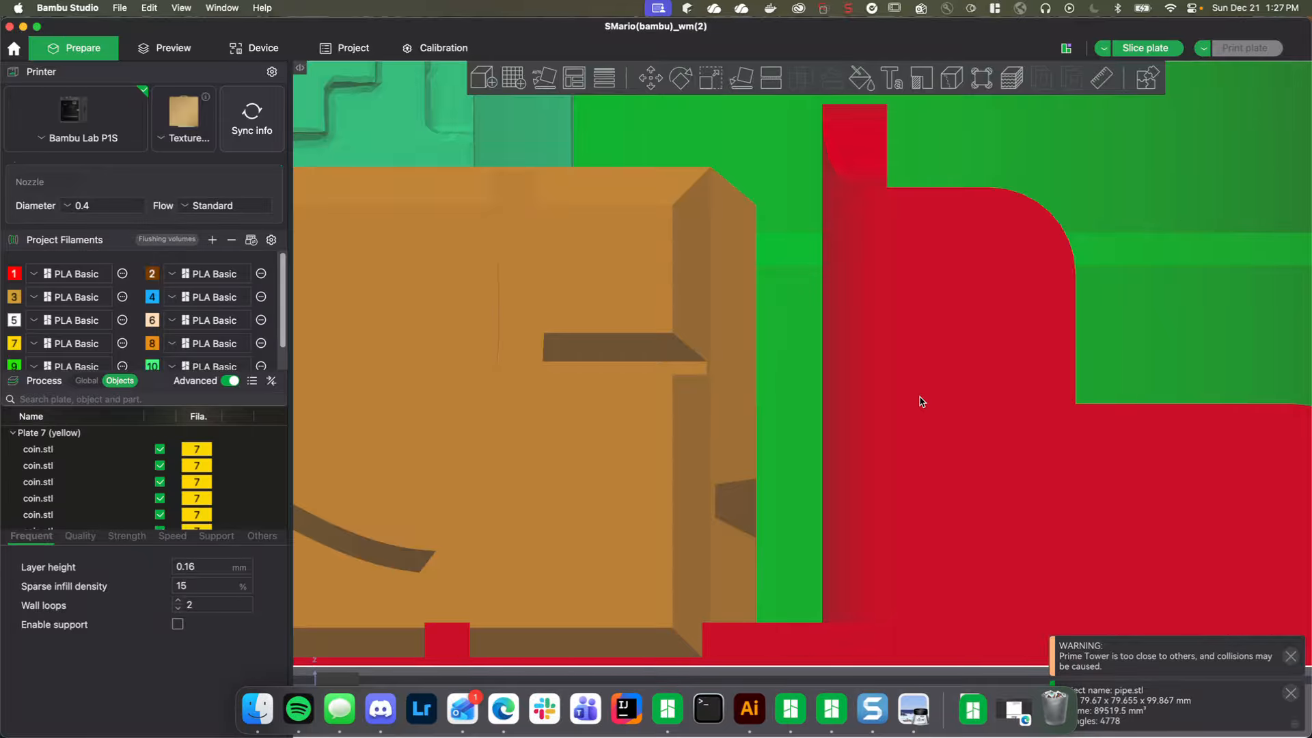
scroll(905, 408, "down", 5)
scroll(905, 408, "down", 5)
left_click(695, 517)
left_click_drag(627, 514, 636, 532)
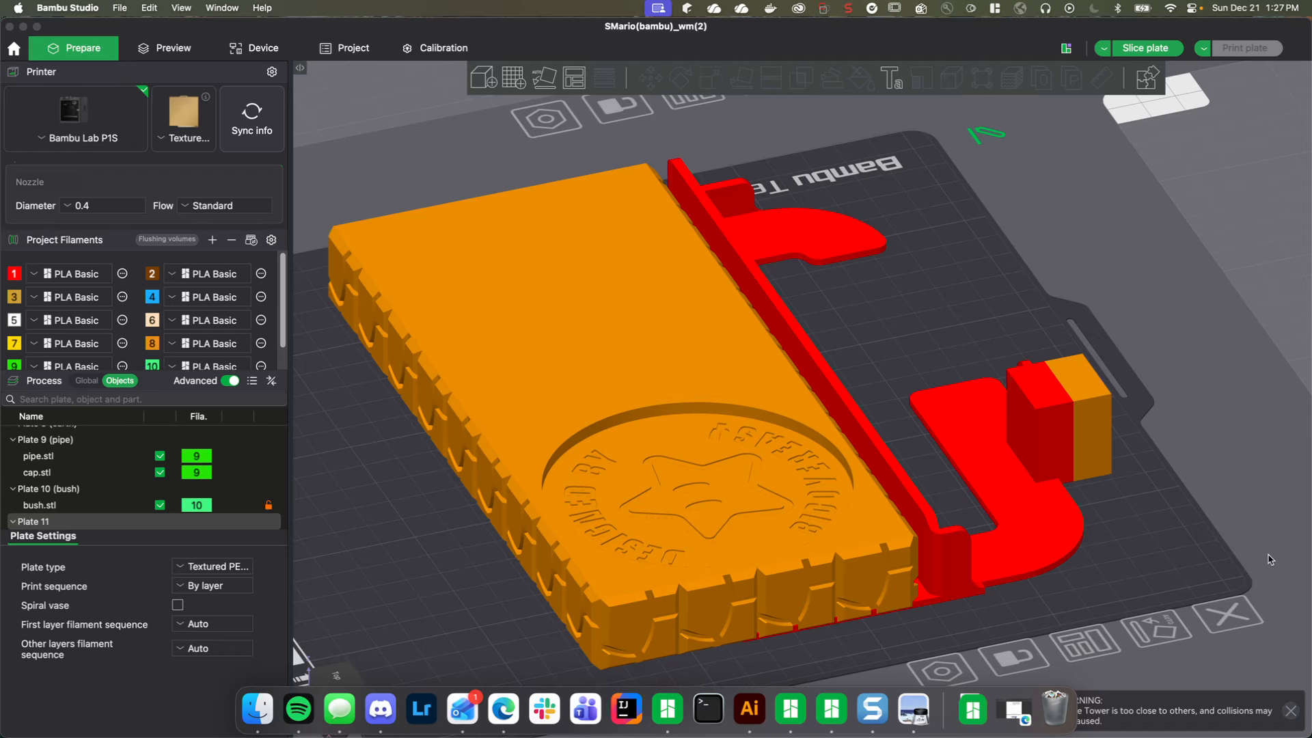
scroll(1268, 560, "down", 3)
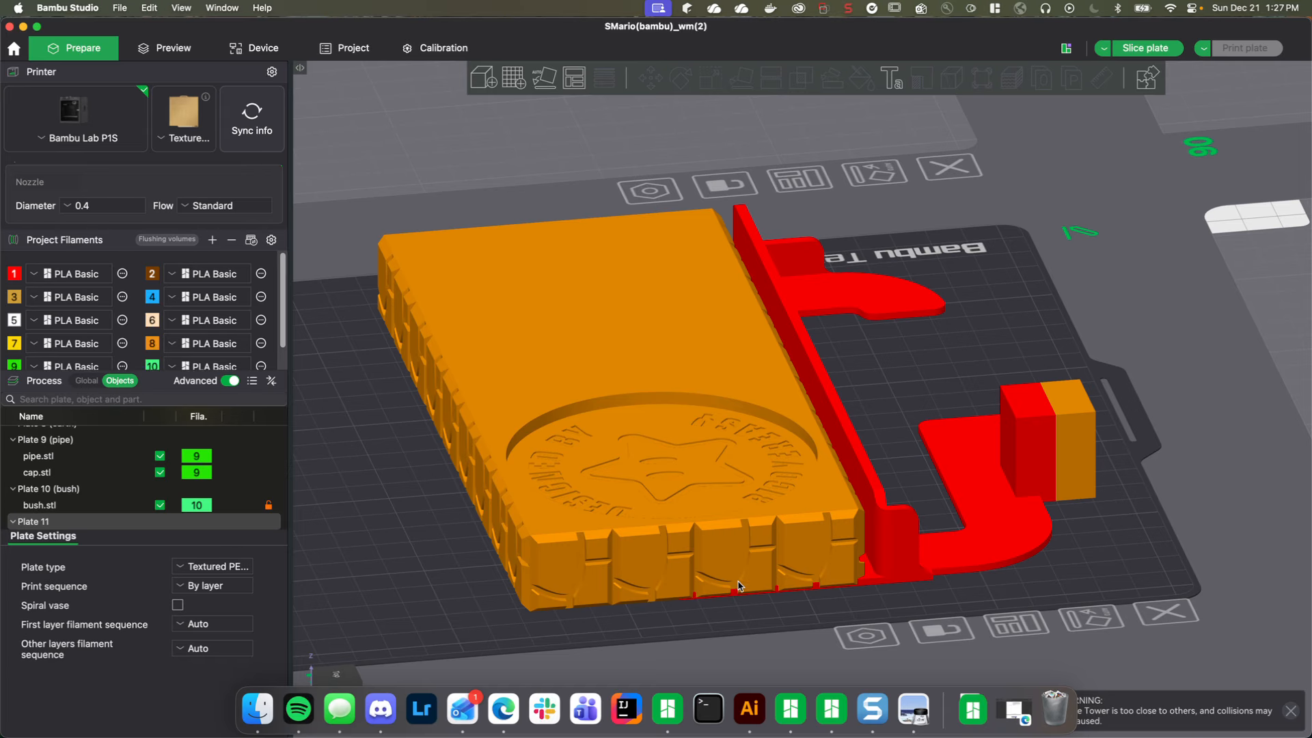
key("3")
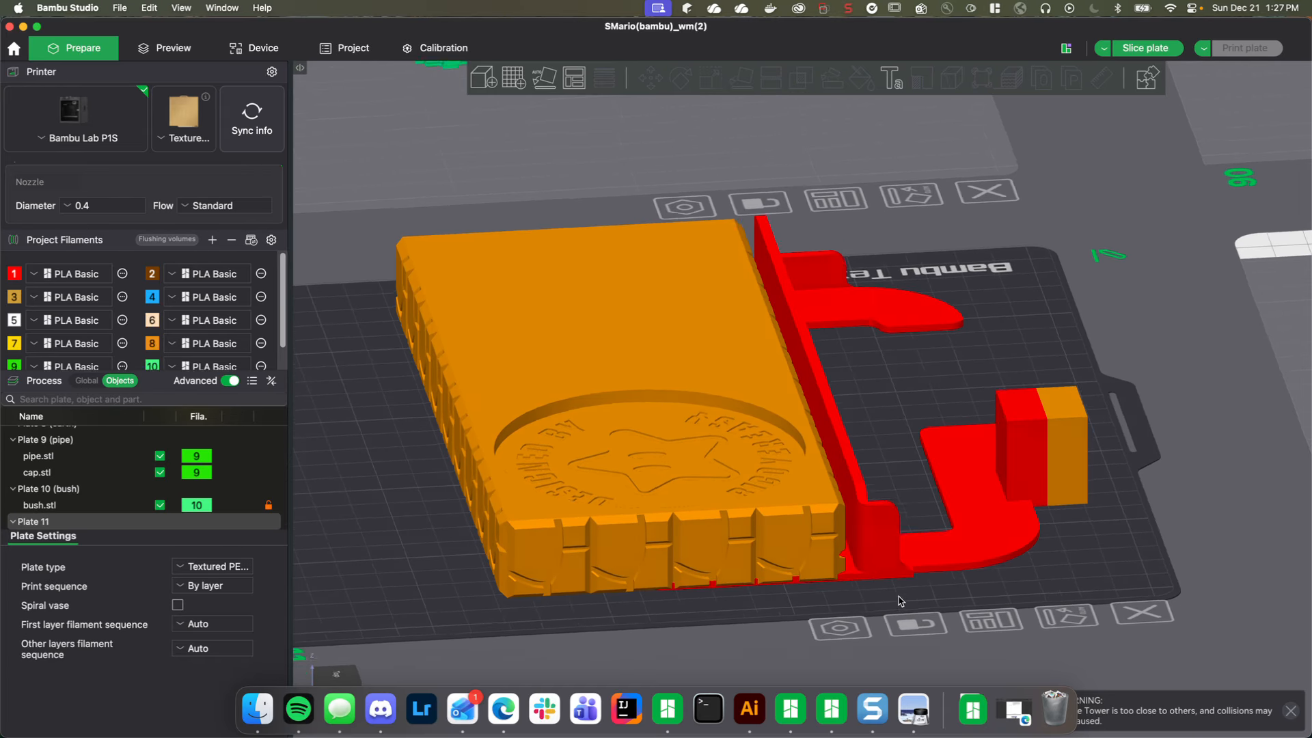
scroll(659, 480, "up", 1)
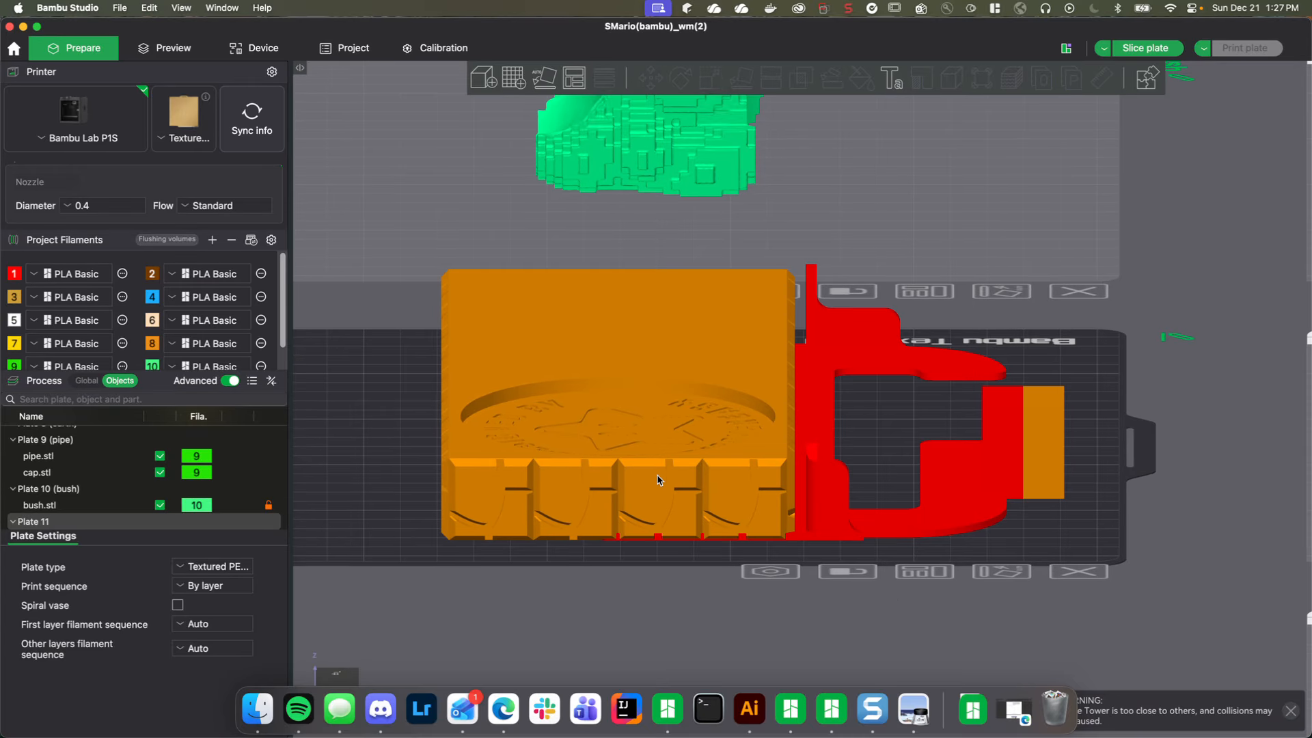
- Start a planar cut on NS2_Mario_Dock_Plate.stl and rotate the cut plane to -90° about X
left_click(814, 499)
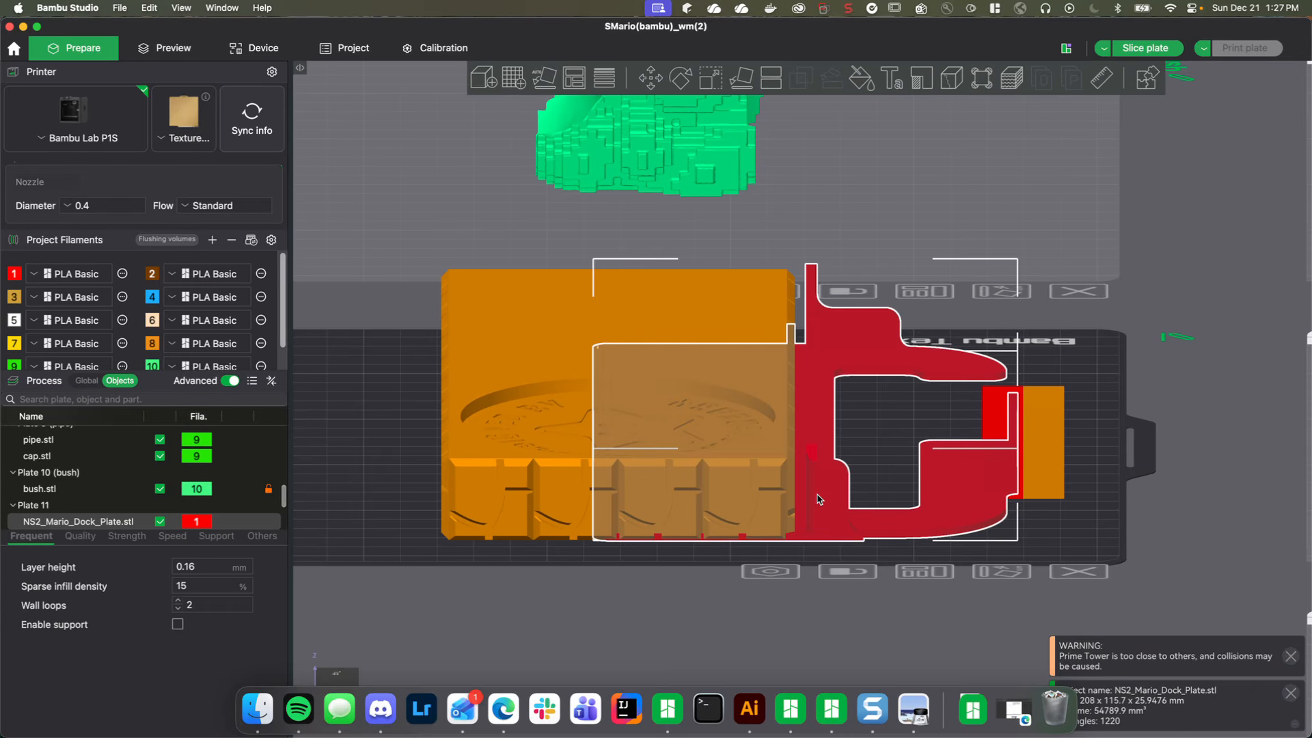
scroll(818, 499, "up", 3)
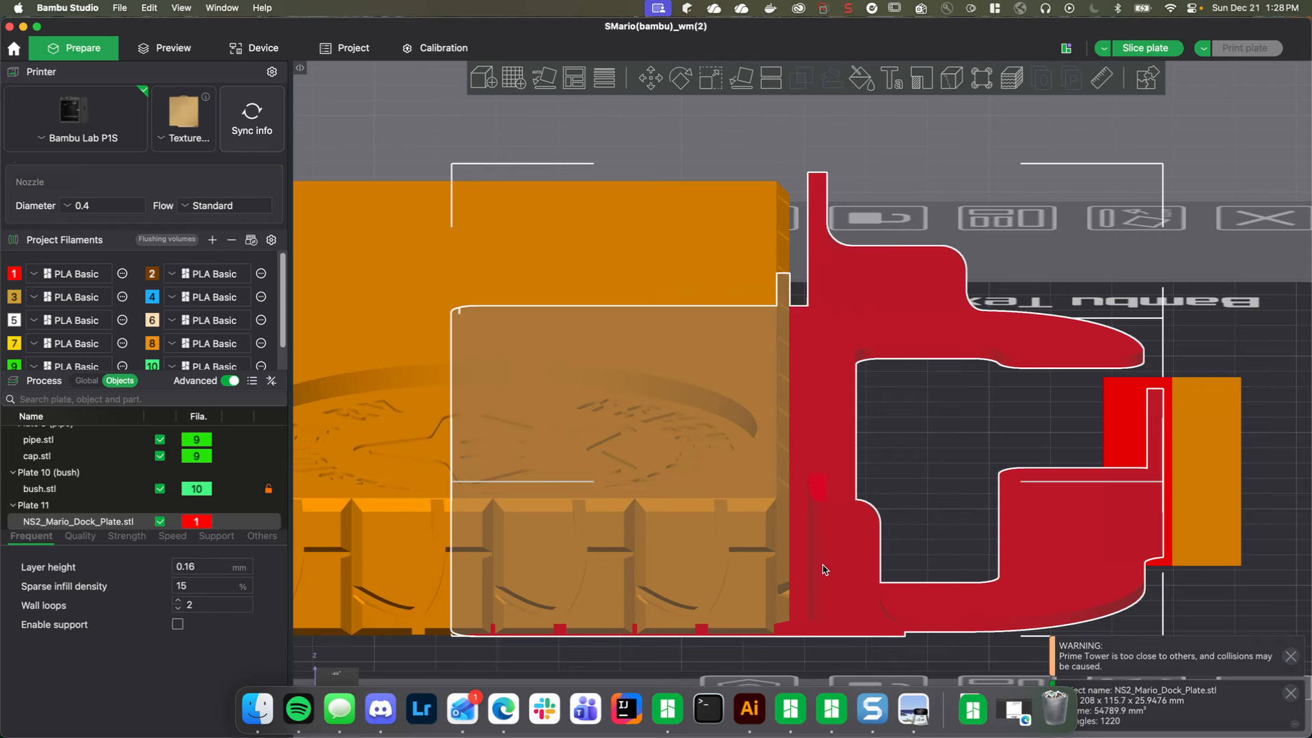
left_click(771, 79)
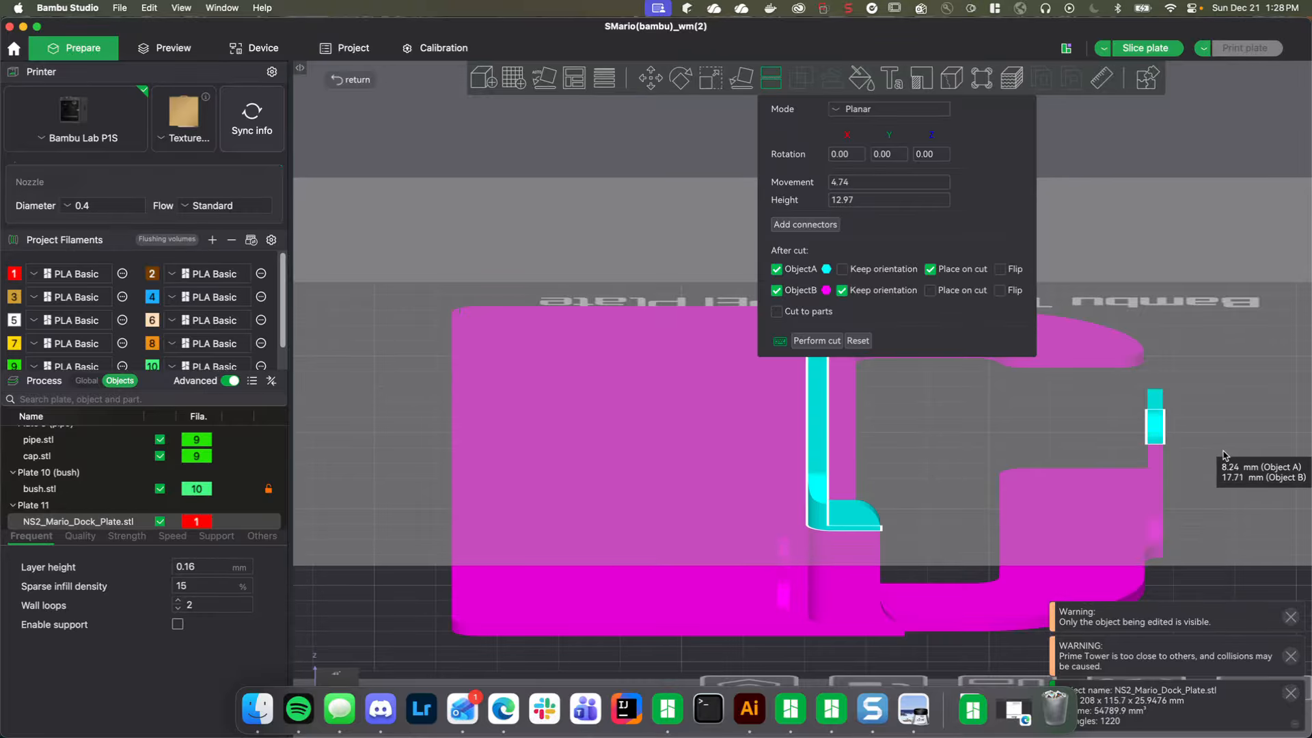
left_click_drag(572, 655, 592, 658)
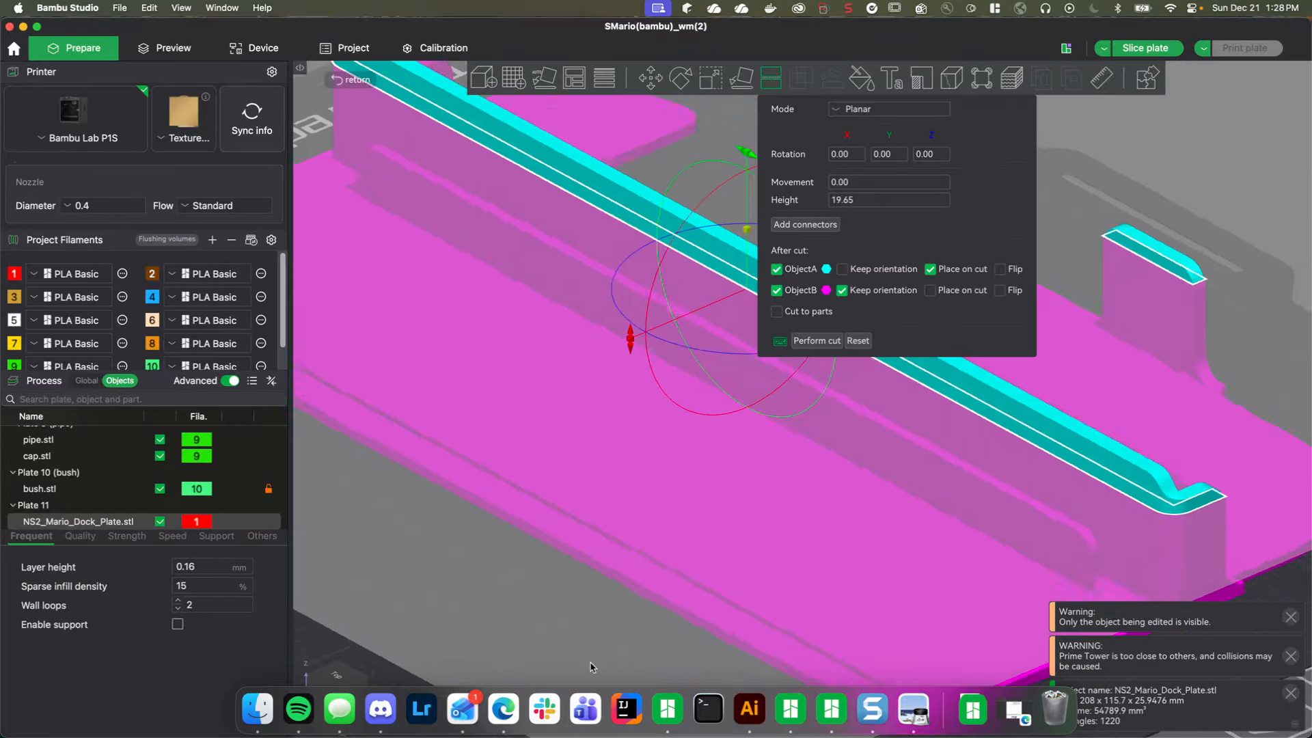
scroll(592, 658, "down", 4)
scroll(683, 591, "down", 3)
scroll(683, 594, "down", 2)
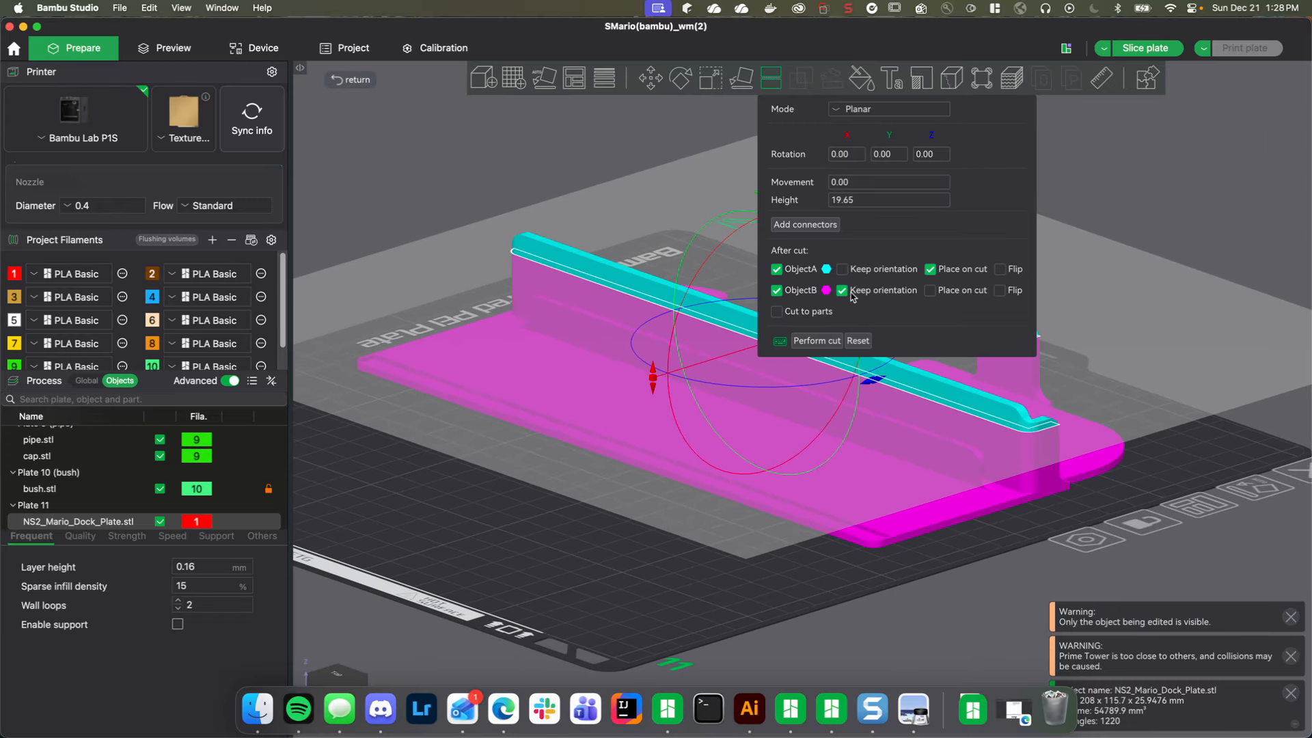
right_click_drag(693, 173, 498, 236)
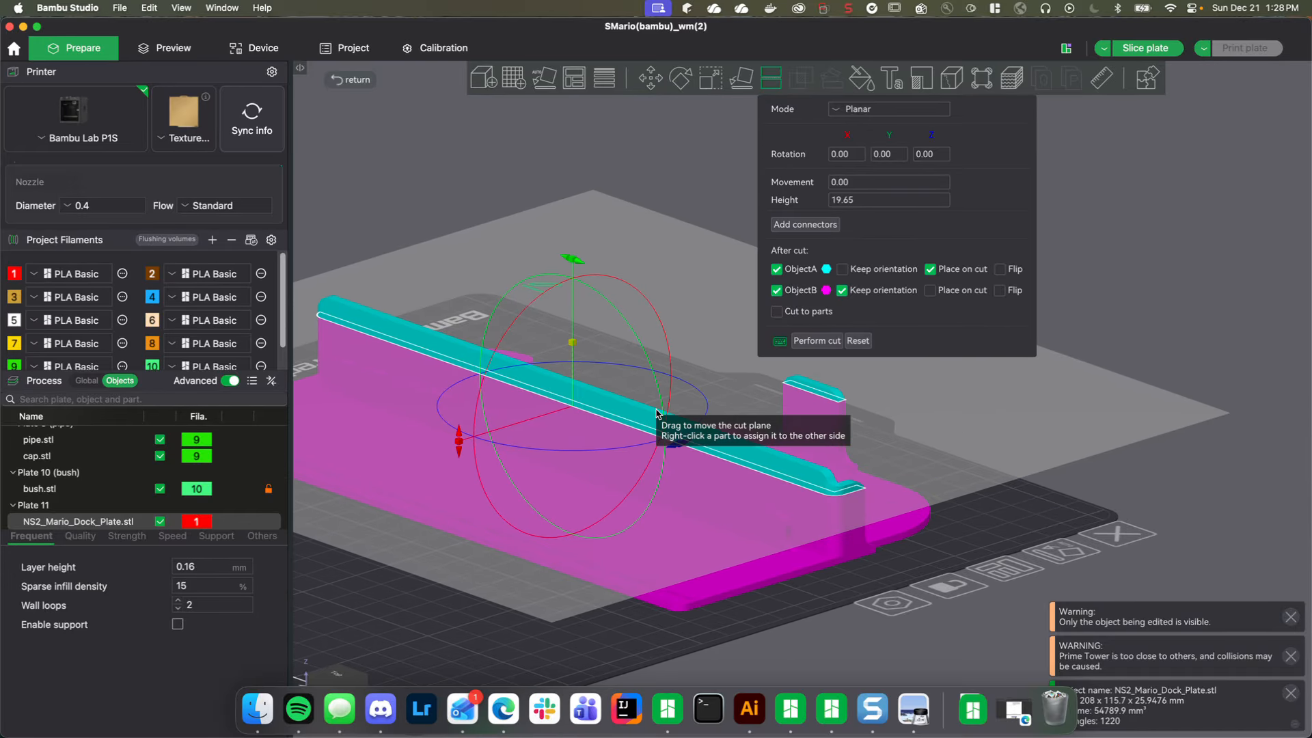
scroll(806, 382, "up", 1)
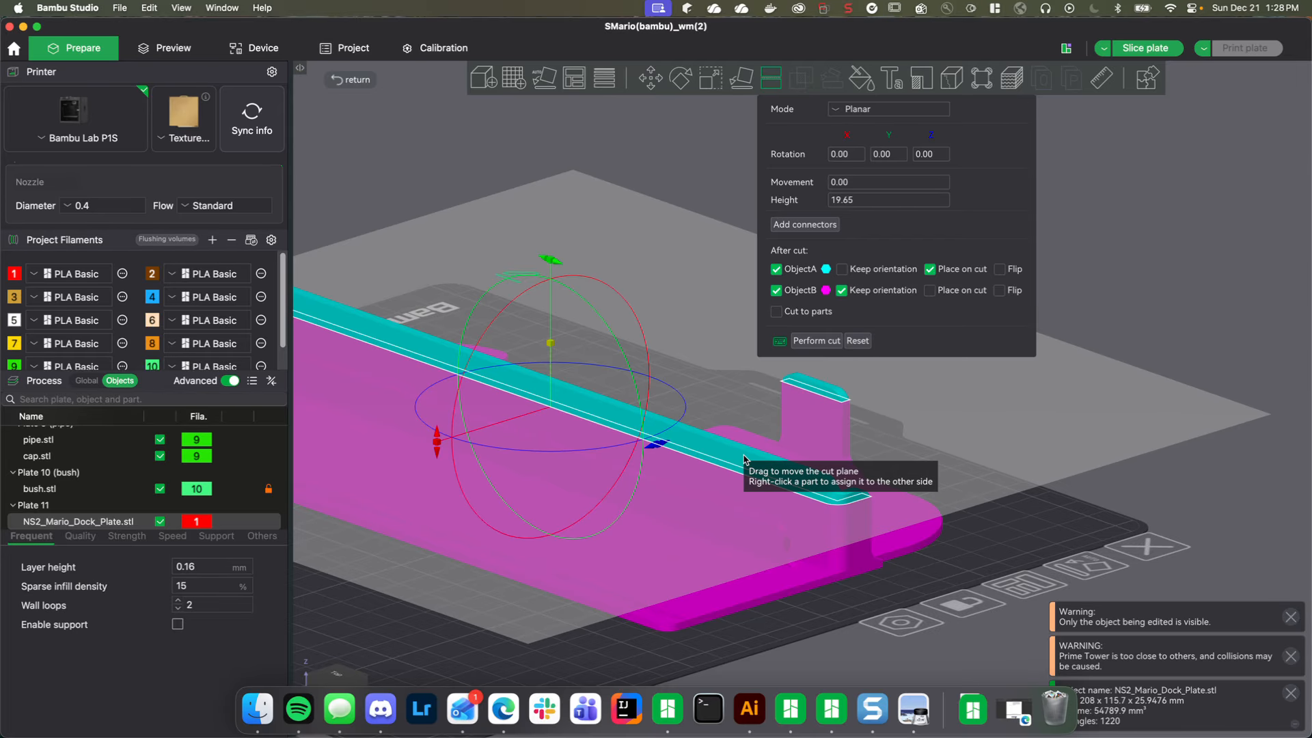
left_click_drag(999, 636, 772, 603)
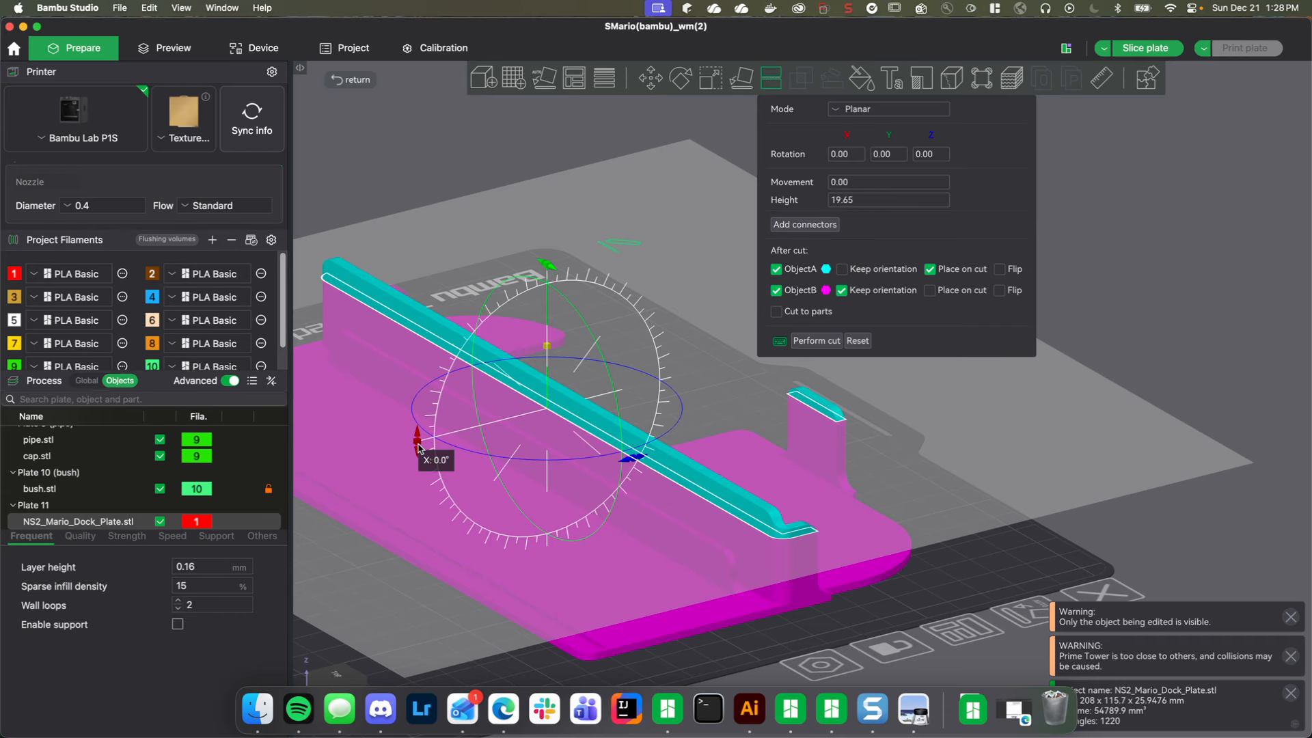
left_click_drag(418, 447, 537, 362)
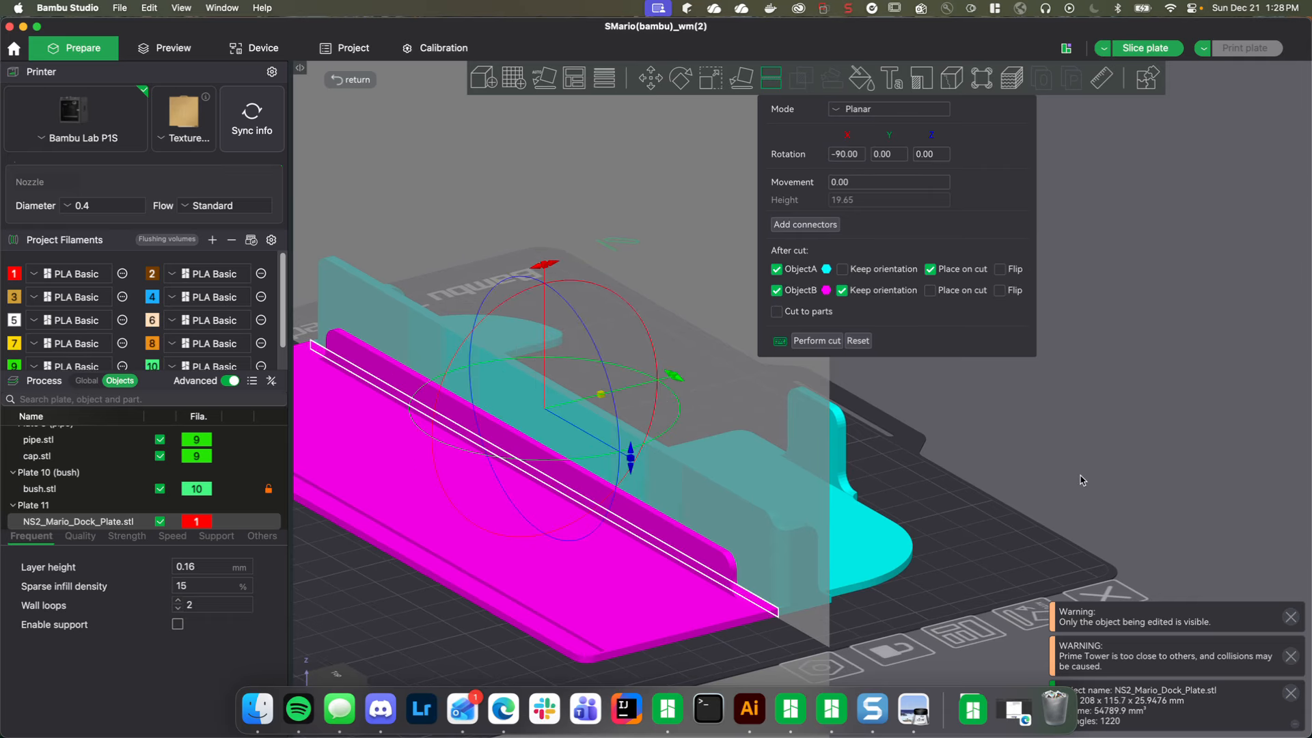
- Shift the vertical cut plane just past the dock's low ridge toward the flat plate, and perform the cut
right_click_drag(1080, 476, 945, 470)
left_click_drag(988, 474, 974, 475)
right_click_drag(929, 509, 1048, 445)
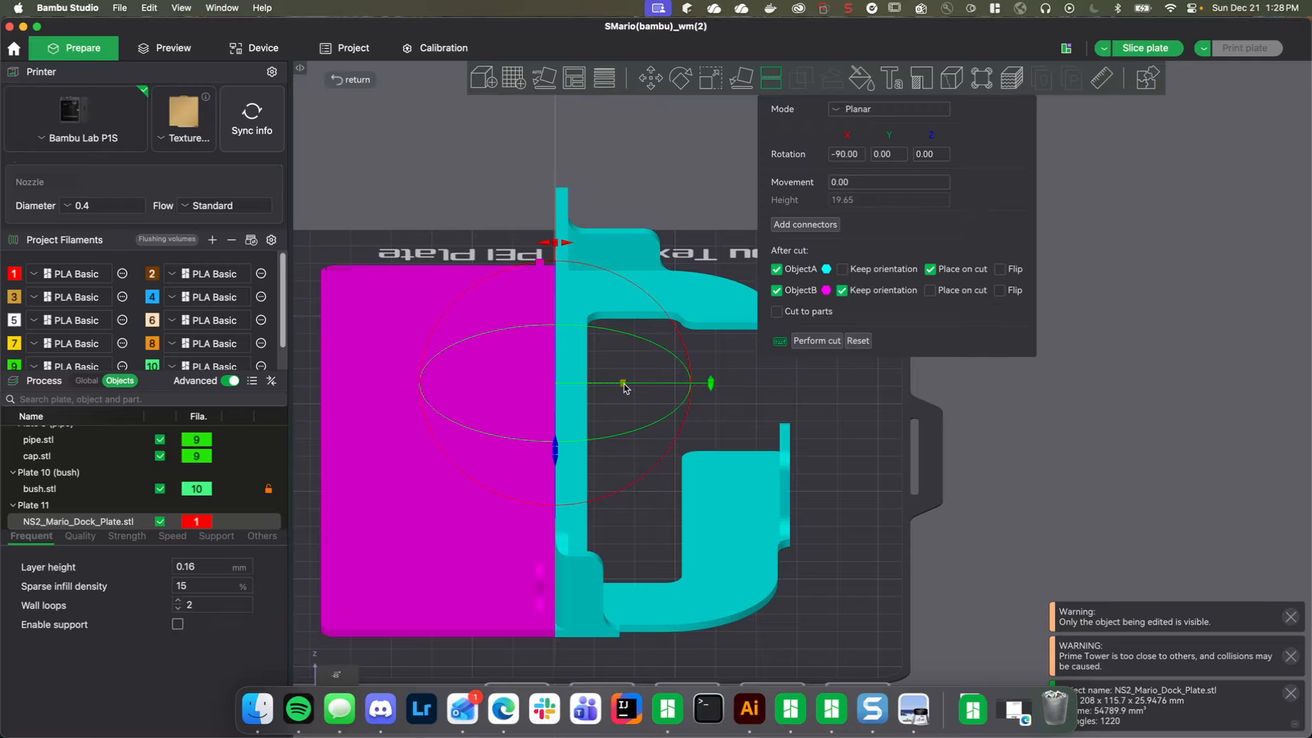
left_click_drag(623, 385, 610, 390)
scroll(603, 389, "down", 1)
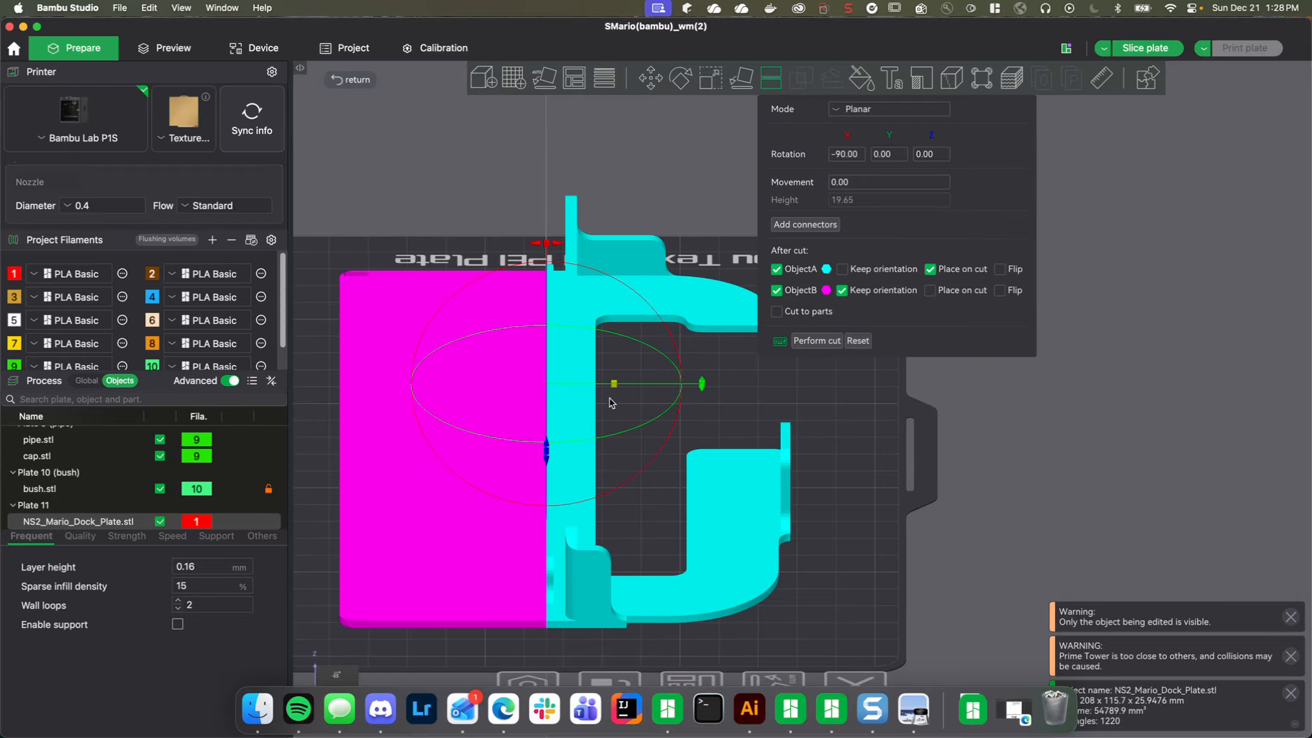
left_click(805, 341)
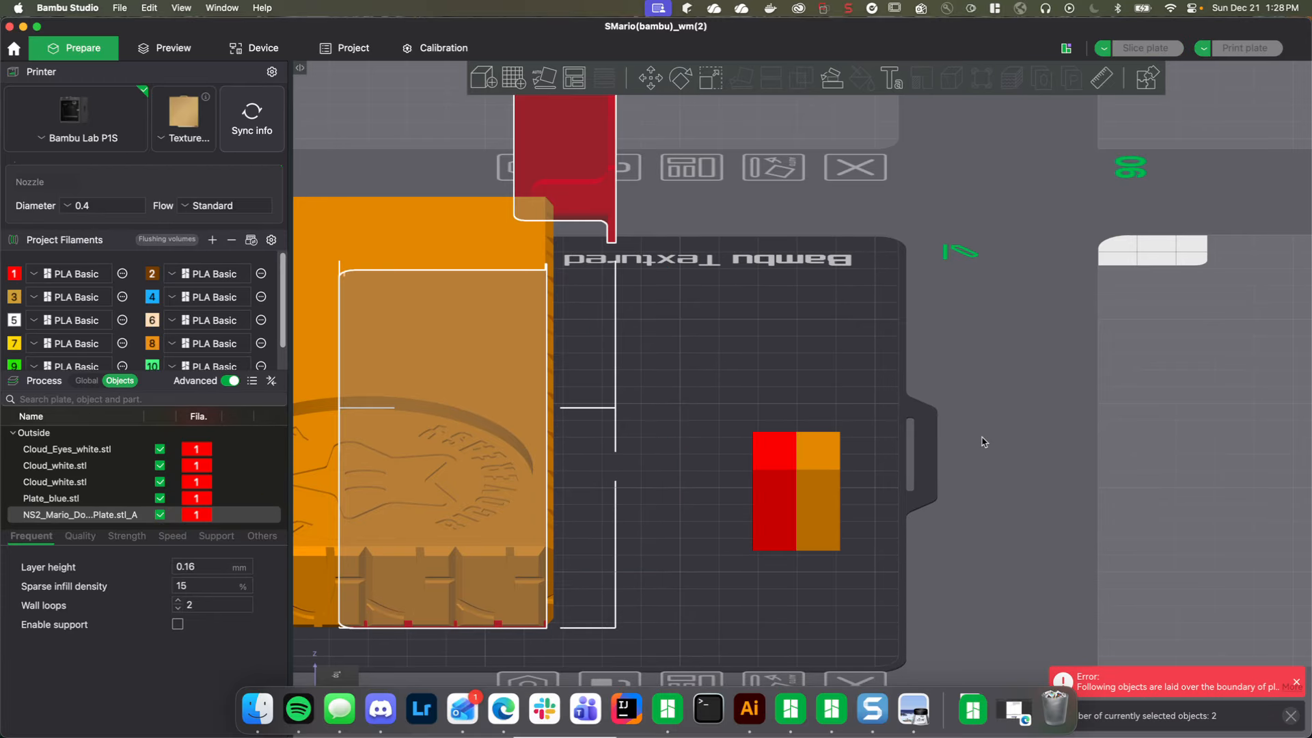
- Move the two cut dock pieces together off the base to the empty area beside plate 11
left_click_drag(981, 458, 1008, 499)
scroll(909, 605, "down", 10)
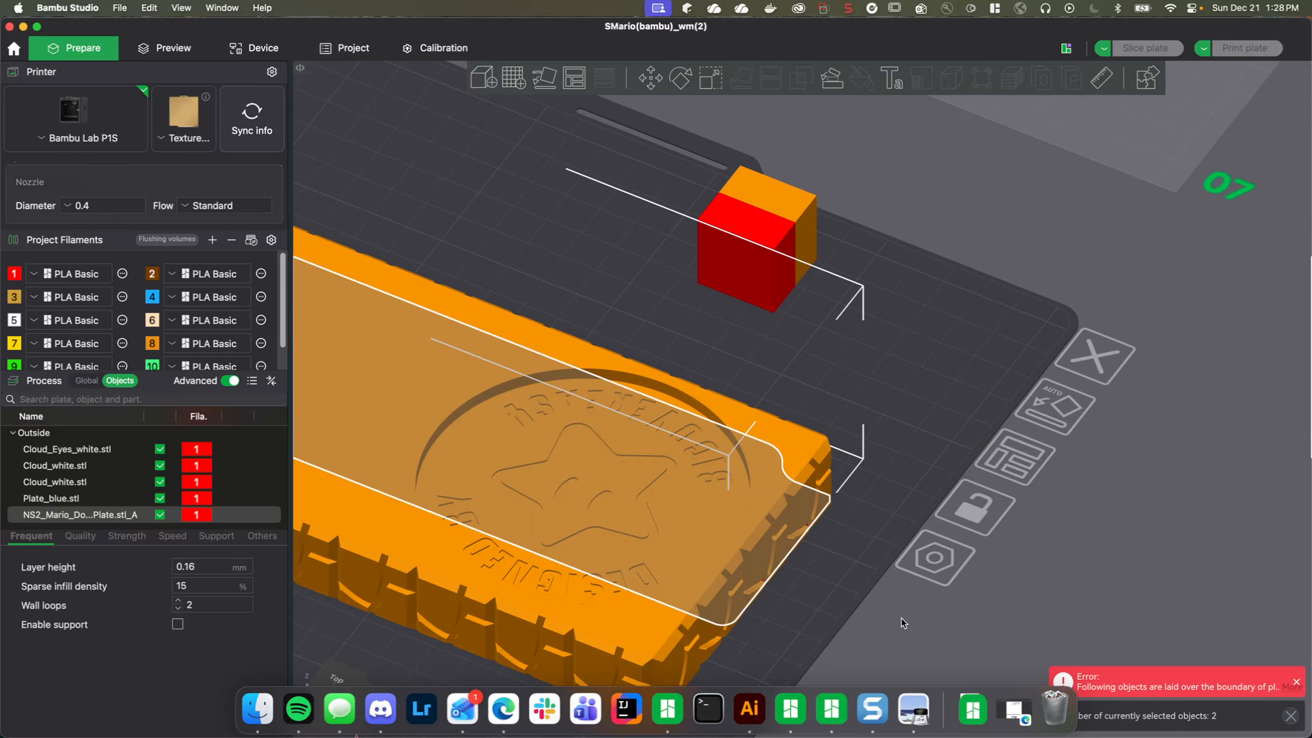
scroll(871, 482, "down", 8)
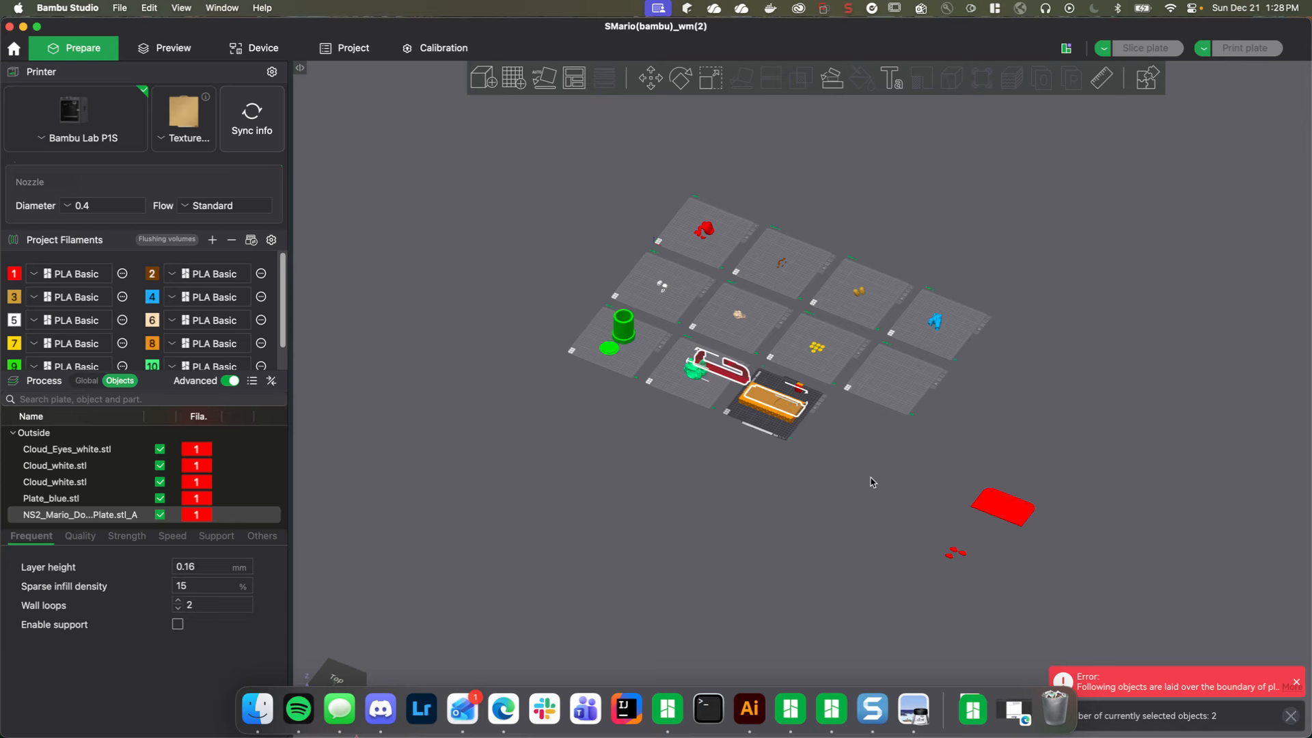
scroll(746, 412, "up", 5)
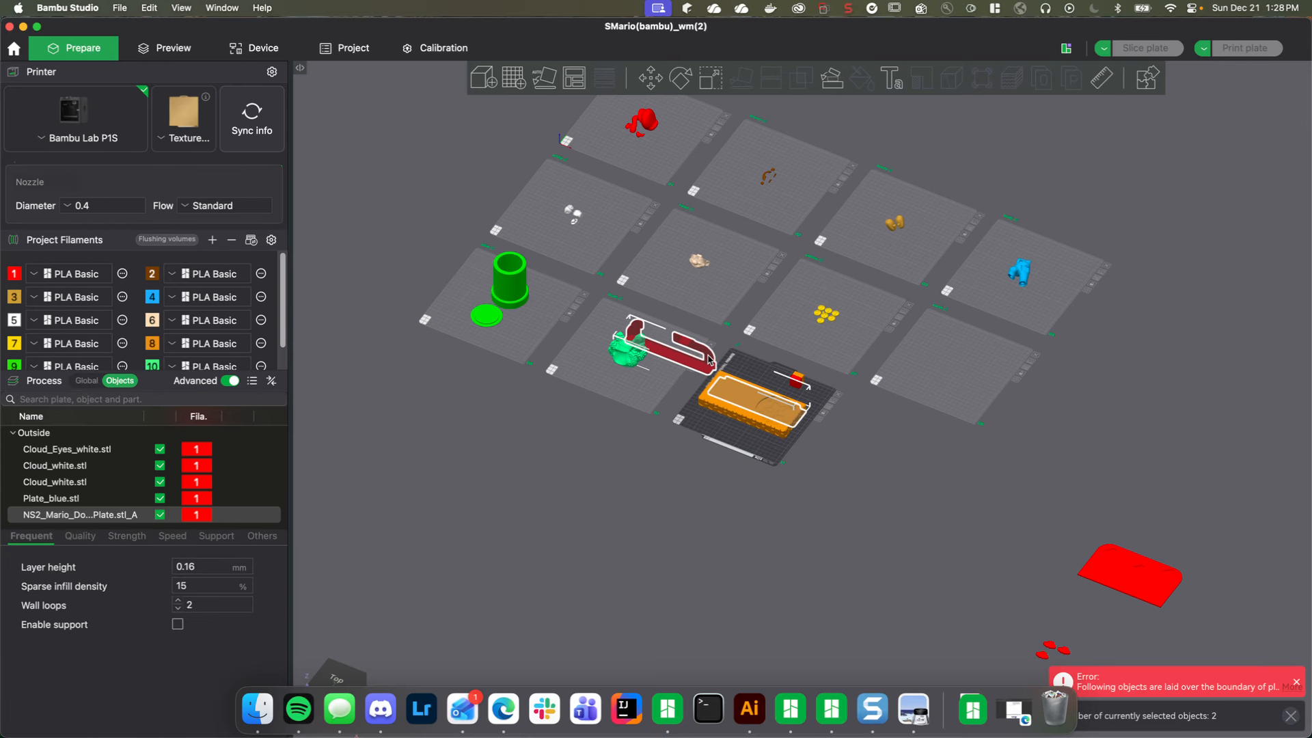
left_click_drag(708, 360, 875, 450)
scroll(956, 451, "up", 5)
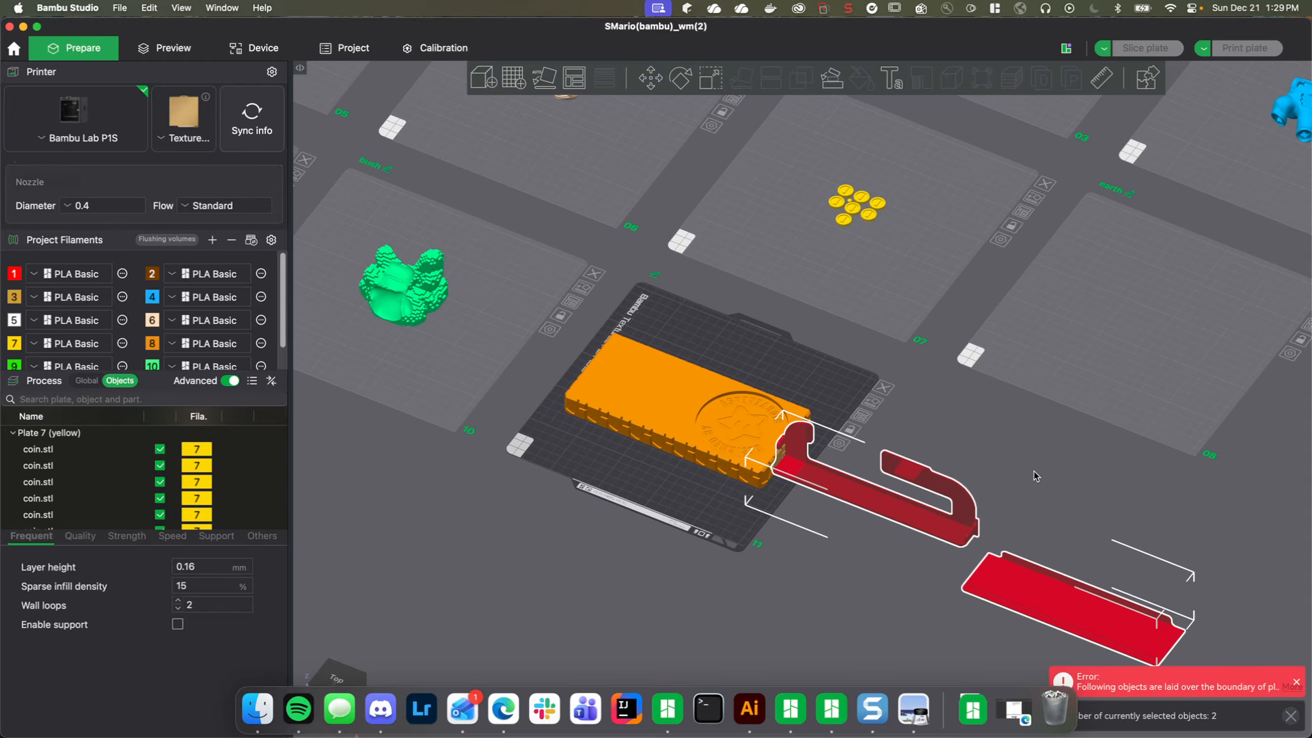
- Delete the cut-off flat plate piece, NS2_Mario_Dock_Plate.stl_B, leaving the dock part with the ridge
left_click(1034, 472)
left_click_drag(1093, 586, 1088, 584)
left_click(1079, 621)
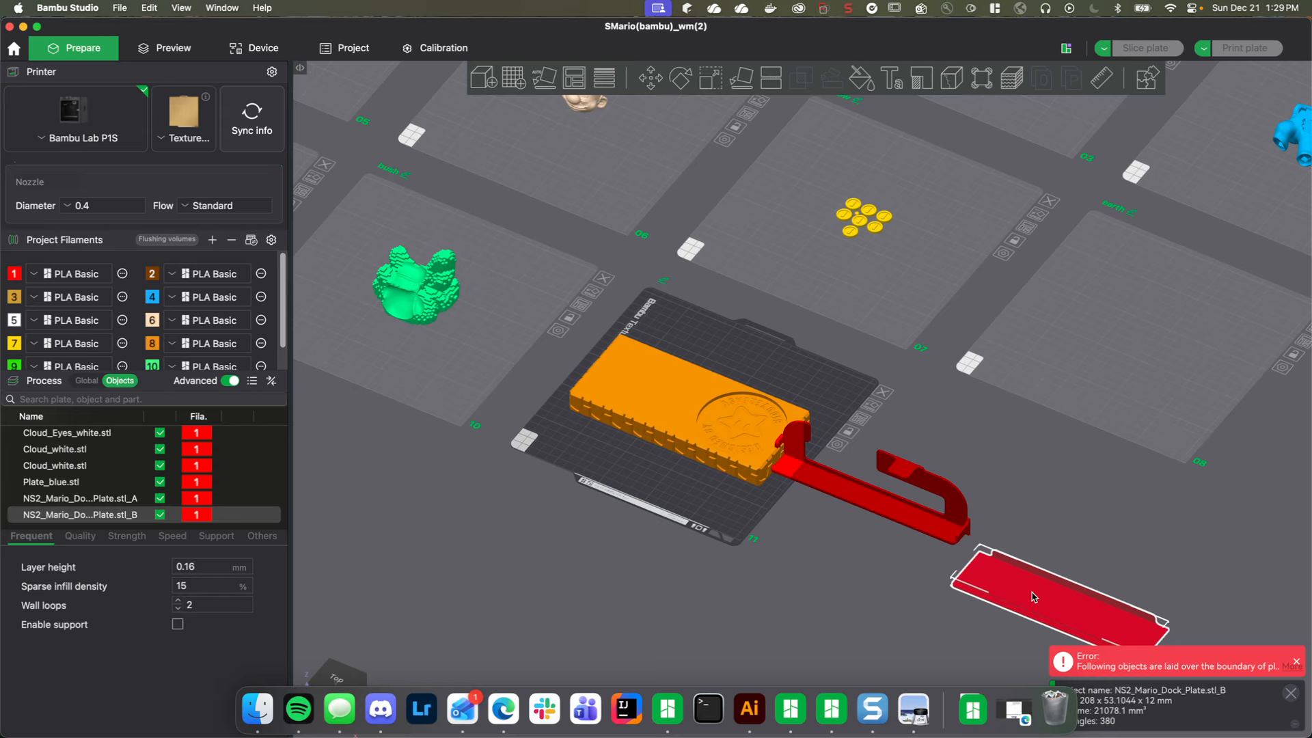
key("BackSpace")
- Shift the remaining dock part clear of the base and rotate it 90° about X so its floor lies flat
left_click(960, 509)
left_click_drag(970, 519, 1076, 543)
left_click(680, 79)
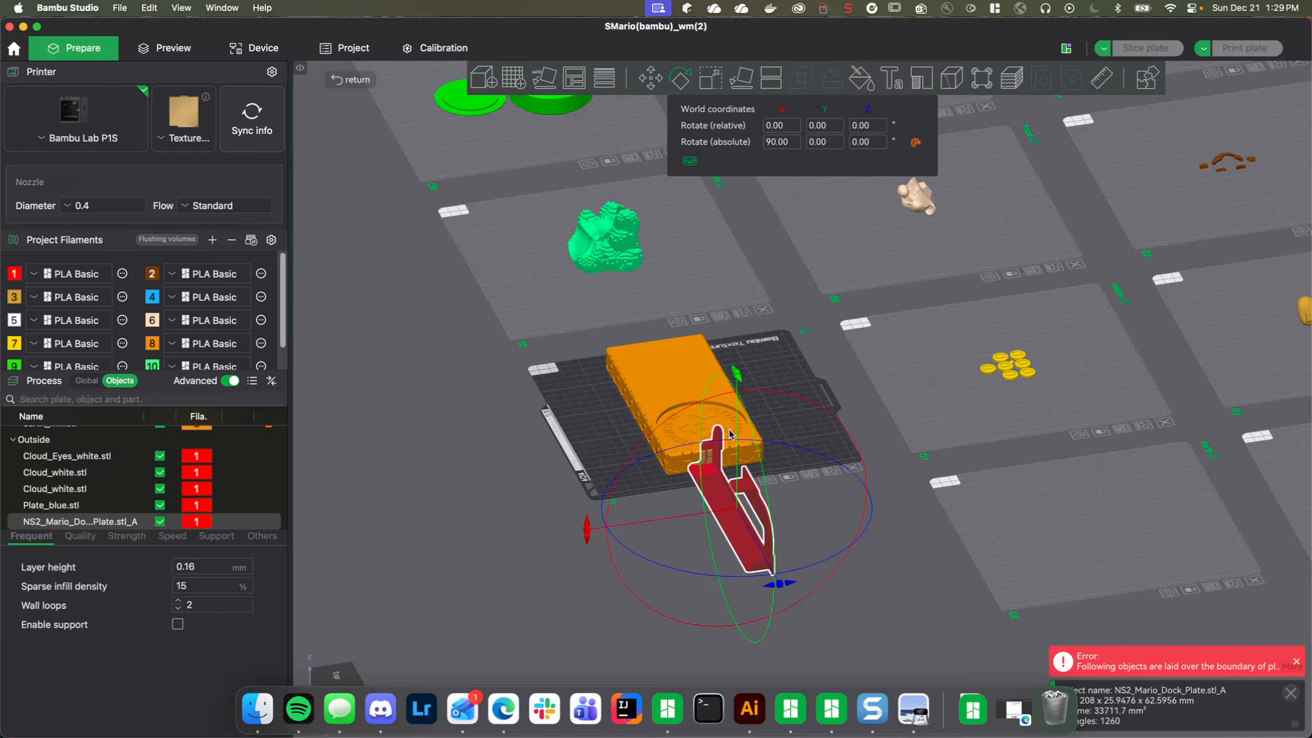
left_click_drag(591, 538, 739, 478)
left_click(686, 84)
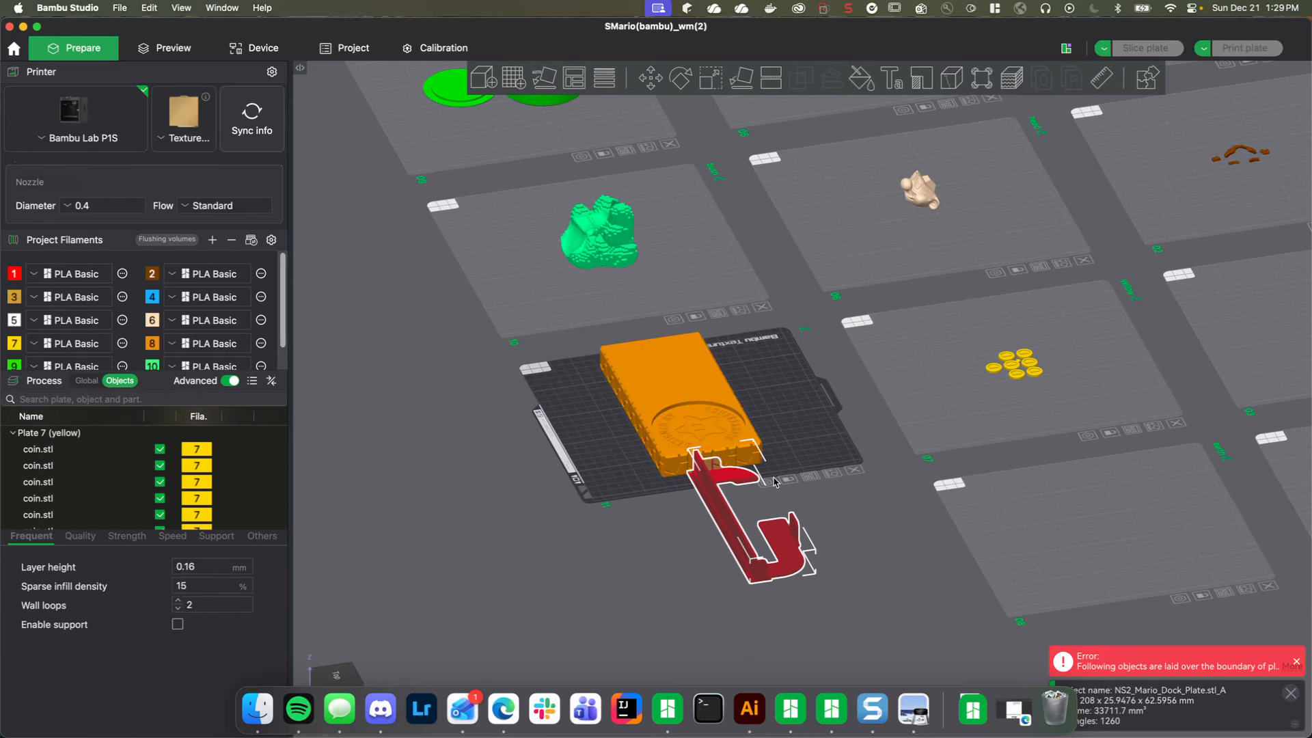
- Place the dock part on plate 11 directly along the back edge of the base
left_click_drag(780, 575, 768, 468)
scroll(745, 511, "up", 5)
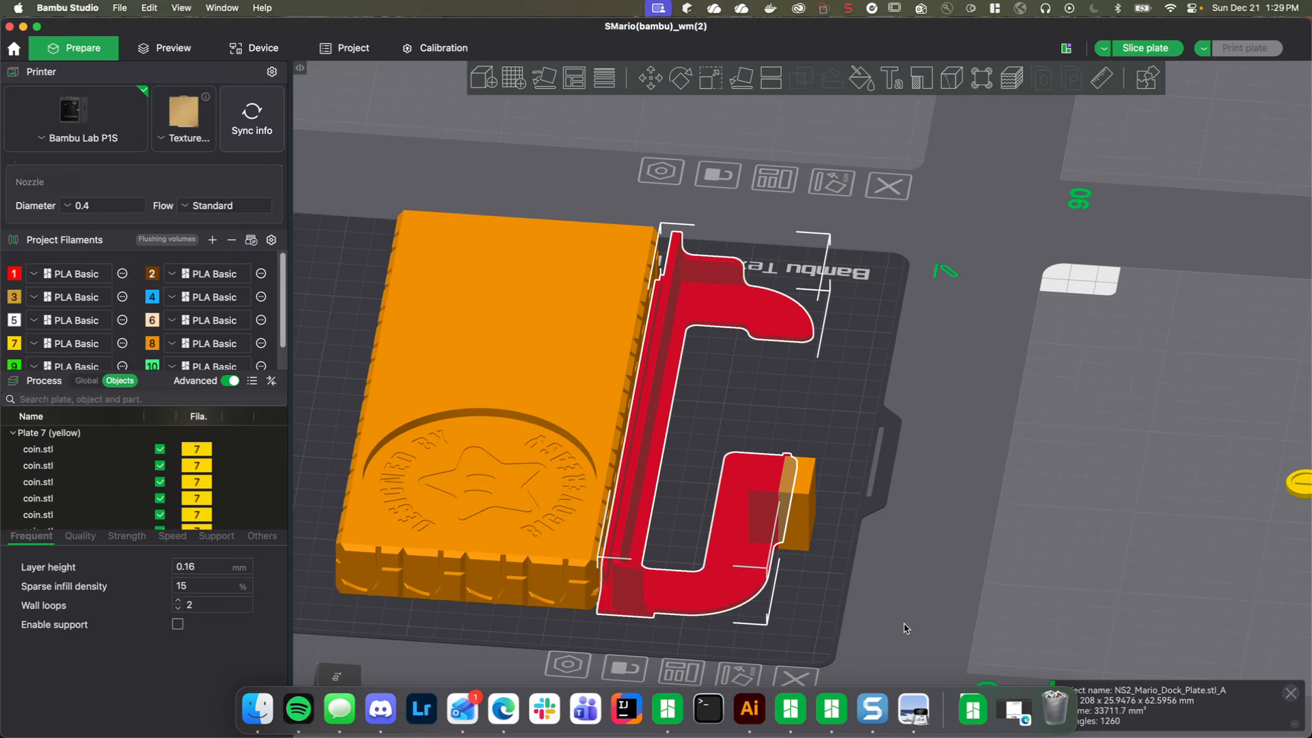
right_click_drag(903, 624, 1026, 475)
left_click_drag(987, 507, 997, 500)
- Shift the base in the exact right-side view until its back edge covers the dock's low ridge, and deselect it
scroll(882, 543, "up", 8)
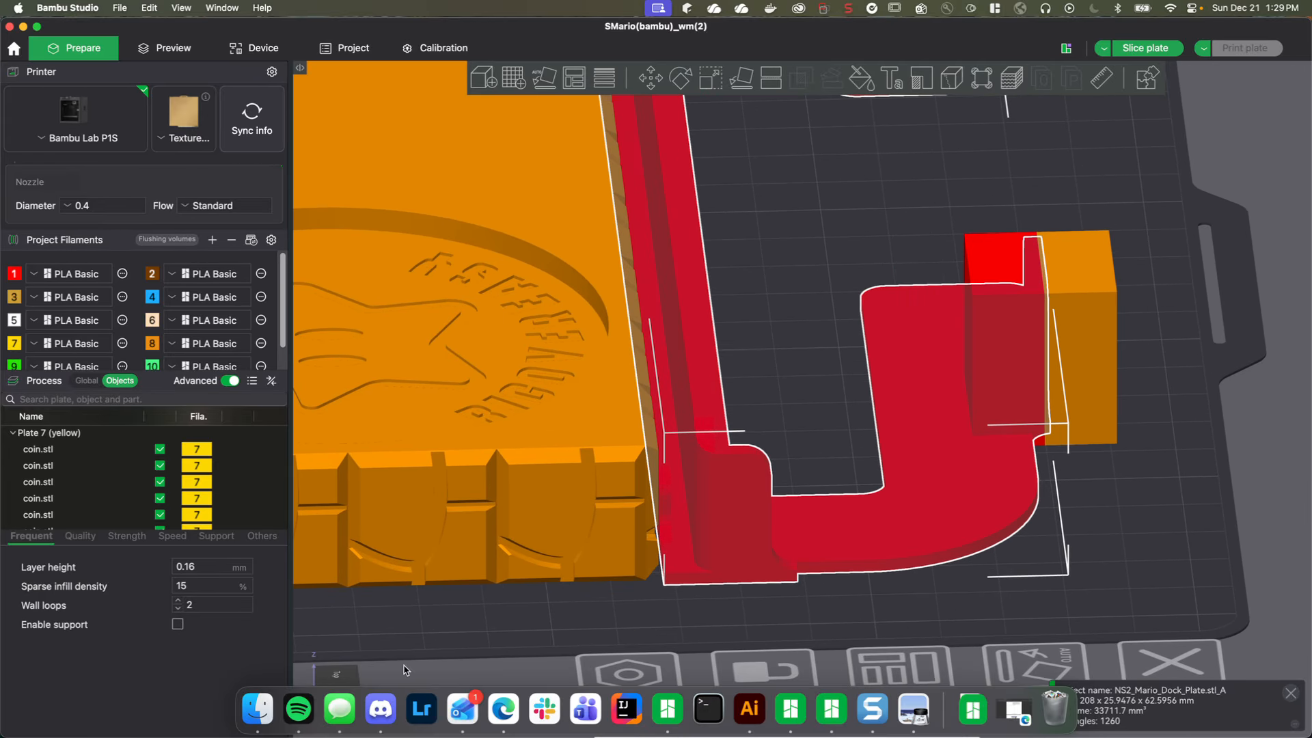
right_click_drag(410, 668, 410, 629)
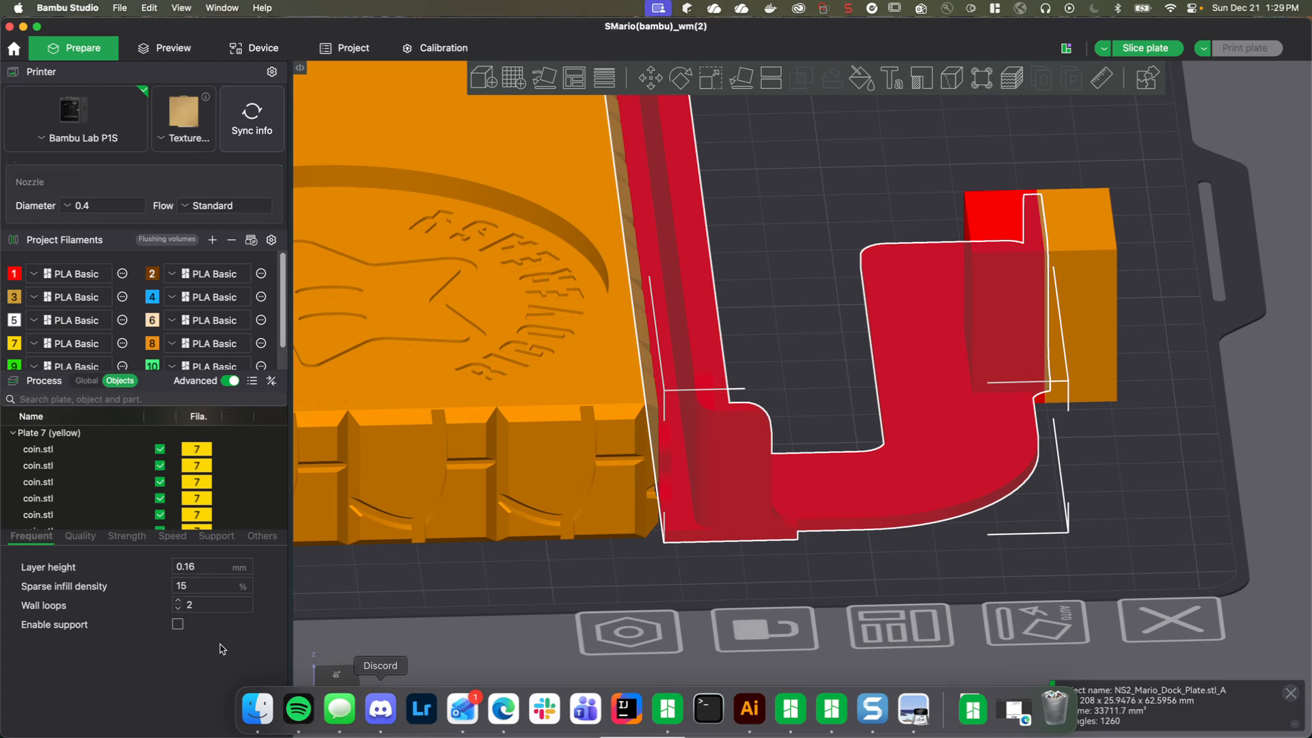
left_click(338, 703)
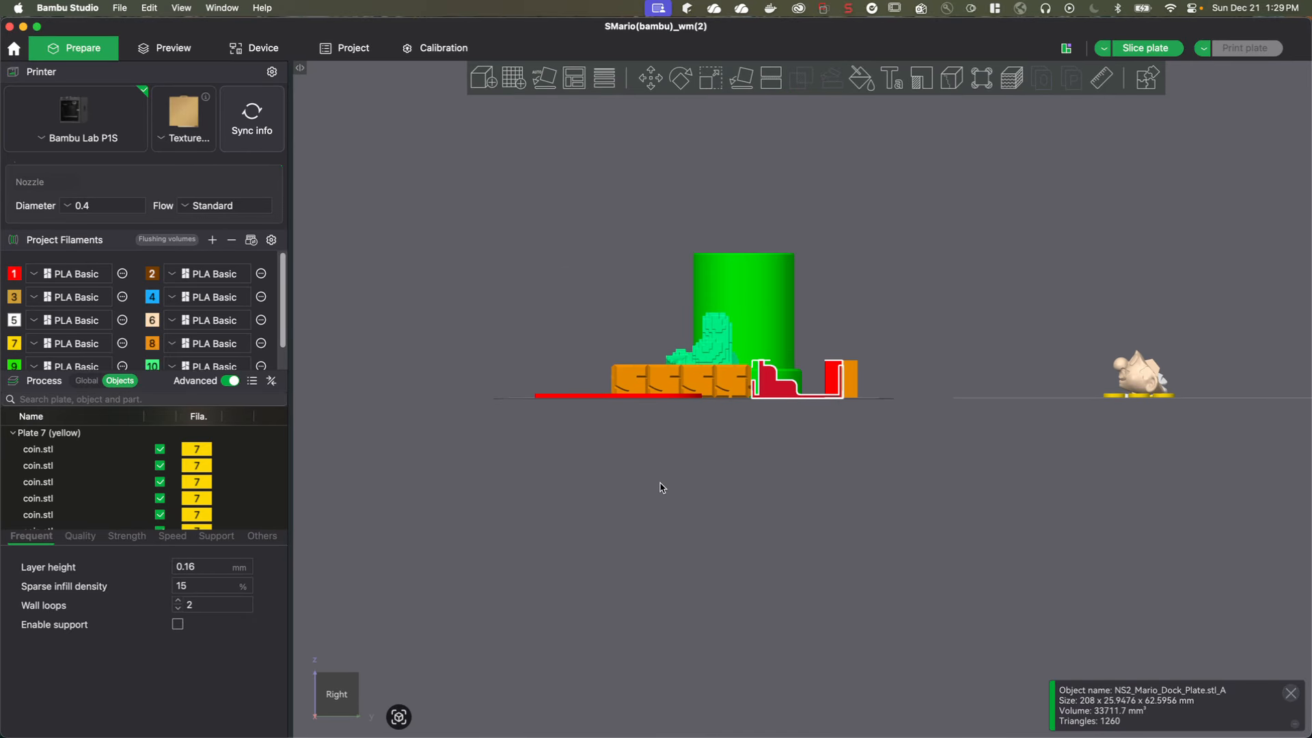
scroll(552, 491, "up", 10)
scroll(552, 492, "up", 5)
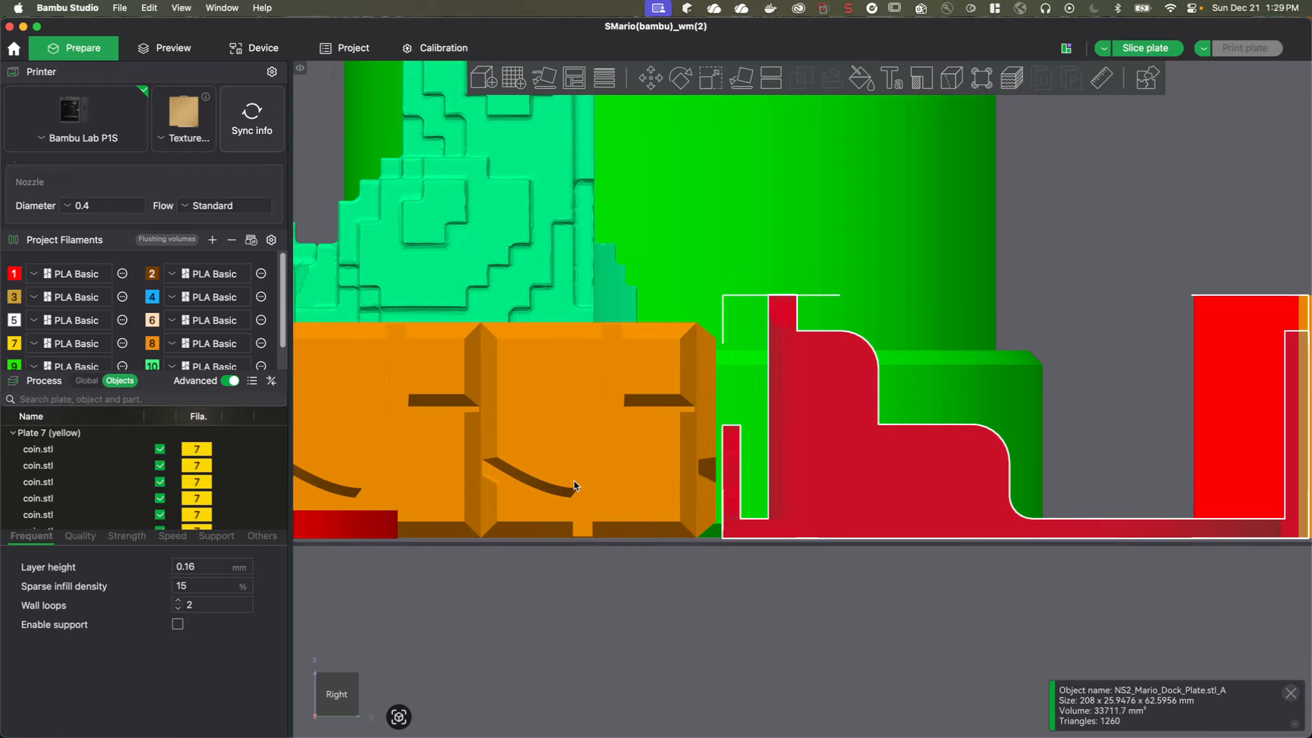
left_click(574, 485)
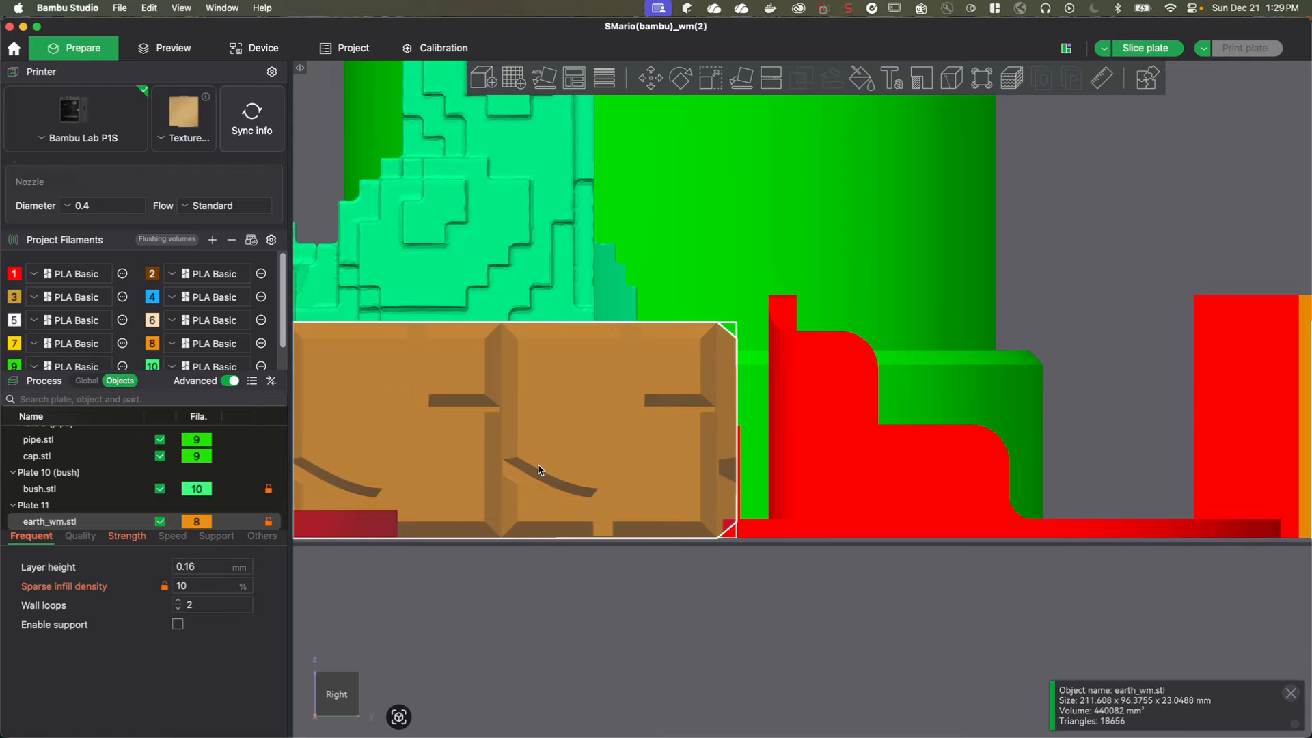
left_click_drag(538, 469, 542, 470)
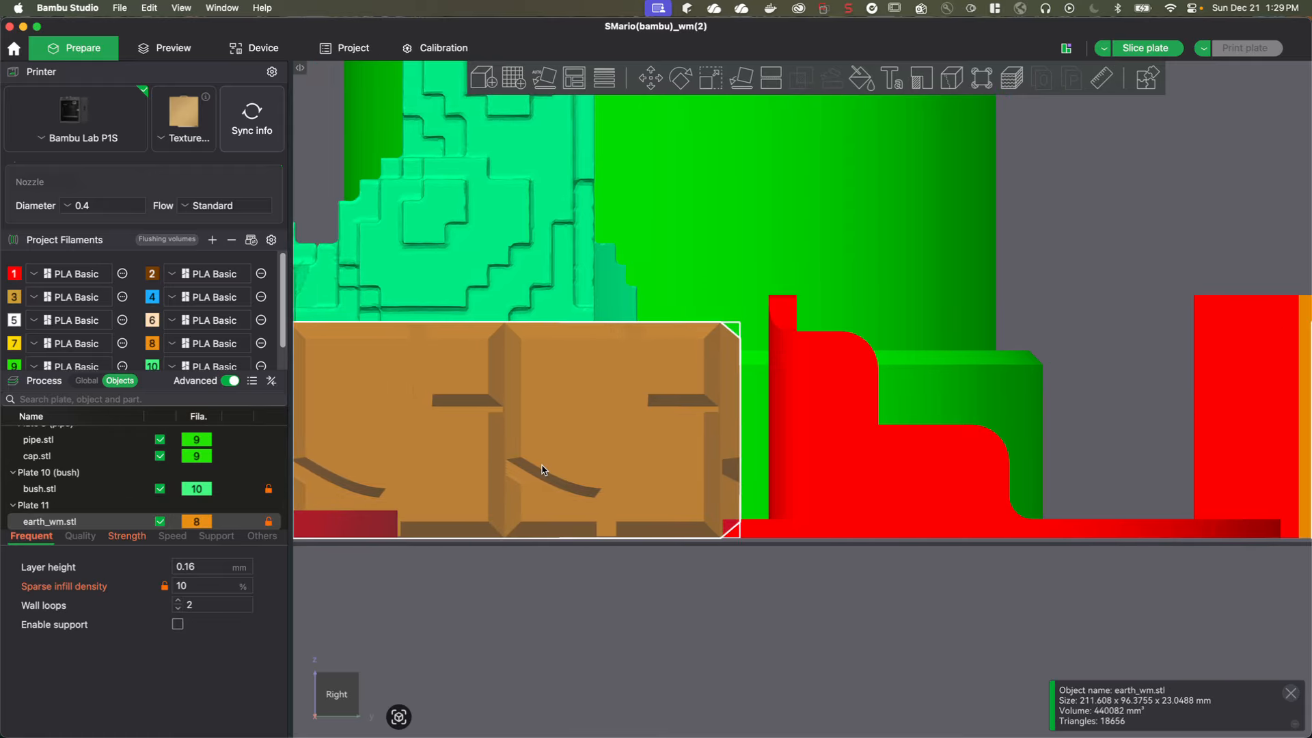
left_click(539, 619)
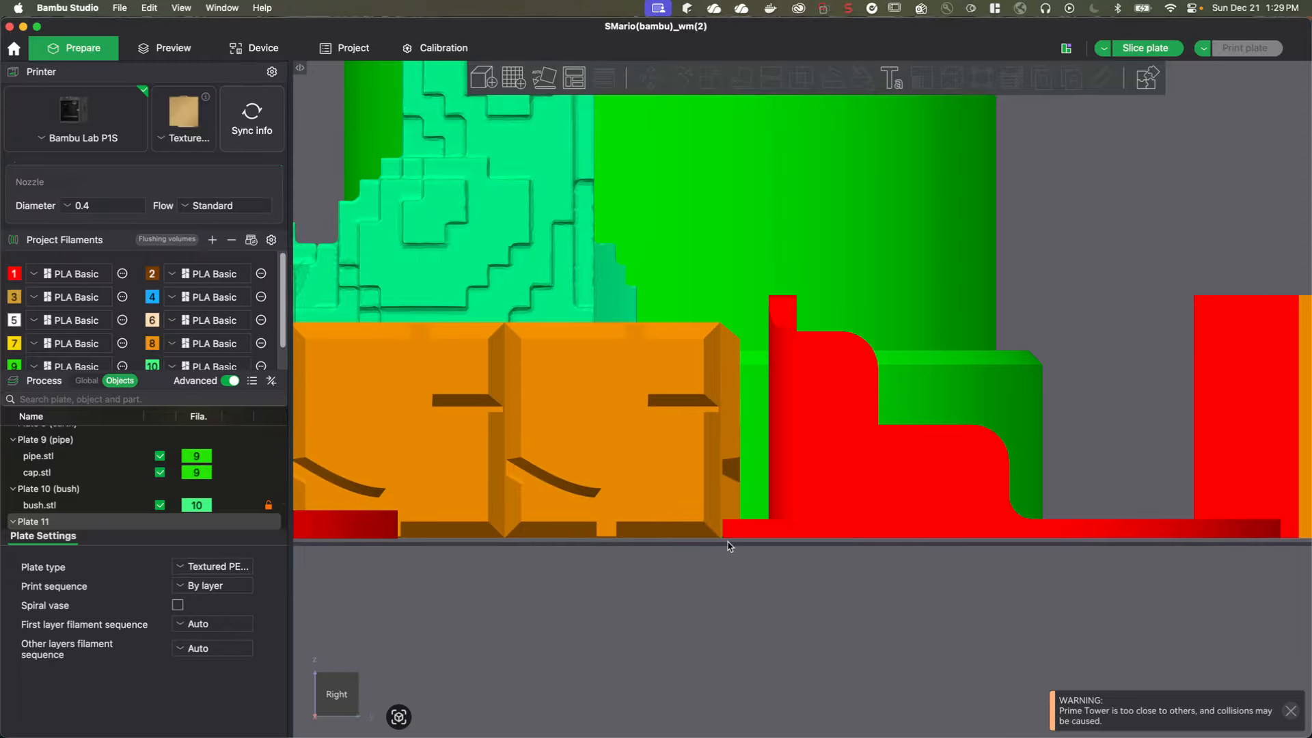
- Examine the joint between the base's back edge and the dock ridge from an angled view
left_click_drag(632, 593, 637, 598)
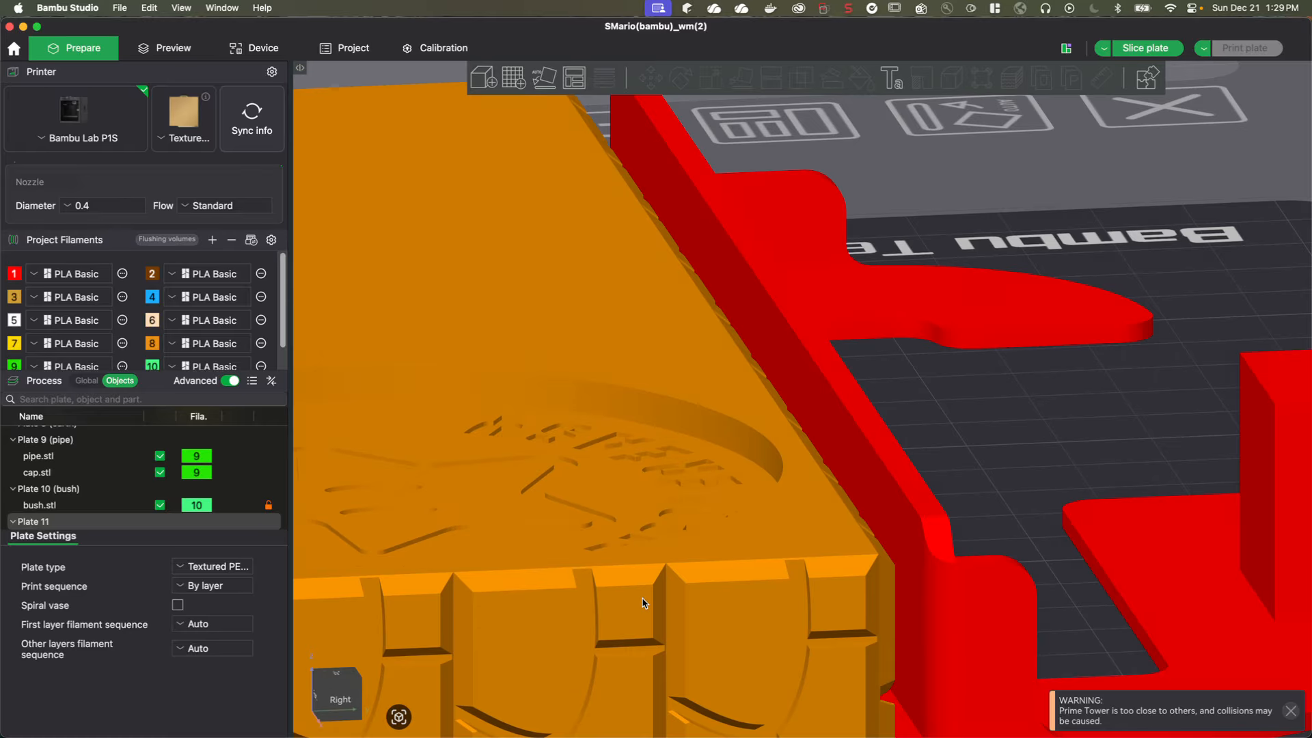
right_click_drag(747, 526, 721, 376)
left_click(721, 376)
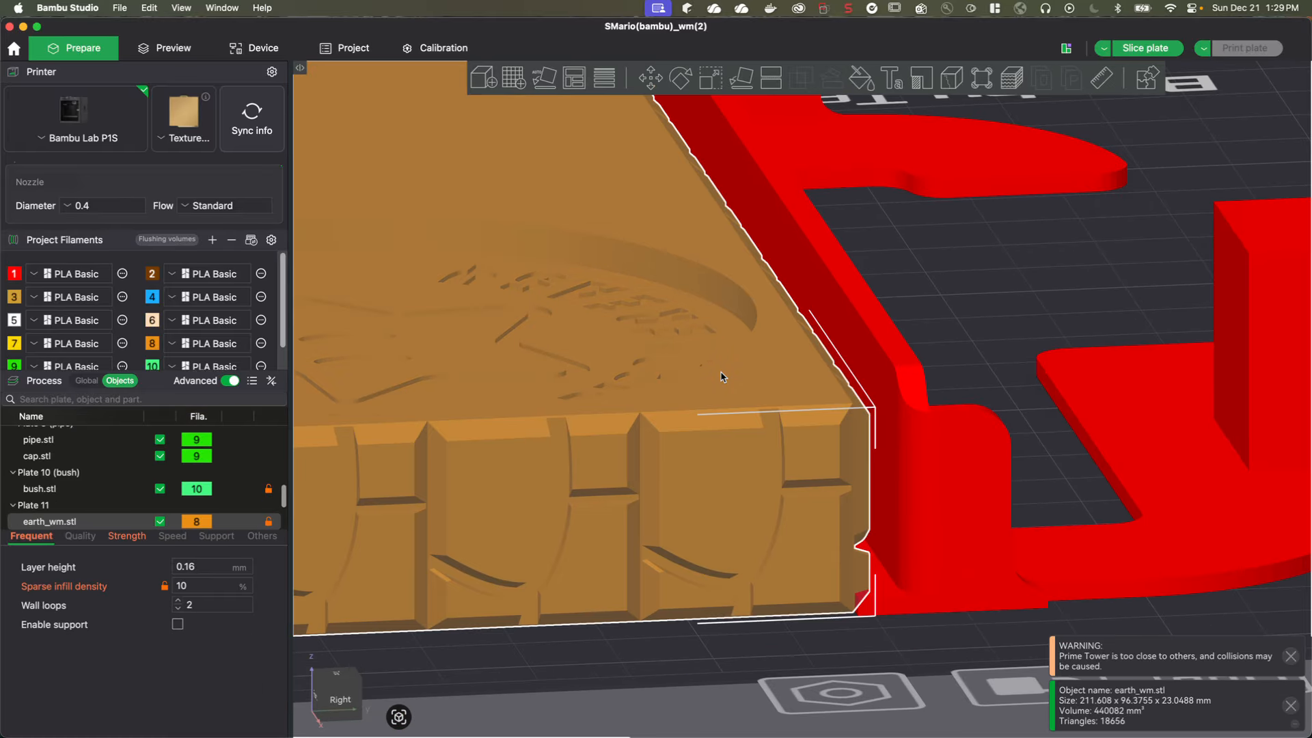
scroll(737, 357, "down", 5)
left_click(614, 540)
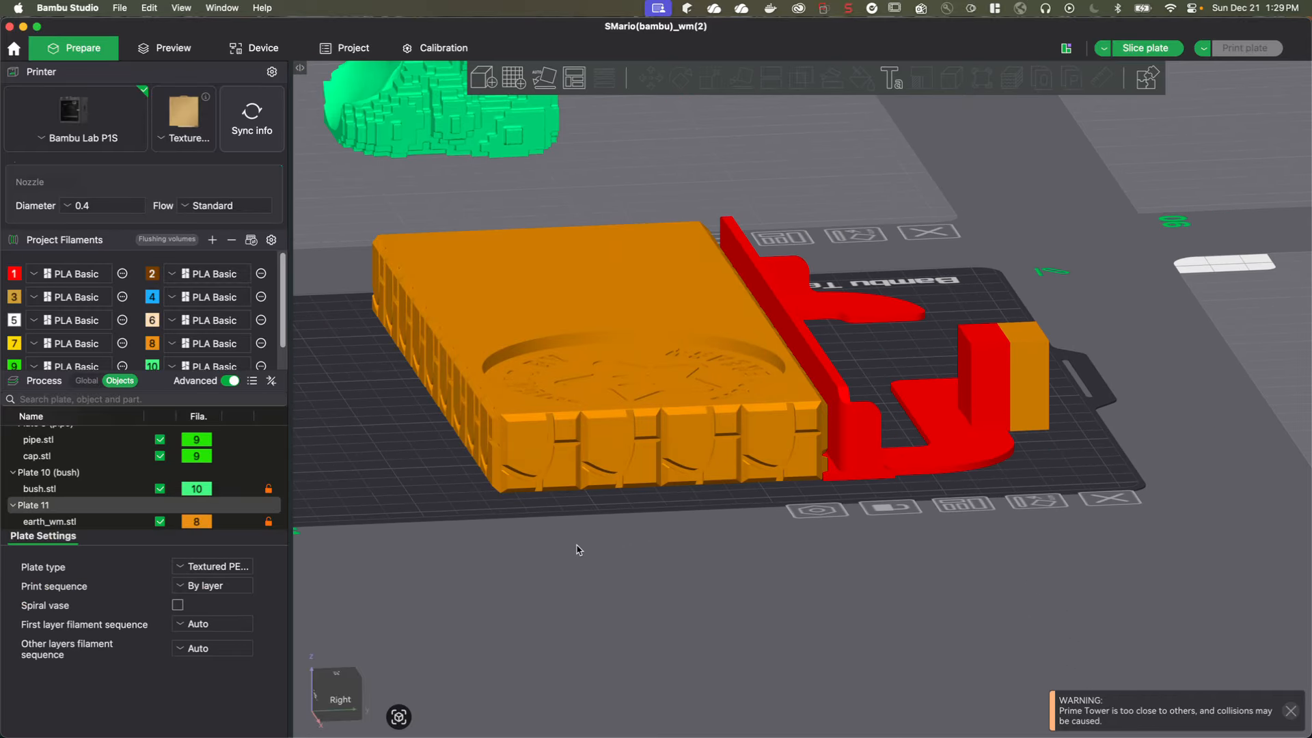
- Move the prime tower on plate 11 so it no longer overlaps the dock part
left_click_drag(577, 547, 1104, 453)
scroll(609, 568, "down", 5)
left_click_drag(1067, 406, 1068, 402)
left_click_drag(931, 453, 963, 353)
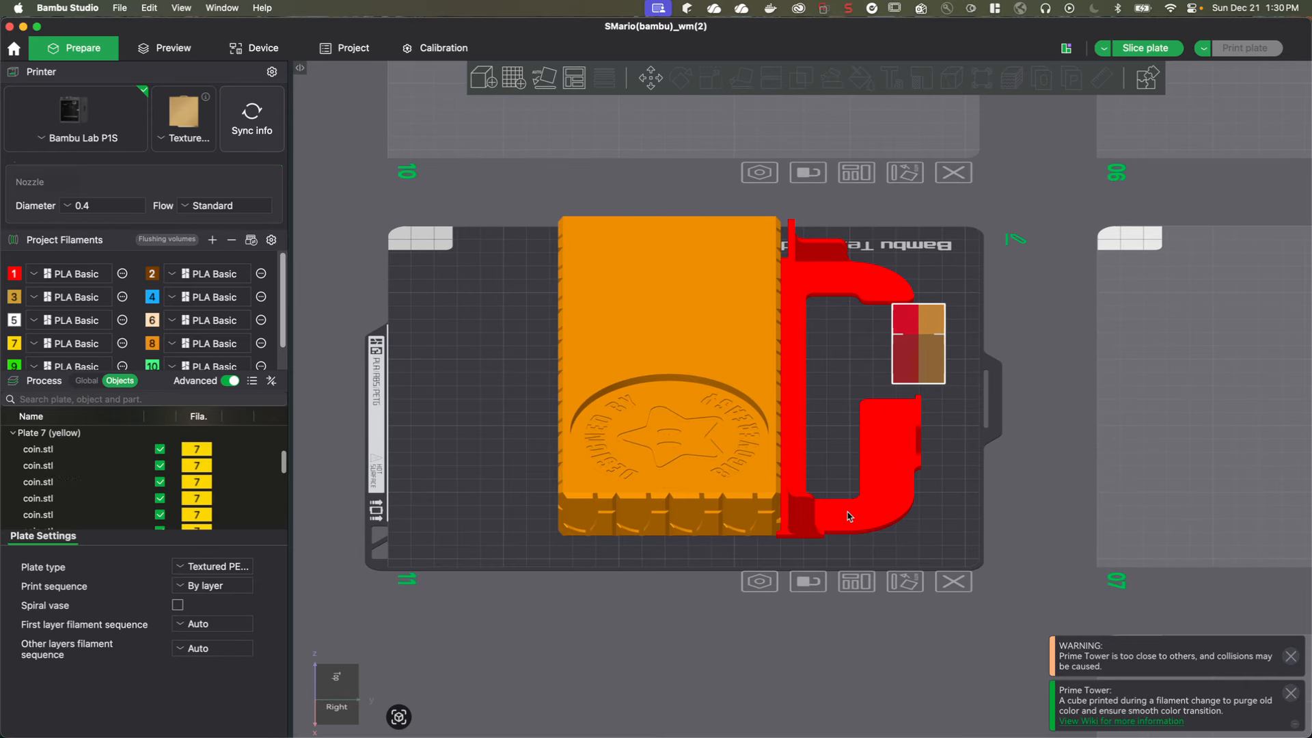
- Examine the base and dock part together on plate 11 and the pipe and bush on the neighbouring plates
left_click(631, 493)
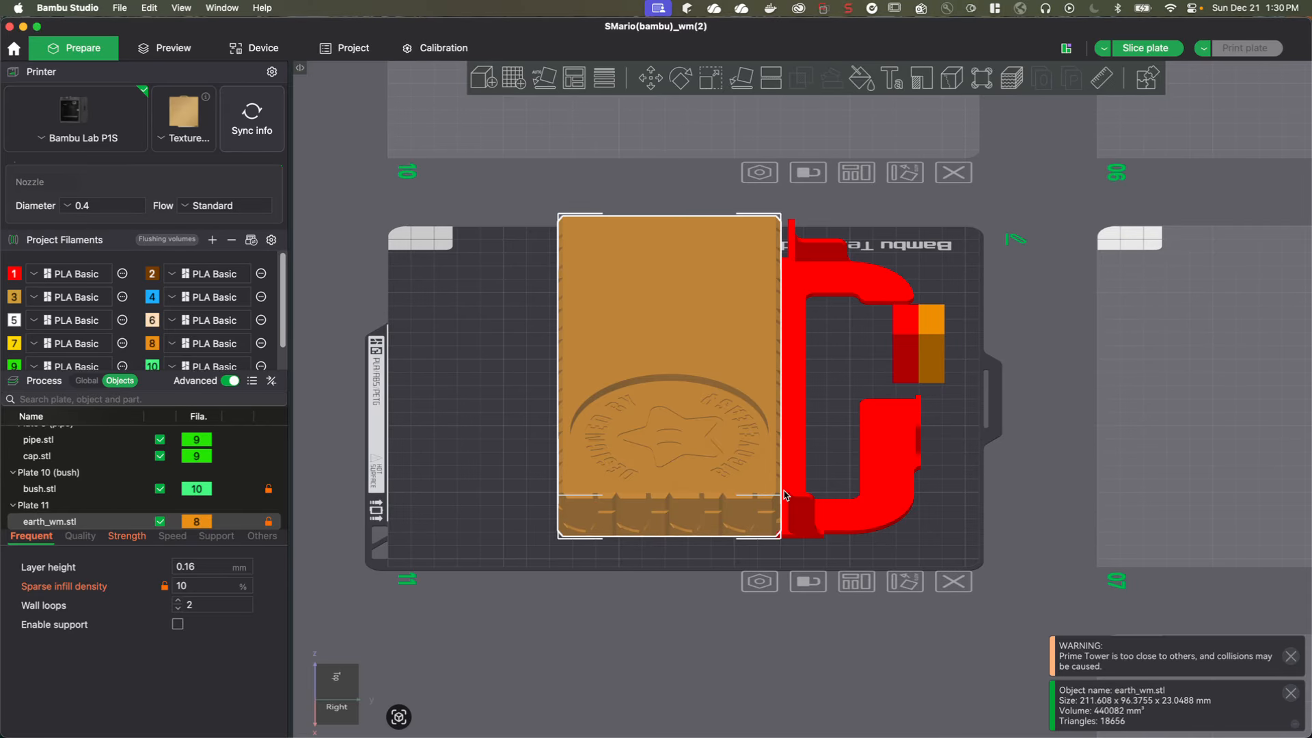
left_click(882, 517)
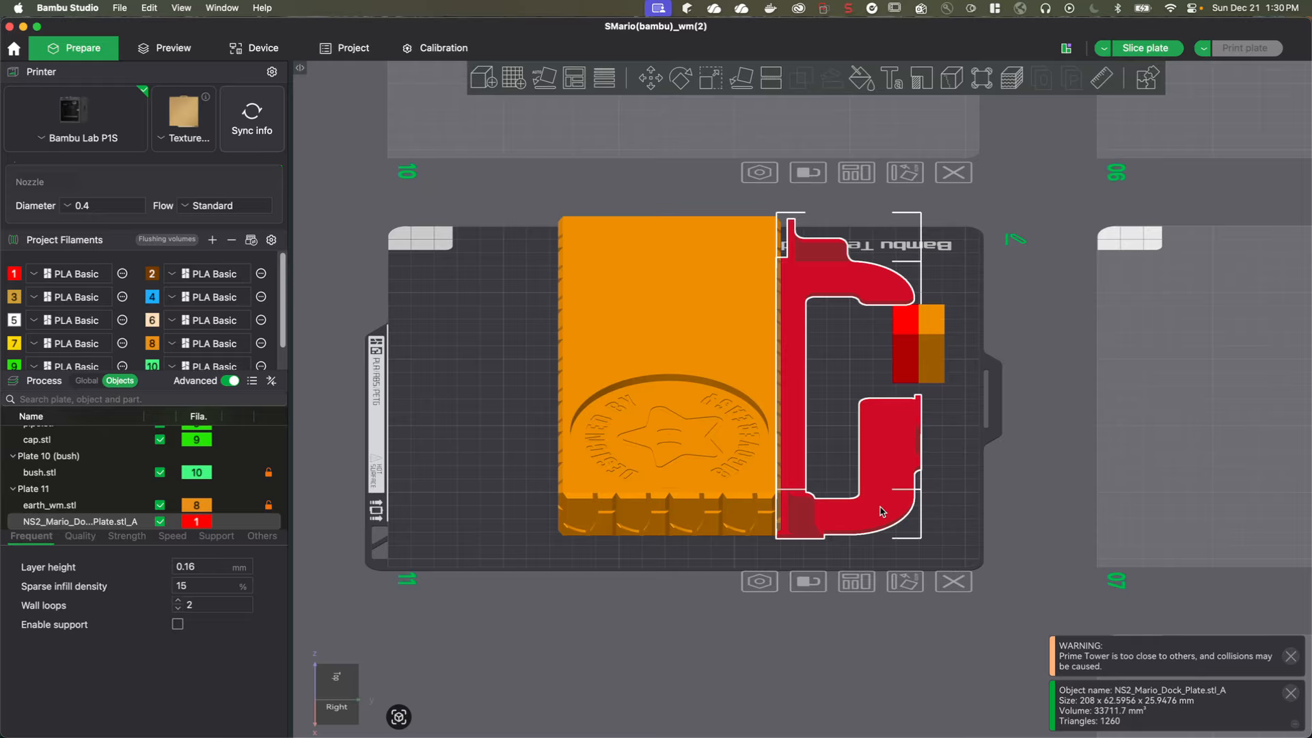
left_click_drag(795, 669, 826, 671)
scroll(1004, 585, "down", 5)
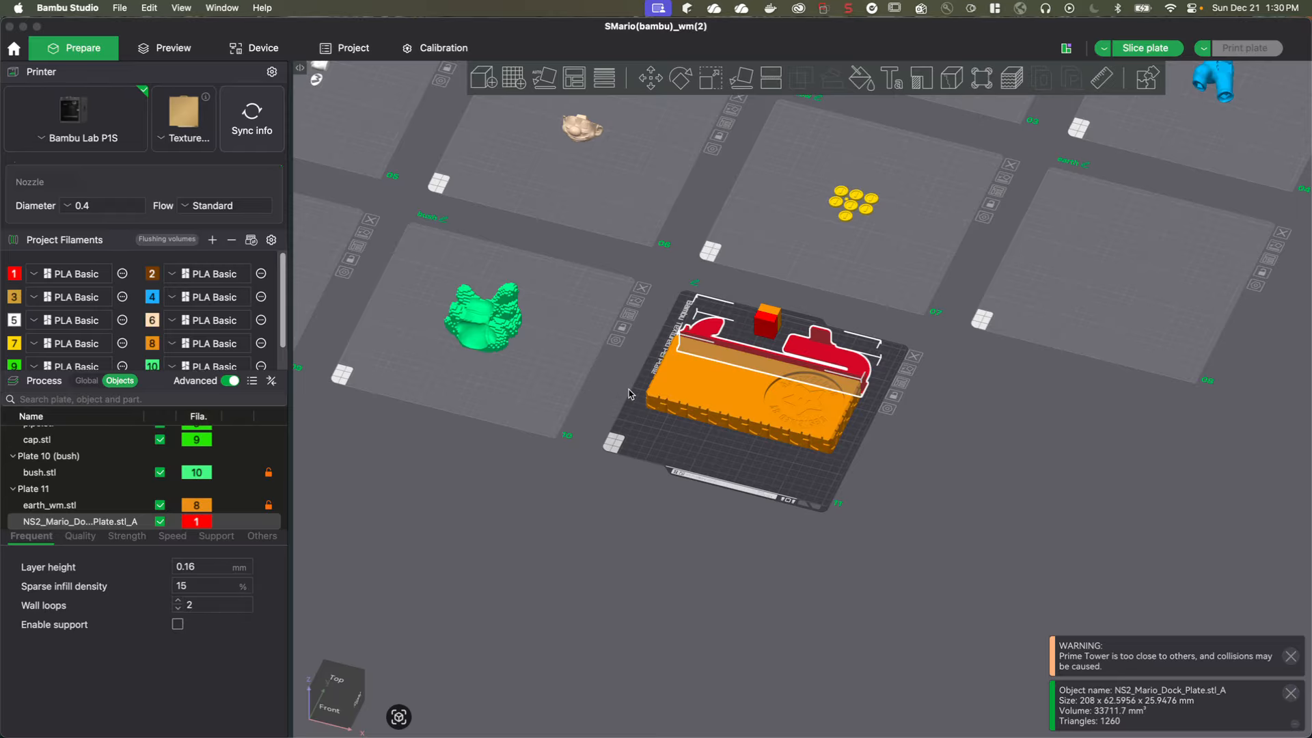
right_click_drag(1018, 388, 1222, 514)
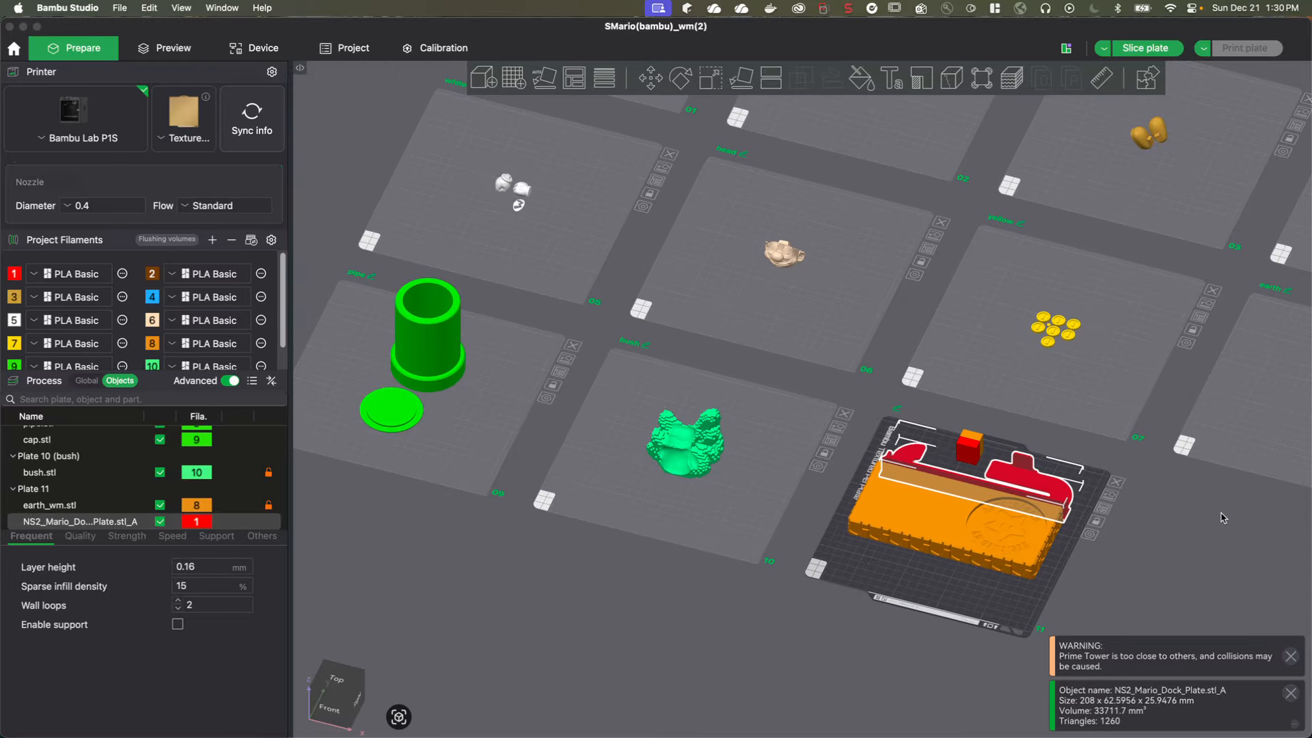
scroll(1167, 544, "up", 5)
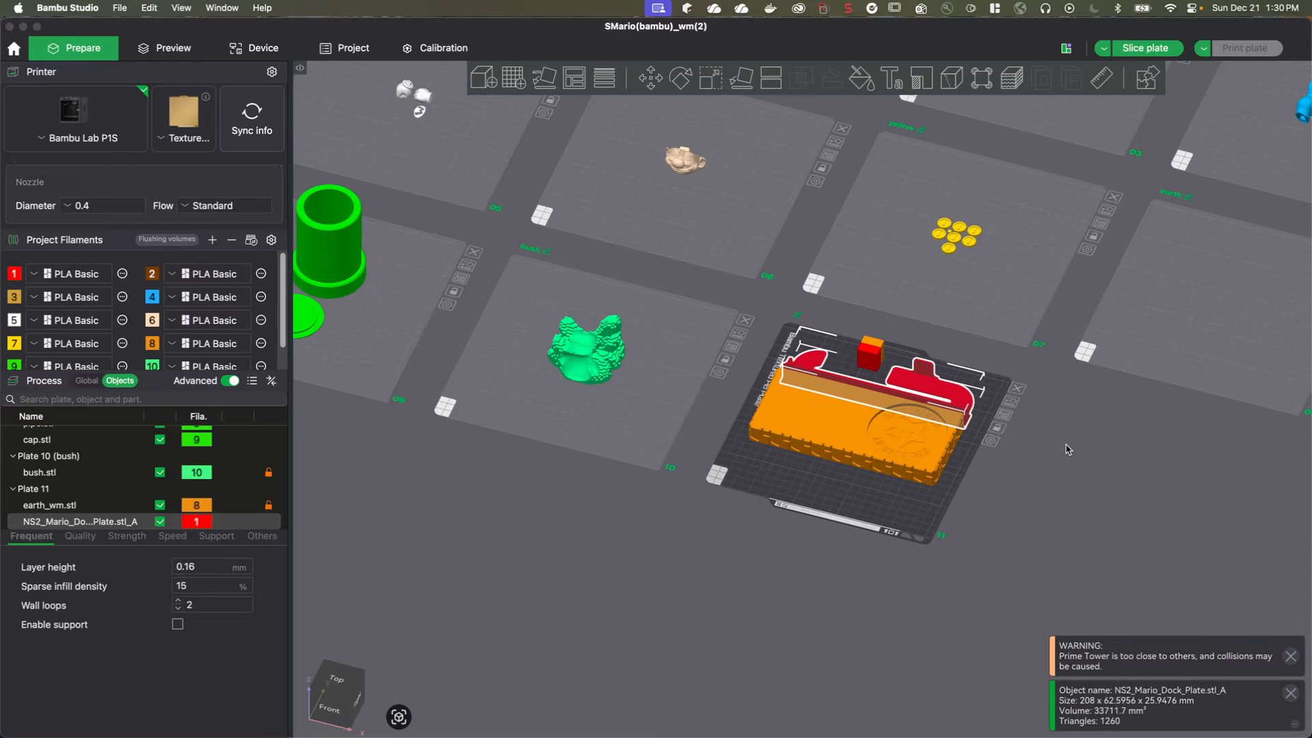
- Check the scale percentage and size of the base, earth_wm.stl
left_click(824, 461)
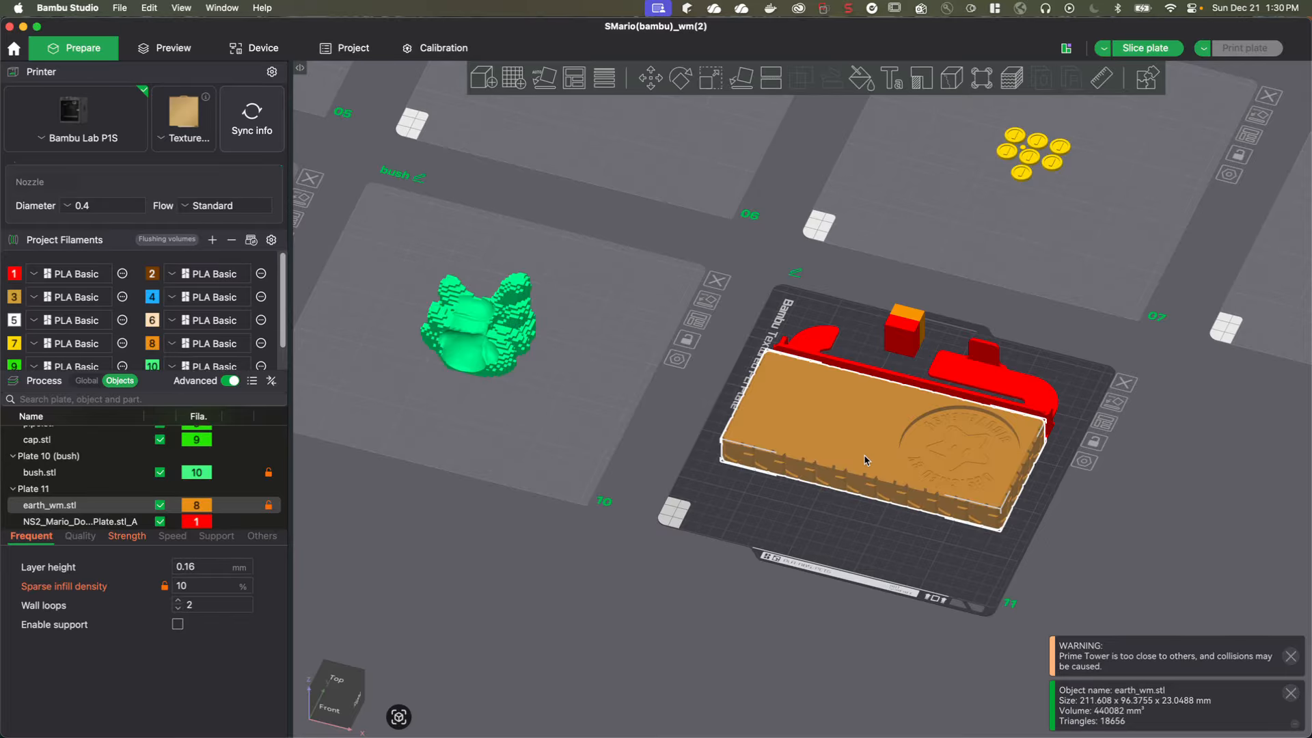
scroll(649, 413, "down", 4)
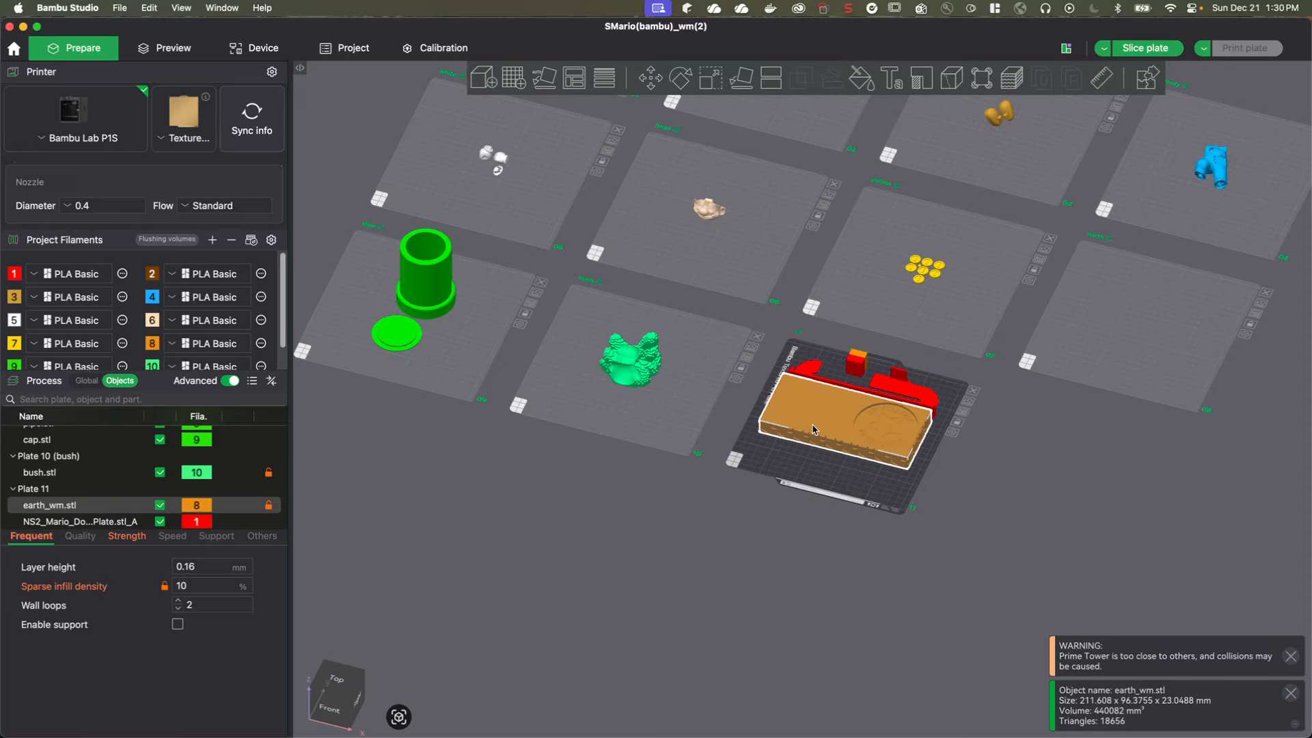
scroll(819, 430, "up", 3)
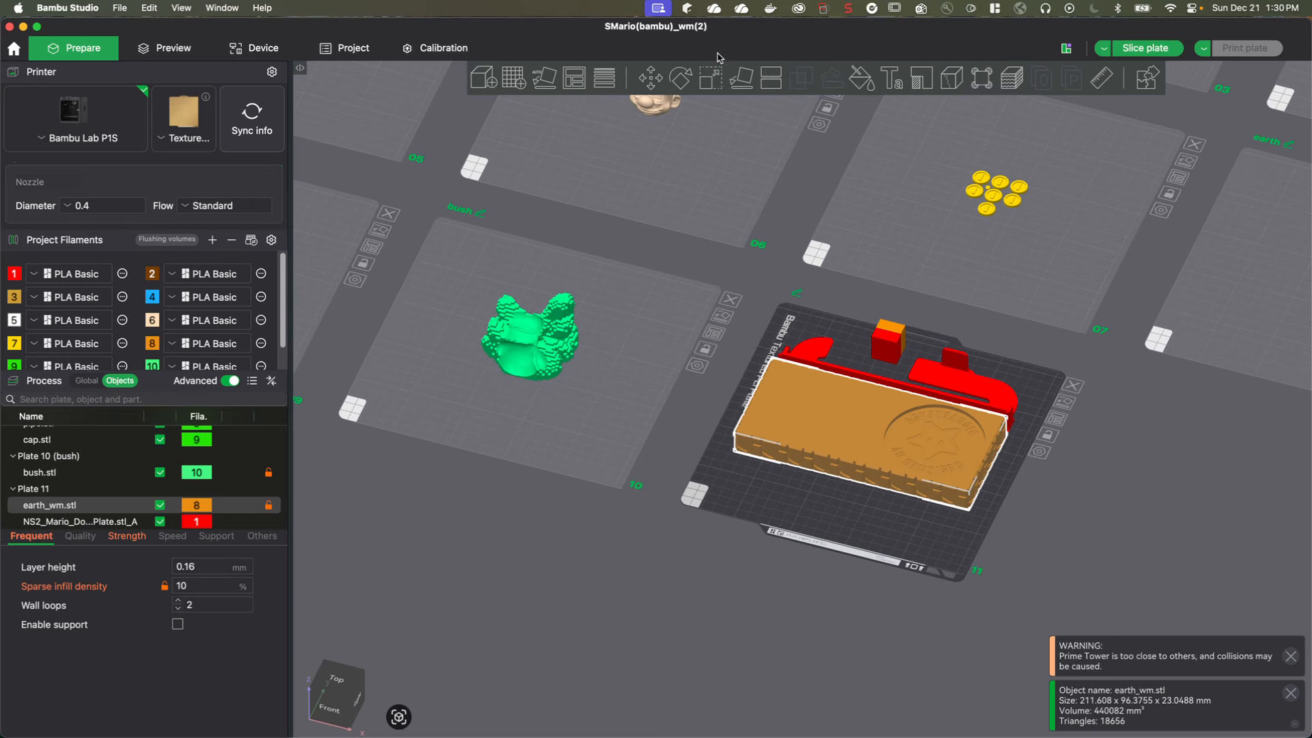
scroll(1119, 415, "up", 2)
scroll(1119, 416, "up", 1)
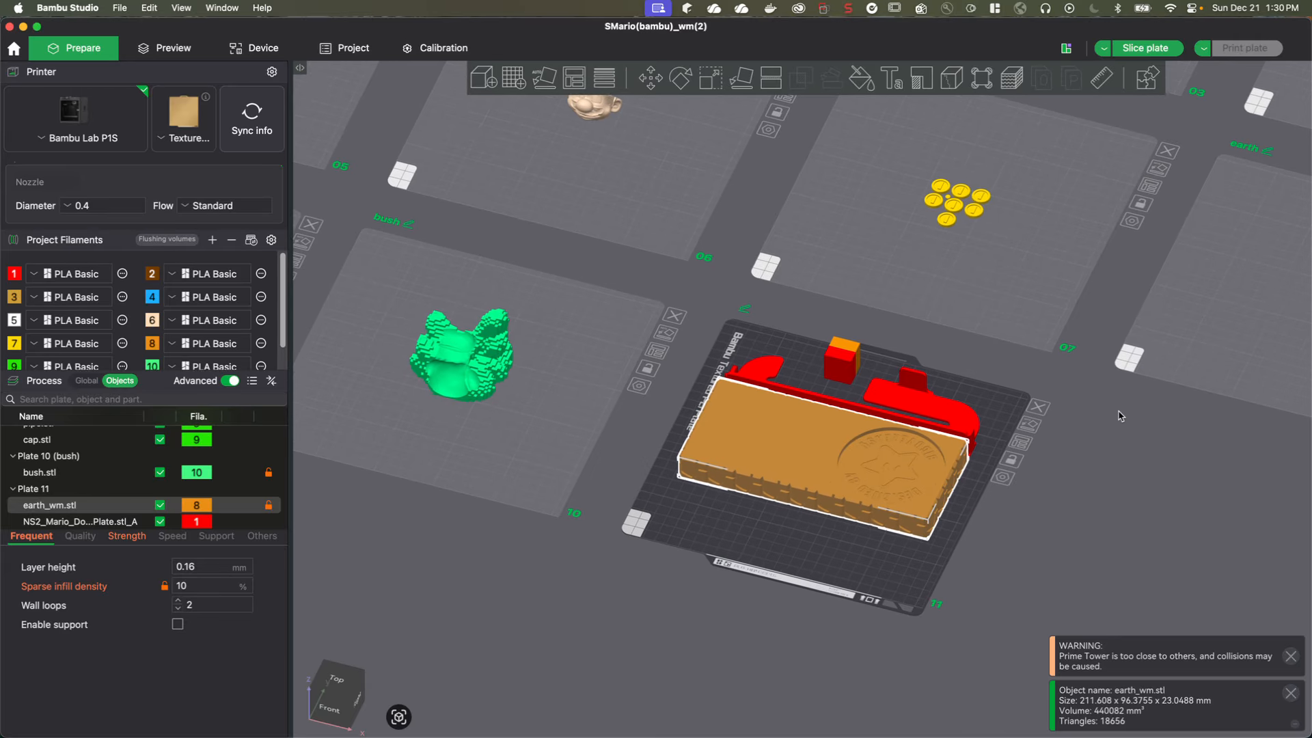
left_click(707, 81)
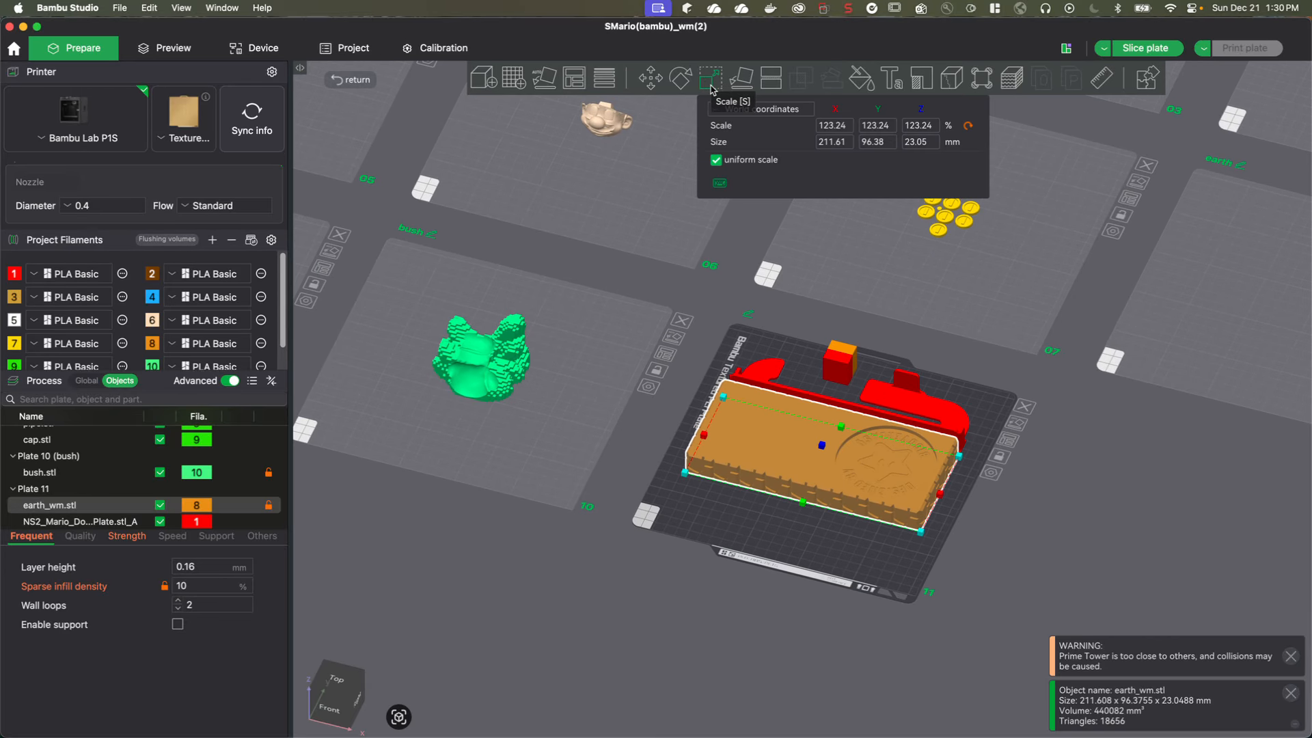
left_click(828, 144)
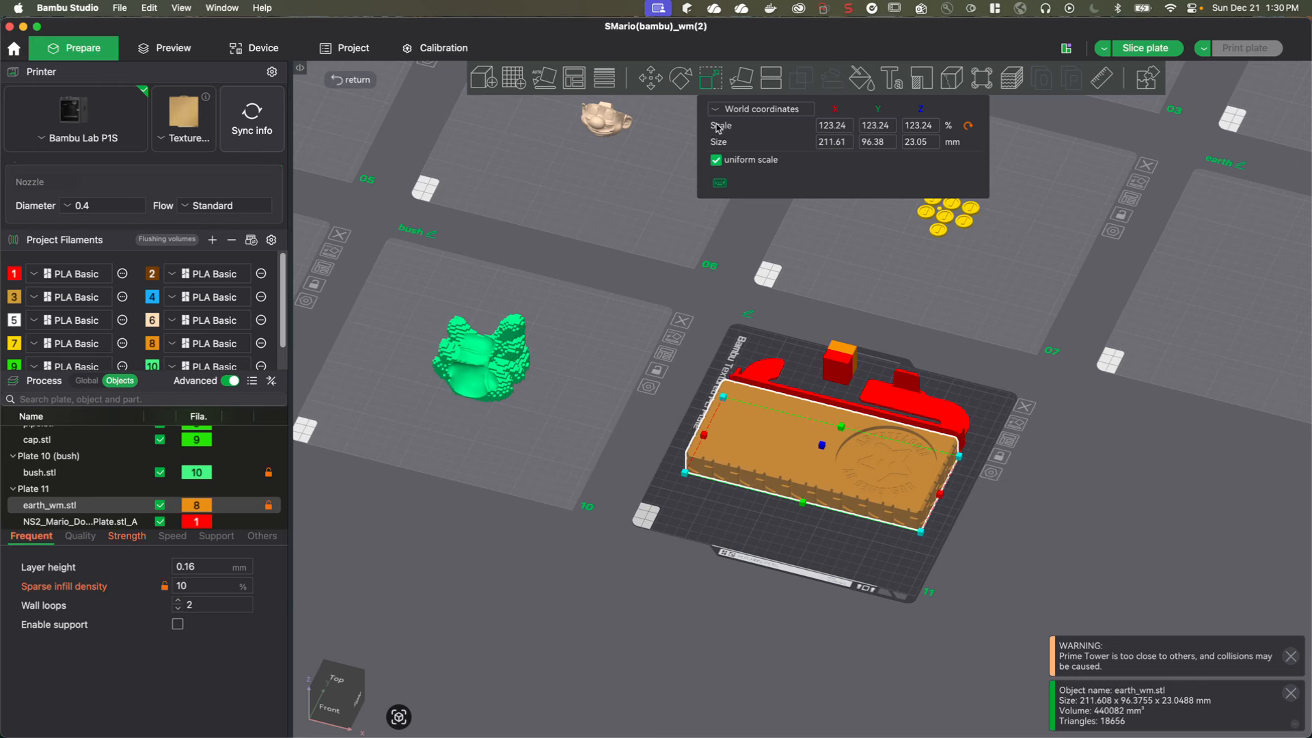
left_click(832, 130)
- Copy the 123.24% scale value from bush.stl and close its scale settings
left_click(469, 370)
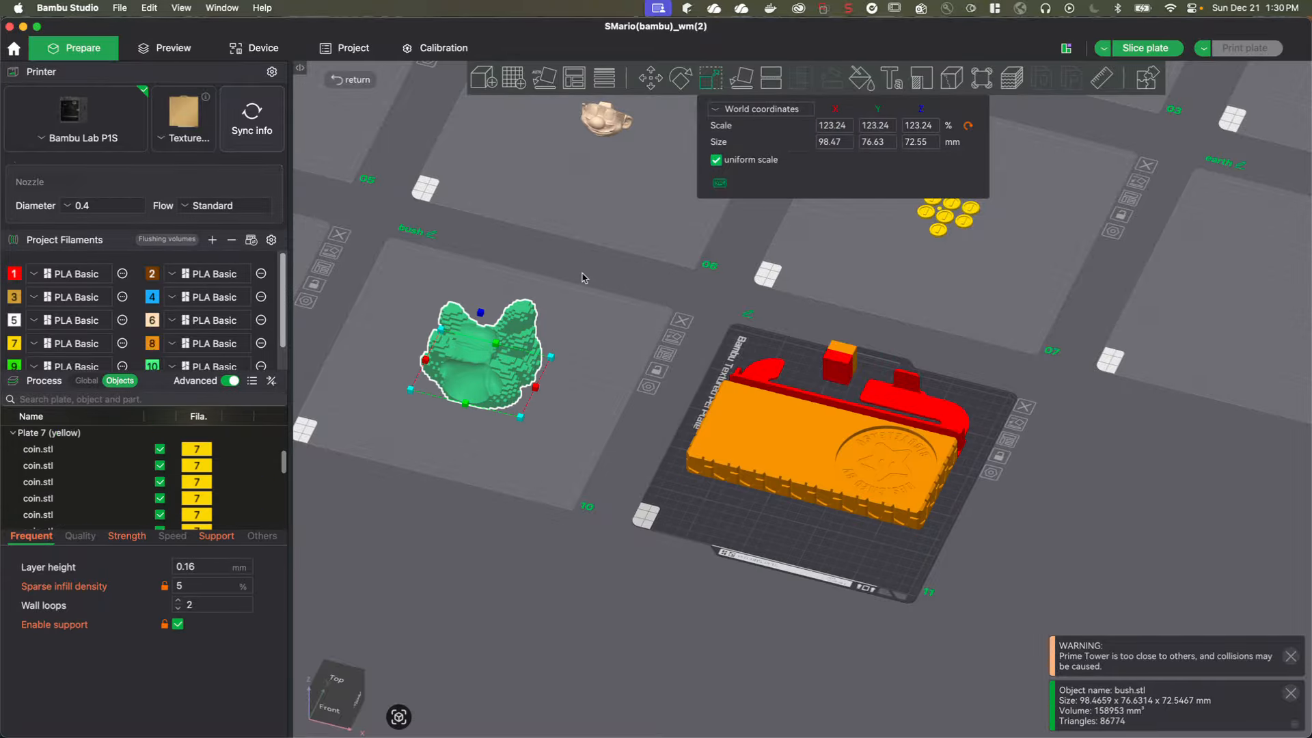
right_click_drag(582, 275, 783, 291)
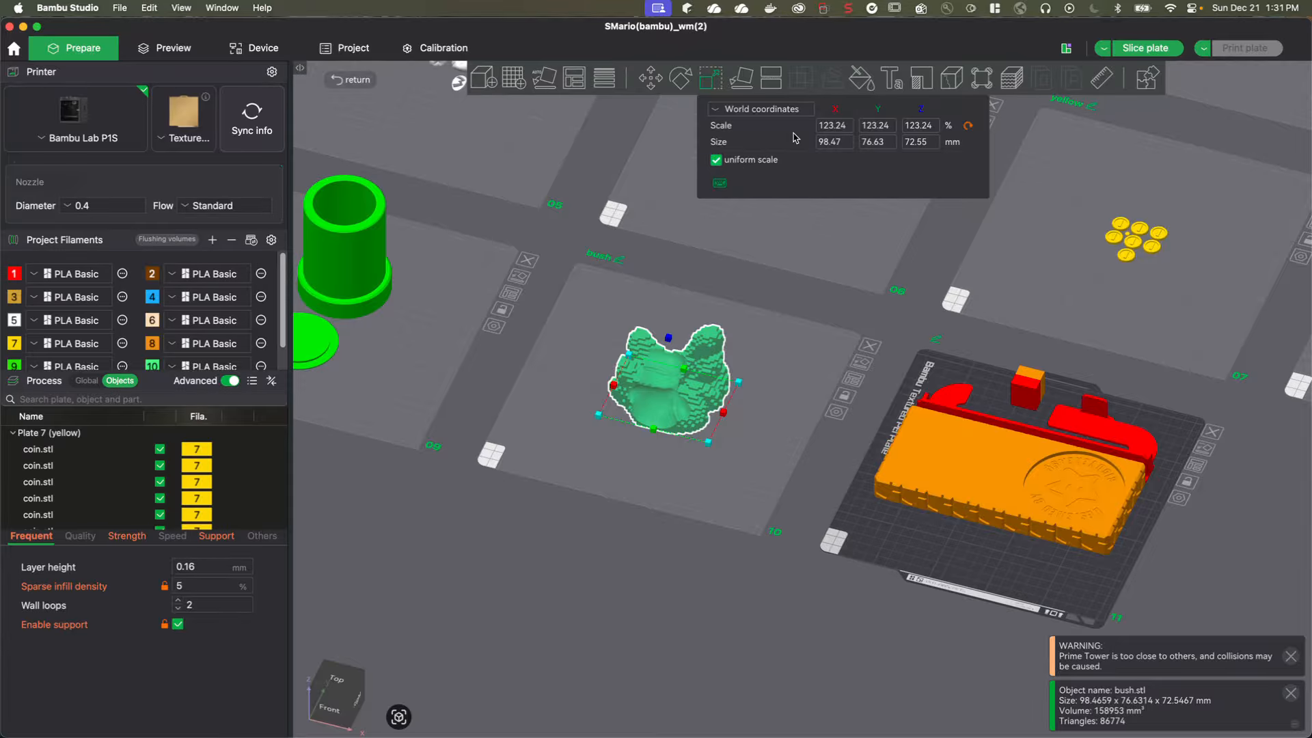
left_click(831, 129)
key("super+c")
left_click(716, 82)
- Scale pipe.stl uniformly to 123.24%, using the copied value
left_click(345, 253)
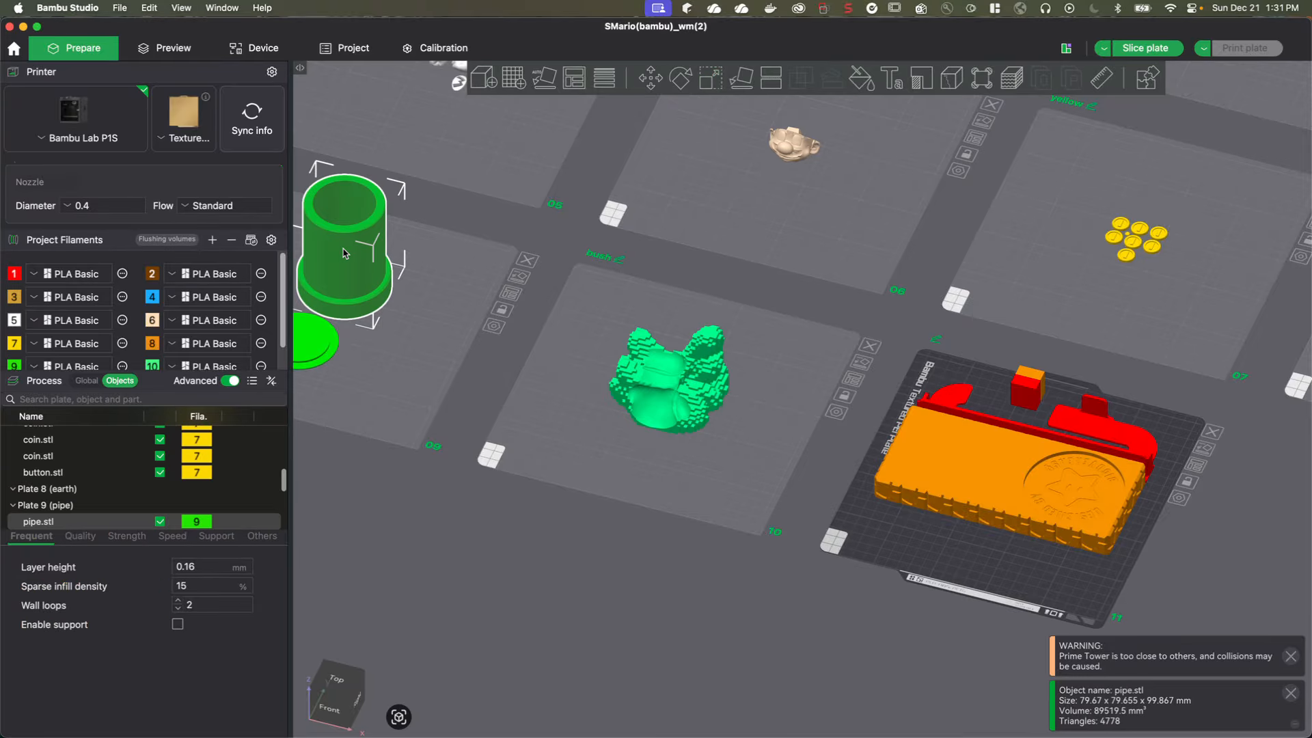
left_click(711, 77)
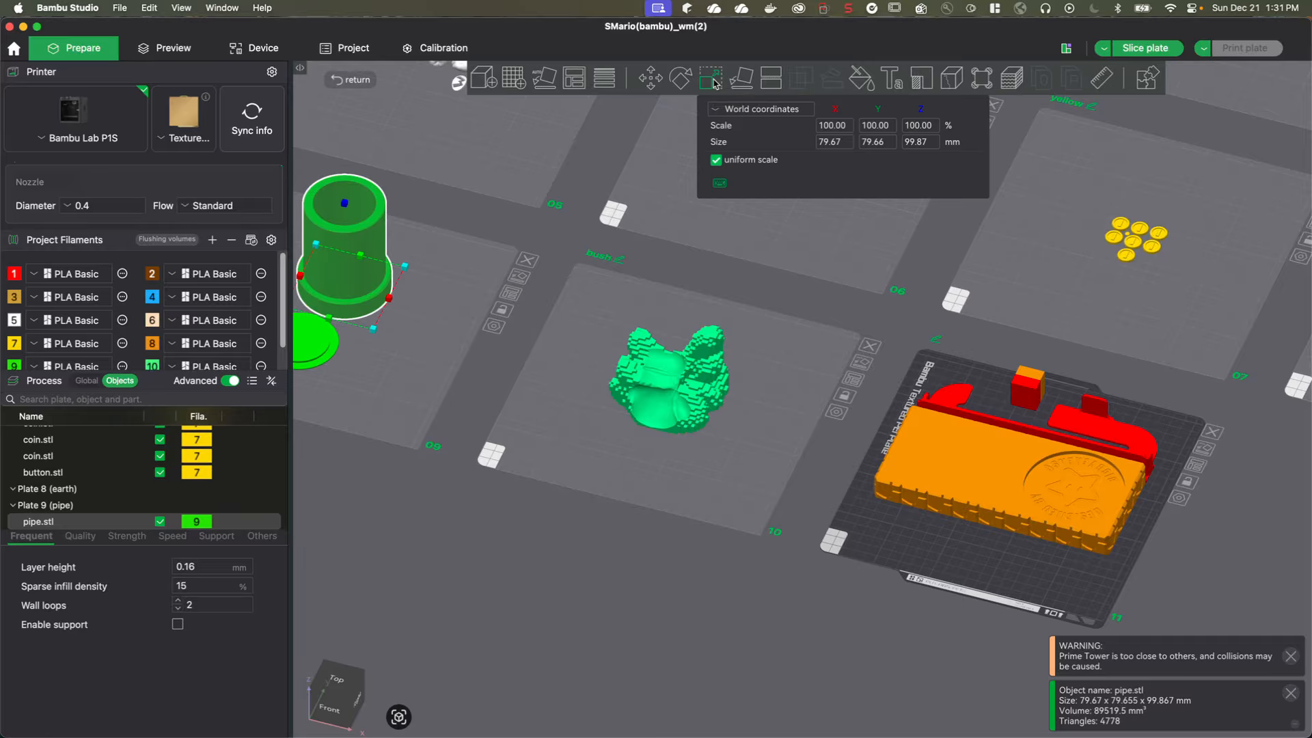
left_click(829, 134)
key("super+v")
left_click(886, 129)
key("super+v")
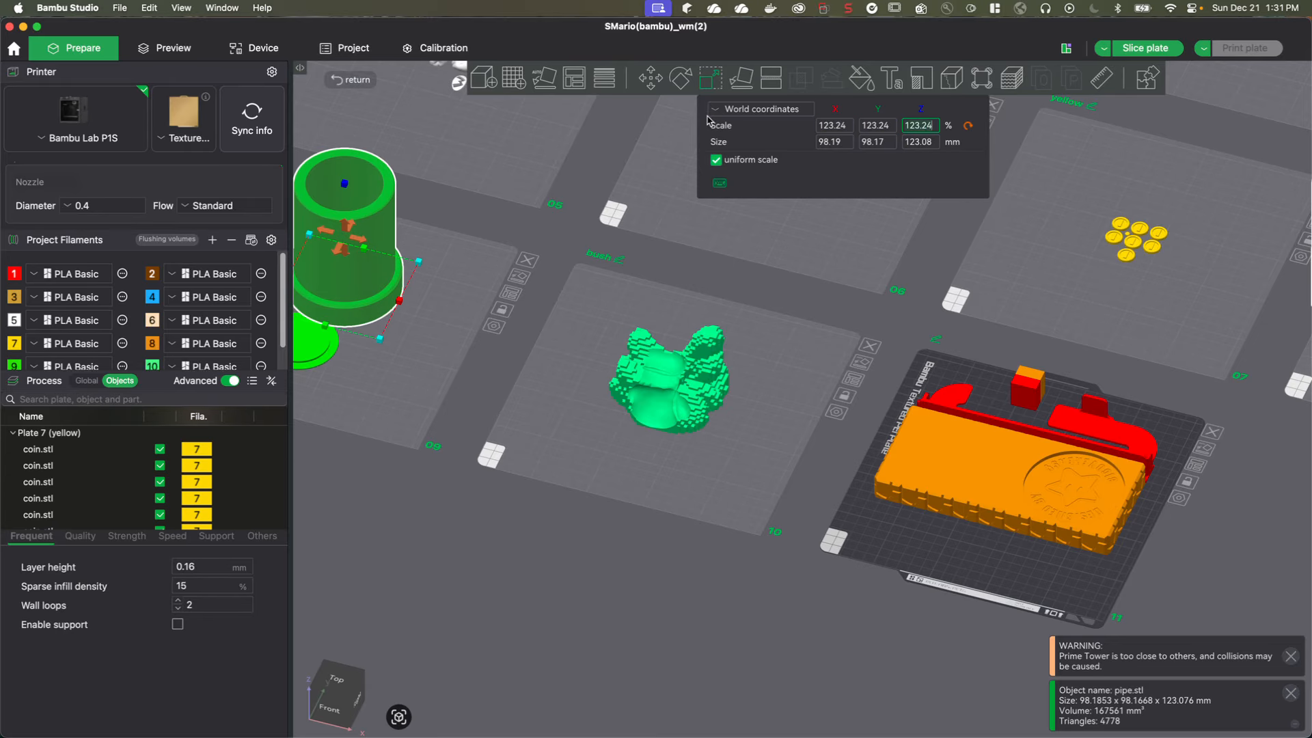
- Close the pipe's scale settings and move cap.stl clear of the enlarged pipe on plate 9
left_click(711, 77)
middle_click_drag(370, 468, 630, 496)
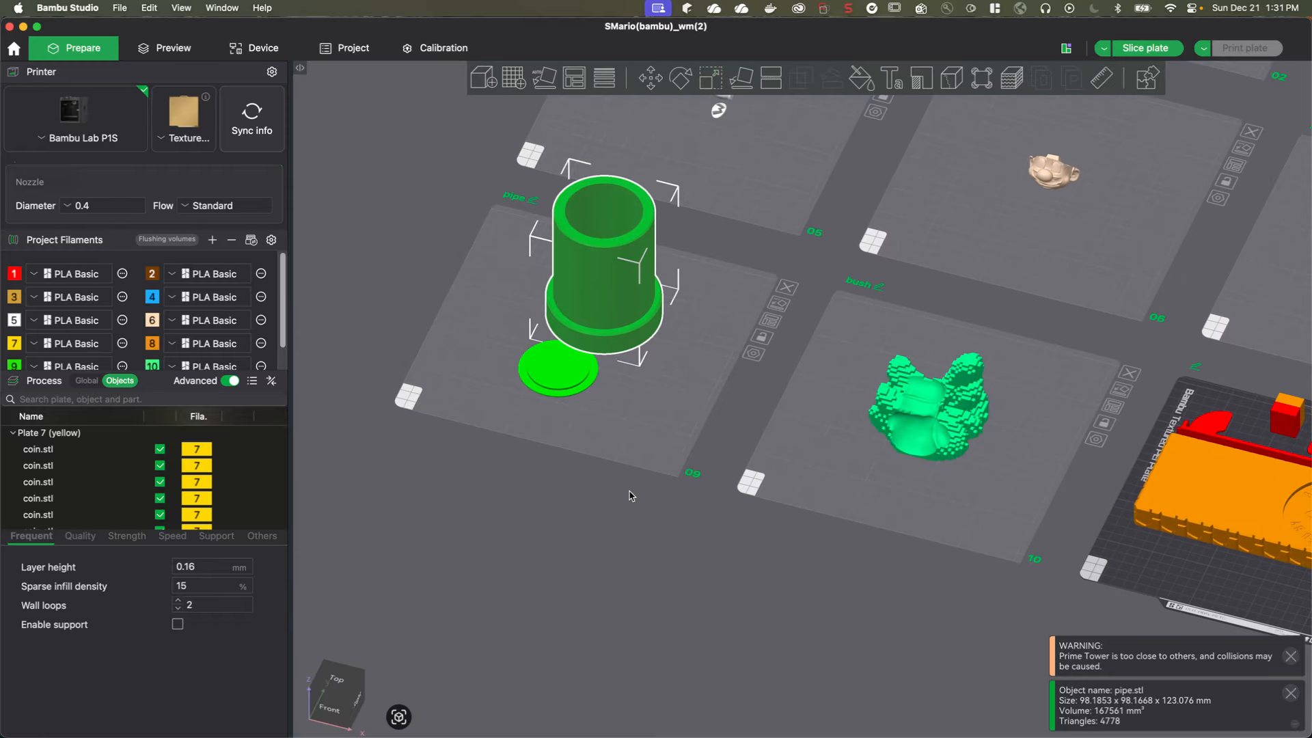
left_click_drag(566, 380, 599, 406)
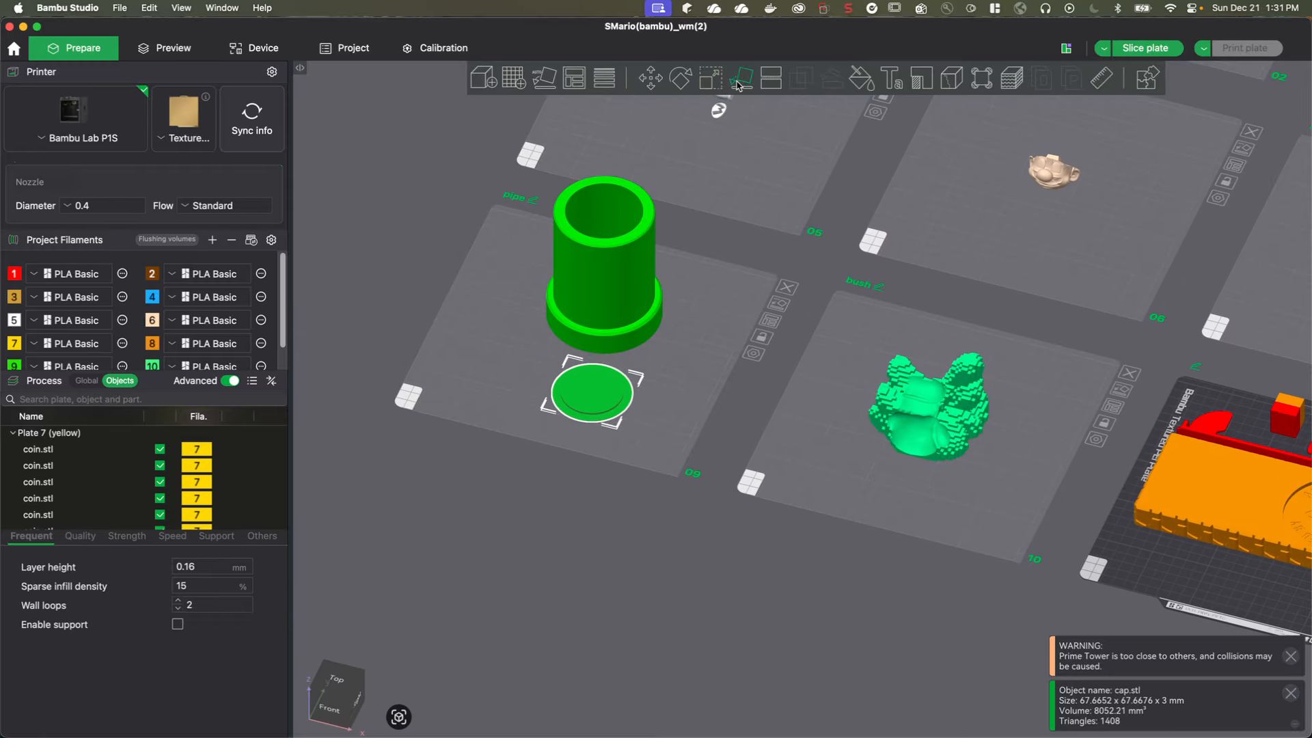
- Scale cap.stl uniformly to 123.24%, using the copied value, and close the scale settings
left_click(712, 83)
double_click(843, 125)
key("super+v")
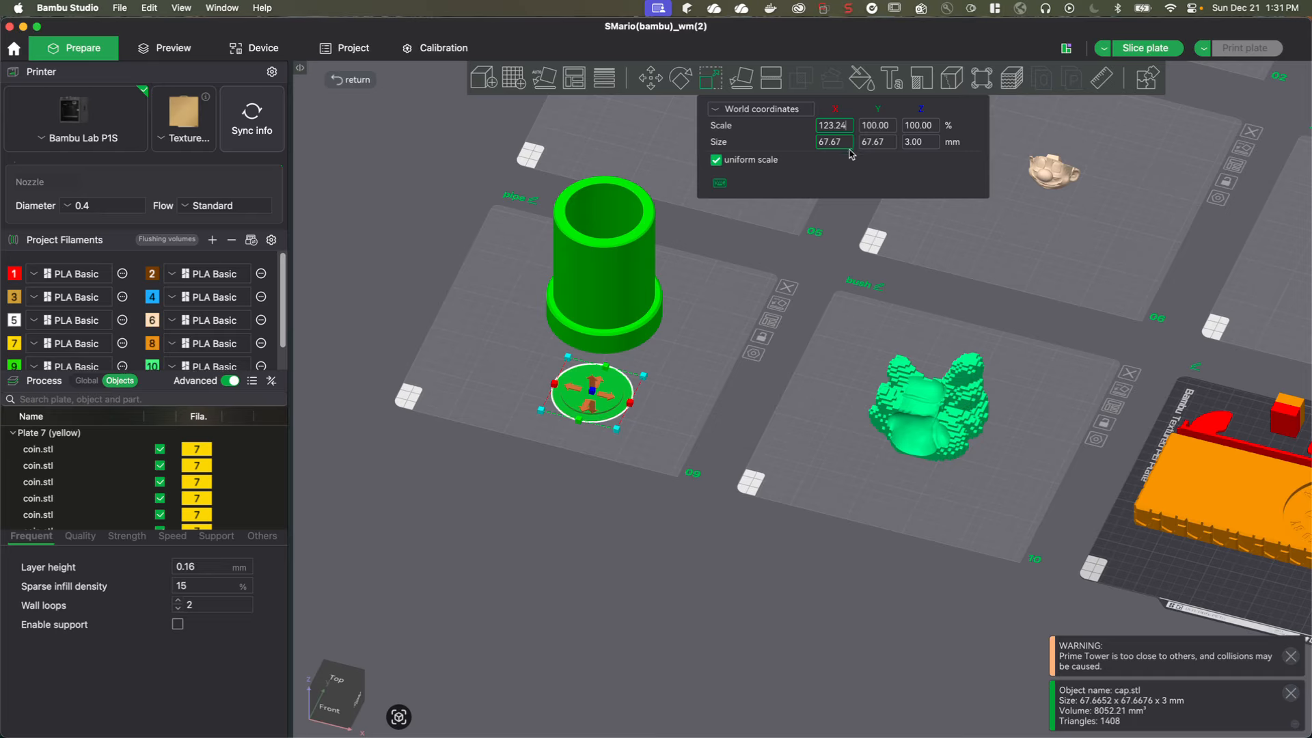
left_click(872, 162)
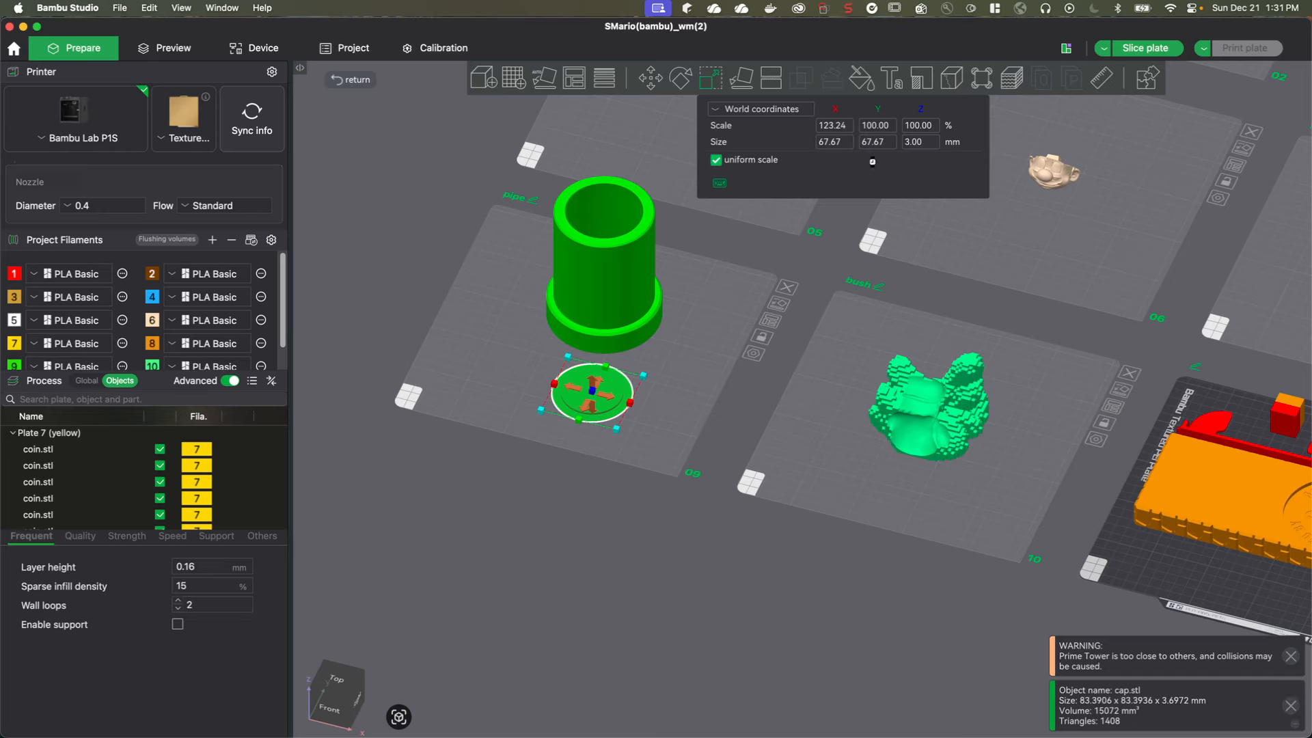
left_click(940, 412)
left_click(712, 79)
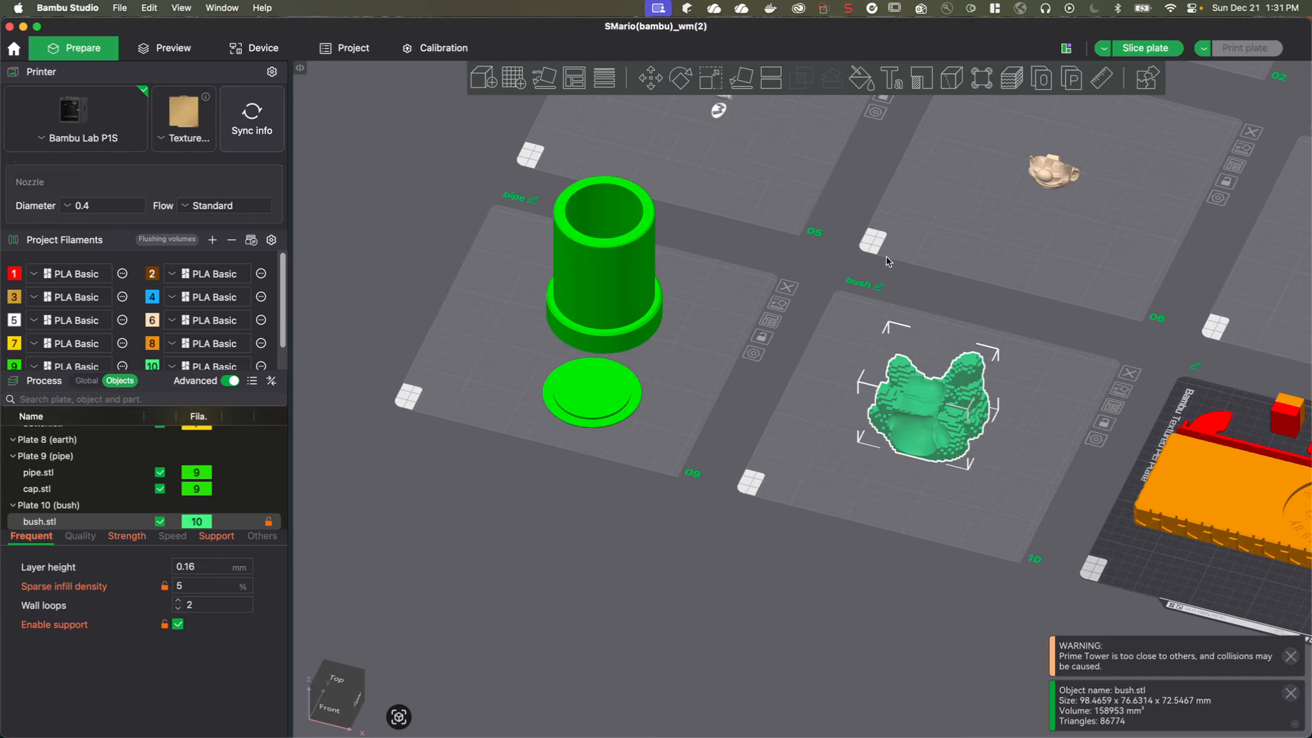
- Select all parts on plates 1 to 7 together and scale them uniformly to 123.24%
scroll(844, 266, "down", 6)
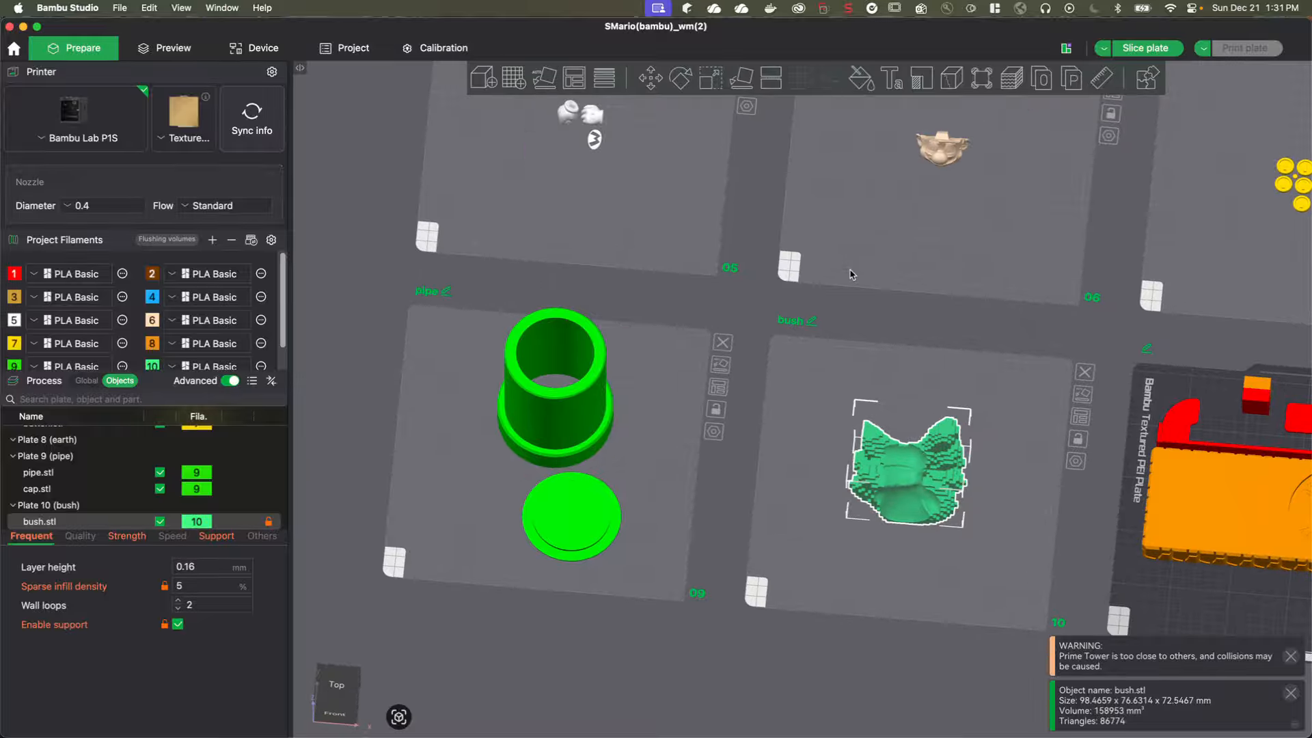
scroll(1154, 317, "down", 3)
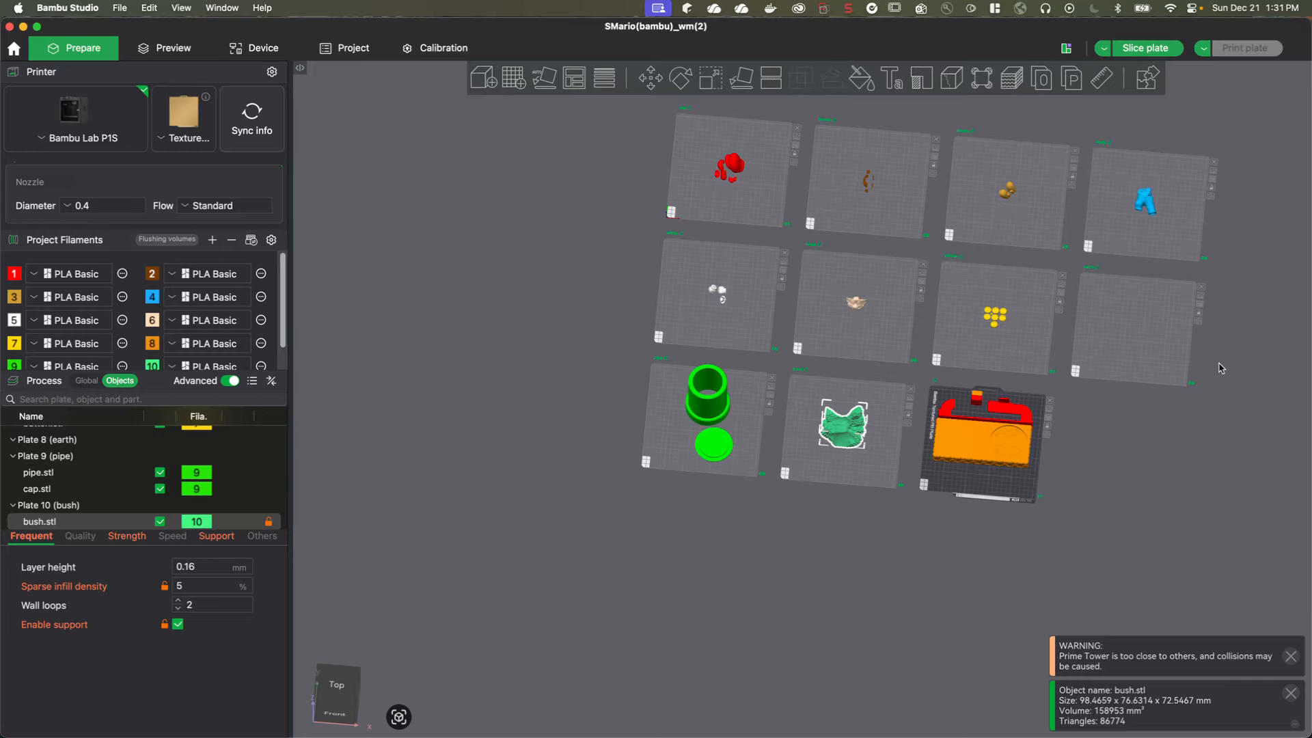
left_click_drag(929, 232, 693, 121)
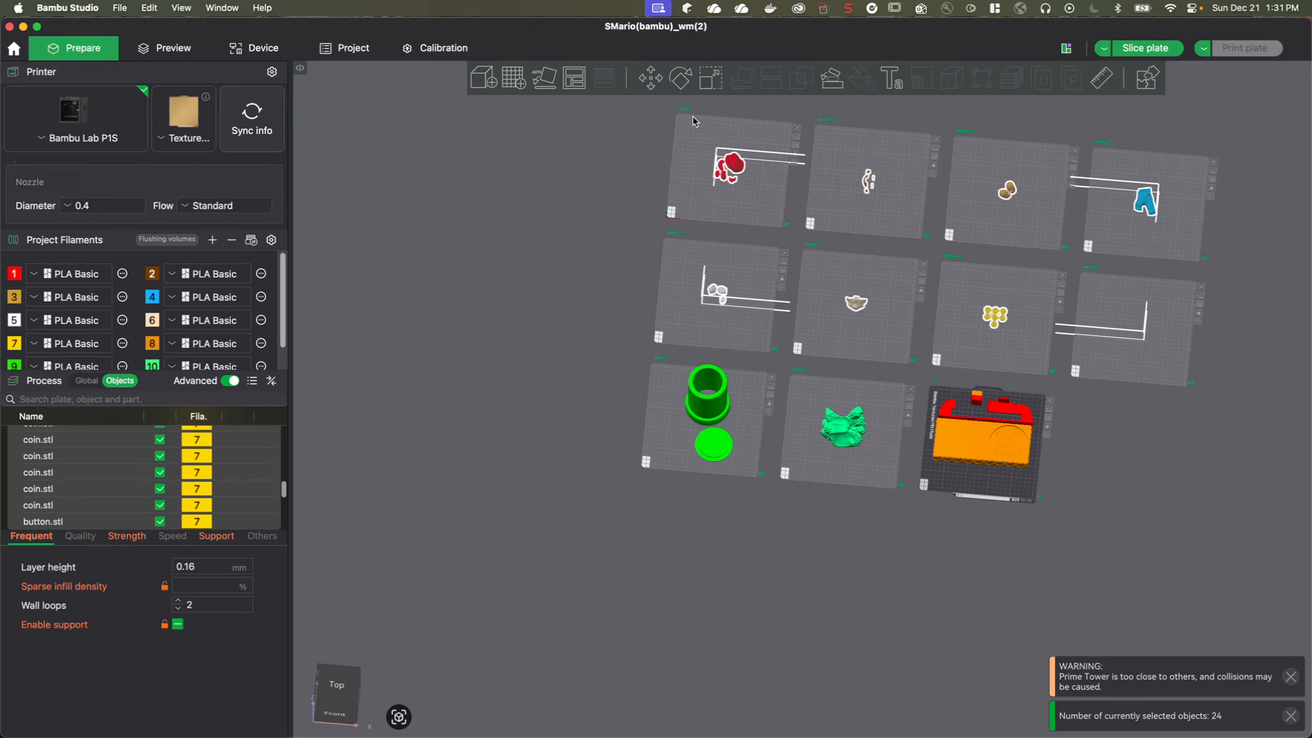
left_click(711, 78)
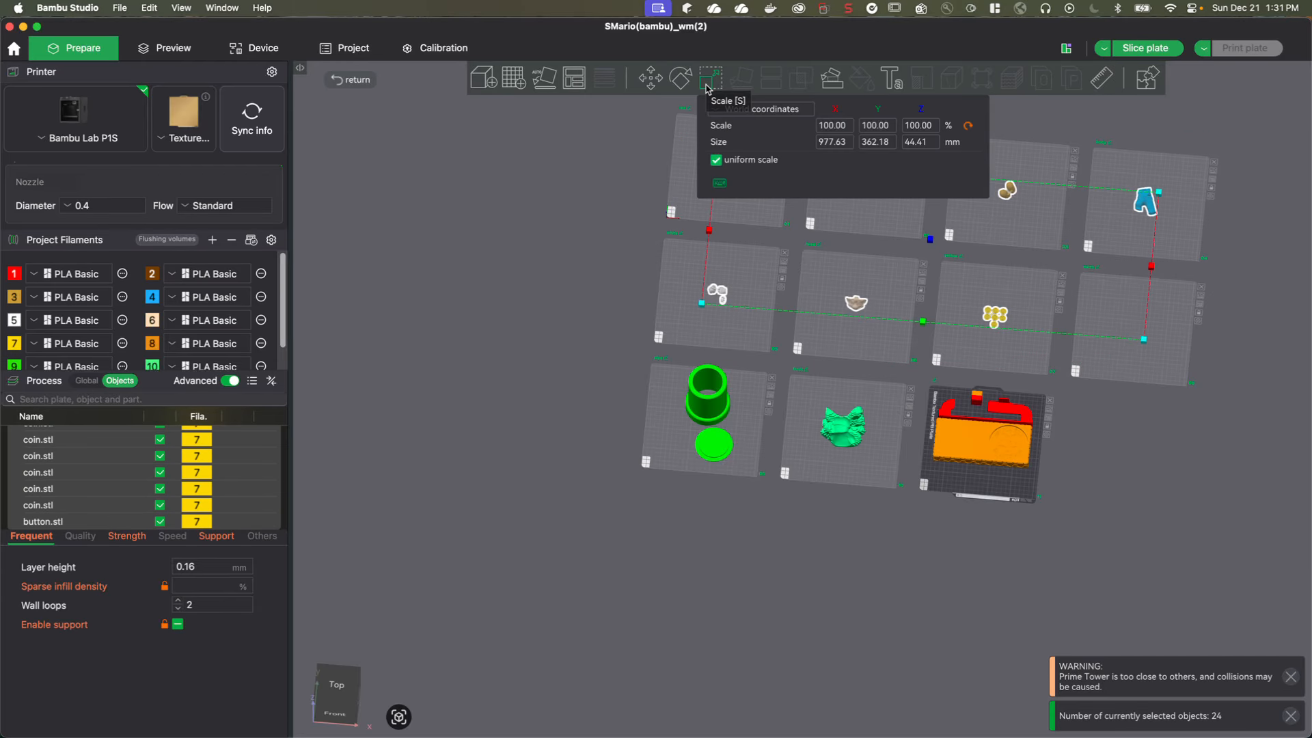
left_click(845, 130)
type("123.24")
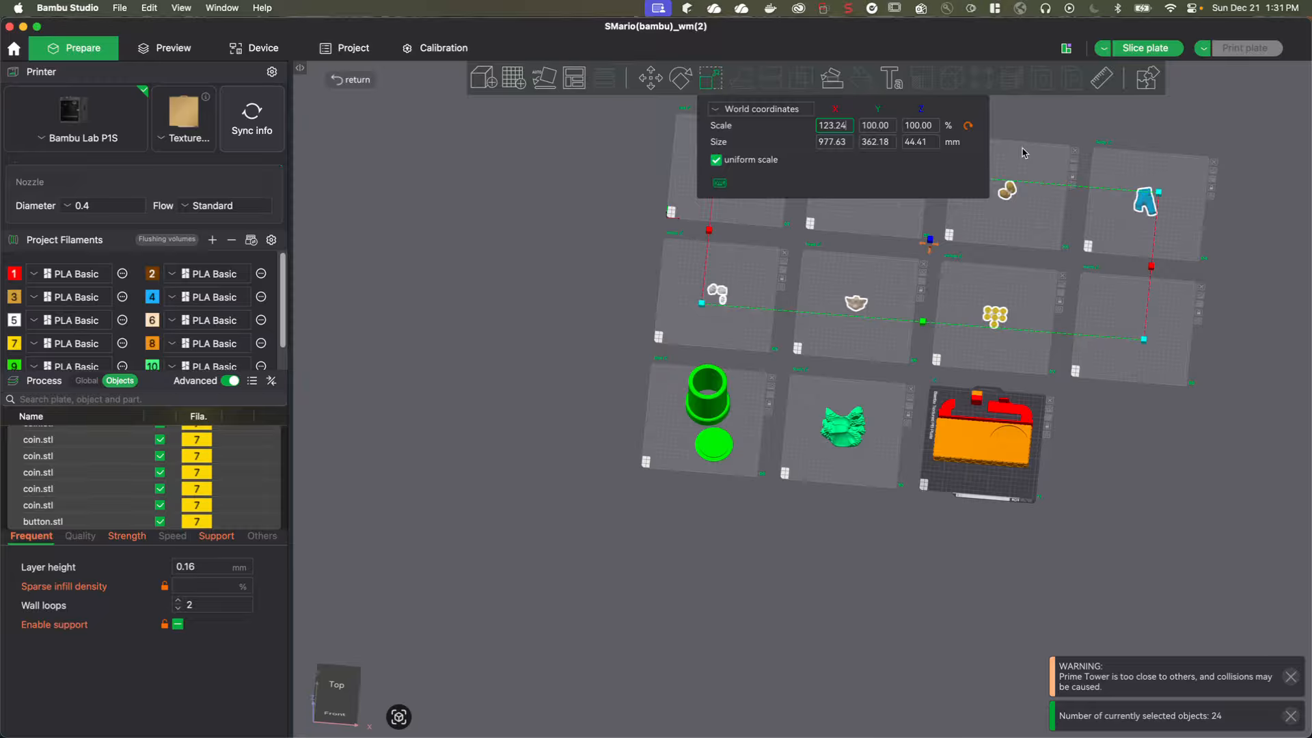
left_click(878, 127)
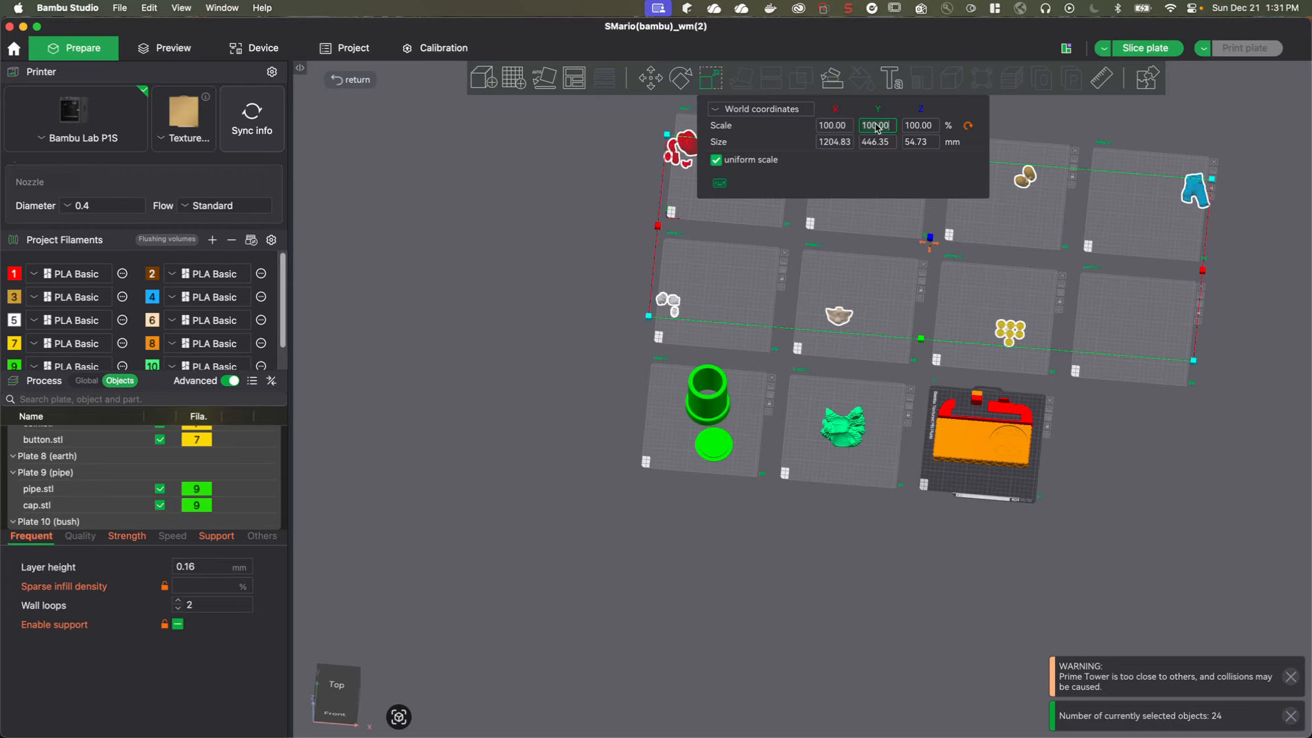
left_click(712, 86)
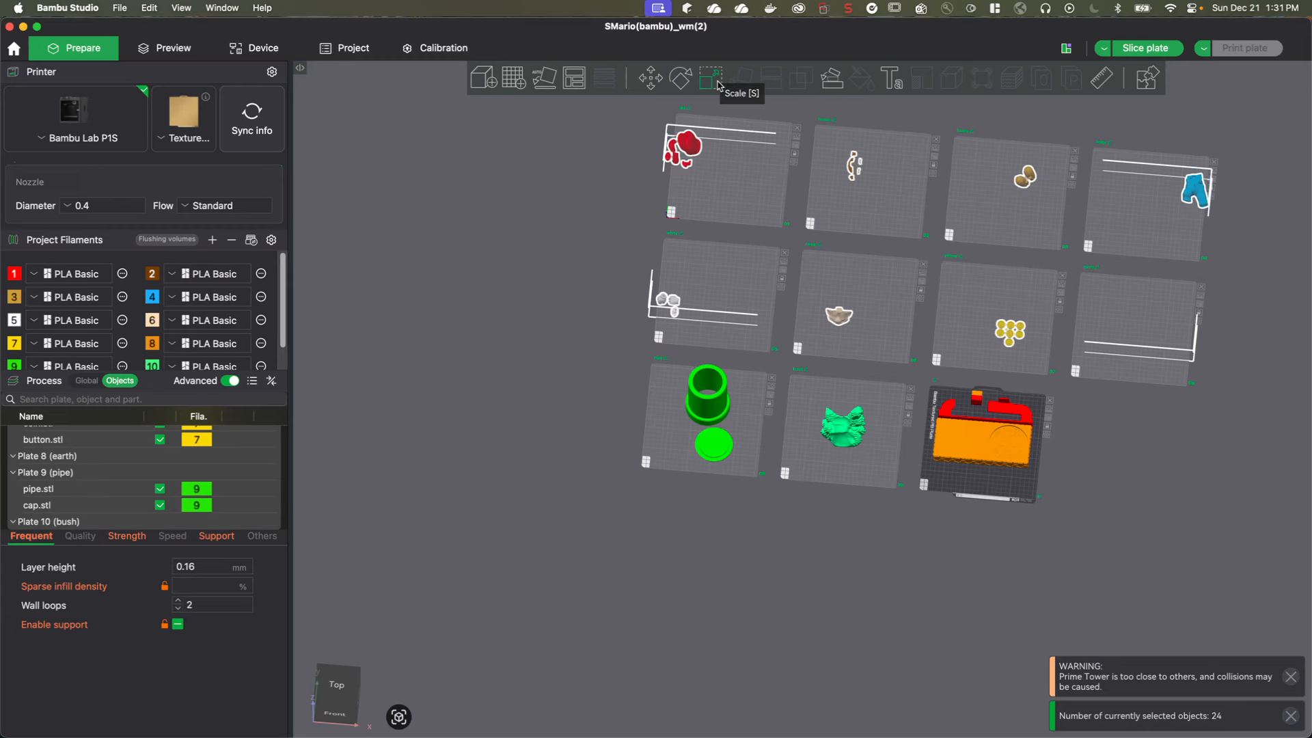
left_click(607, 152)
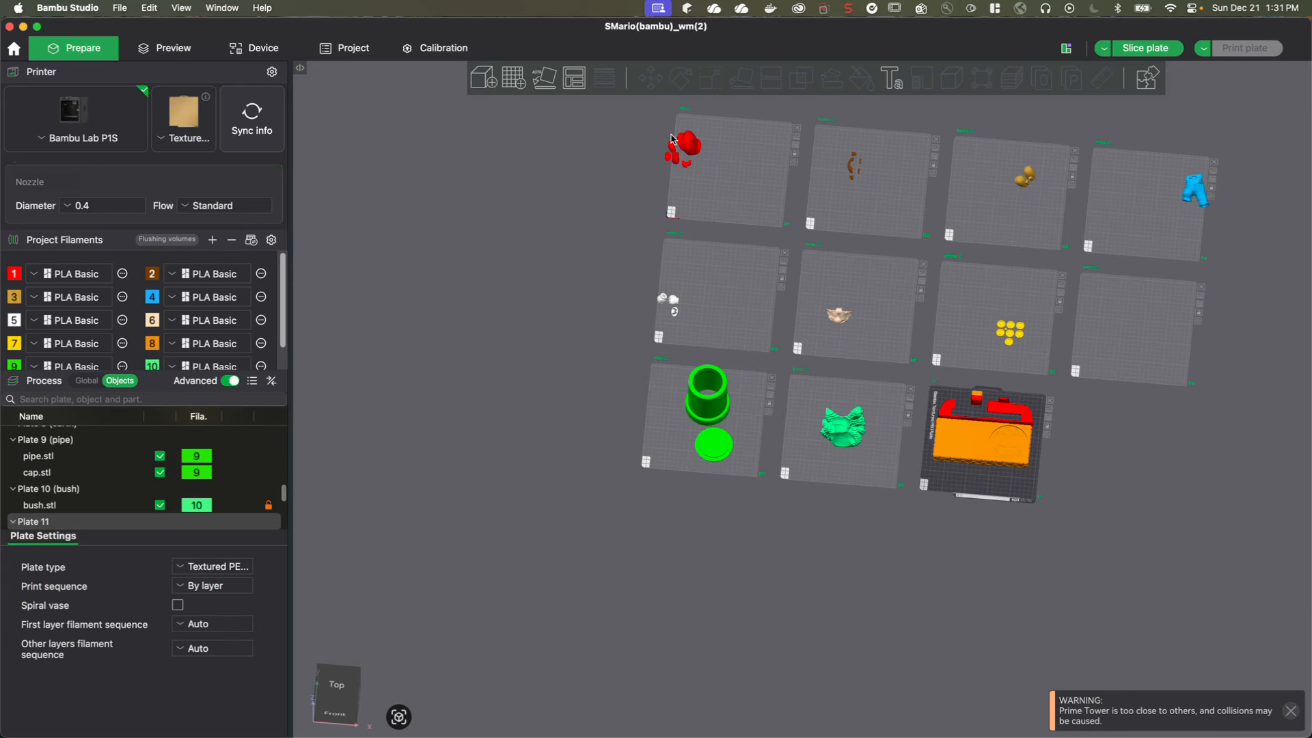
- Move the red parts, the white parts and body.stl back towards the middle of plates 1, 5 and 4
left_click(695, 143)
left_click_drag(660, 149, 732, 159, "shift")
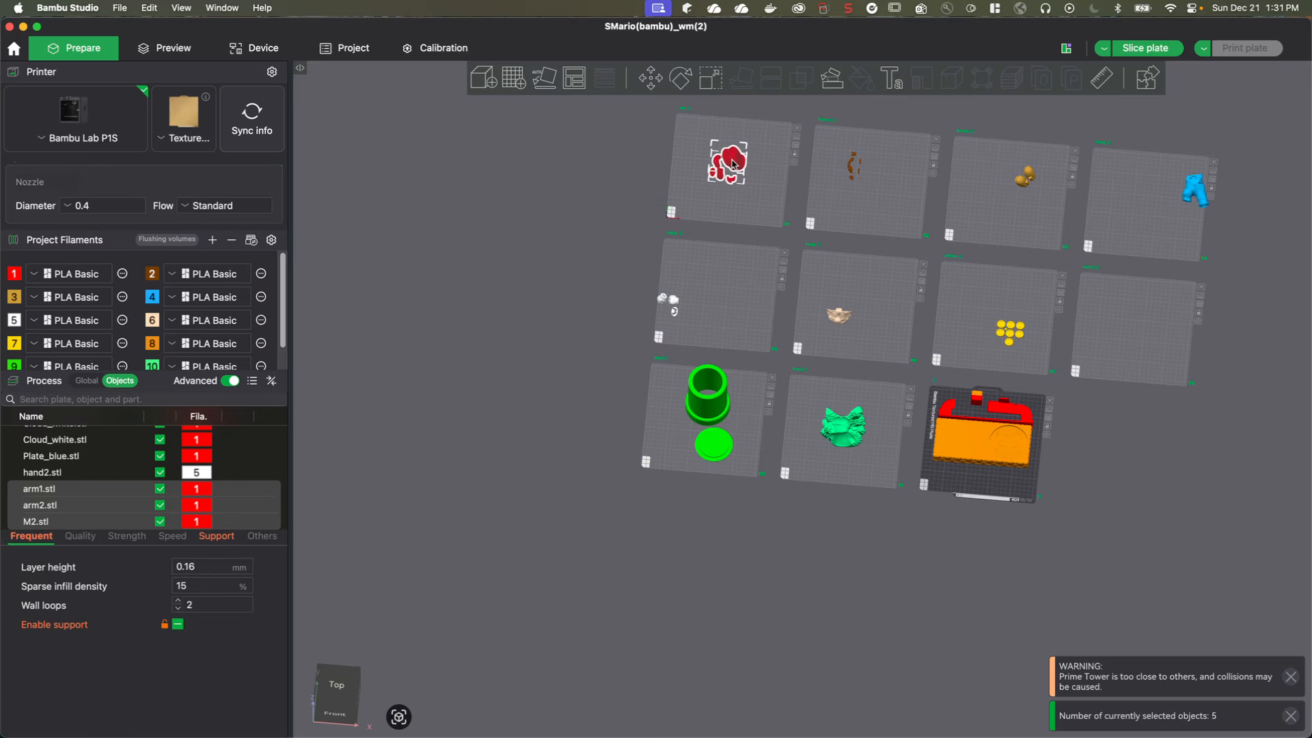
left_click_drag(622, 284, 720, 304, "shift")
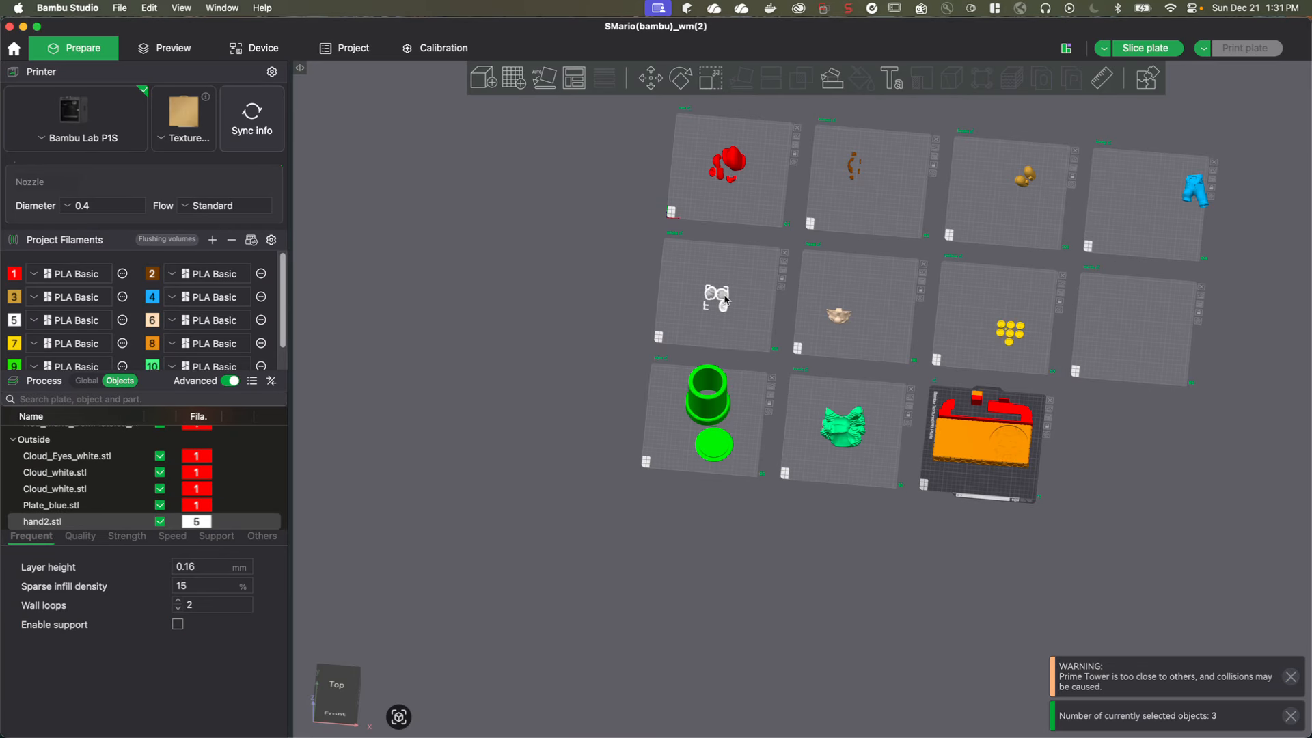
left_click_drag(1202, 193, 1172, 200)
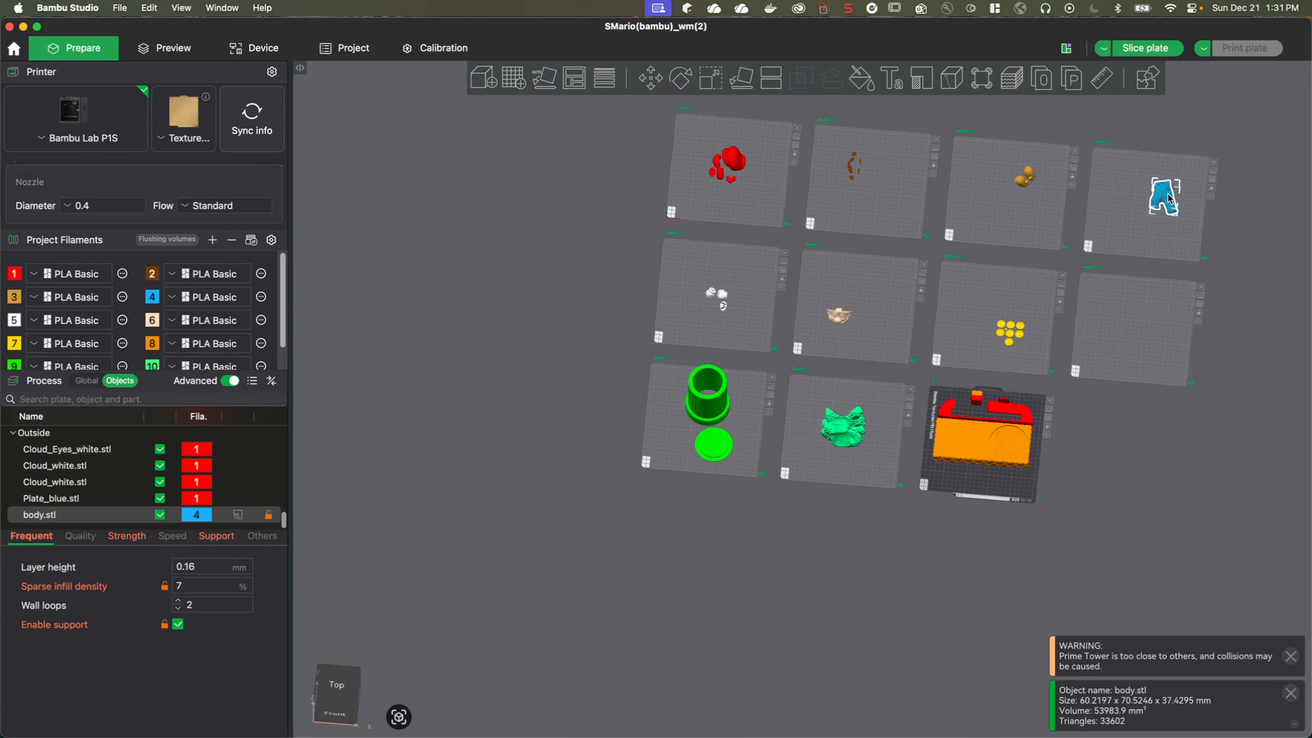
- Move Plate_blue.stl from outside the build plates onto the empty plate 8
left_click(1156, 330)
scroll(1229, 347, "down", 5)
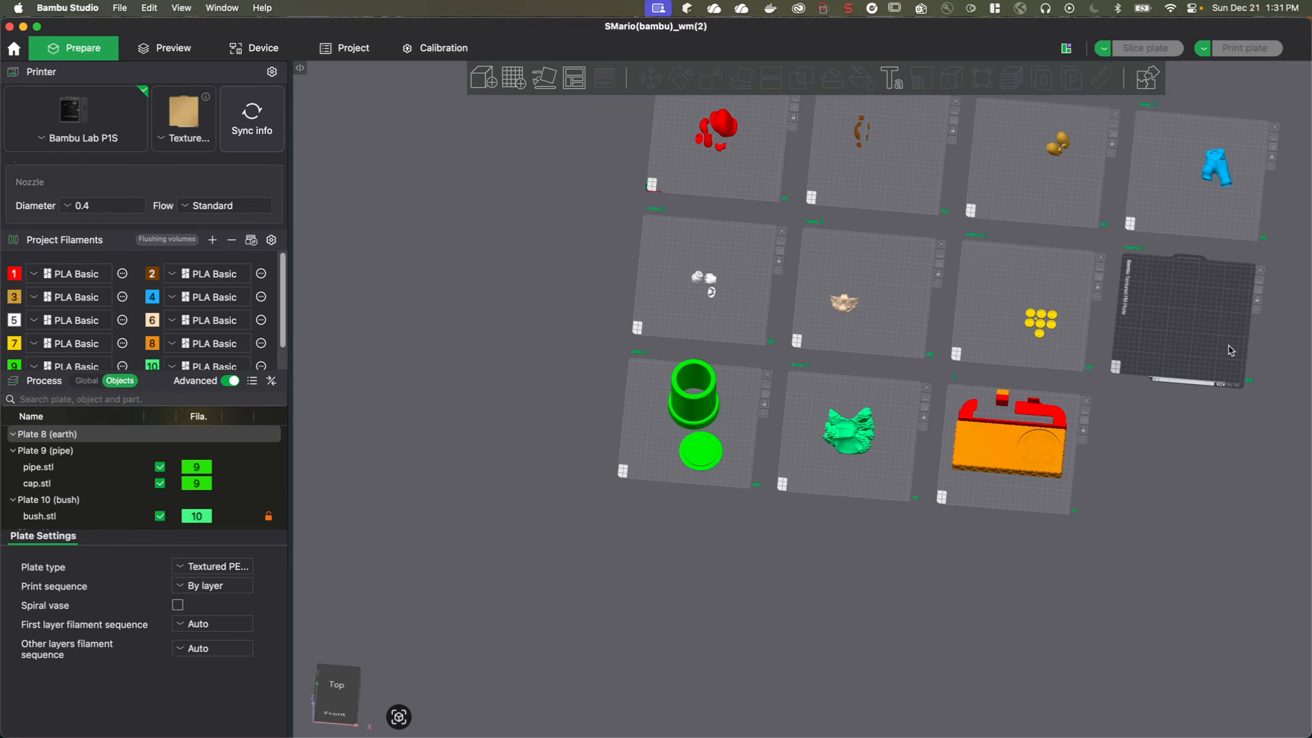
scroll(1229, 349, "up", 3)
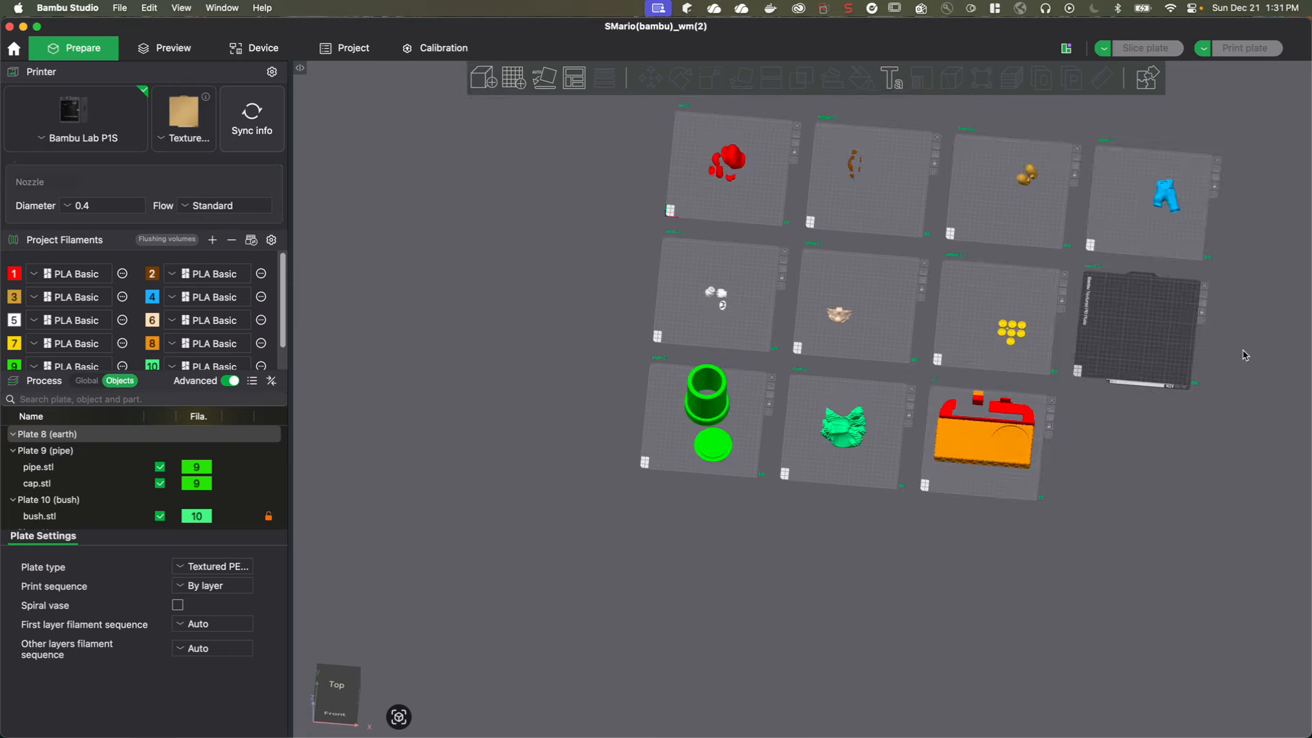
right_click_drag(1245, 354, 879, 261)
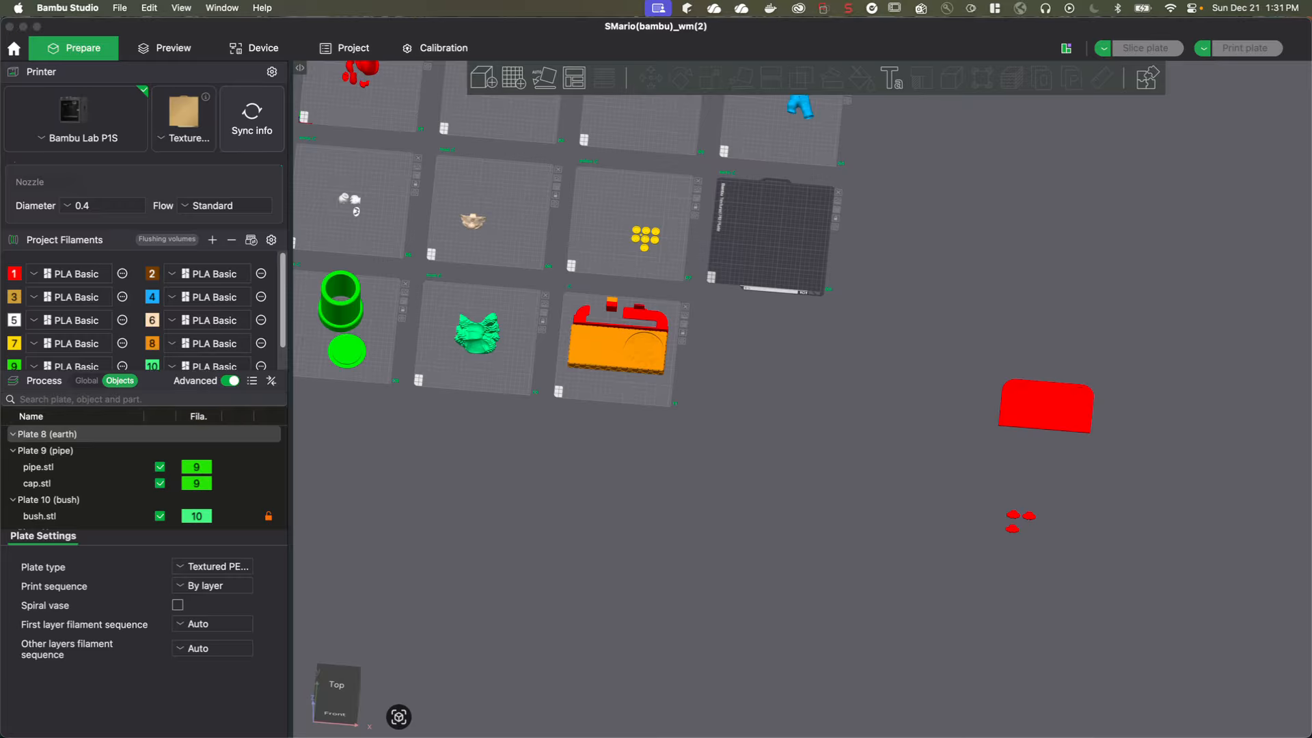
scroll(1127, 416, "up", 3)
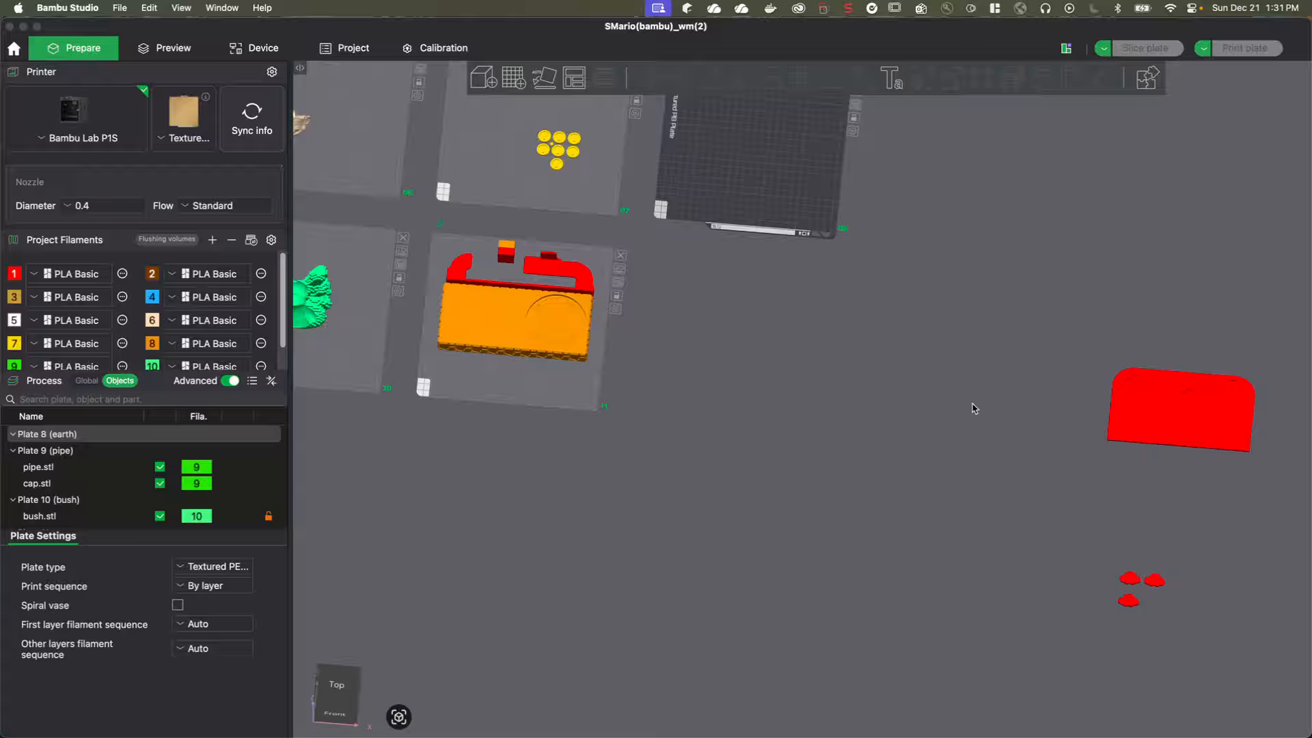
right_click_drag(975, 410, 770, 419)
left_click_drag(1005, 432, 731, 211)
right_click_drag(627, 300, 902, 534)
left_click_drag(1004, 424, 829, 366)
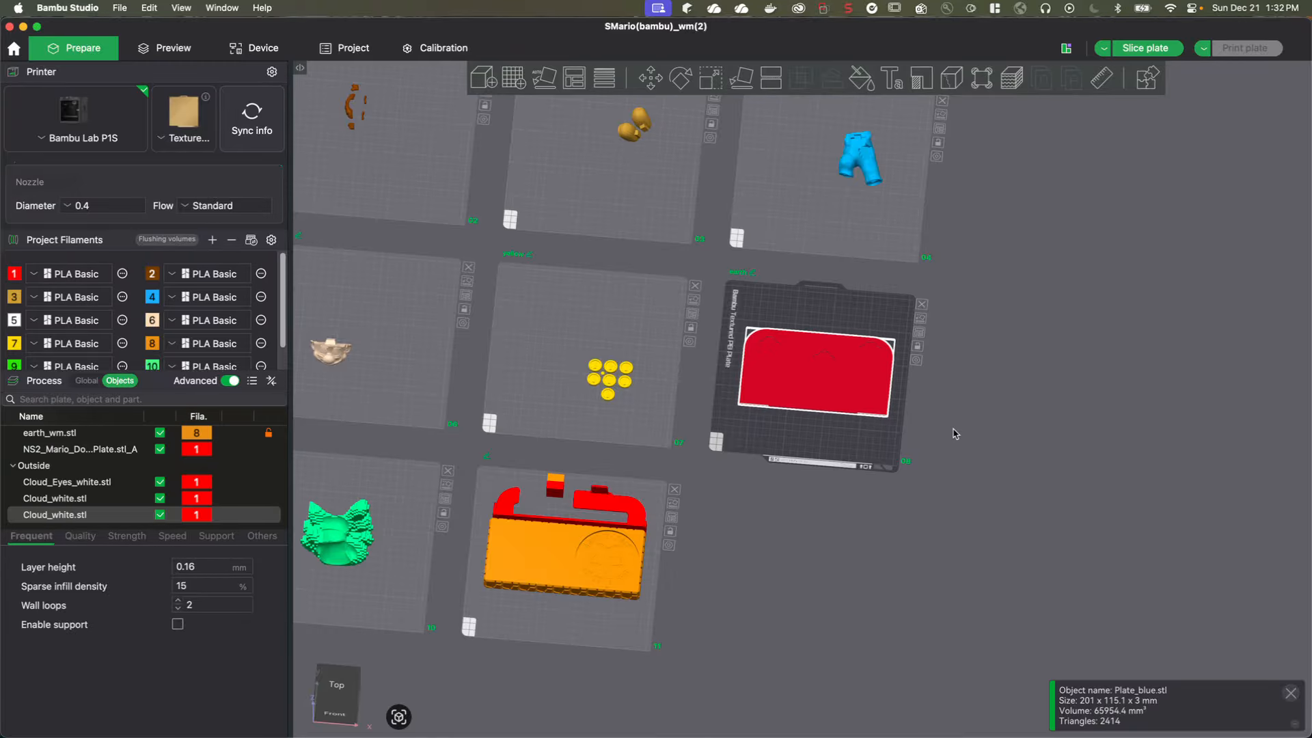
- Move the three cloud parts together to just beside plate 8, outside its build area
scroll(1004, 473, "down", 3)
left_click_drag(1035, 671, 931, 391, "shift")
left_click(897, 405)
- Examine the three cloud recesses in Plate_blue.stl and compare them with the loose cloud parts
scroll(829, 408, "up", 5)
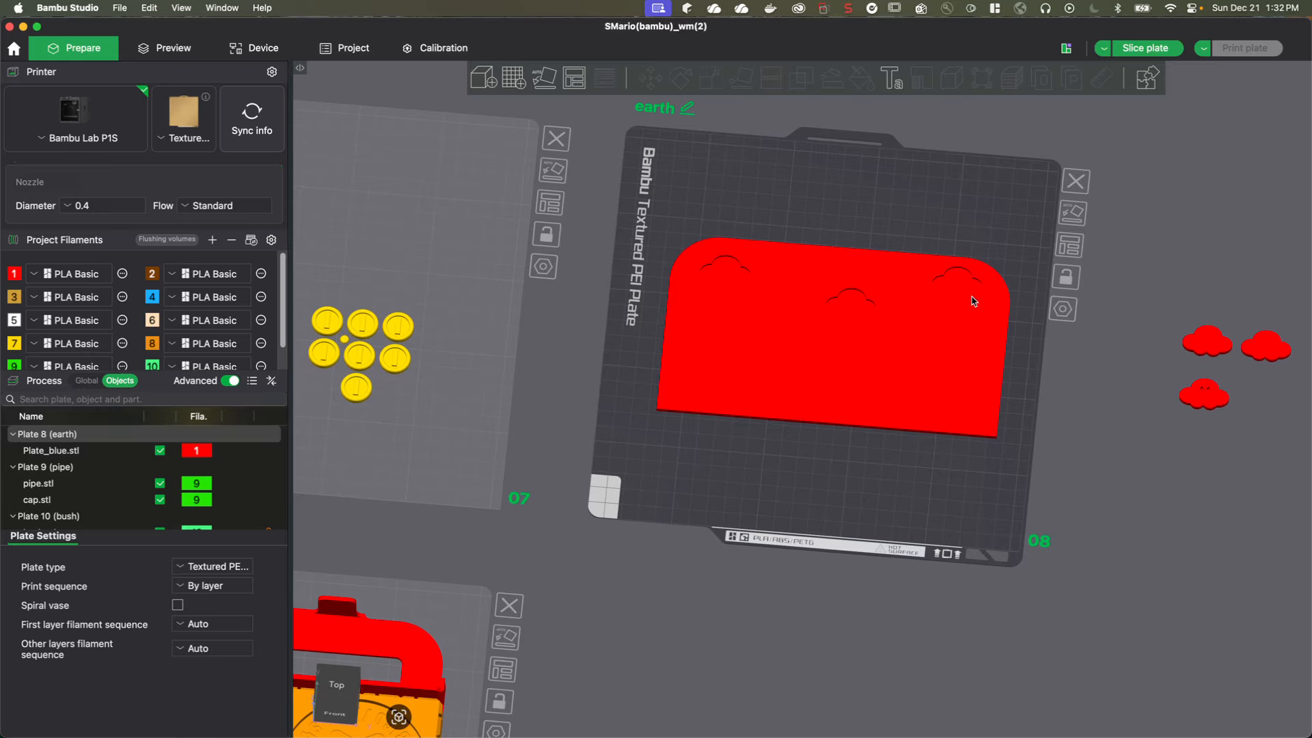
left_click(1209, 345)
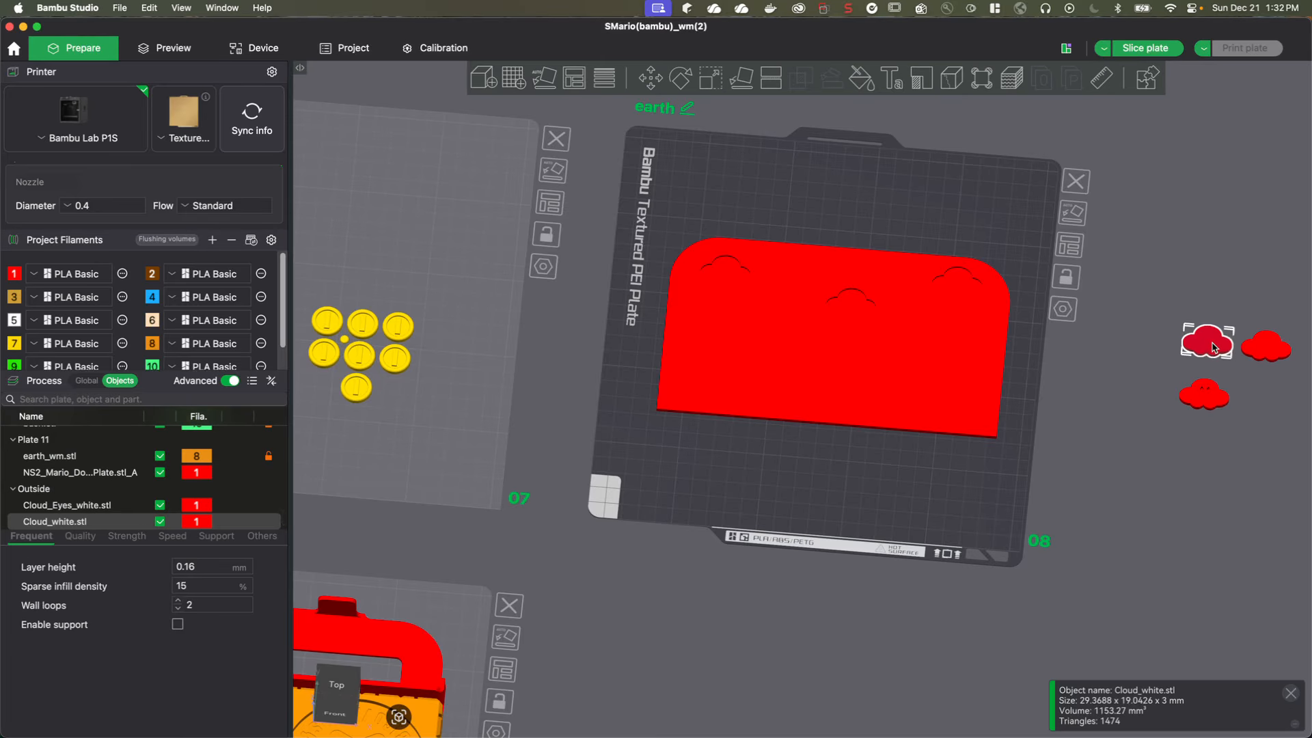
left_click_drag(1214, 347, 1193, 340)
scroll(728, 253, "up", 4)
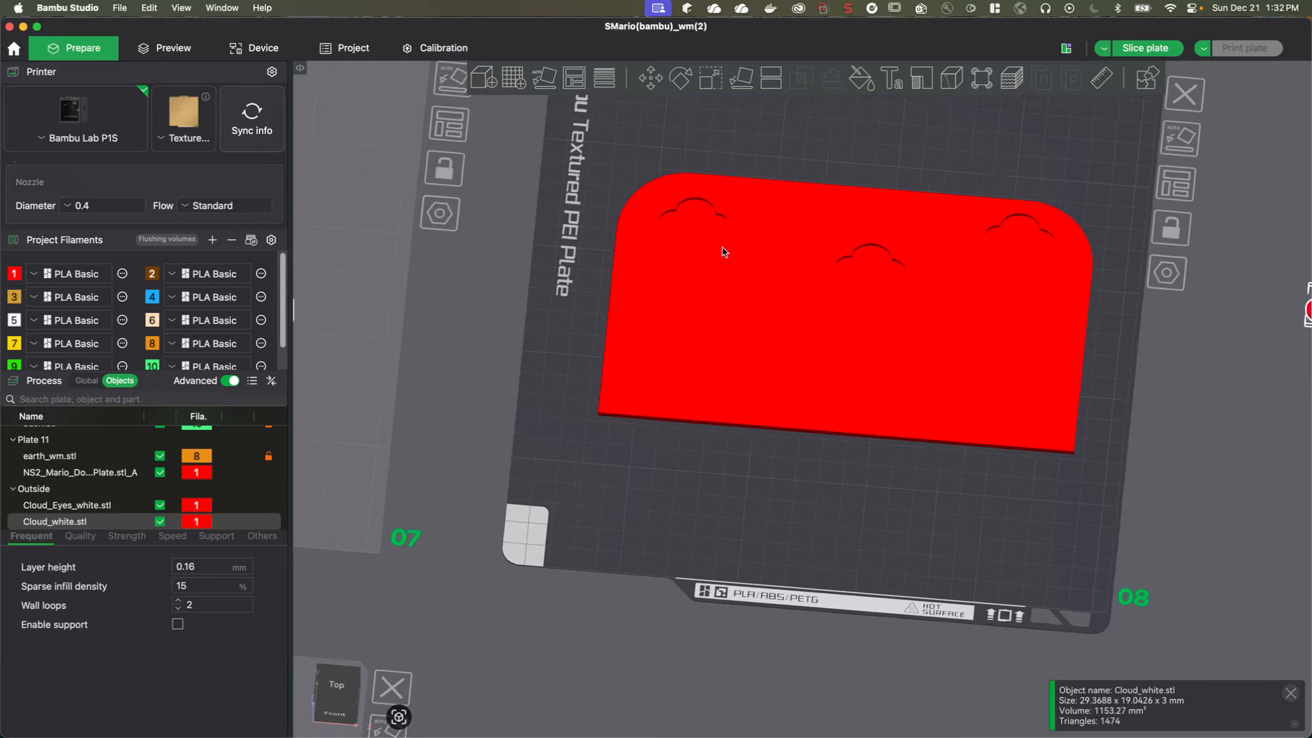
middle_click_drag(797, 123, 698, 204)
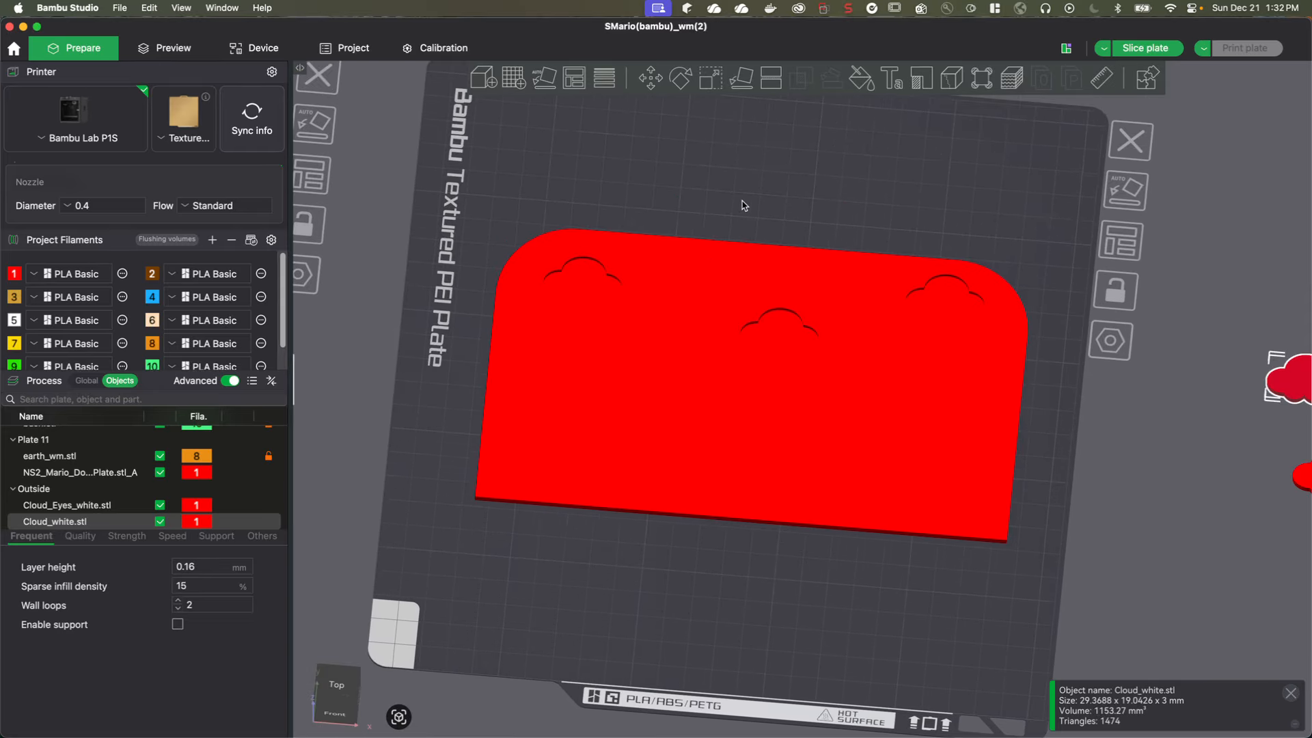
left_click_drag(741, 201, 739, 191)
scroll(656, 211, "up", 3)
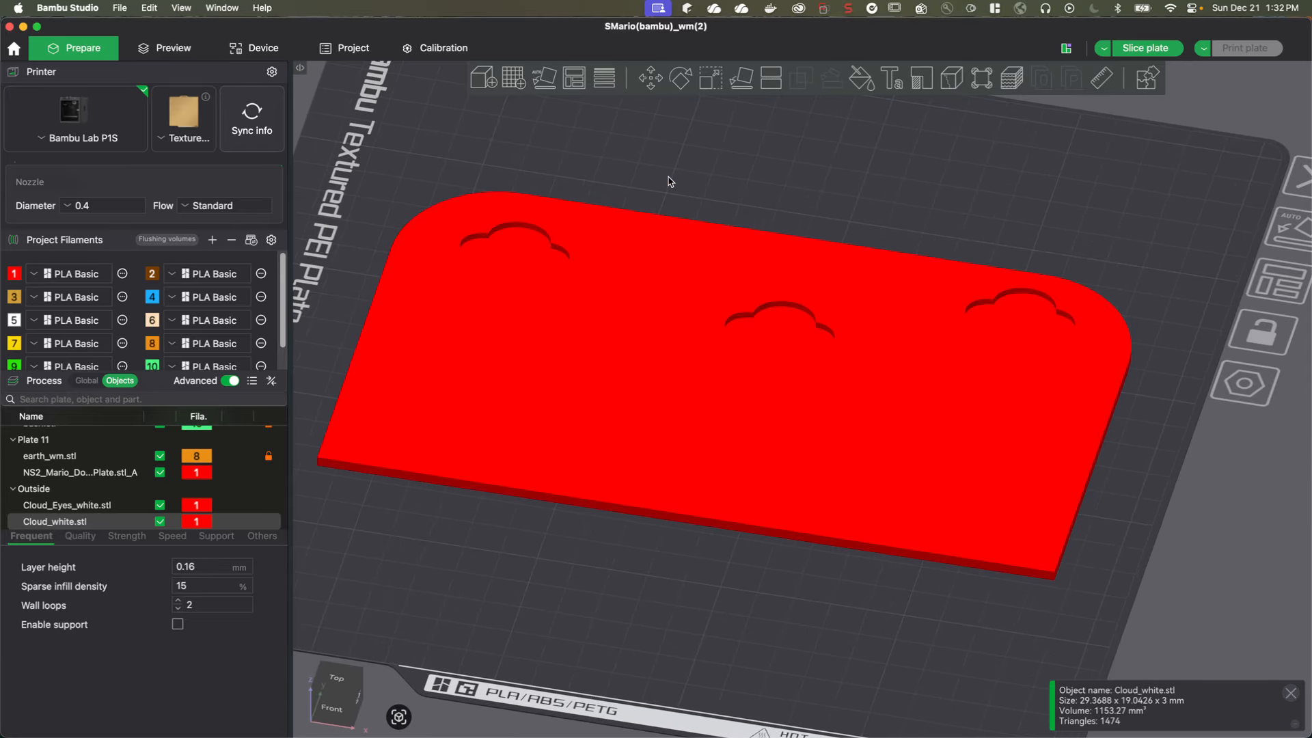
scroll(673, 191, "down", 4)
scroll(745, 253, "up", 3)
- Check the thickness of Plate_blue.stl in its scale settings
left_click(600, 434)
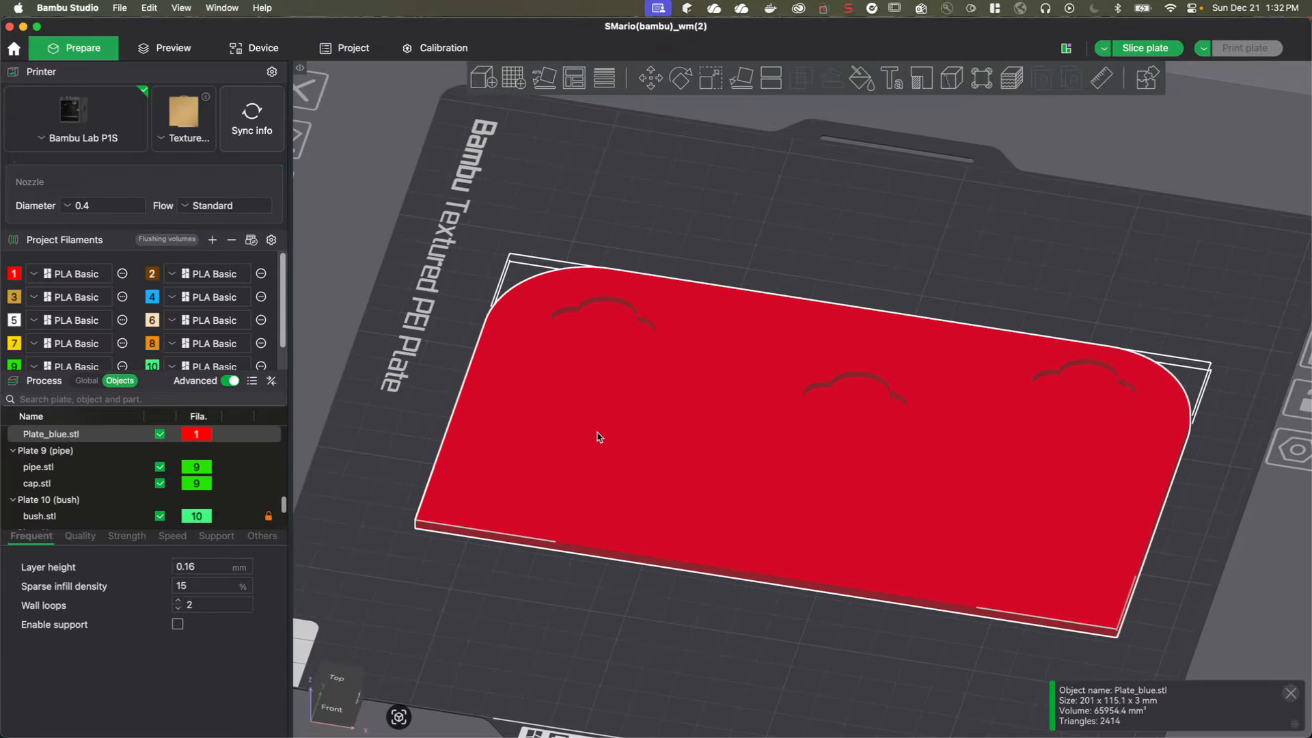
scroll(414, 383, "up", 3)
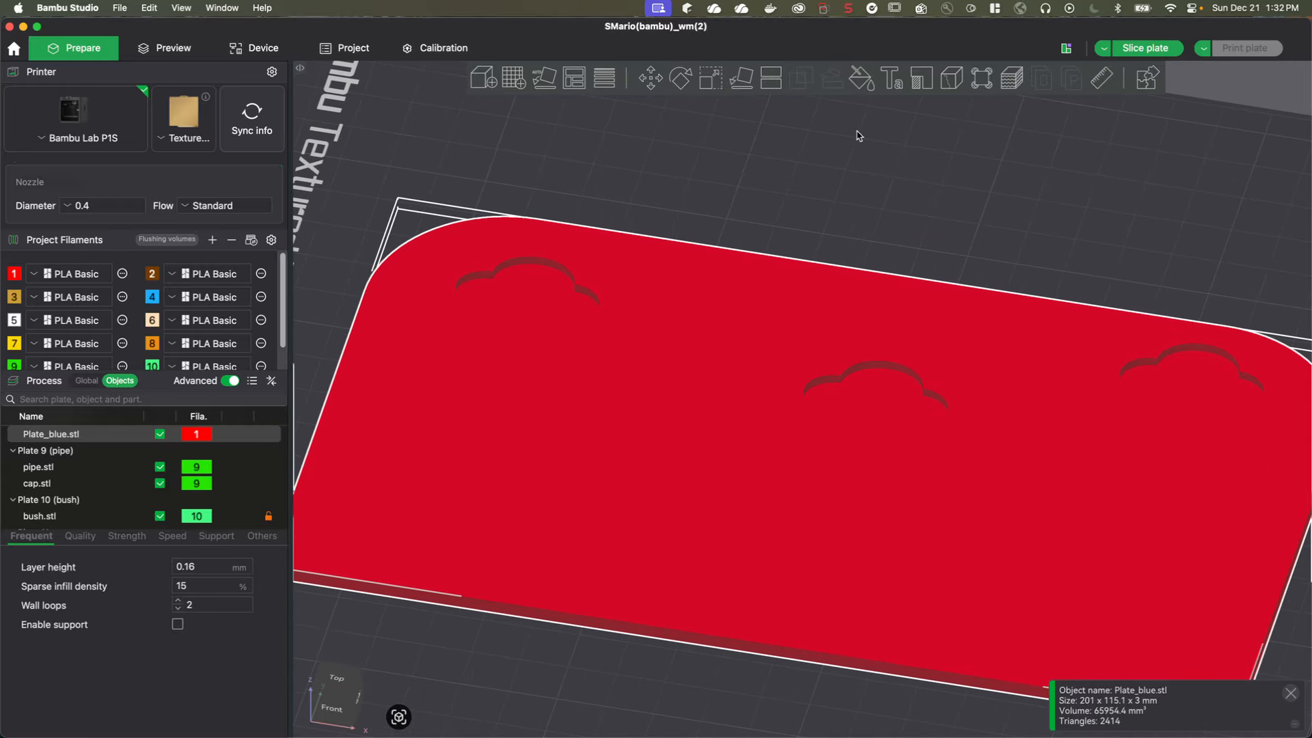
left_click(708, 85)
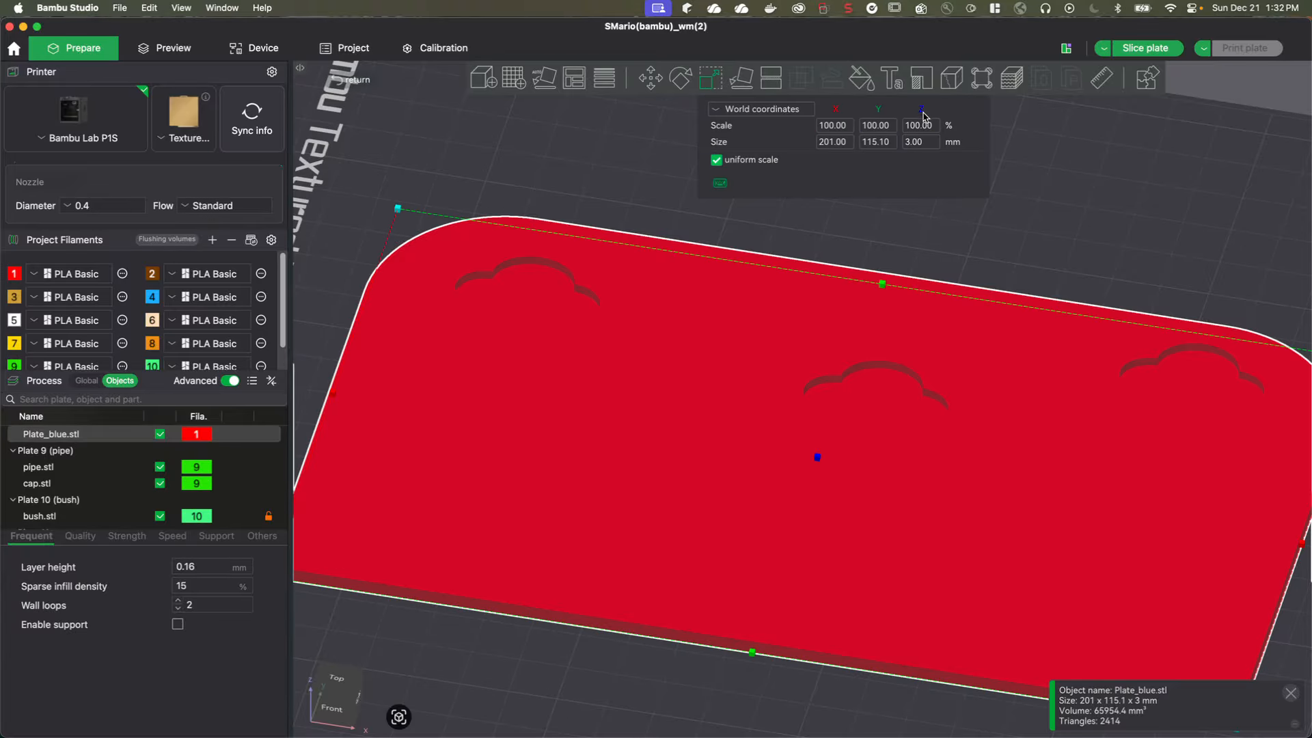
left_click(908, 145)
left_click(711, 85)
- Add a Rounded Rectangle primitive to plate 8
right_click(673, 173)
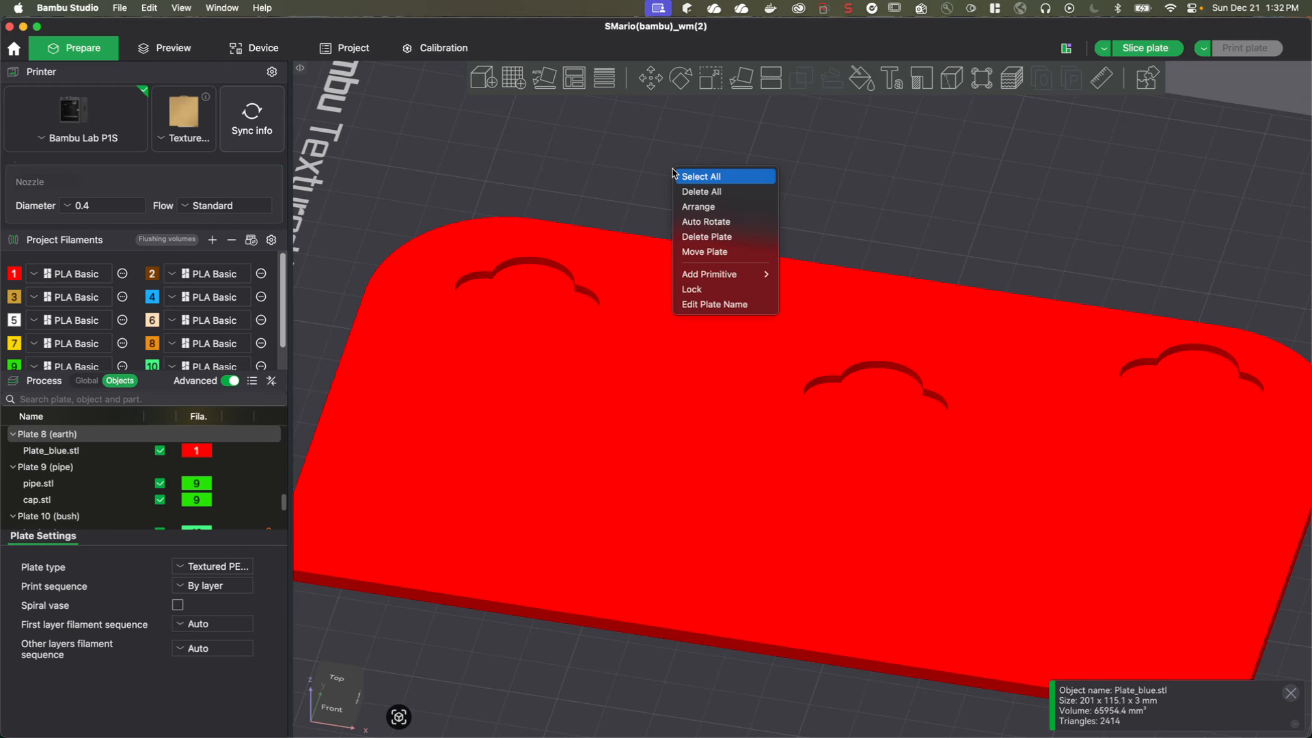
mouse_move(716, 279)
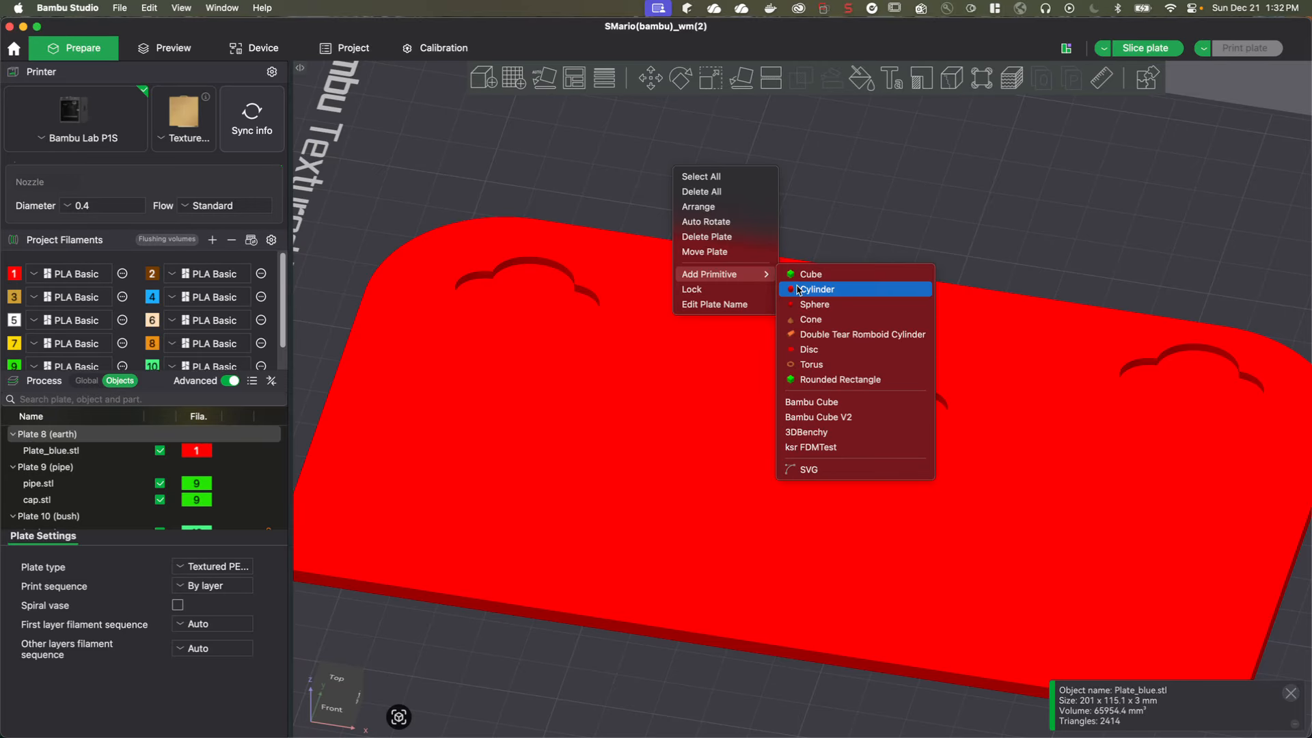
left_click(840, 380)
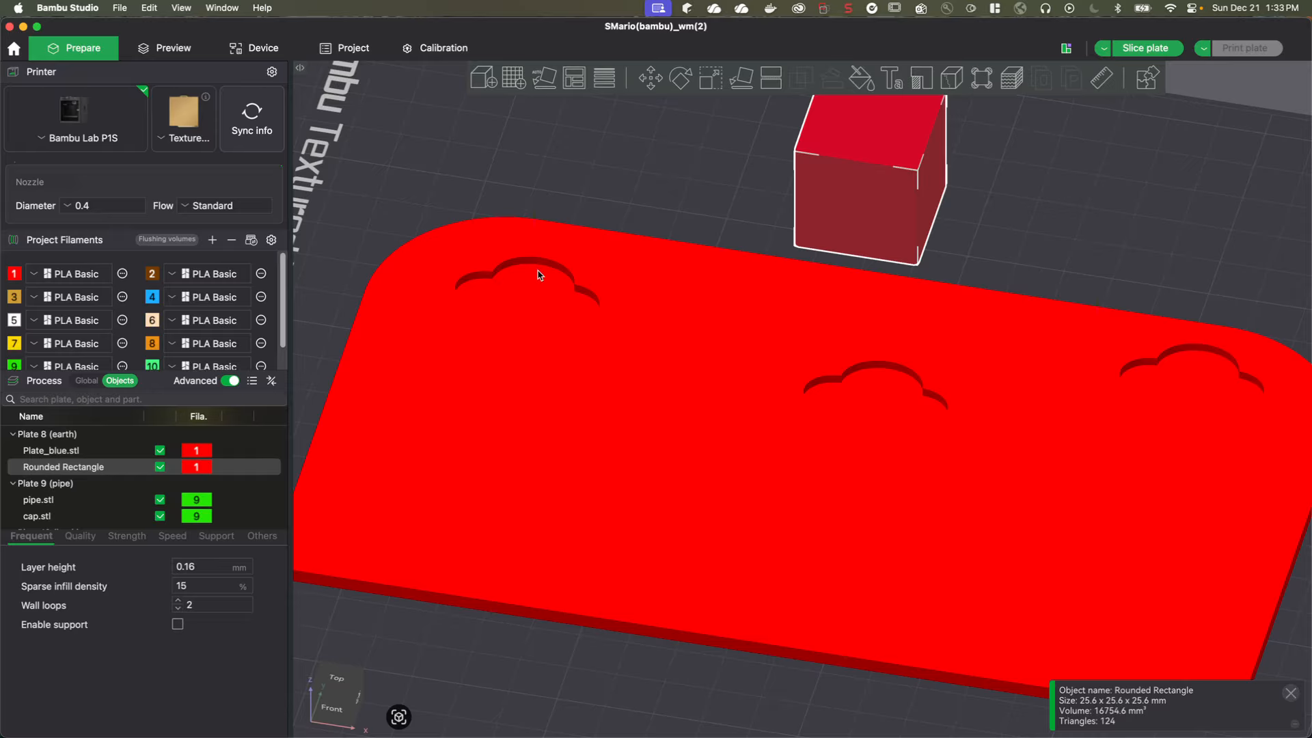
- Turn off uniform scaling for the rounded rectangle and set its Z size to 3 mm
left_click(716, 82)
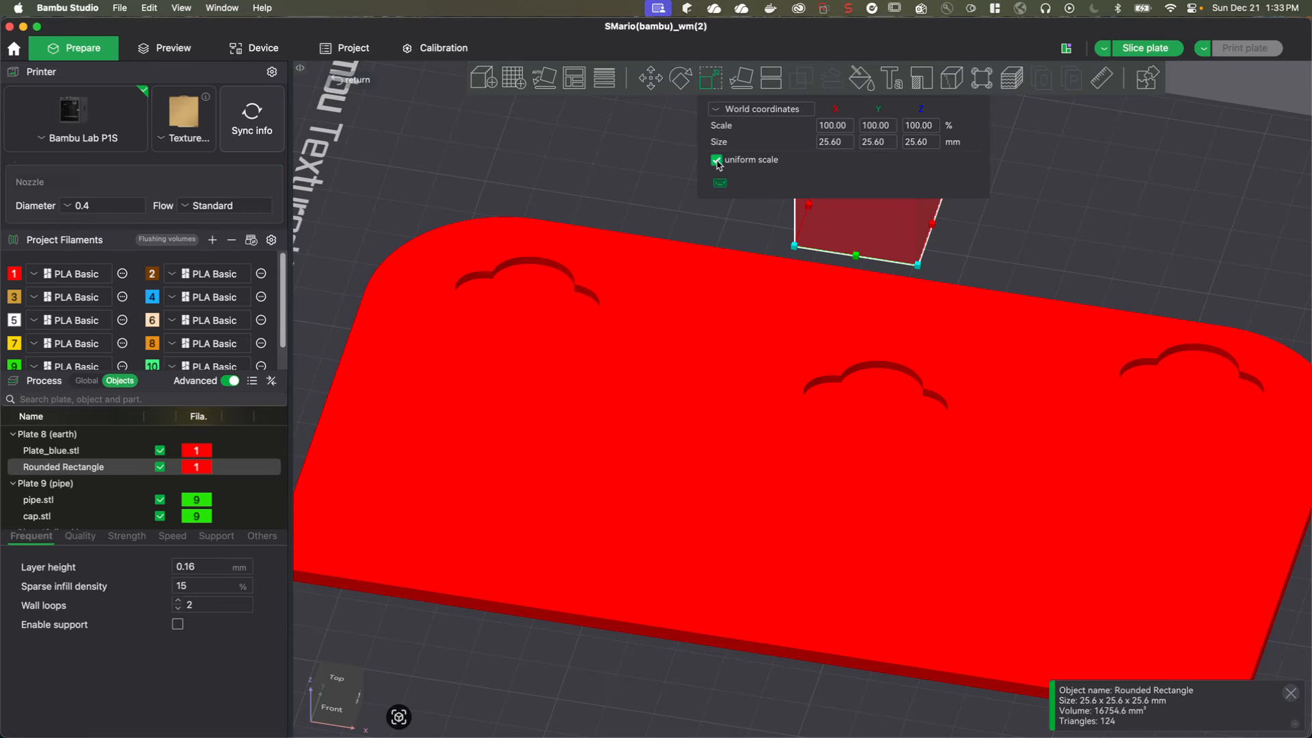
left_click(919, 142)
right_click_drag(1045, 170, 922, 337)
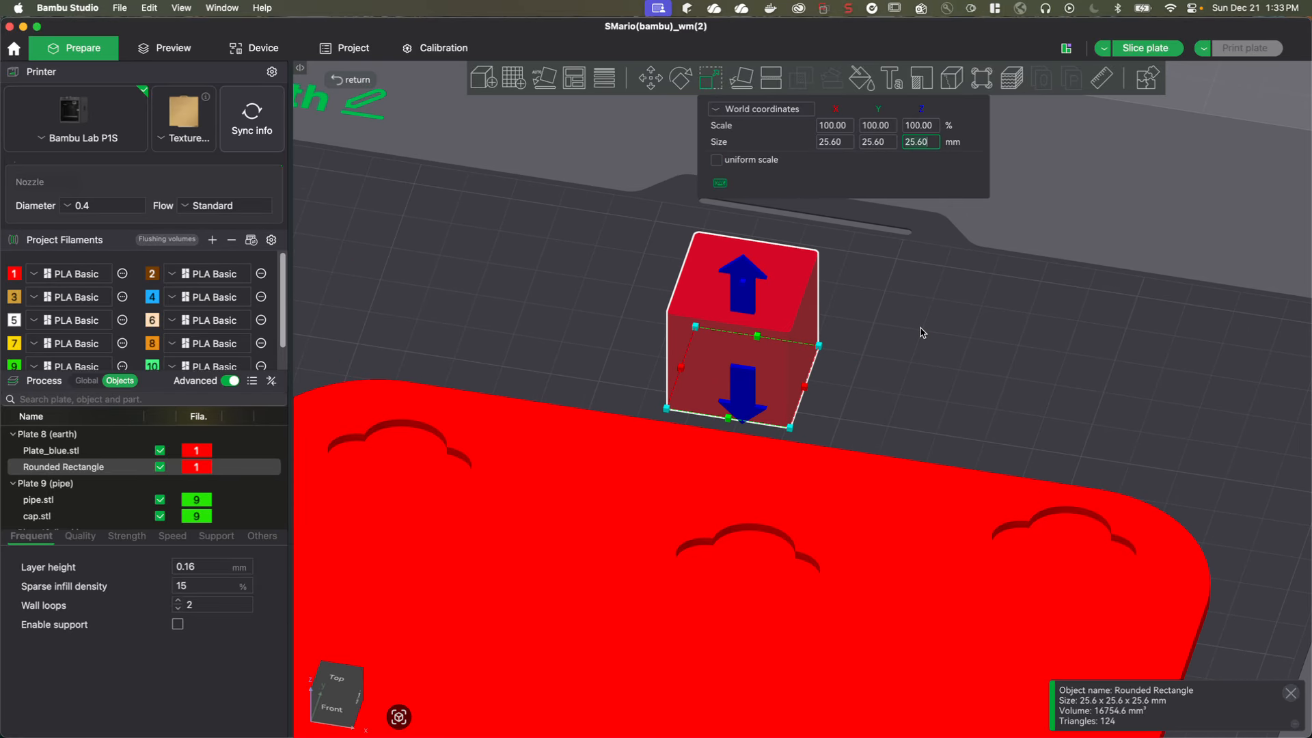
key("BackSpace")
key("BackSpace")
key("BackSpace")
key("BackSpace")
key("BackSpace")
type("3")
key("Return")
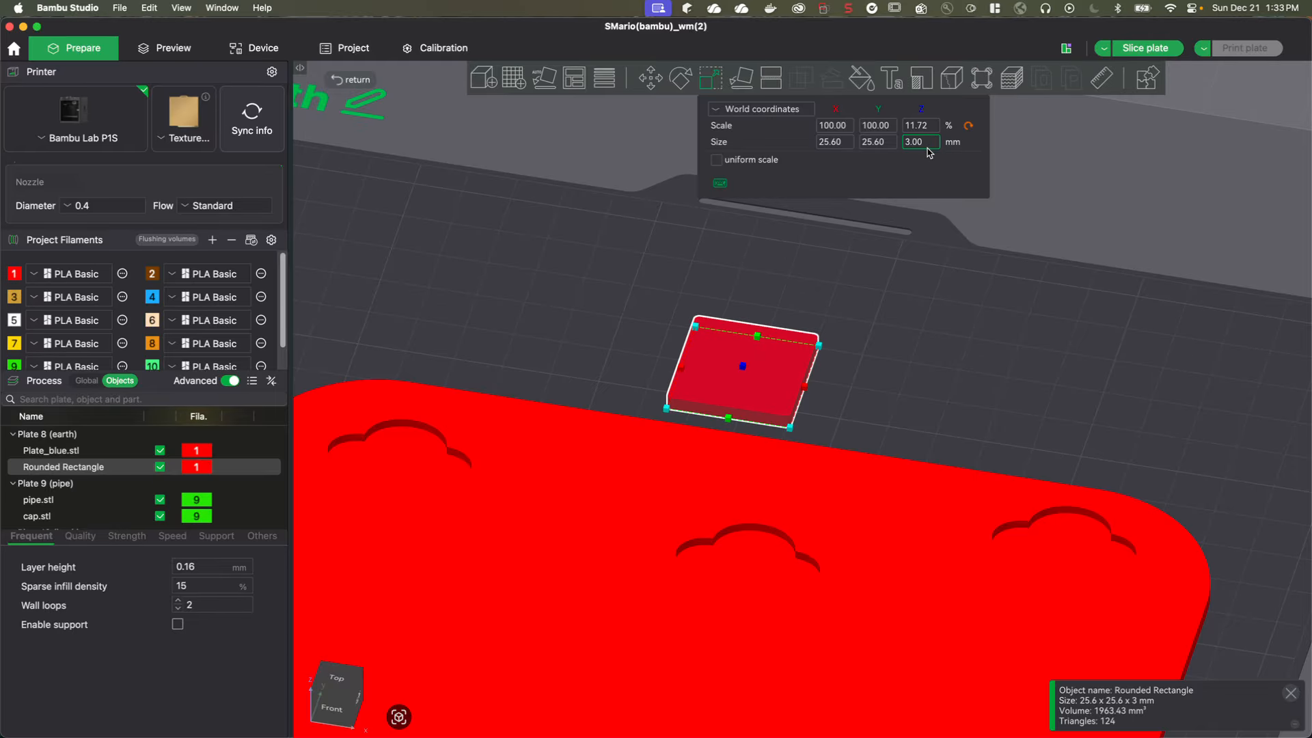
- Move the rounded rectangle over the leftmost cloud recess in Plate_blue.stl
right_click_drag(597, 379, 715, 287)
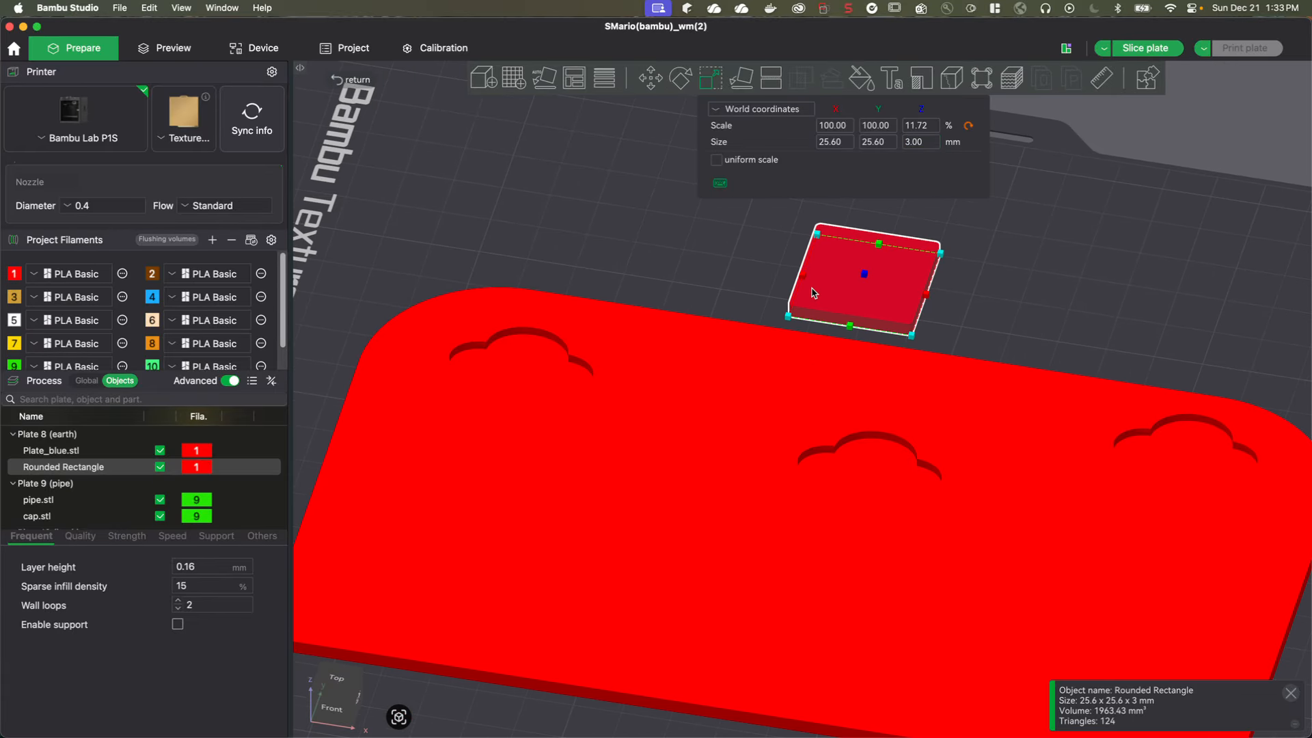
left_click_drag(811, 293, 478, 378)
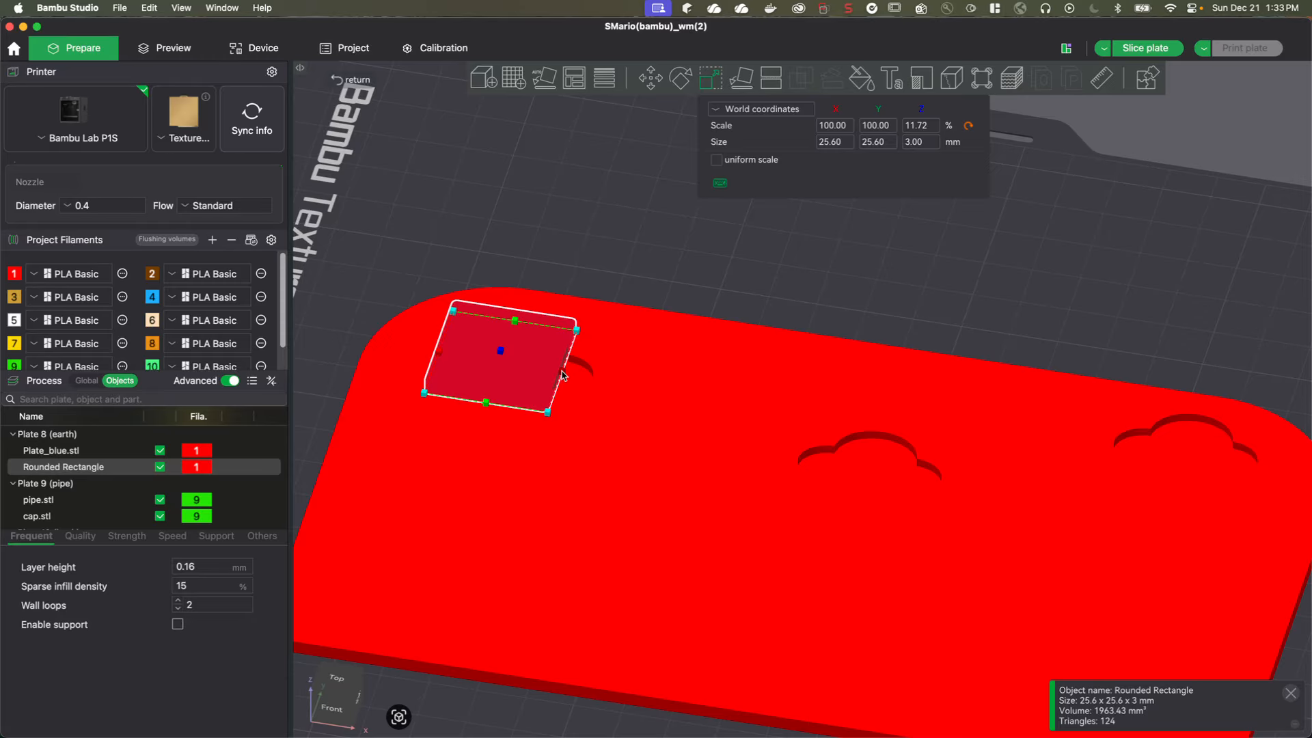
- Stretch the rounded rectangle to about 172 mm in X and shift it toward the plate's back edge
left_click_drag(561, 373, 786, 420)
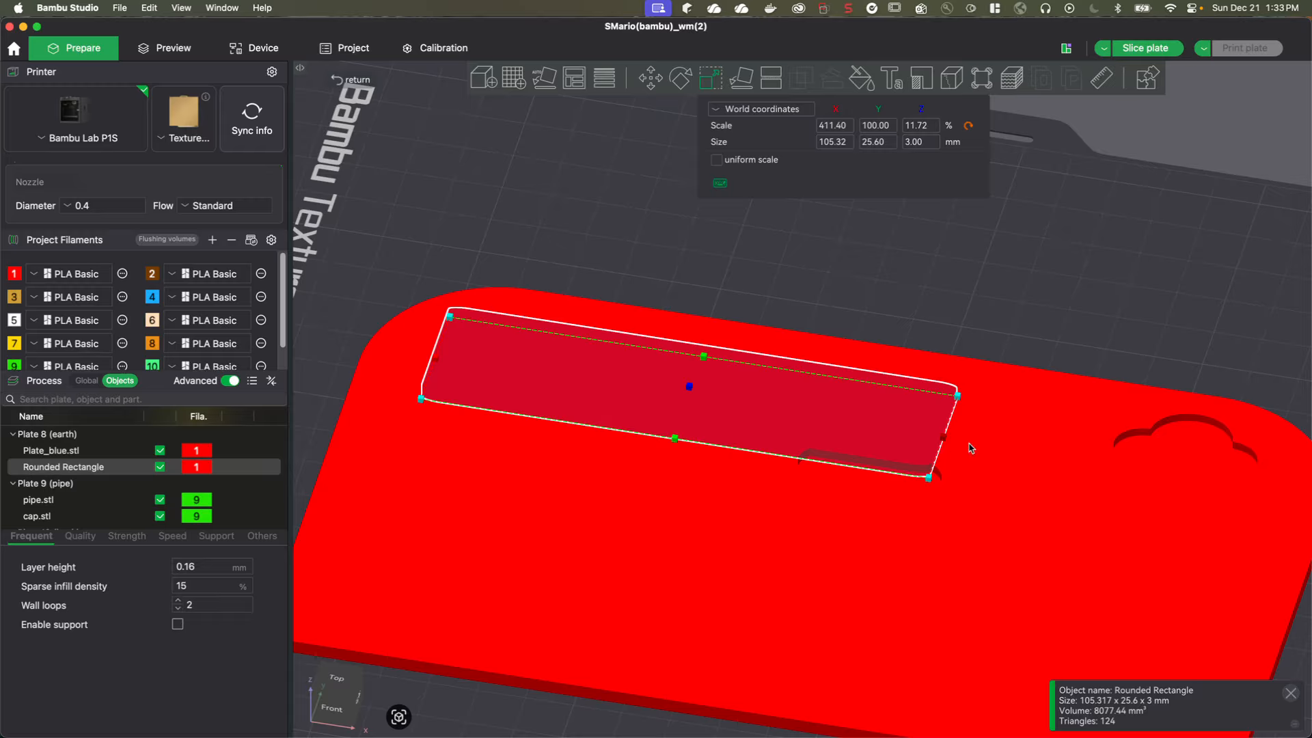
left_click_drag(946, 439, 1065, 471)
left_click_drag(808, 436, 893, 444)
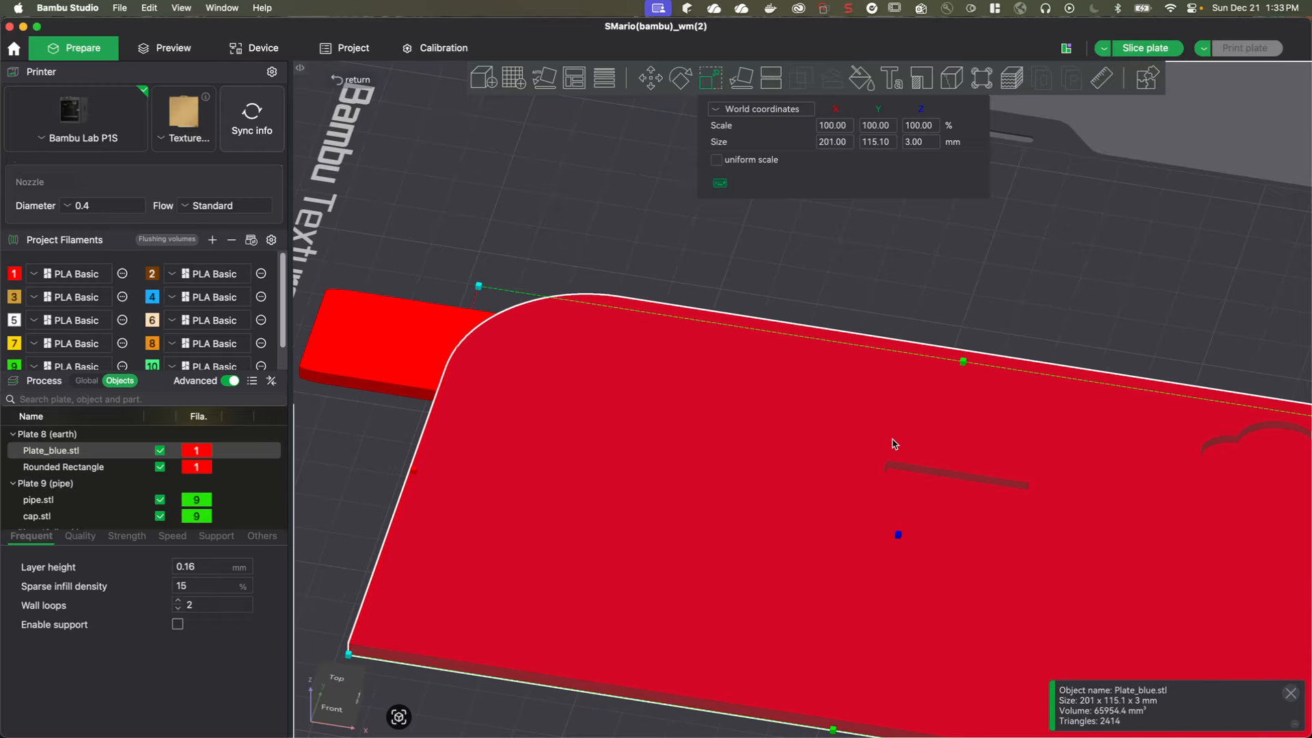
key("super+z")
left_click(346, 320)
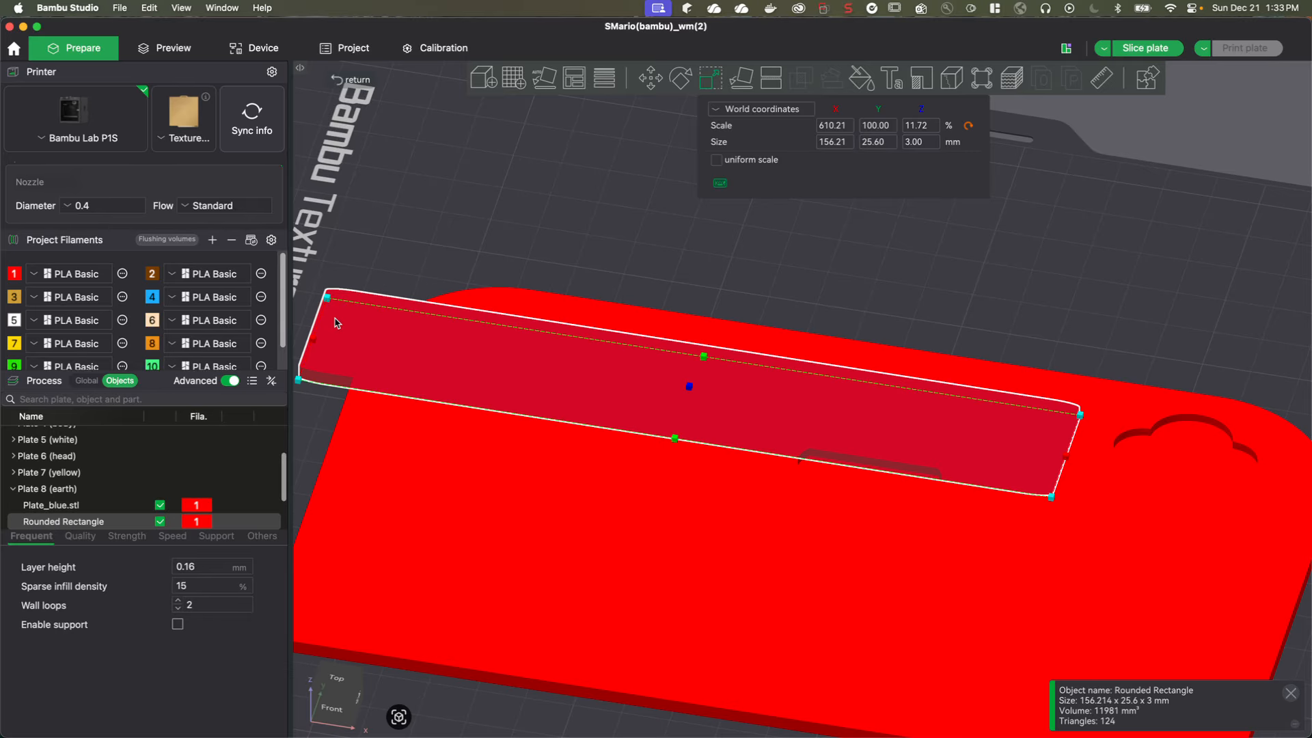
left_click_drag(335, 319, 457, 282)
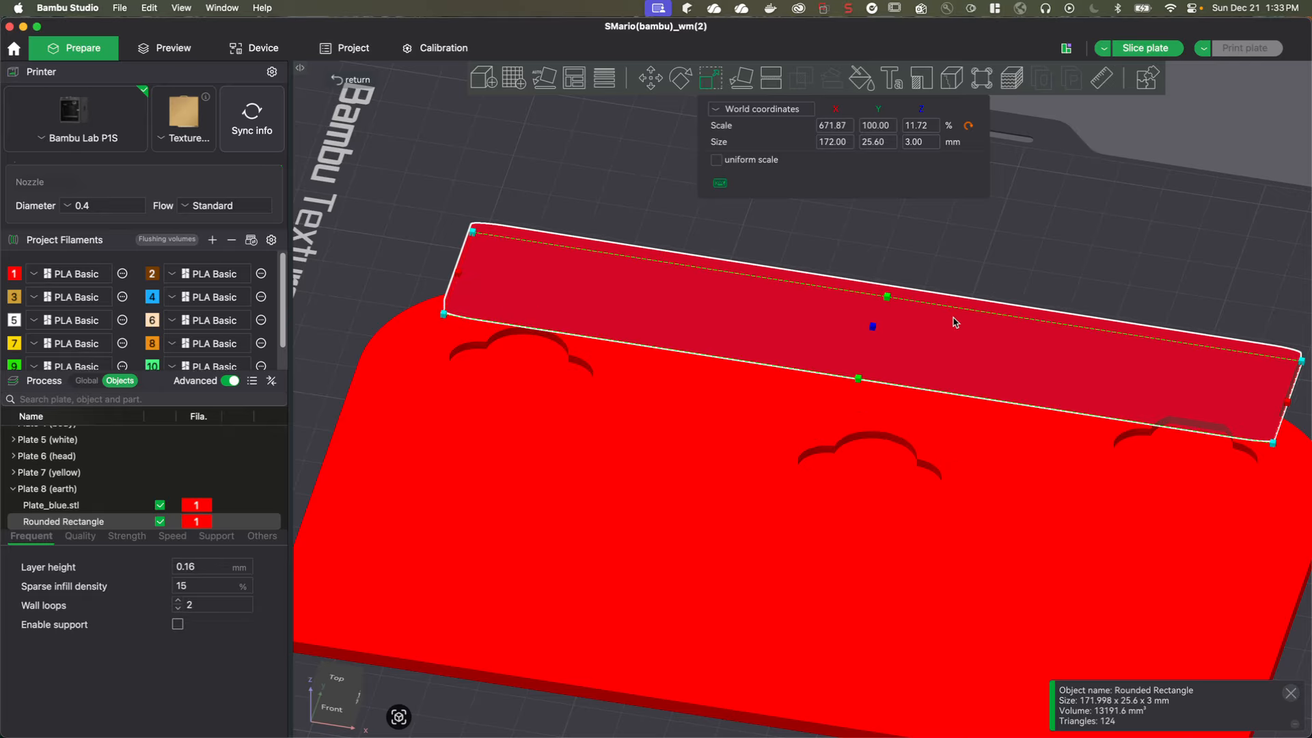
- Move the rounded rectangle over the cloud cutouts and resize it to about 34 mm in Y and 1.5 mm in Z
left_click_drag(956, 320, 927, 396)
left_click_drag(940, 291, 943, 306)
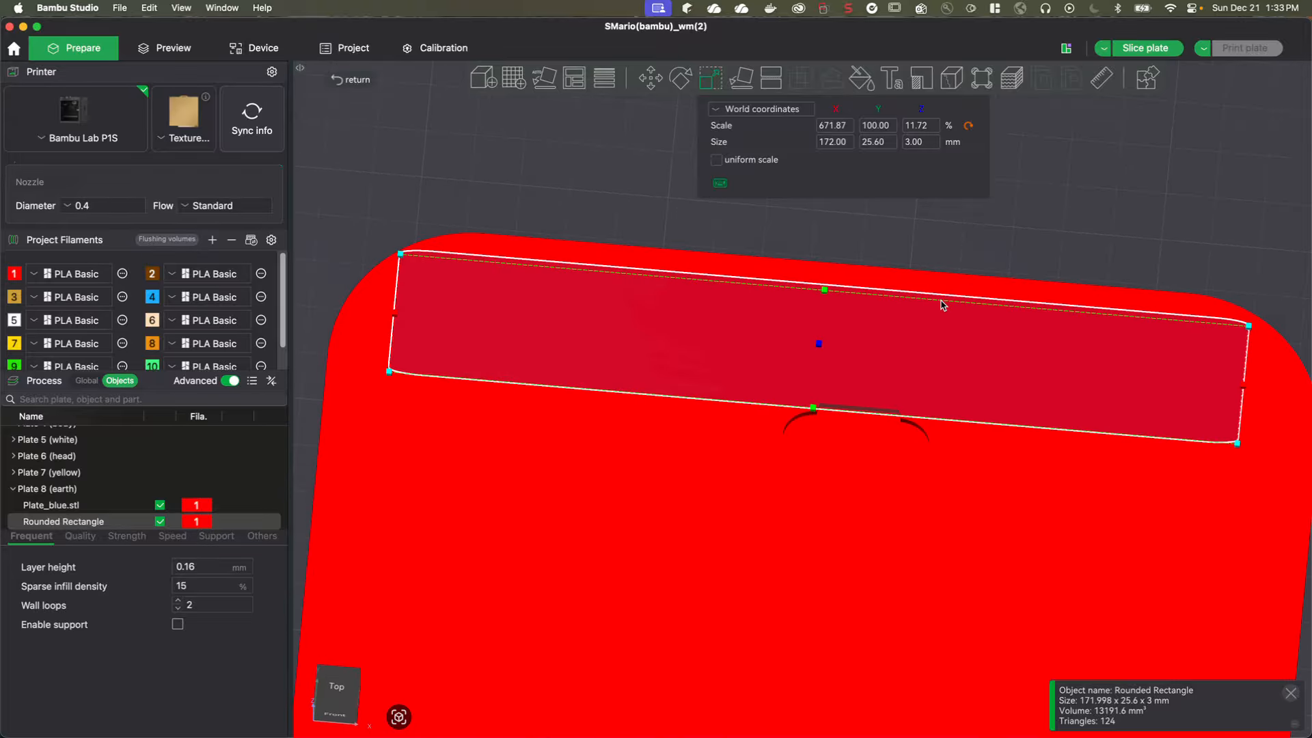
left_click_drag(816, 411, 816, 430)
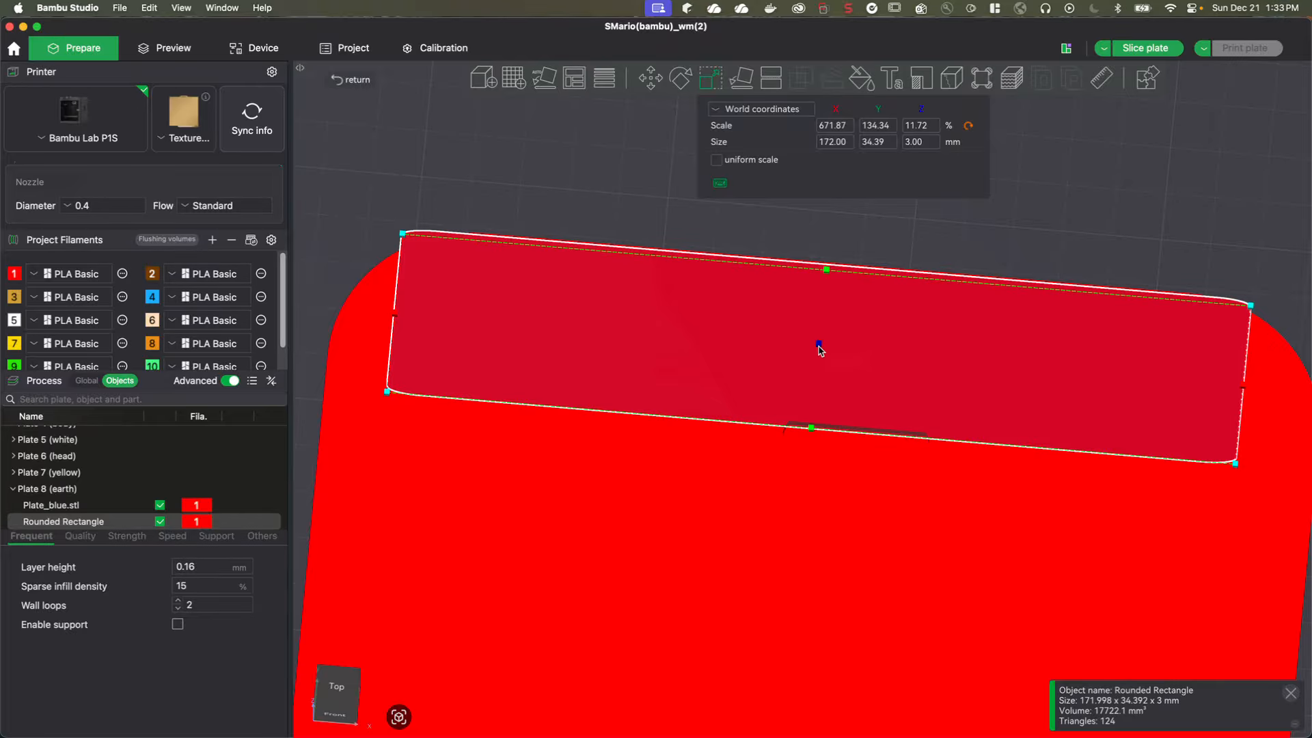
left_click_drag(820, 350, 822, 352)
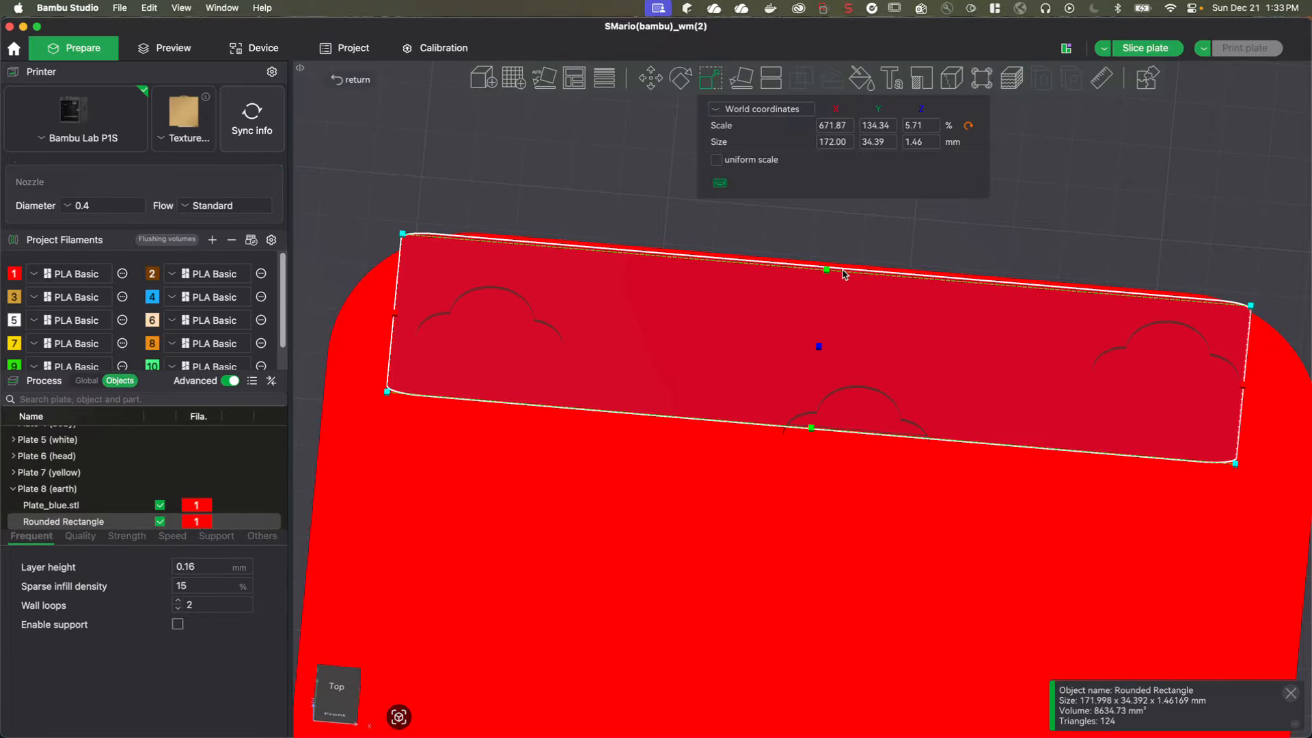
- Reposition the rounded rectangle and extend it to about 44 mm in Y to cover all three cloud cutouts
left_click(844, 277)
left_click_drag(603, 285, 600, 281)
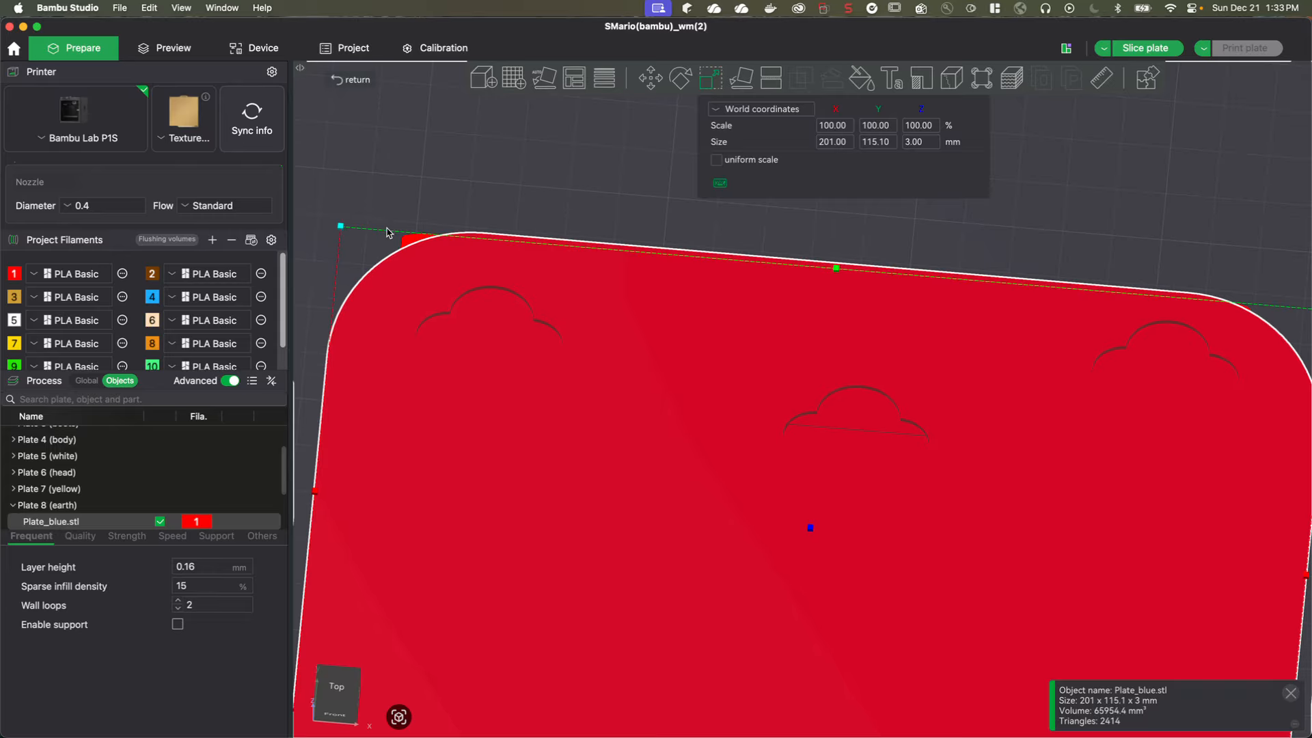
left_click(413, 239)
left_click_drag(416, 241, 424, 238)
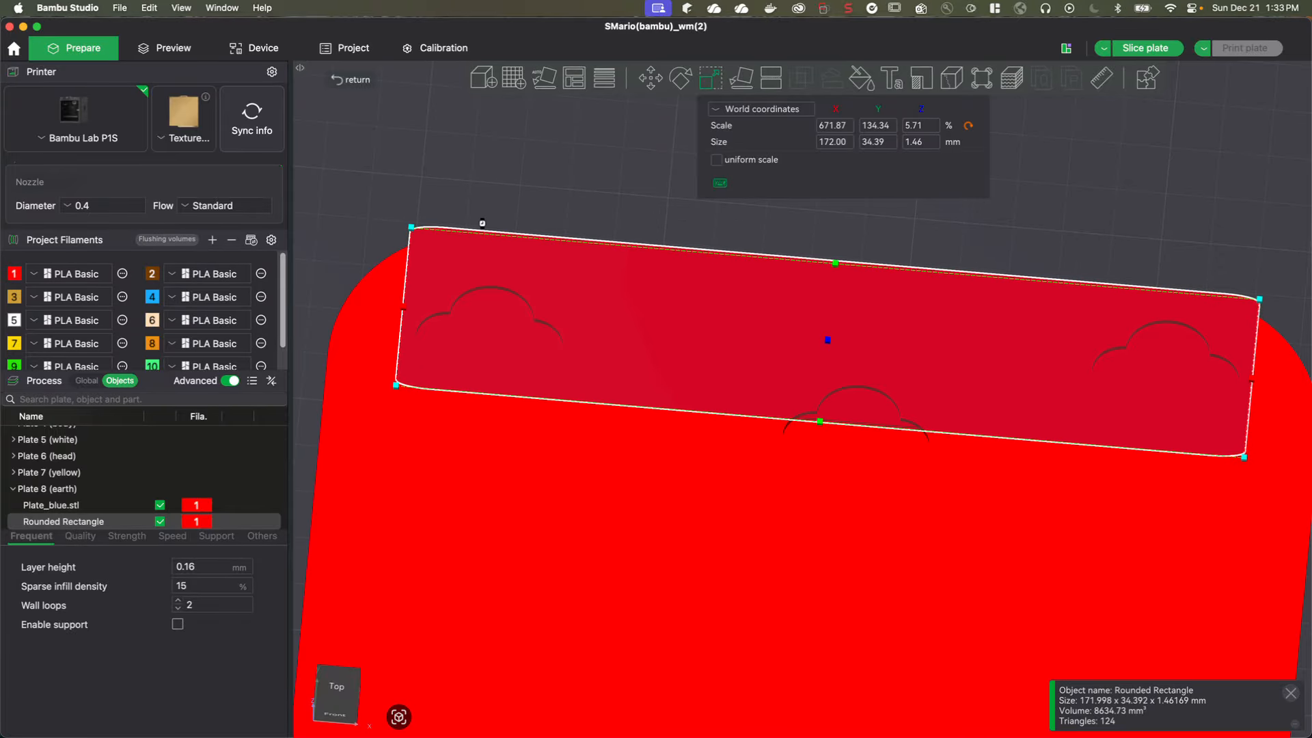
left_click_drag(835, 262, 857, 299)
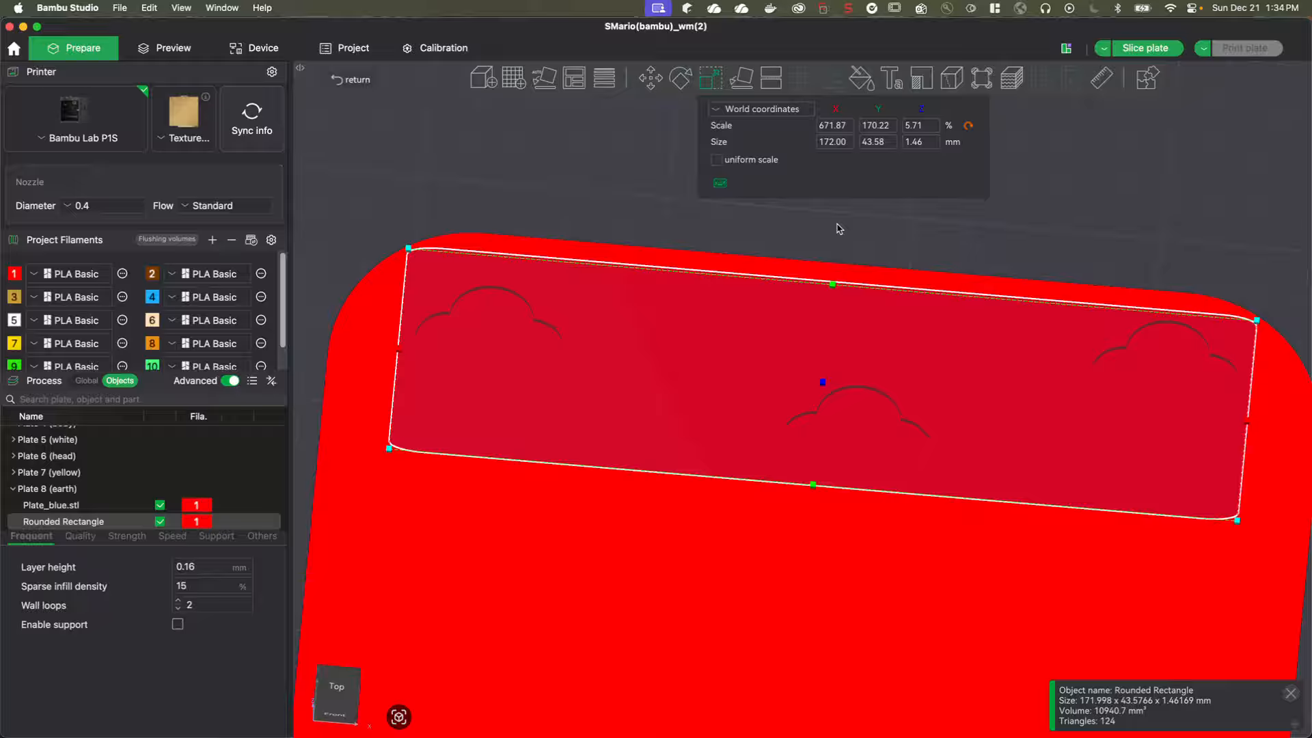
- Set the rounded rectangle's Z size to 3 mm and deselect it
left_click(921, 144)
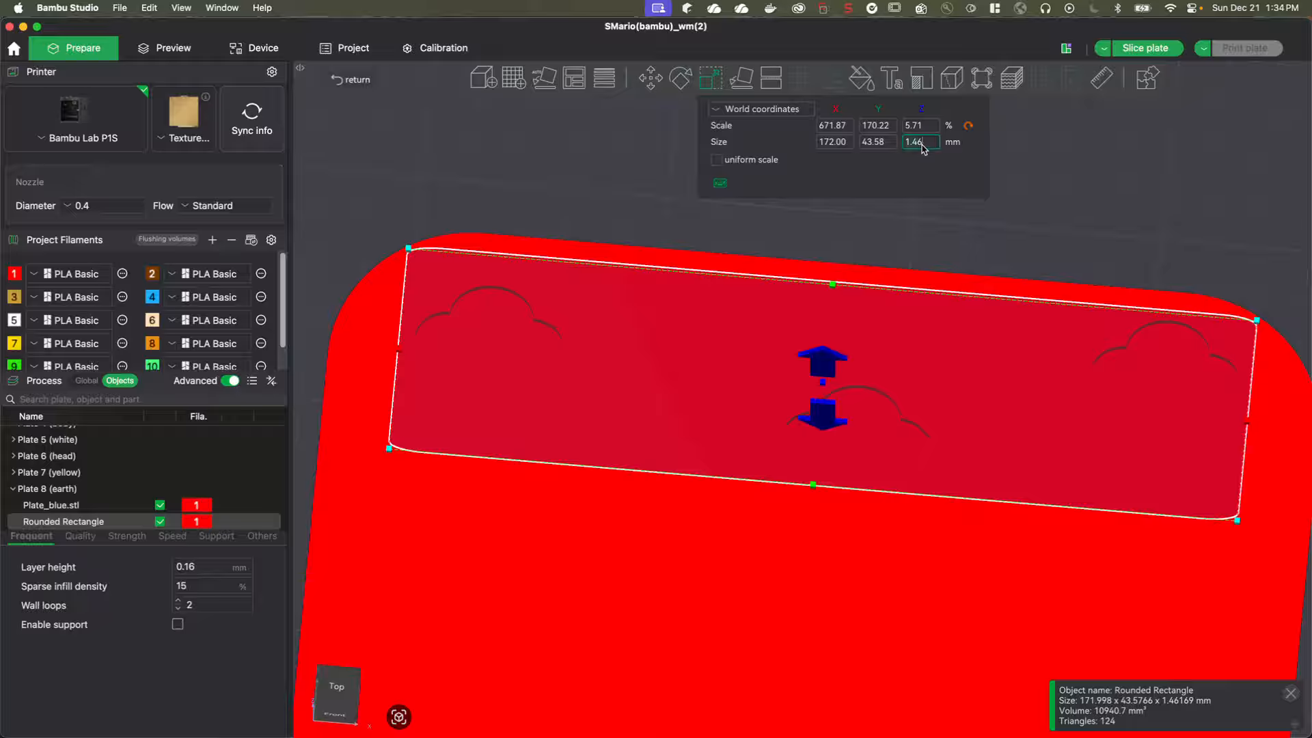
key("BackSpace")
key("BackSpace")
key("BackSpace")
key("BackSpace")
type("3")
key("Return")
left_click(1149, 220)
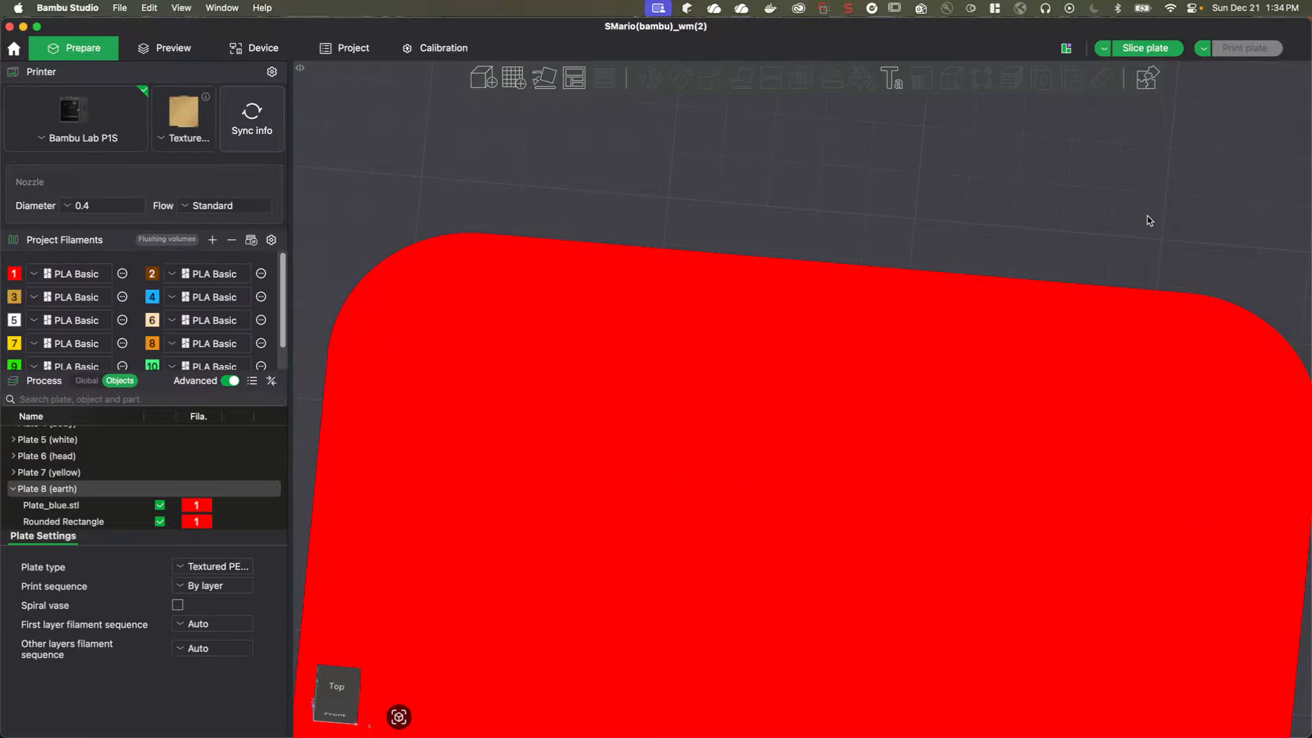
- Select Plate_blue.stl and the rounded rectangle together and merge them into one object
scroll(1018, 219, "down", 5)
scroll(1018, 218, "up", 5)
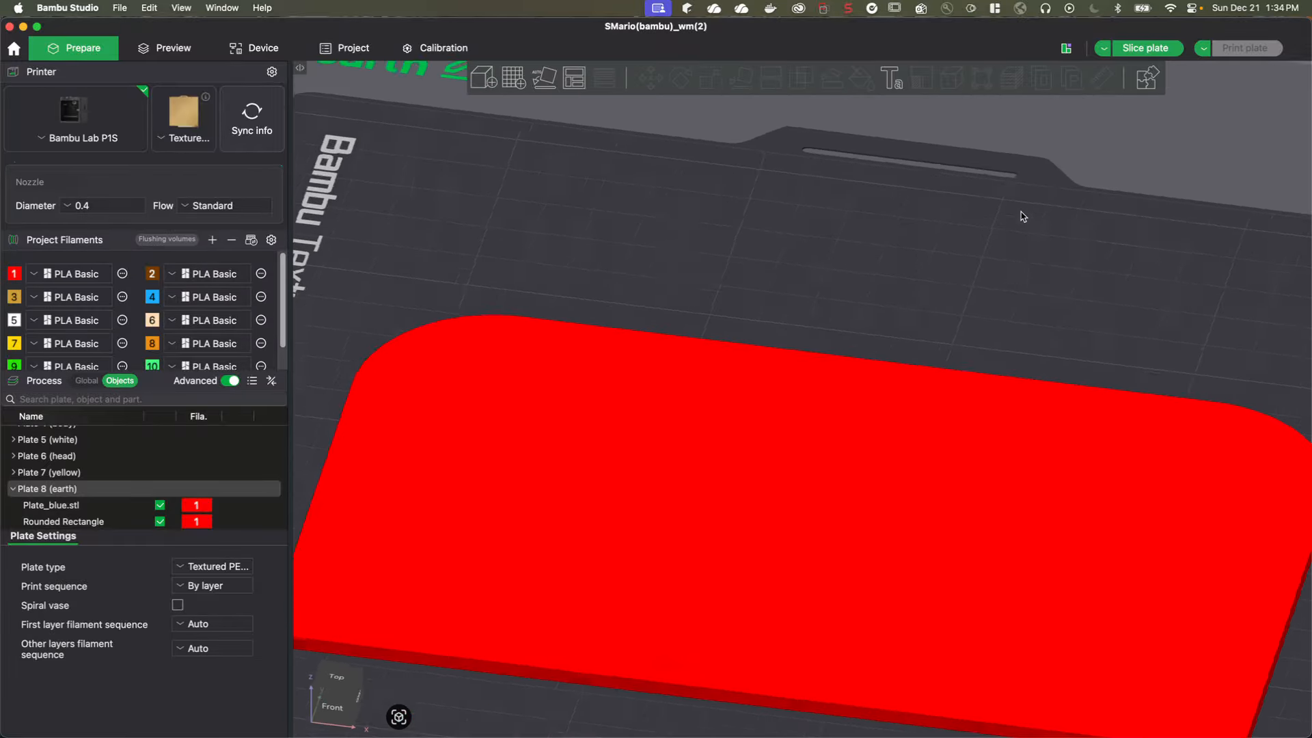
scroll(1024, 226, "down", 5)
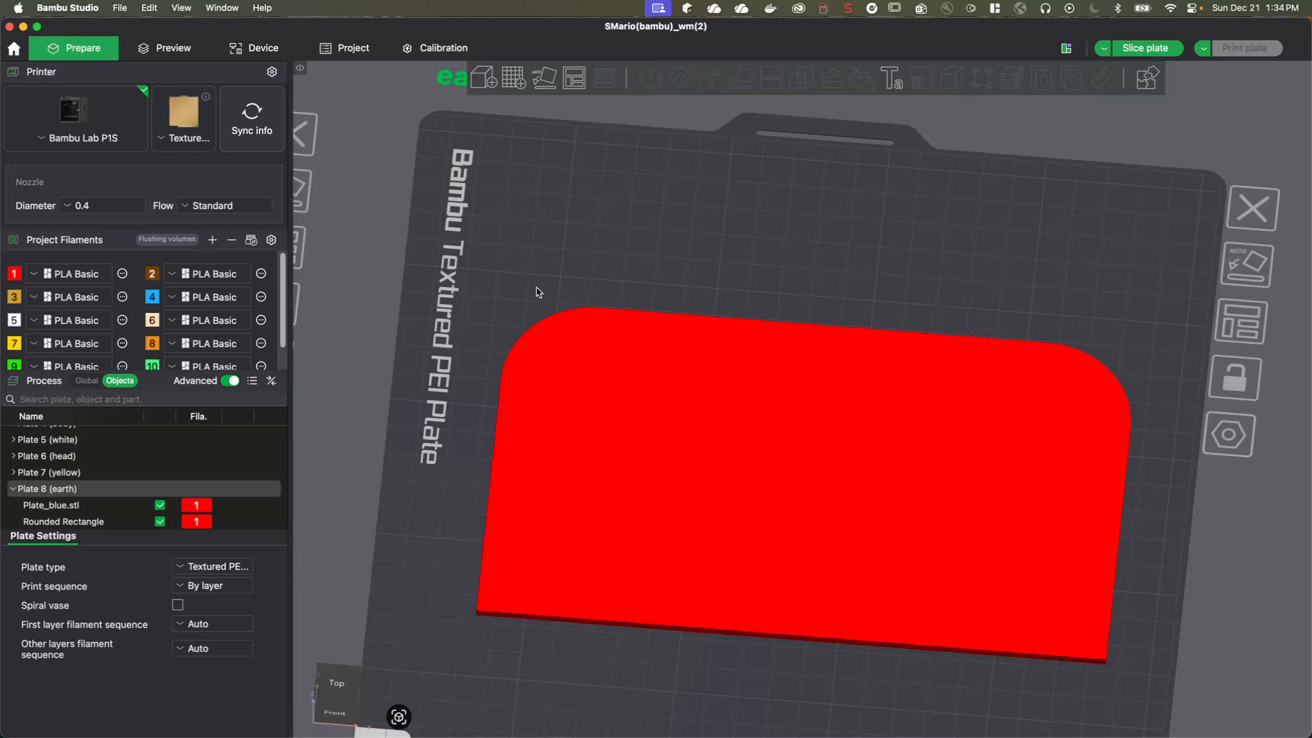
left_click_drag(536, 281, 721, 427, "shift")
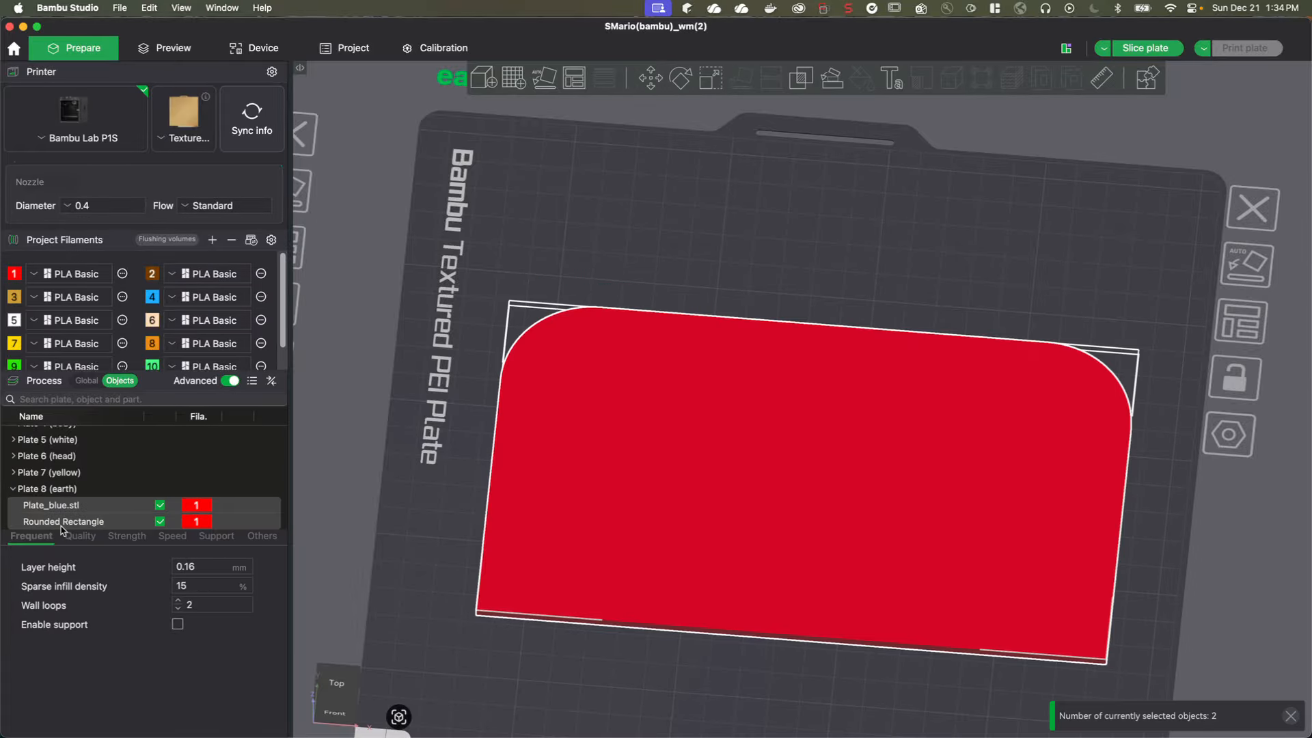
scroll(69, 505, "down", 1)
right_click(72, 486)
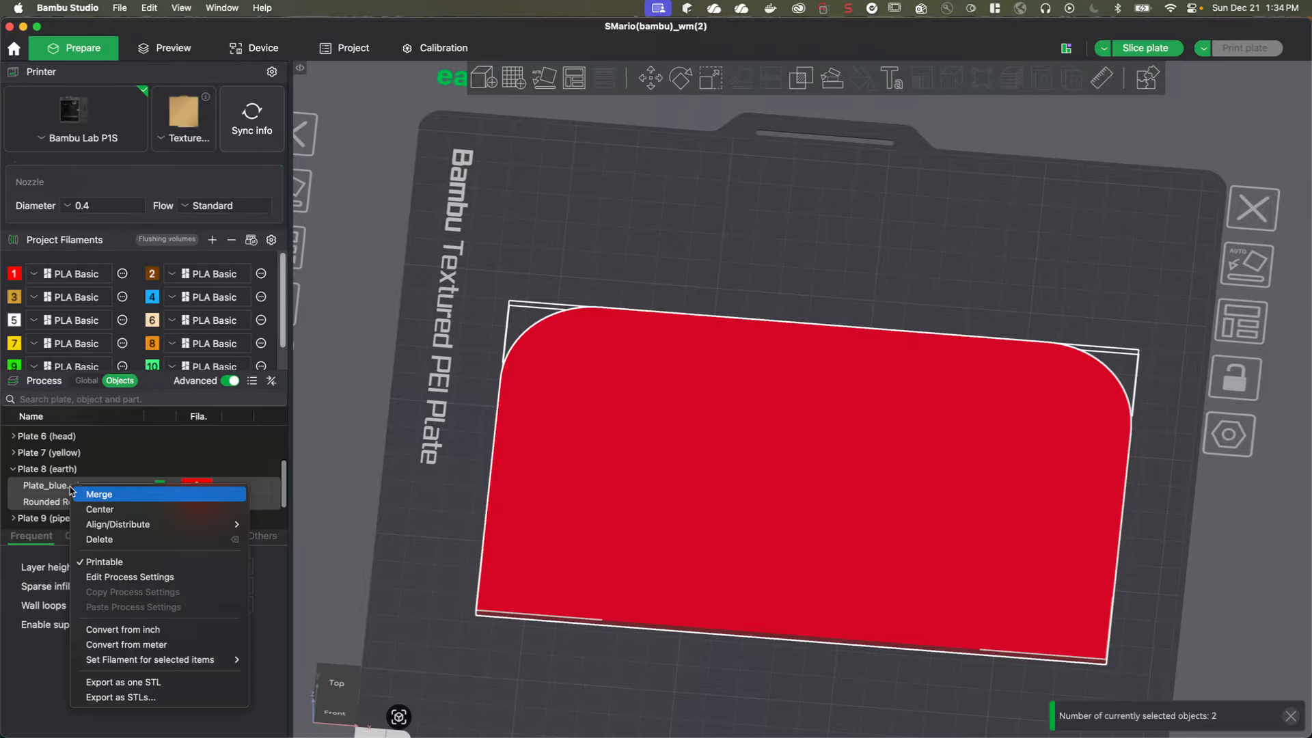
left_click(103, 496)
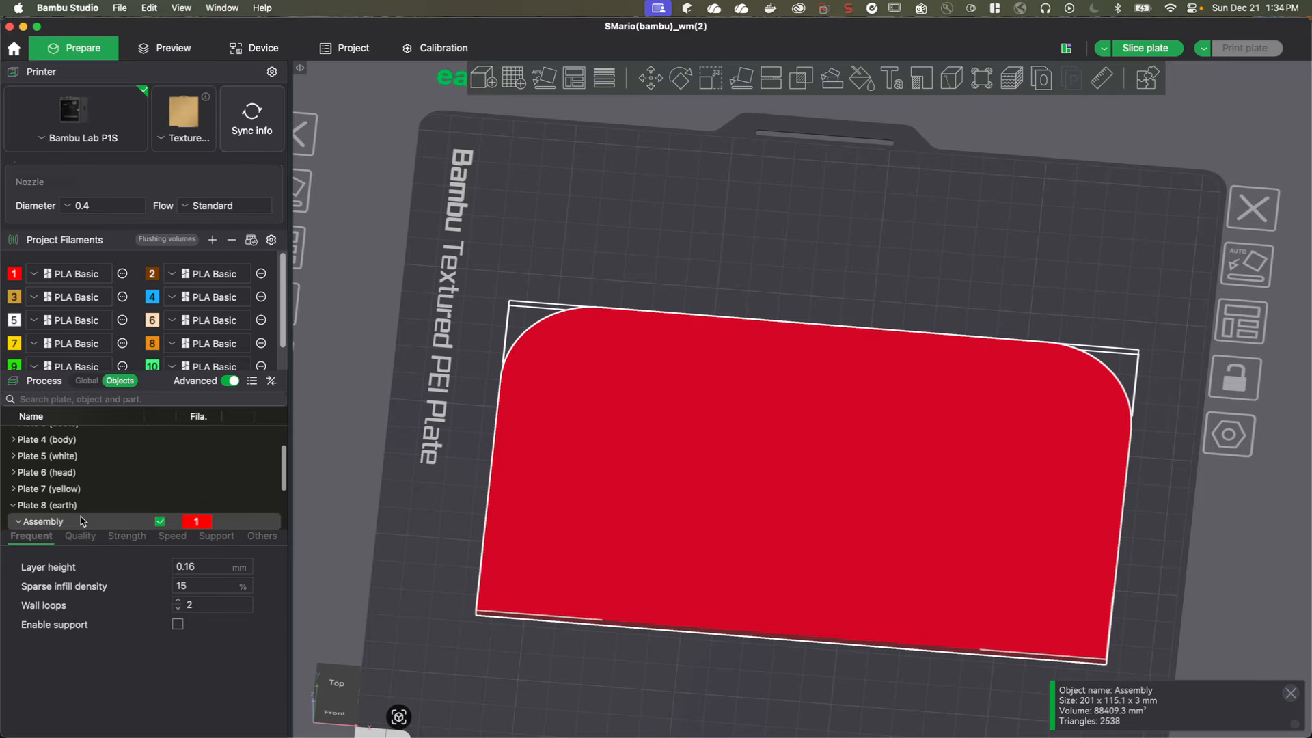
- Move the merged assembly slightly toward the back of the earth build plate
left_click(646, 226)
left_click(638, 439)
left_click_drag(702, 521, 683, 483)
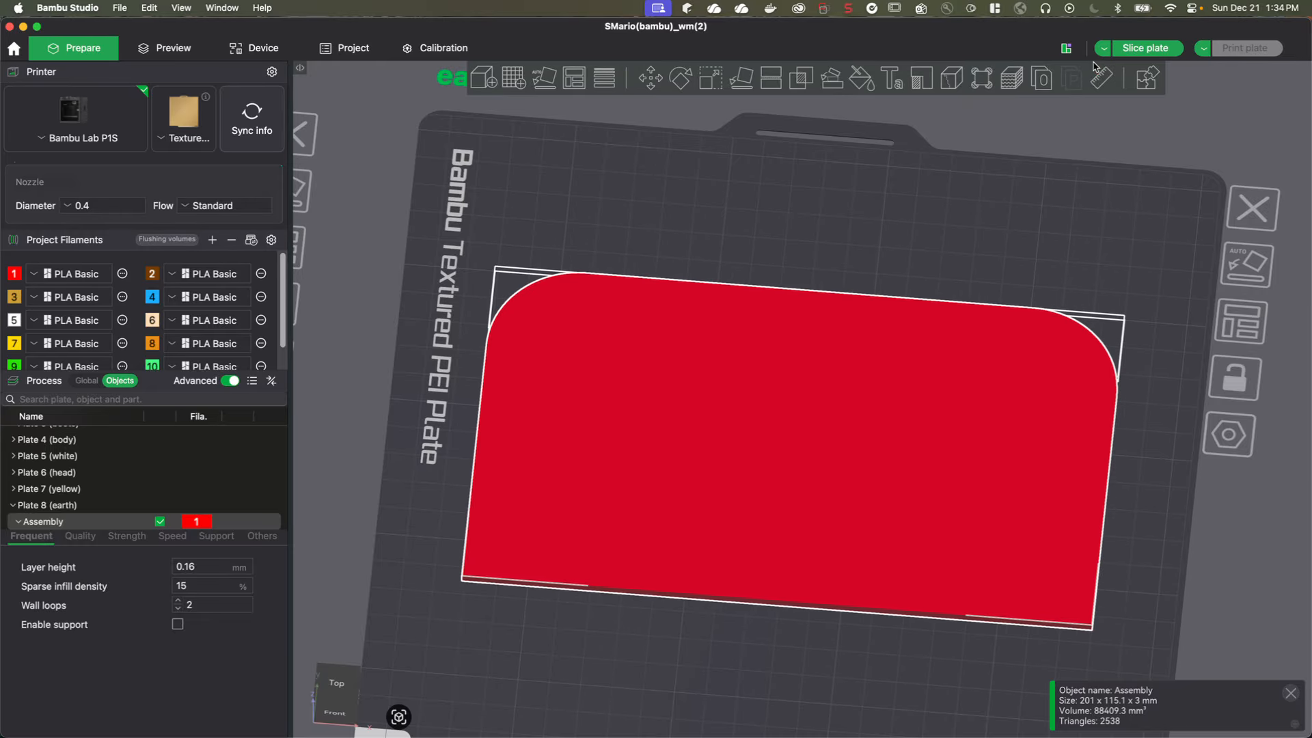
- Slice the earth plate and collapse the slicing summary to inspect the filled-in plate's top layer
left_click(1131, 49)
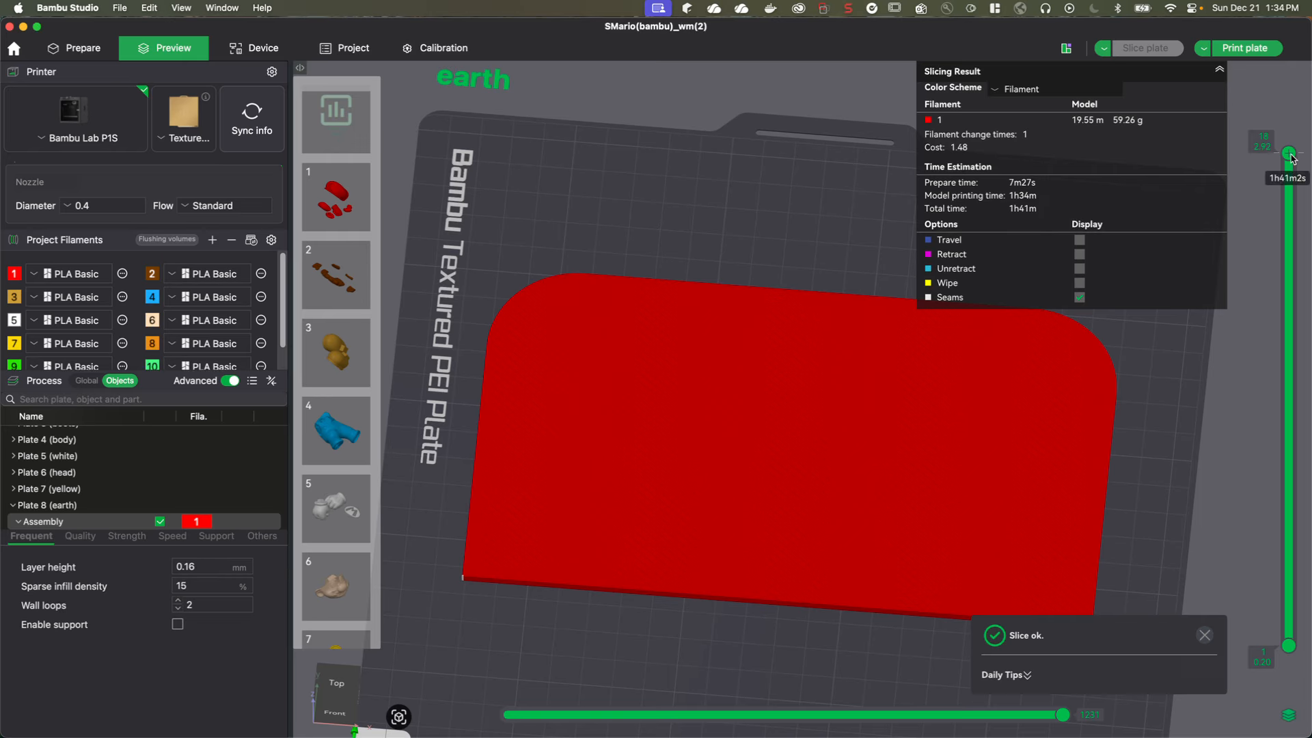
mouse_move(1288, 153)
left_mouse_down()
mouse_move(1290, 523)
mouse_move(1290, 153)
left_mouse_up()
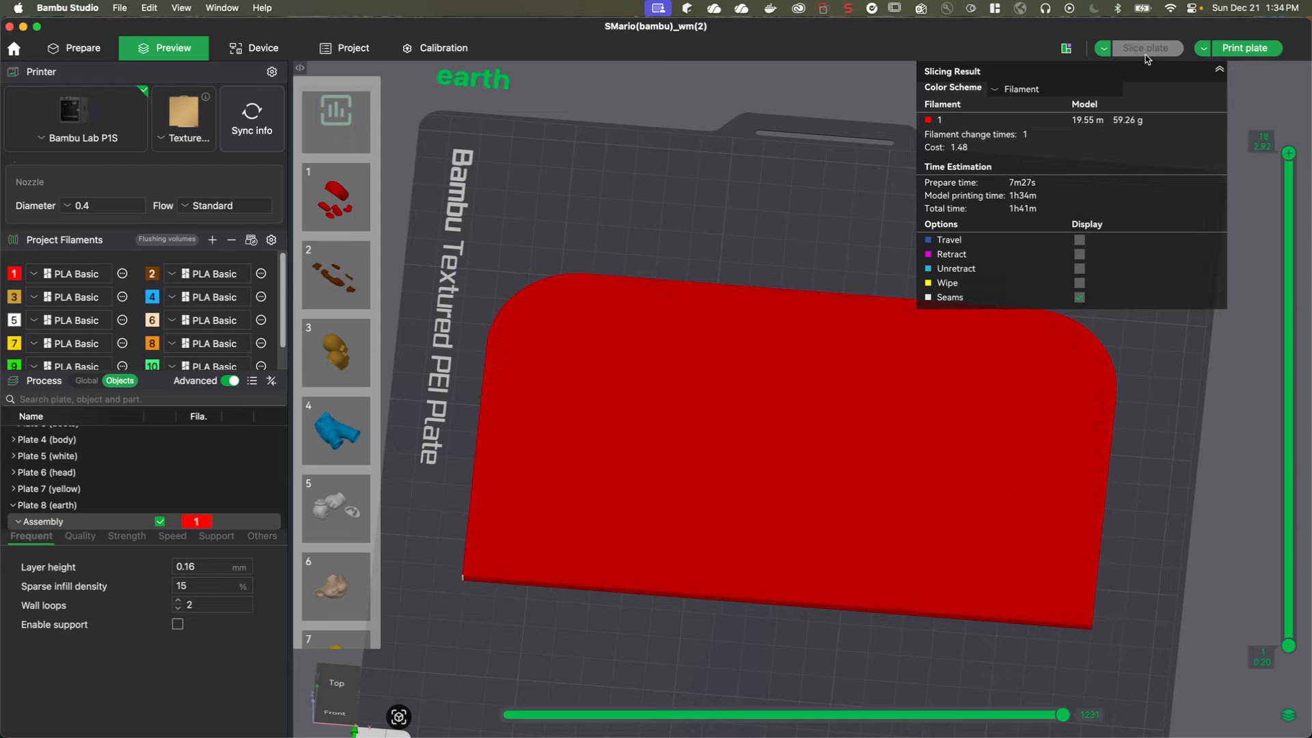
left_click(1220, 70)
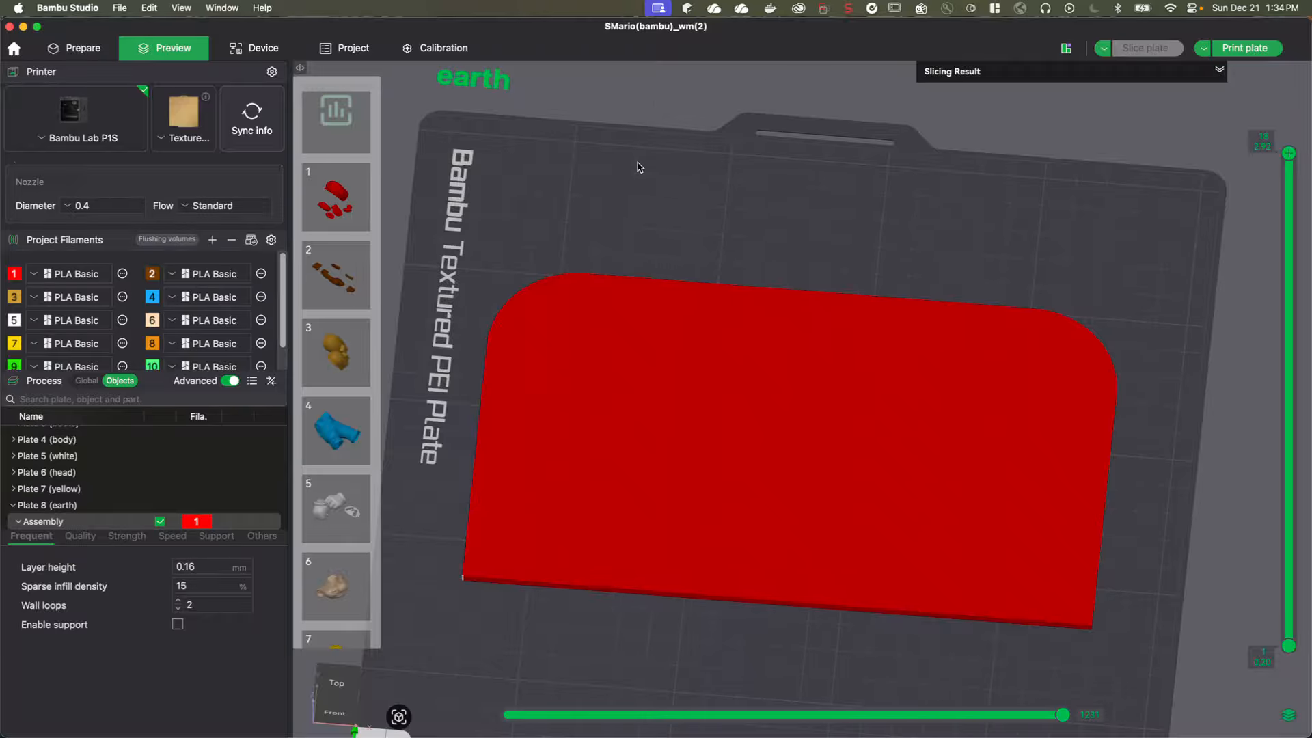
scroll(442, 130, "down", 5)
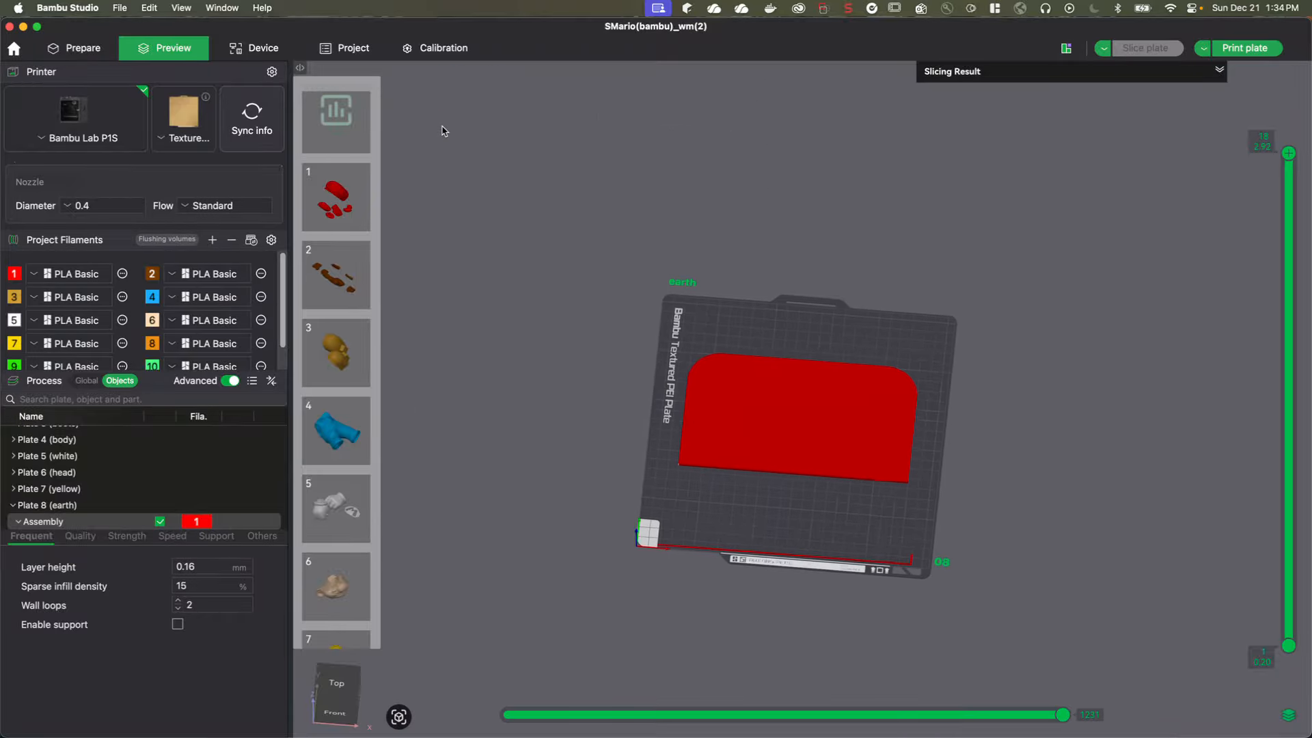
- Return to the model view, make plate 11 with earth_wm.stl active, and slice it
left_click(79, 47)
right_click_drag(626, 562, 890, 386)
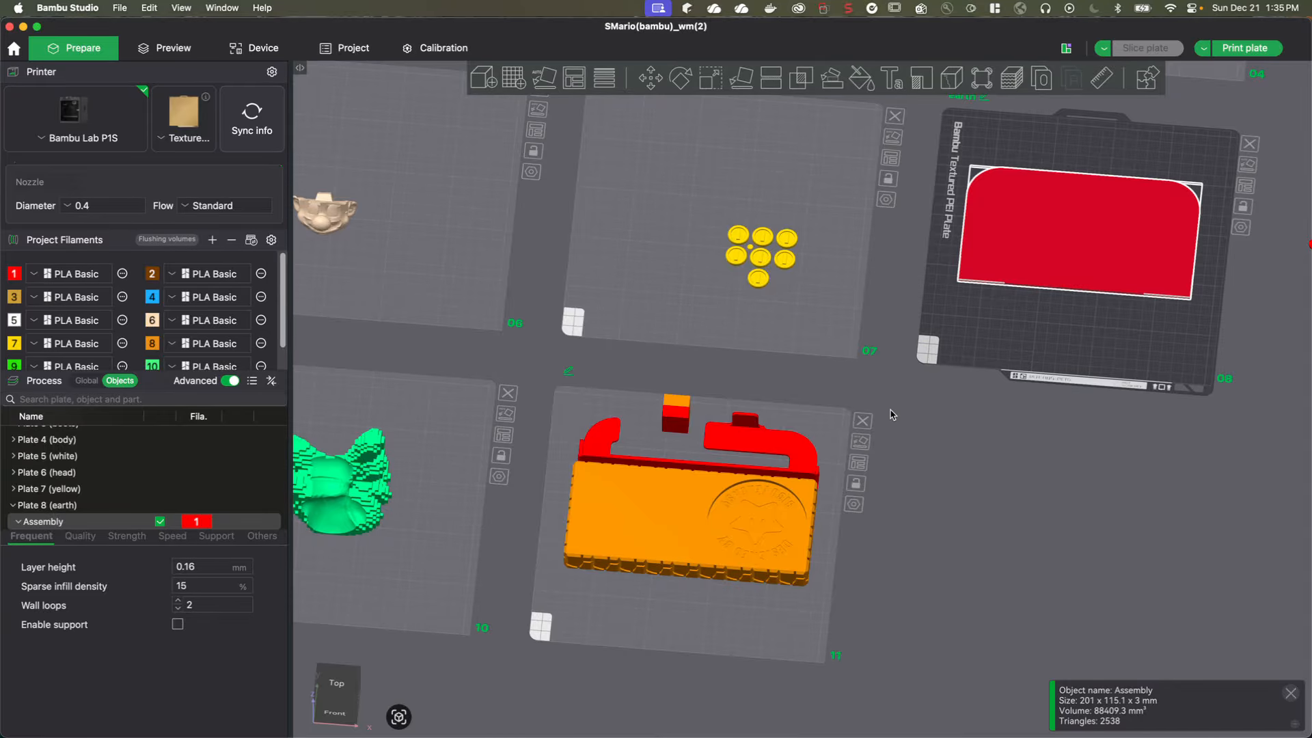
scroll(890, 414, "down", 3)
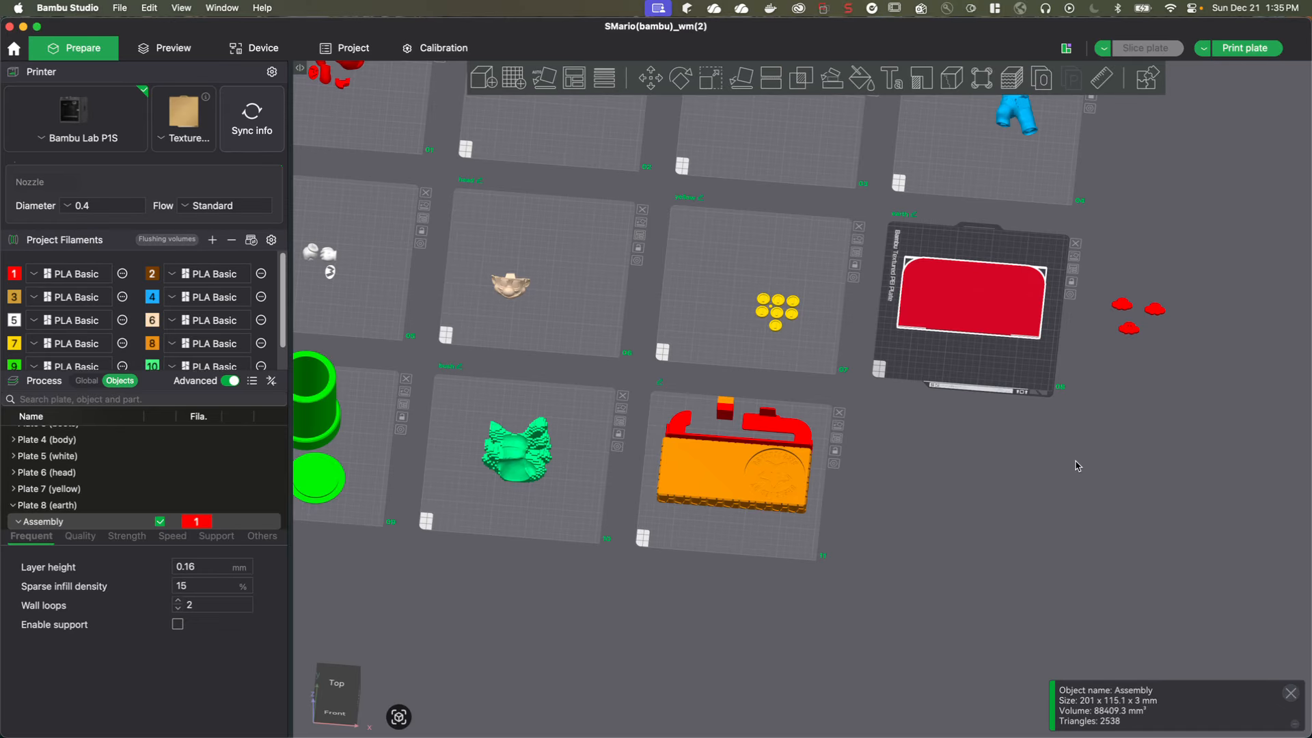
scroll(1076, 466, "up", 4)
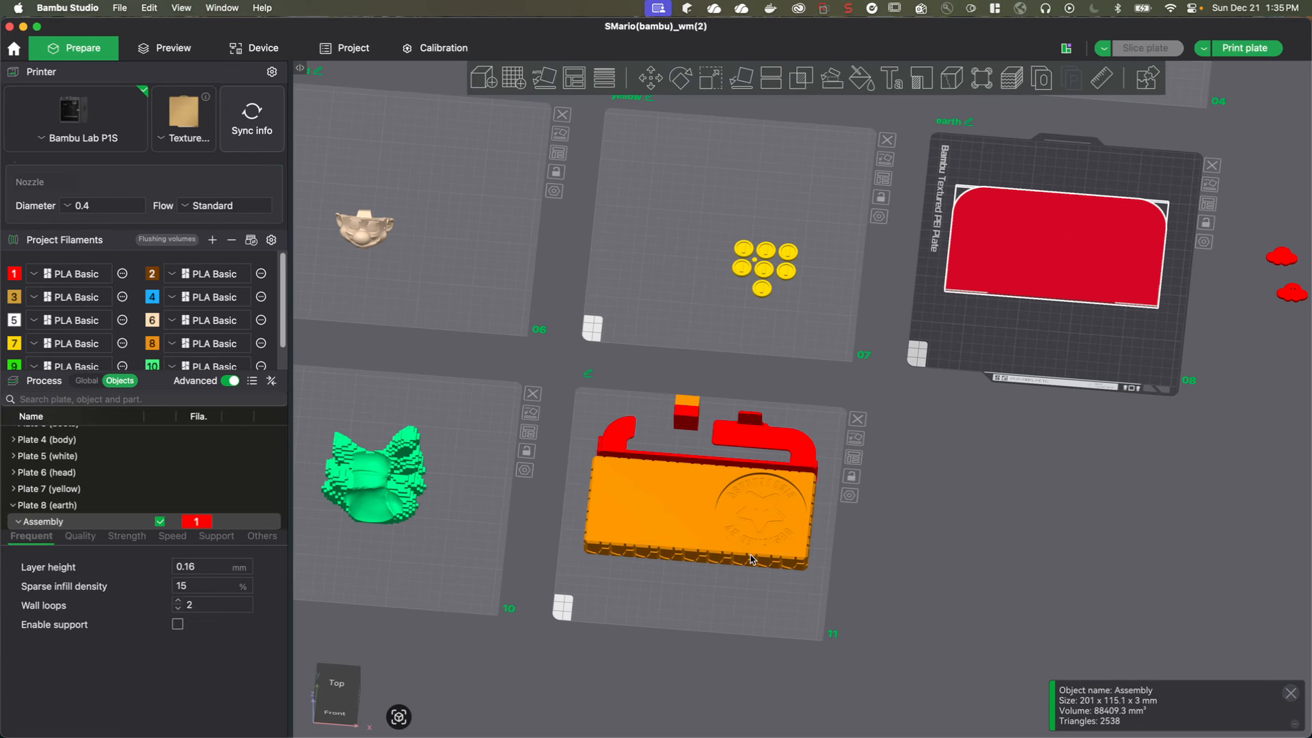
left_click(736, 526)
scroll(675, 510, "up", 5)
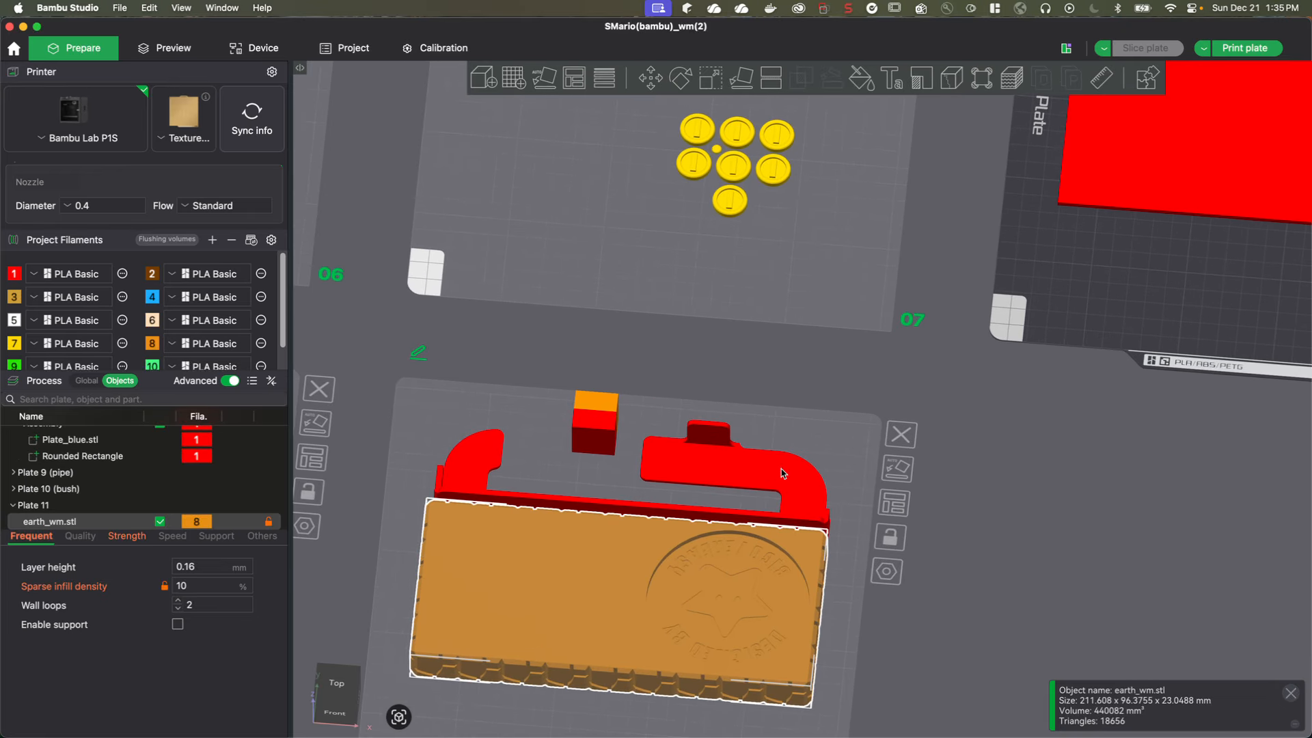
left_click(829, 456)
right_click_drag(829, 461, 899, 367)
left_click(1156, 47)
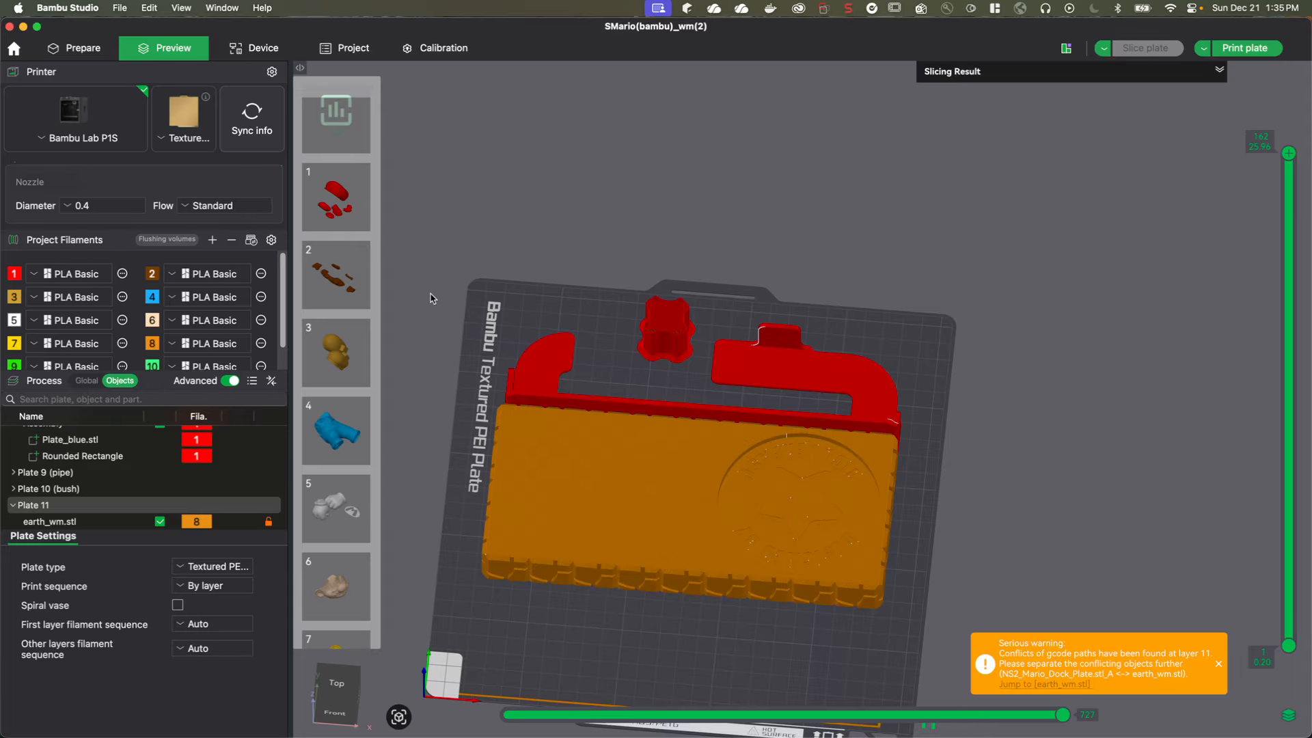
left_click_drag(431, 298, 640, 504)
- Return to the model view and add an eleventh project filament, using the Bambu PLA Matte preset
left_click(100, 64)
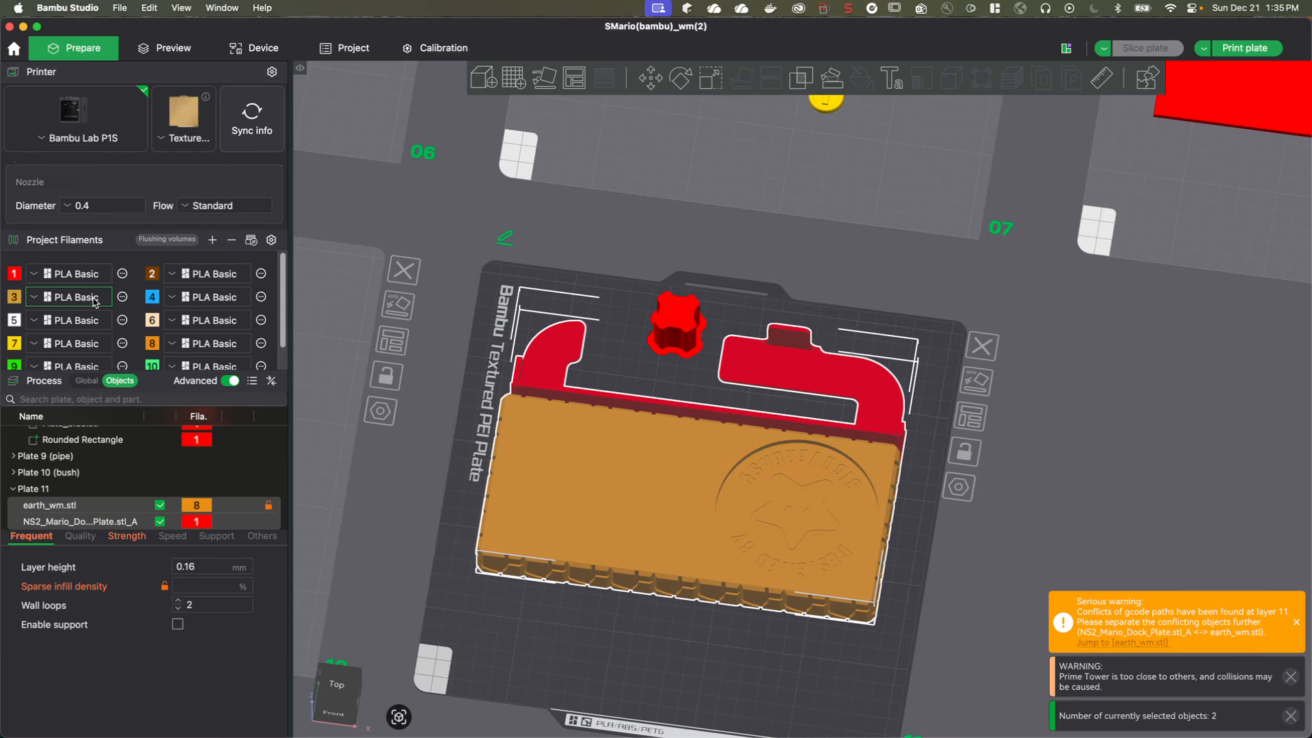
scroll(71, 312, "down", 2)
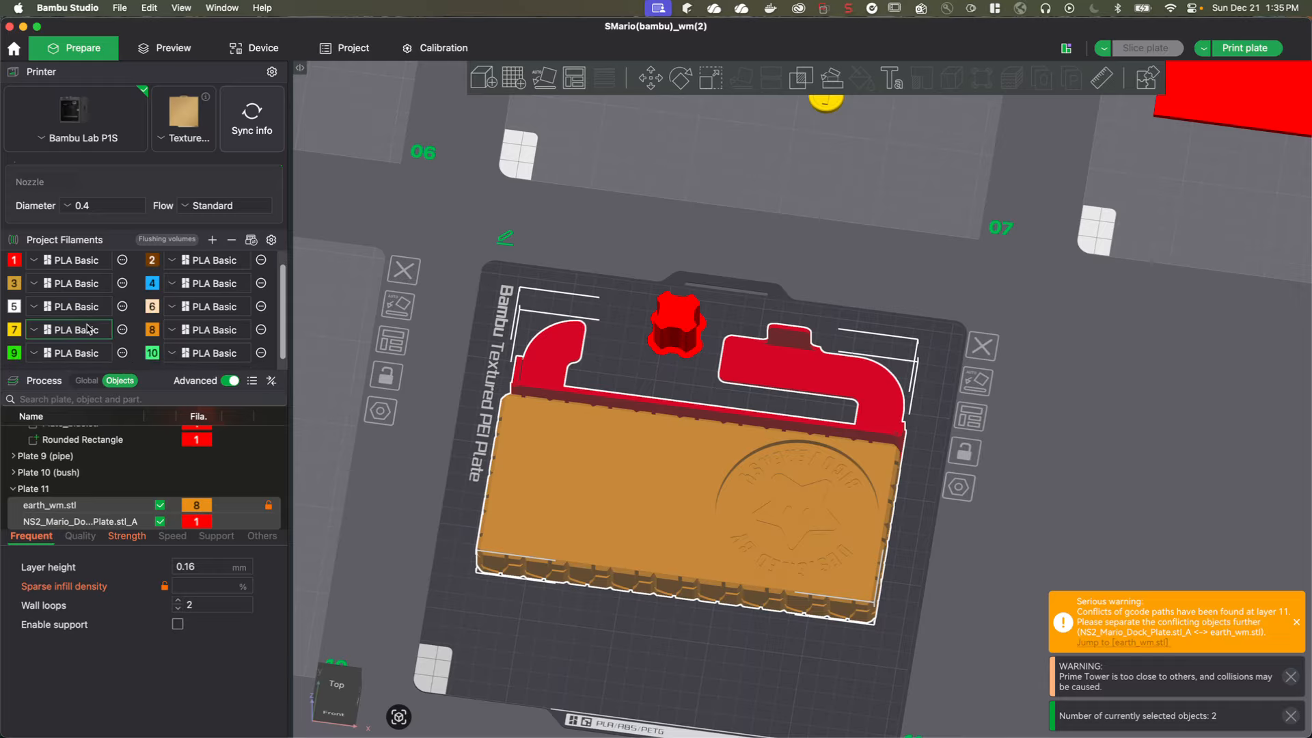
left_click(214, 241)
left_click(34, 354)
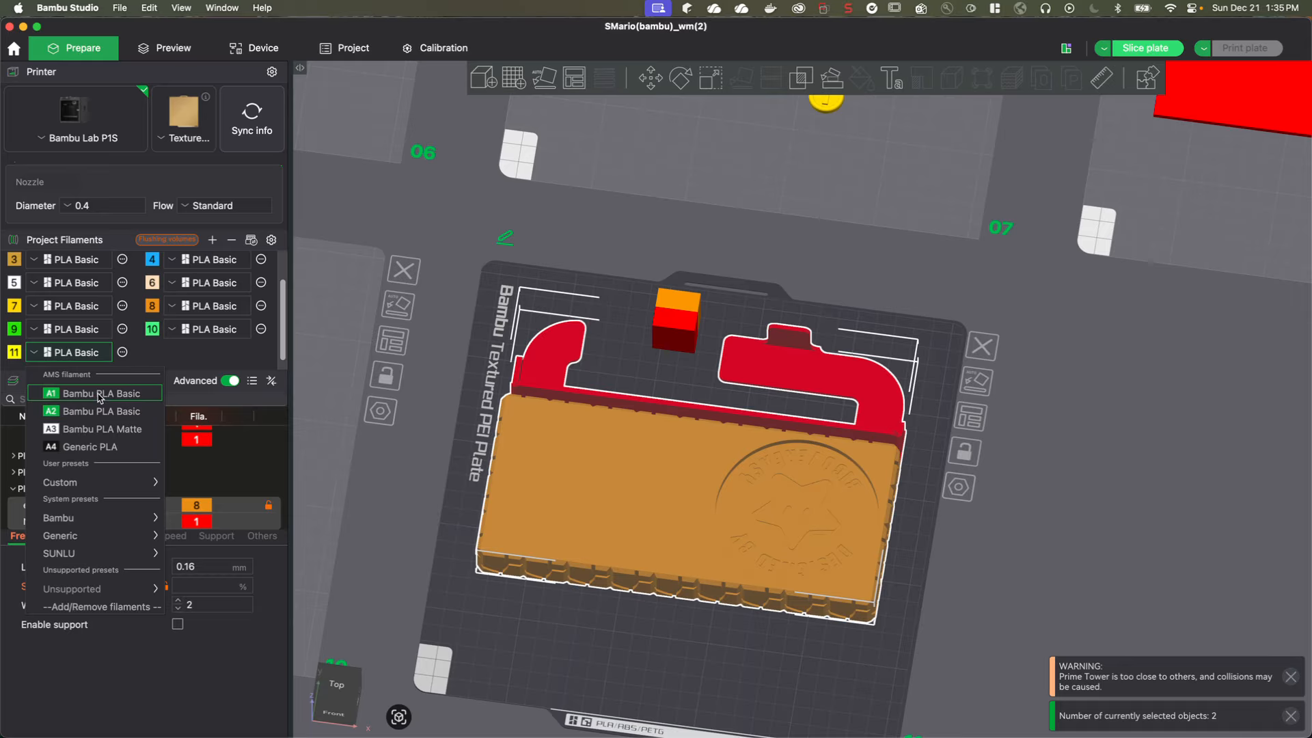
left_click(97, 431)
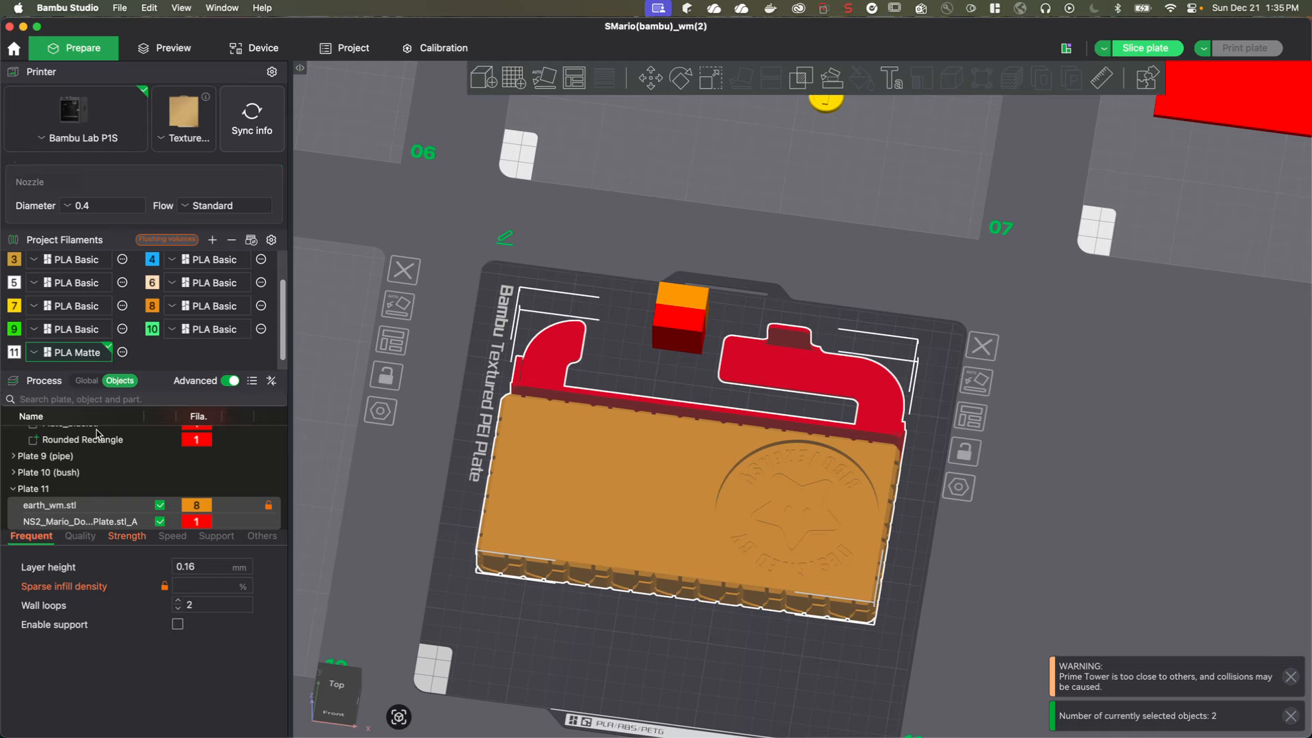
- Set the colour of filament 11 to Terracotta (11203)
left_click(13, 352)
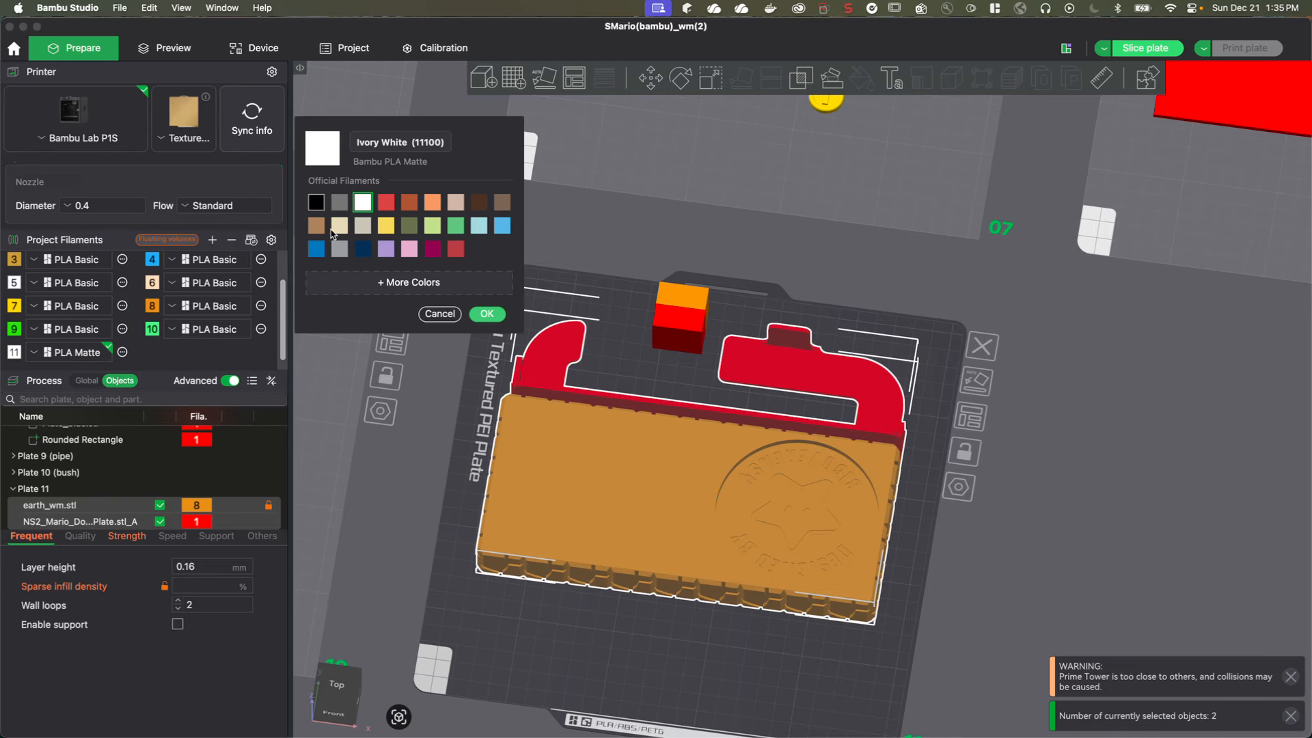
left_click(409, 203)
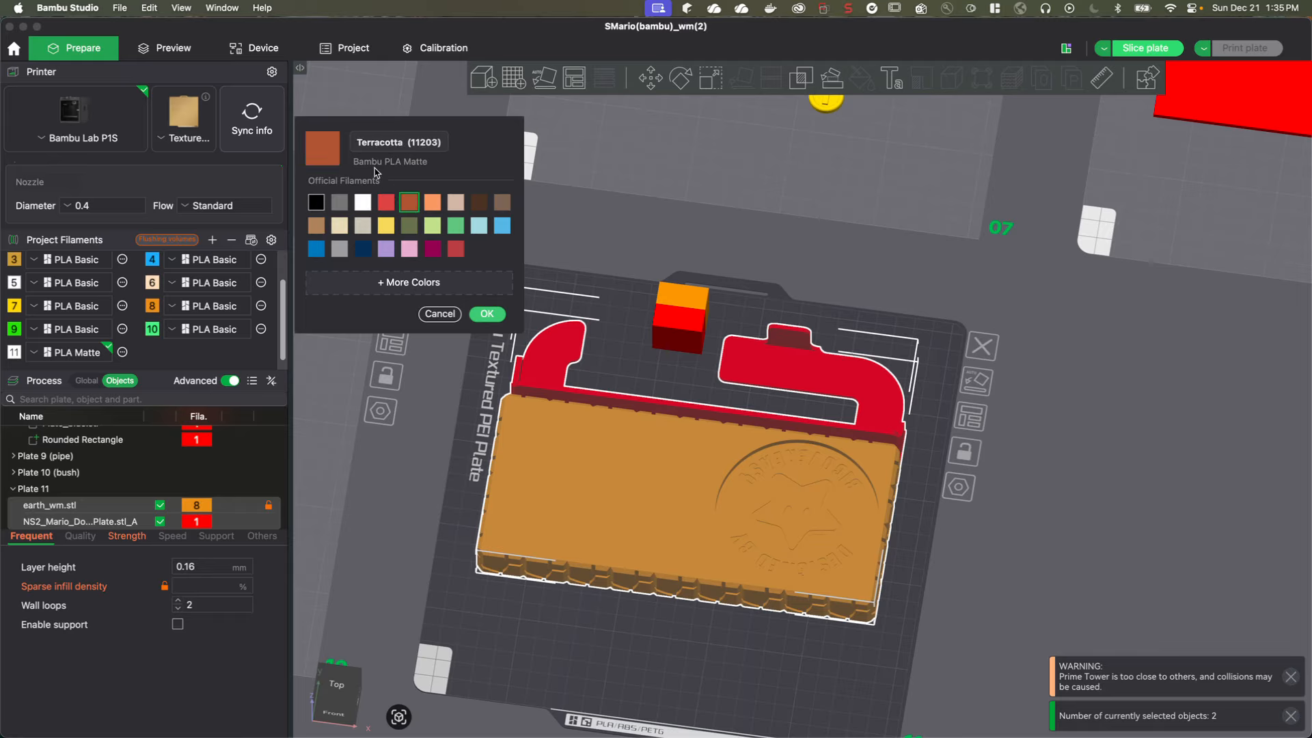
left_click(487, 314)
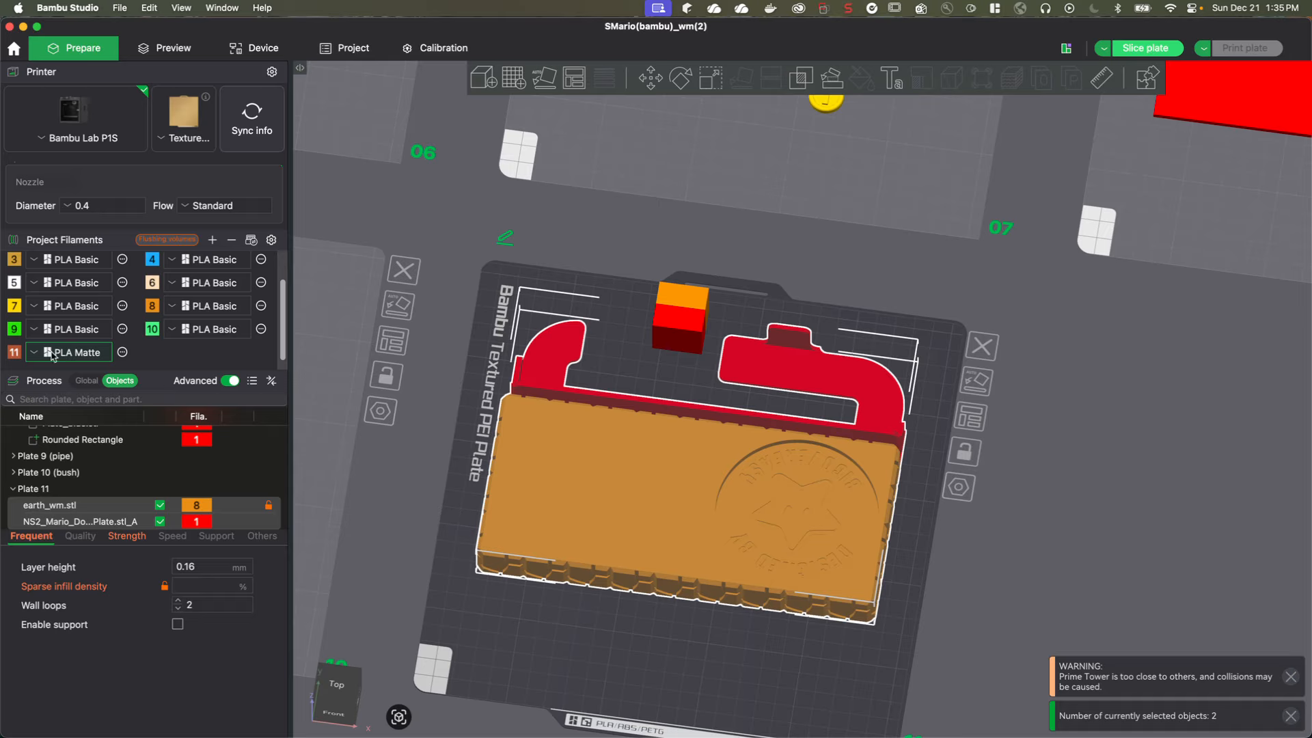
- Assign filament 11 to both NS2_Mario_Dock_Plate.stl_A and earth_wm.stl on plate 11
right_click(612, 431)
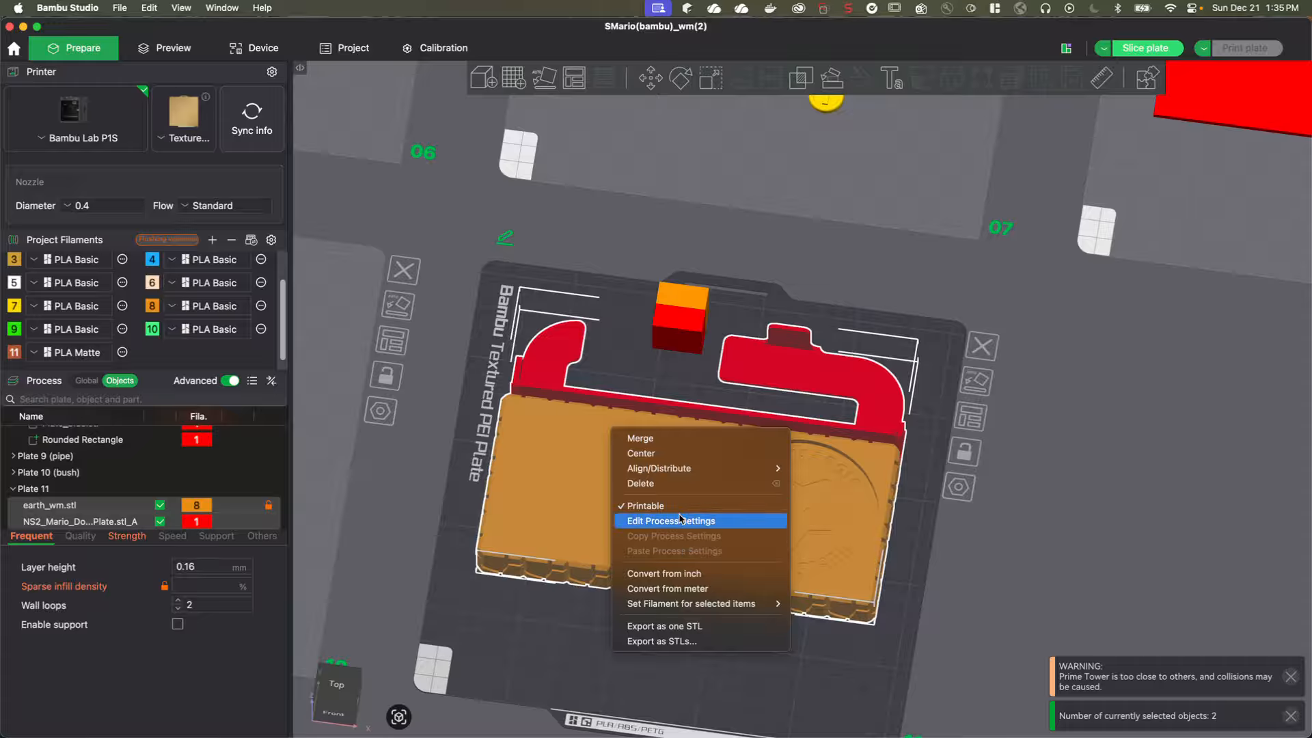
left_click(1109, 537)
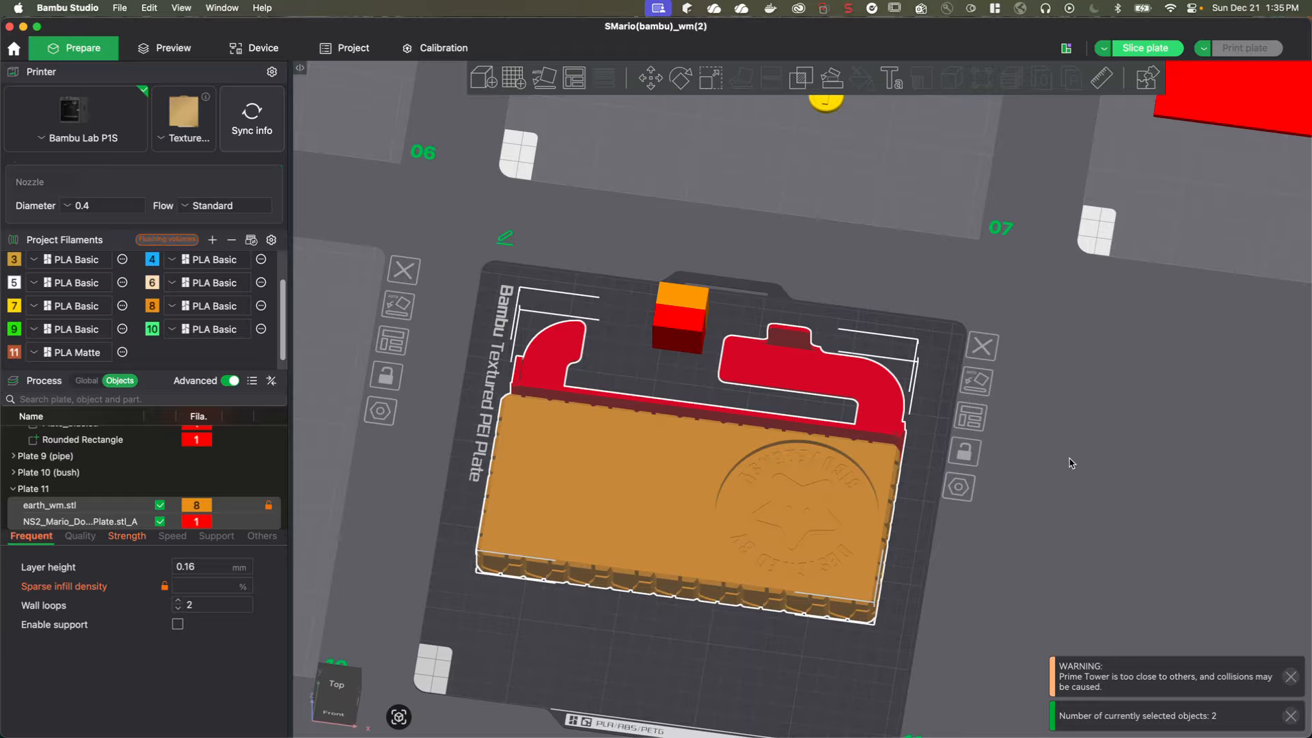
left_click(853, 293)
left_click(813, 395)
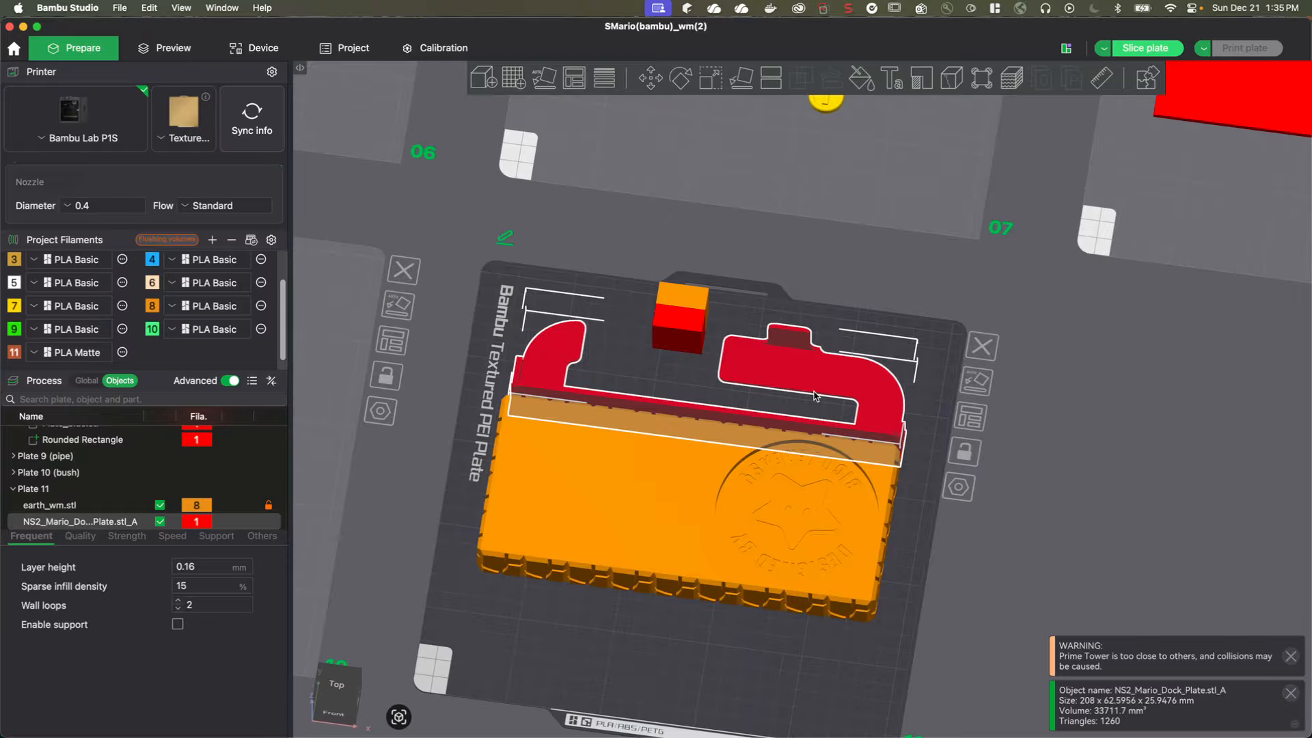
left_click(15, 353)
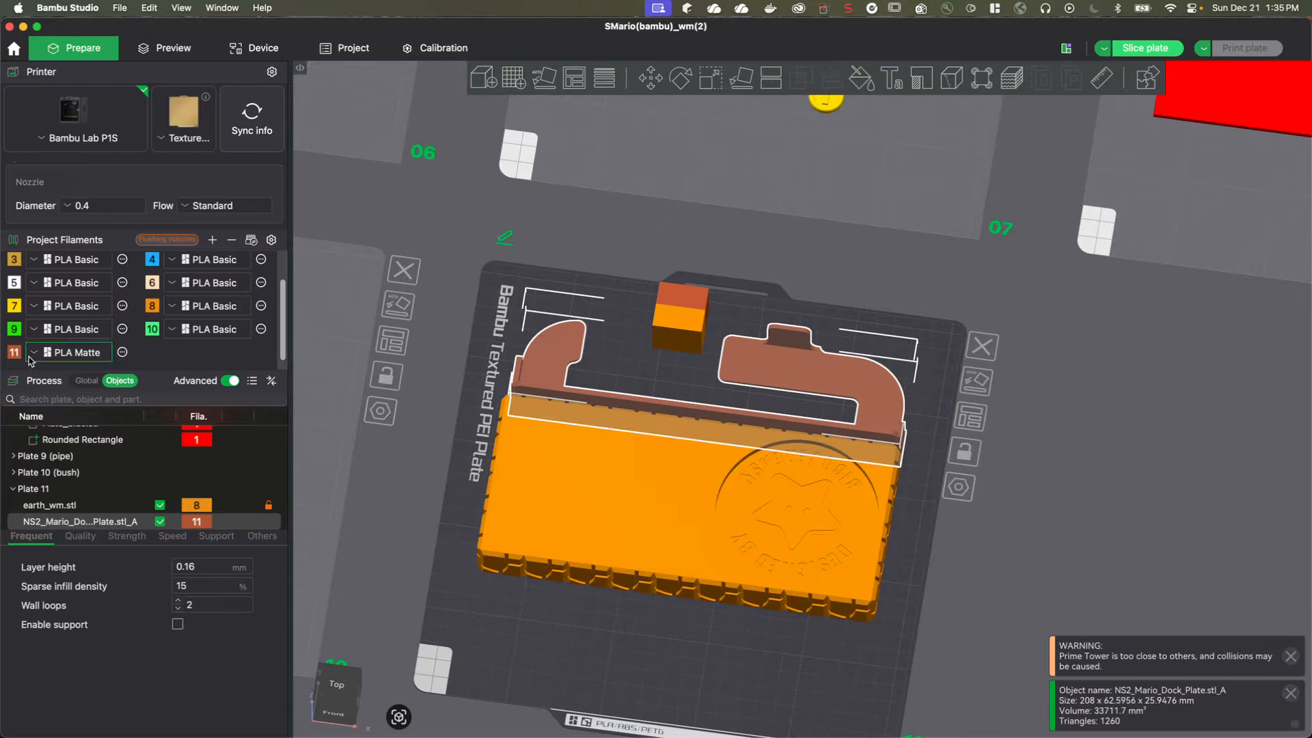
left_click(711, 504)
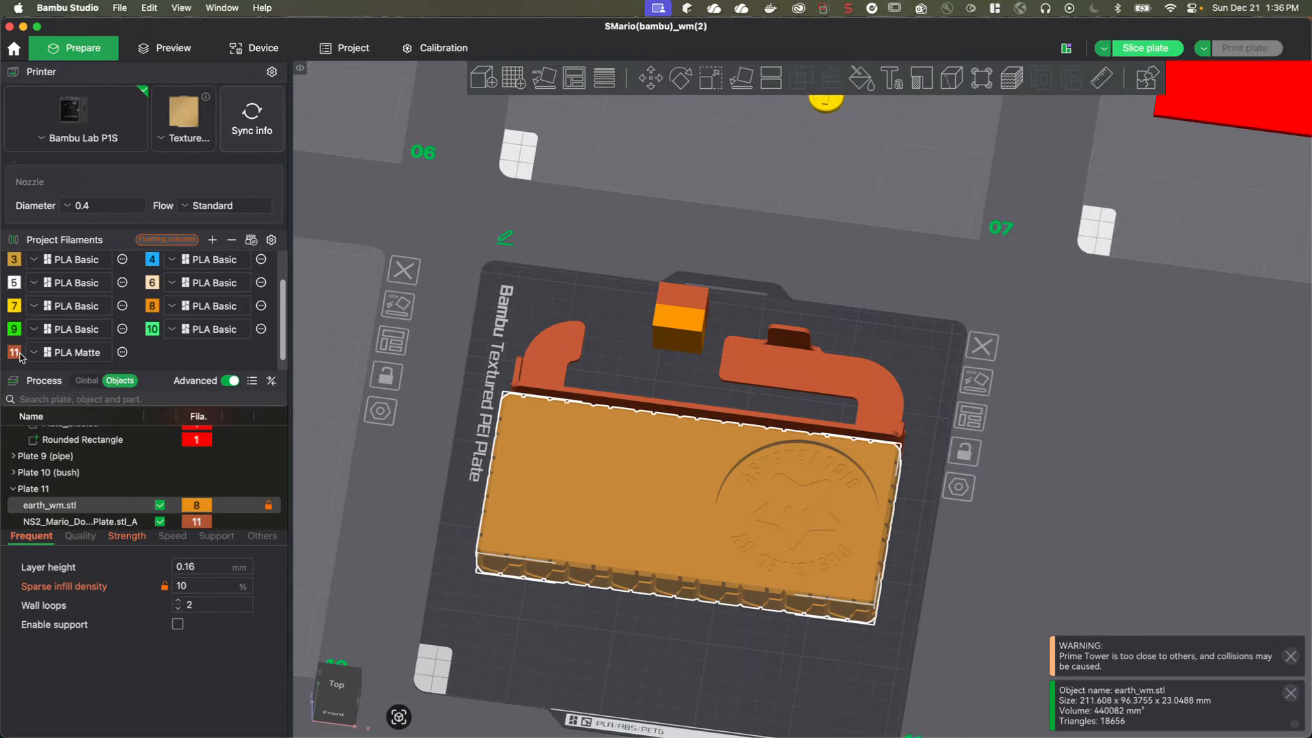
key("1")
key("1")
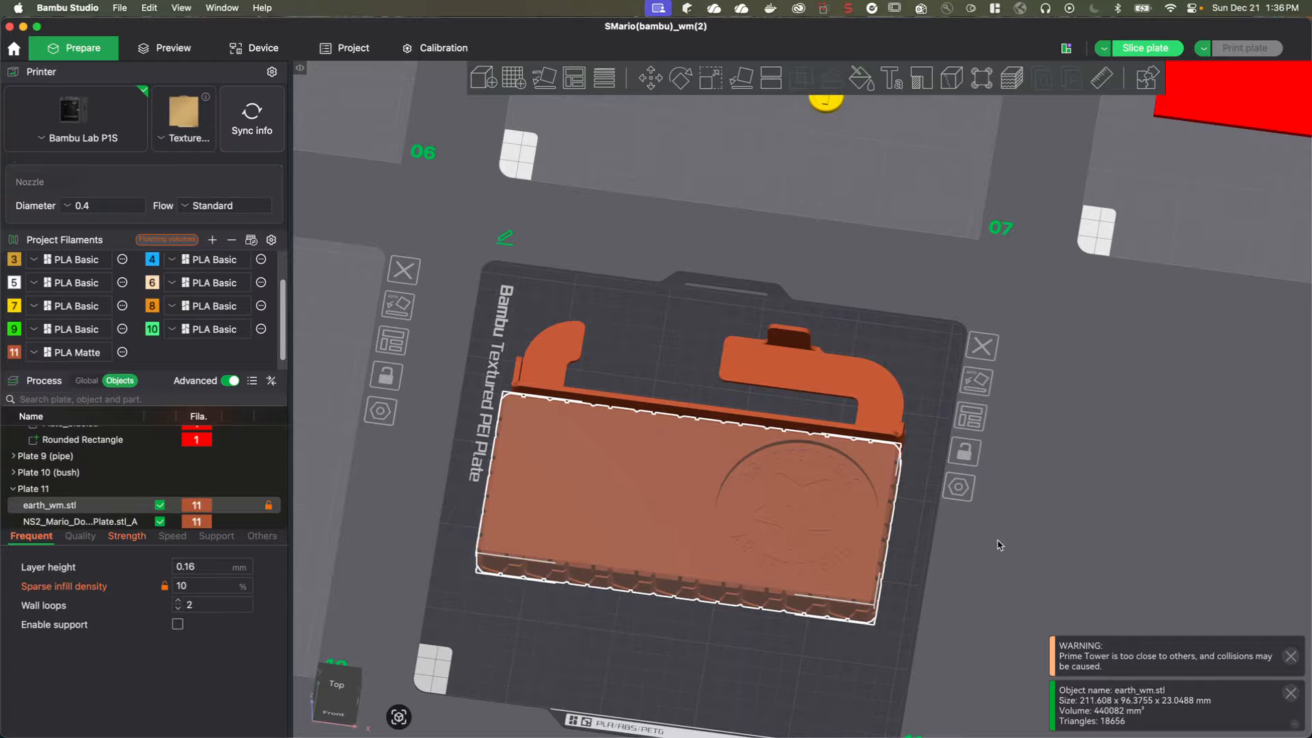
left_click(1020, 547)
mouse_move(1016, 555)
left_mouse_down()
mouse_move(1001, 545)
mouse_move(1011, 554)
left_mouse_up()
- Slice plate 11 and inspect the upper layers of the earth base and dock plate in the preview
left_click(1145, 48)
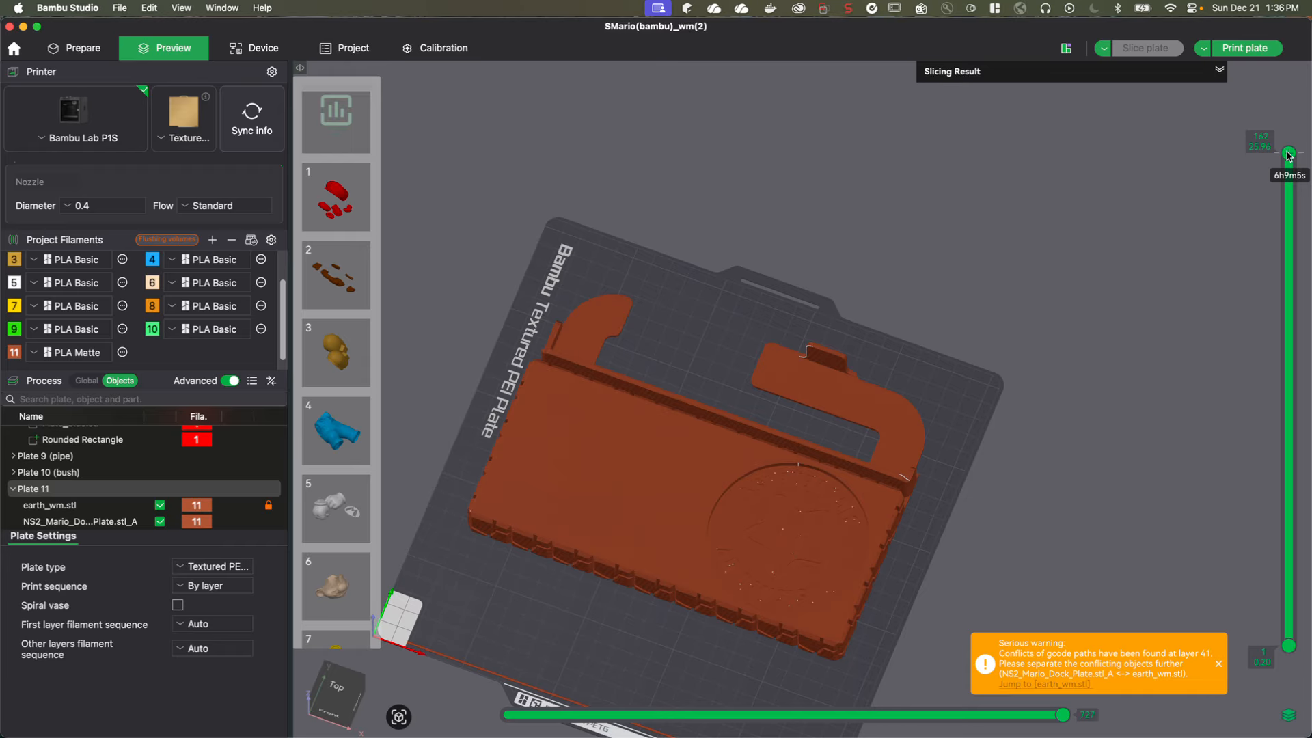
left_click_drag(1289, 156, 1295, 213)
left_click_drag(1154, 300, 1131, 260)
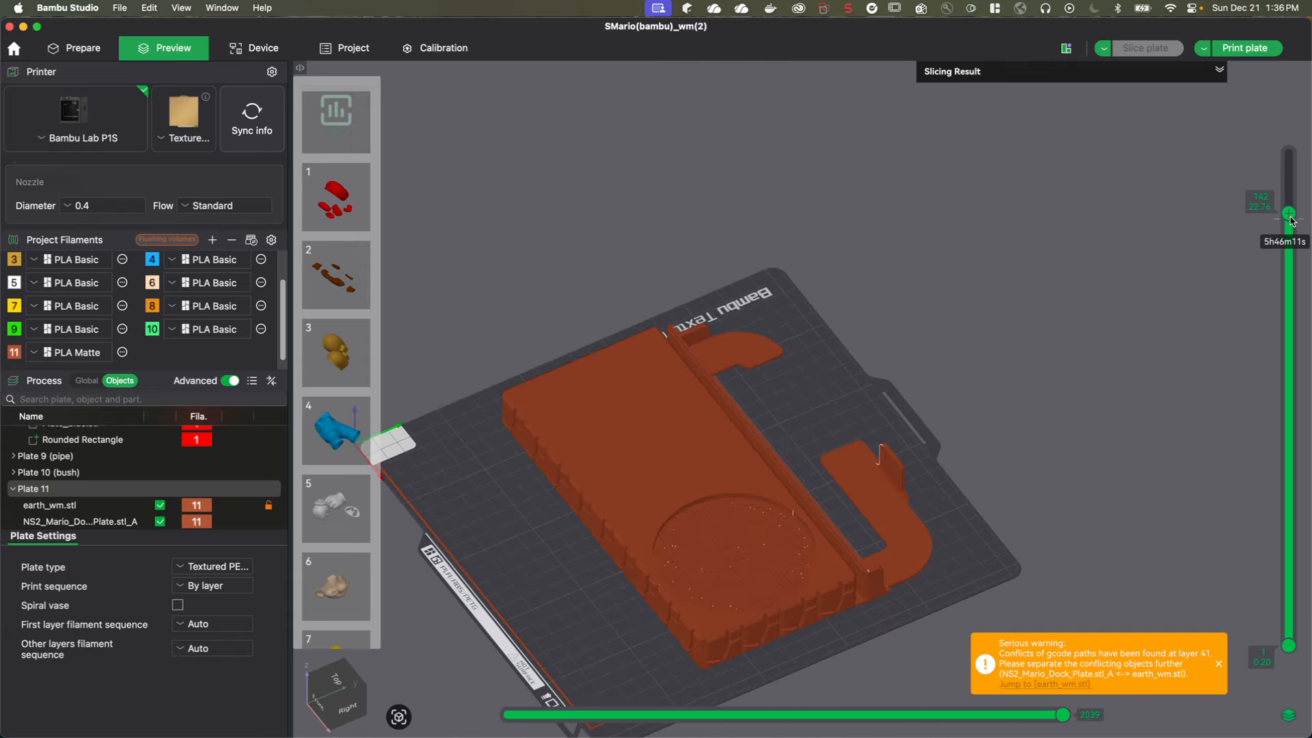
left_click_drag(1290, 220, 1291, 152)
right_click_drag(1203, 513, 1269, 282)
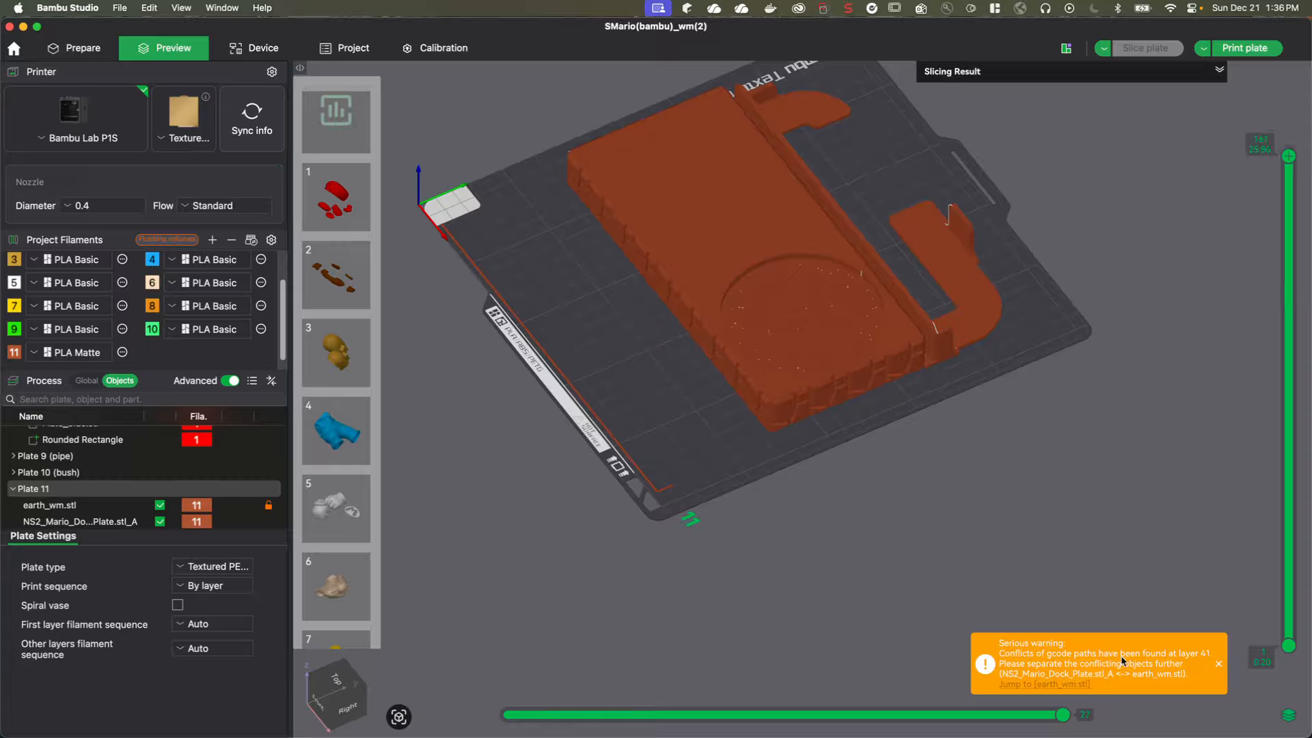
- Return to the model view and merge earth_wm.stl with NS2_Mario_Dock_Plate.stl_A using a Boolean union, without keeping the original models
left_click(96, 48)
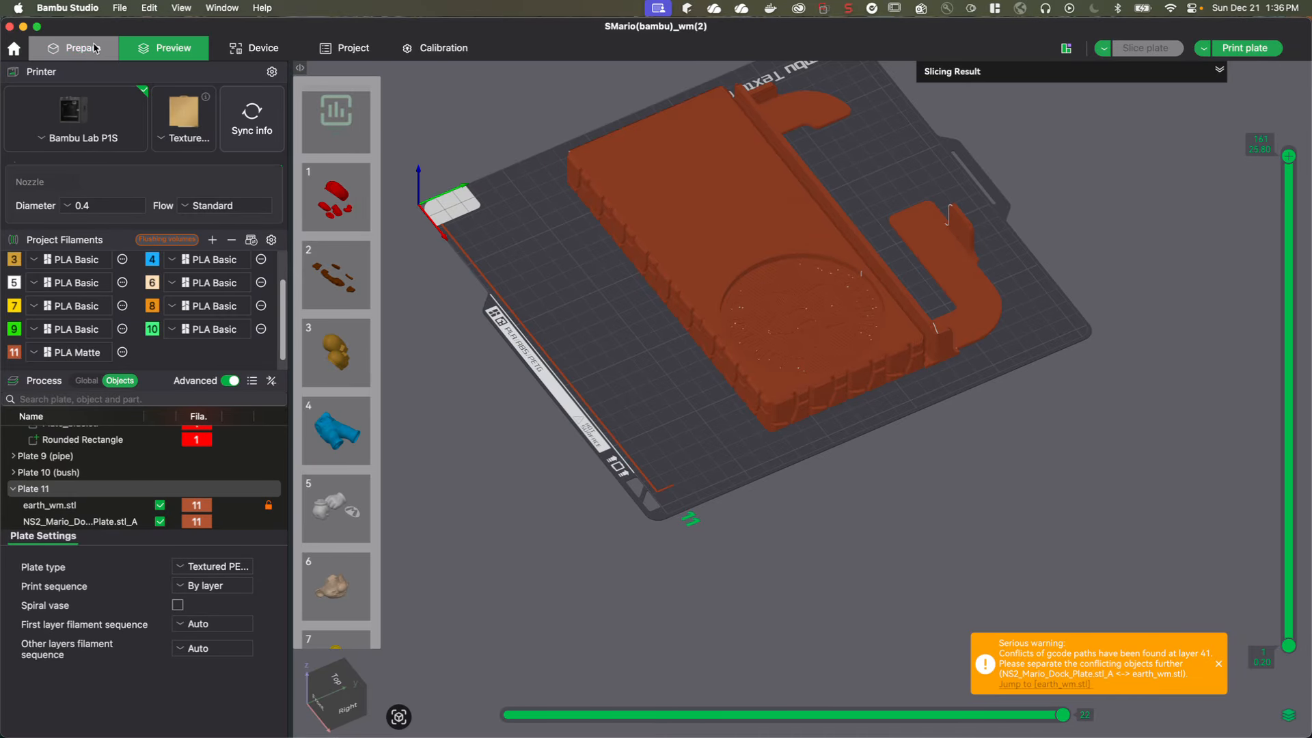
scroll(1052, 451, "up", 5)
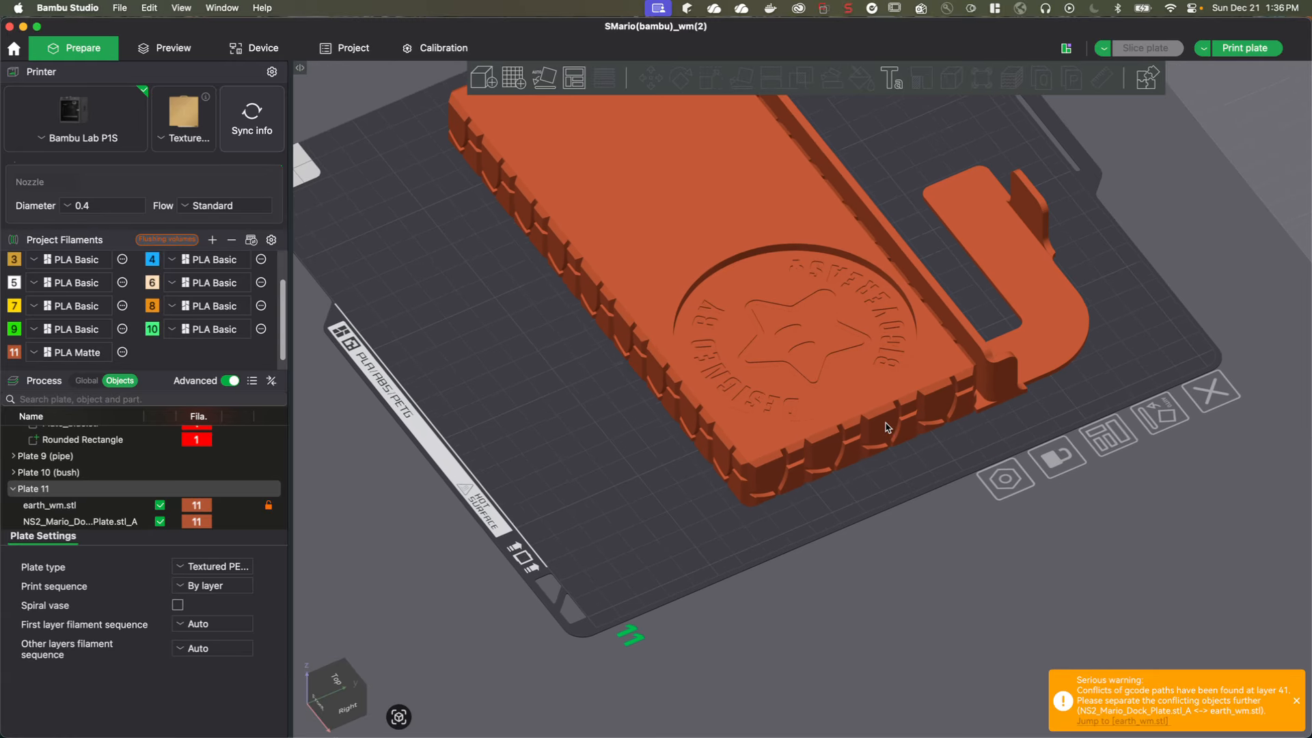
left_click_drag(952, 463, 938, 469)
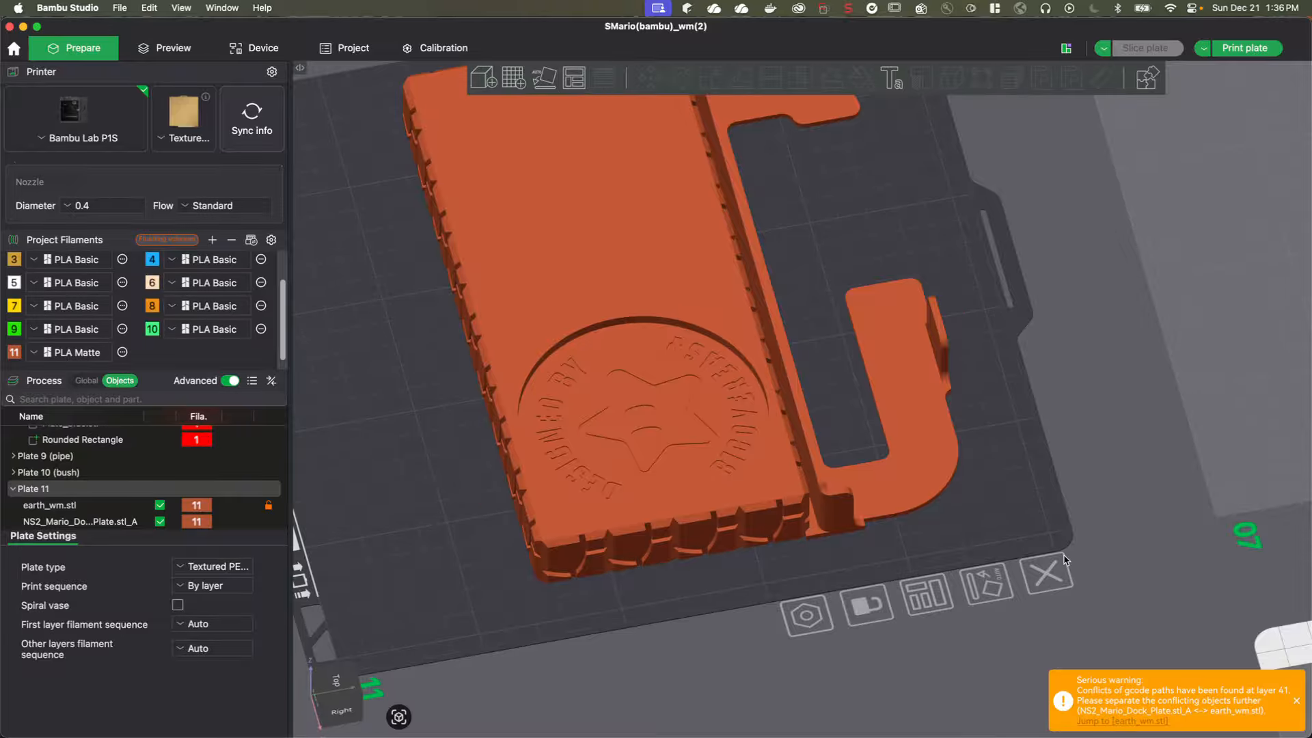
left_click_drag(1126, 518, 1054, 534)
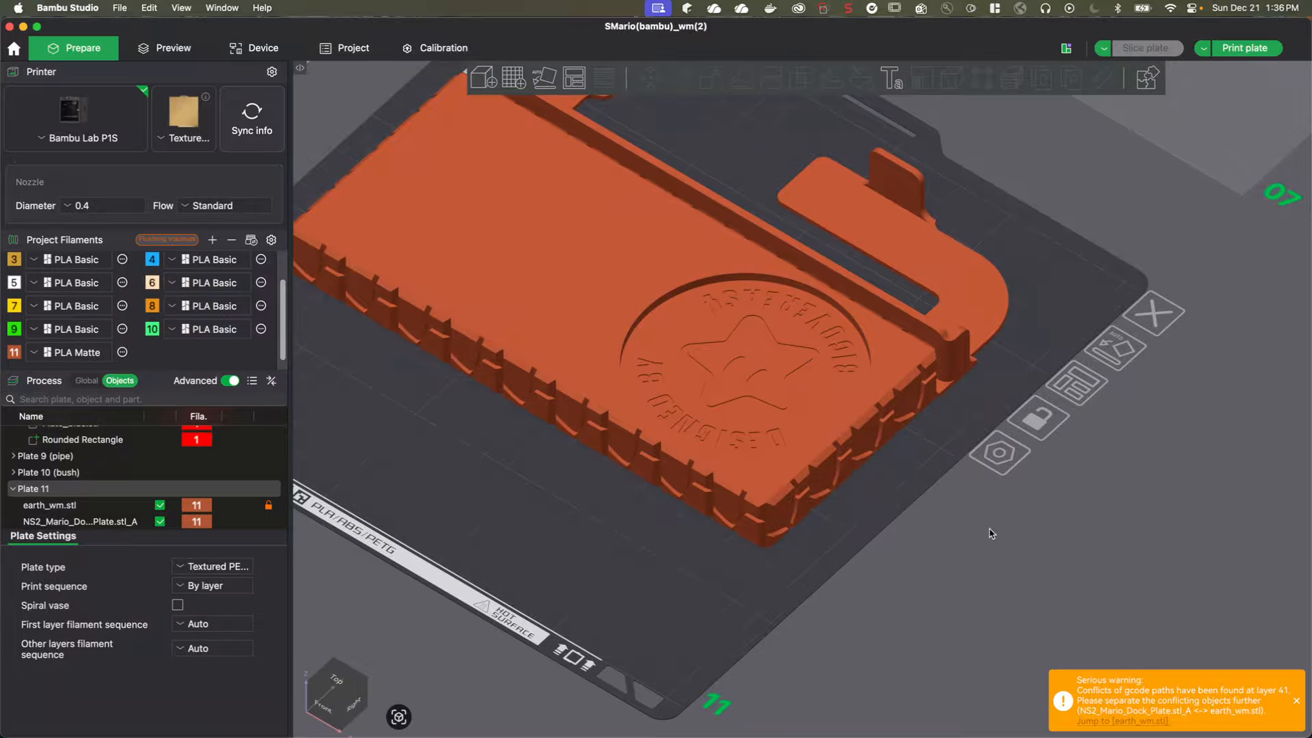
scroll(991, 530, "down", 5)
left_click_drag(973, 522, 1022, 637)
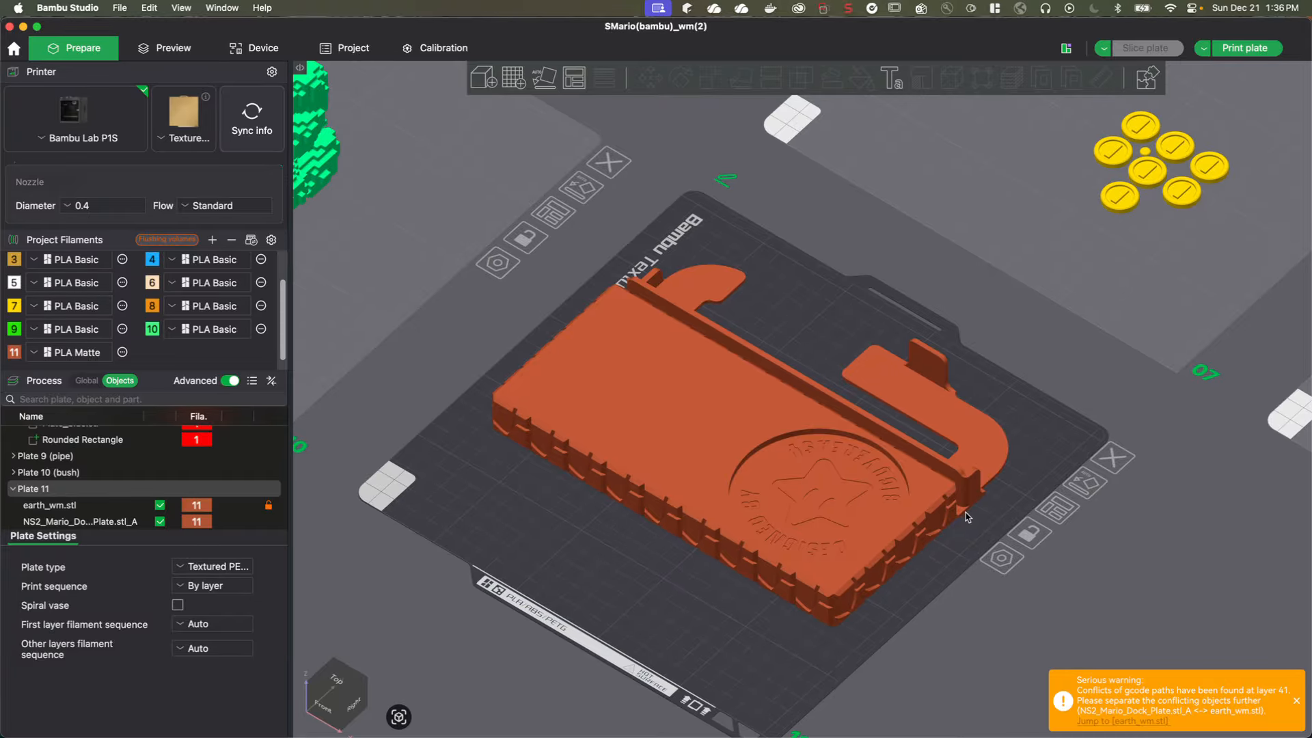
left_click(888, 445)
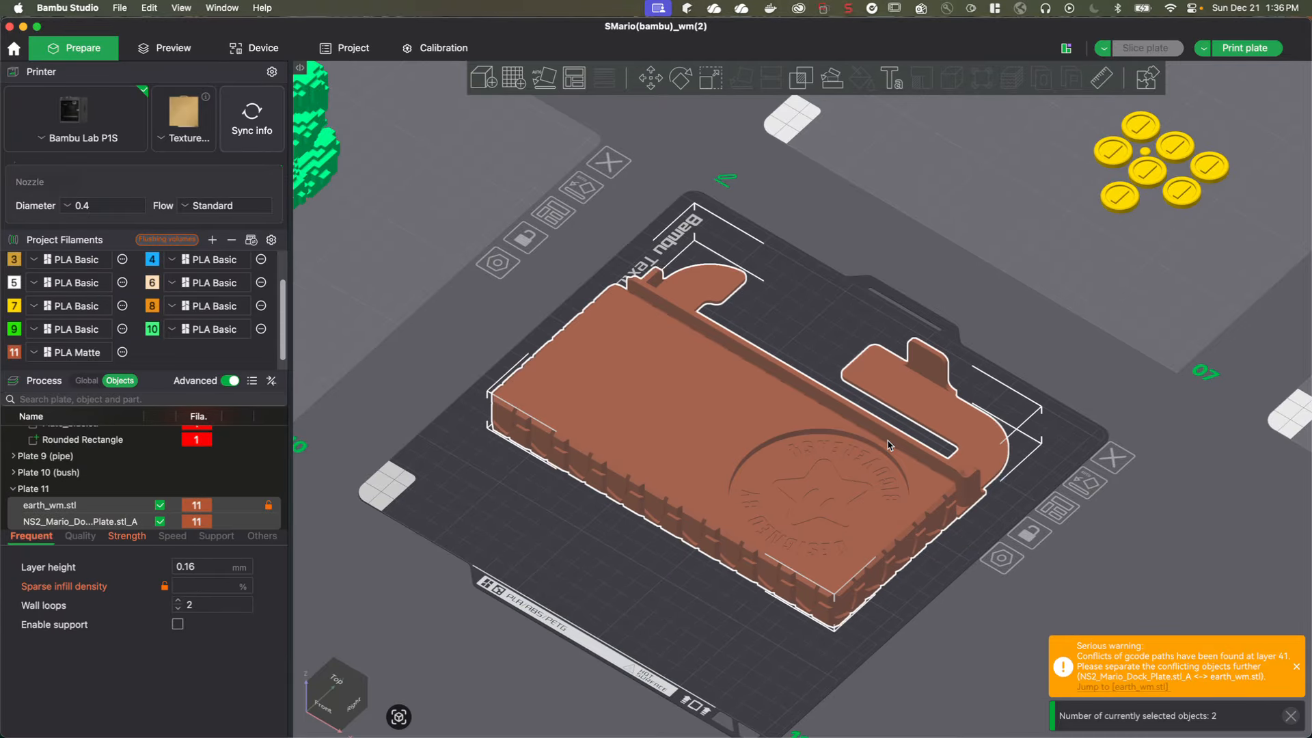
left_click(801, 79)
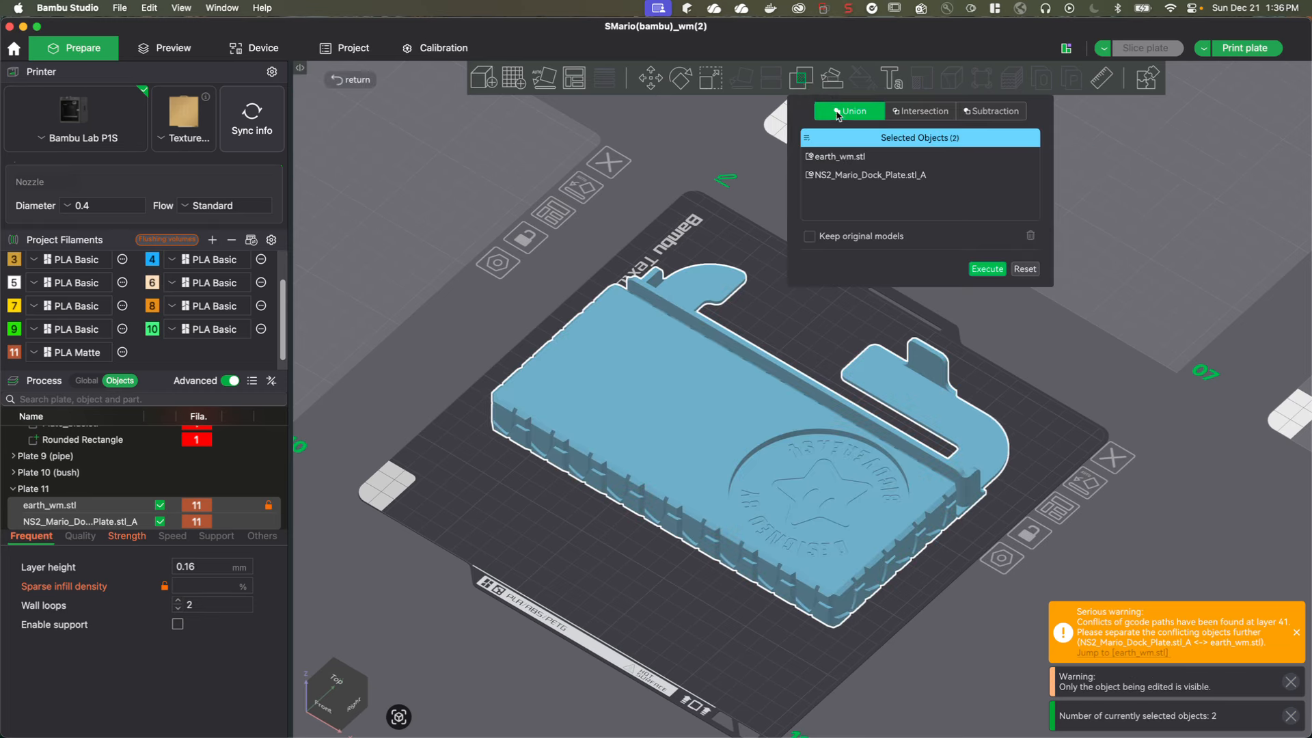
left_click(834, 157)
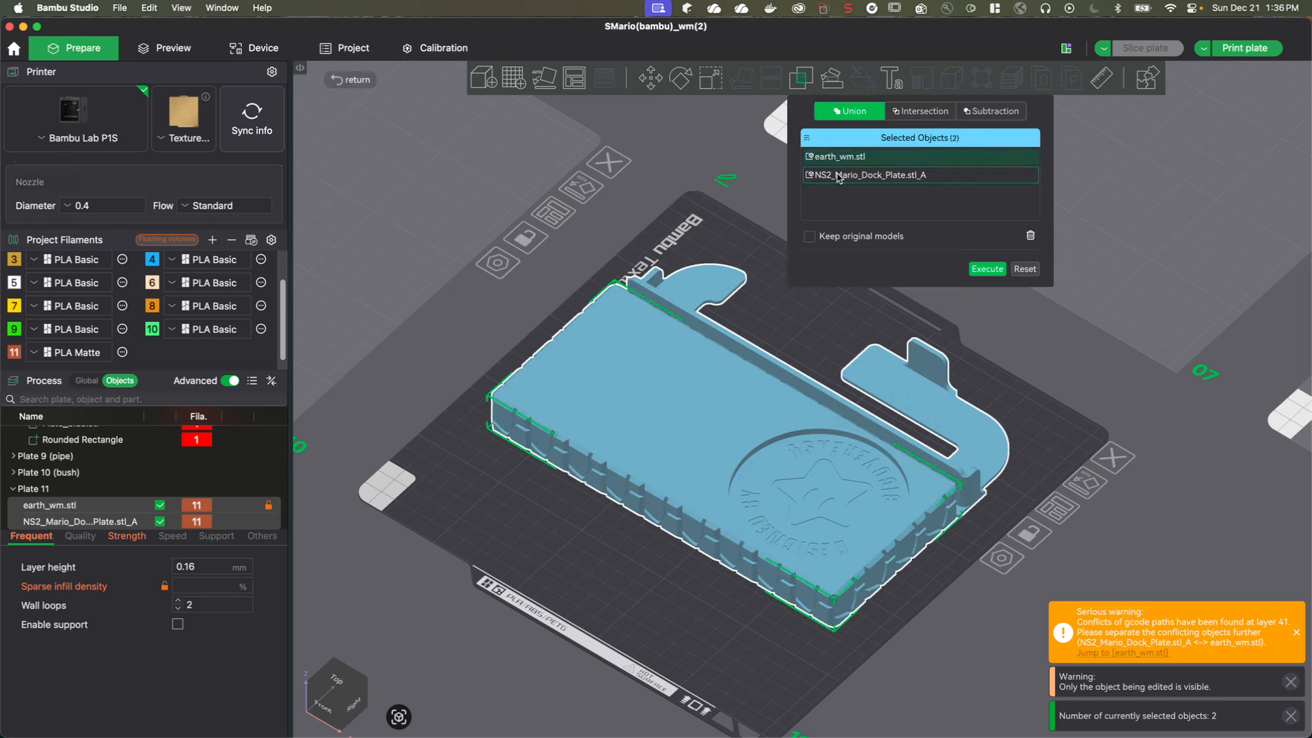
left_click(838, 178)
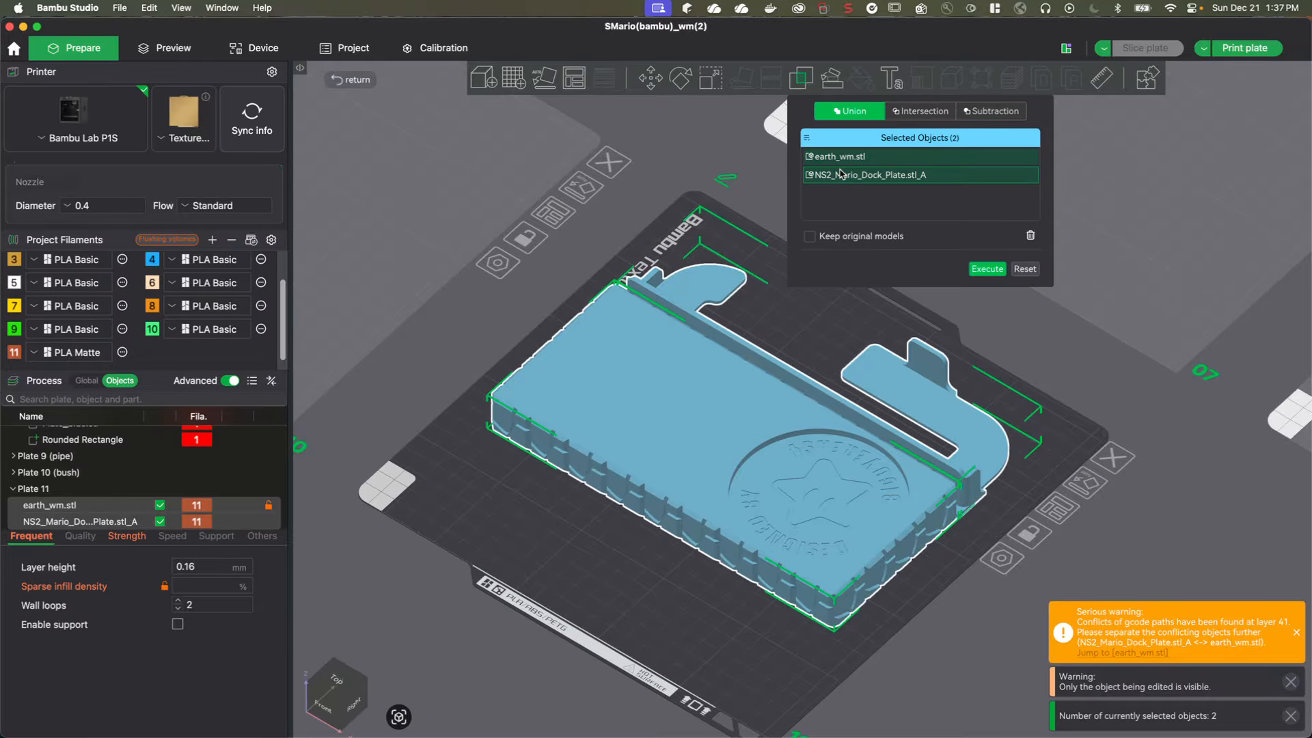
left_click(992, 271)
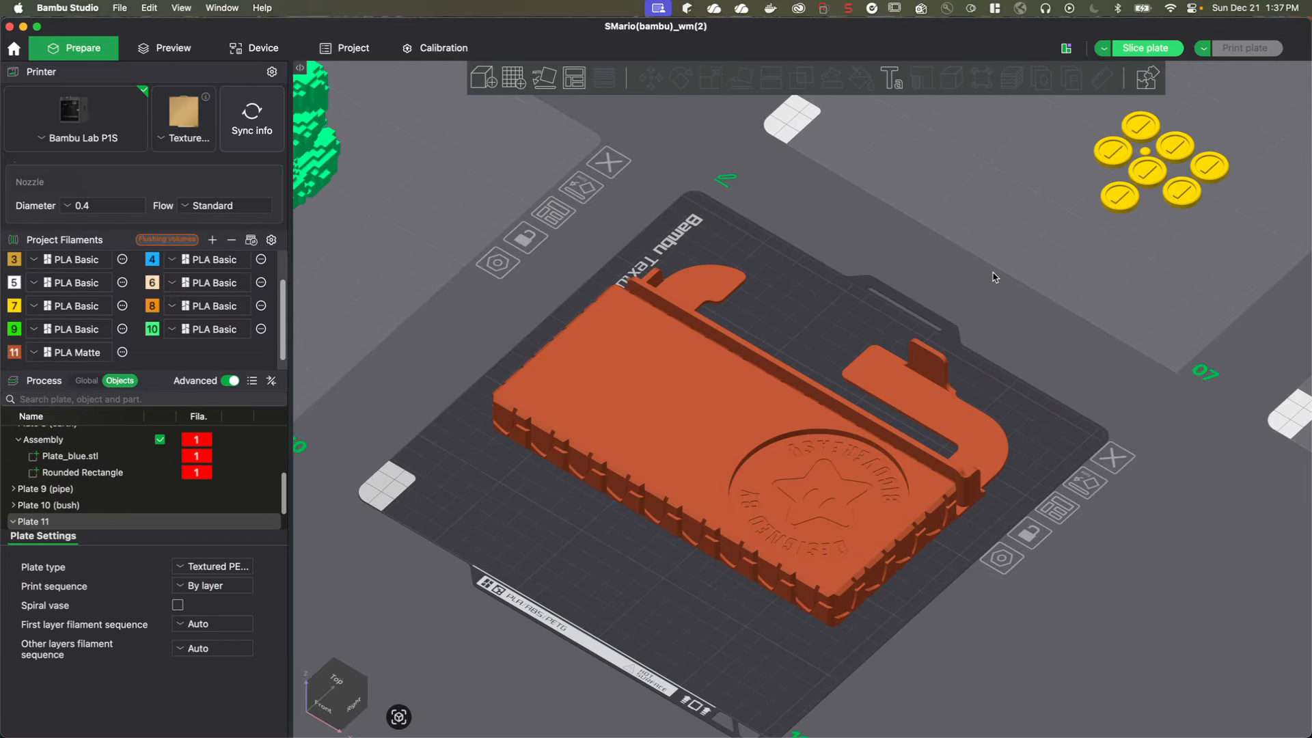
- Select the merged earth_wm.stl_Boolean object, slice plate 11 and inspect its layers down through the infill
scroll(76, 508, "down", 3)
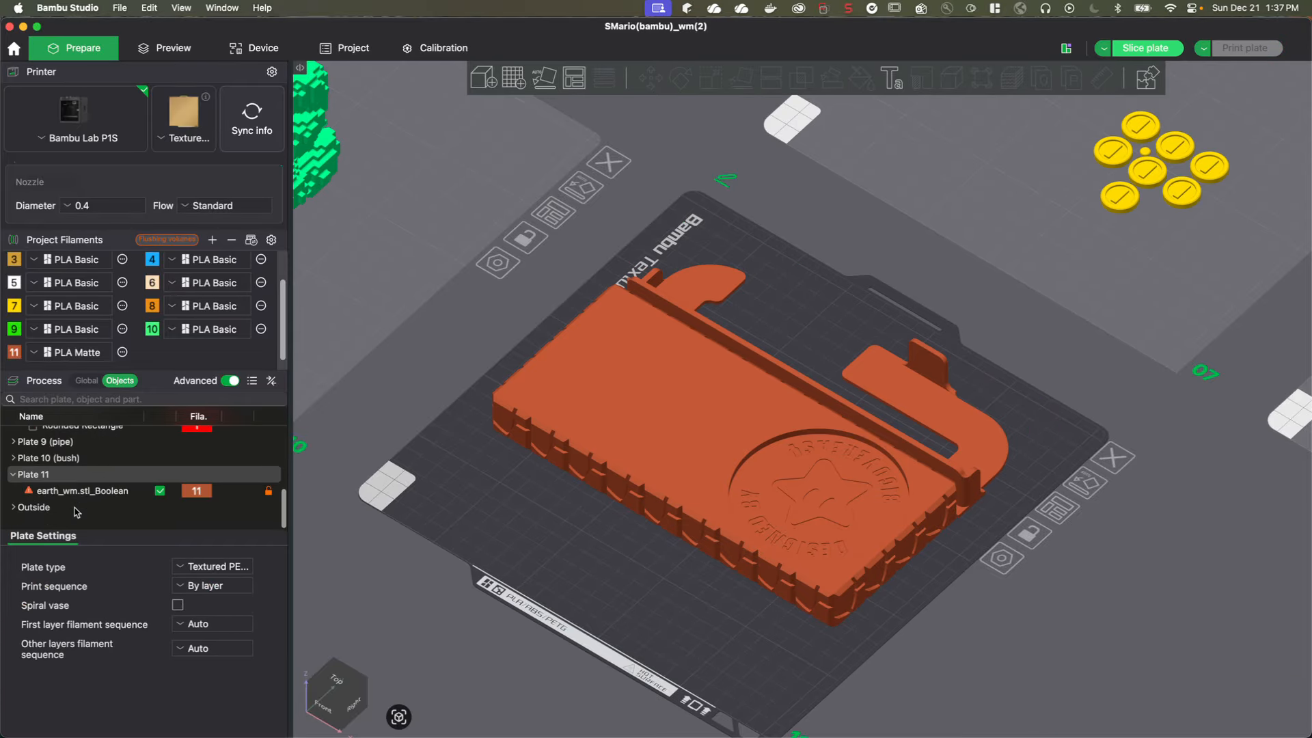
left_click(89, 503)
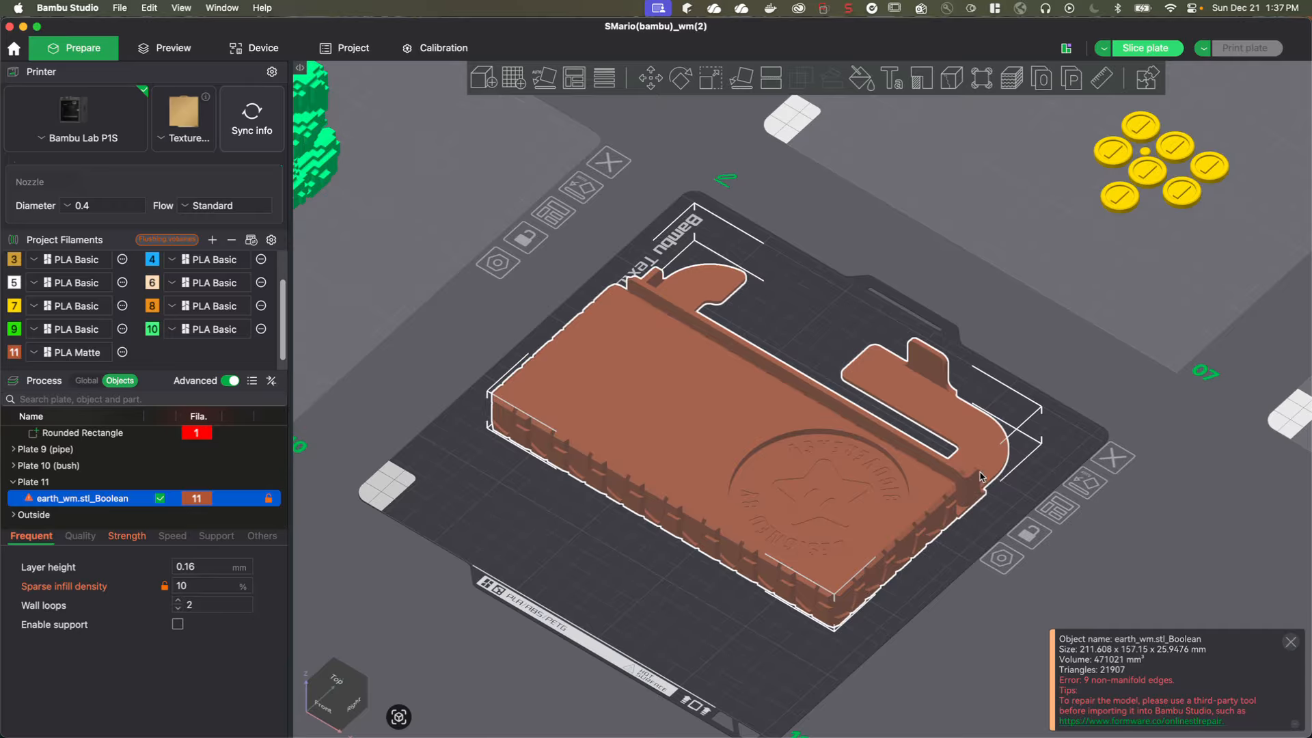
left_click(1163, 49)
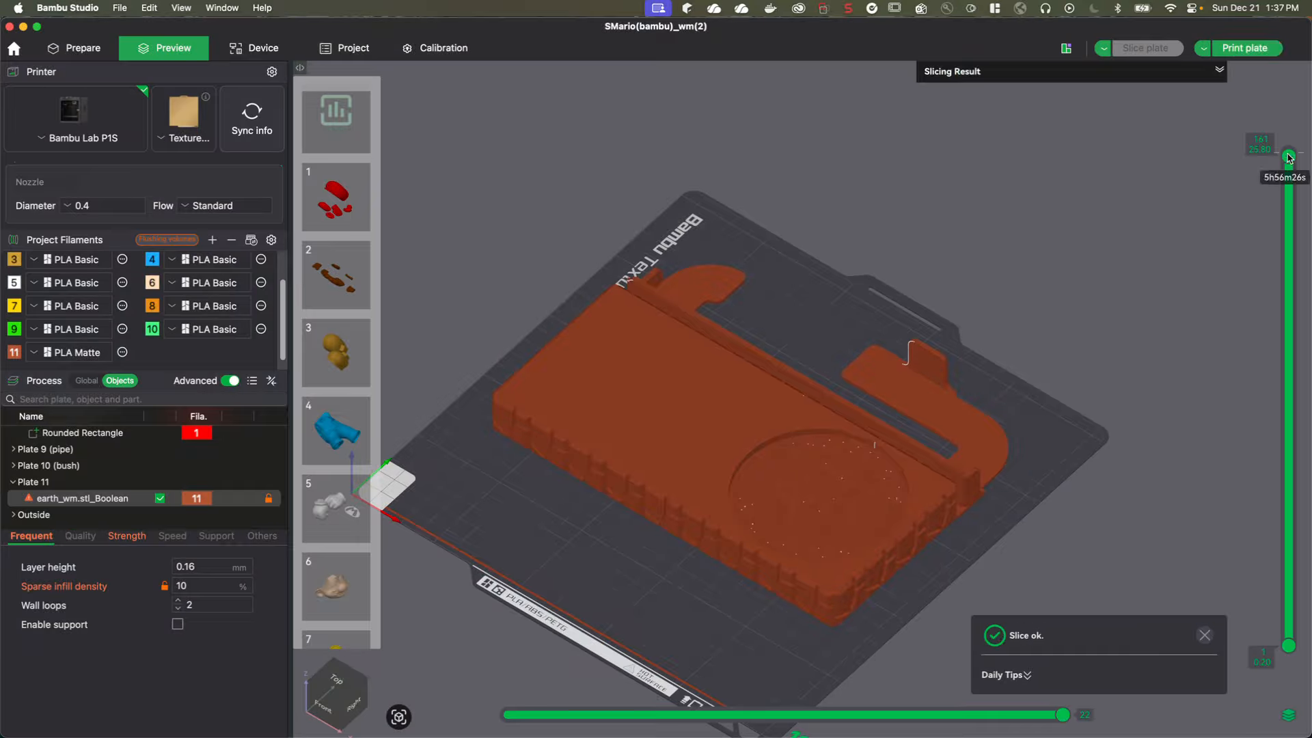
left_click_drag(1288, 158, 1288, 309)
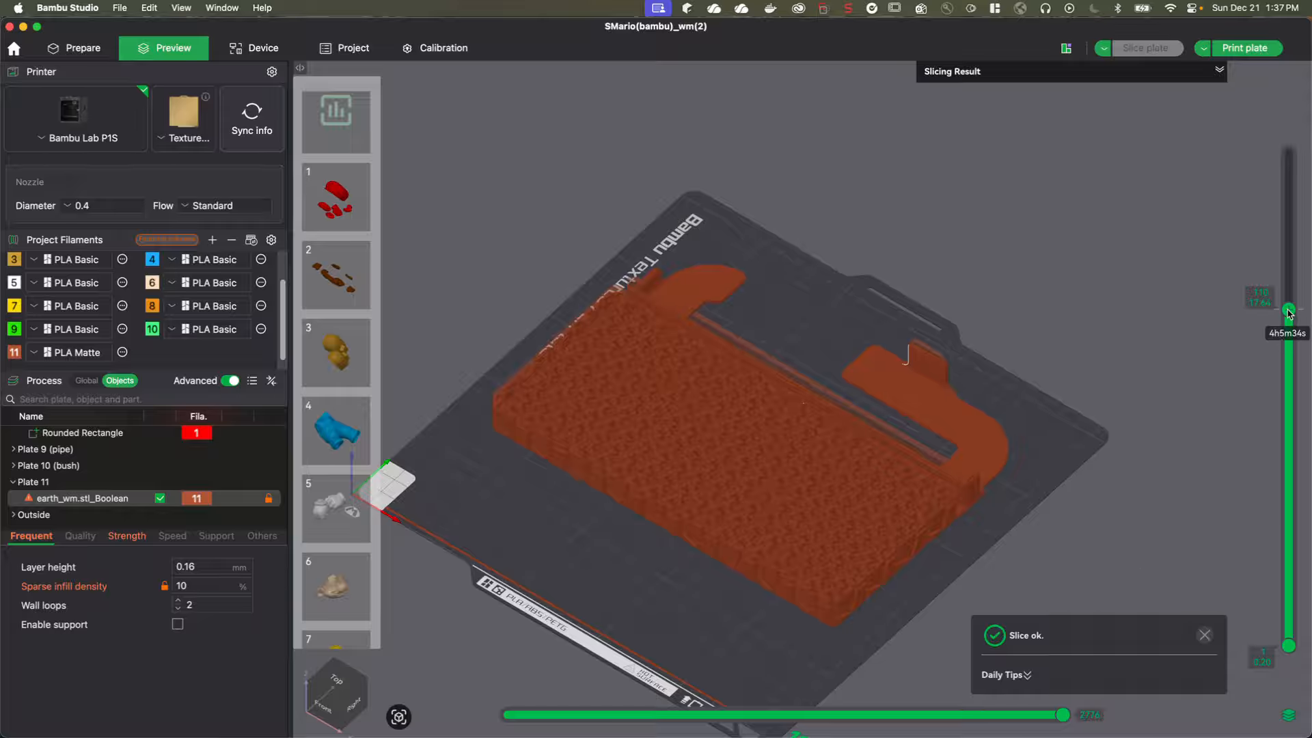
left_click(1291, 441)
left_click_drag(1293, 440, 1032, 137)
- Return to the model view and look over the merged earth plate alongside the neighbouring plates
left_click(69, 50)
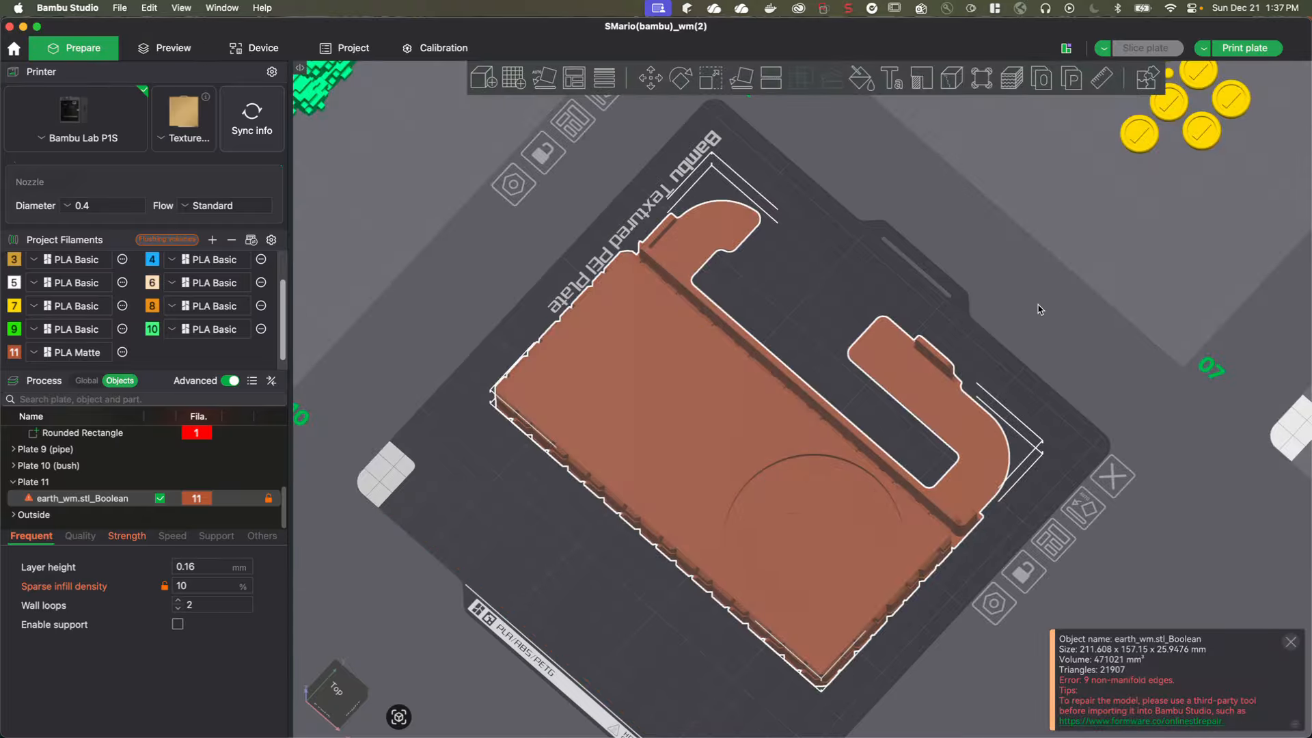
scroll(1213, 411, "down", 6)
left_click_drag(1044, 490, 1052, 477)
right_click_drag(986, 399, 992, 501)
left_click(991, 503)
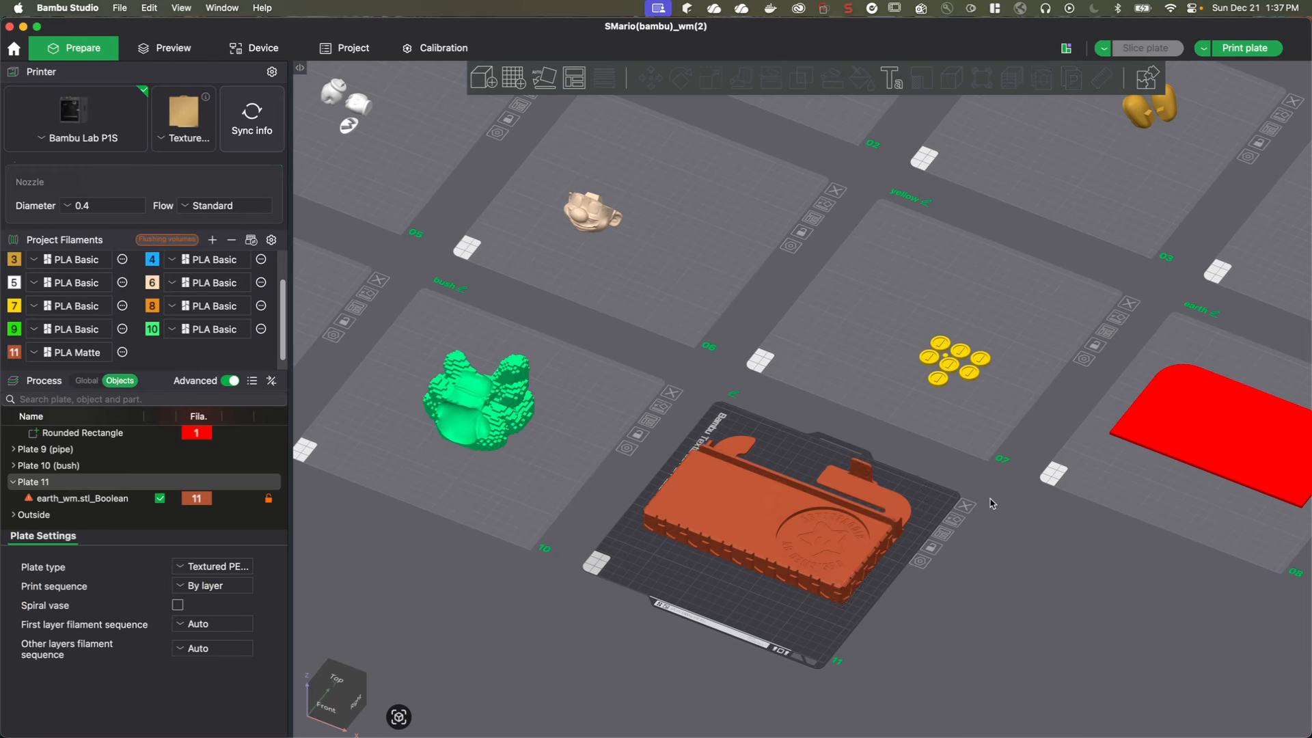
left_click(727, 517)
scroll(721, 519, "up", 4)
scroll(718, 520, "down", 3)
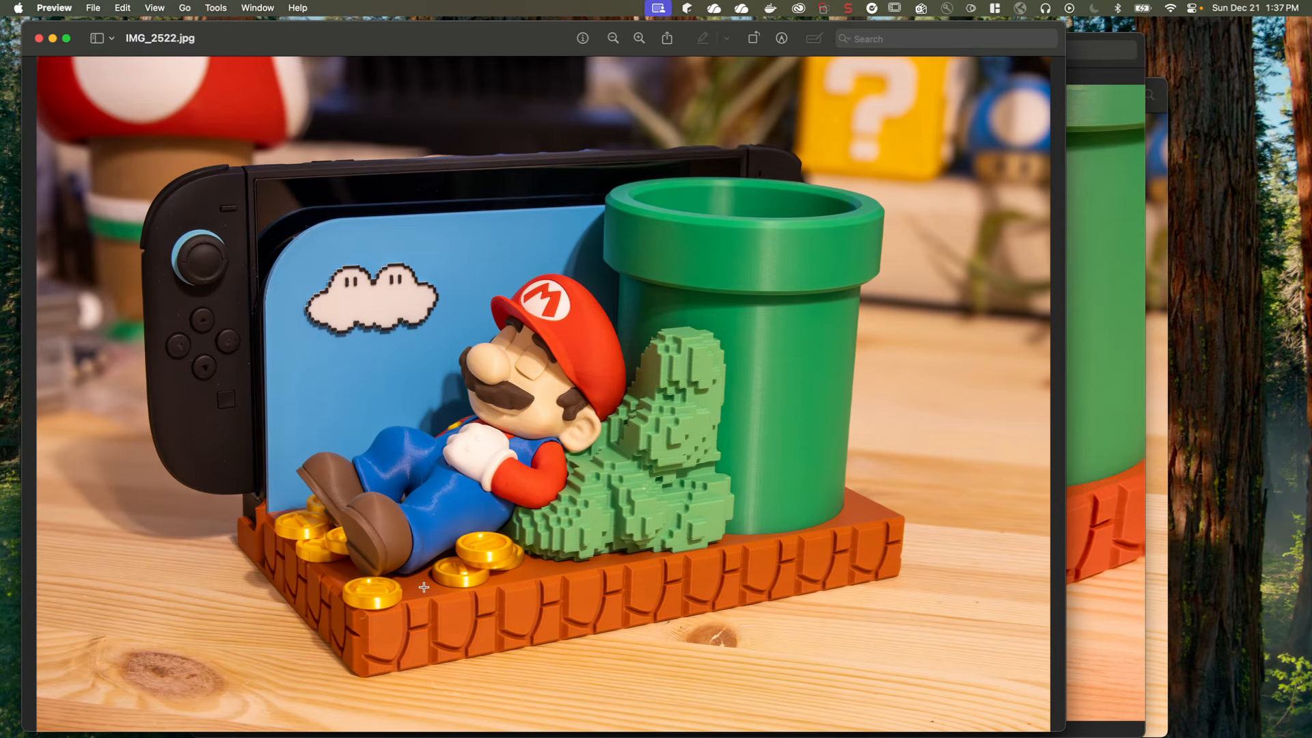
- Look at the finished print photo IMG_2529-Edit.jpg, and switch to the Mario Style Pencil Holder page on MakerWorld in Edge
left_click(1120, 68)
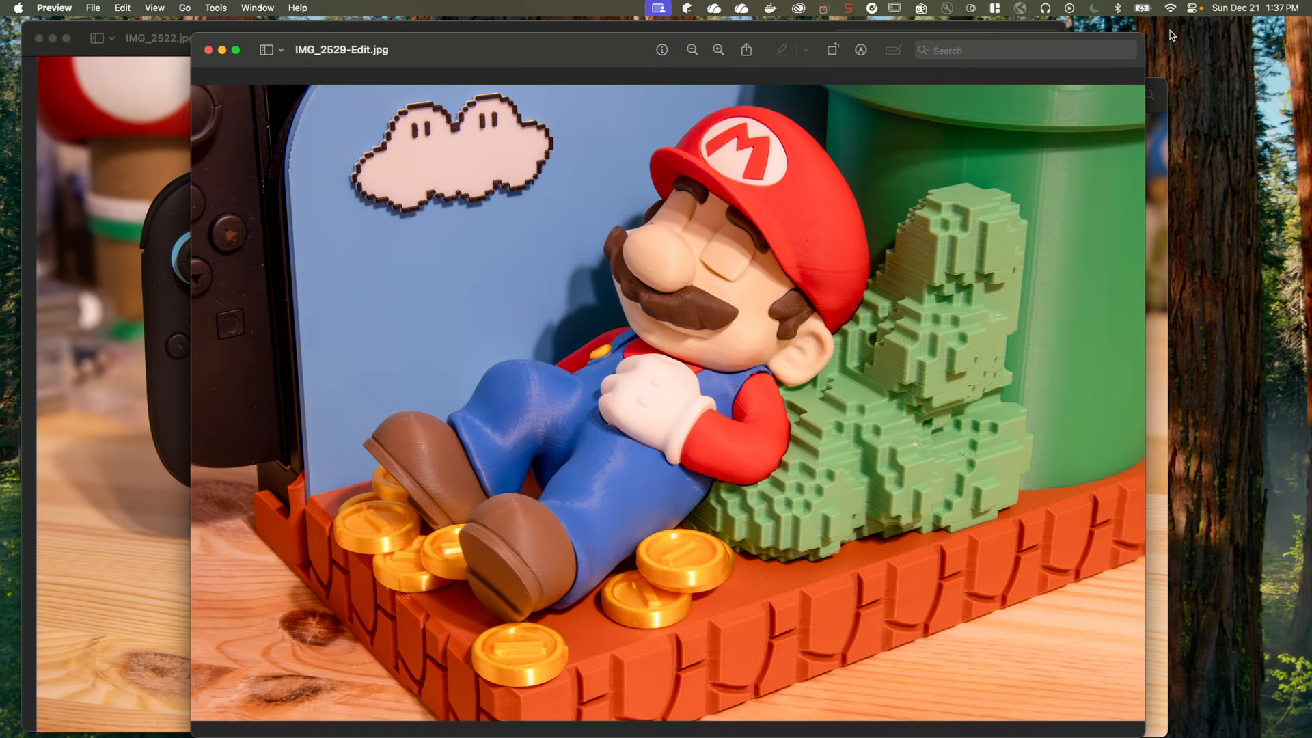
key("ctrl+Right")
key("ctrl+Right")
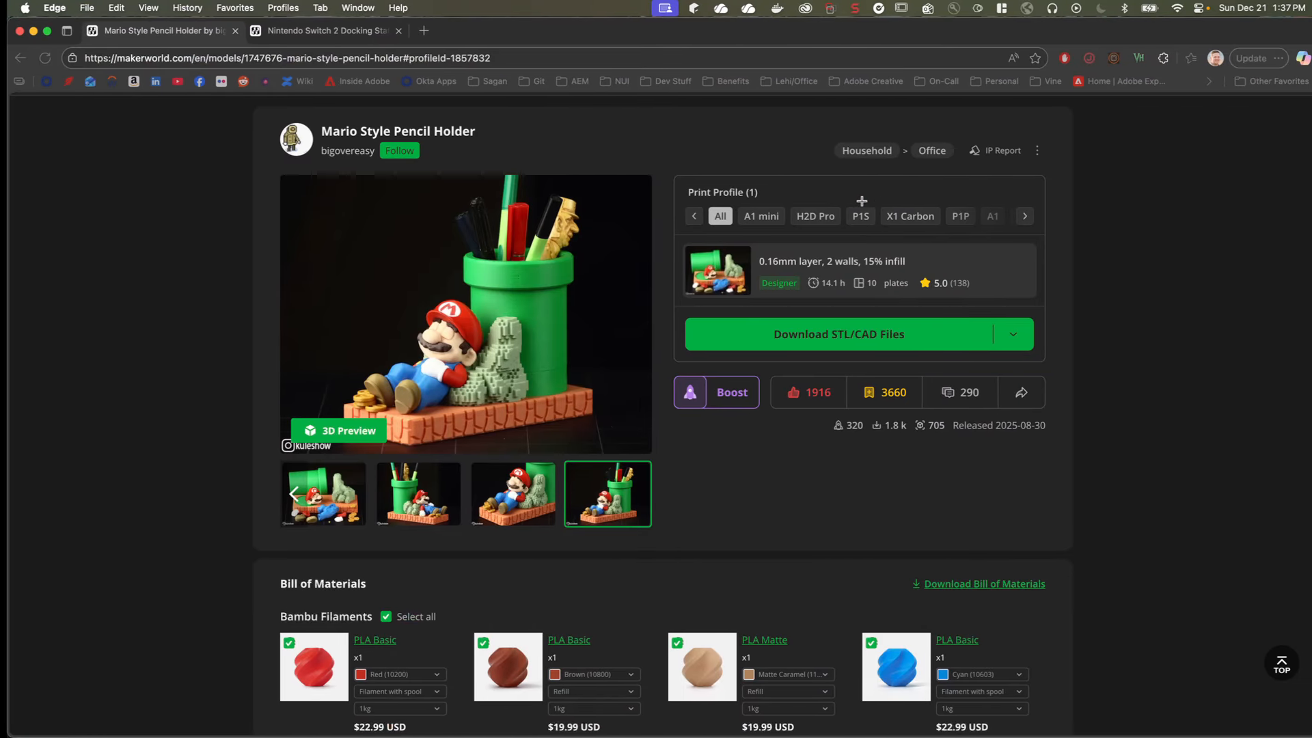
scroll(1058, 545, "up", 5)
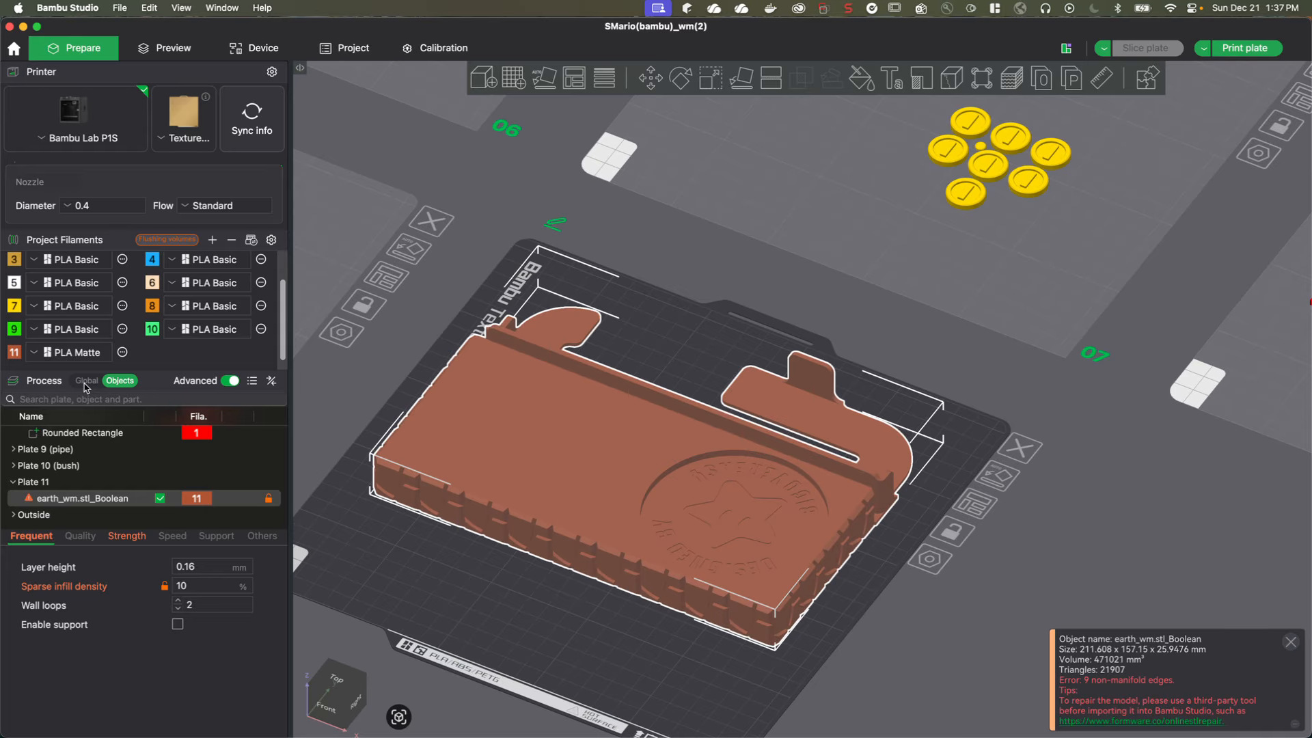
- Set the ironing type to Top surfaces in the global quality settings of the process
scroll(668, 391, "down", 10)
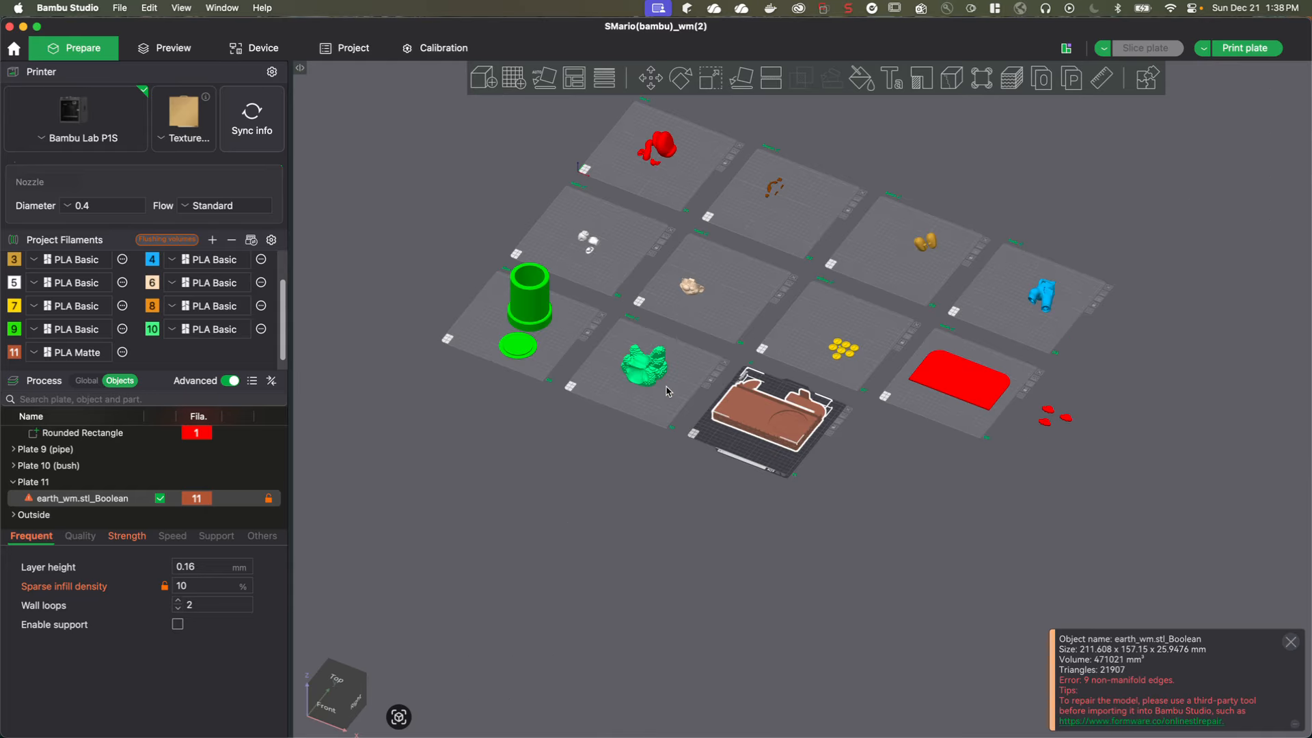
scroll(792, 381, "up", 5)
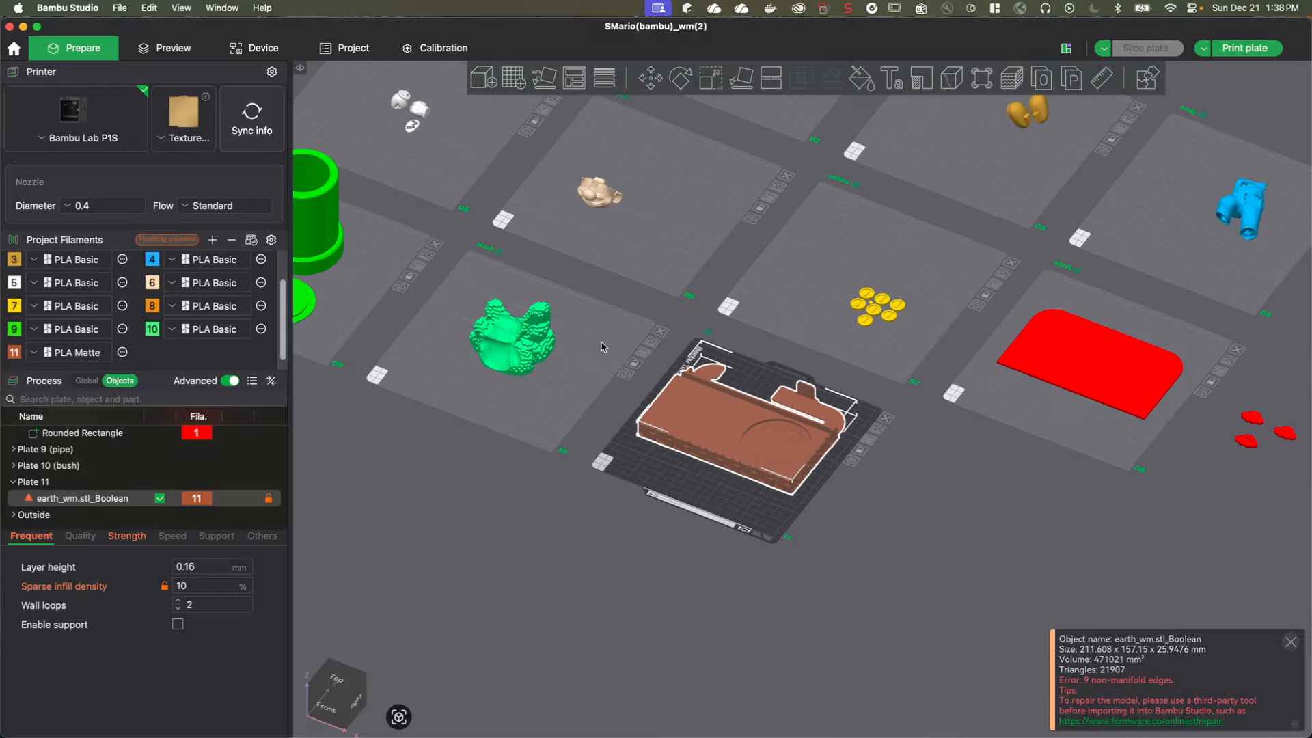
middle_click_drag(660, 313, 728, 425)
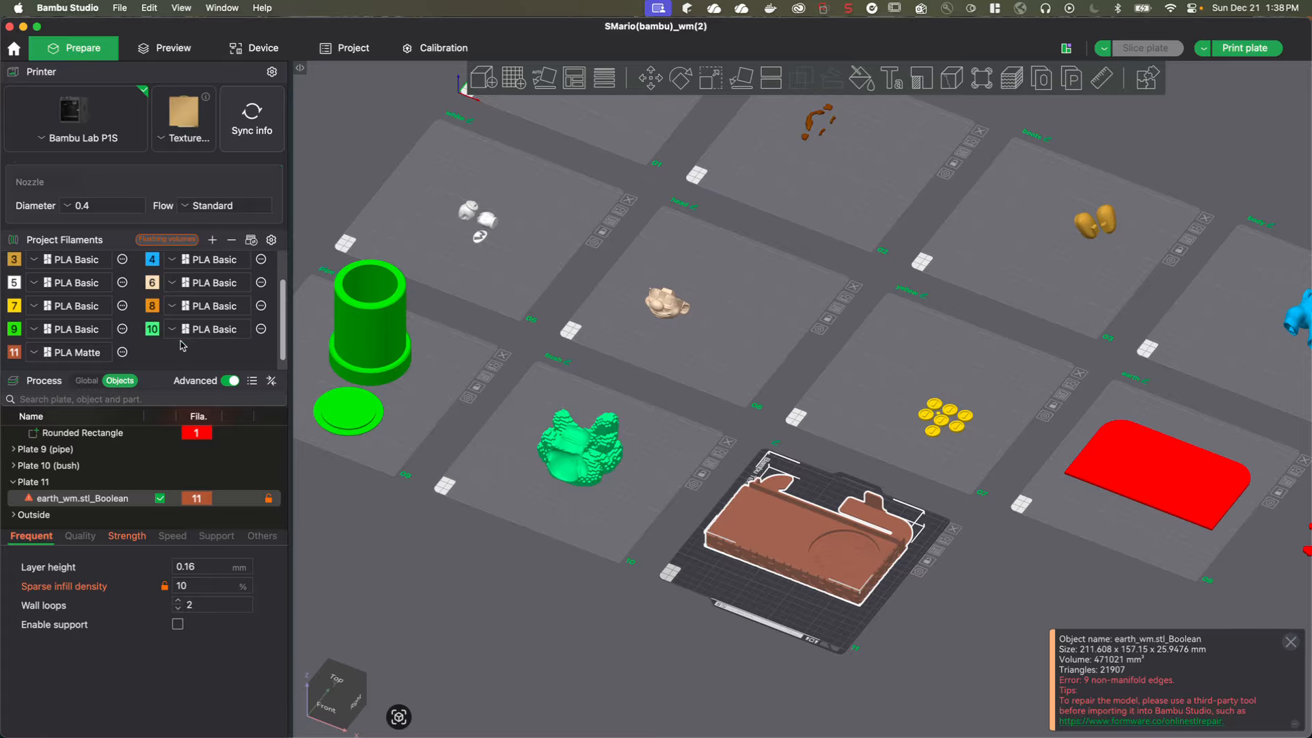
left_click(88, 381)
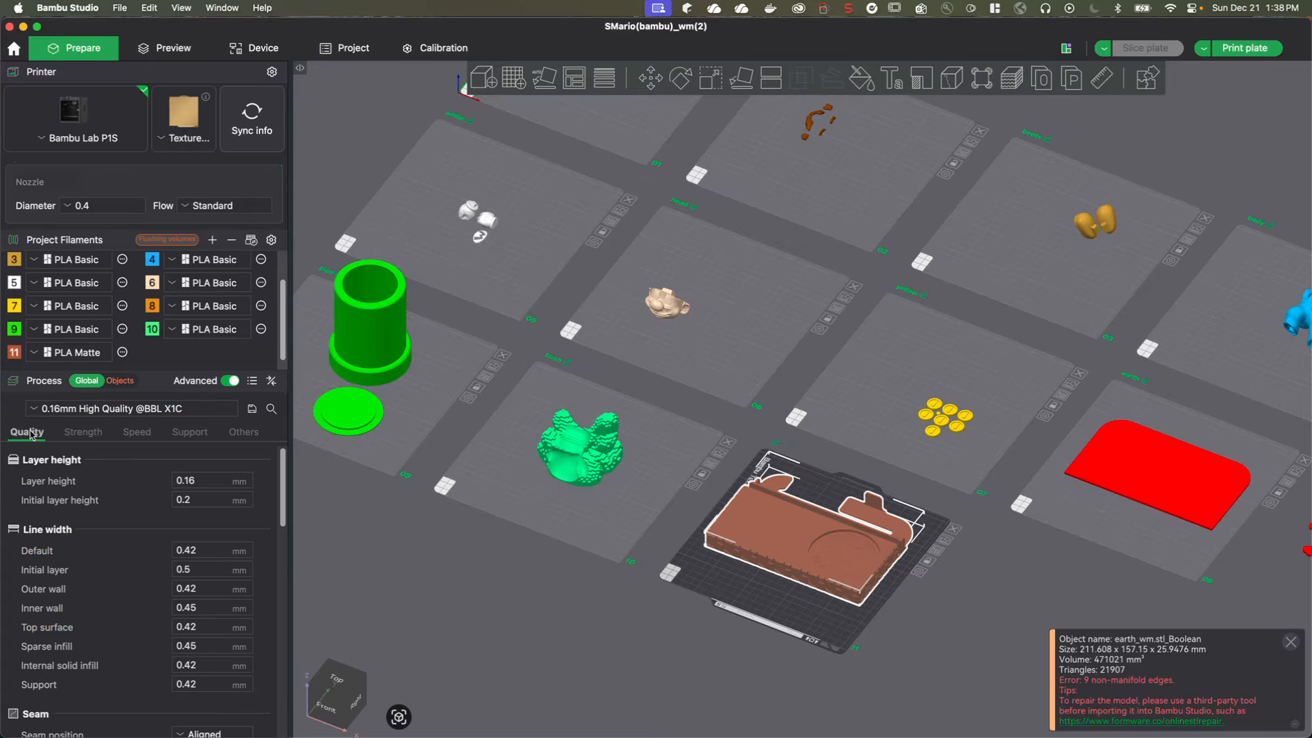
scroll(89, 569, "down", 10)
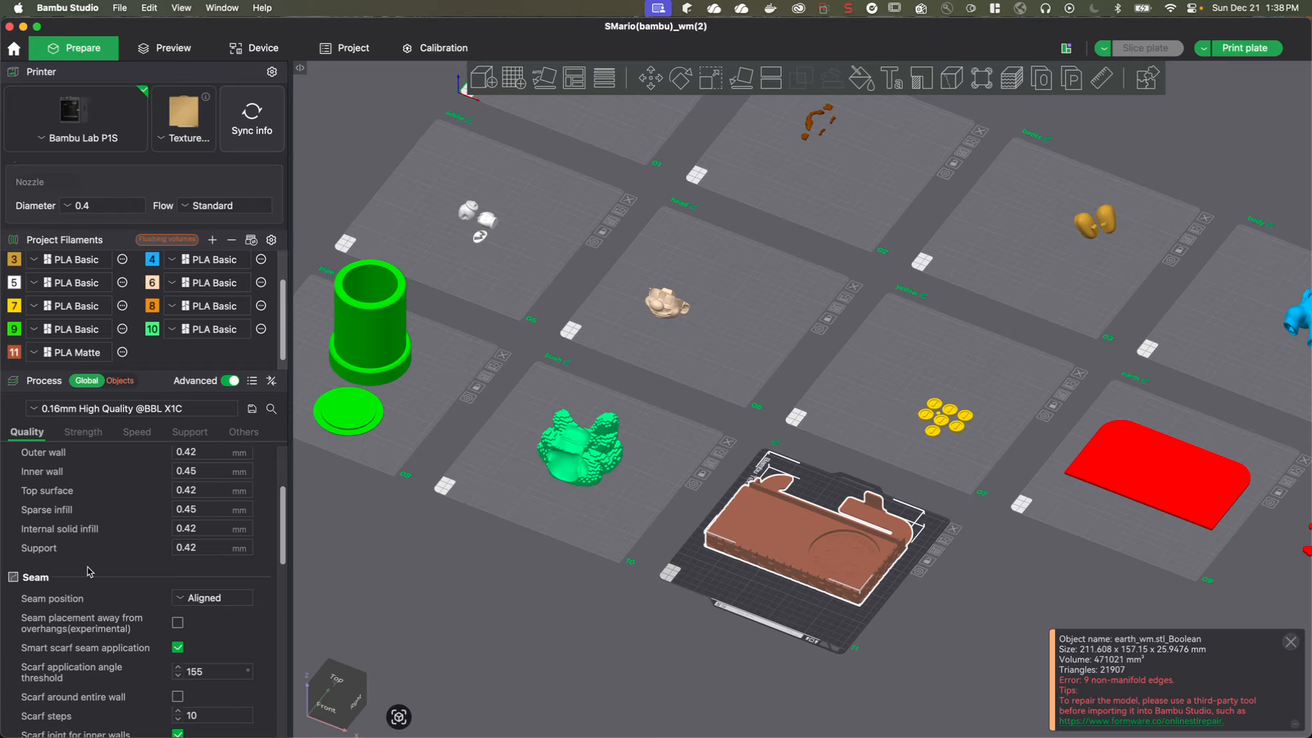
scroll(96, 556, "down", 8)
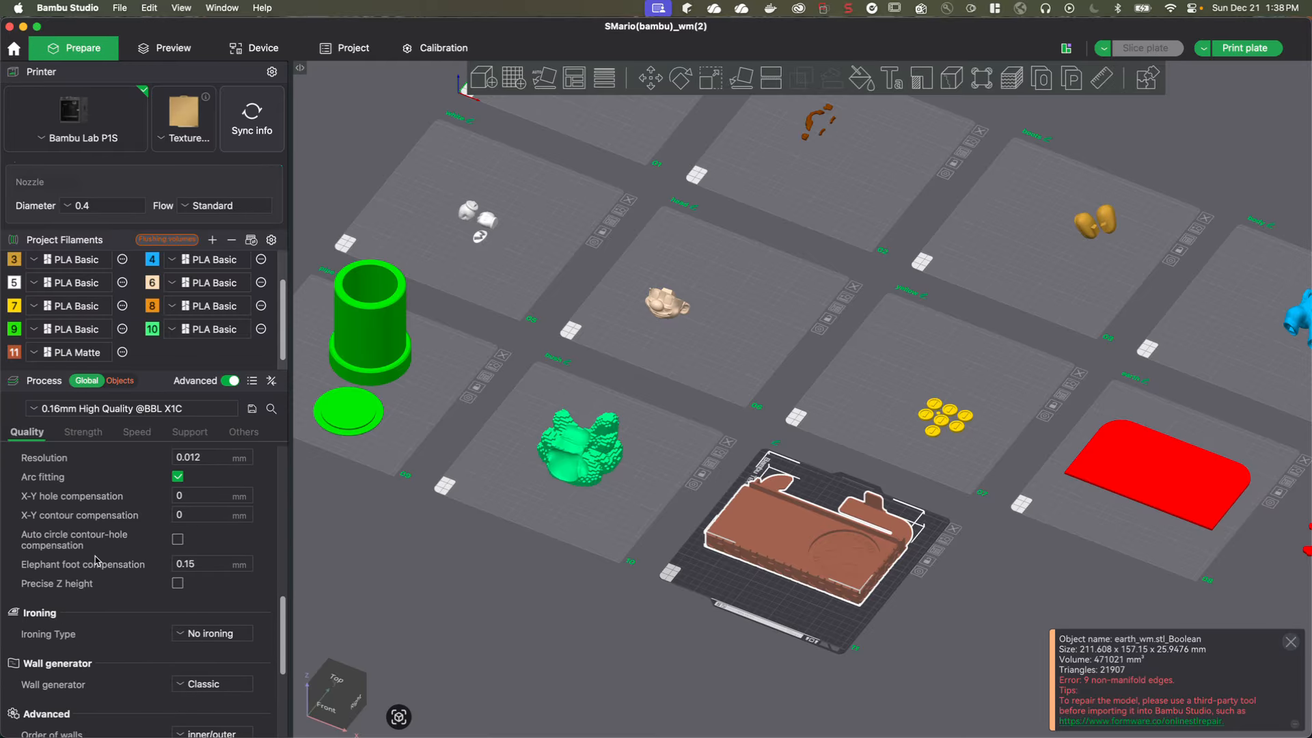
left_click(192, 530)
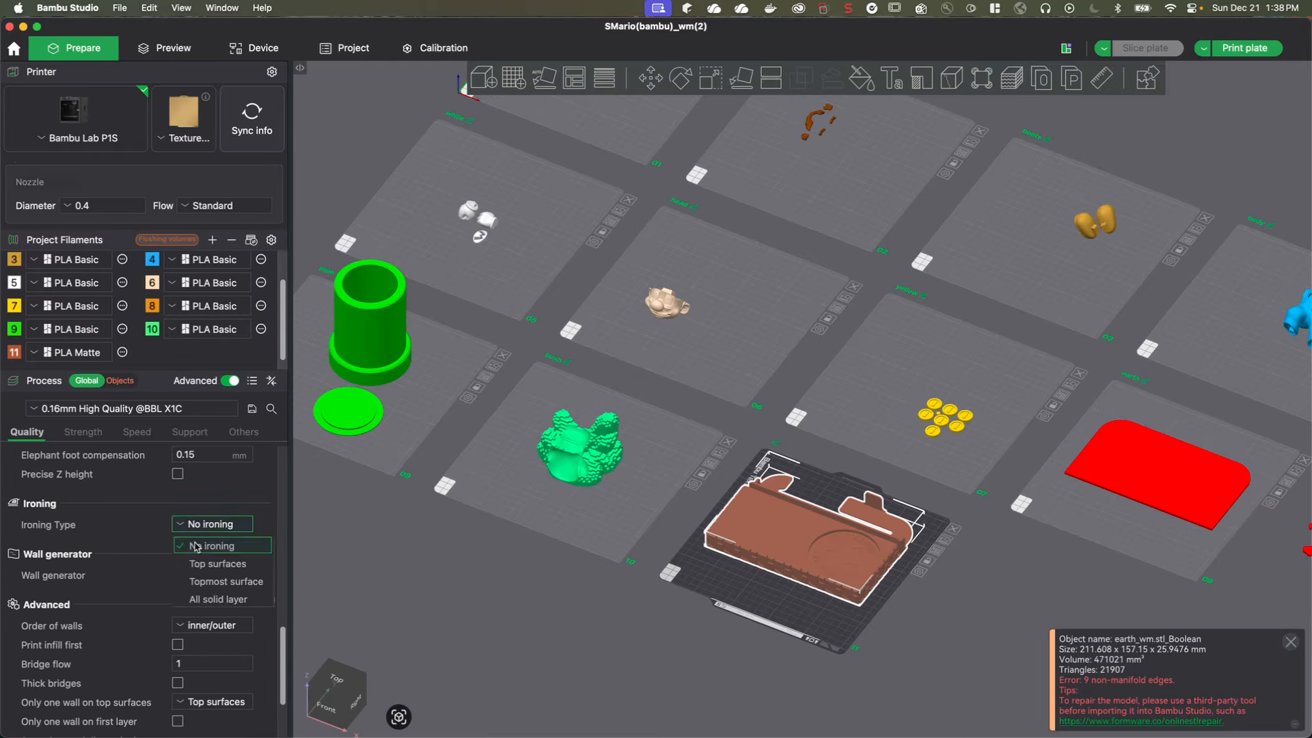
left_click(216, 586)
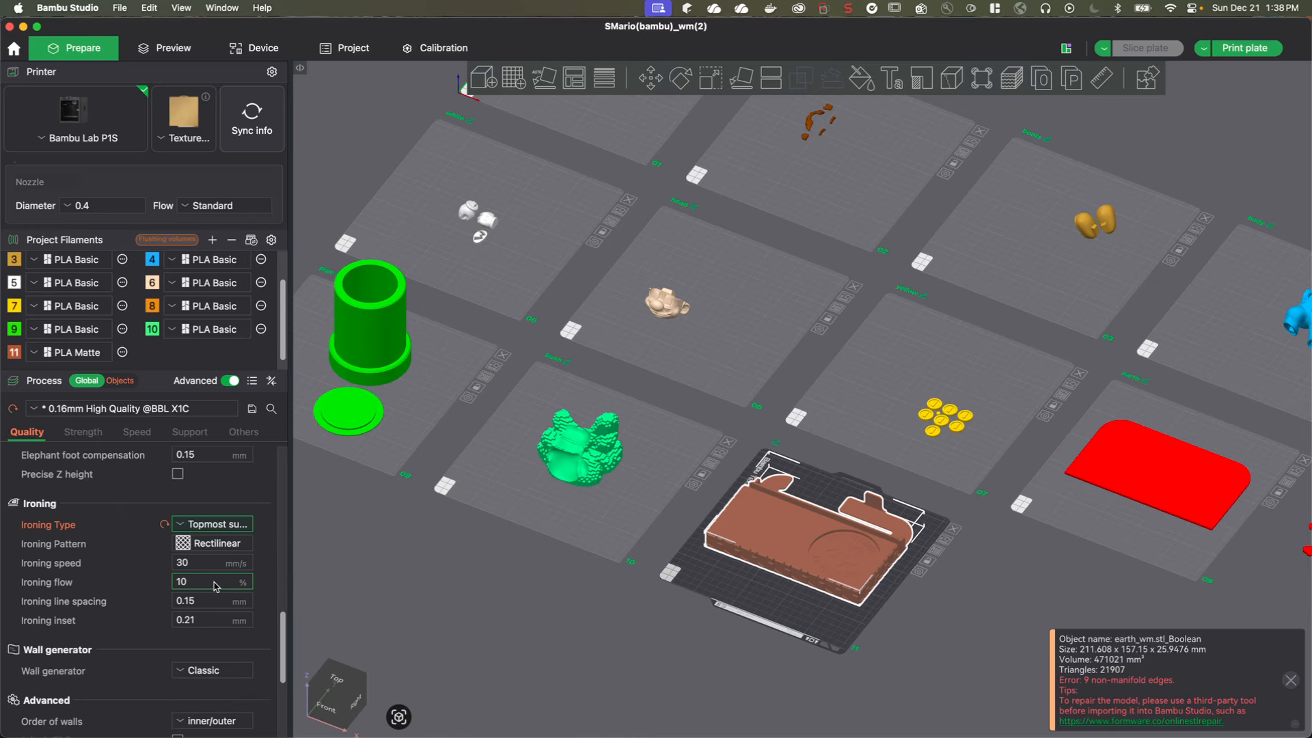
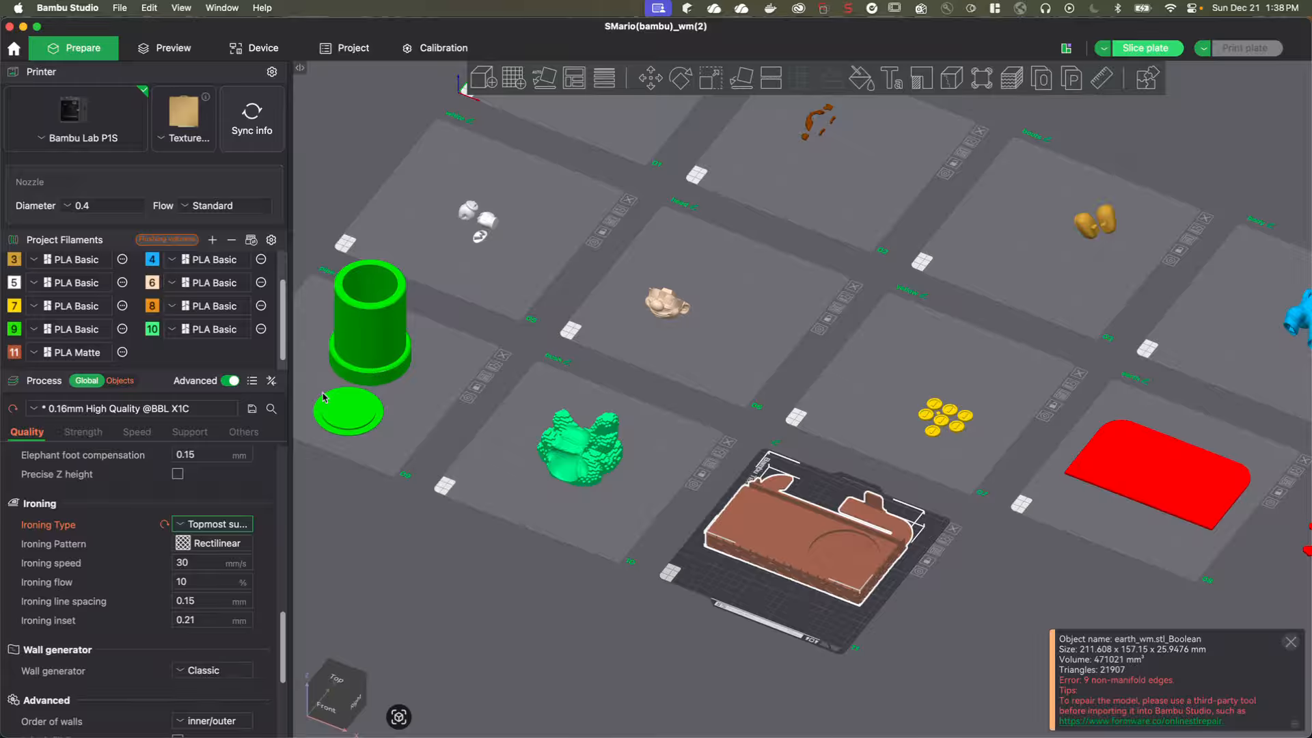
left_click(195, 524)
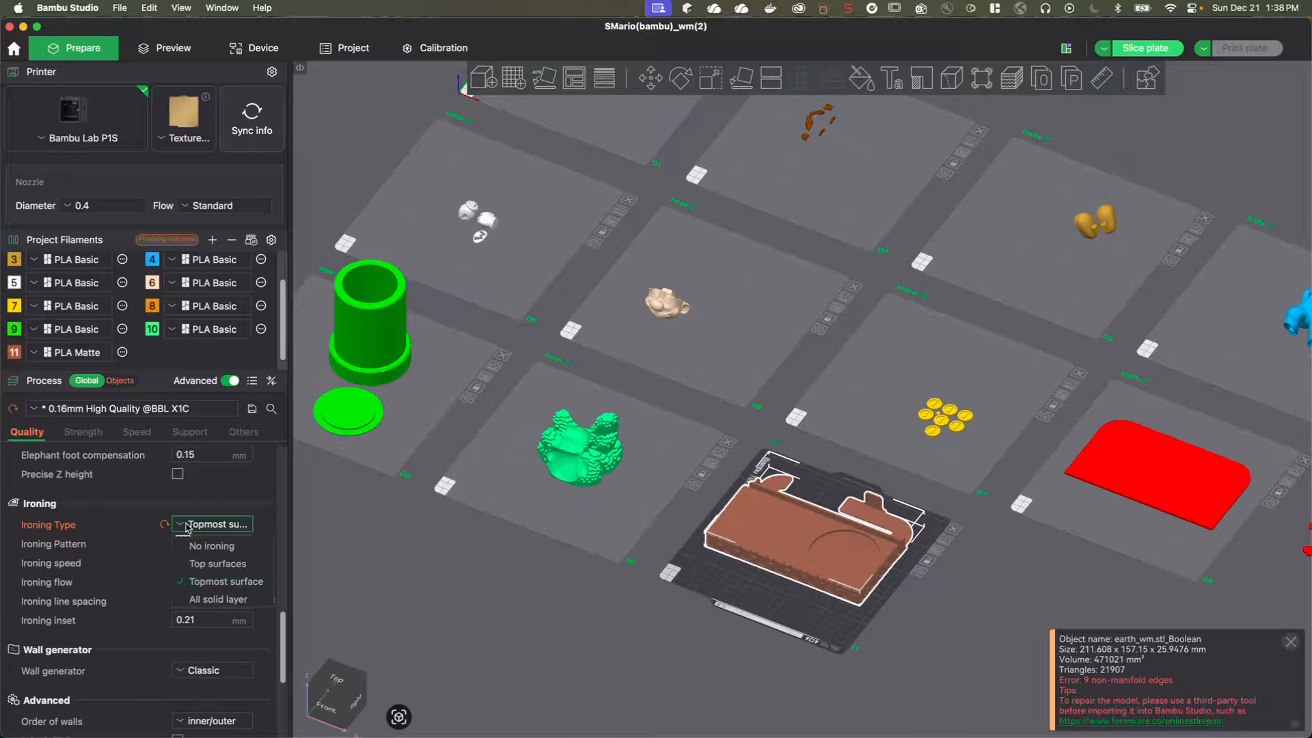
left_click(208, 565)
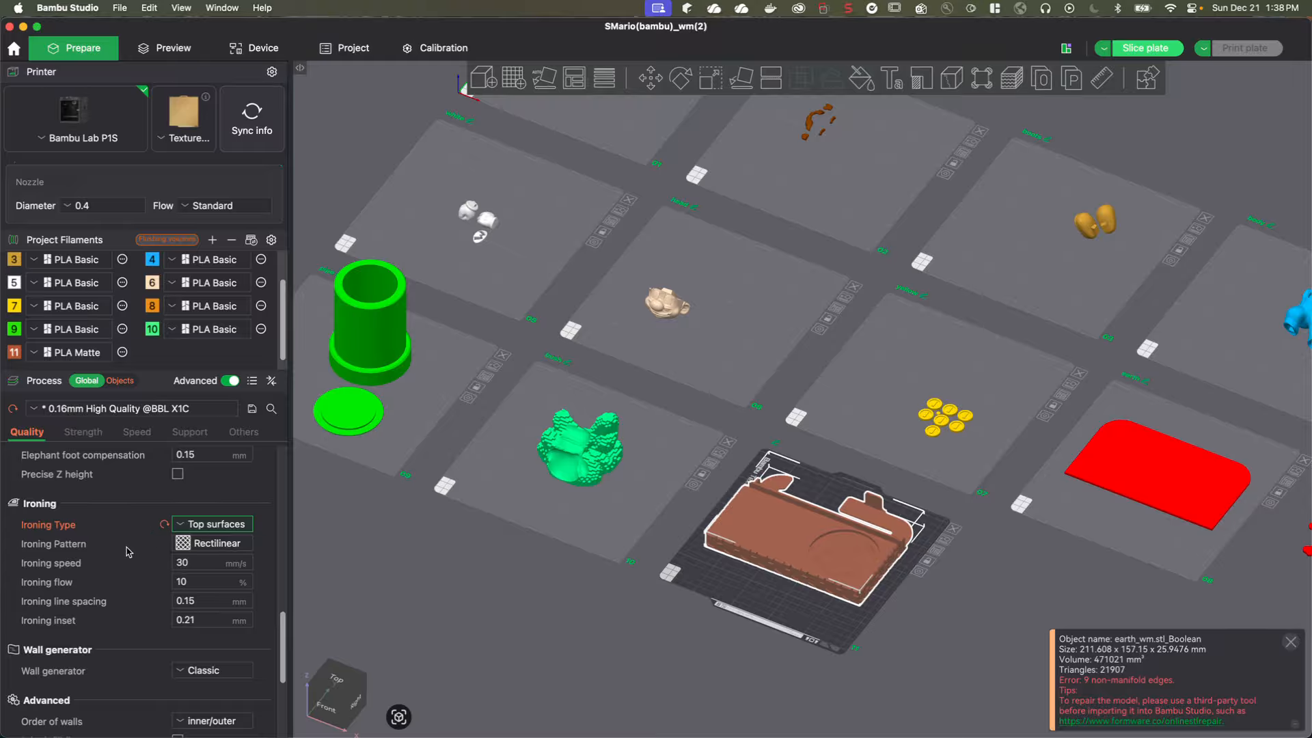
- Set the ironing speed to 25 mm/s and the ironing flow to 30%
left_click(202, 562)
left_click_drag(201, 563, 172, 562)
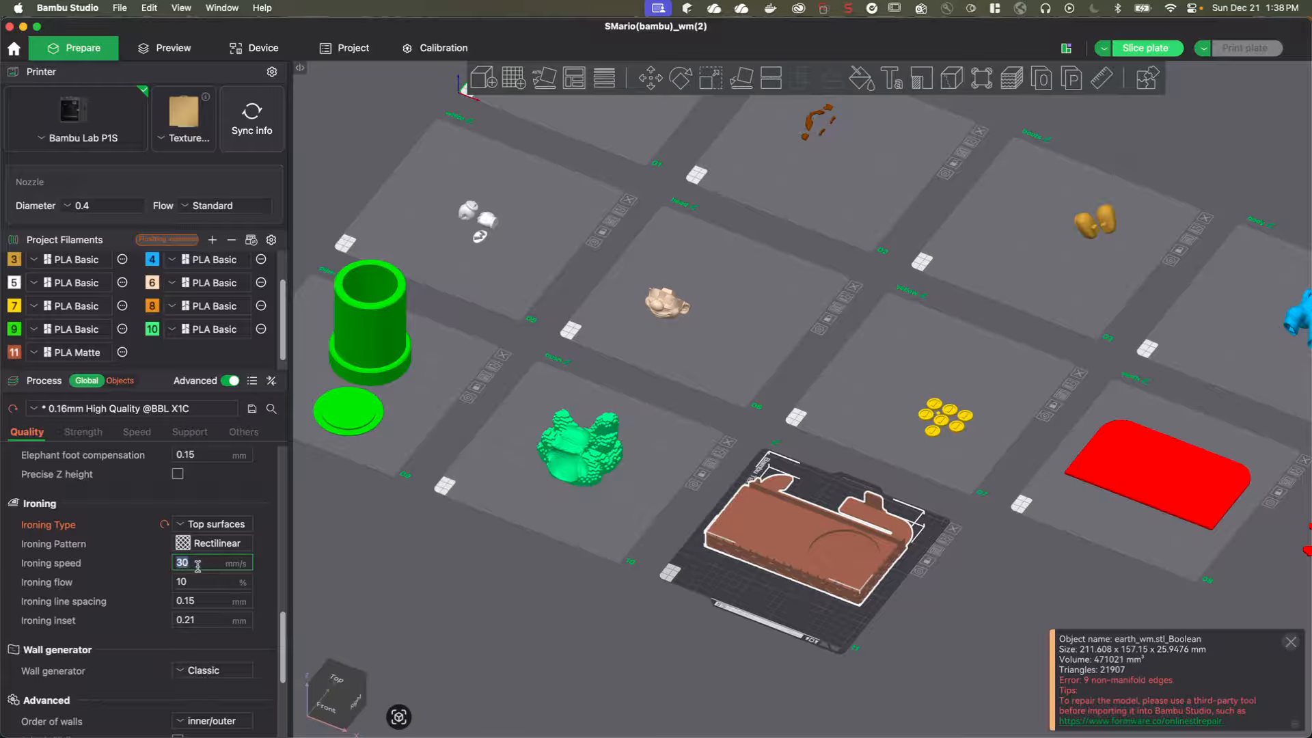
type("25")
key("Tab")
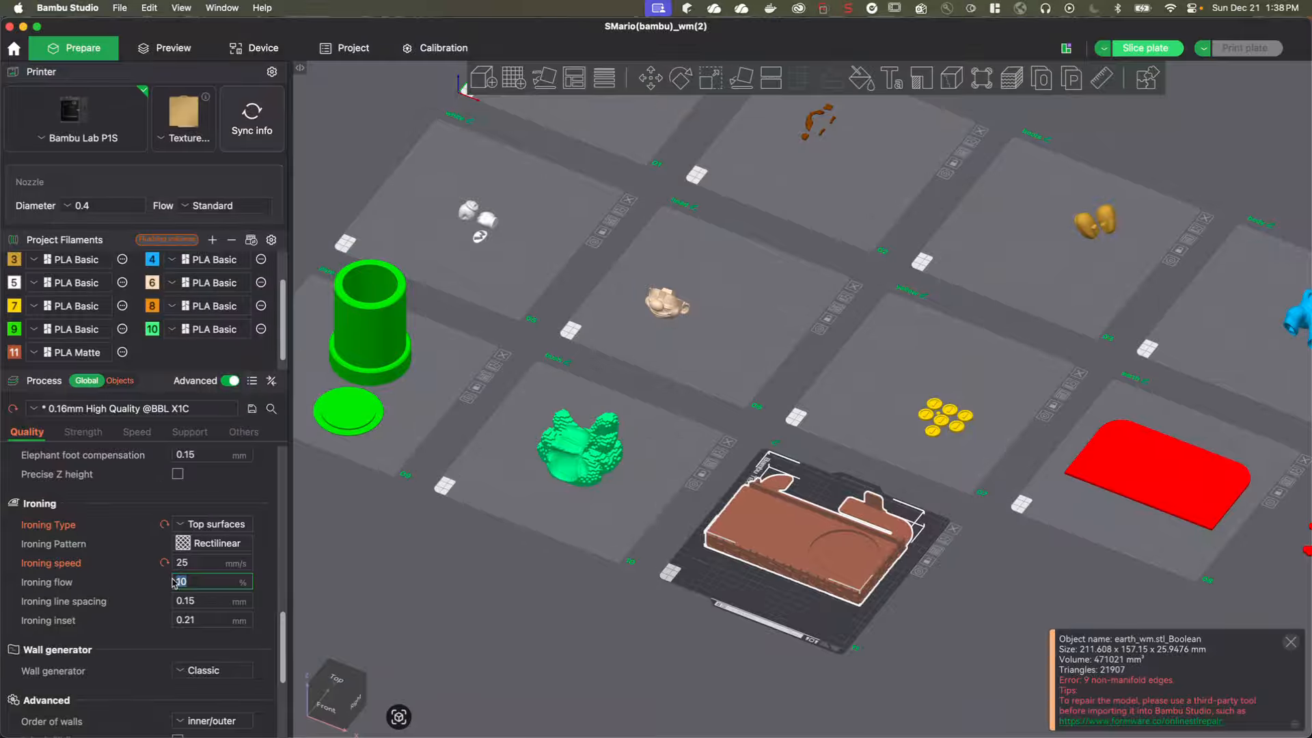
type("3")
left_click(332, 585)
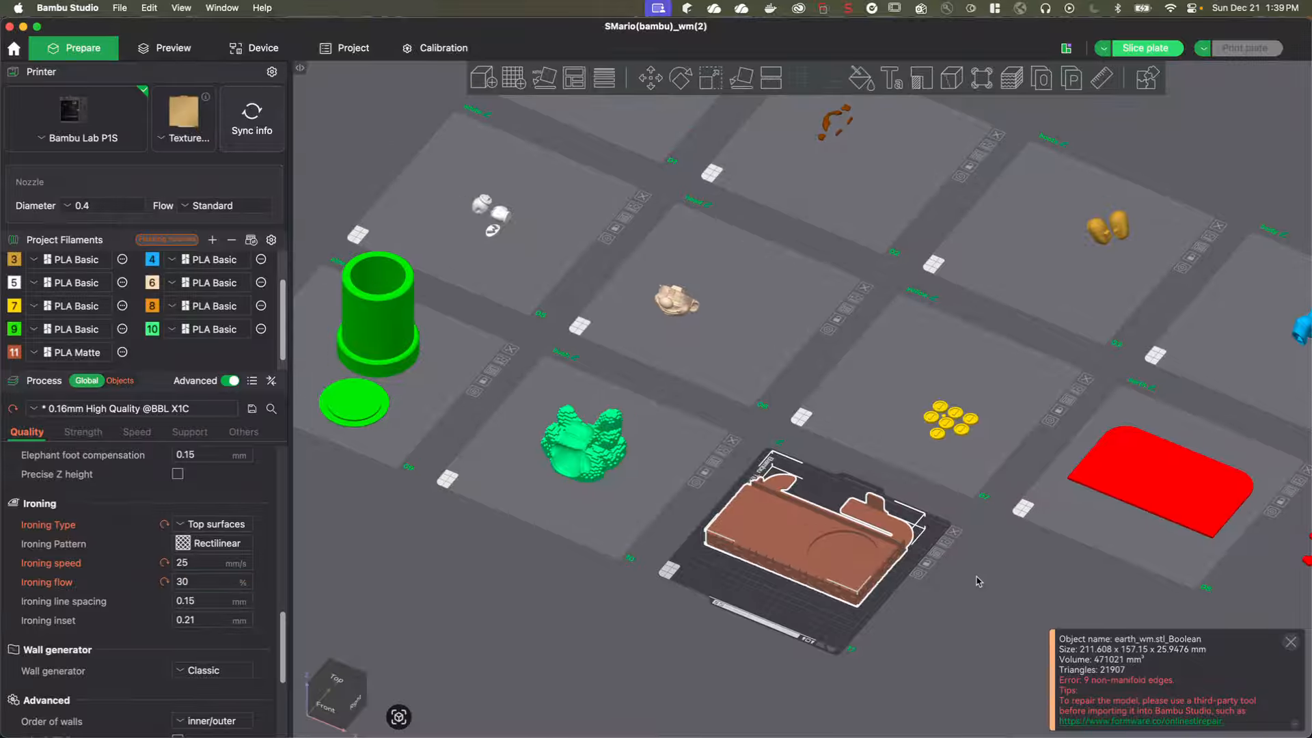
- Look over the flat red rounded plate and take a closer view of the green pipe and cap on plate 9
right_click_drag(976, 581, 865, 597)
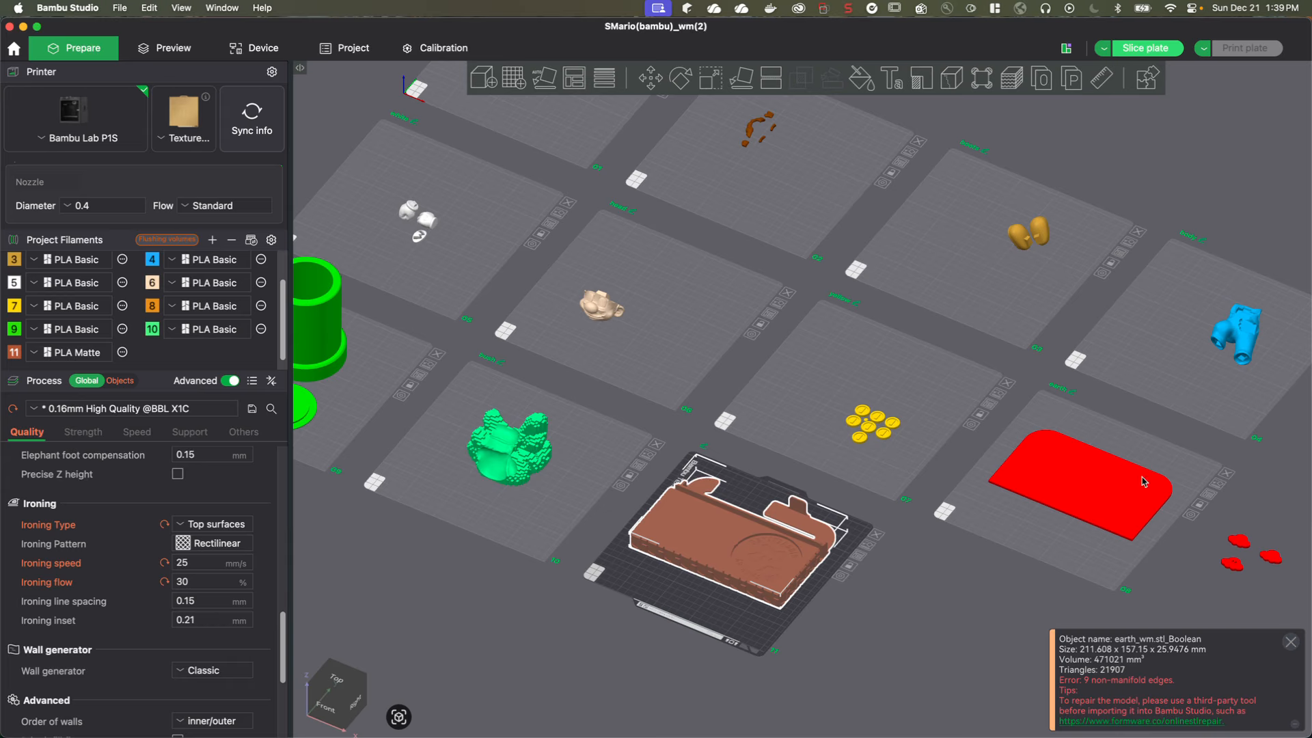
left_click(1091, 493)
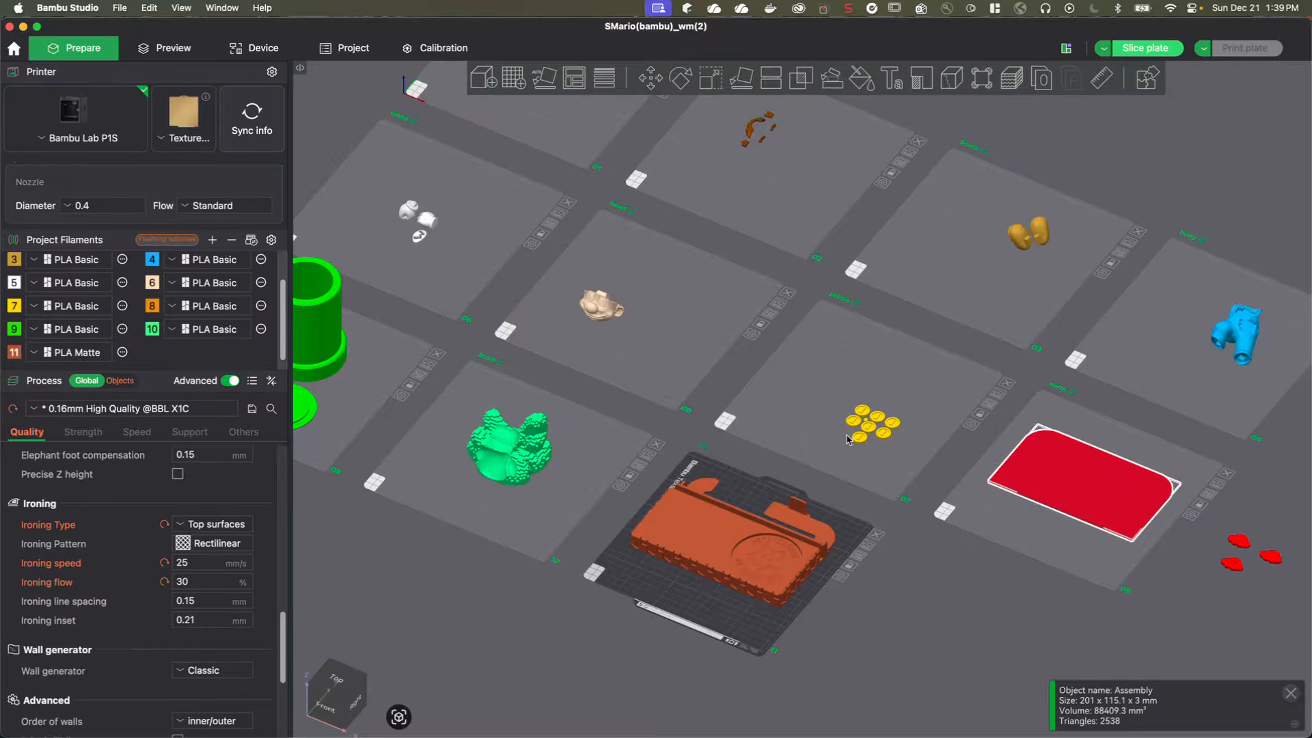
right_click_drag(559, 381, 880, 468)
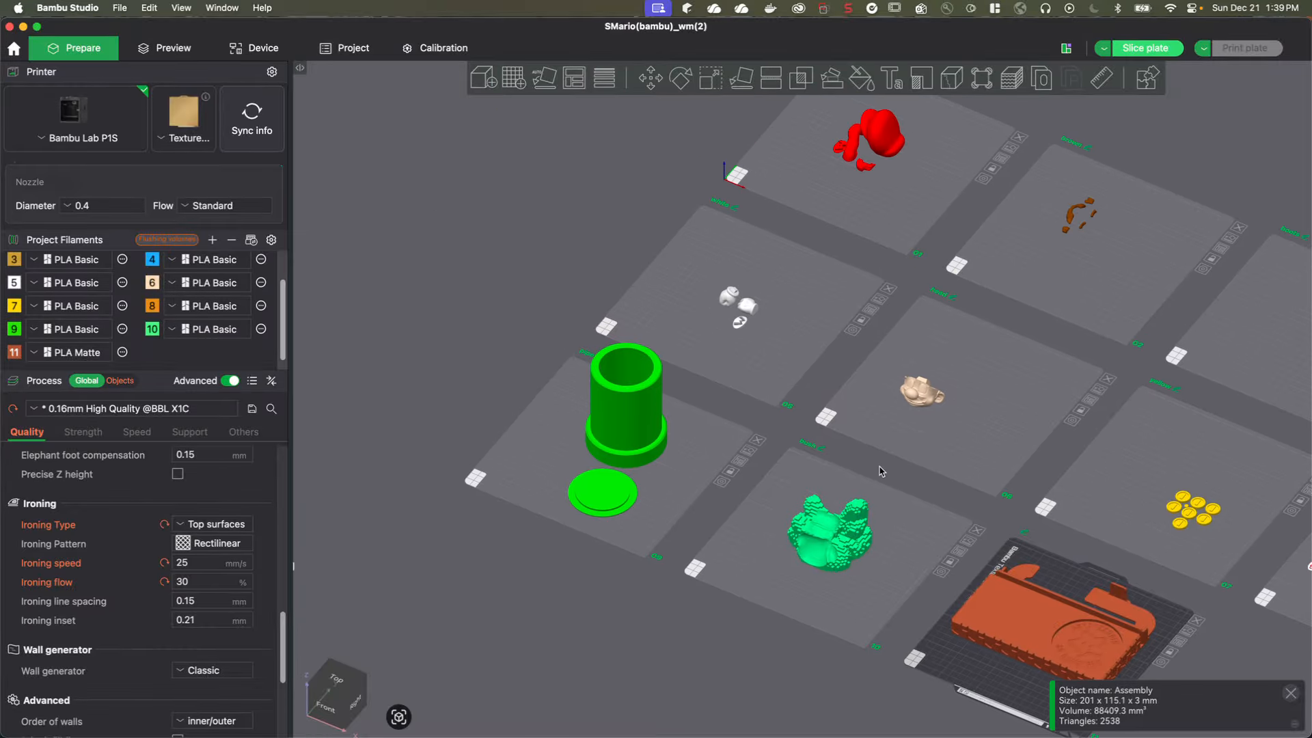
left_click(610, 433)
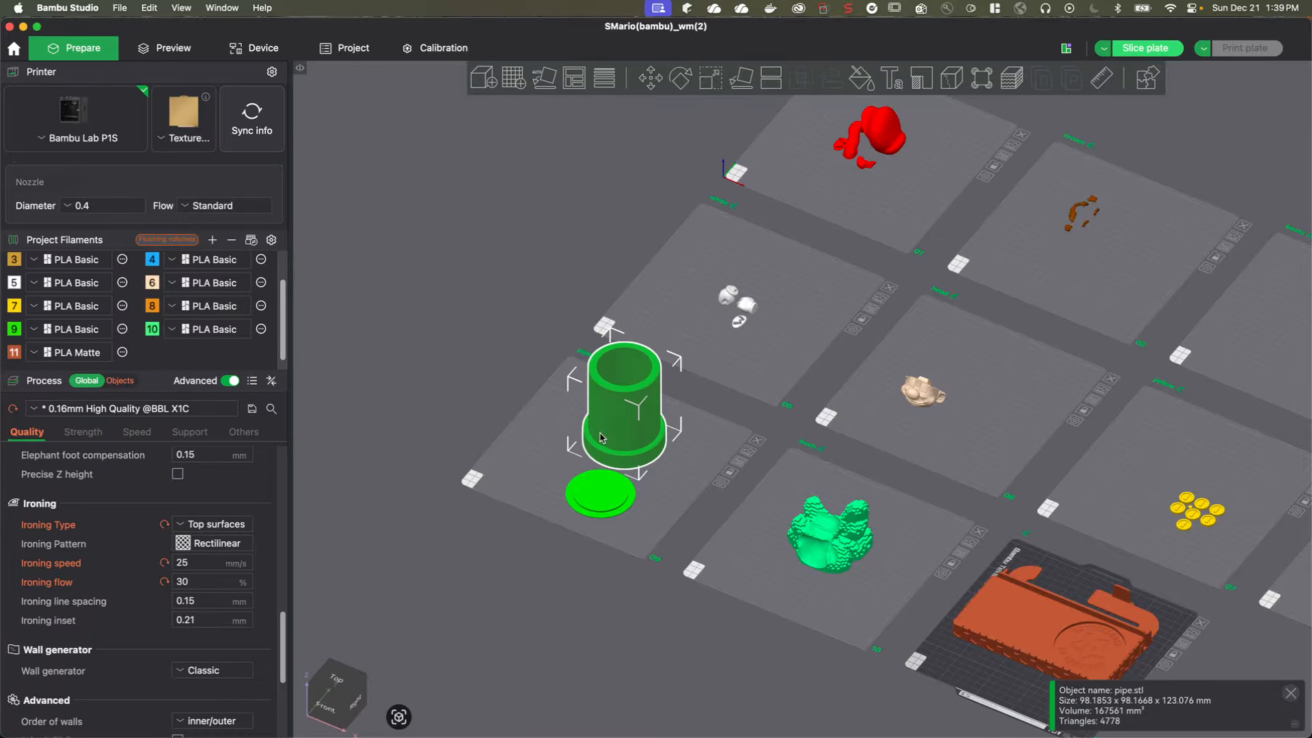
key("z")
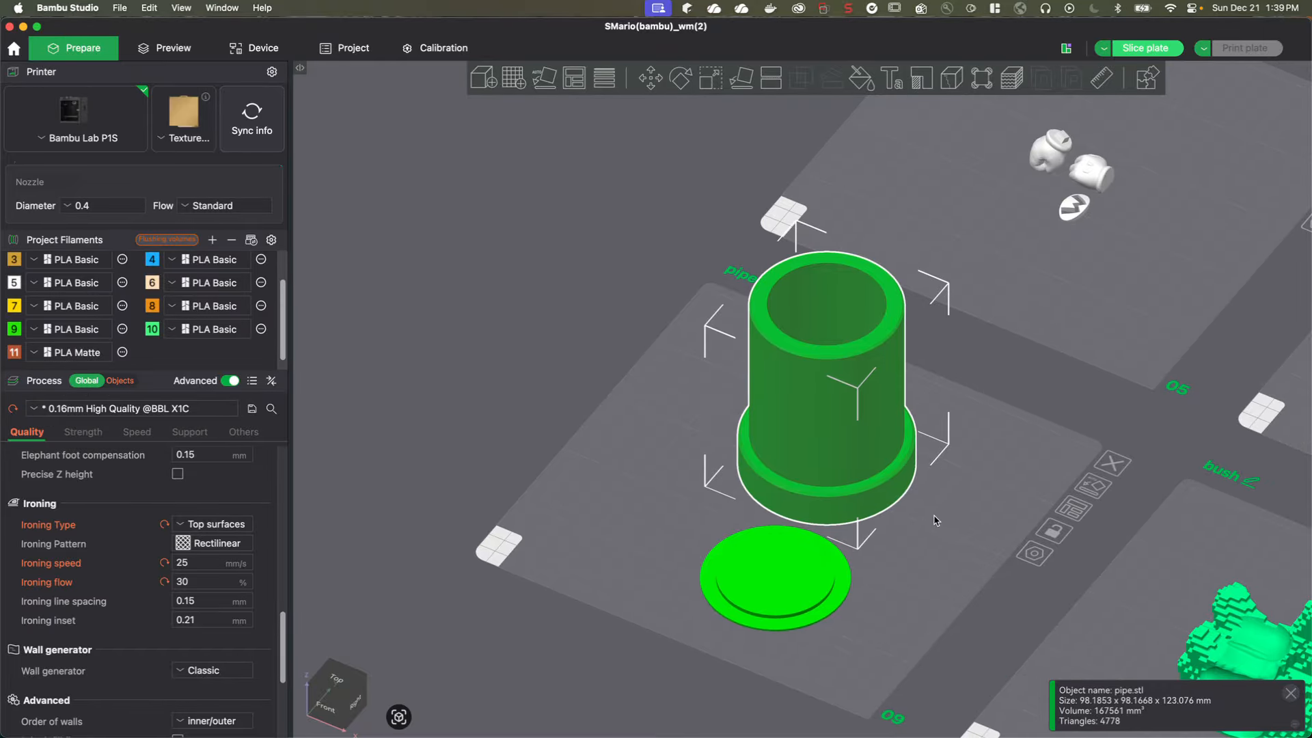
left_click(992, 525)
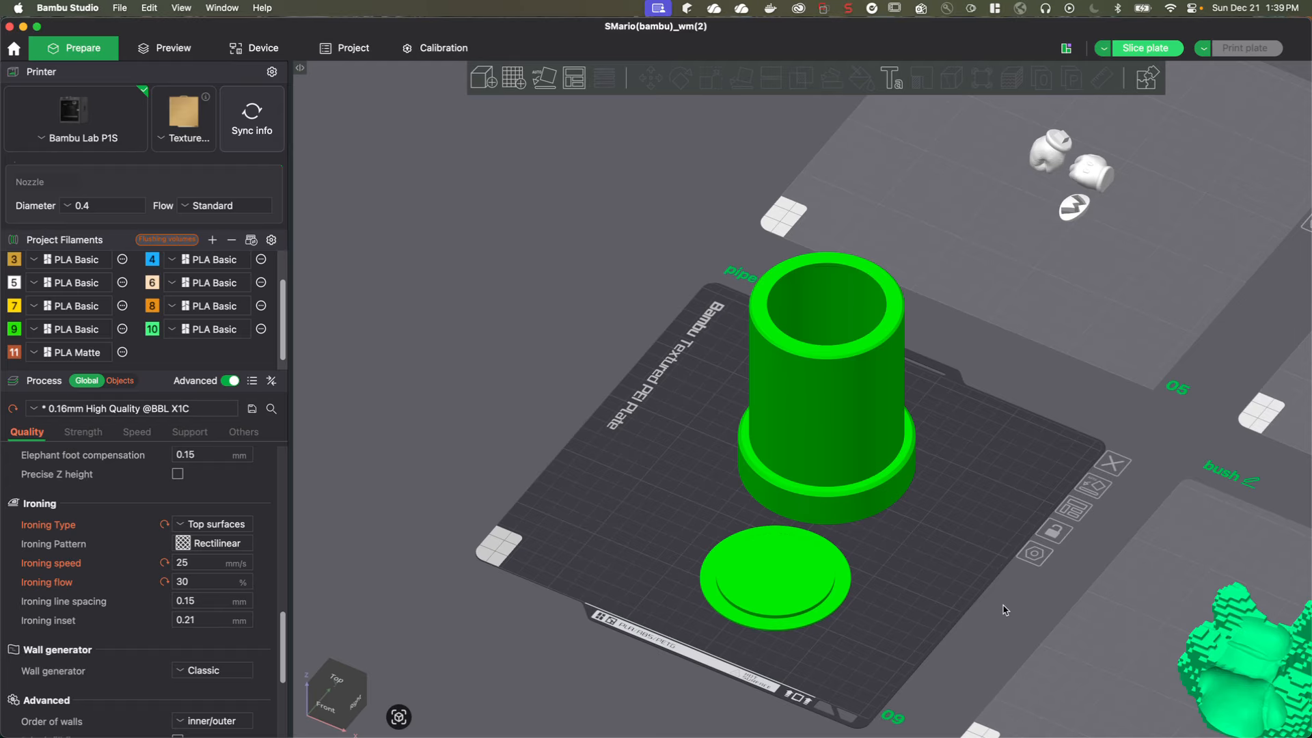
left_click_drag(1010, 609, 1019, 606)
left_click(766, 404)
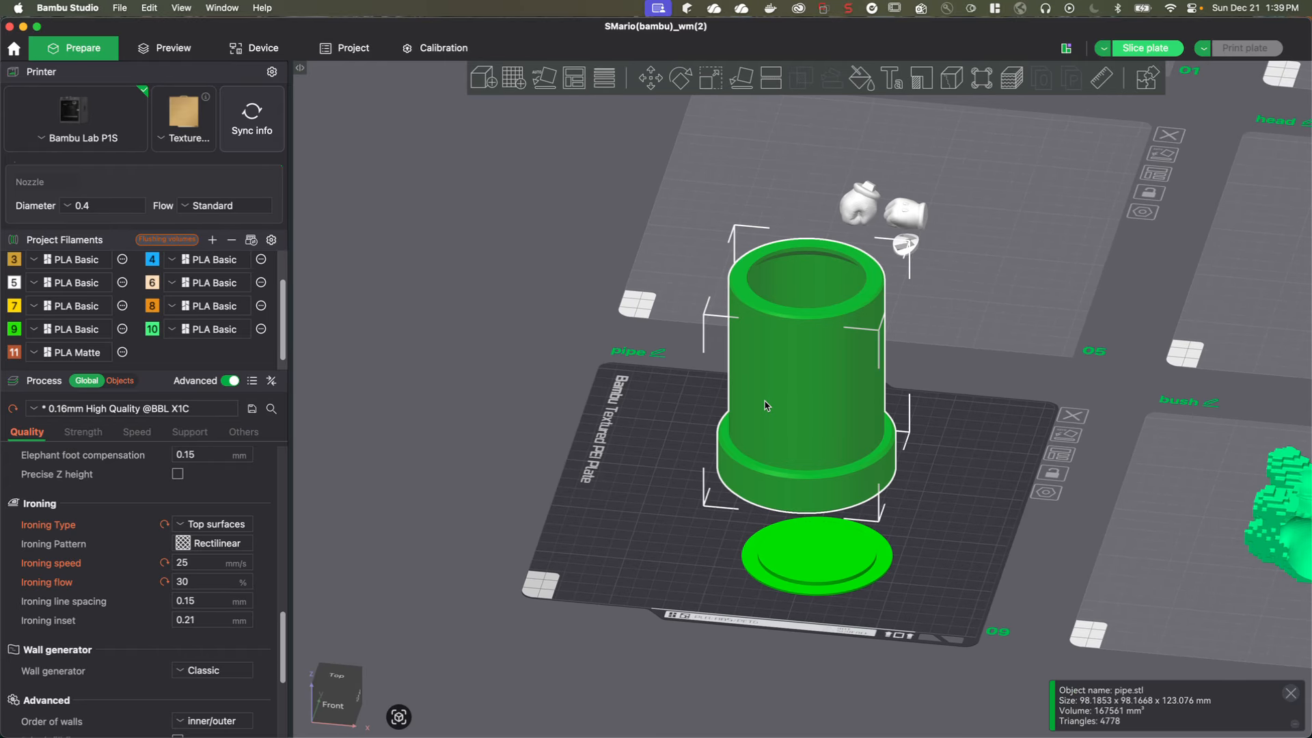
- Move the green cap away from the pipe and flip the pipe so its wide rim faces up, at 0° absolute rotation
left_click_drag(813, 572, 876, 589)
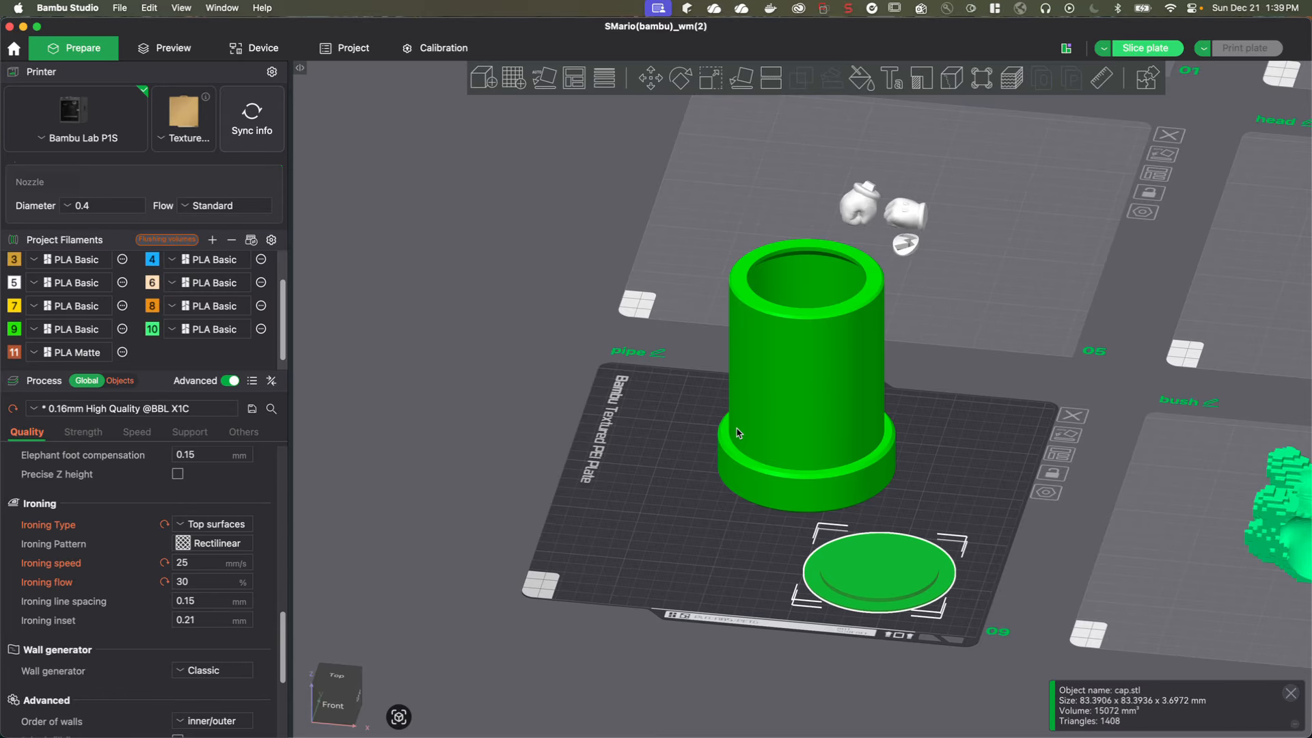
left_click(782, 402)
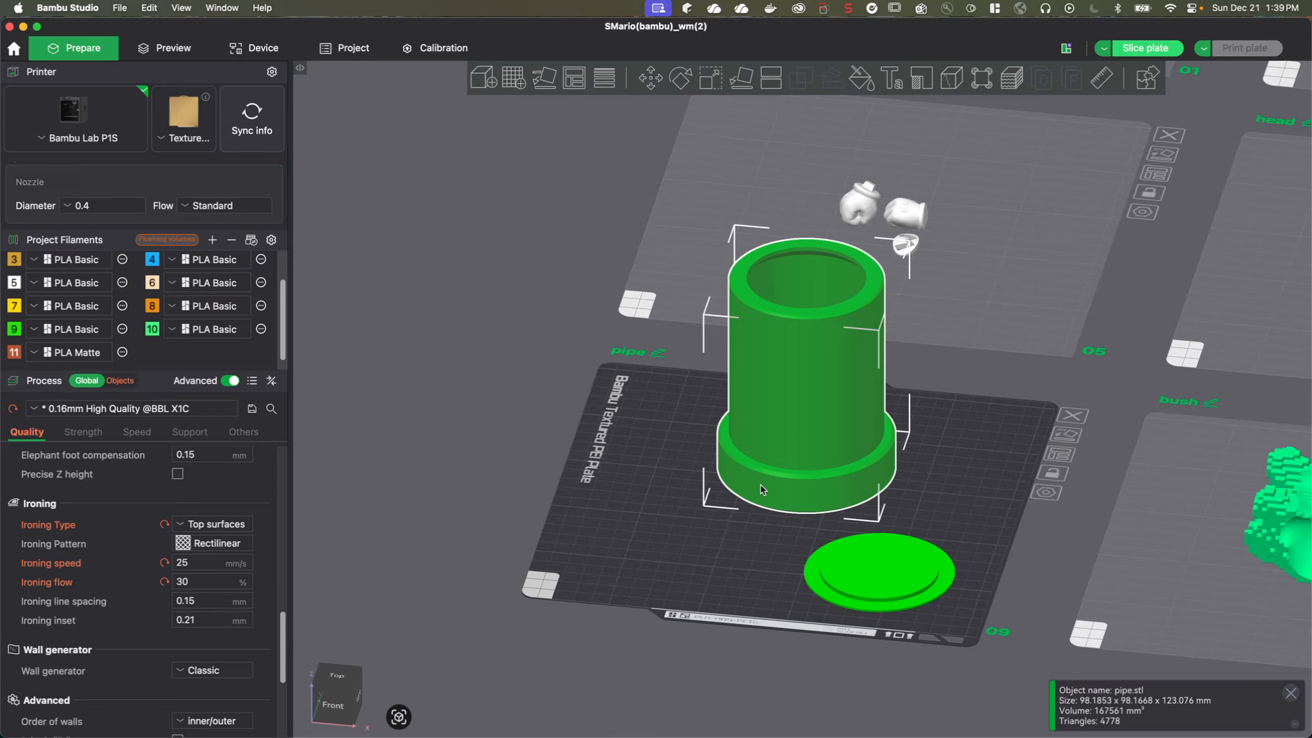
left_click(681, 80)
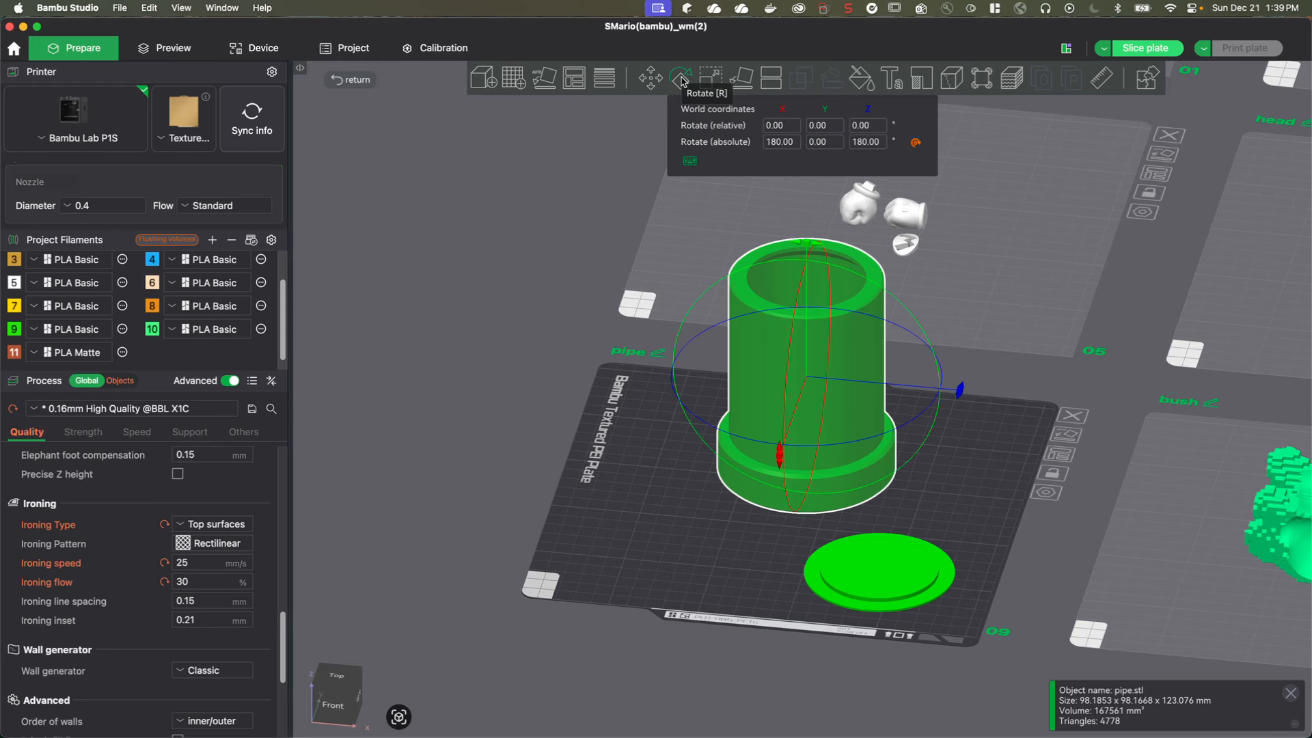
left_click_drag(794, 248, 809, 435)
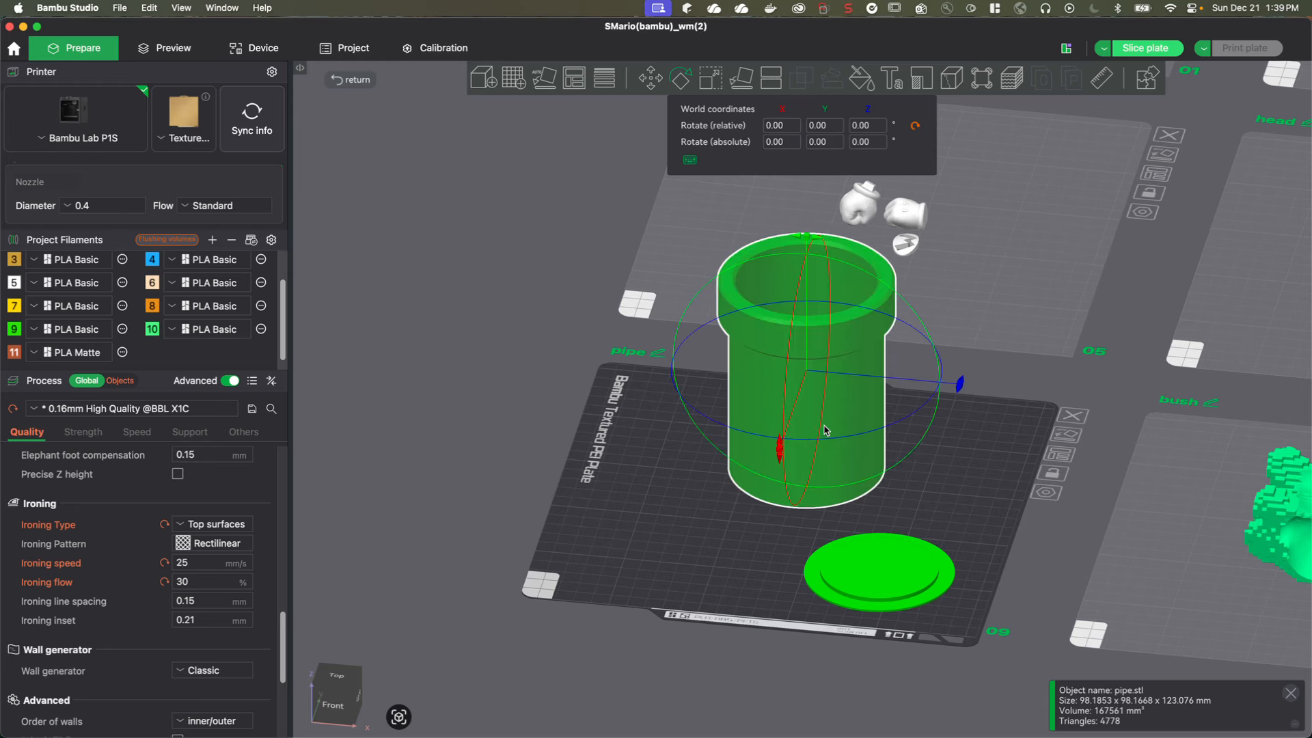
left_click(685, 83)
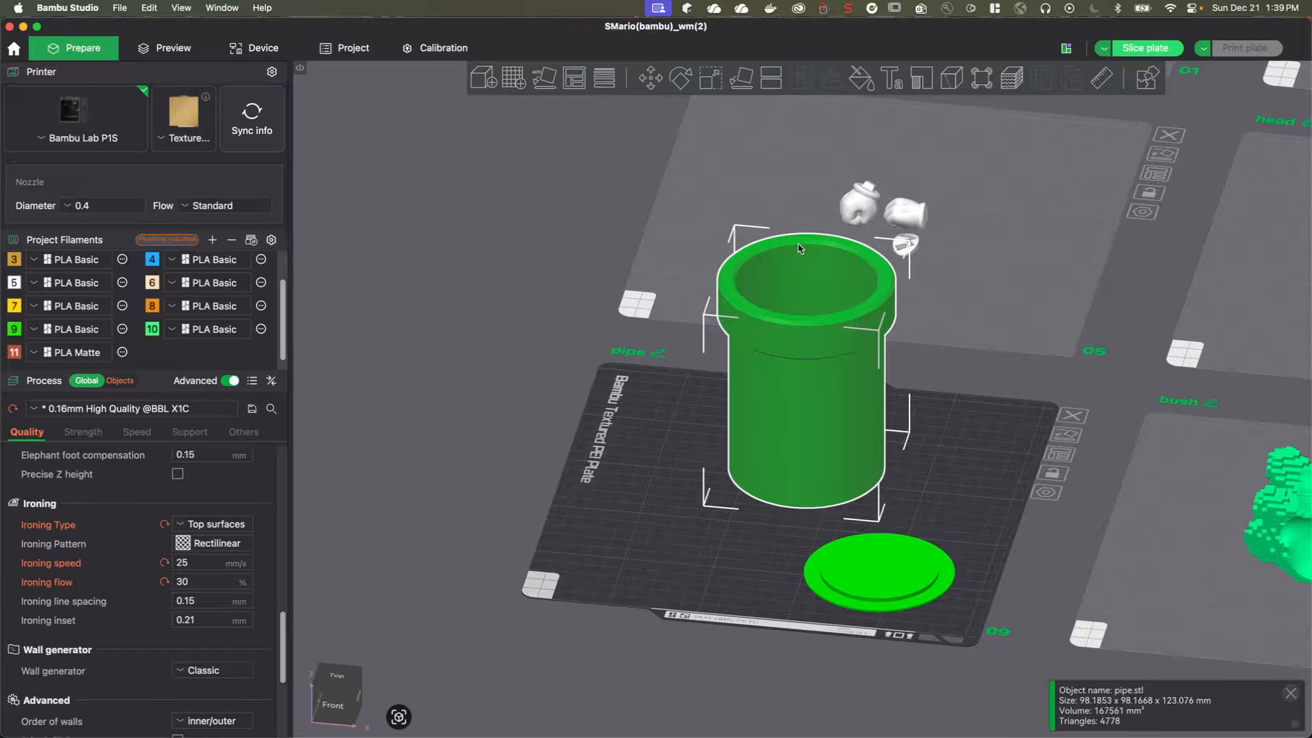
- Inspect the pipe's overhanging rim from the front and enable support in the global process settings
middle_click_drag(1074, 526, 1062, 515)
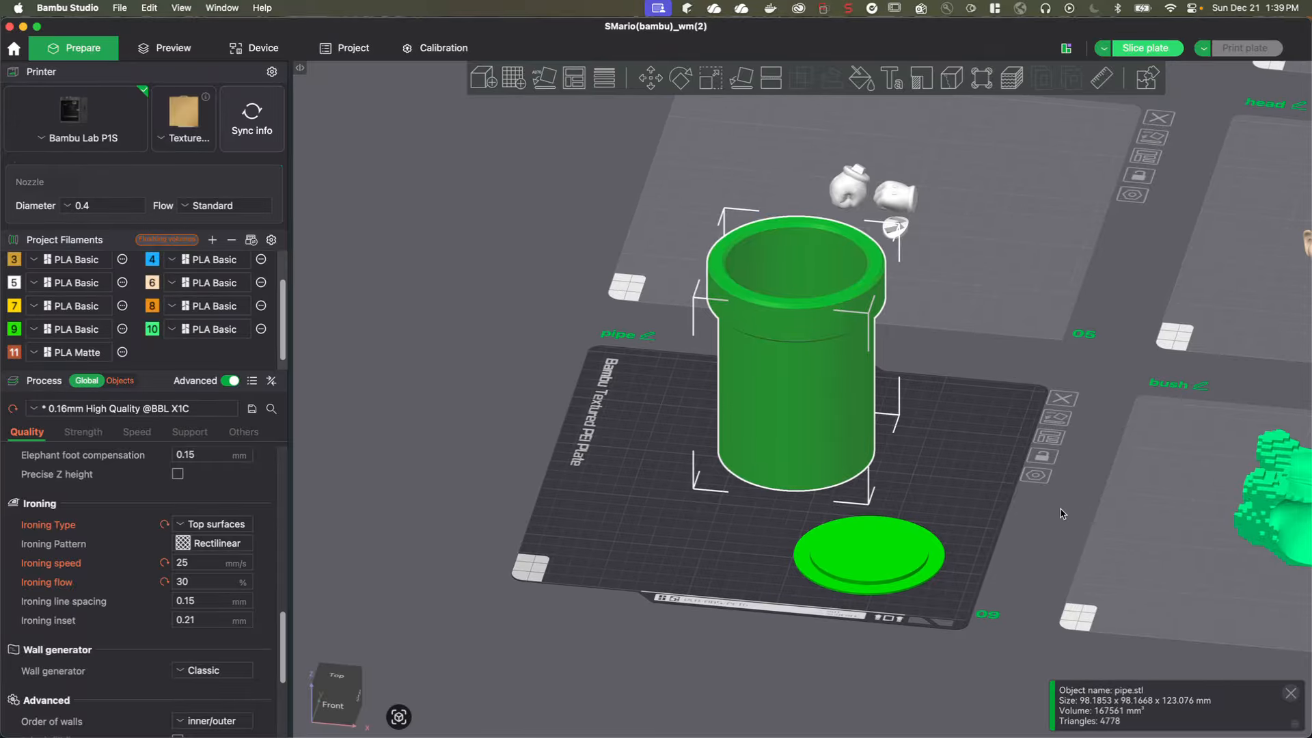
key("3")
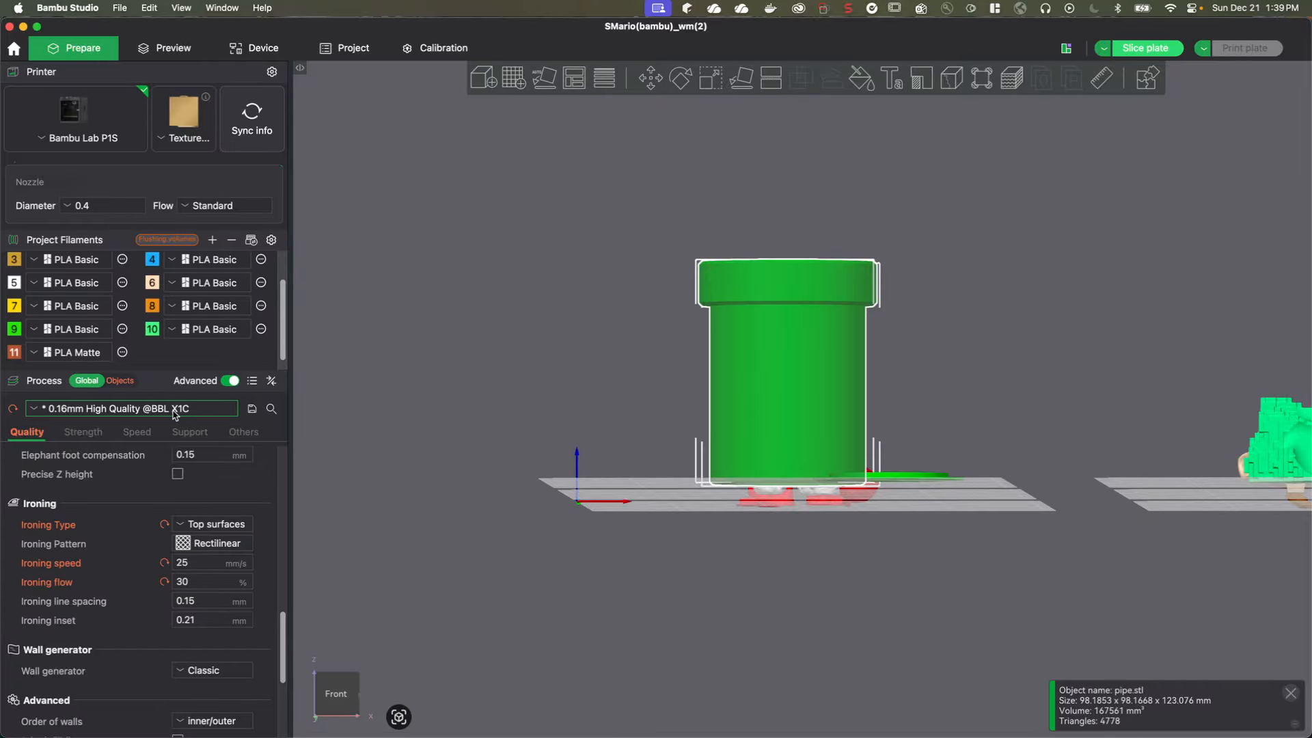
left_click(240, 433)
left_click(202, 433)
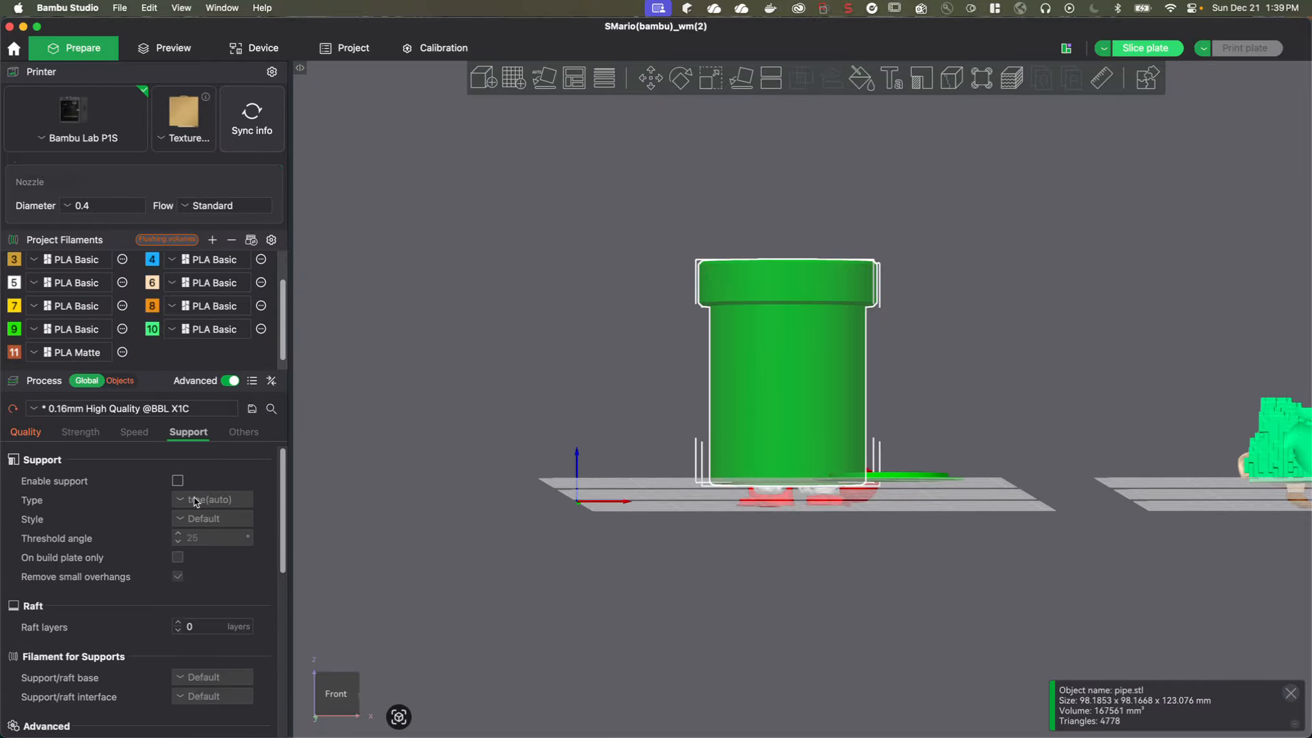
left_click(178, 481)
key("0")
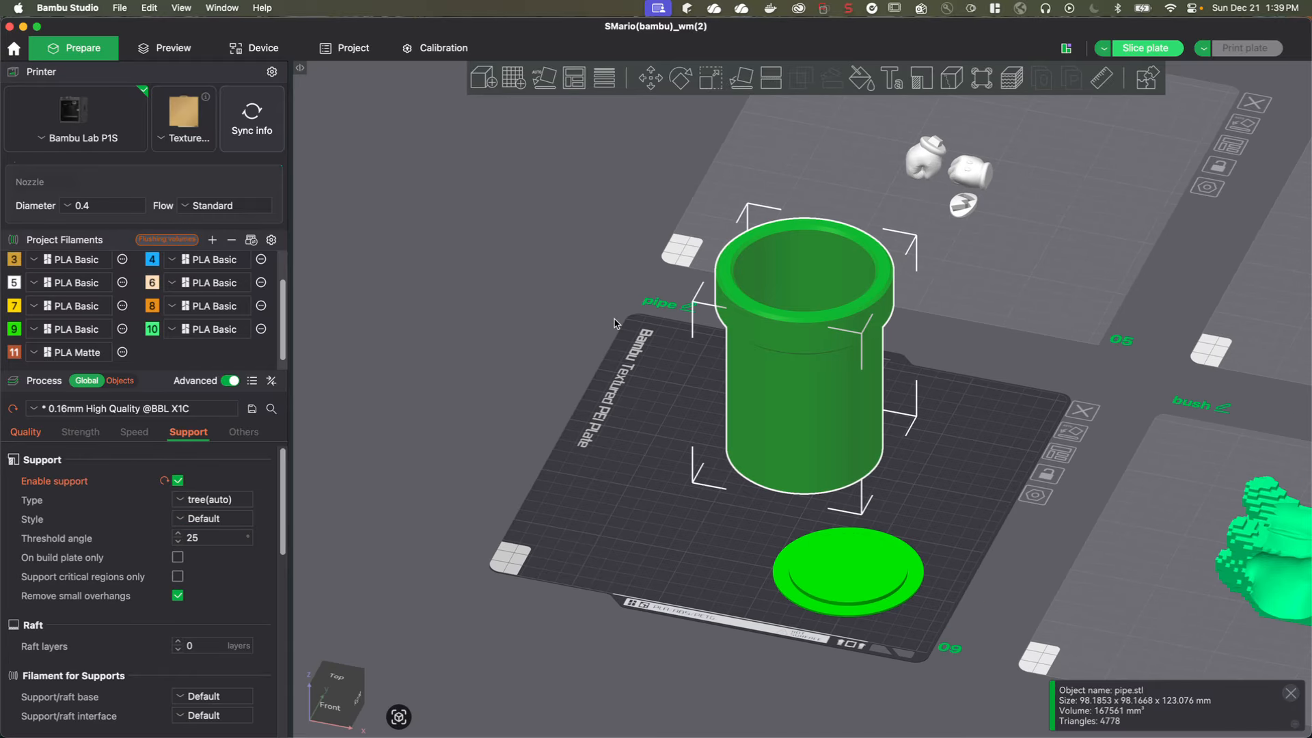
- Slice the pipe plate, inspect the tree supports under the pipe's rim, and return to the model view of all plates
left_click(1140, 49)
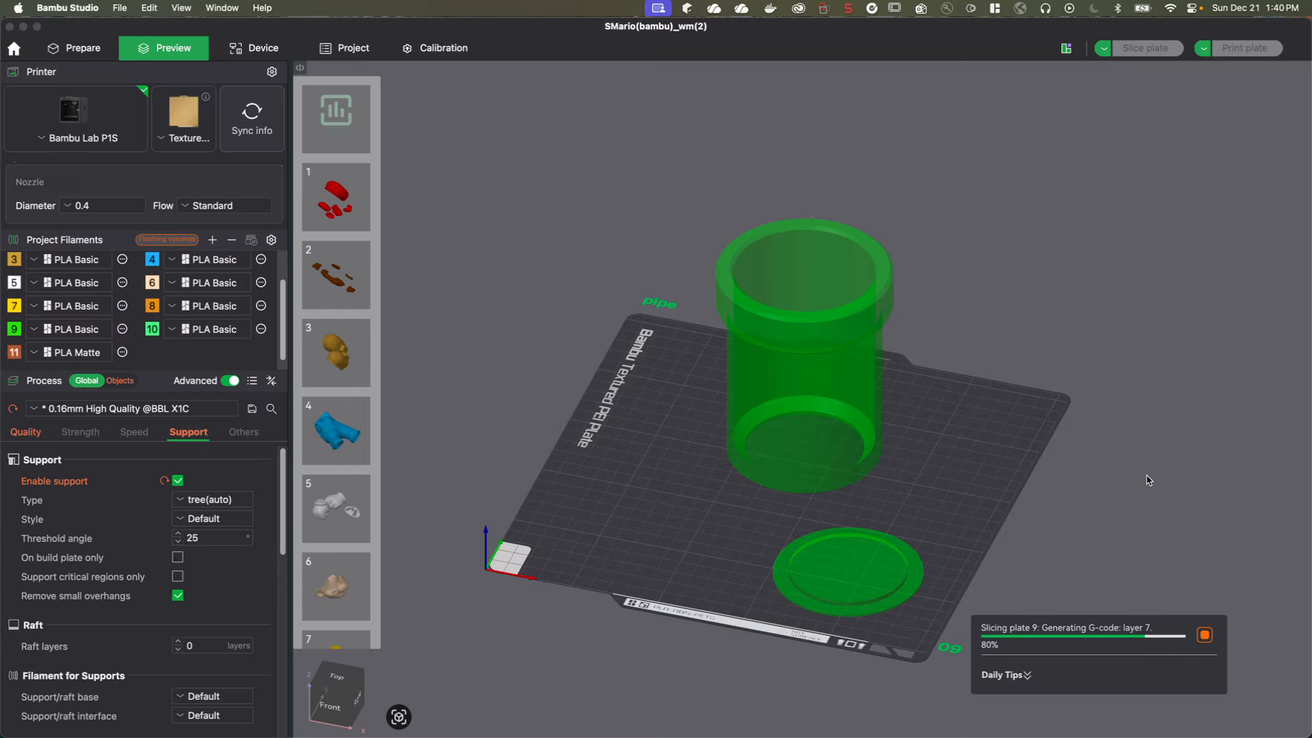
left_click_drag(1139, 483, 1140, 465)
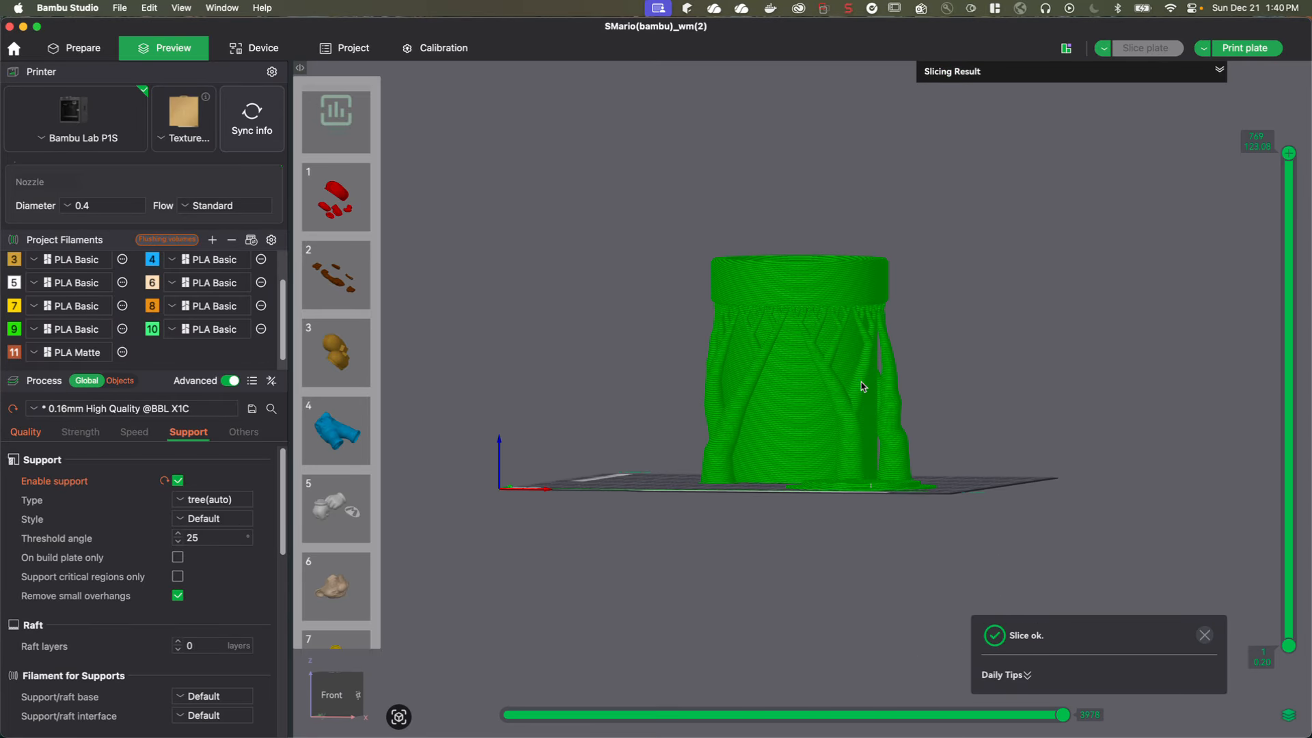
left_click(73, 49)
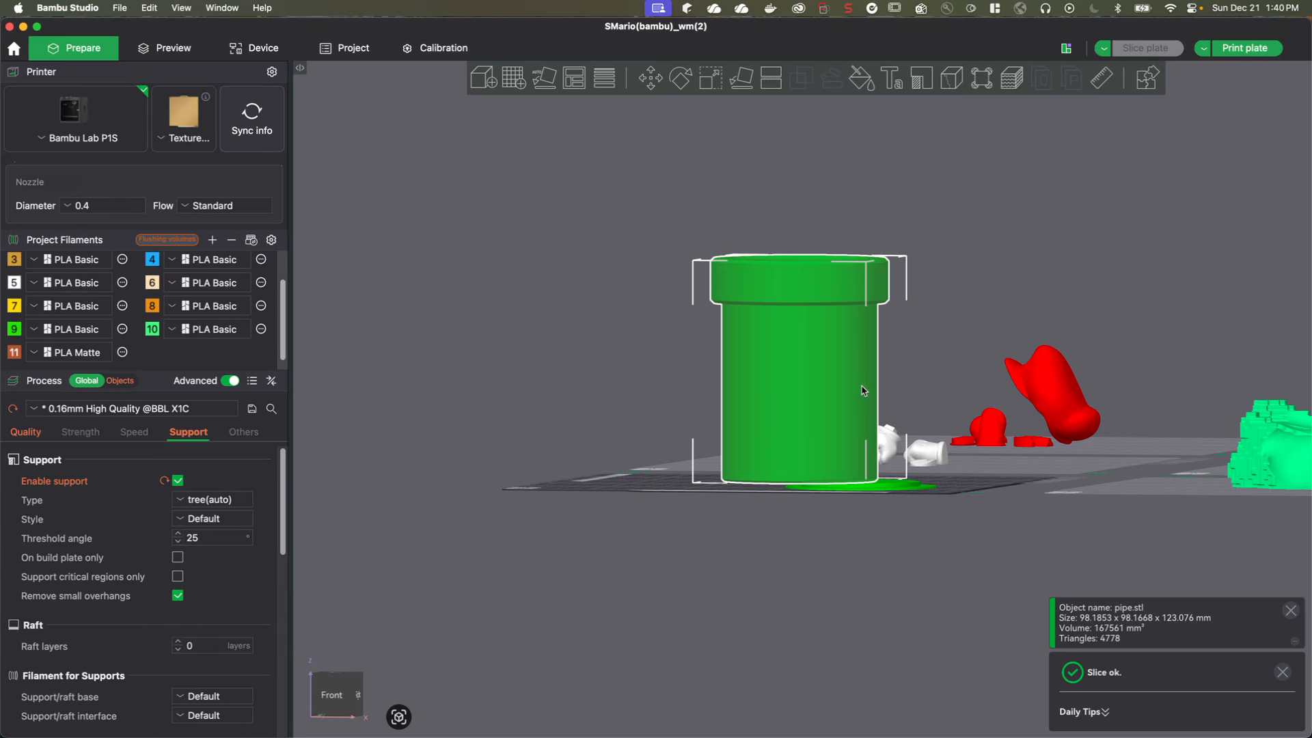
left_click_drag(1041, 594, 1040, 604)
scroll(1183, 429, "down", 5)
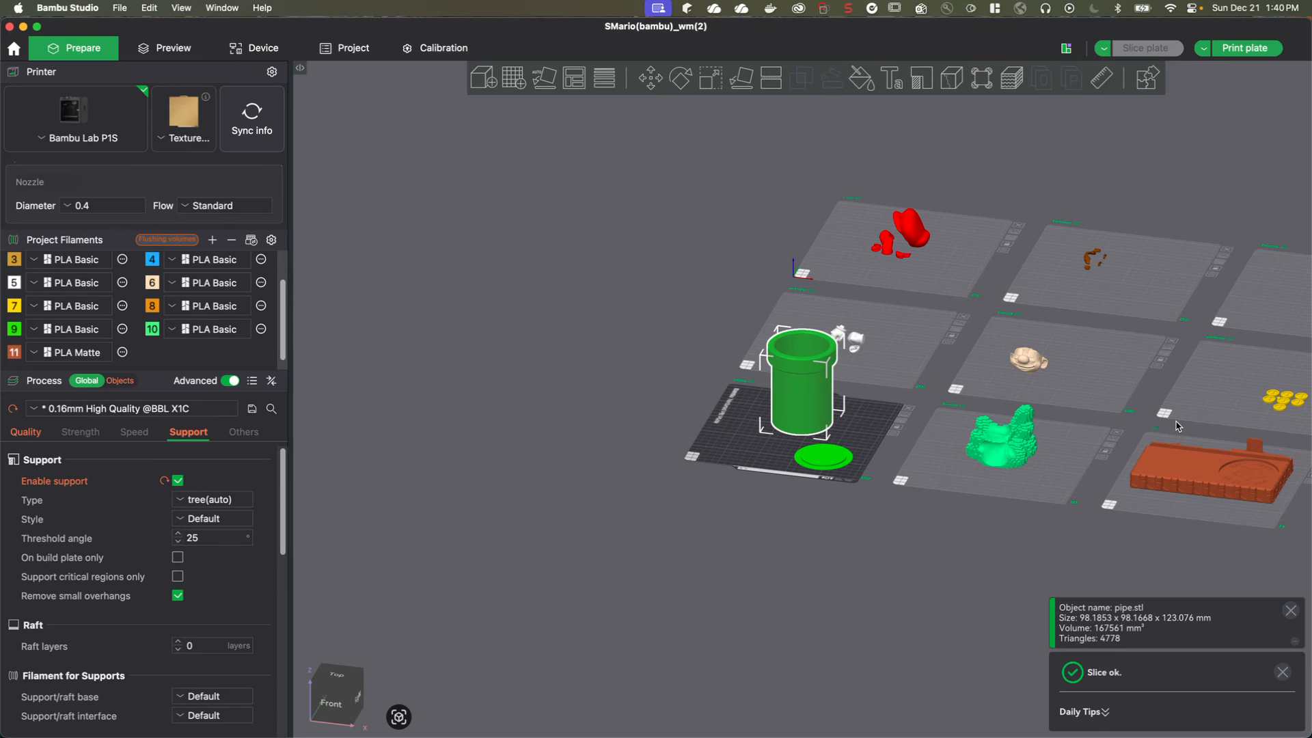
scroll(1144, 430, "down", 5)
middle_click_drag(751, 495, 758, 486)
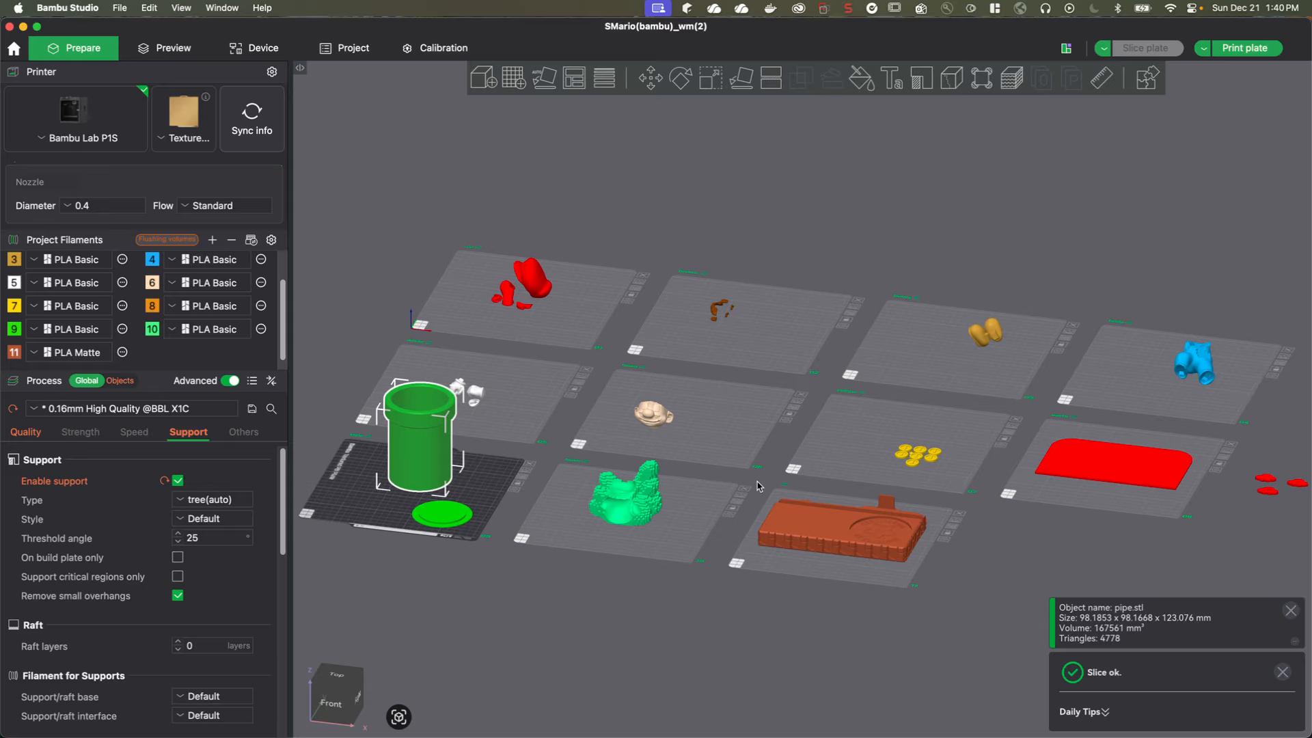
- Switch to Preview, examine the close-up and full photos of the finished Mario dock, and return to the plates in Bambu Studio
scroll(757, 485, "up", 2)
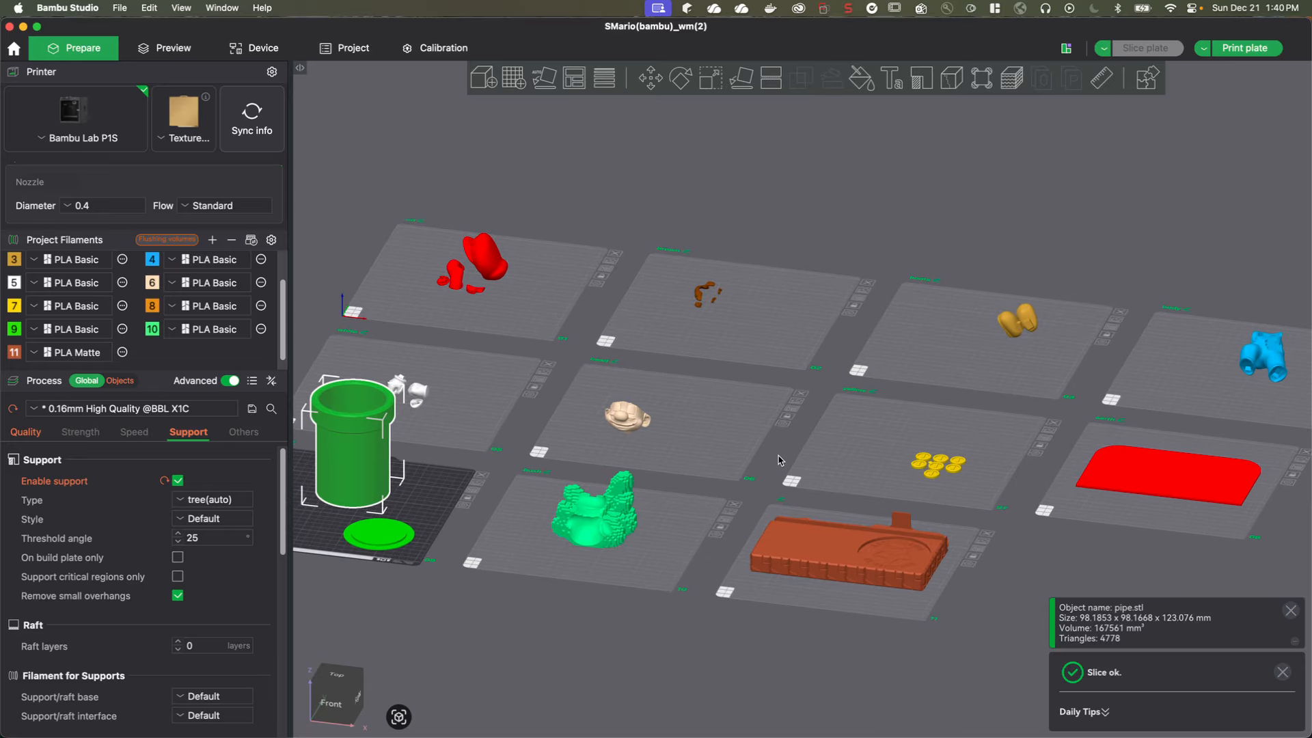
left_click_drag(780, 460, 781, 466)
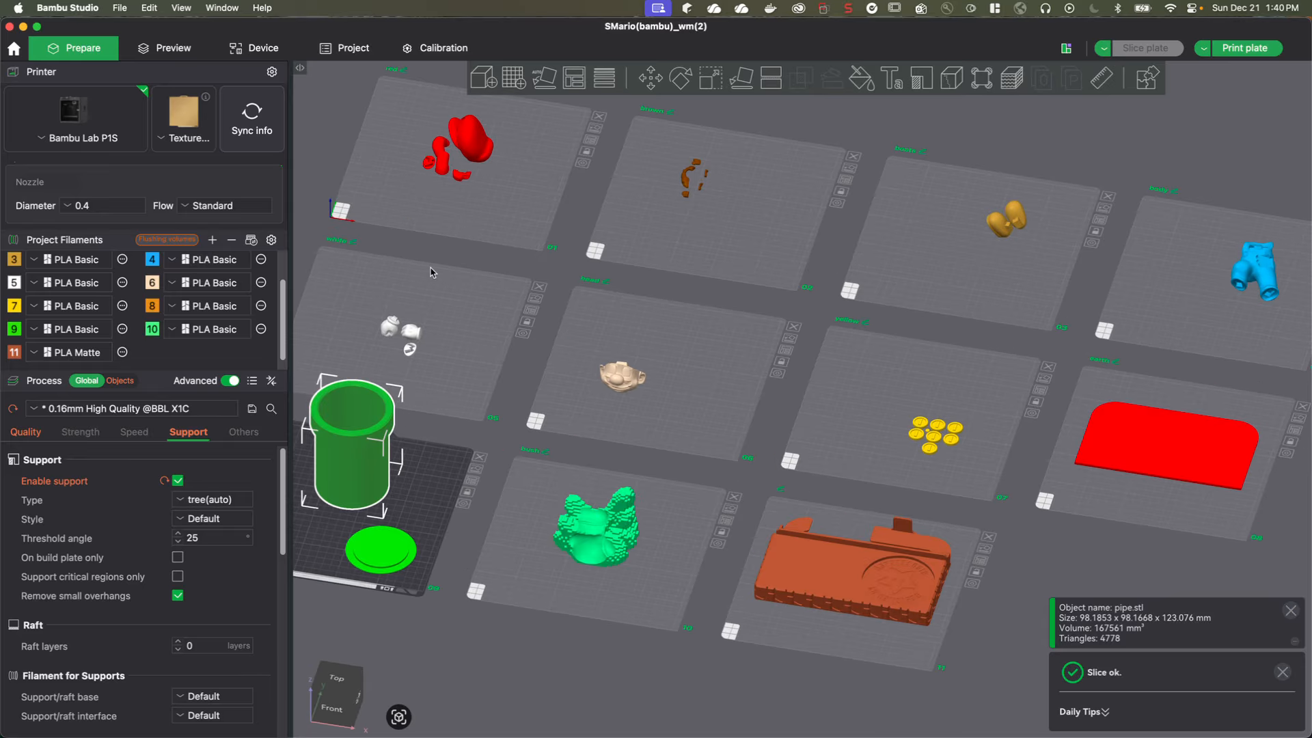
middle_click_drag(426, 253, 594, 345)
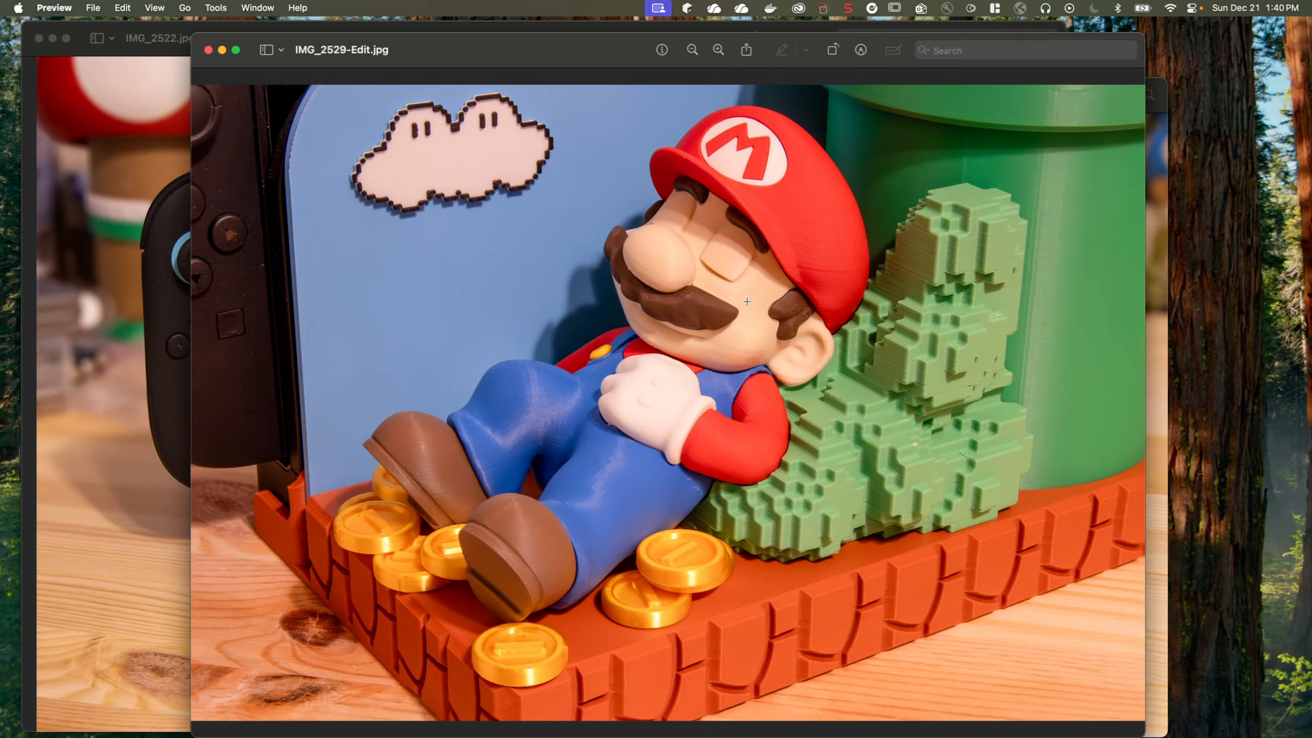
left_click_drag(529, 47, 521, 37)
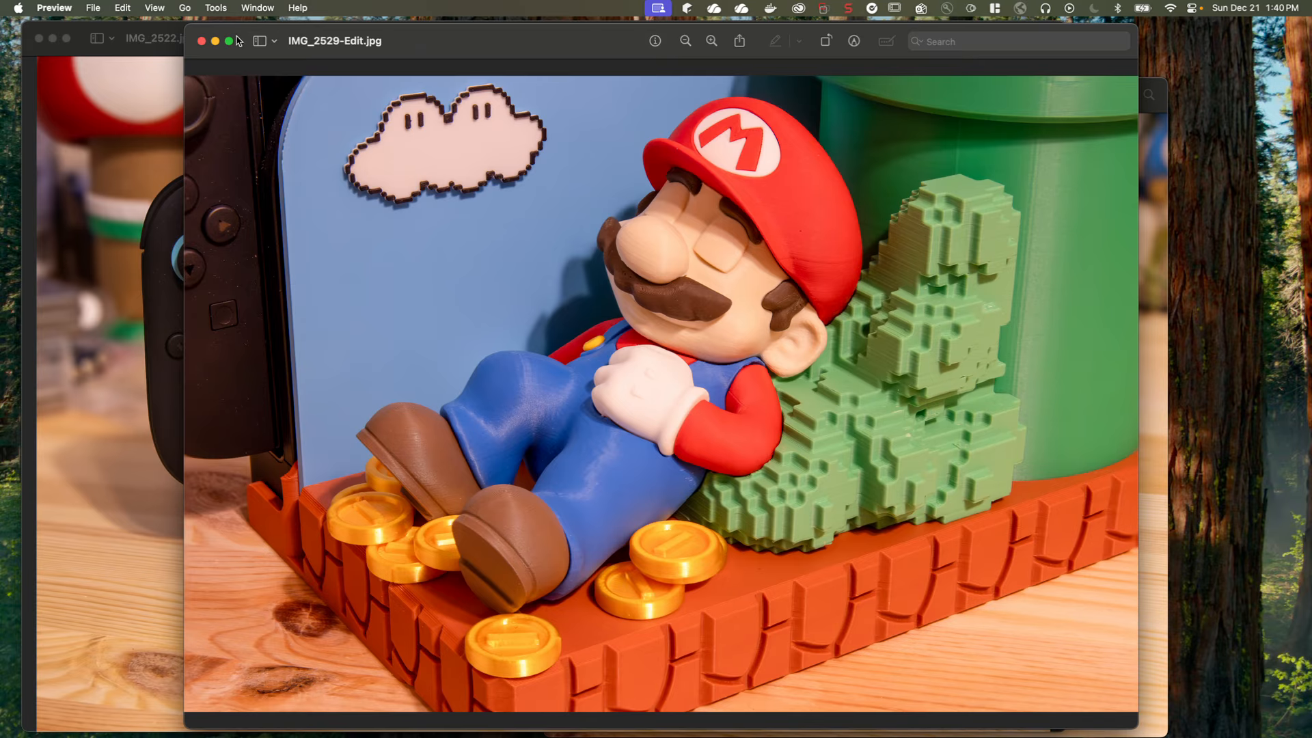
left_click_drag(184, 25, 171, 19)
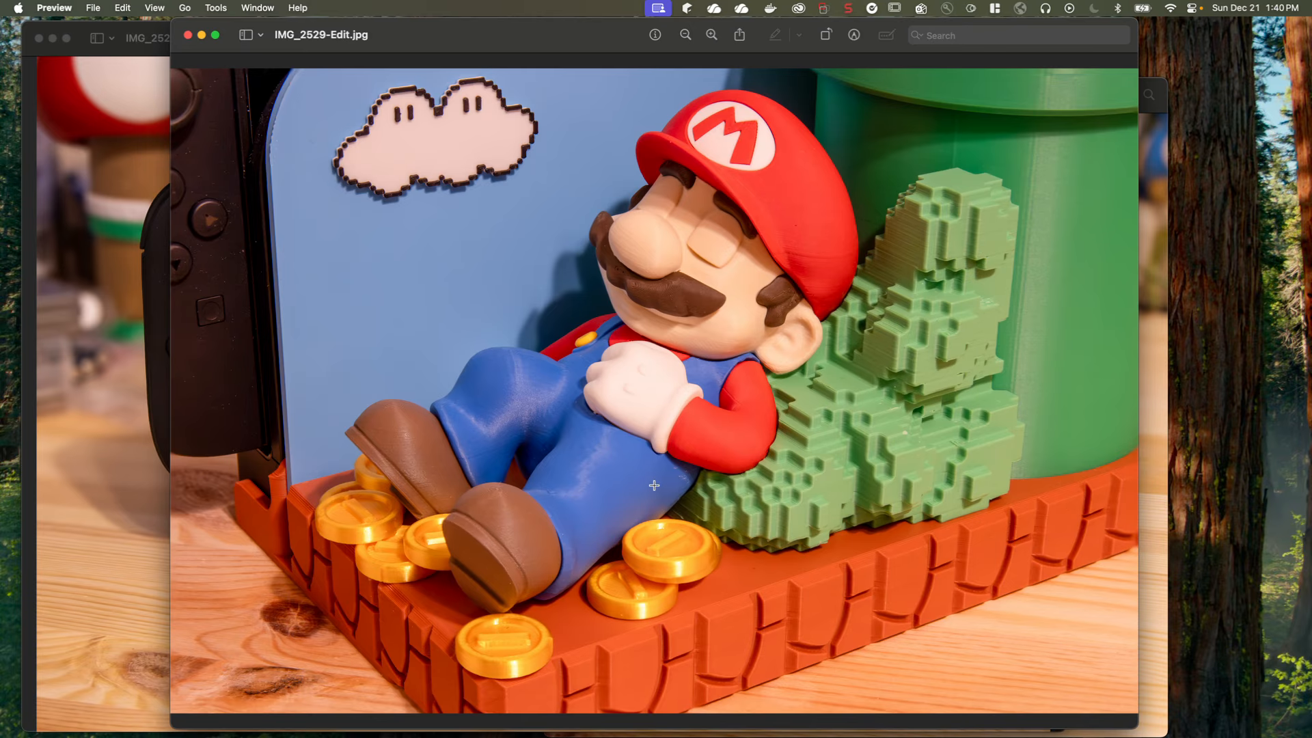
left_click(138, 35)
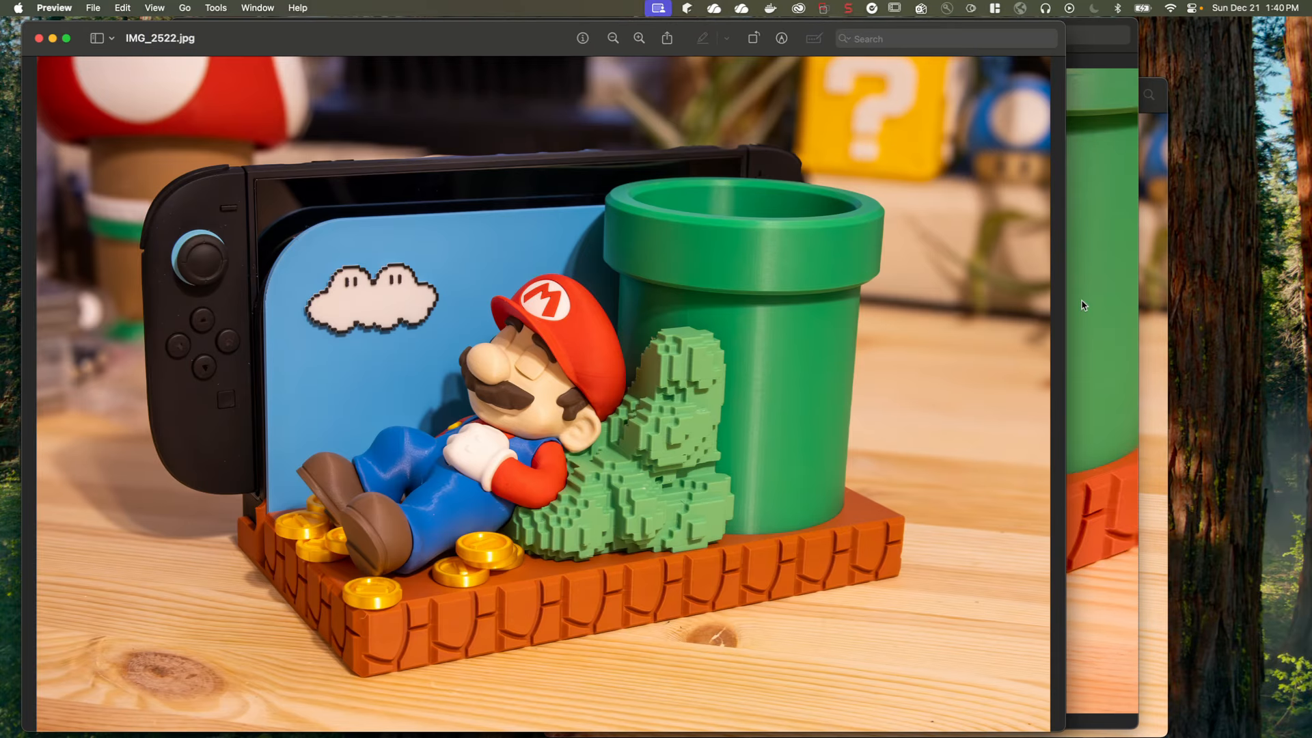
key("ctrl+Right")
key("ctrl+Right")
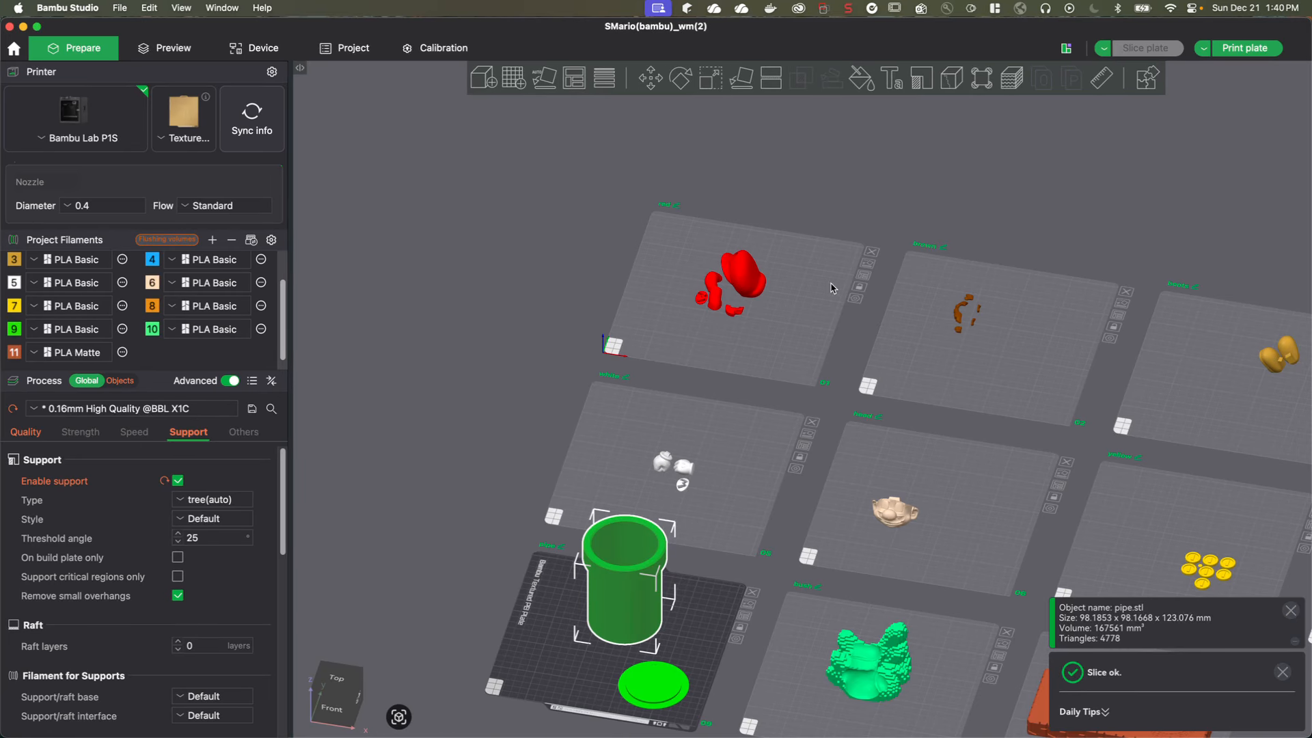
- Activate the red plate and move the hat away from the smaller red parts toward the plate's back corner
scroll(758, 236, "up", 5)
scroll(733, 237, "down", 10)
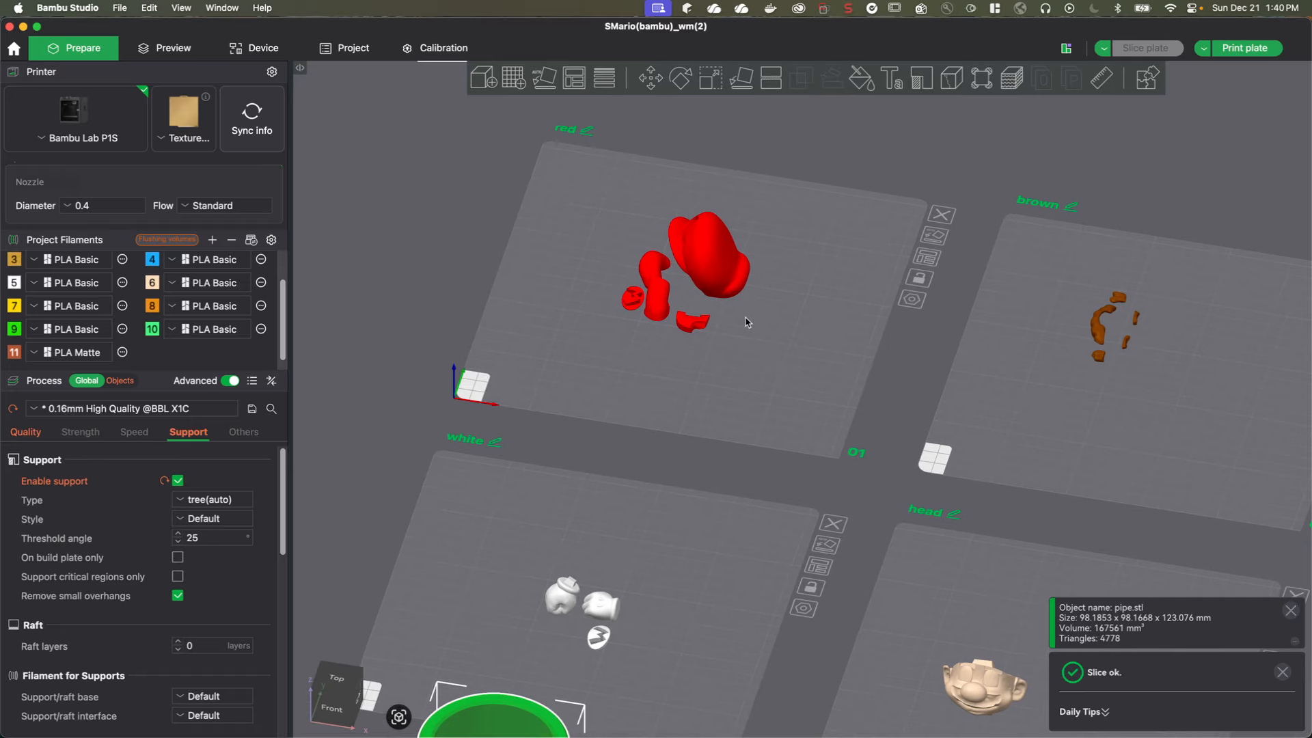
left_click(767, 434)
scroll(767, 435, "up", 10)
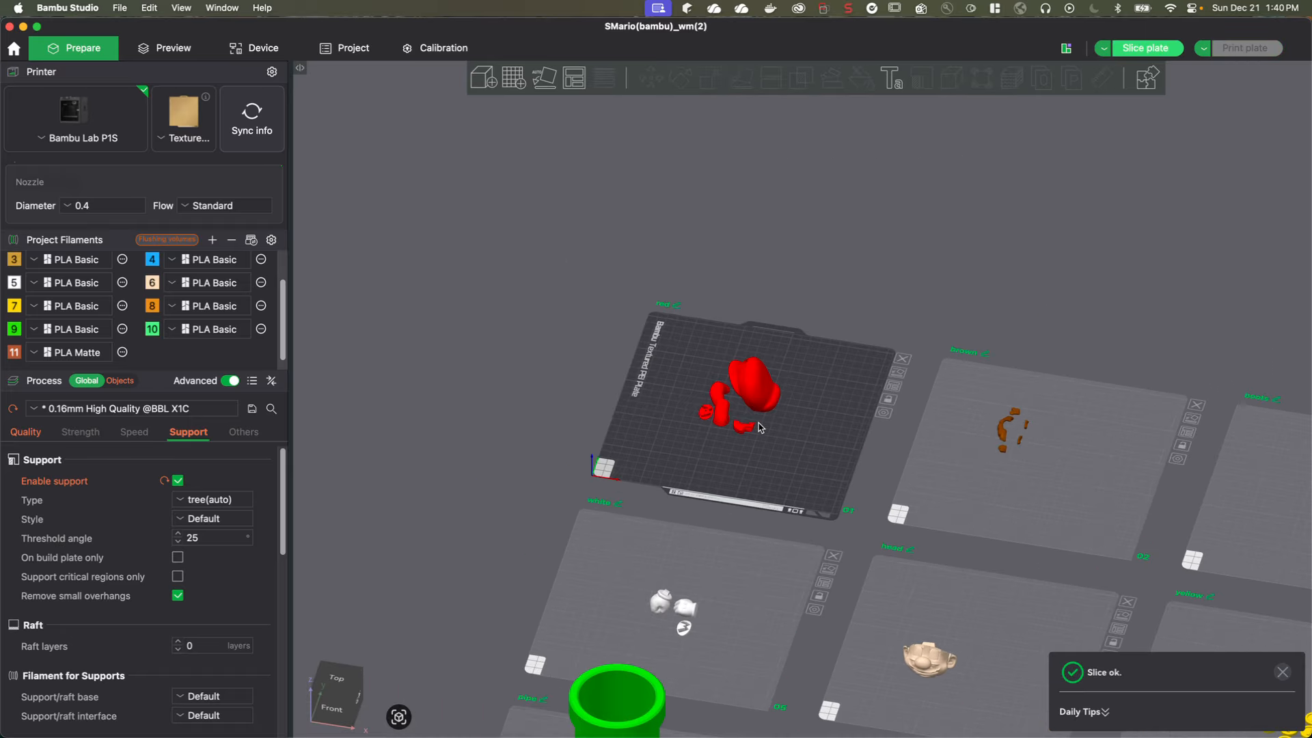
right_click_drag(745, 469, 898, 459)
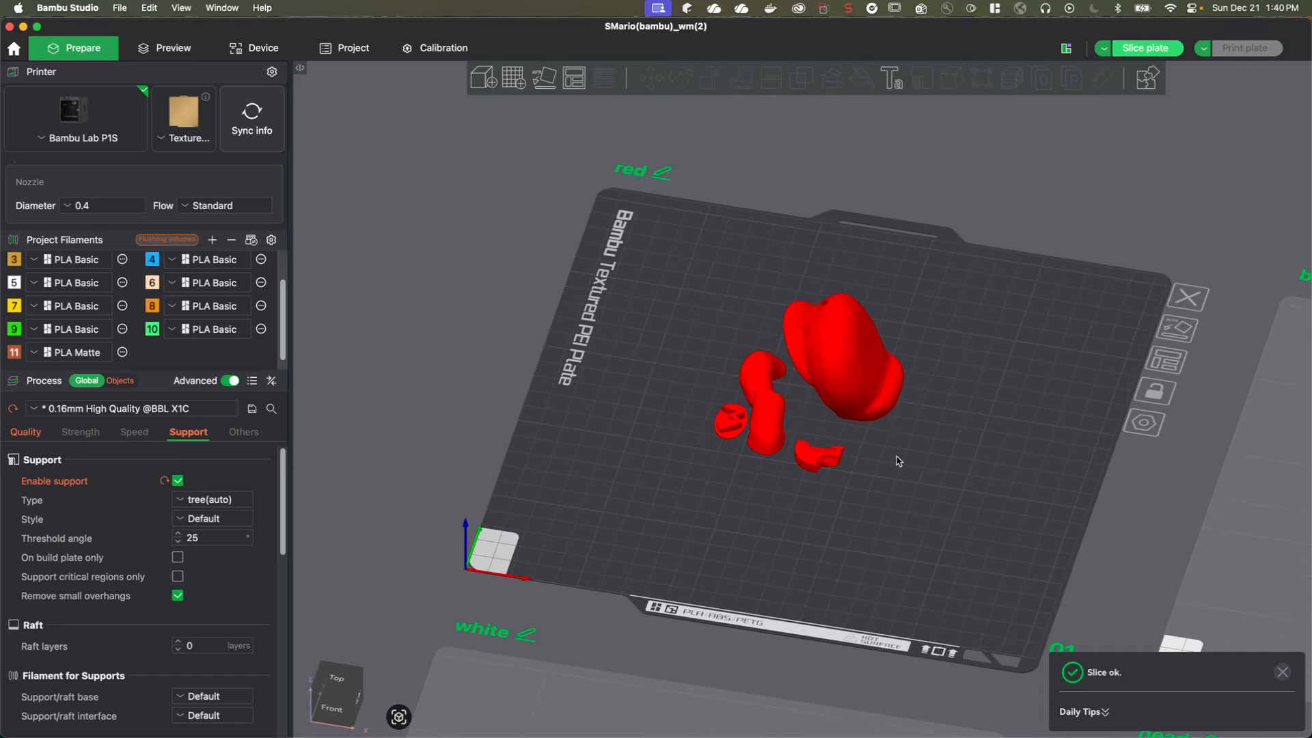
scroll(899, 458, "up", 2)
left_click(844, 358)
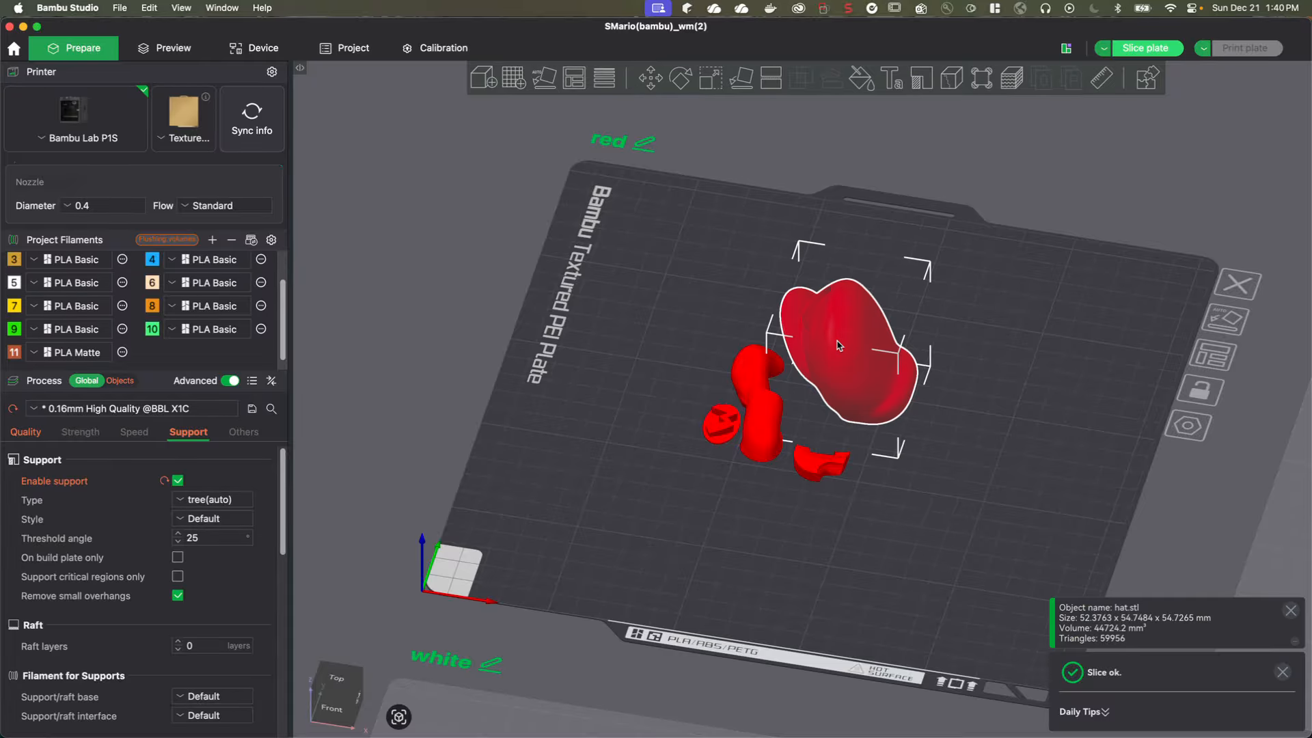
left_click_drag(844, 357, 948, 332)
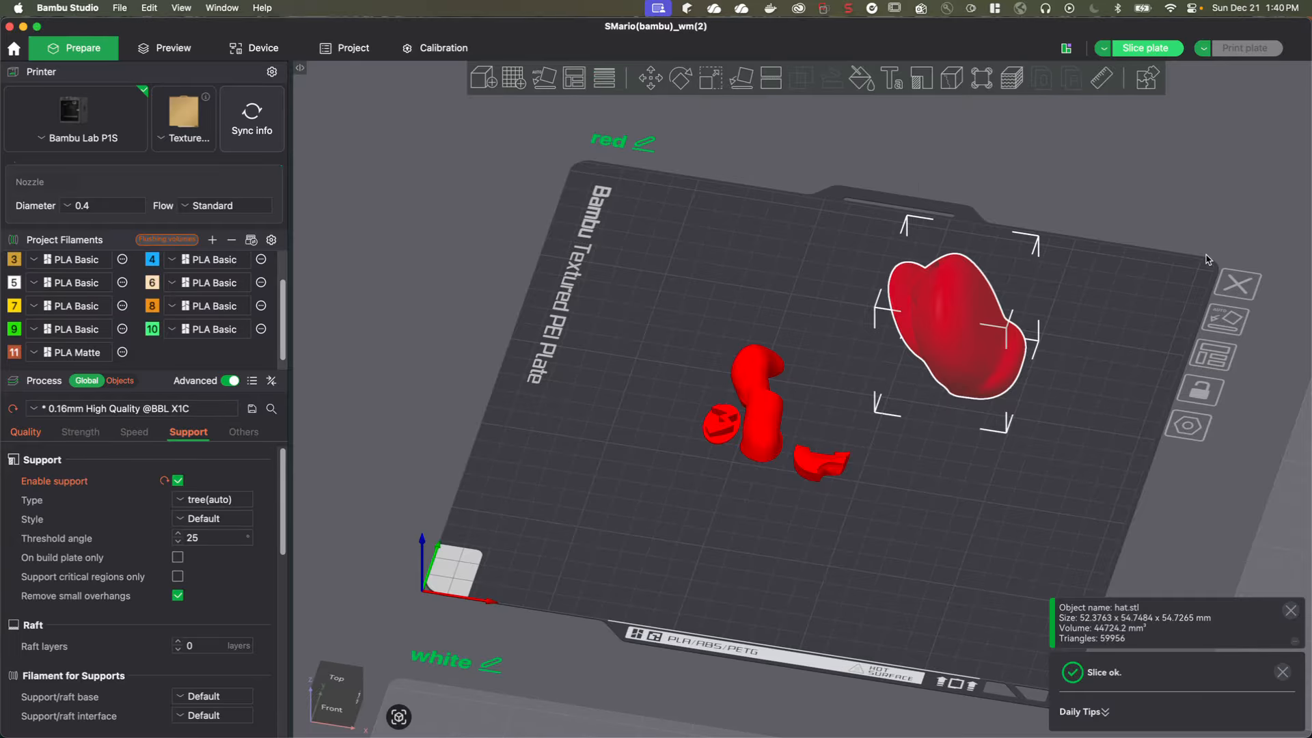
- Apply adaptive variable layer height to the hat with Quality / Speed at 0.50
scroll(1211, 258, "up", 5)
right_click_drag(1242, 235, 865, 389)
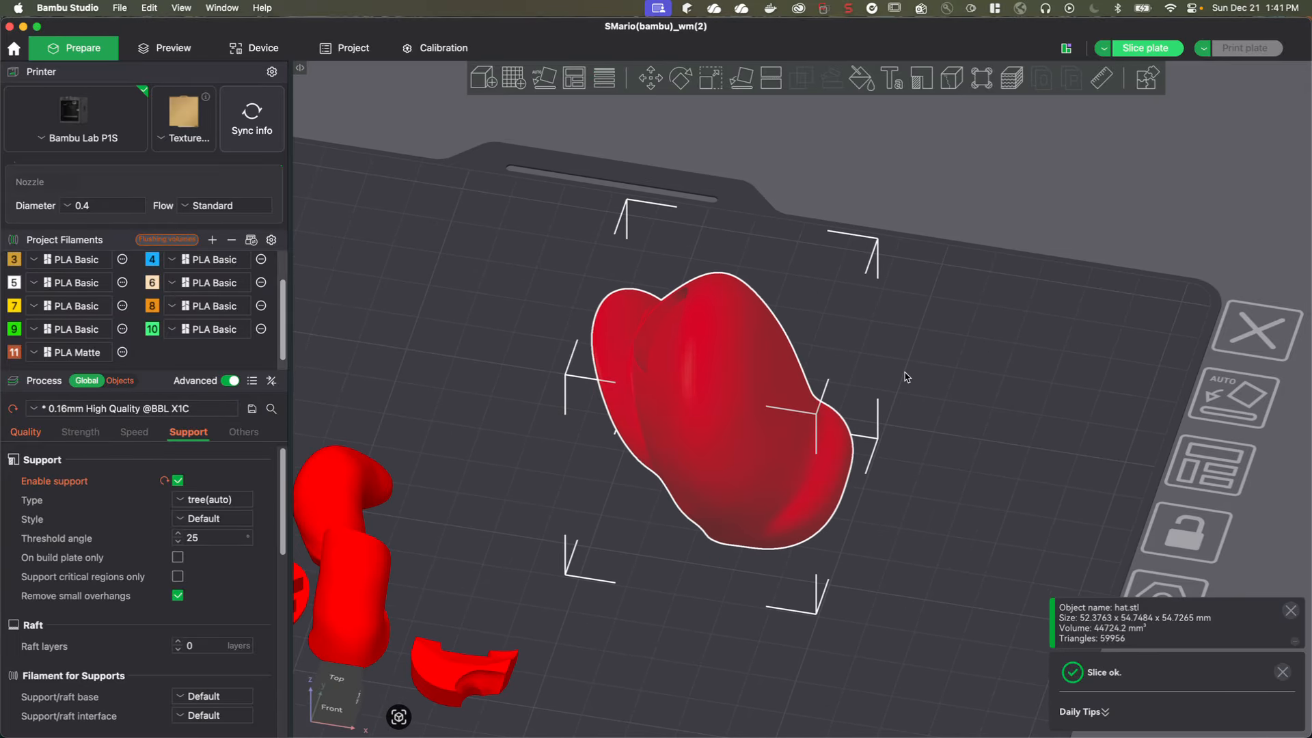
left_click_drag(904, 374, 906, 369)
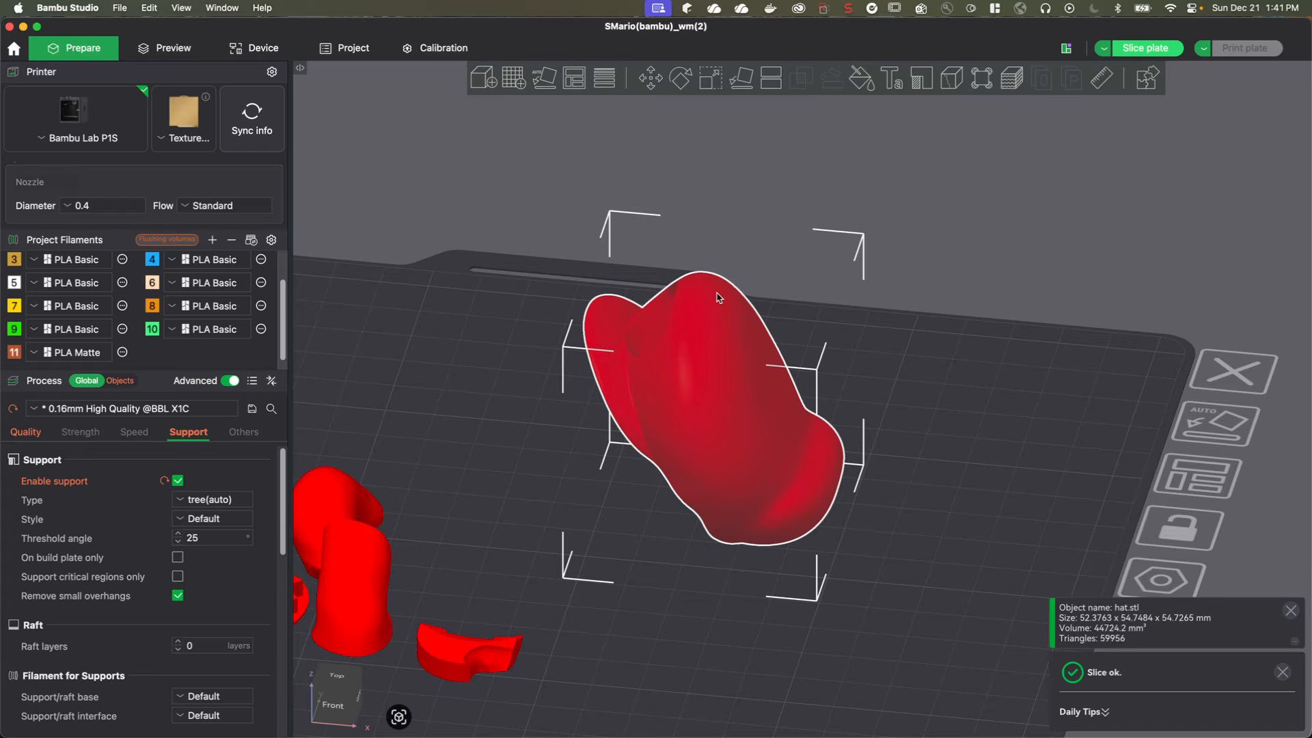
left_click(605, 79)
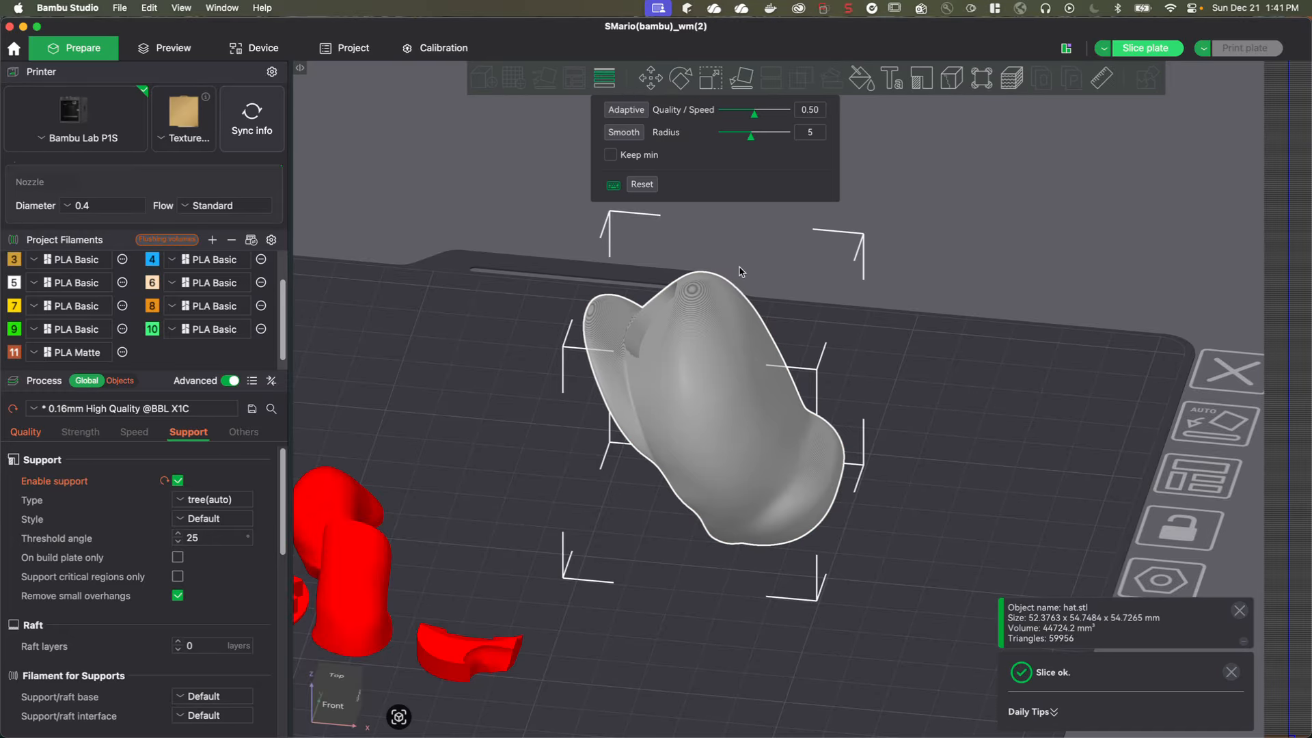
scroll(711, 320, "up", 1)
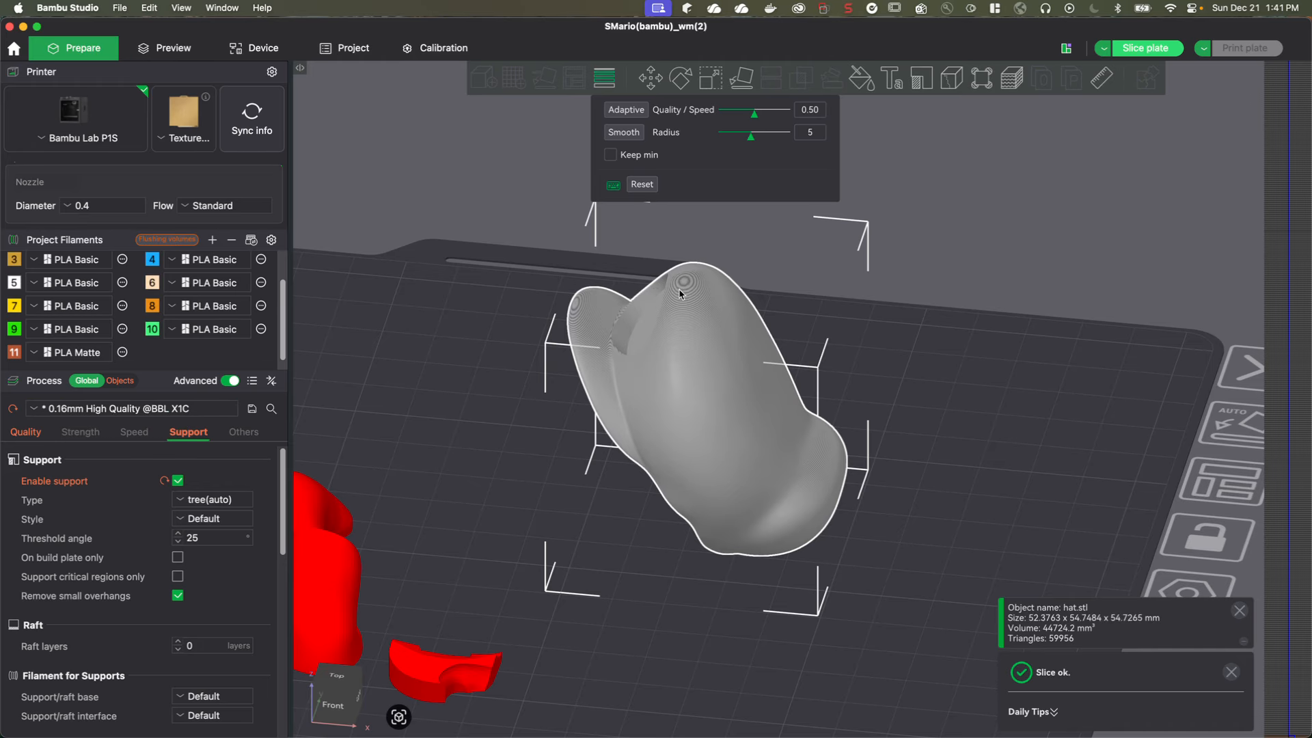
scroll(684, 290, "up", 6)
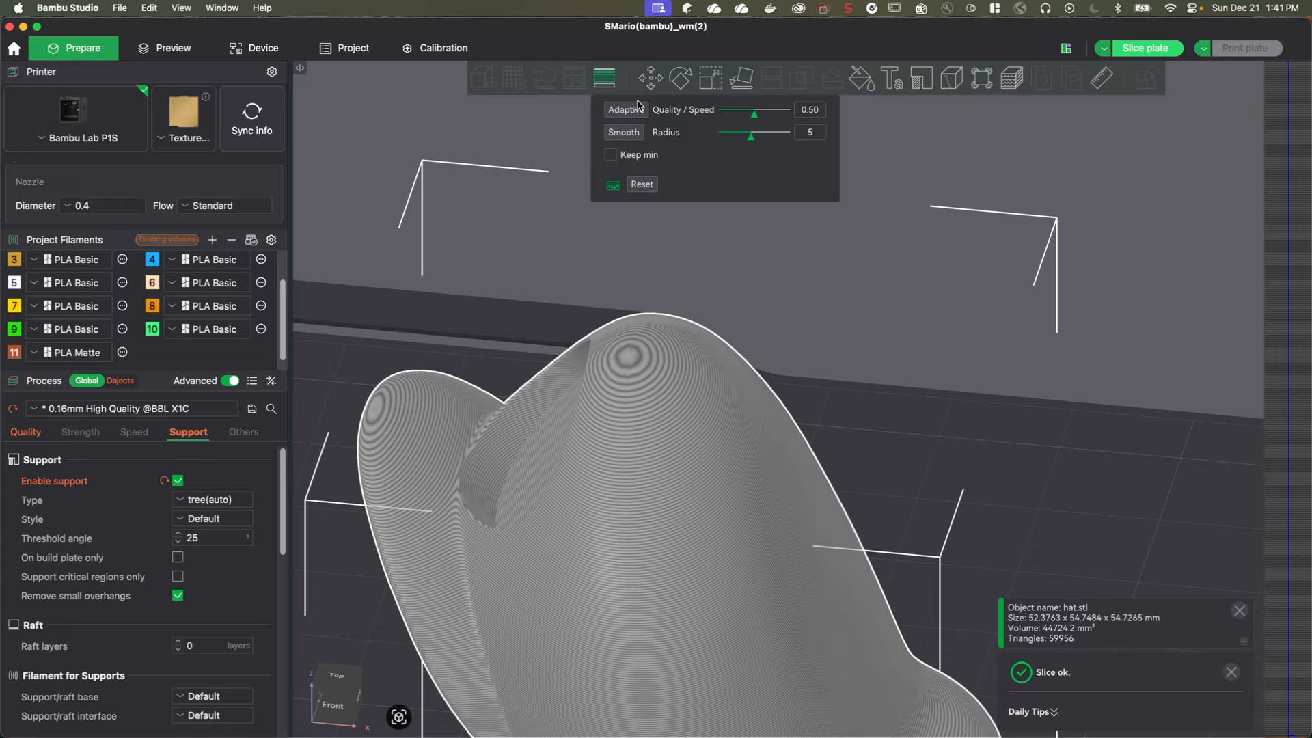
scroll(609, 85, "up", 1)
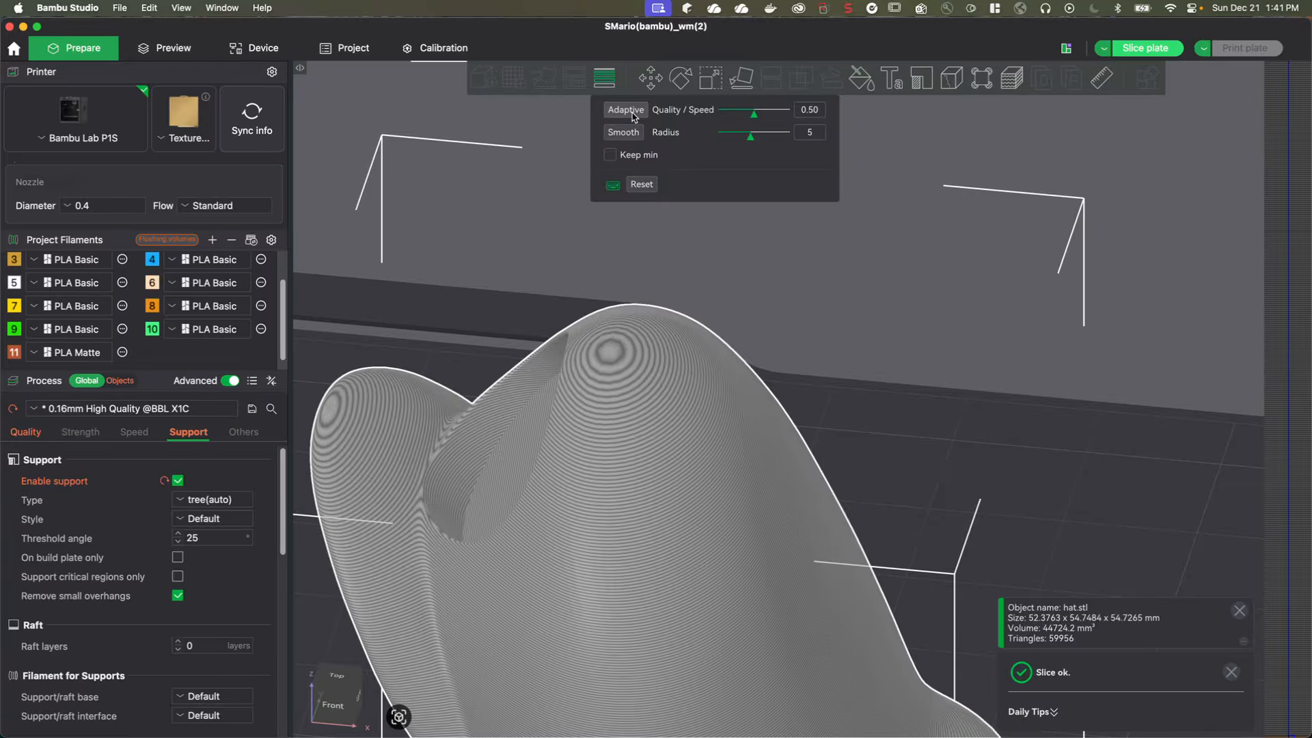
left_click(633, 117)
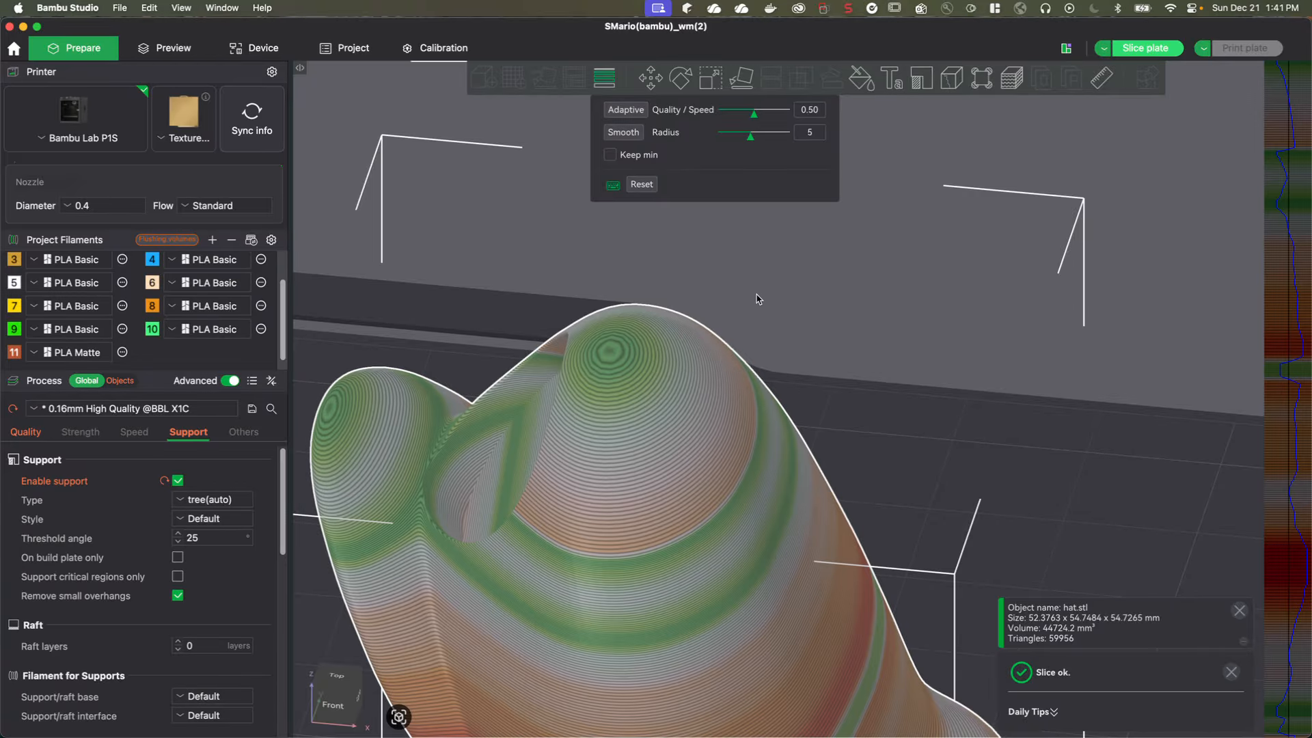
- Examine the hat's adaptive layer bands on the crown, brim and sides from the front and at an angle
left_click_drag(613, 359, 862, 253)
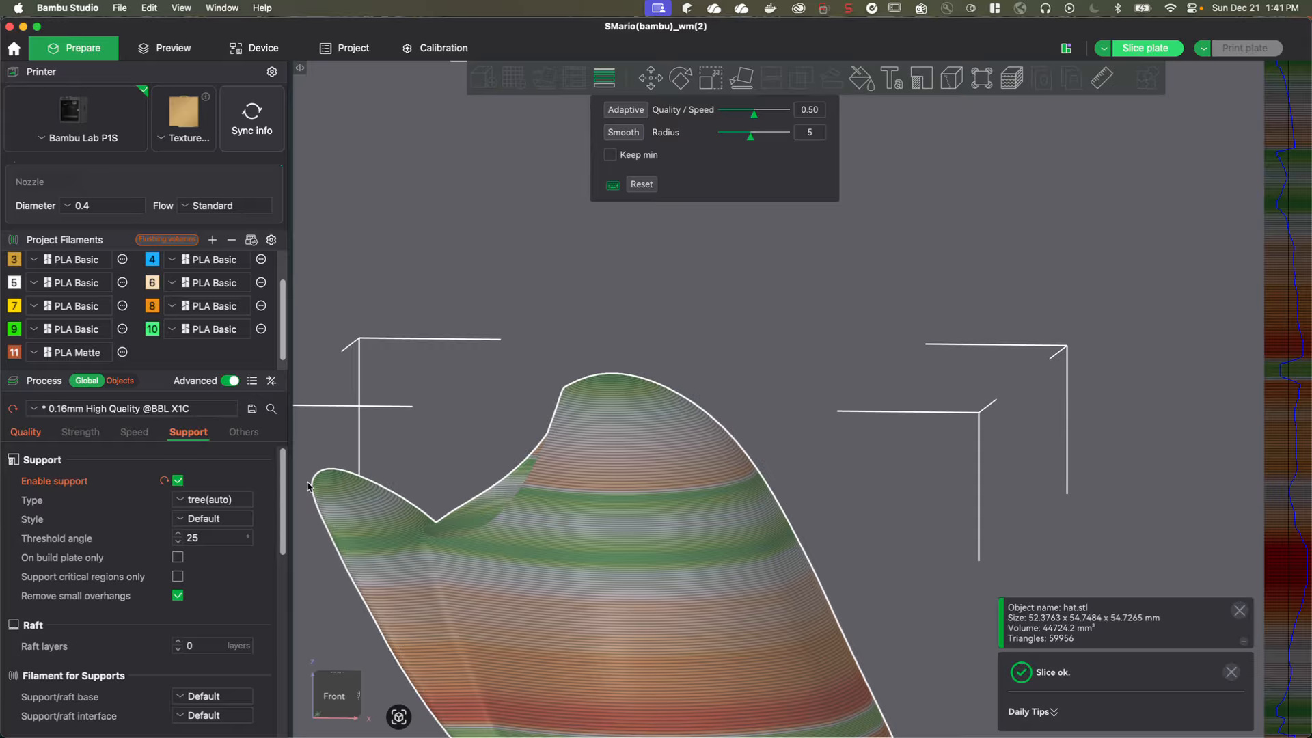
middle_click_drag(847, 460, 878, 322)
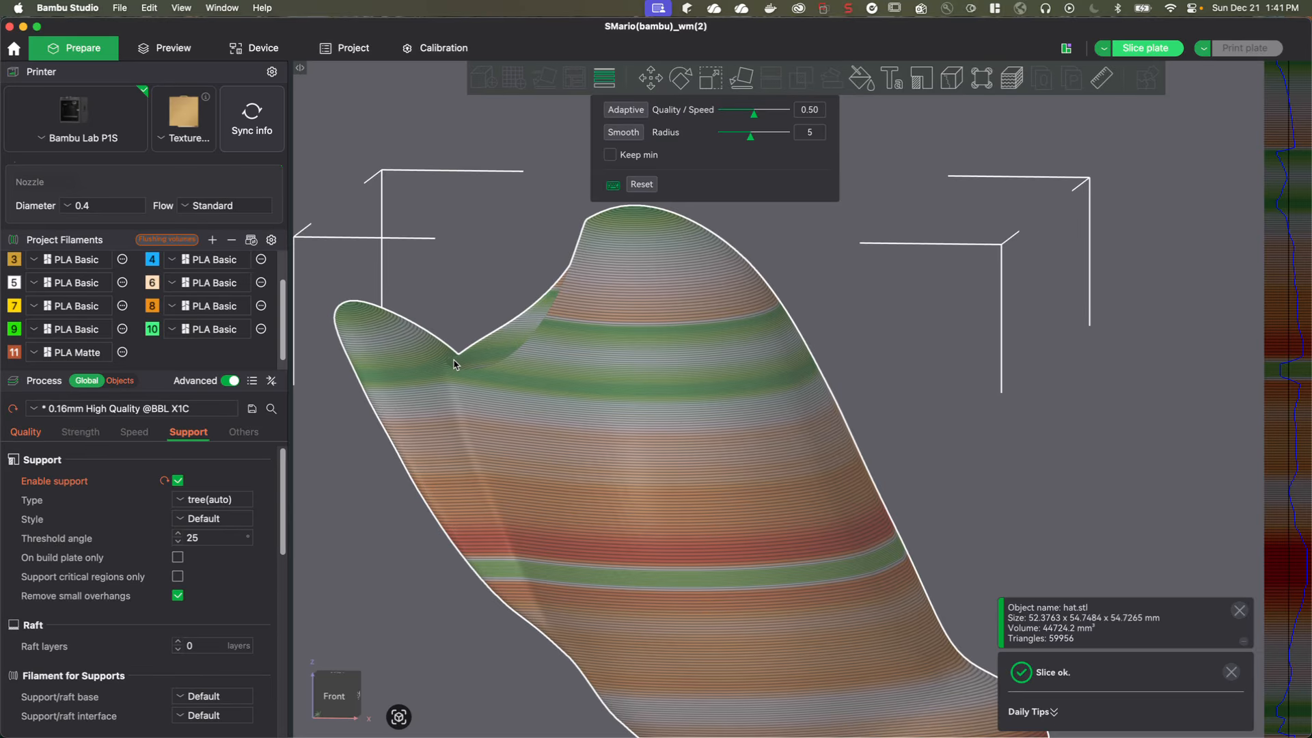
left_click_drag(462, 299, 794, 418)
right_click_drag(792, 418, 858, 424)
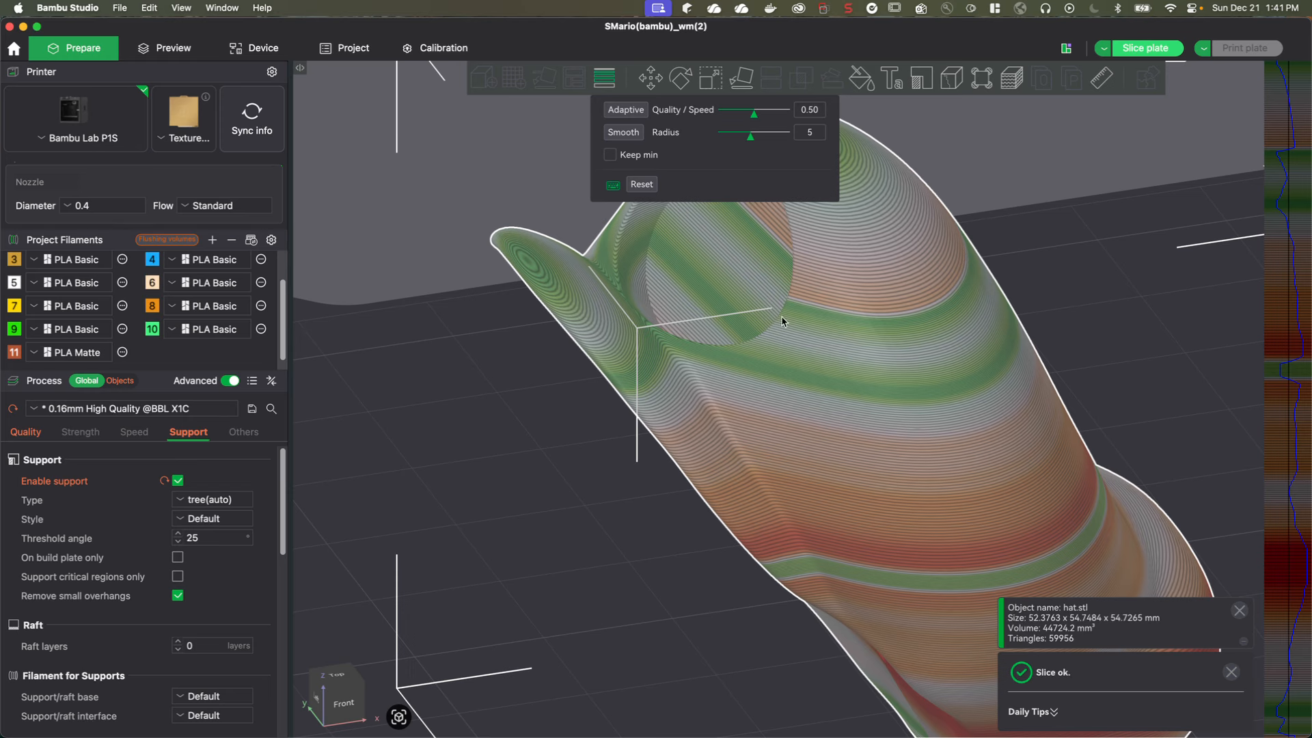
right_click_drag(1140, 362, 1071, 345)
left_click_drag(1106, 346, 1096, 344)
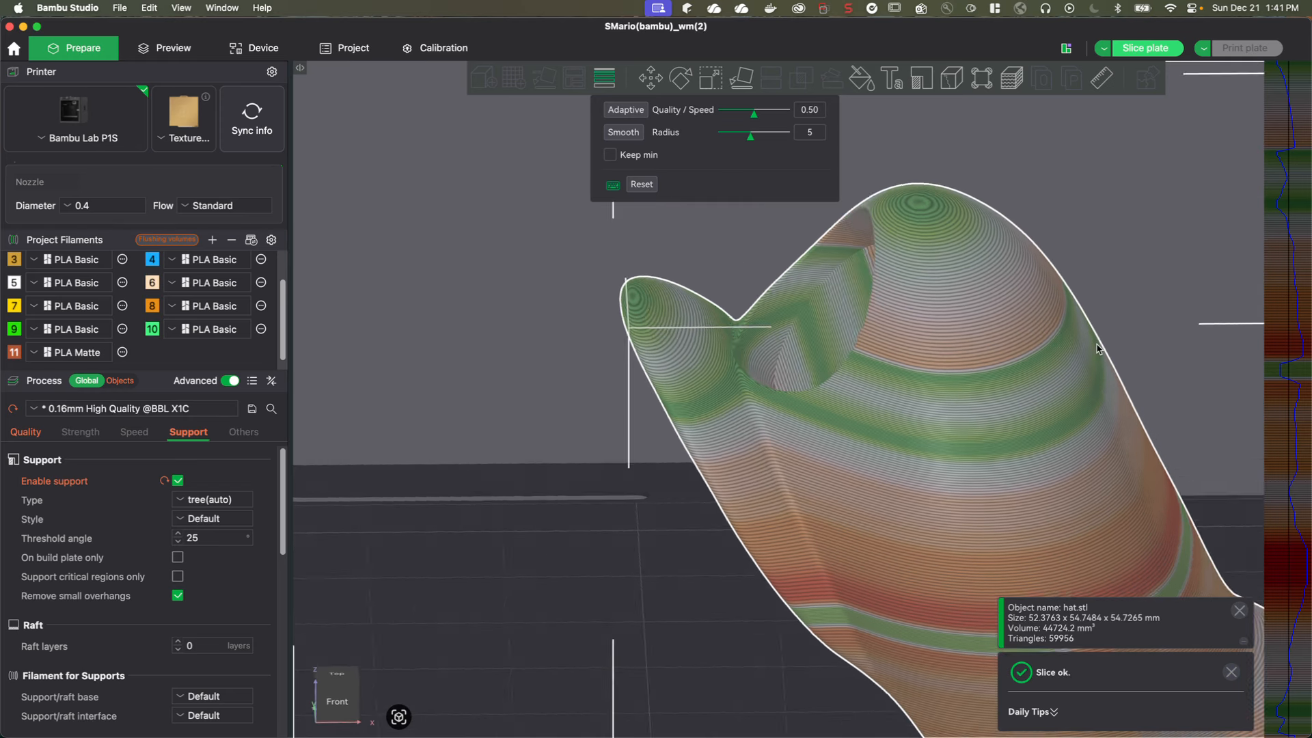
right_click_drag(1204, 328, 1010, 285)
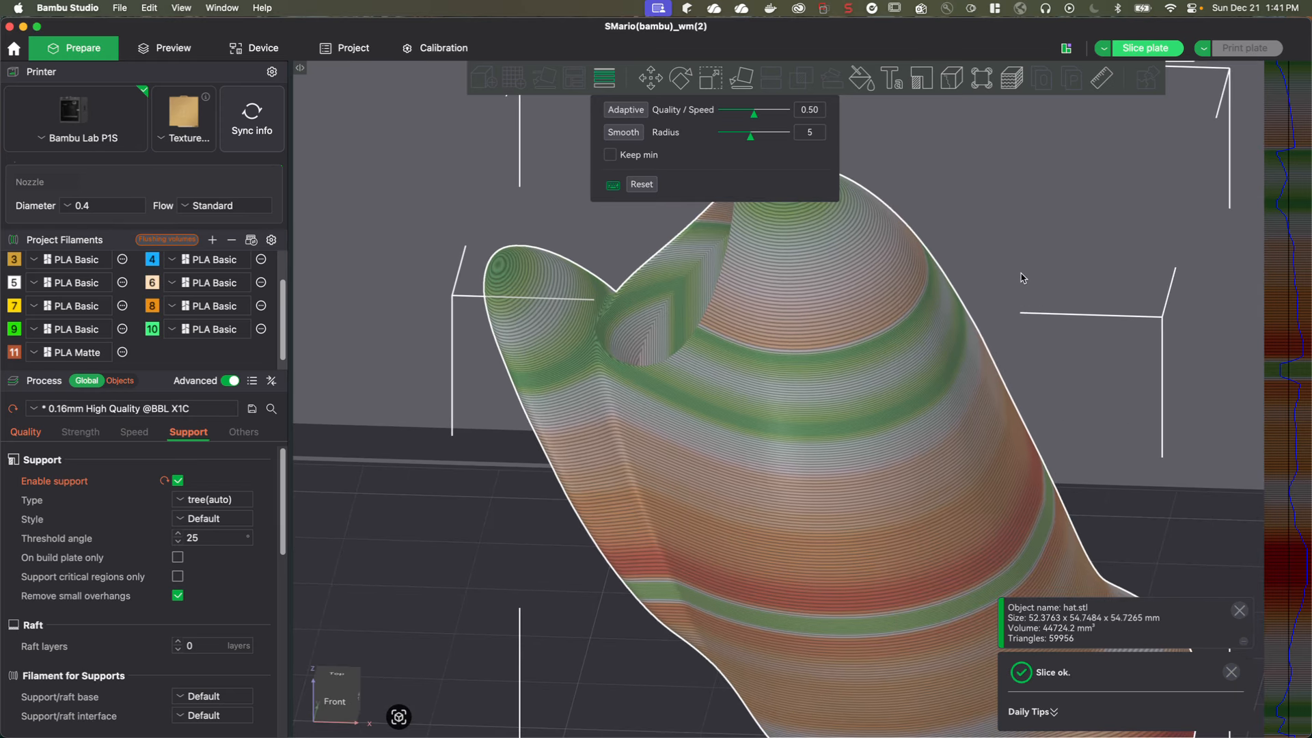
key("3")
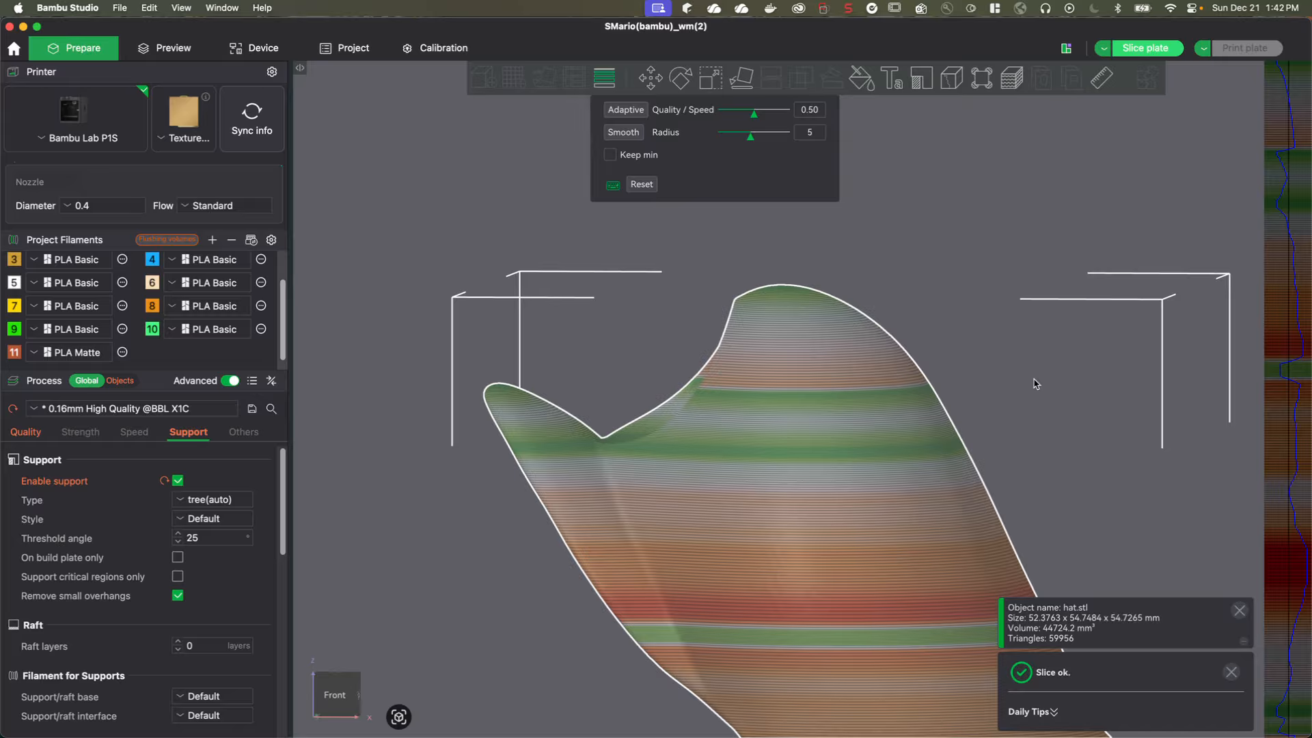
middle_click_drag(1035, 383, 928, 321)
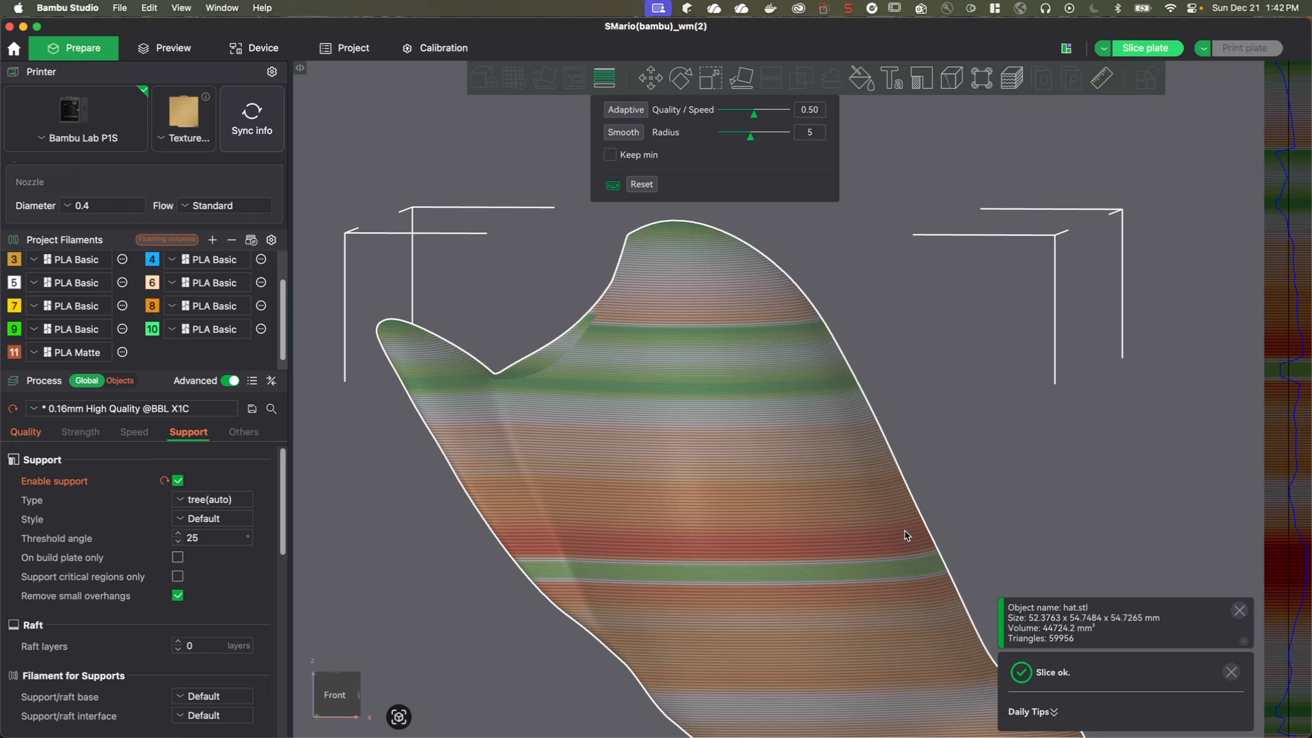
- Smooth the hat's variable layer heights with a radius of 5 and leave variable layer height editing
left_click(625, 133)
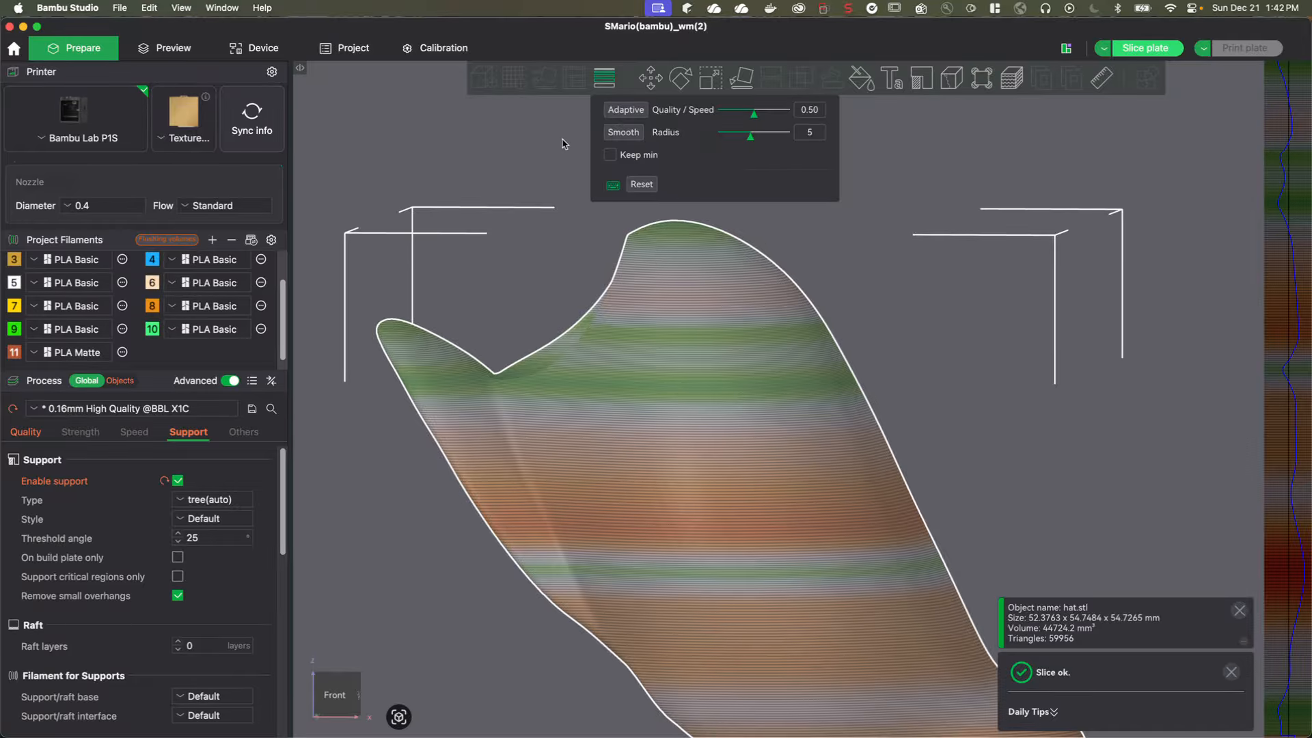
left_click(605, 77)
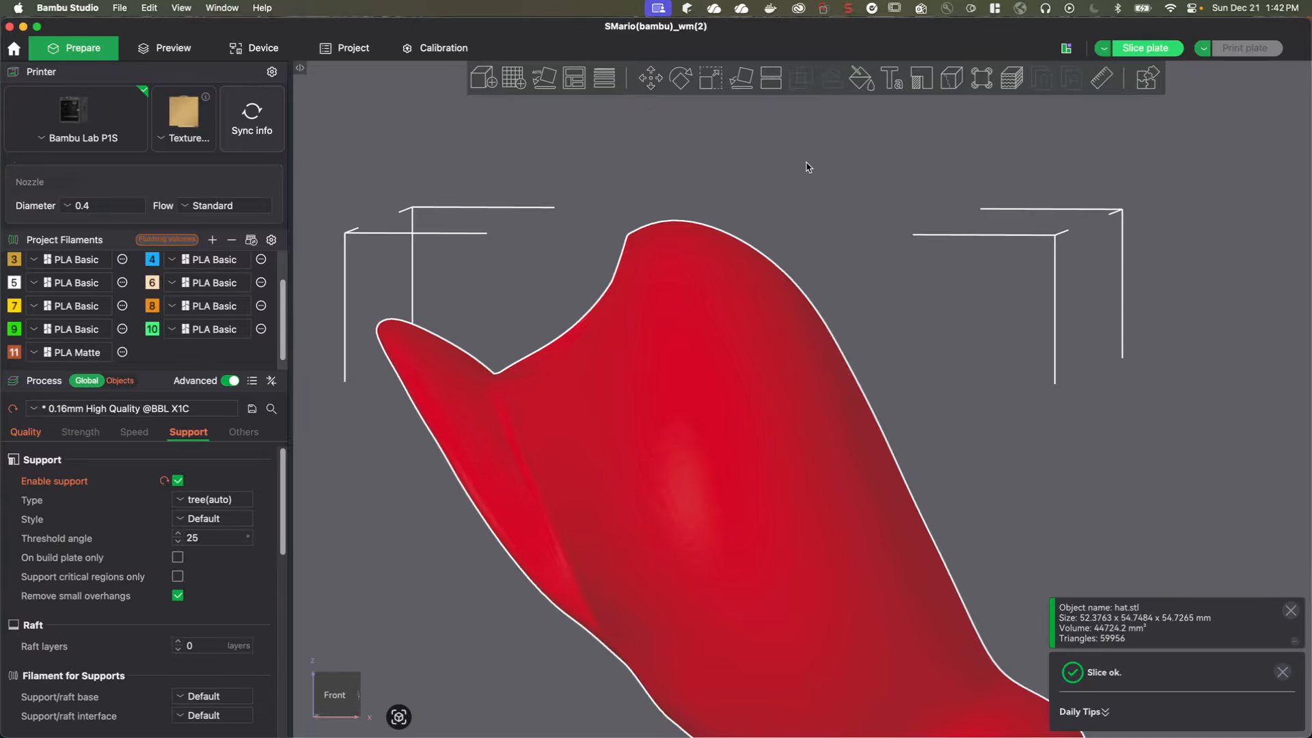
left_click_drag(807, 185, 807, 193)
scroll(809, 201, "down", 12)
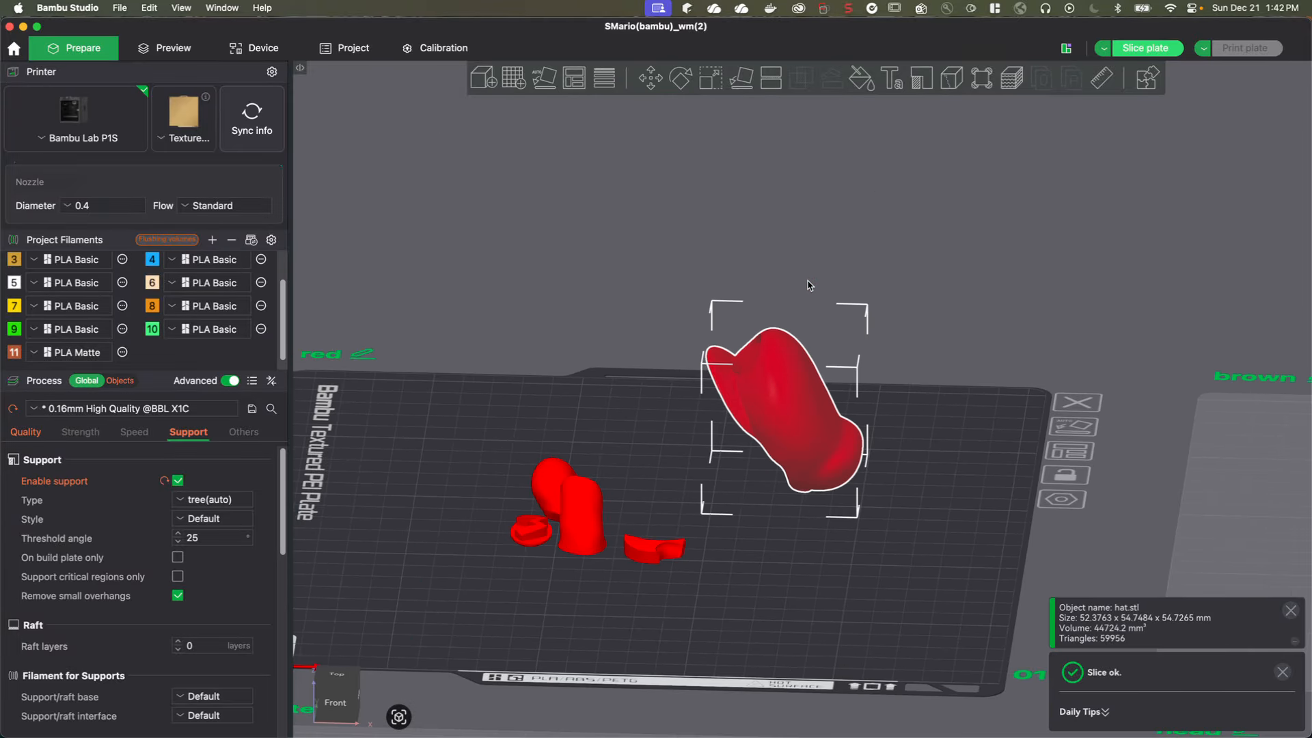
right_click_drag(567, 295, 706, 253)
scroll(708, 249, "down", 3)
left_click_drag(717, 251, 712, 268)
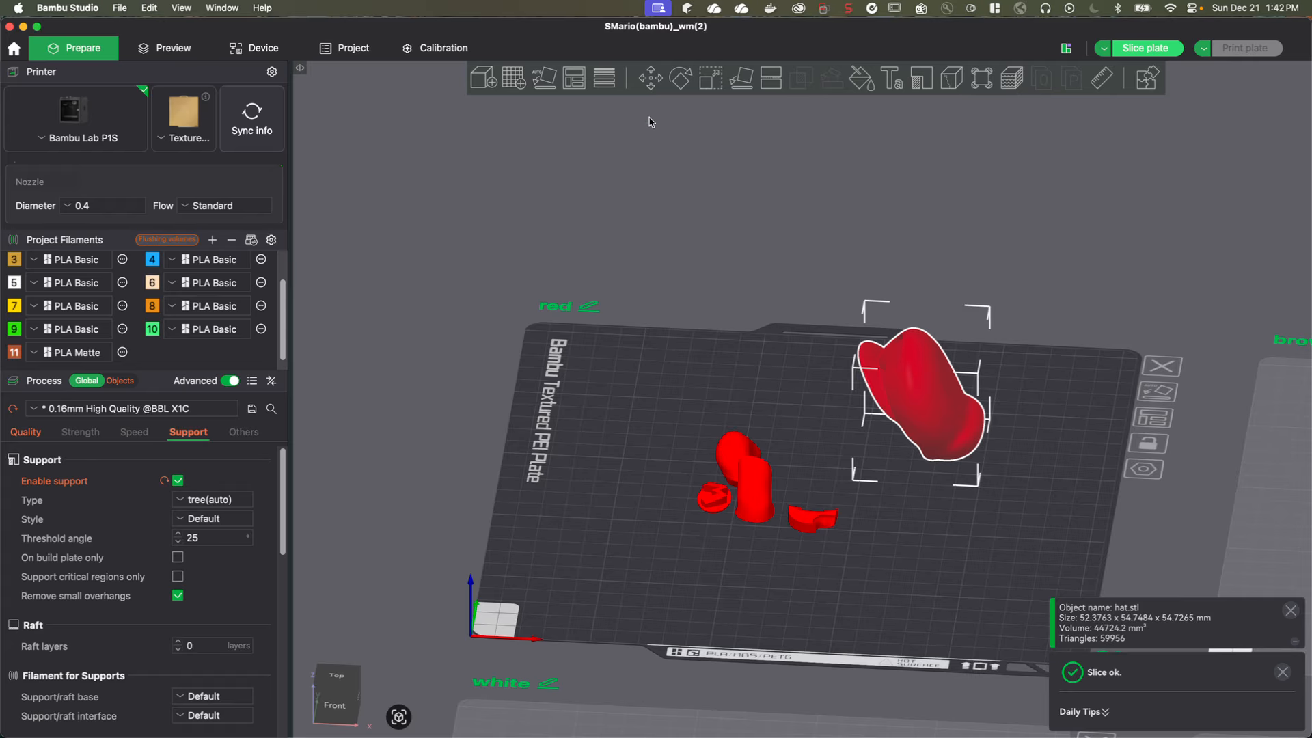
- Review the hat's smoothed layer height profile in the variable layer height tool, and look over the red plate from above
left_click(606, 83)
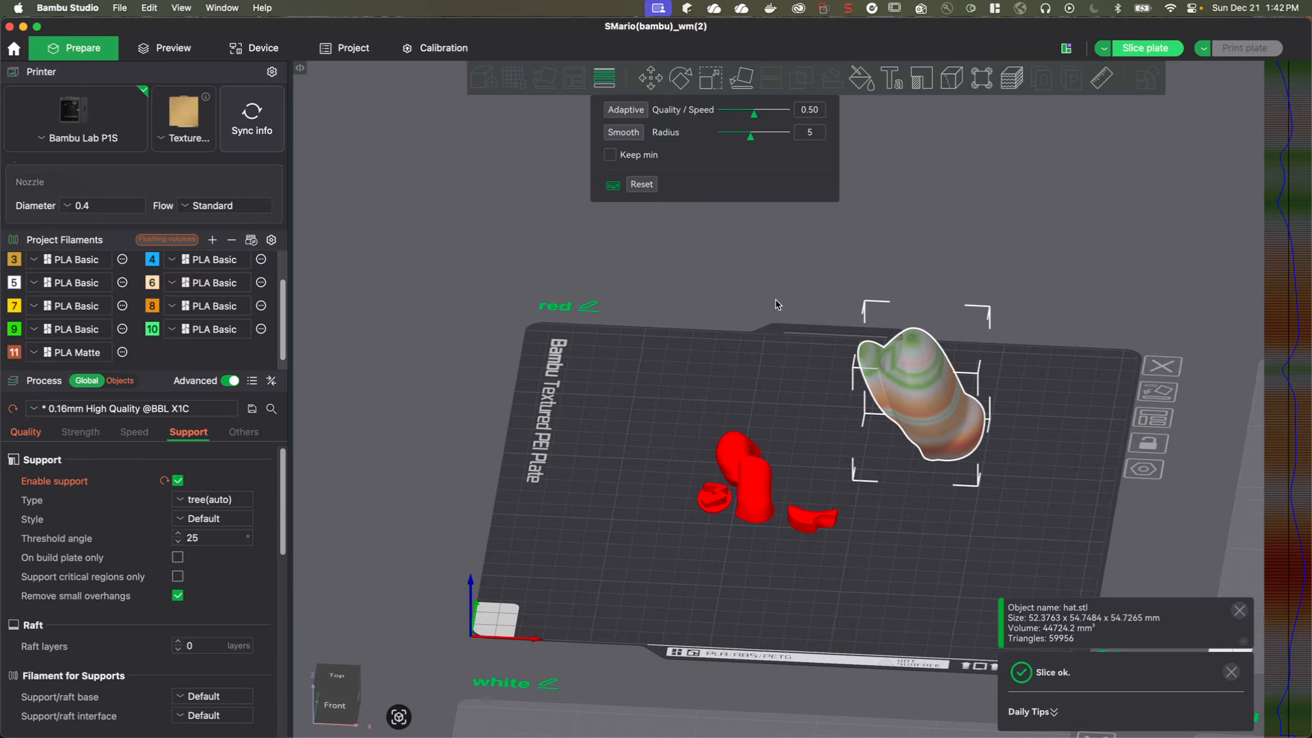
scroll(1093, 244, "down", 3)
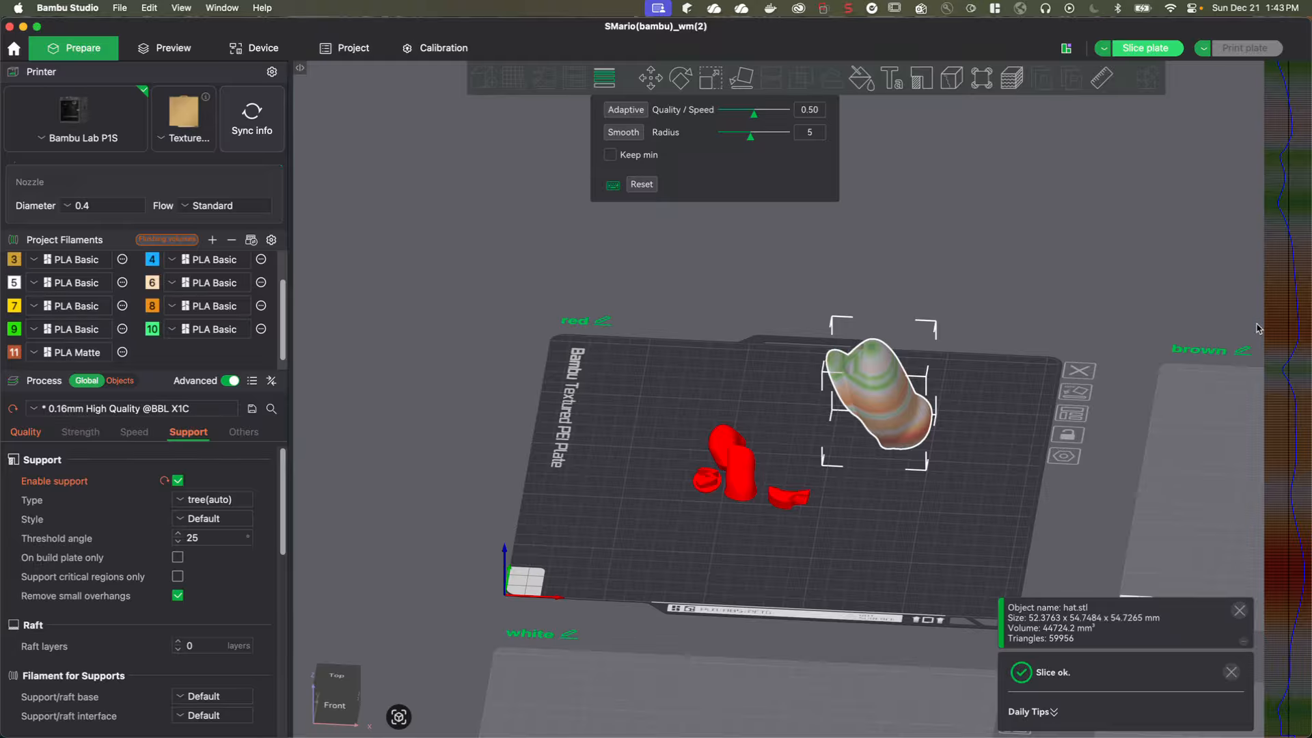
left_click(603, 79)
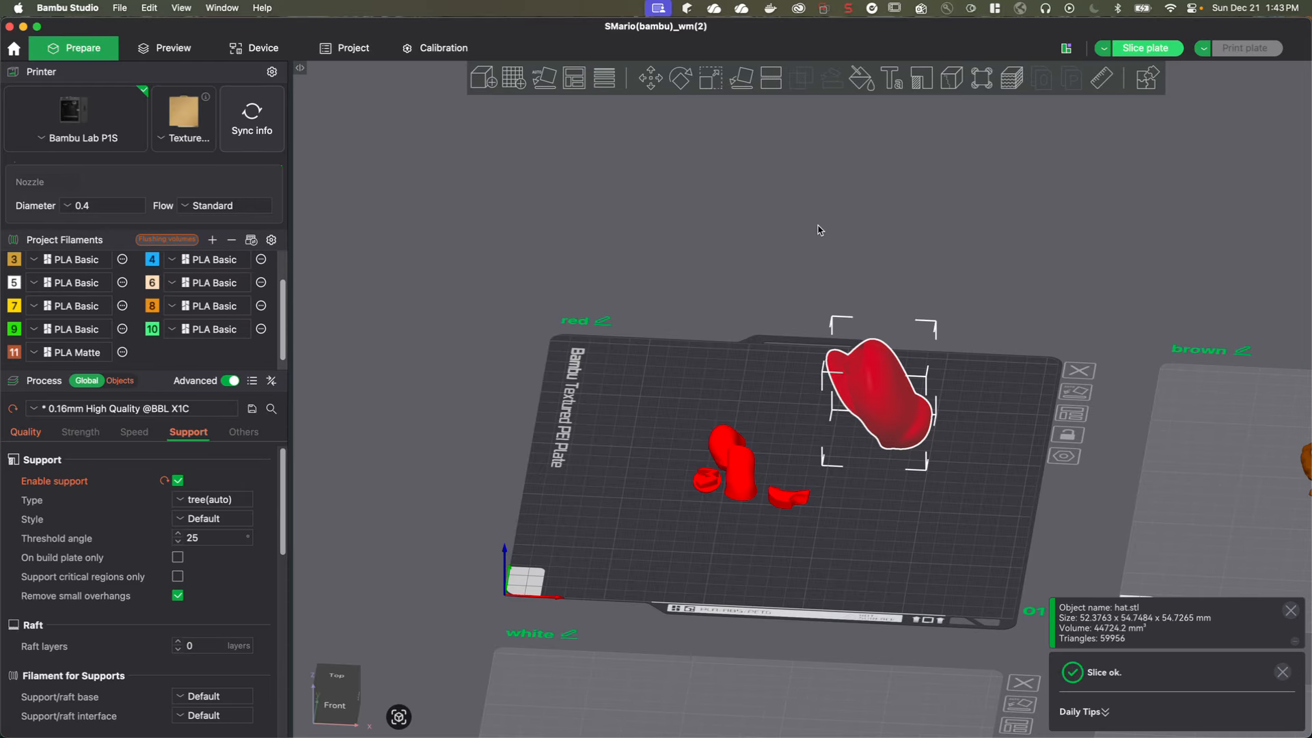
left_click_drag(818, 236, 815, 282)
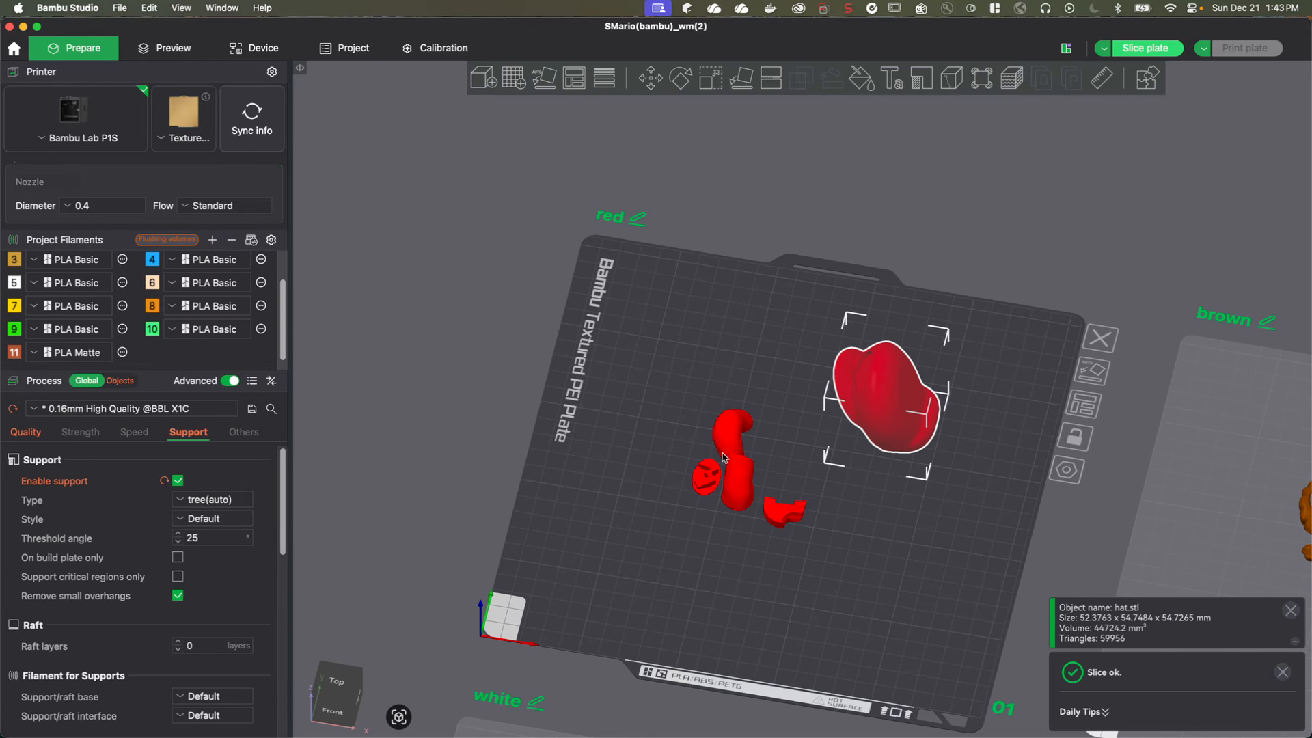
right_click_drag(949, 526, 913, 442)
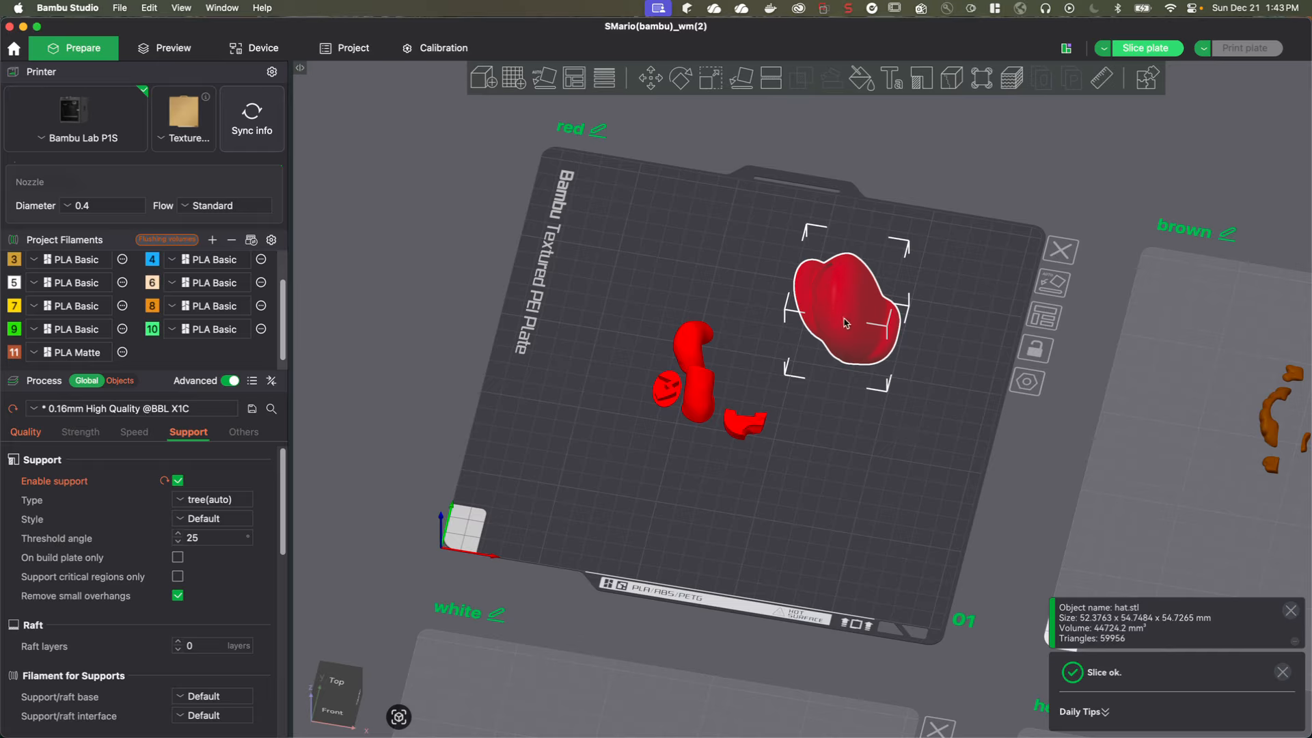
- Check arm1.stl in the variable layer height tool and leave the tool without applying anything
left_click(688, 355)
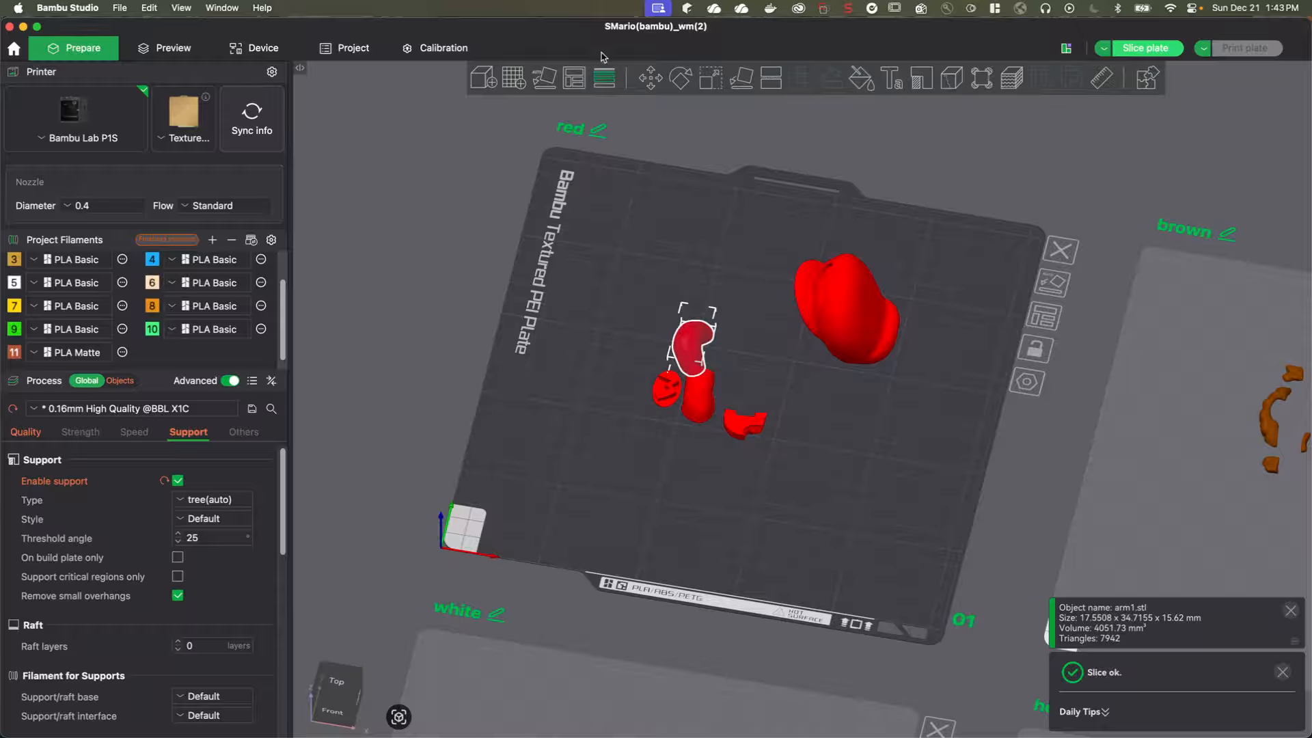
left_click(604, 77)
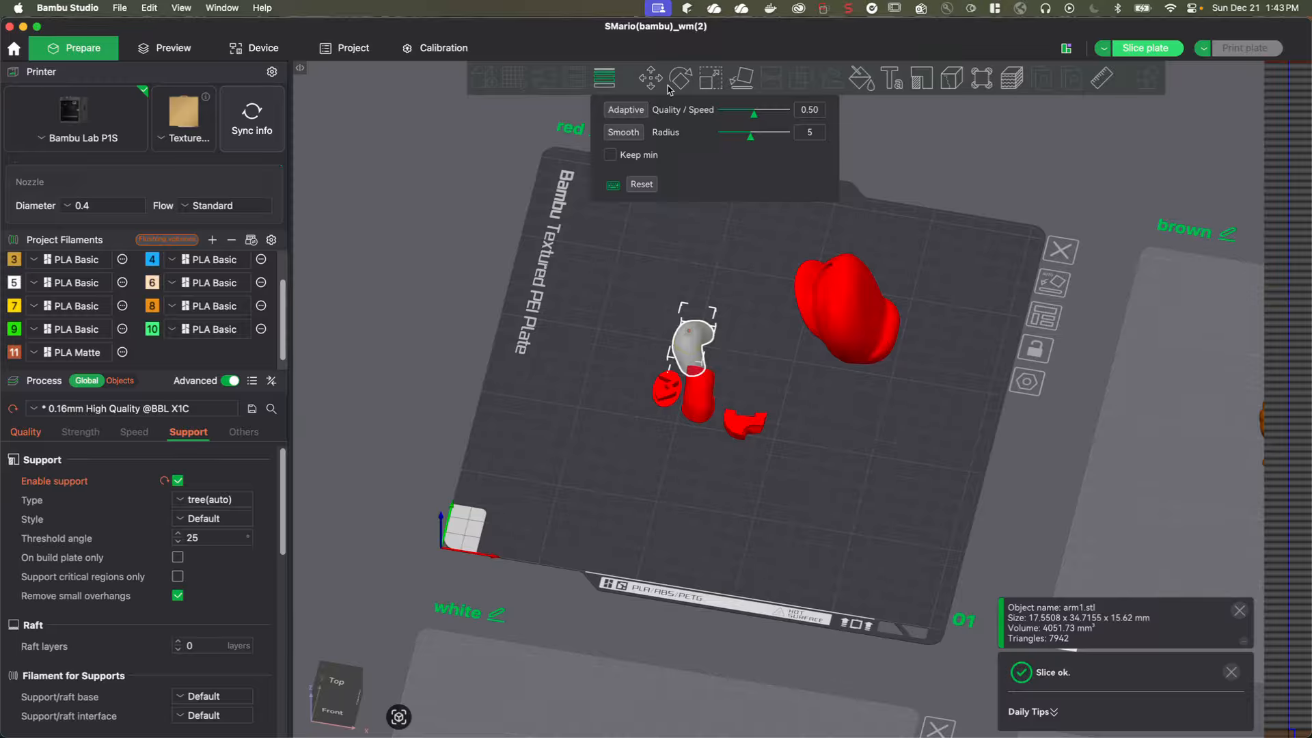
left_click(599, 78)
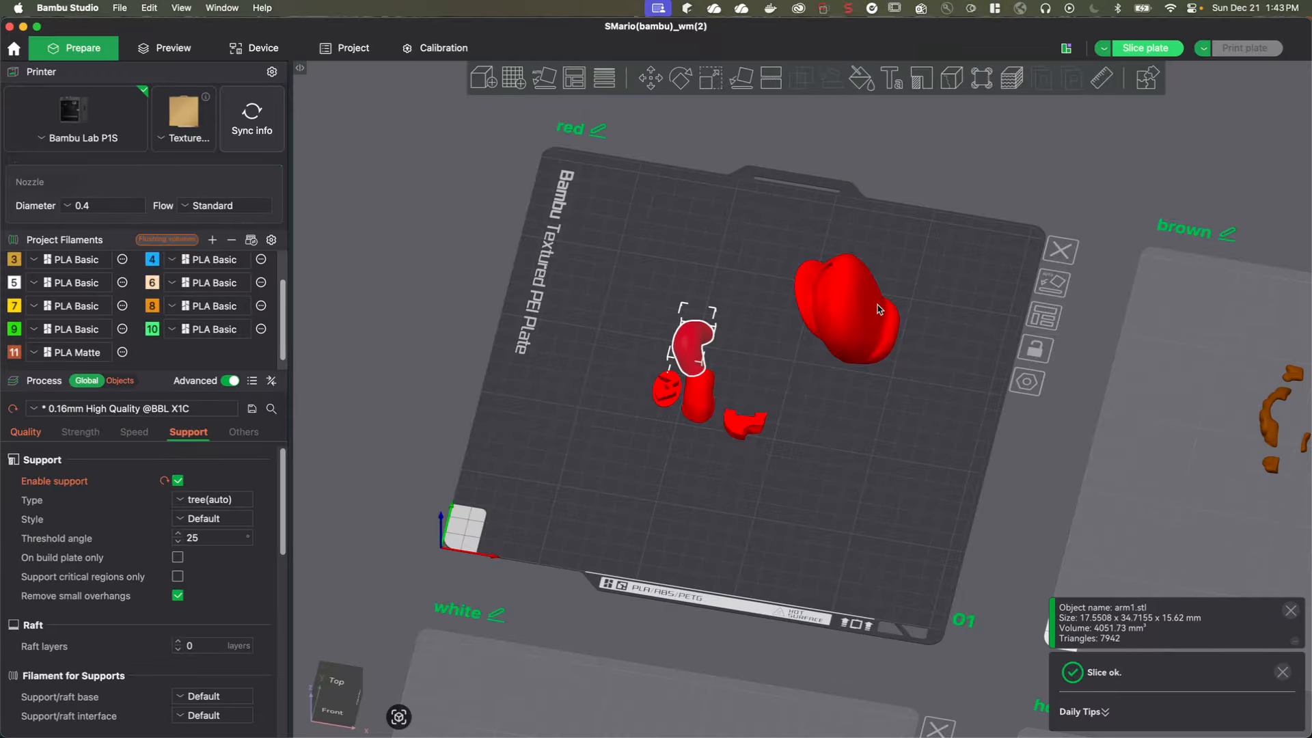
- Slice the red plate and look over the sliced parts and supports up close
left_click(1157, 50)
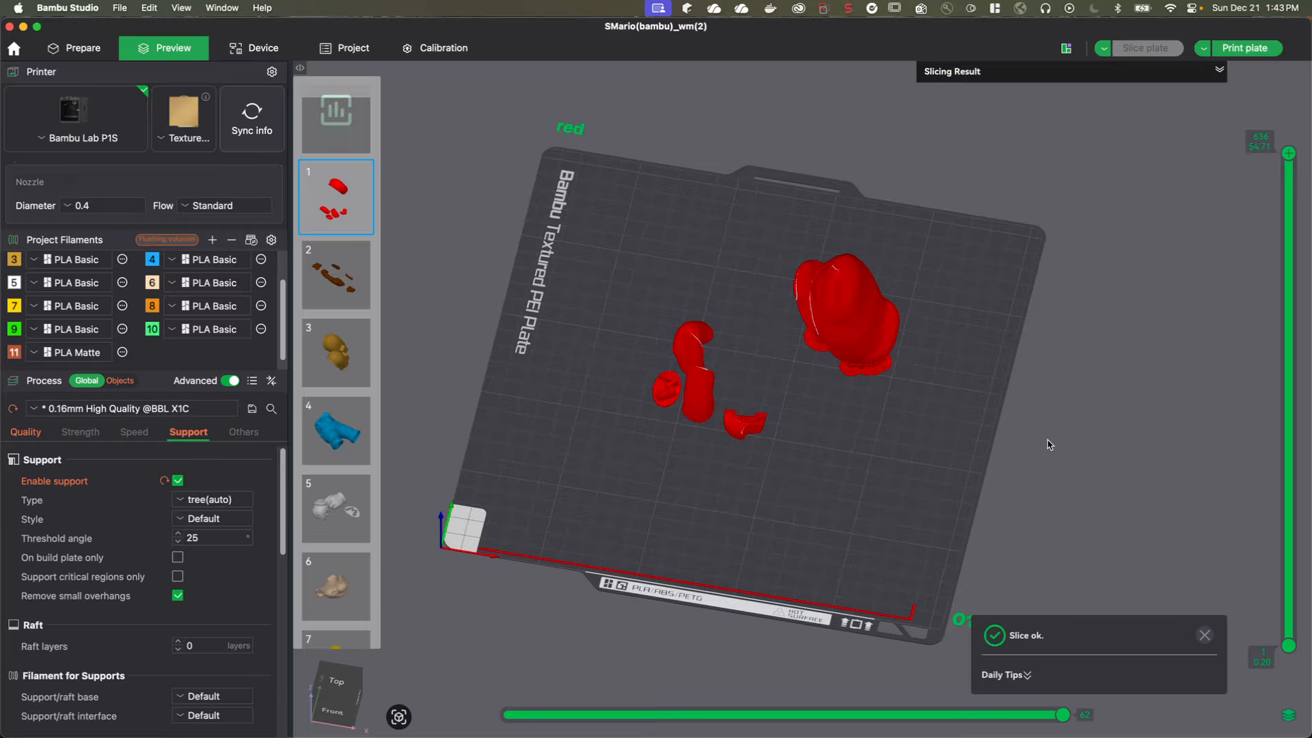
left_click_drag(1048, 440, 1049, 429)
scroll(930, 377, "up", 5)
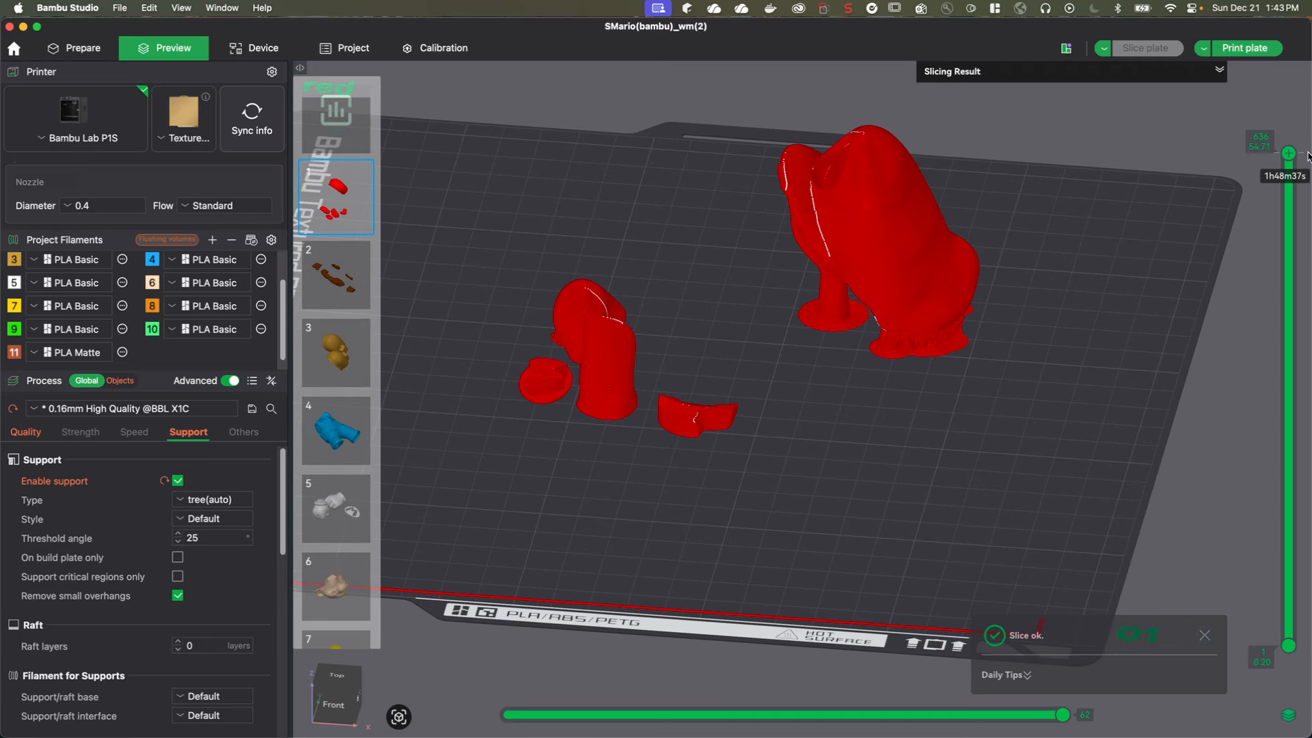
mouse_move(1289, 153)
left_mouse_down()
mouse_move(1289, 189)
mouse_move(1288, 153)
left_mouse_up()
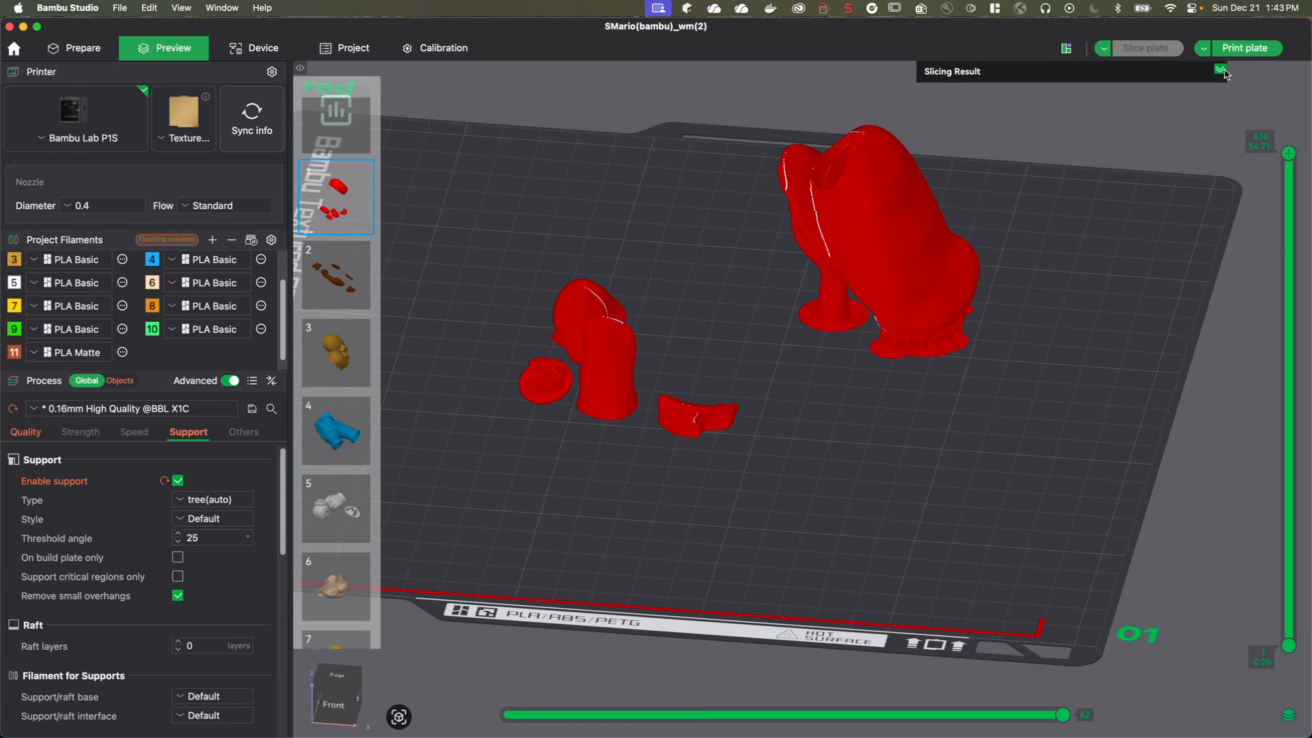
- Color the sliced red plate by Layer Height and look over the parts from a higher angle
left_click(1221, 70)
left_click(996, 89)
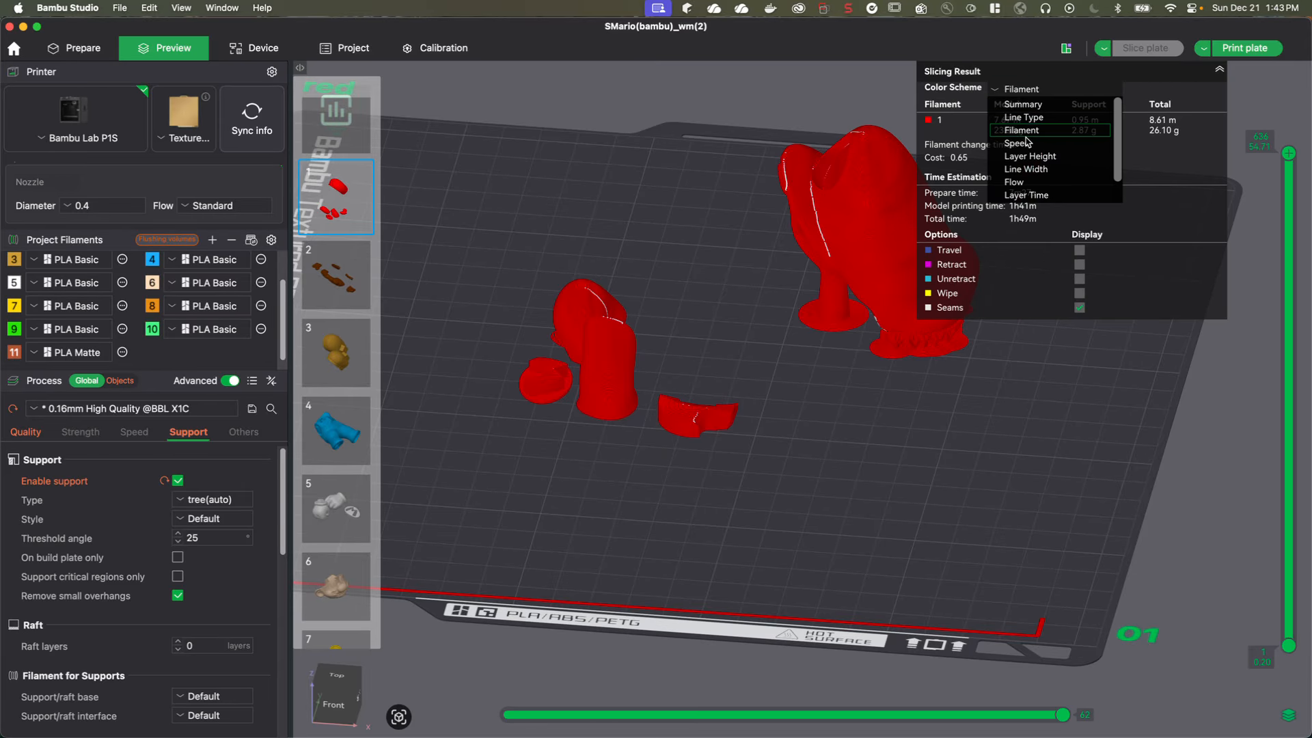
left_click(1047, 159)
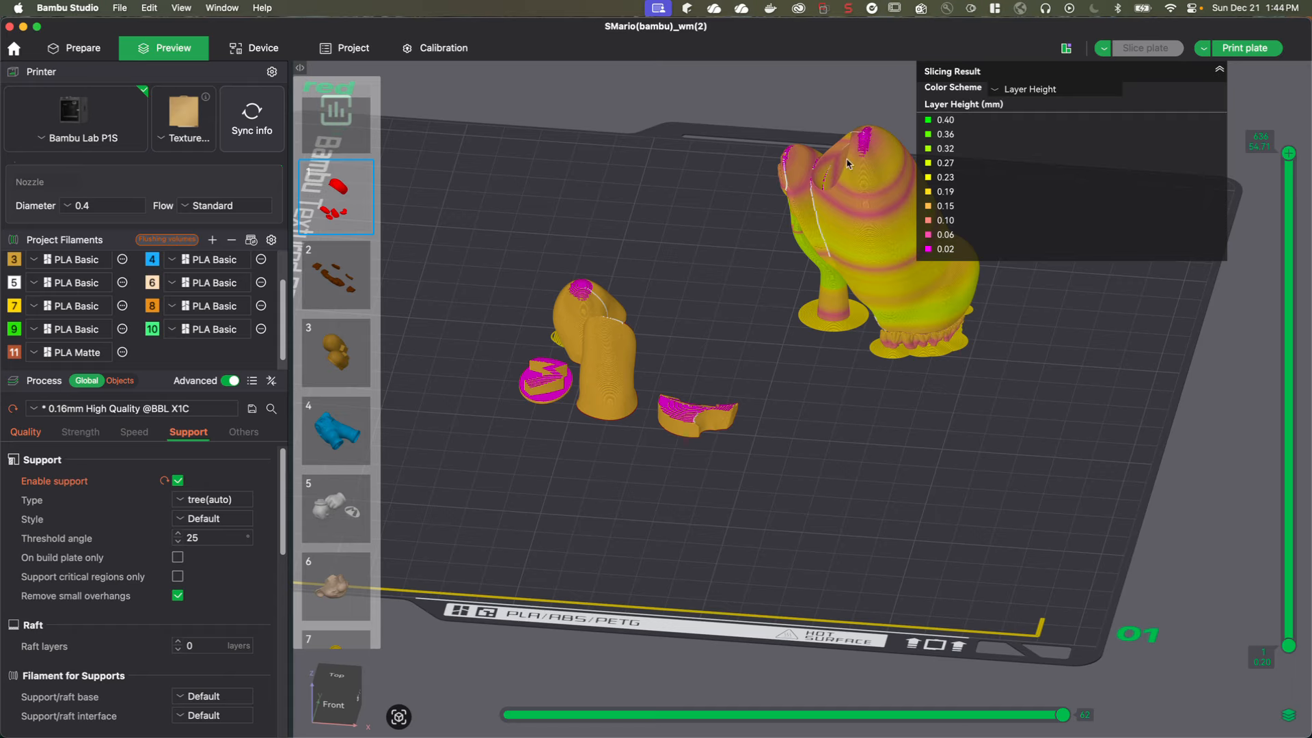
left_click(1012, 96)
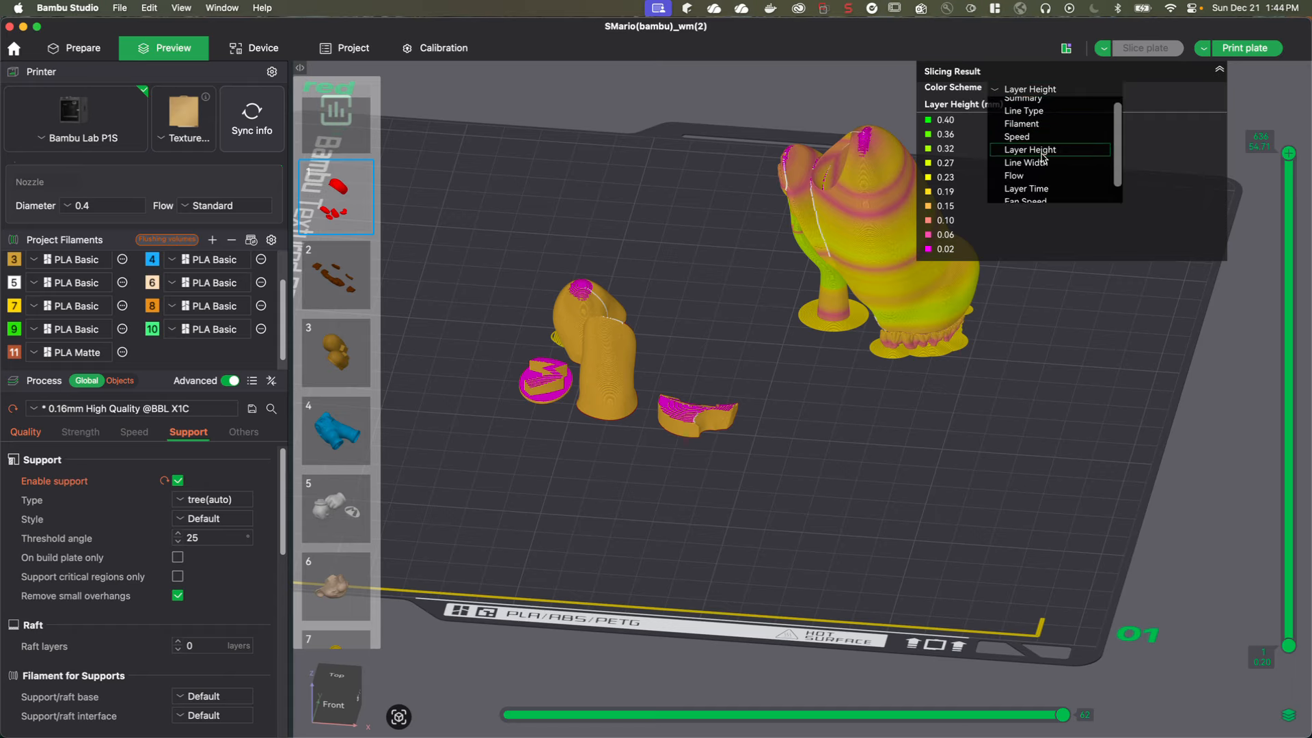
scroll(1044, 166, "down", 1)
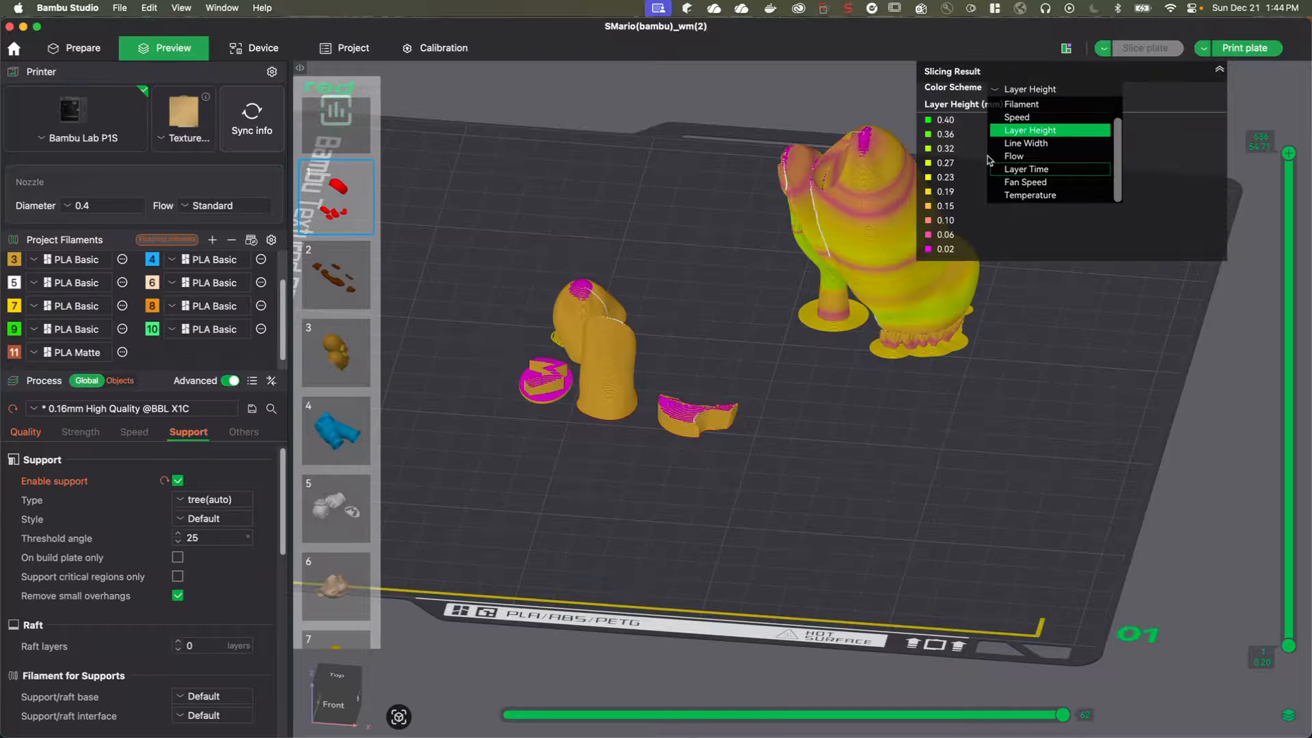
left_click(771, 81)
left_click_drag(756, 277, 697, 290)
- Review the global Quality settings down to the Ironing section, and collapse the slicing result
left_click(26, 432)
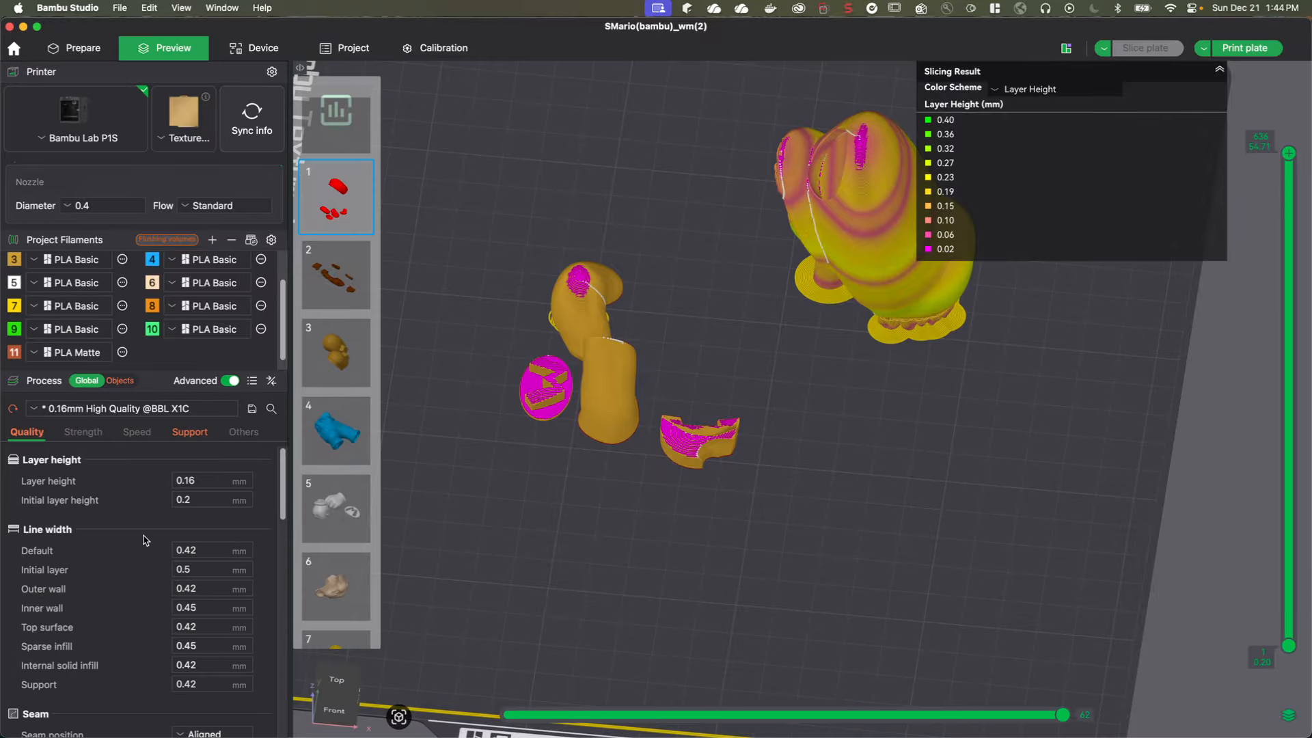
scroll(145, 540, "down", 15)
scroll(145, 540, "up", 4)
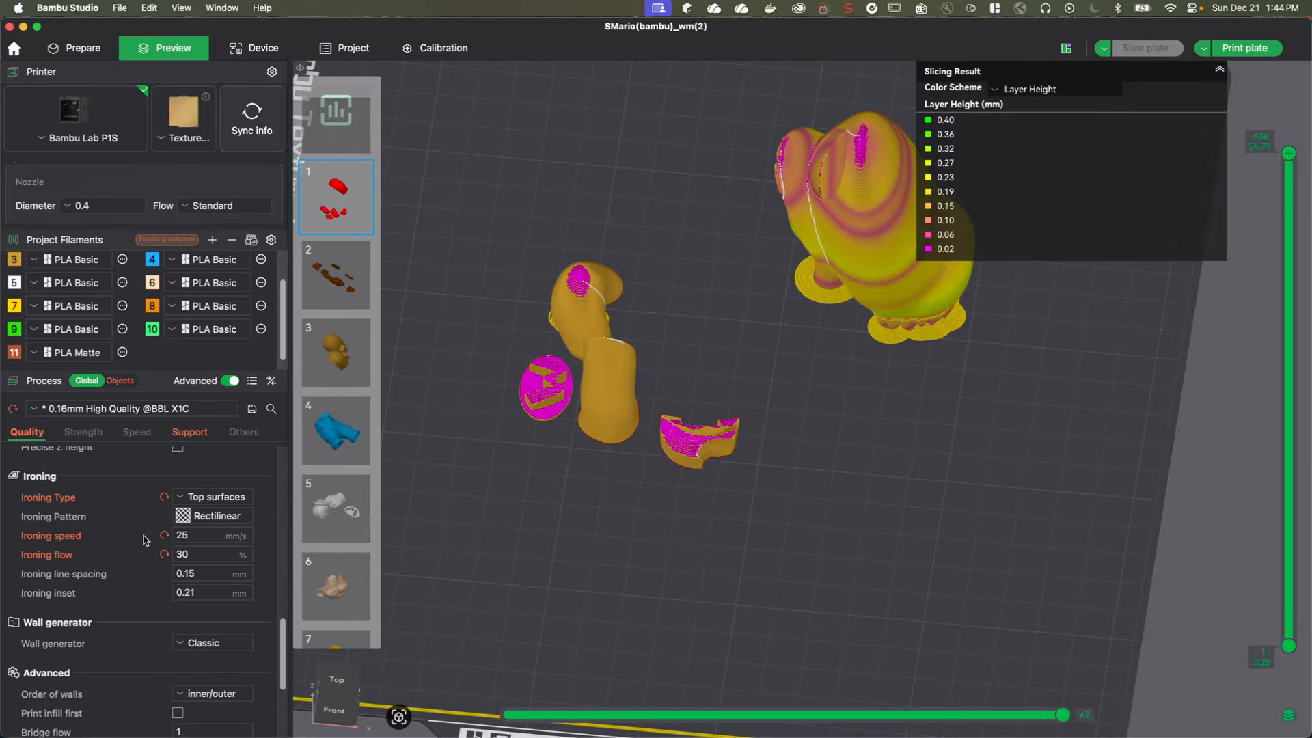
scroll(145, 540, "down", 5)
scroll(145, 539, "up", 5)
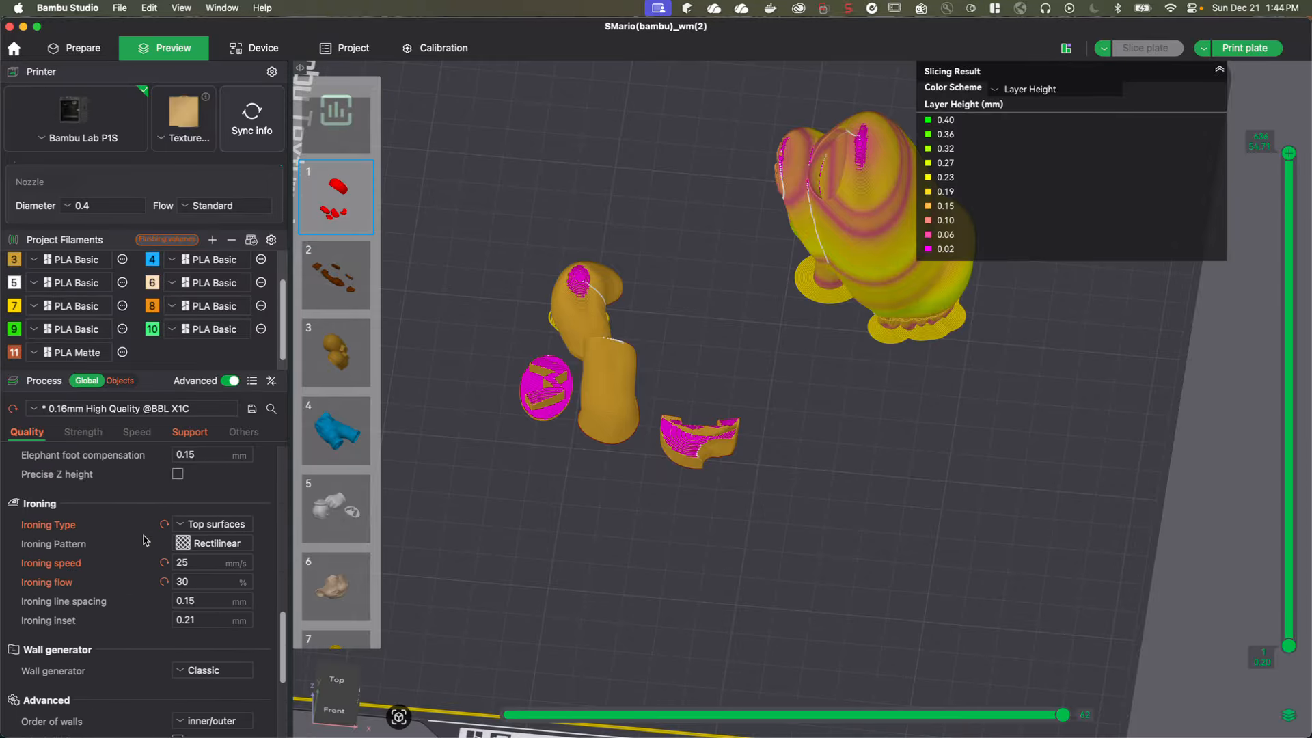
left_click(1219, 69)
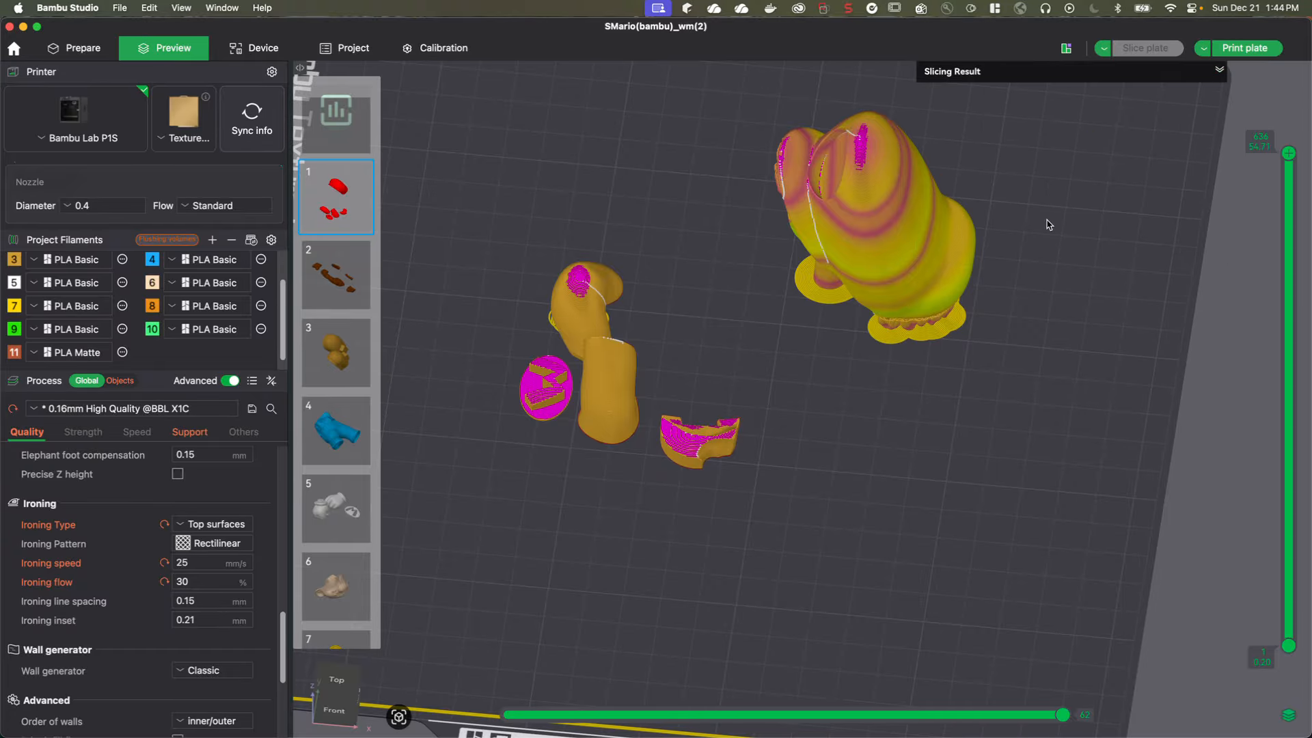
scroll(819, 455, "down", 4)
- Move arm1.stl away from the other small parts toward the plate's back left, and apply adaptive variable layer height with Quality / Speed at 0.50
left_click(82, 48)
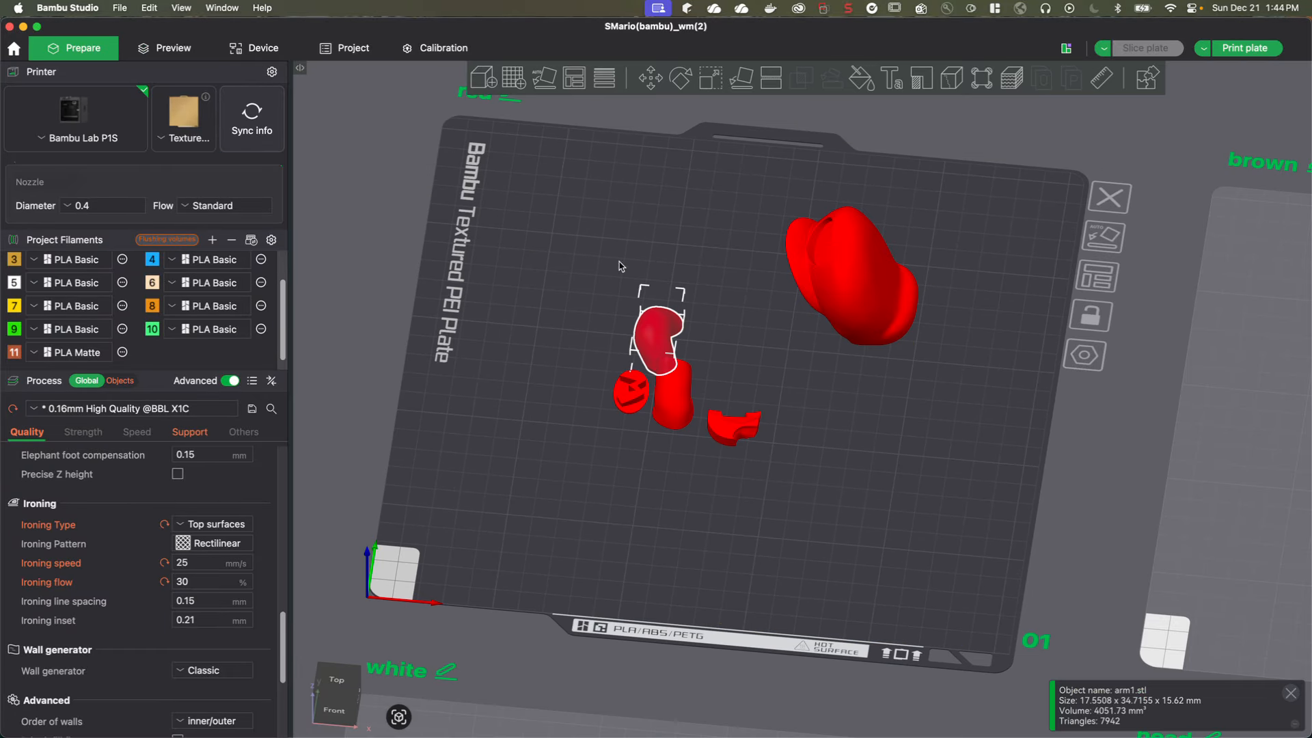
left_click_drag(658, 322, 617, 245)
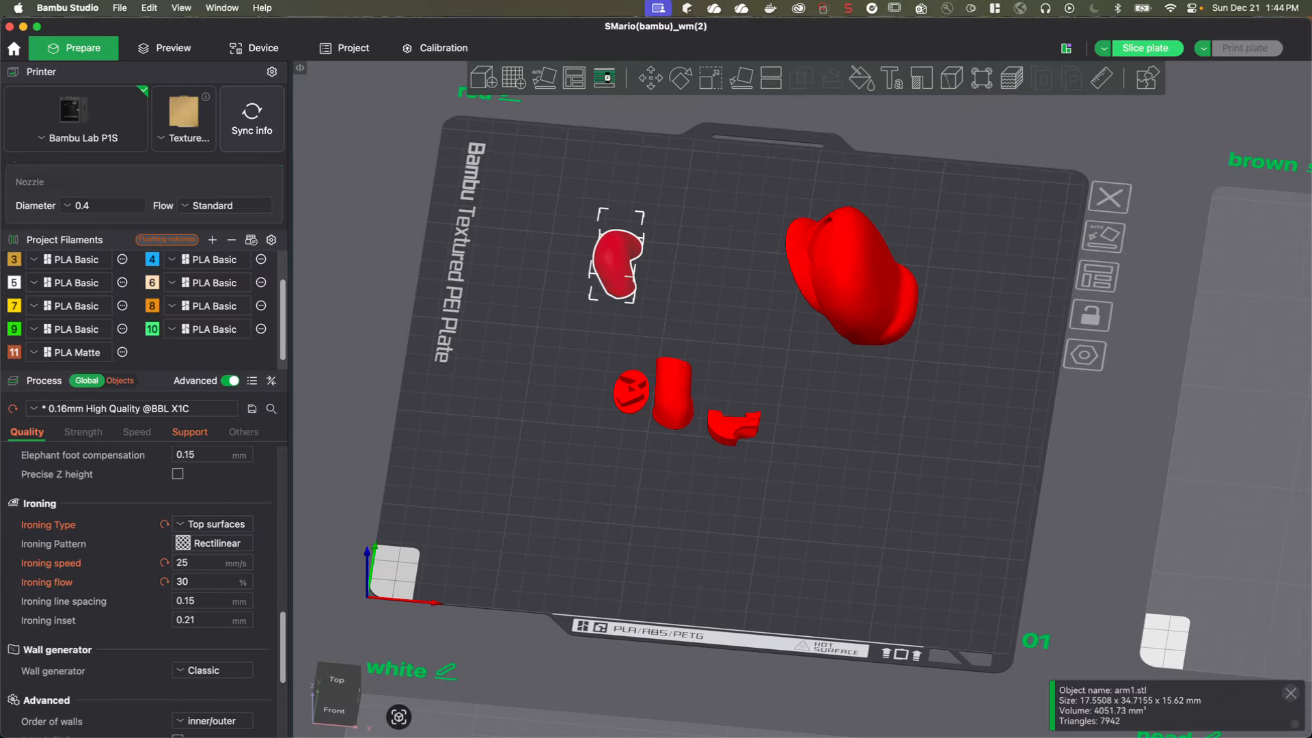
left_click(605, 79)
left_click(626, 110)
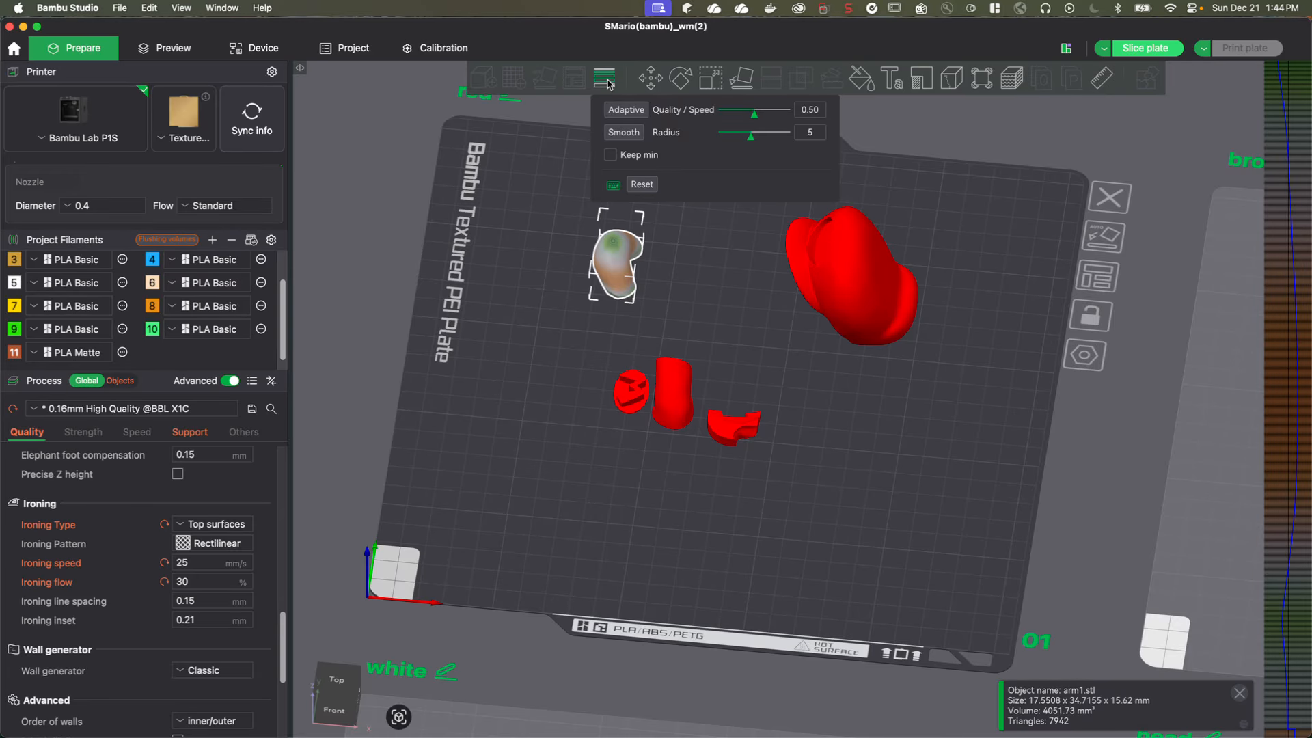
left_click(605, 79)
- Slice the red plate again and look over the arm's layer heights
left_click(1145, 48)
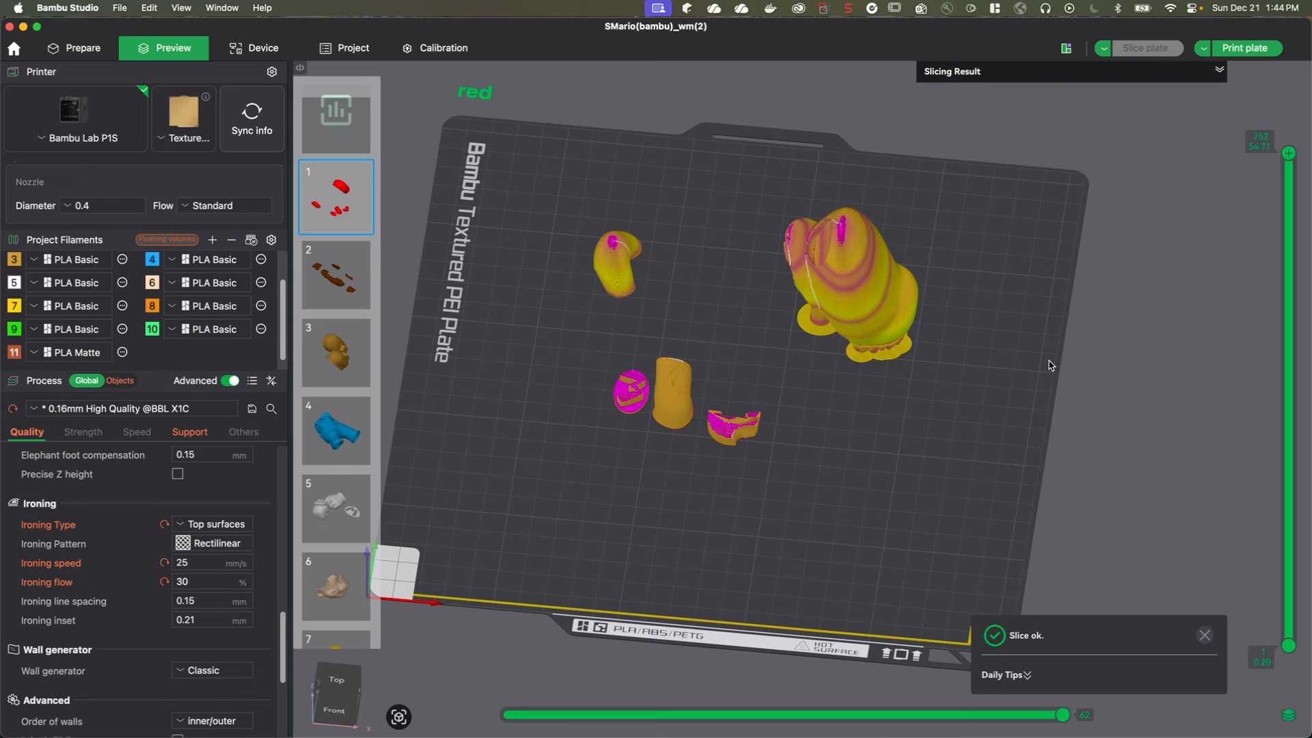
mouse_move(1019, 461)
left_mouse_down()
mouse_move(1022, 430)
mouse_move(1024, 445)
mouse_move(1004, 455)
left_mouse_up()
- Set the print sequence of Plate 1 (red) to By object and dismiss the collision error
left_click(120, 380)
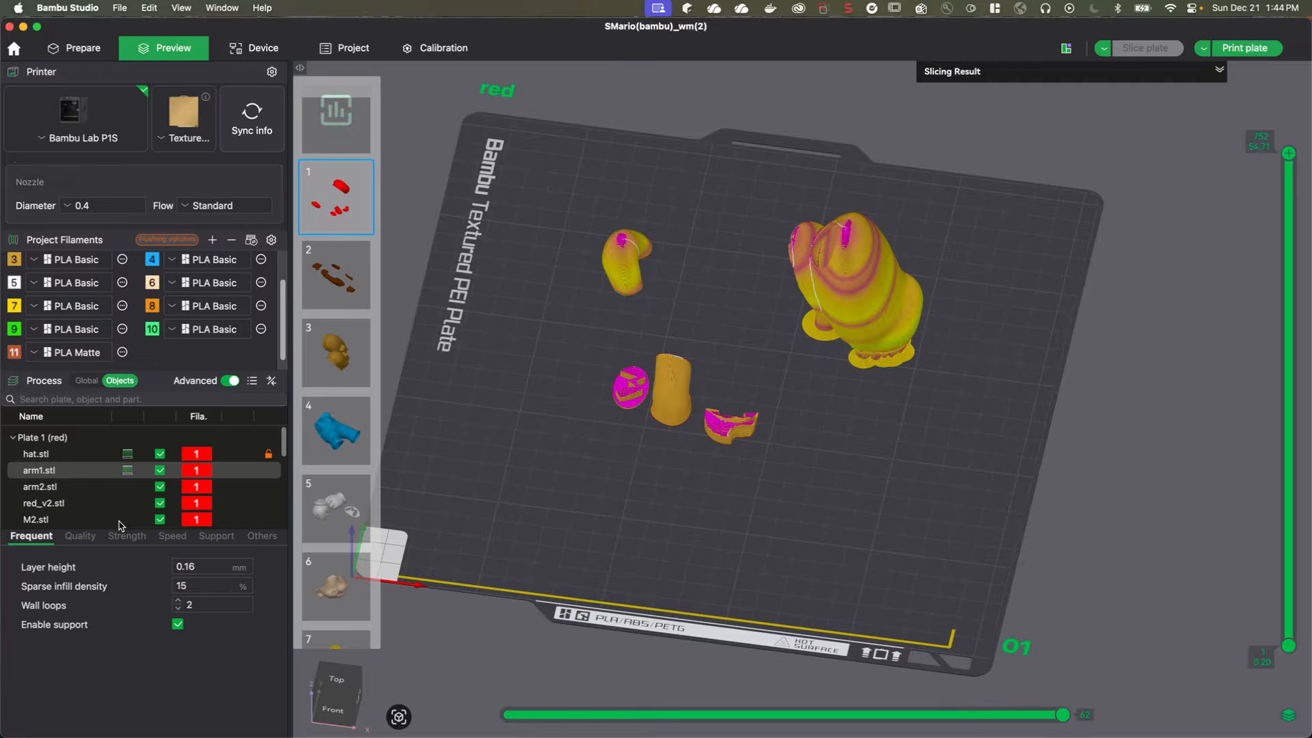
left_click(42, 438)
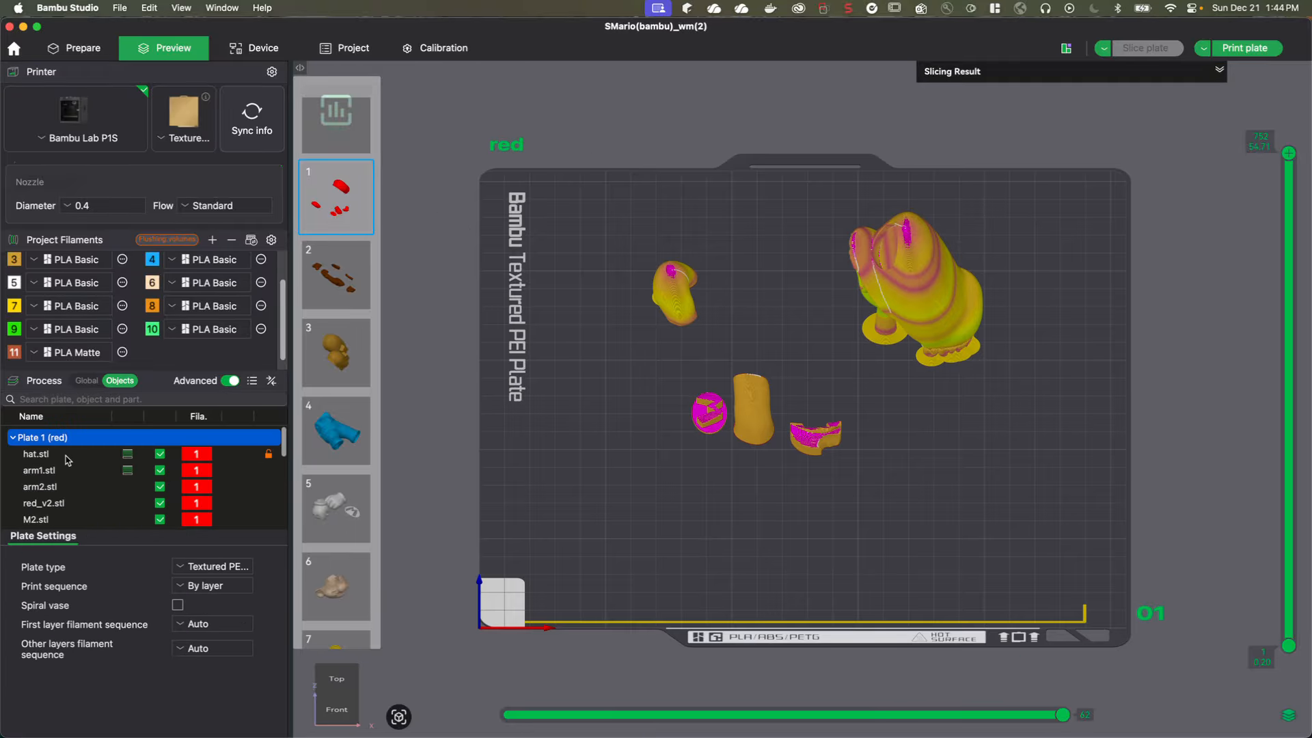
left_click(189, 586)
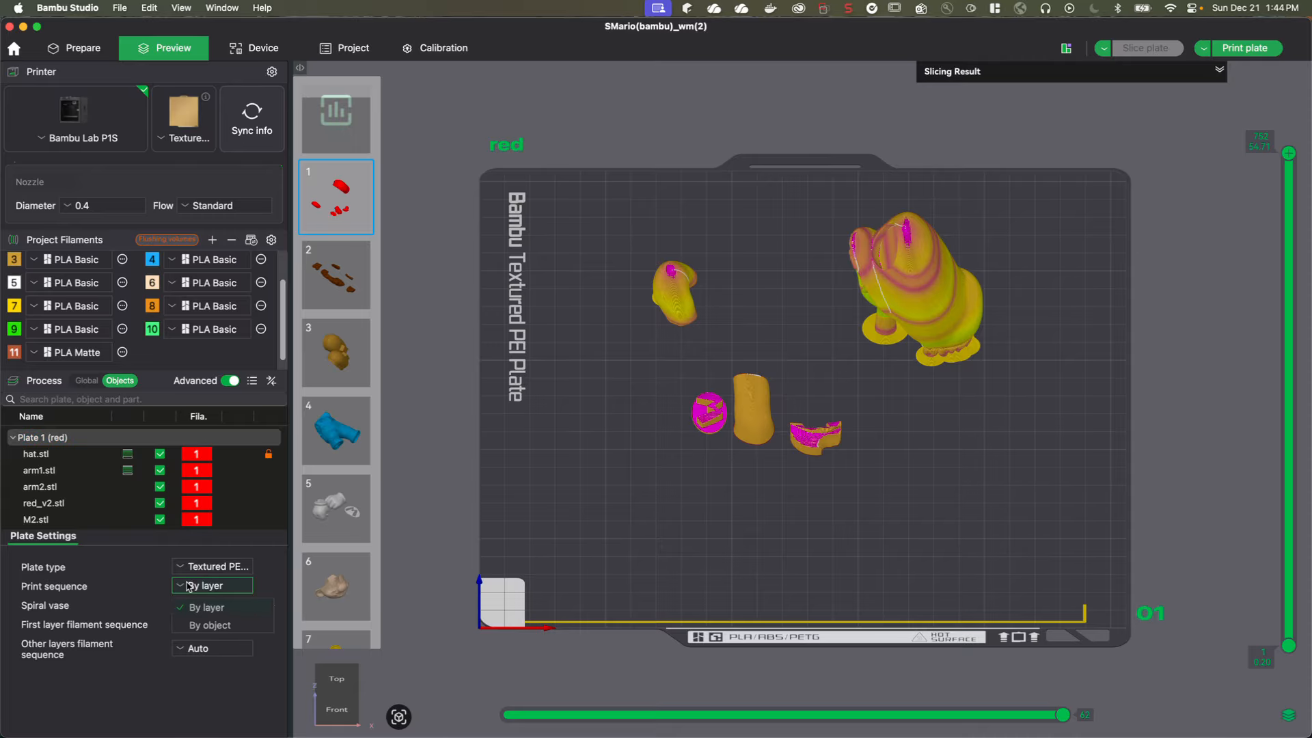
left_click(207, 627)
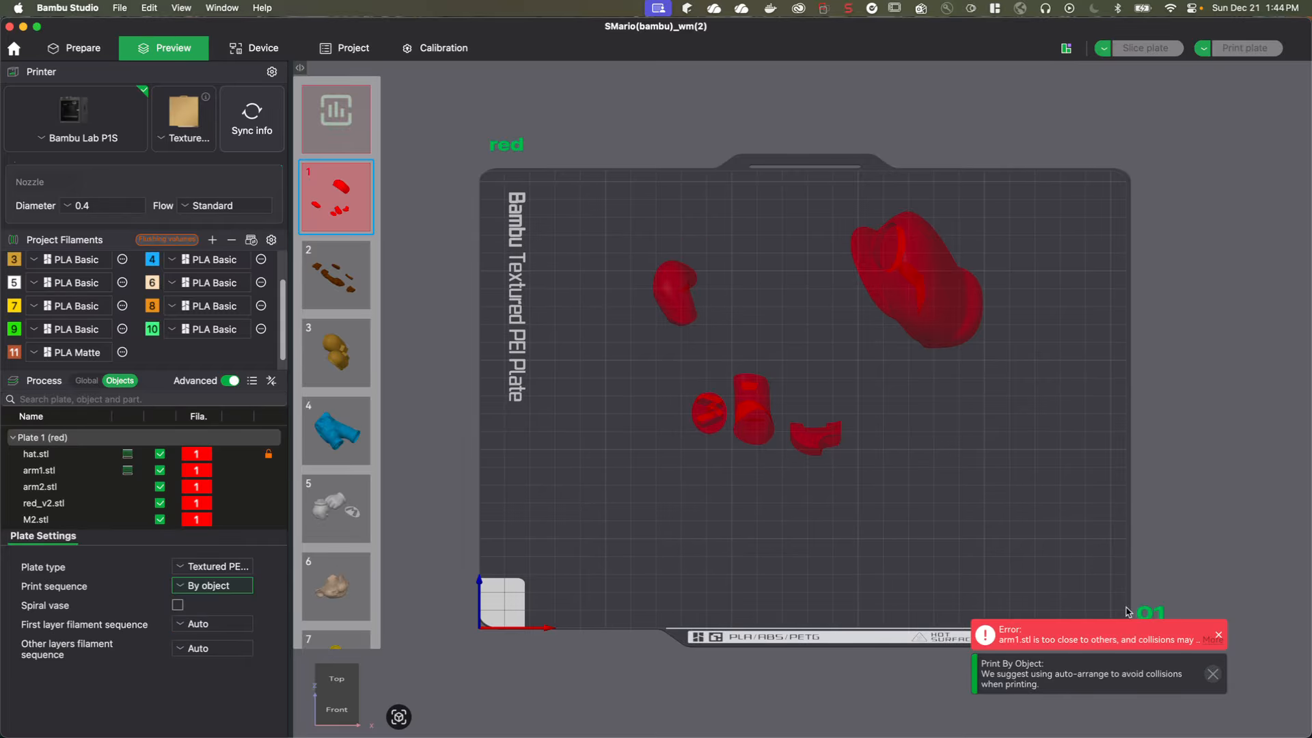
left_click(1216, 636)
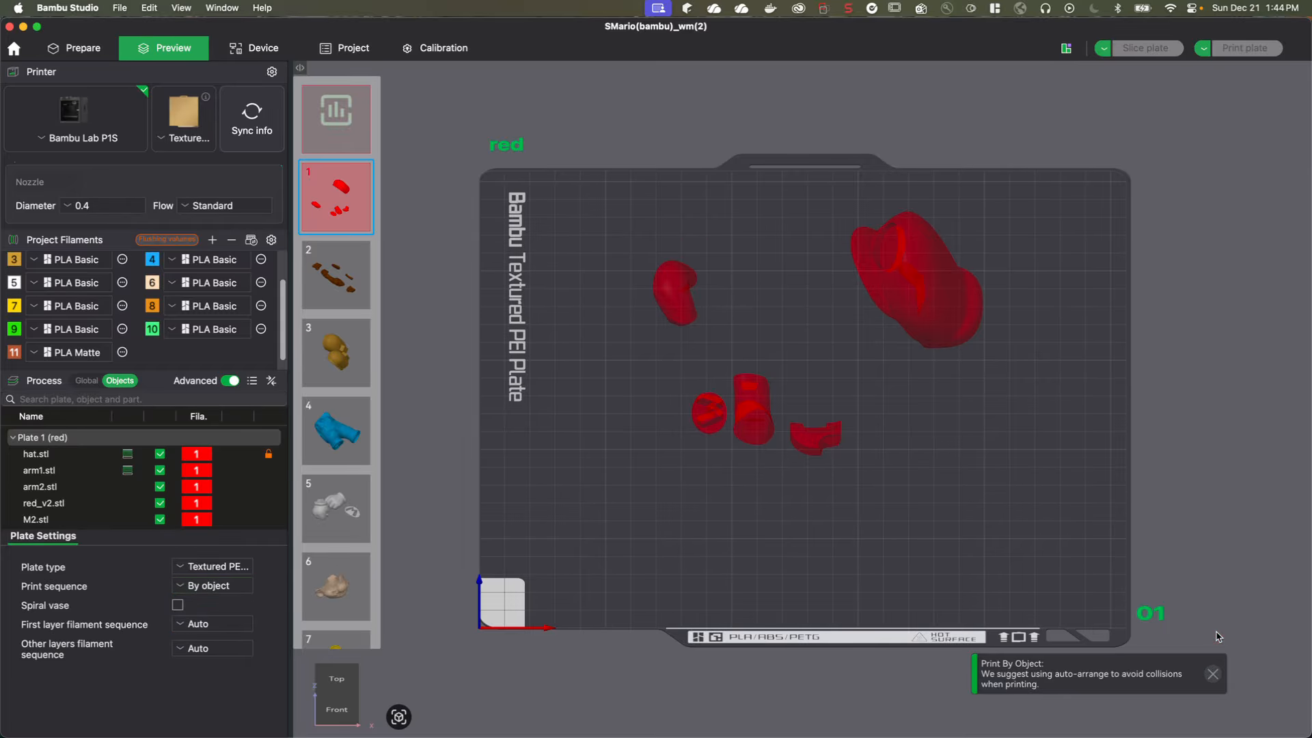
scroll(439, 478, "down", 3)
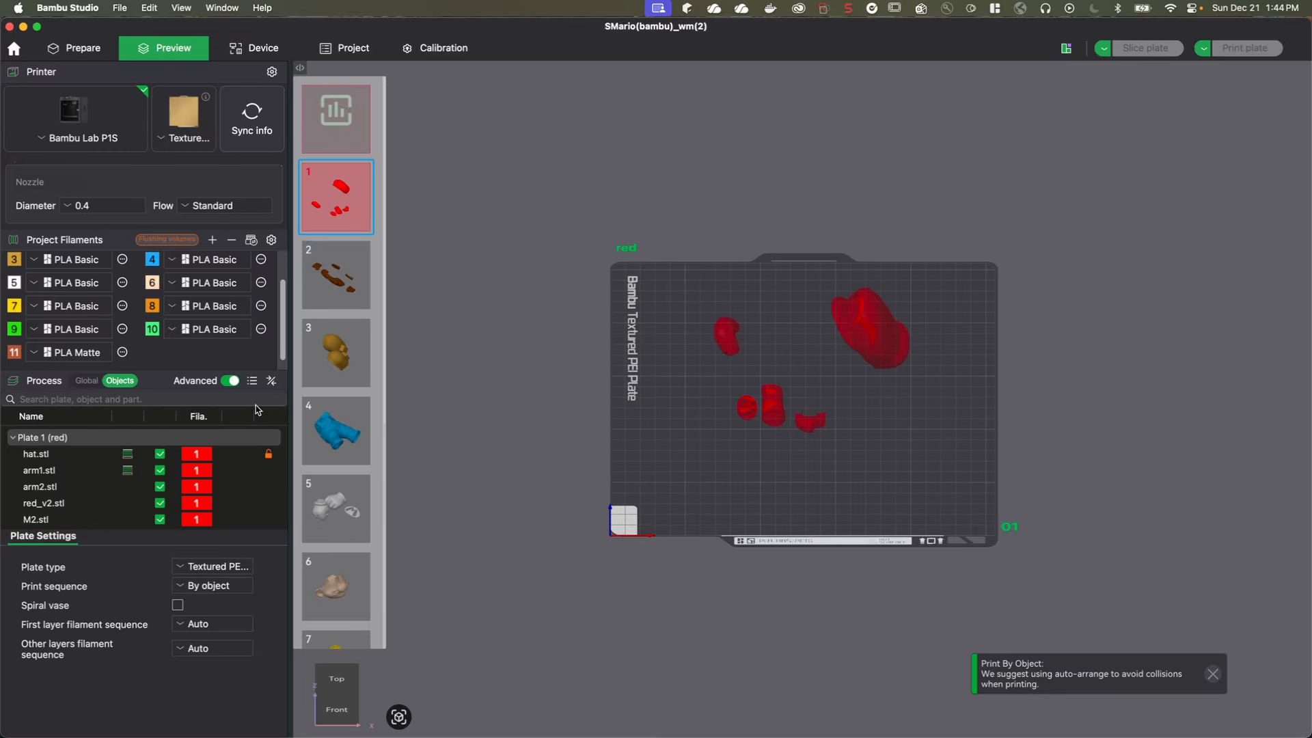
- Return to plate preparation and move red_v2.stl away from the other small parts to the front right of the red plate
left_click(85, 381)
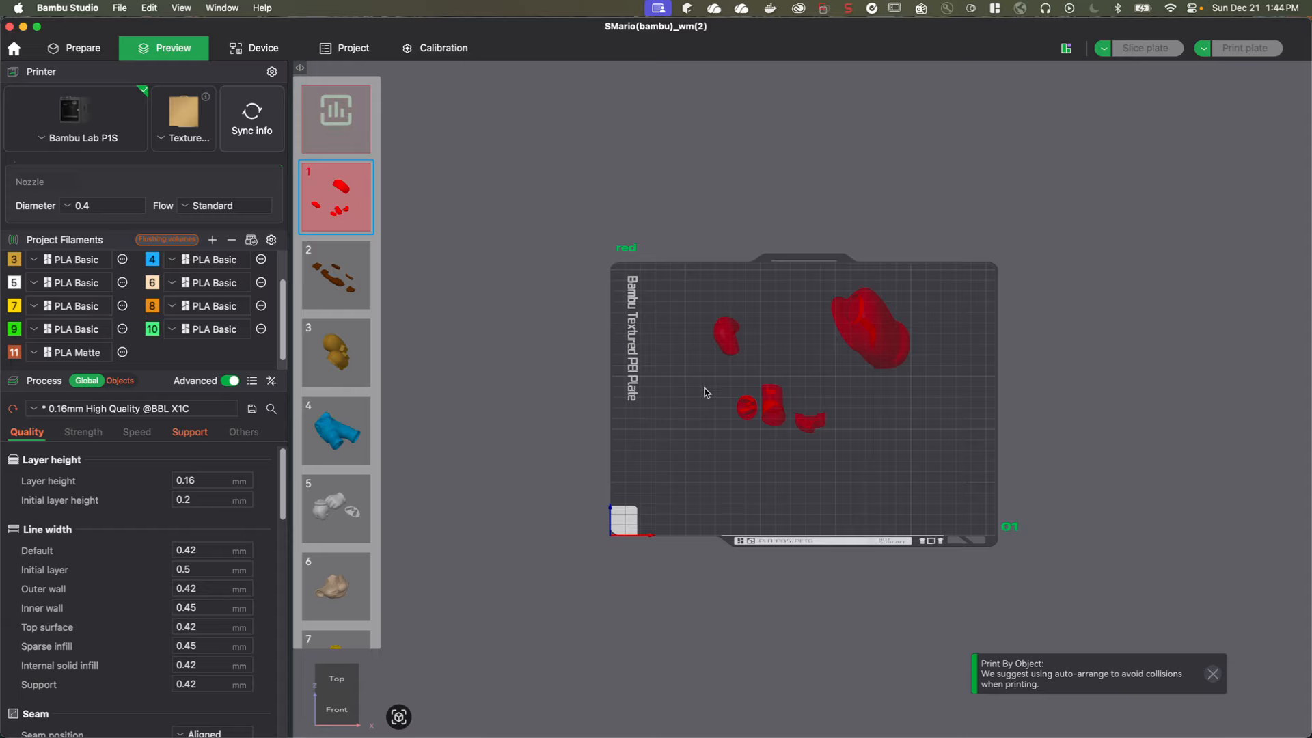
left_click_drag(874, 387, 872, 387)
left_click(83, 48)
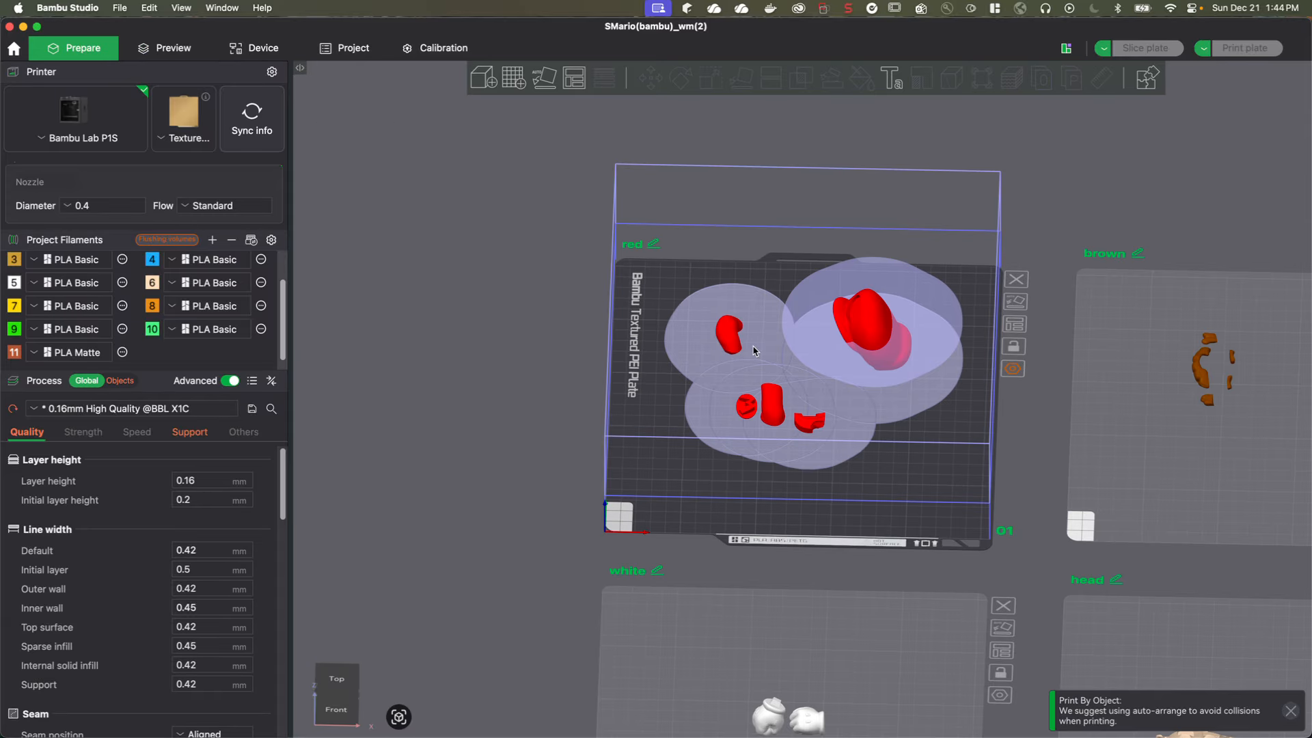
scroll(754, 351, "up", 5)
scroll(754, 351, "down", 1)
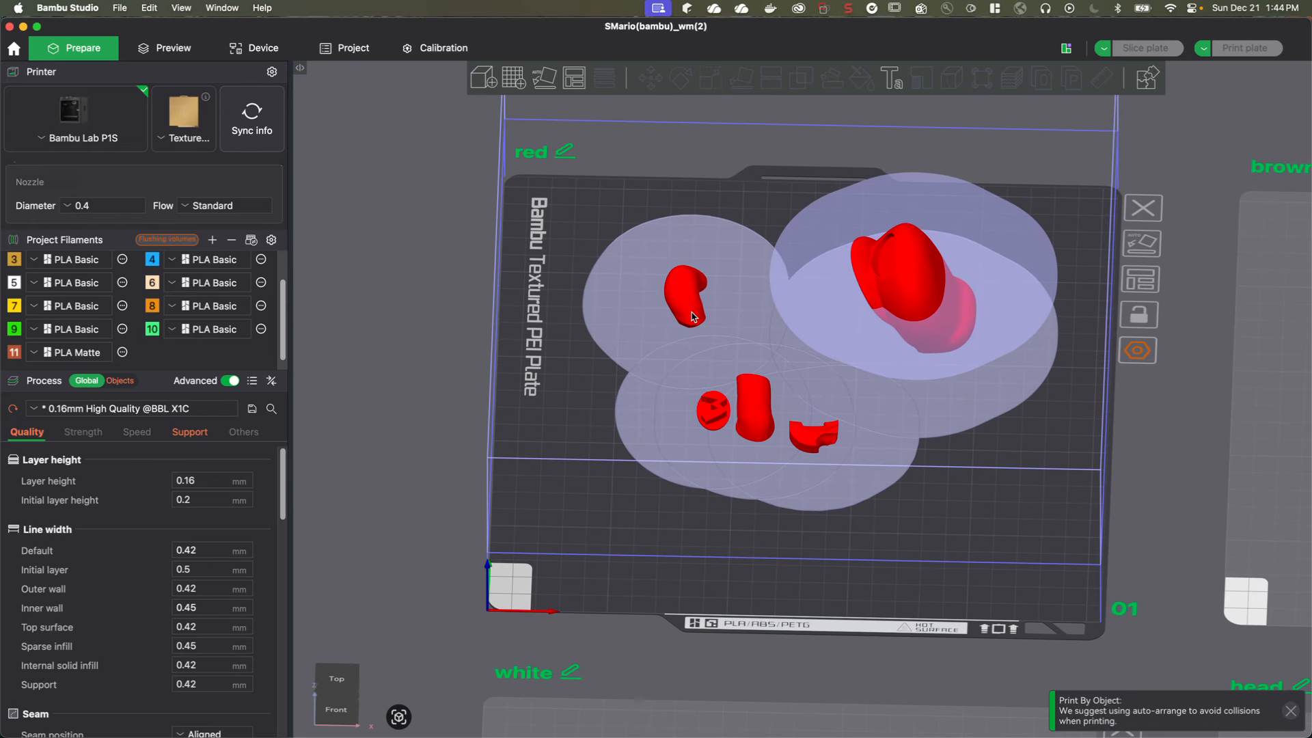
left_click_drag(806, 443, 962, 510)
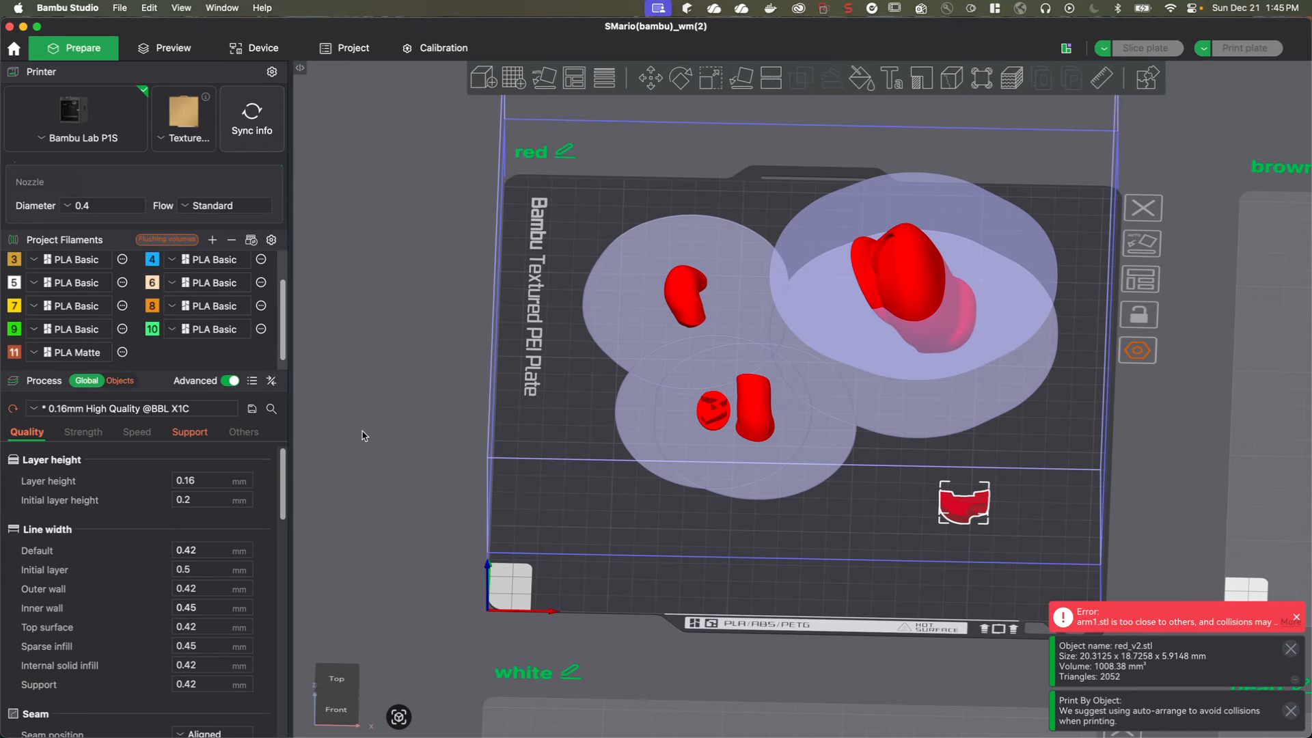
- Review the print sequence options for Plate 1 (red) and keep By object selected
left_click(117, 380)
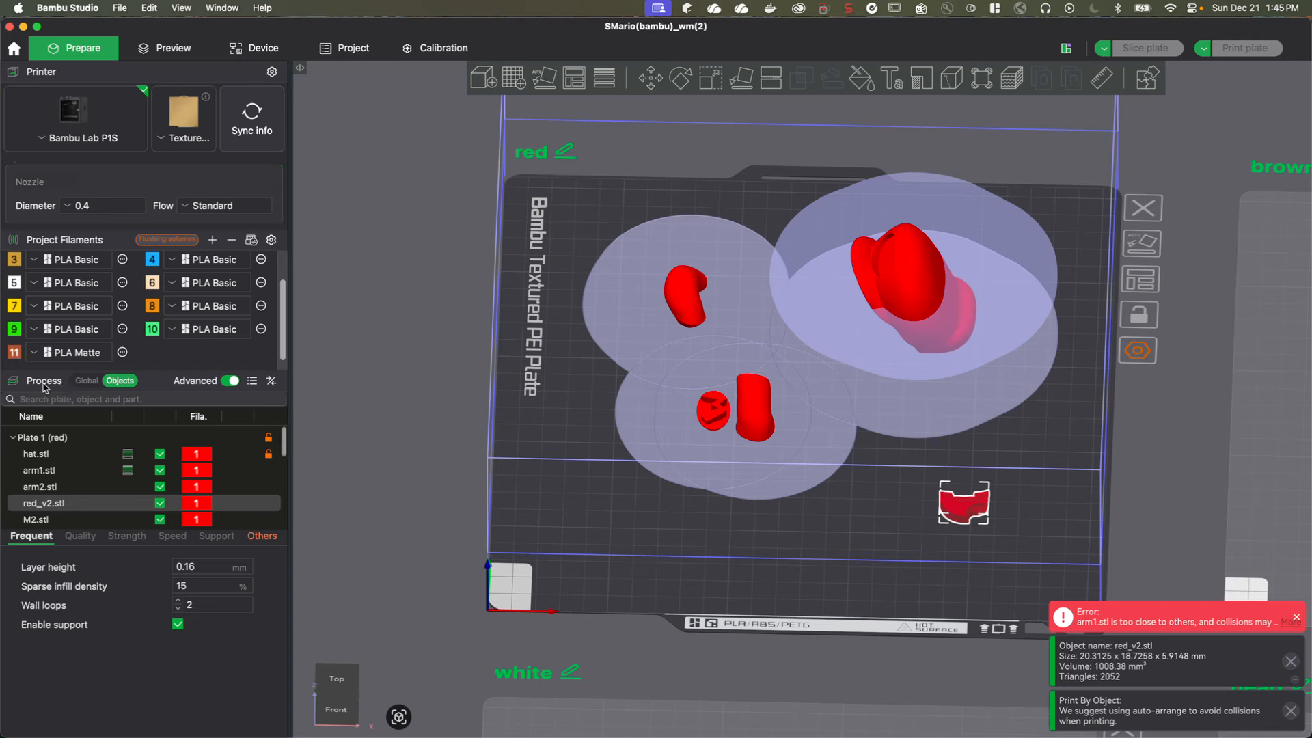
left_click(41, 438)
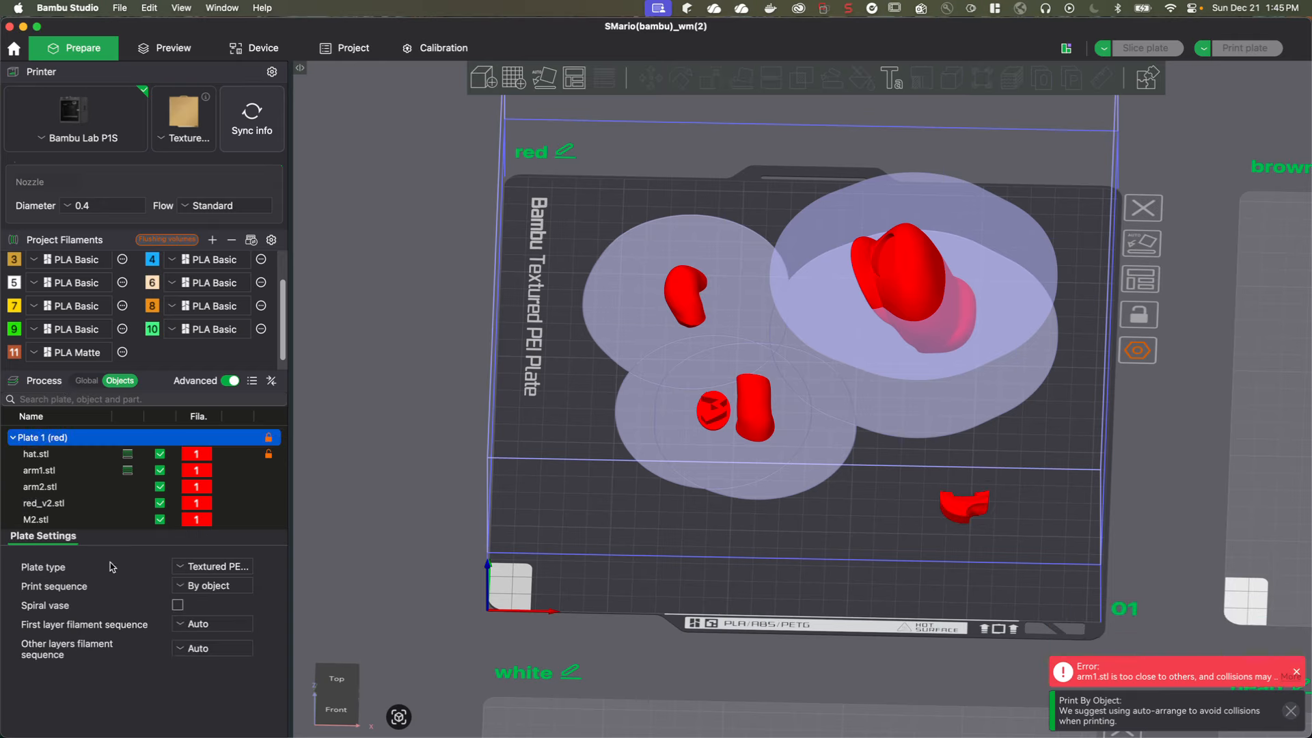
left_click(188, 587)
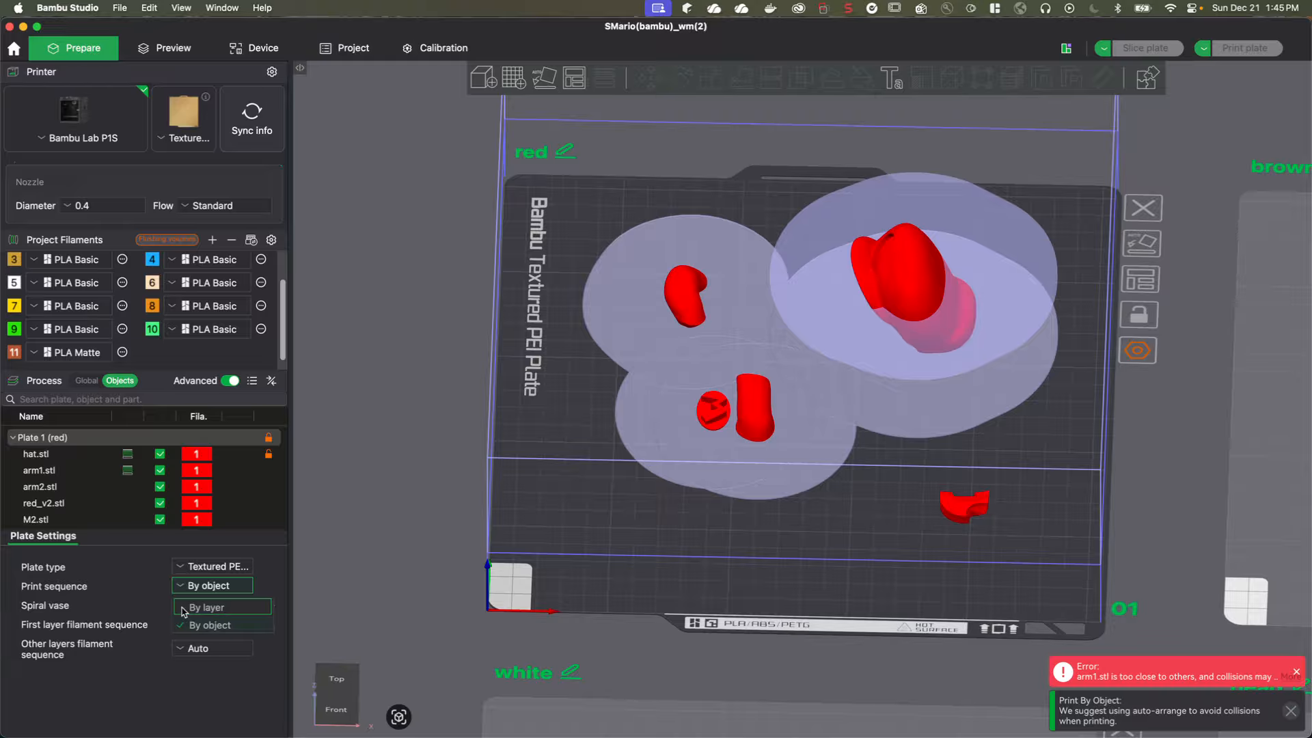
left_click(224, 625)
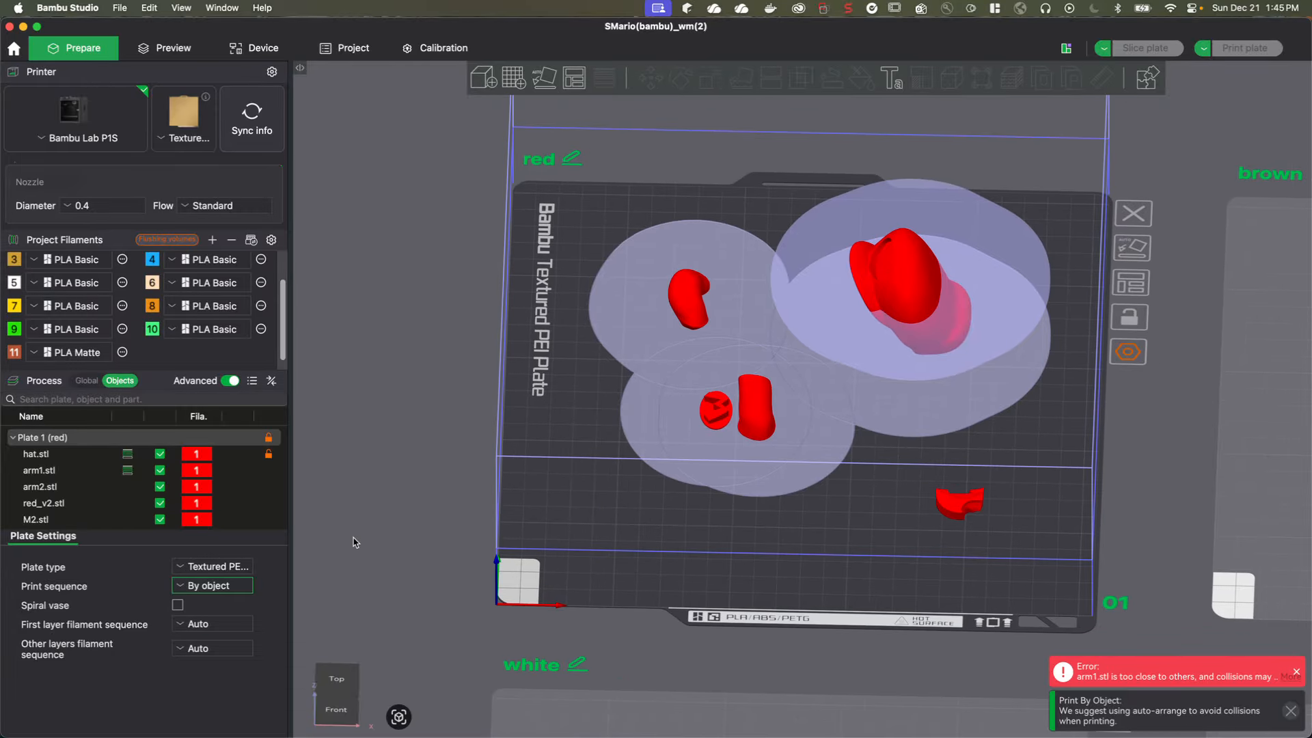
- Auto-arrange the parts on the red plate, slice it, and look over the result at an angle
left_click(1130, 287)
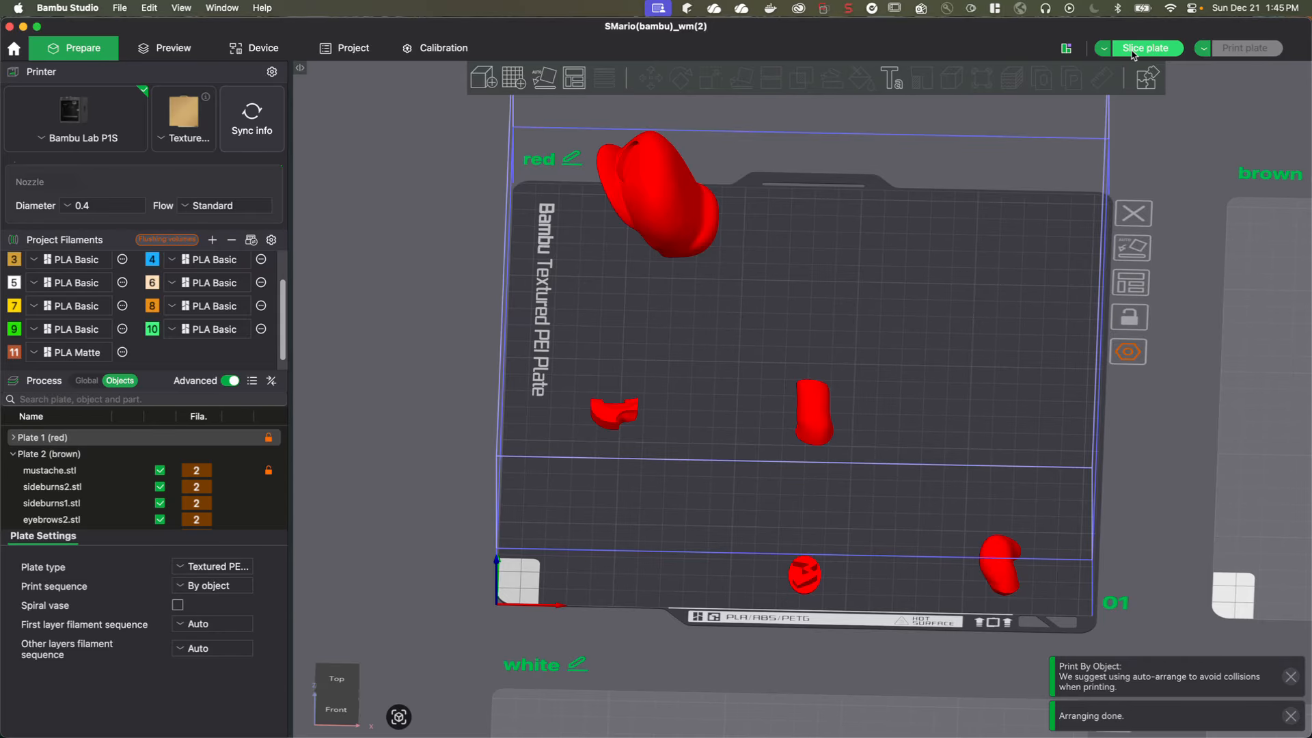
left_click(1145, 48)
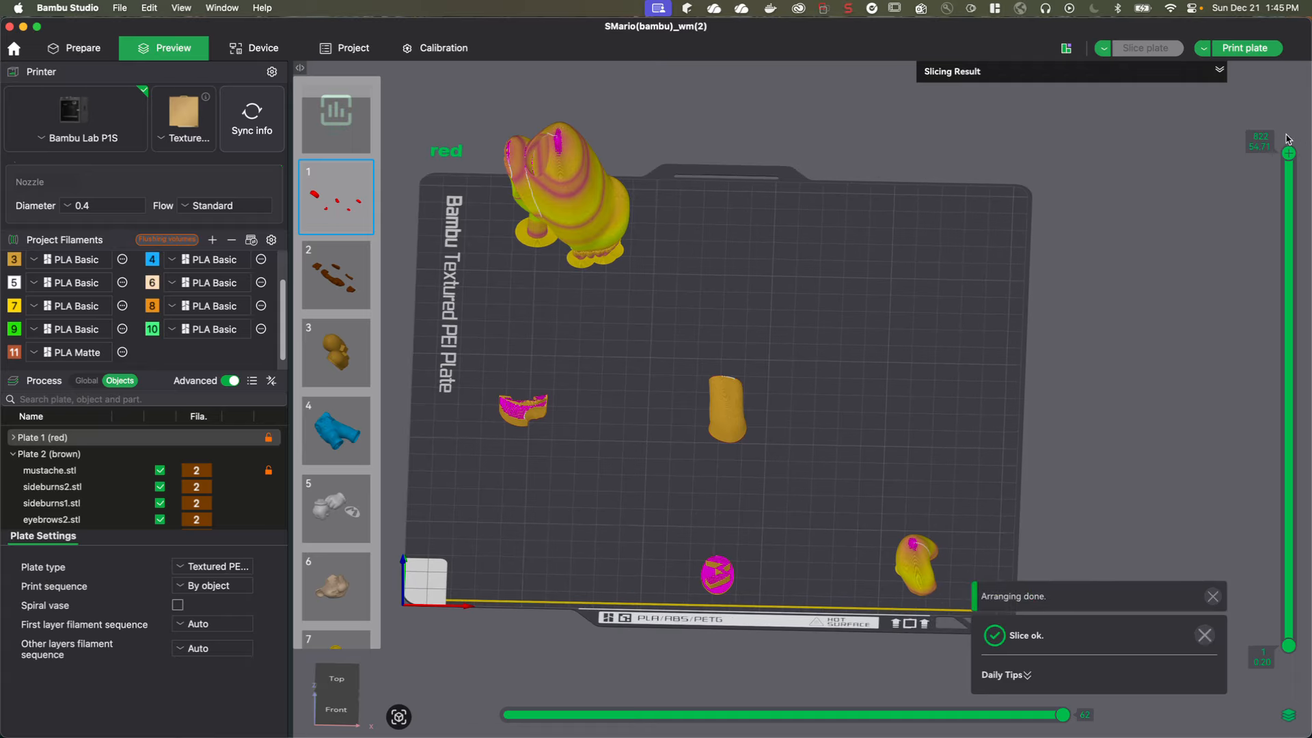
mouse_move(1289, 151)
left_mouse_down()
mouse_move(1306, 352)
mouse_move(1290, 361)
mouse_move(1288, 643)
mouse_move(1296, 140)
left_mouse_up()
left_click_drag(1117, 184, 1131, 182)
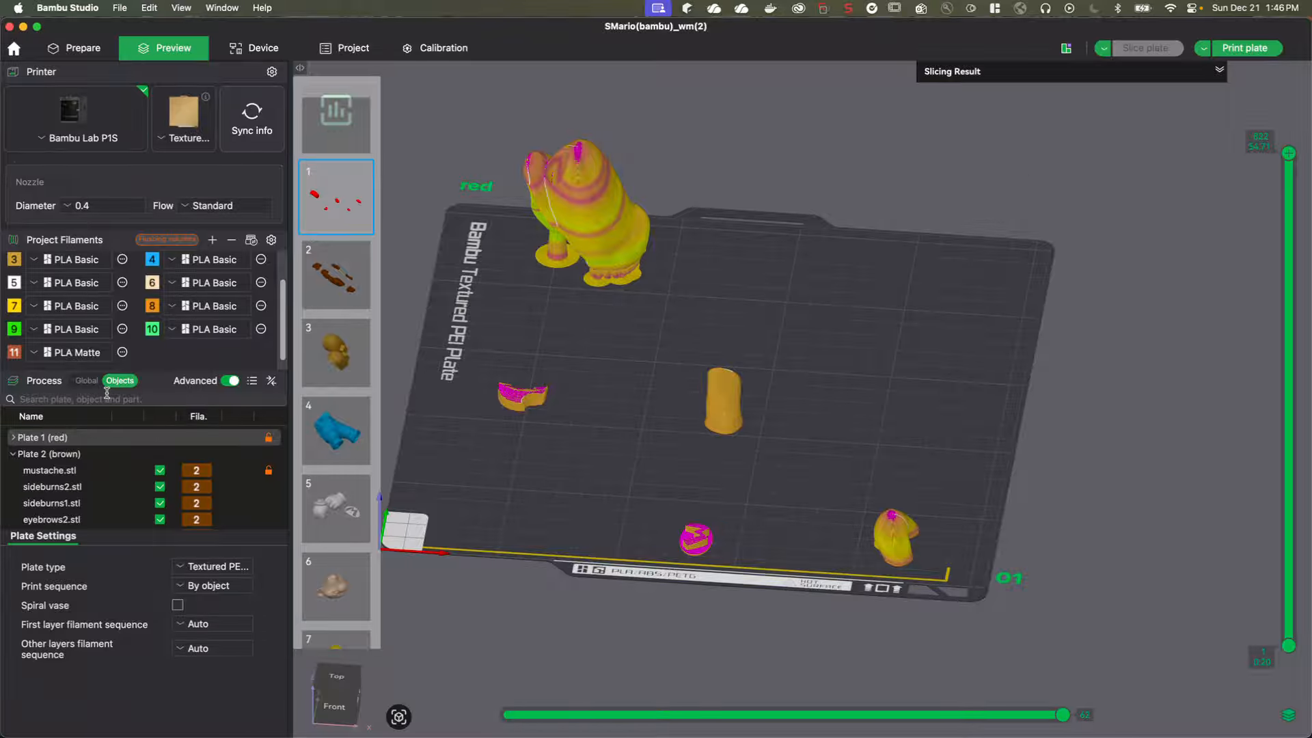
- Reselect By object as the print sequence of Plate 1 (red), return to plate preparation and auto-arrange its parts
double_click(27, 439)
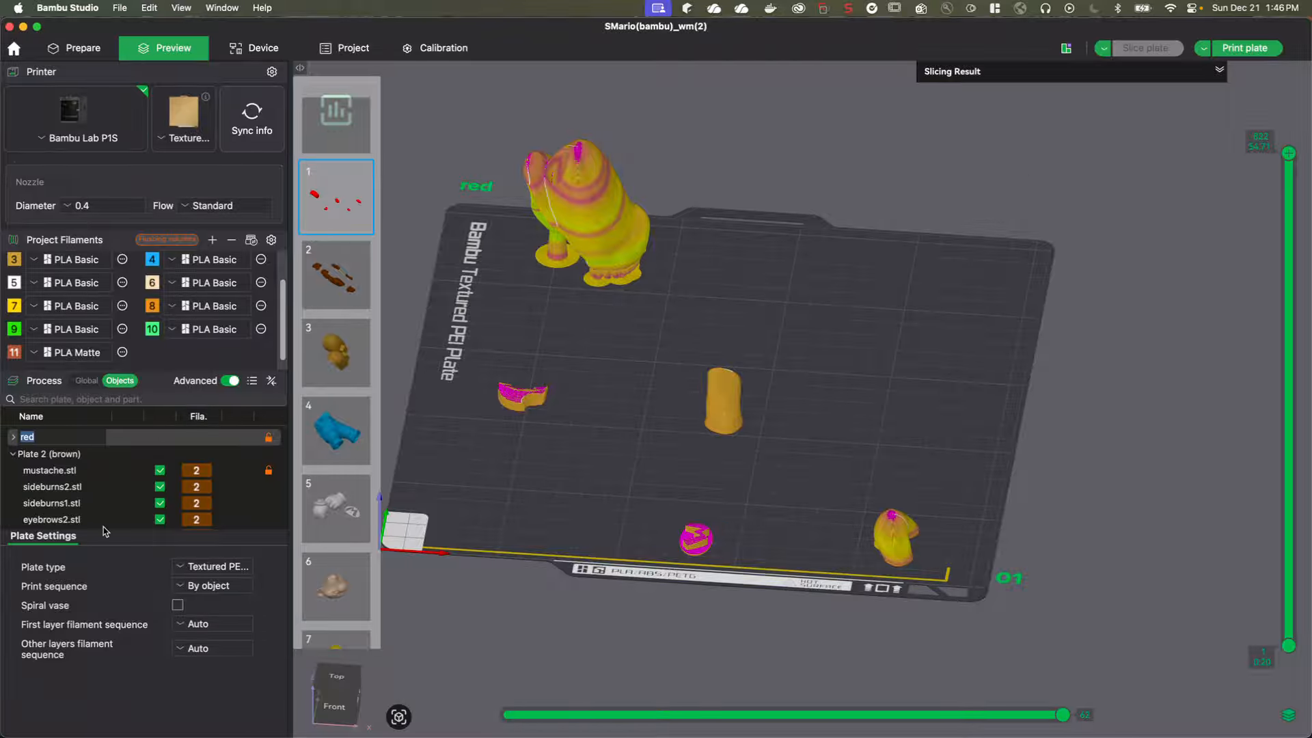
left_click(184, 585)
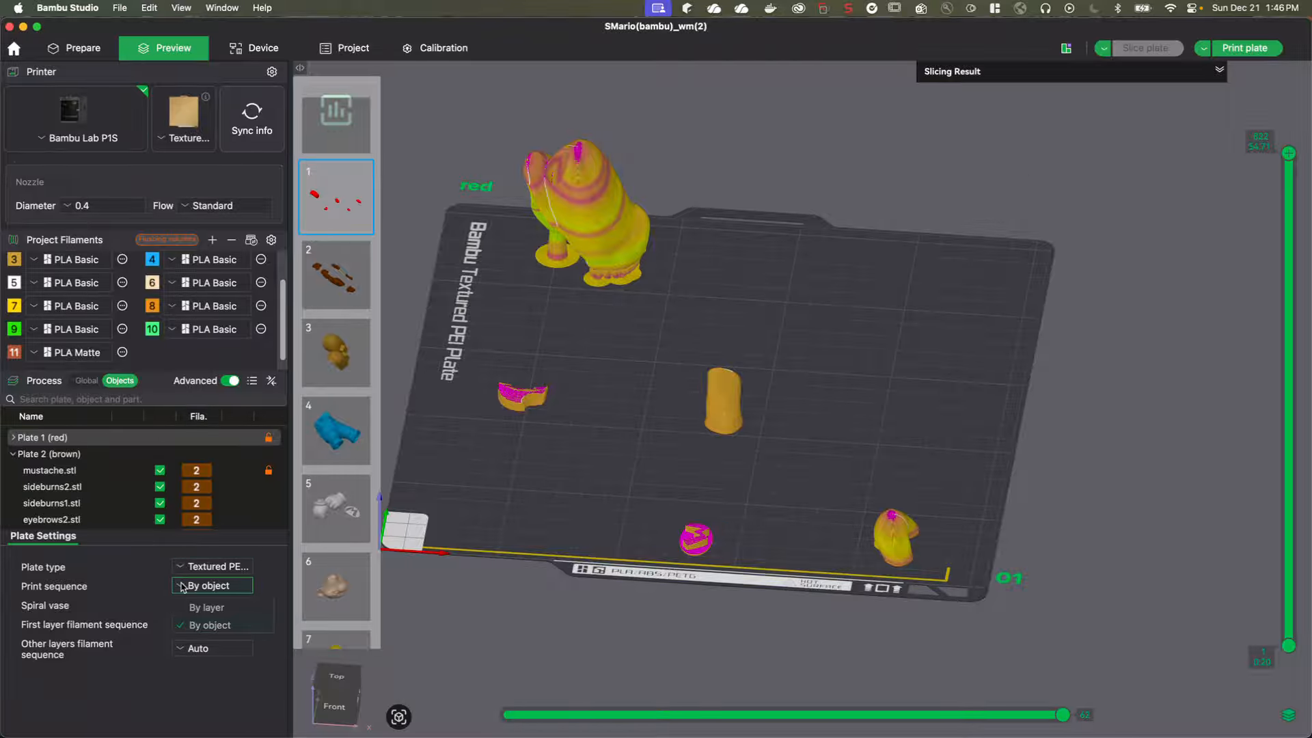
left_click(201, 626)
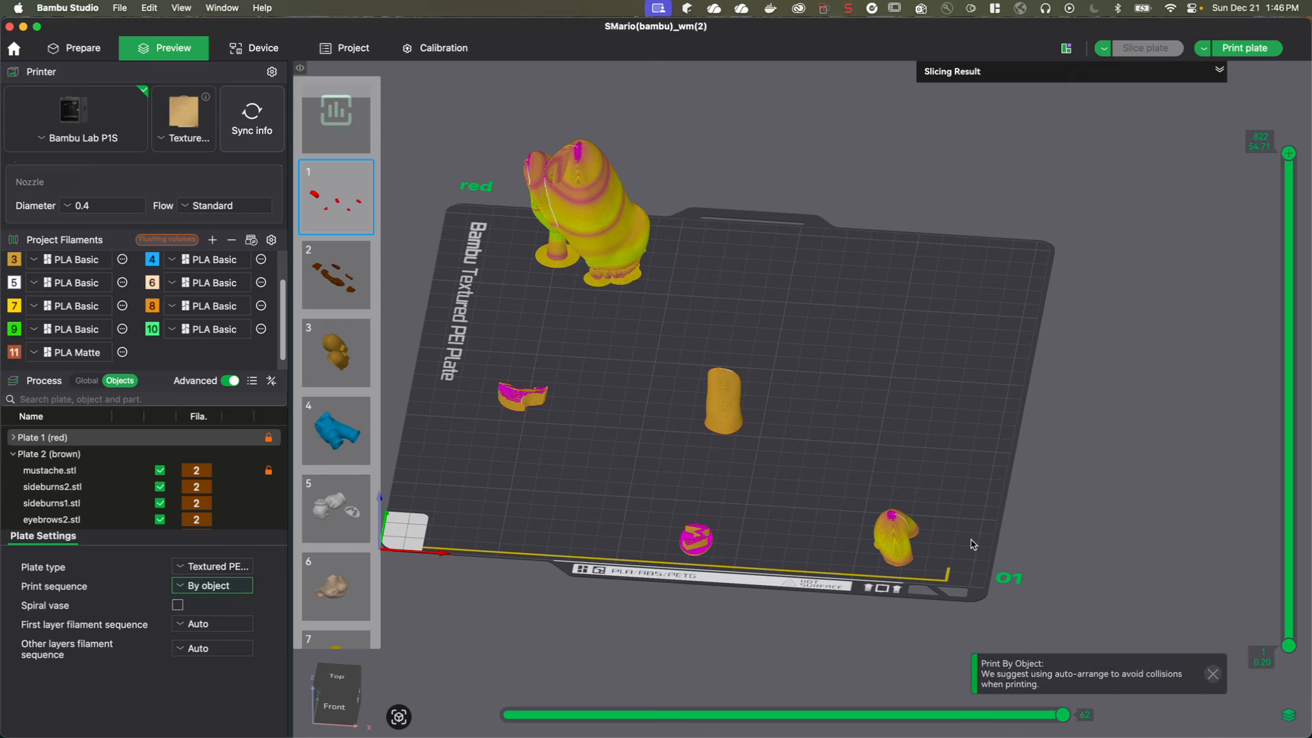
left_click(82, 47)
left_click(1068, 287)
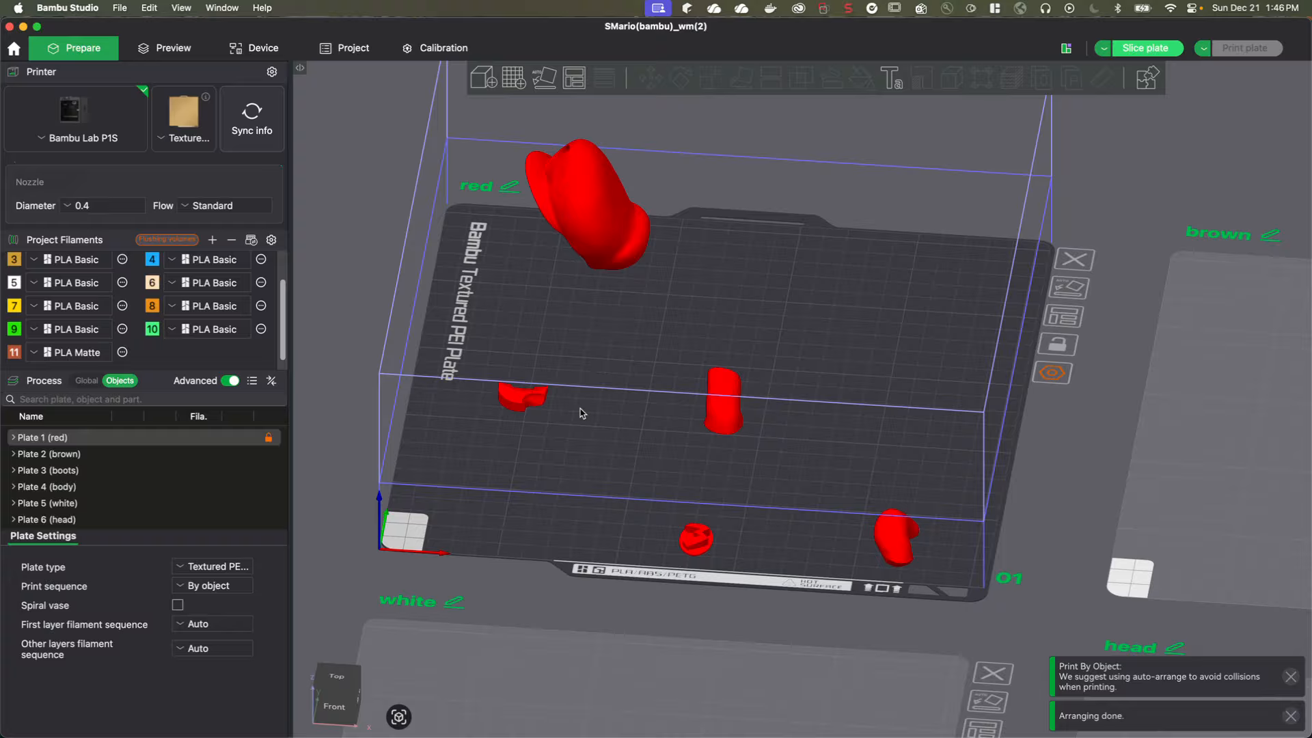
- Expand Plate 1 (red) in the object list and set its print sequence to By layer
scroll(693, 346, "down", 3)
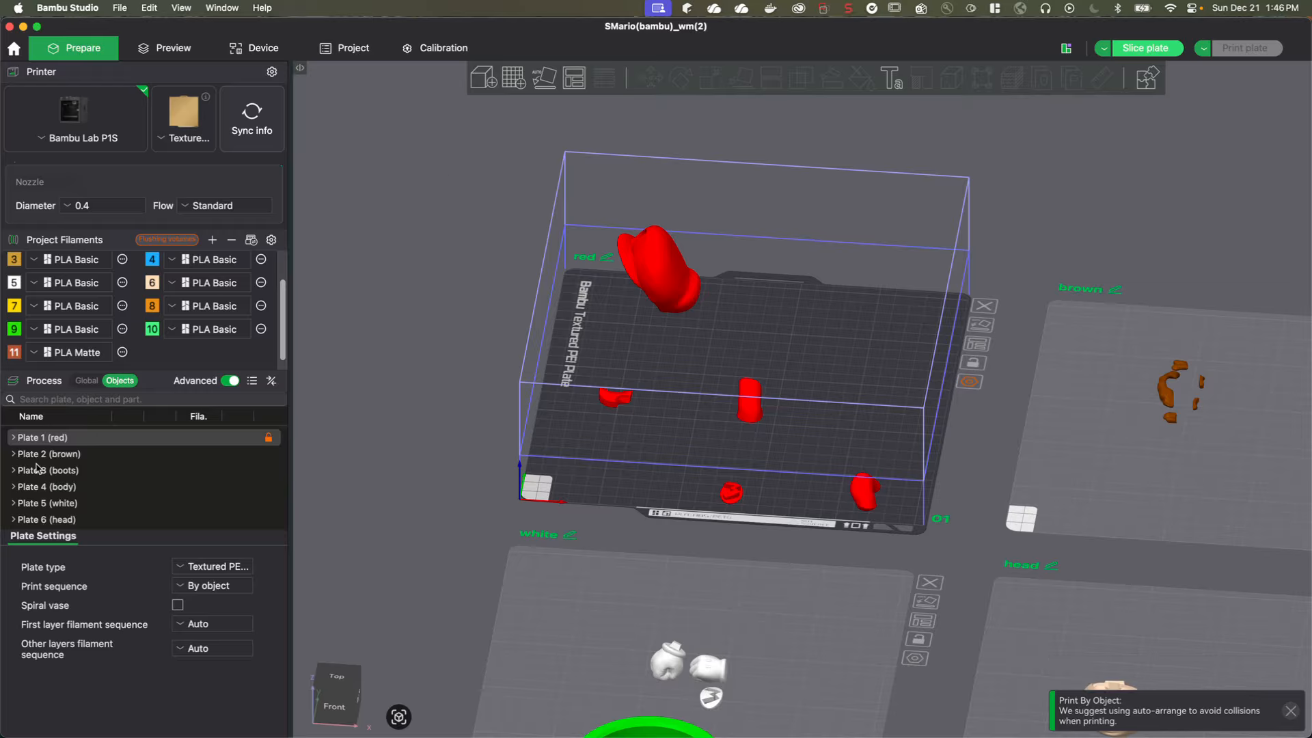
left_click(16, 440)
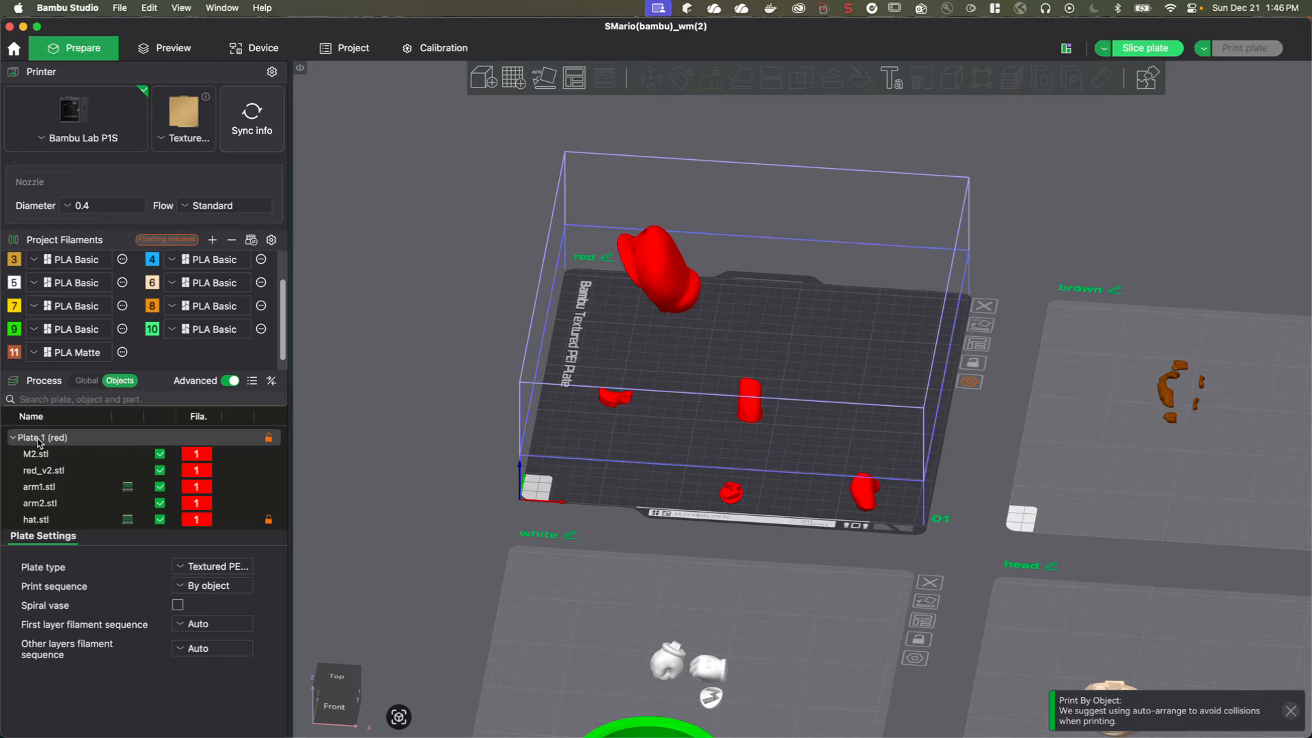
left_click(225, 587)
left_click(230, 607)
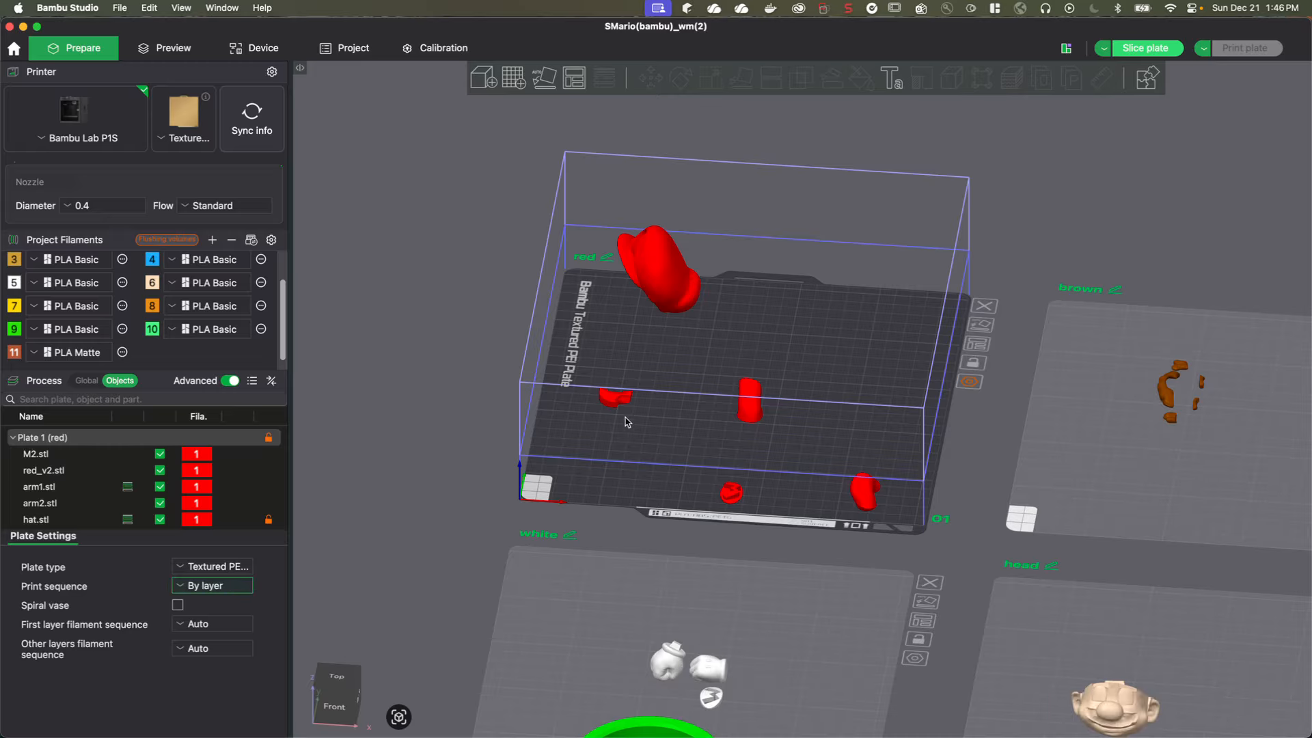
- Apply adaptive variable layer heights to red_v2.stl on the red plate and smooth them
left_click(604, 404)
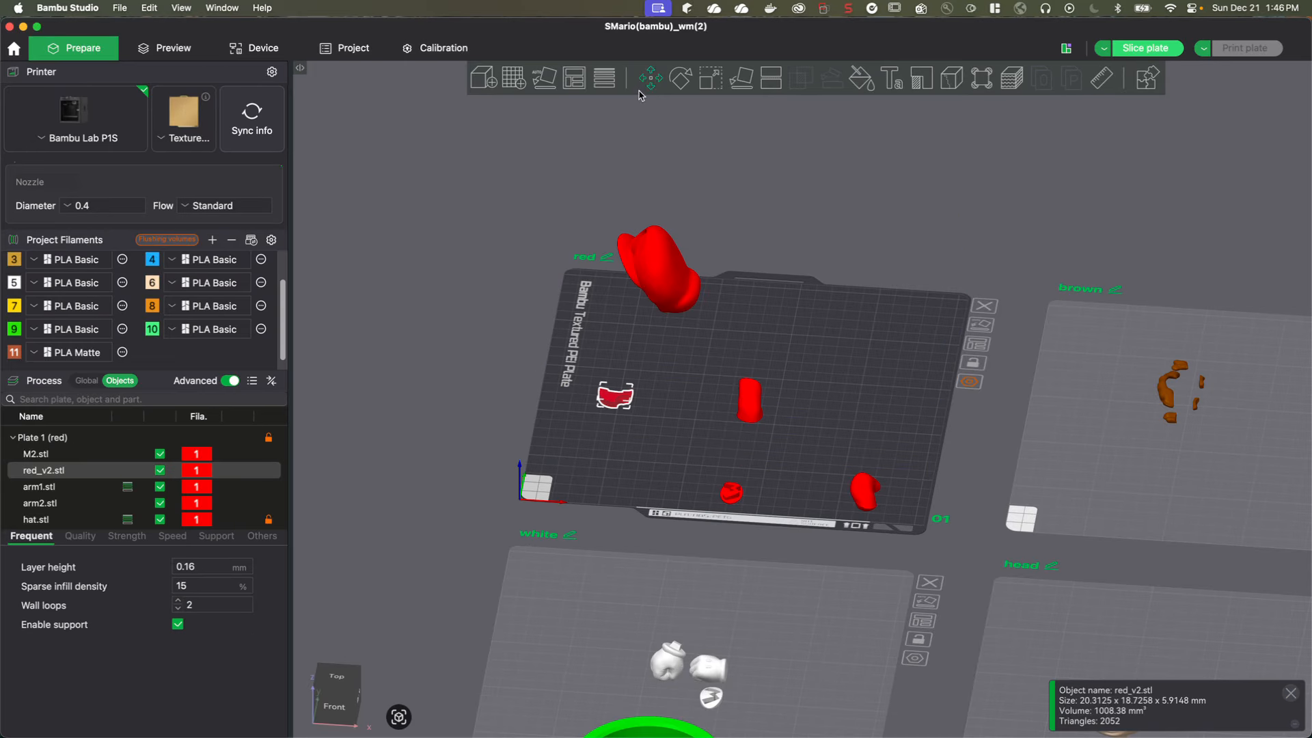
left_click(604, 77)
left_click(631, 112)
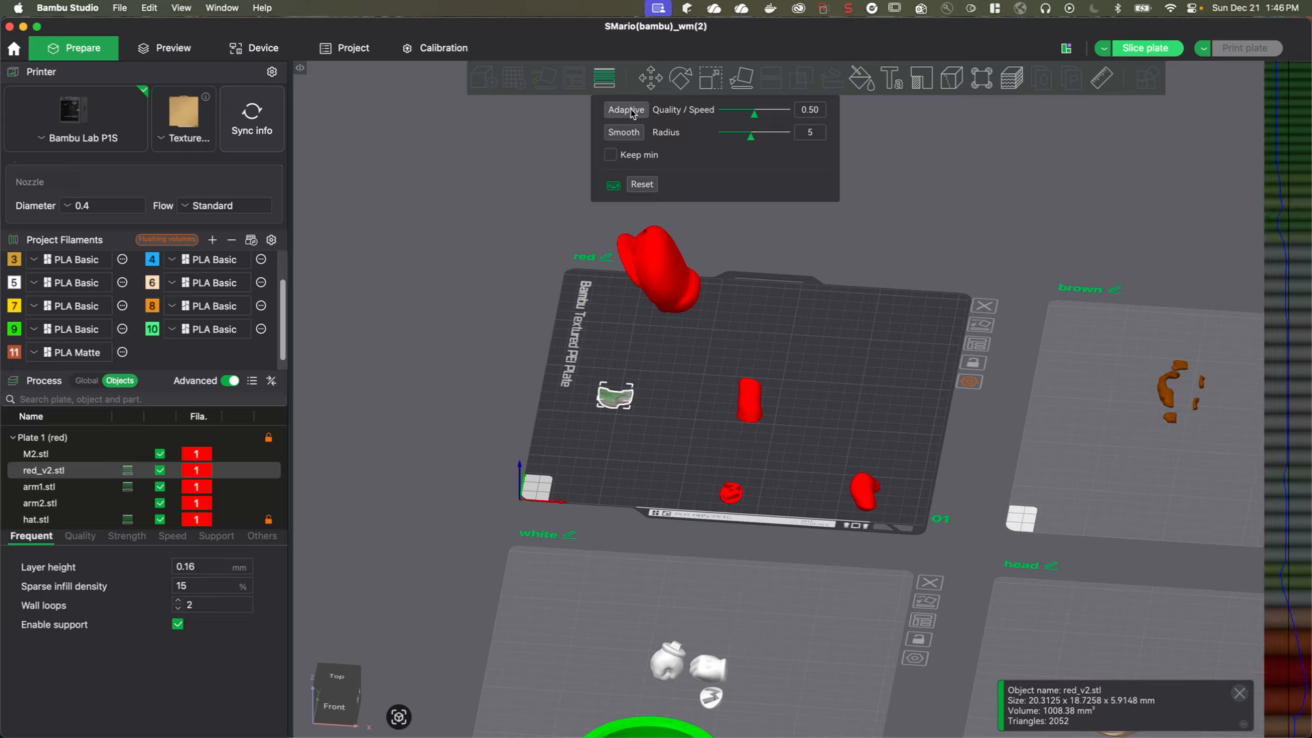
left_click(633, 133)
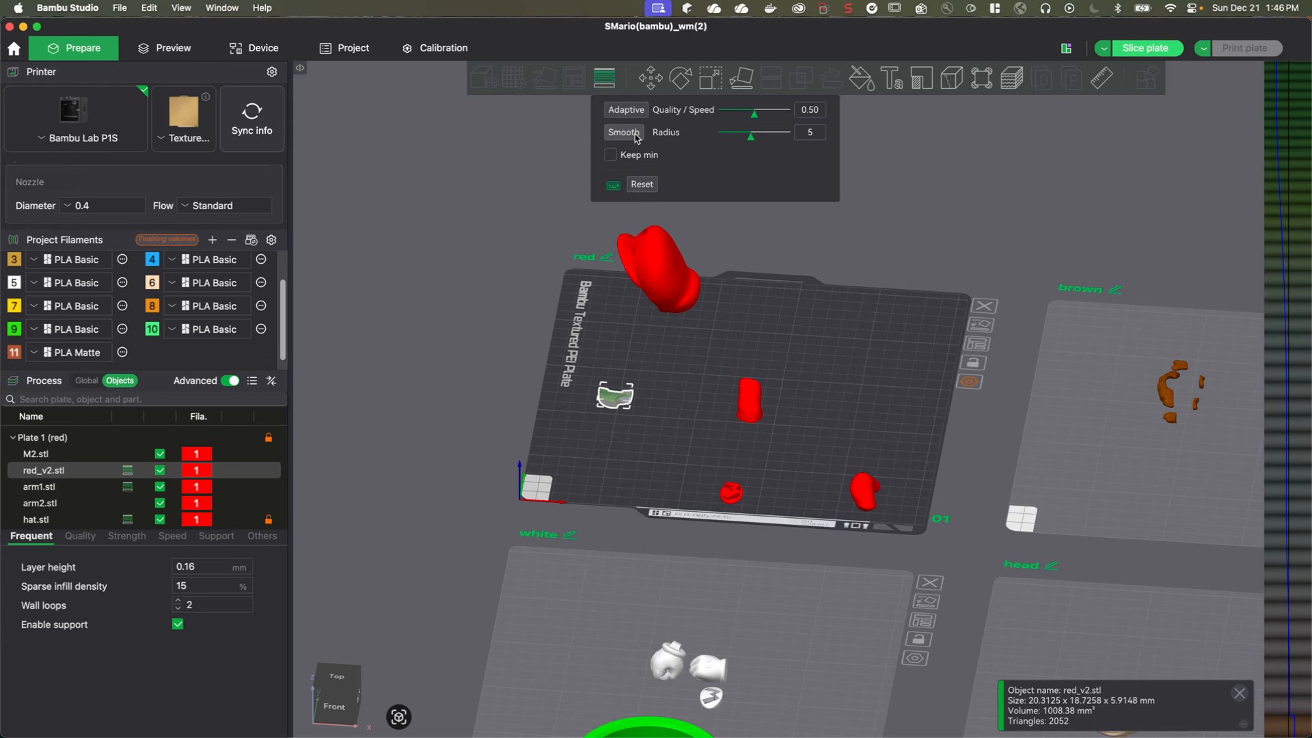
left_click(603, 79)
- Give arm2.stl in the middle of the red plate adaptive variable layer heights and smooth the profile
left_click(750, 403)
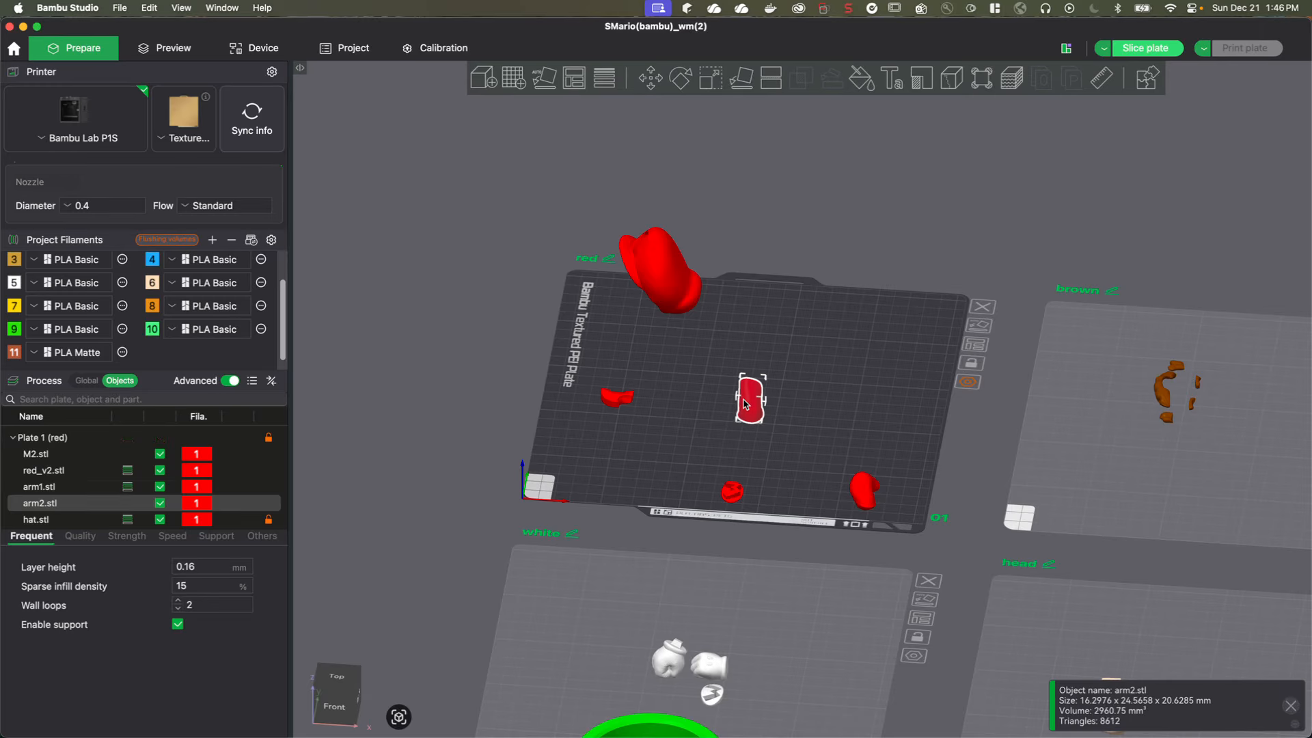
left_click(604, 78)
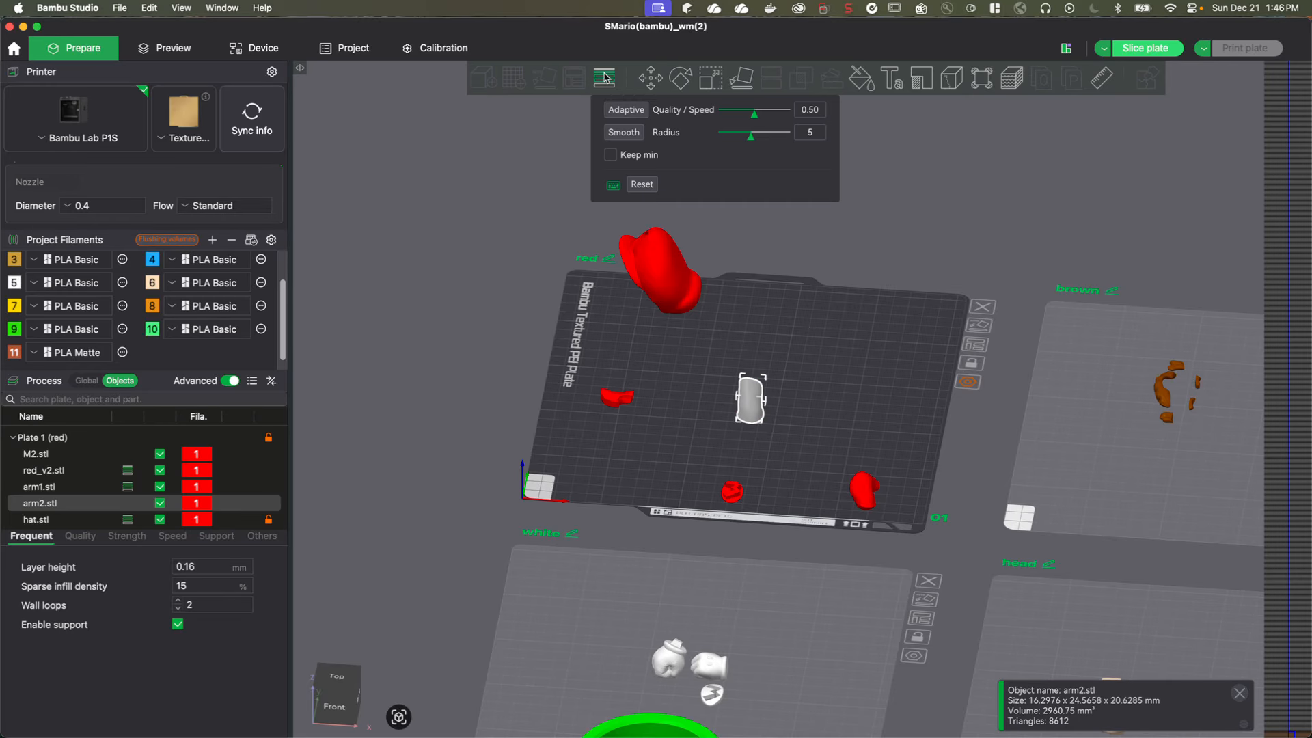
left_click(627, 110)
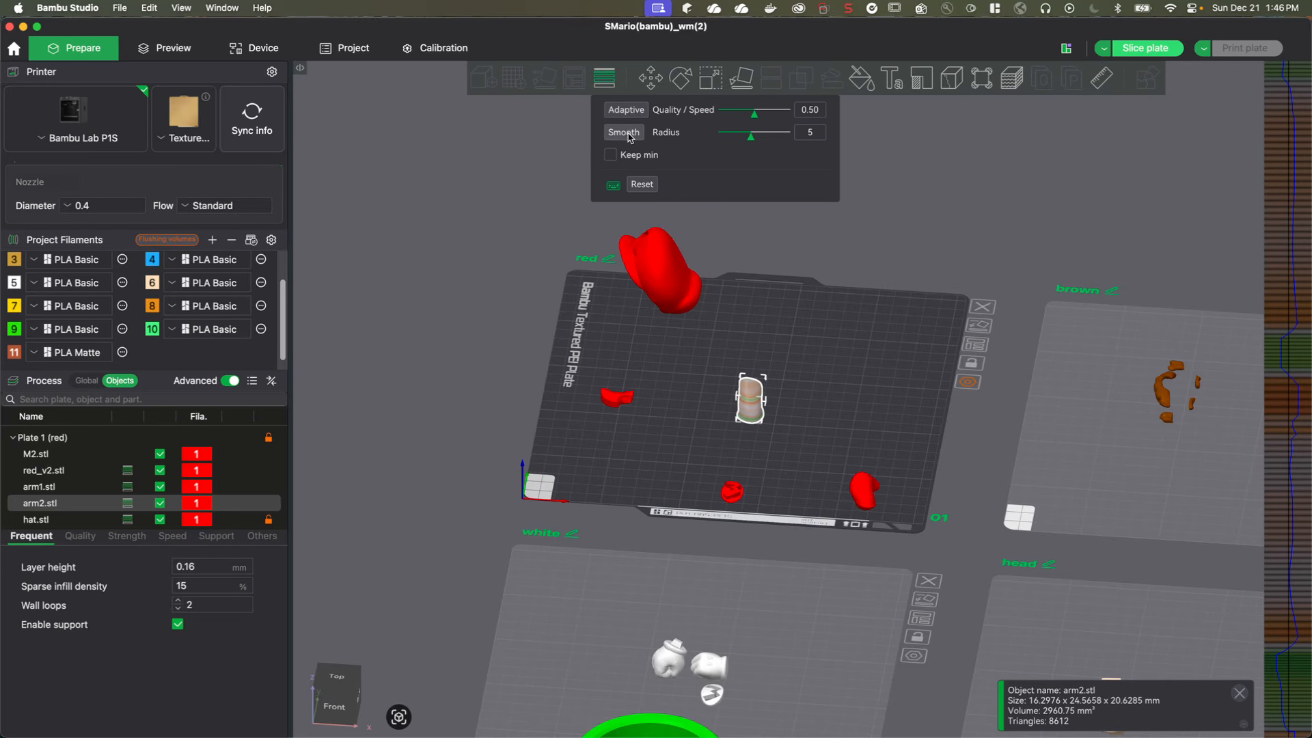
left_click(630, 136)
left_click(608, 72)
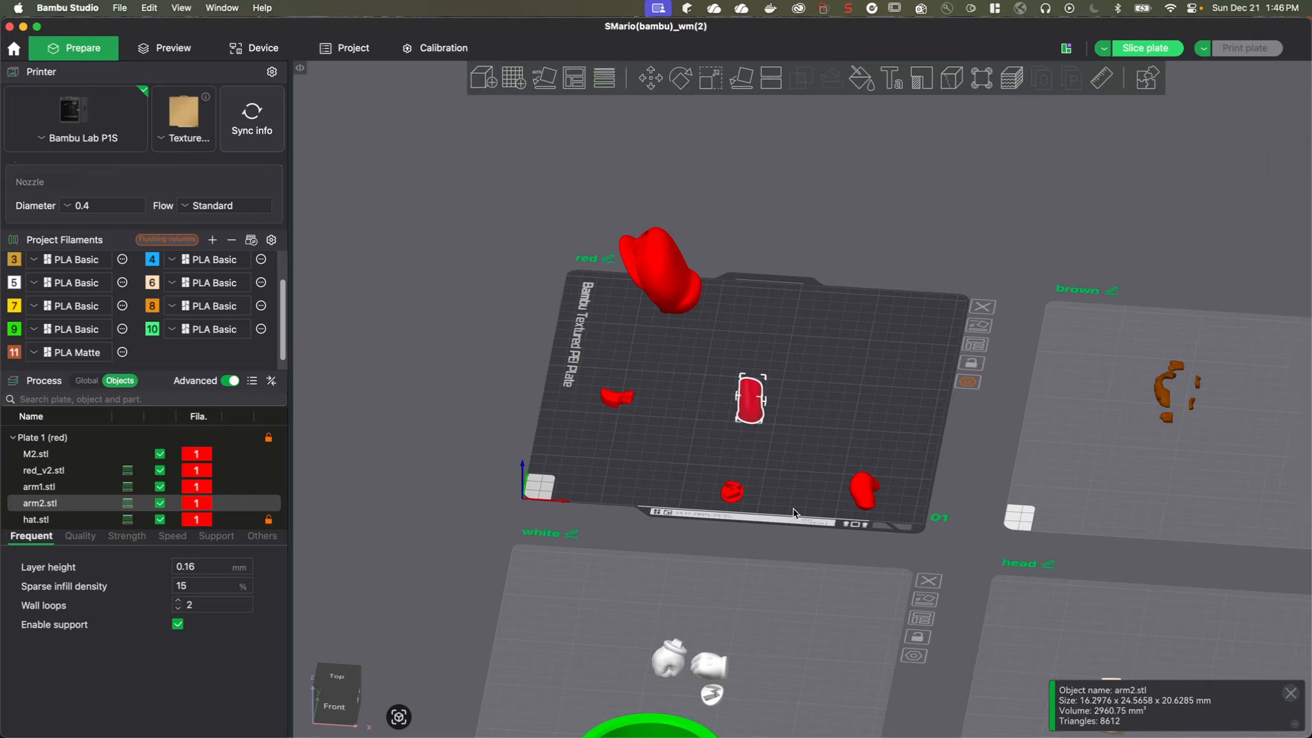
- Generate adaptive variable layer heights for the round M2.stl emblem and smooth them
left_click(734, 495)
left_click(604, 76)
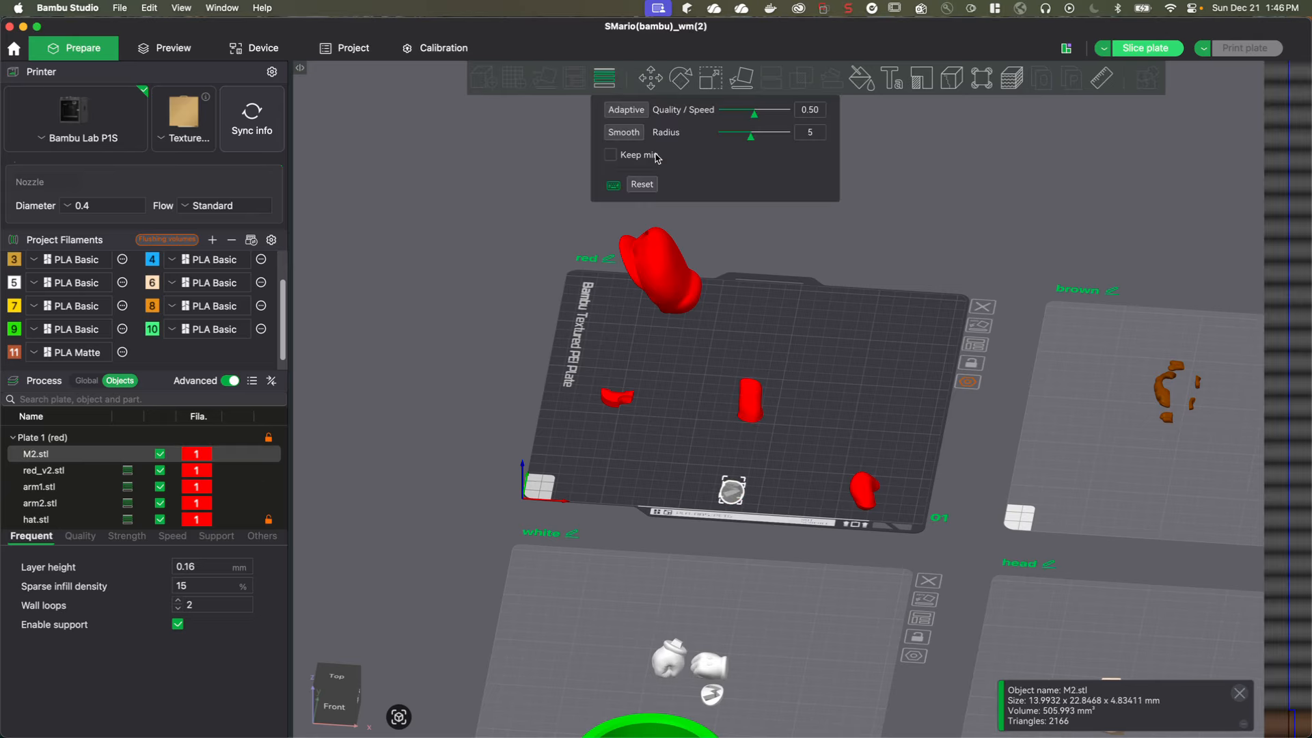
left_click(631, 139)
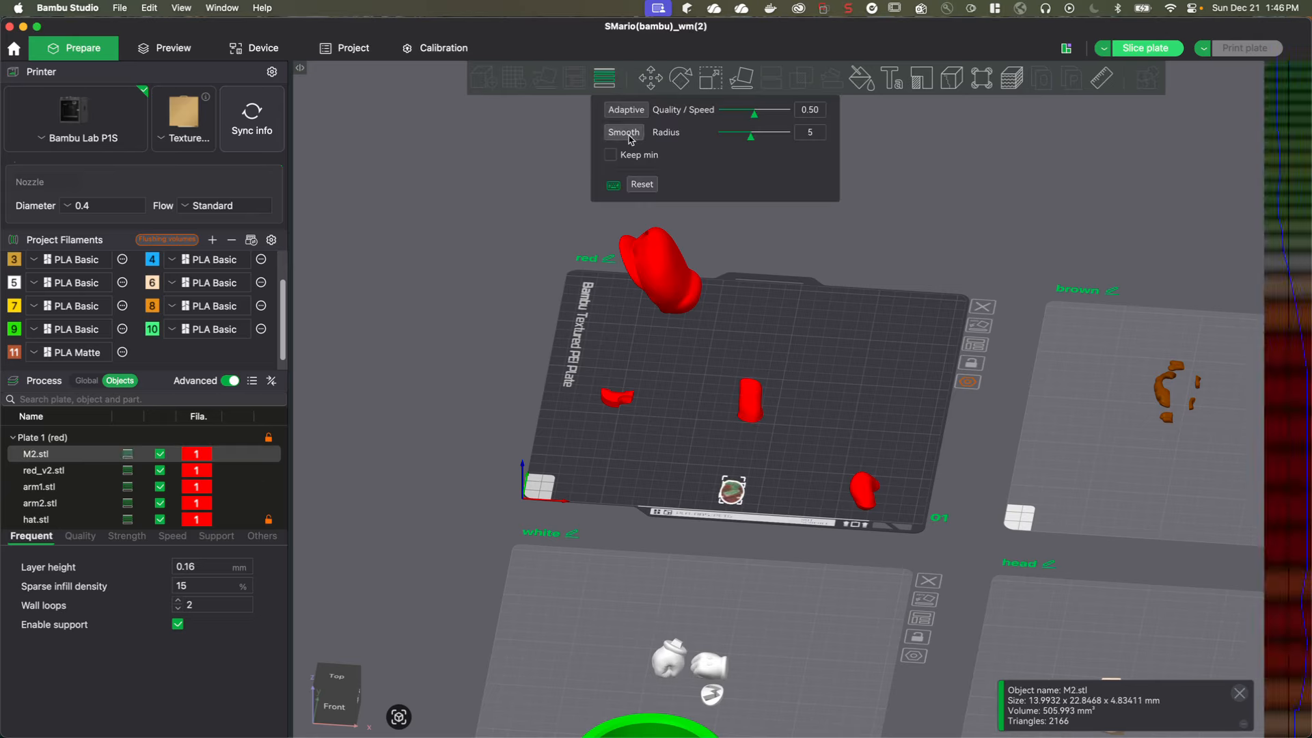
left_click(629, 139)
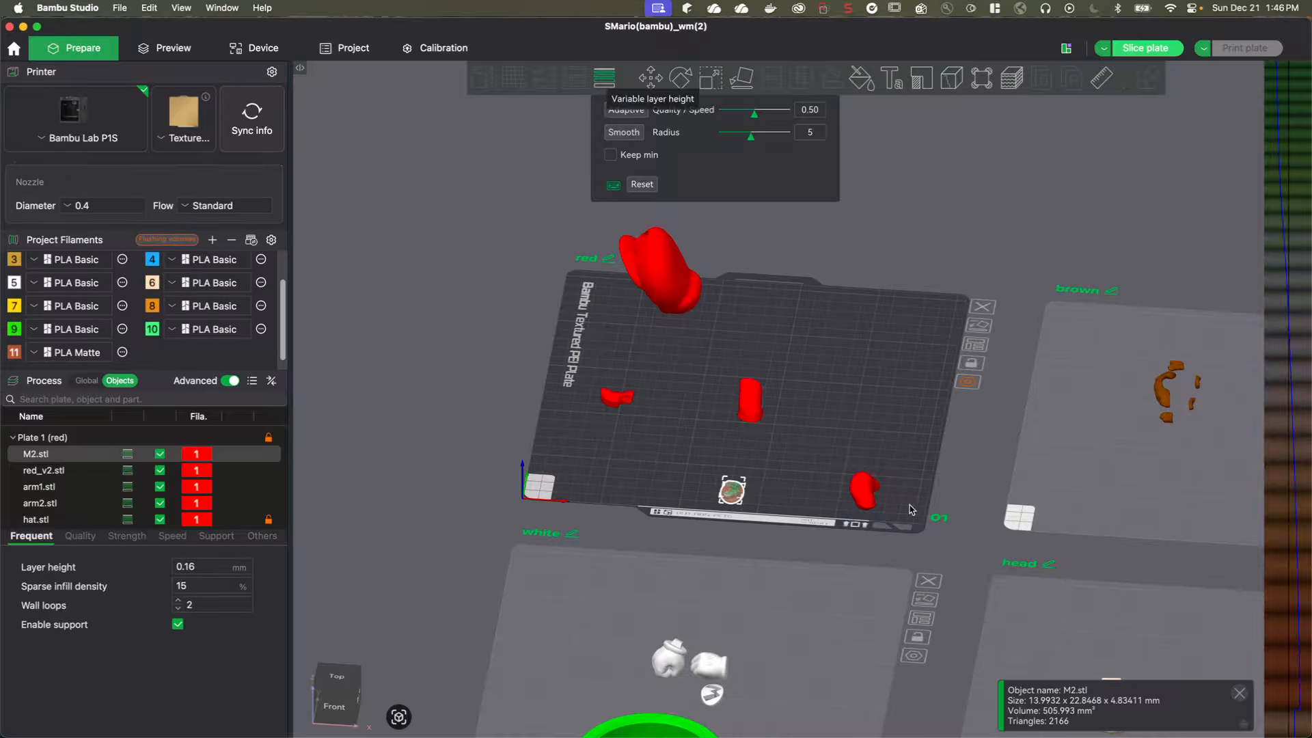
- Recompute the adaptive variable layer heights of arm1.stl, smooth them and leave the variable layer height tool
left_click(864, 489)
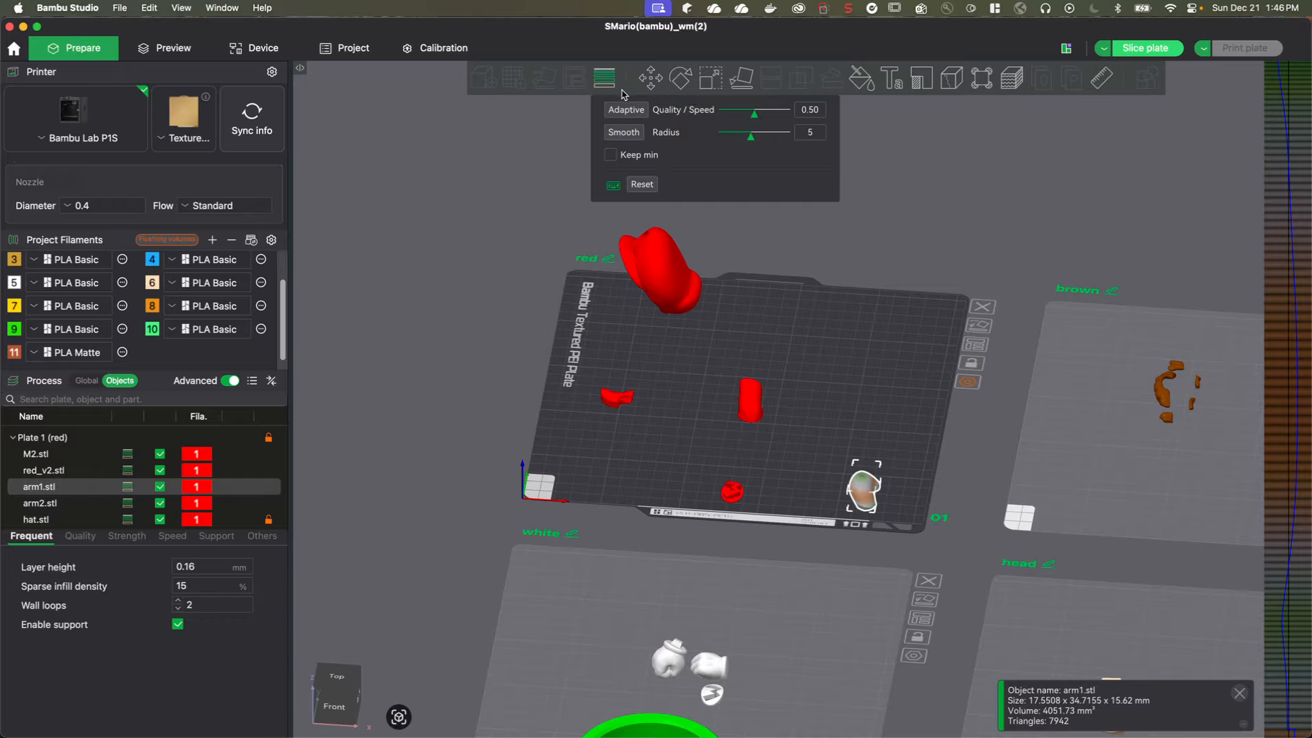
left_click(623, 111)
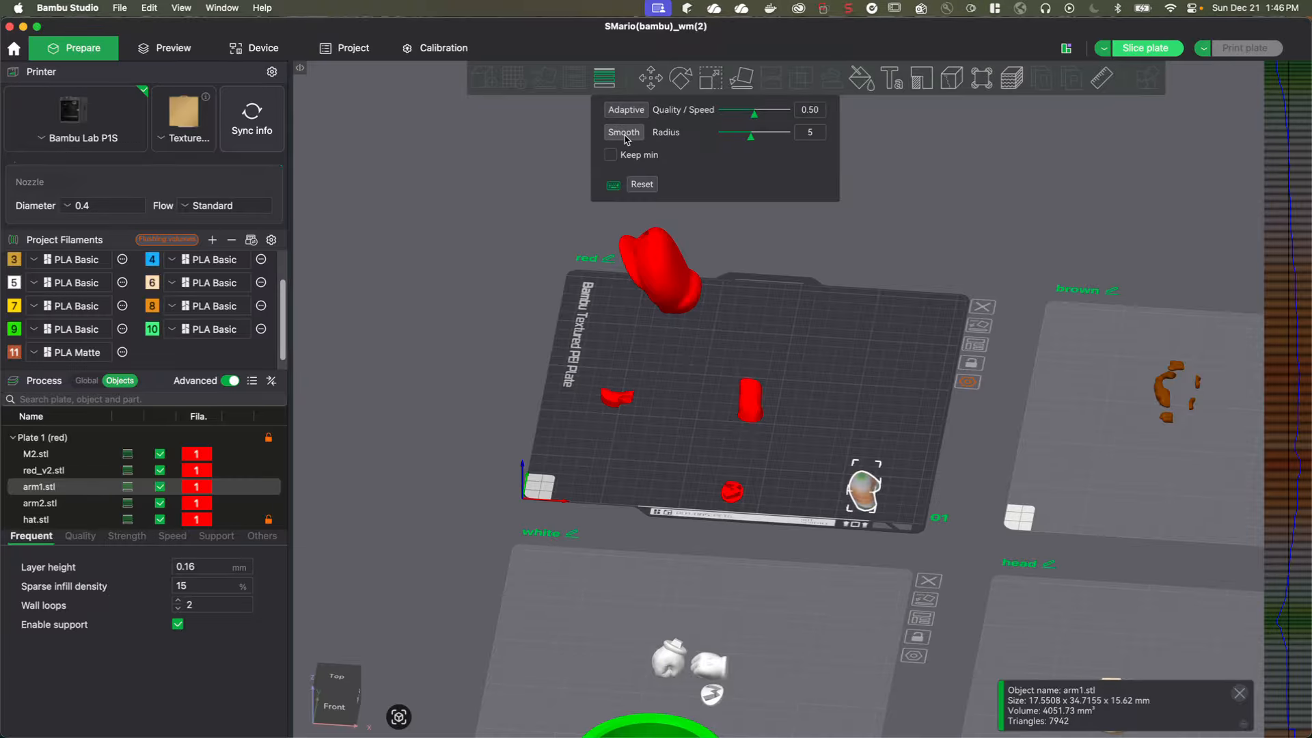
left_click(623, 133)
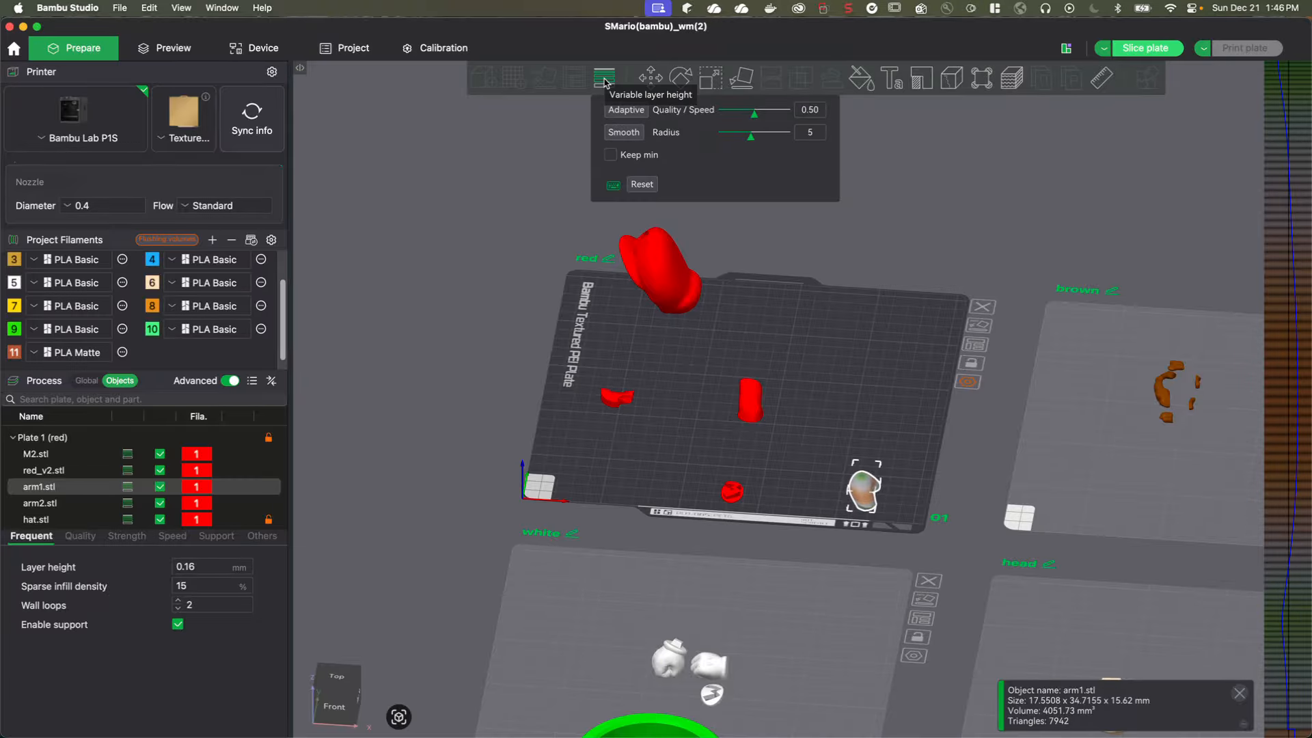
left_click(607, 79)
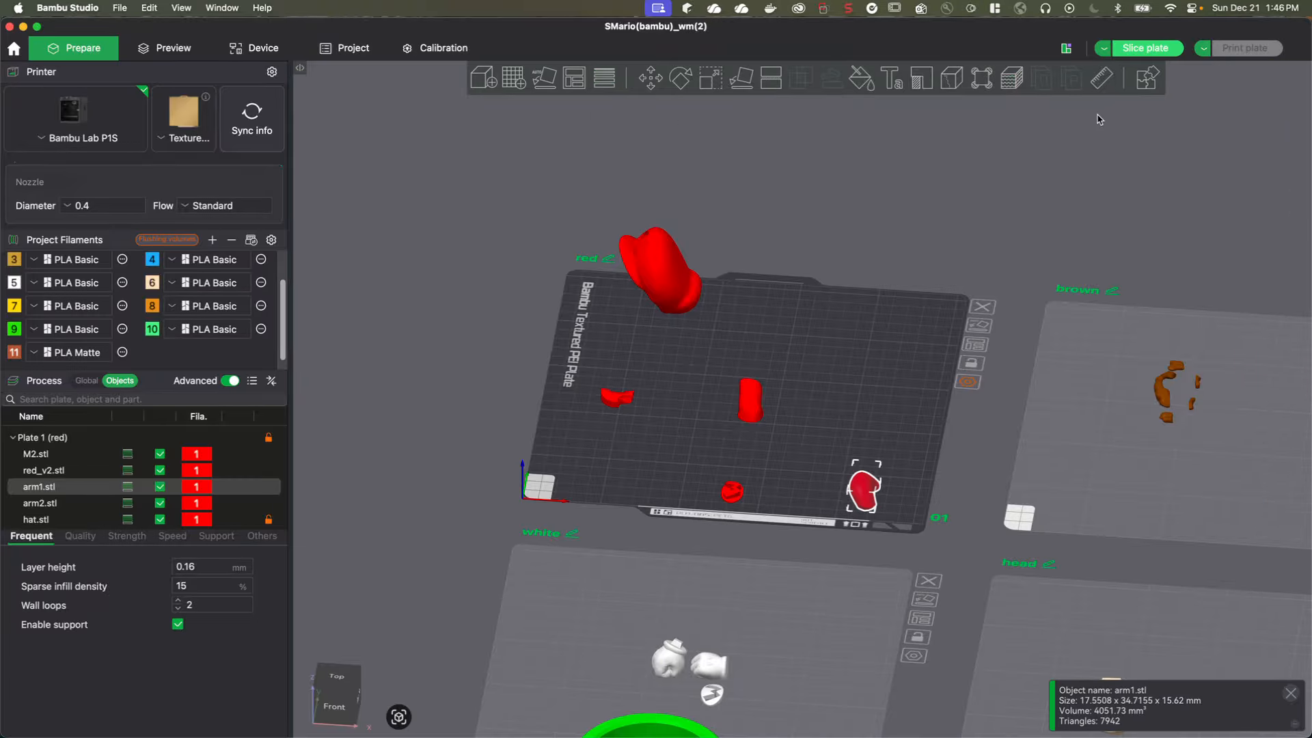
- Slice the red plate with the variable layer heights and return to plate preparation
left_click(1138, 55)
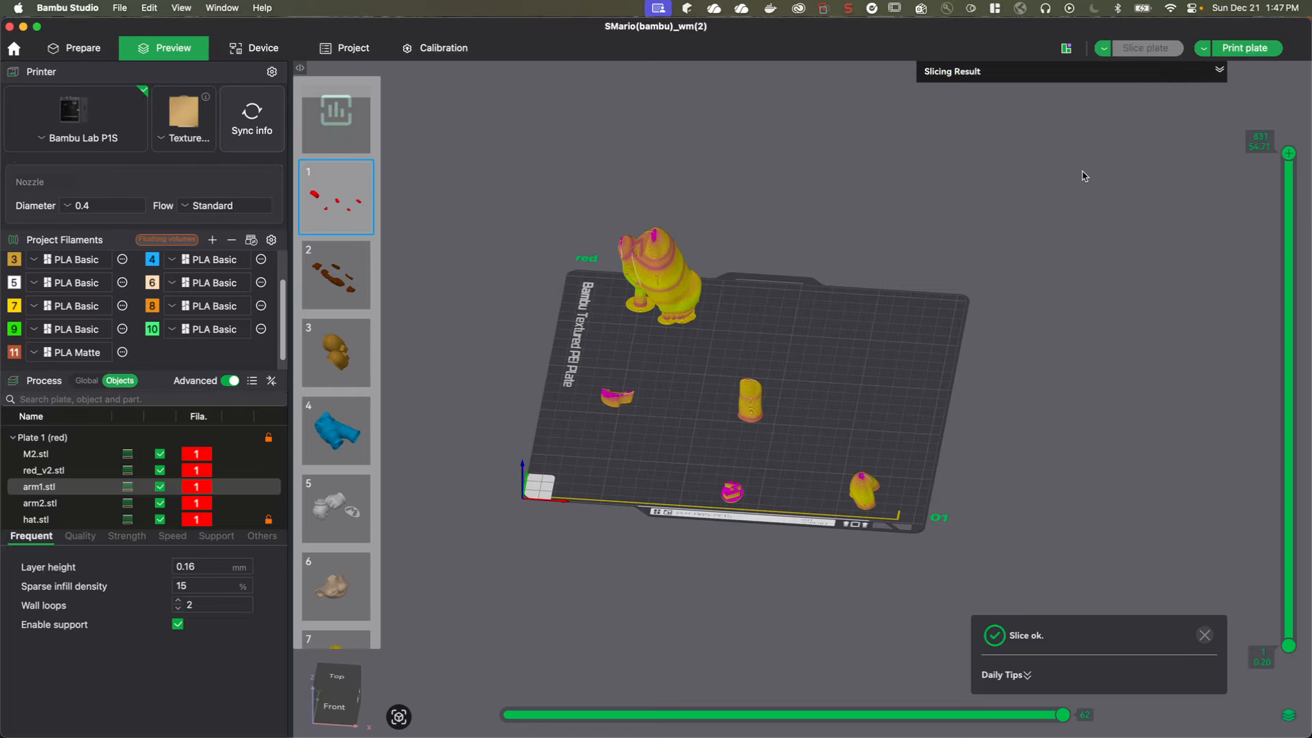
left_click(86, 49)
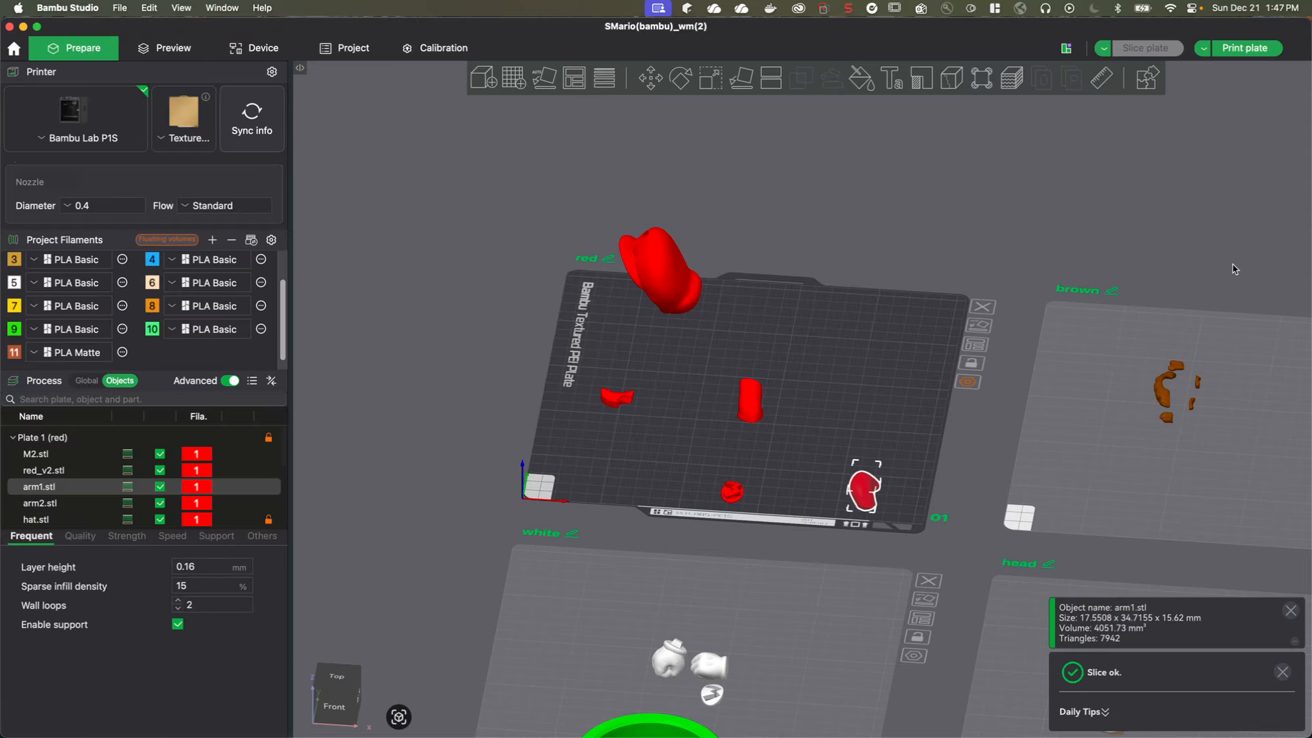
- Look over all the plates, then select the earth base on Plate 11 and examine it and its mesh error details
scroll(1037, 430, "down", 5)
scroll(1036, 431, "up", 2)
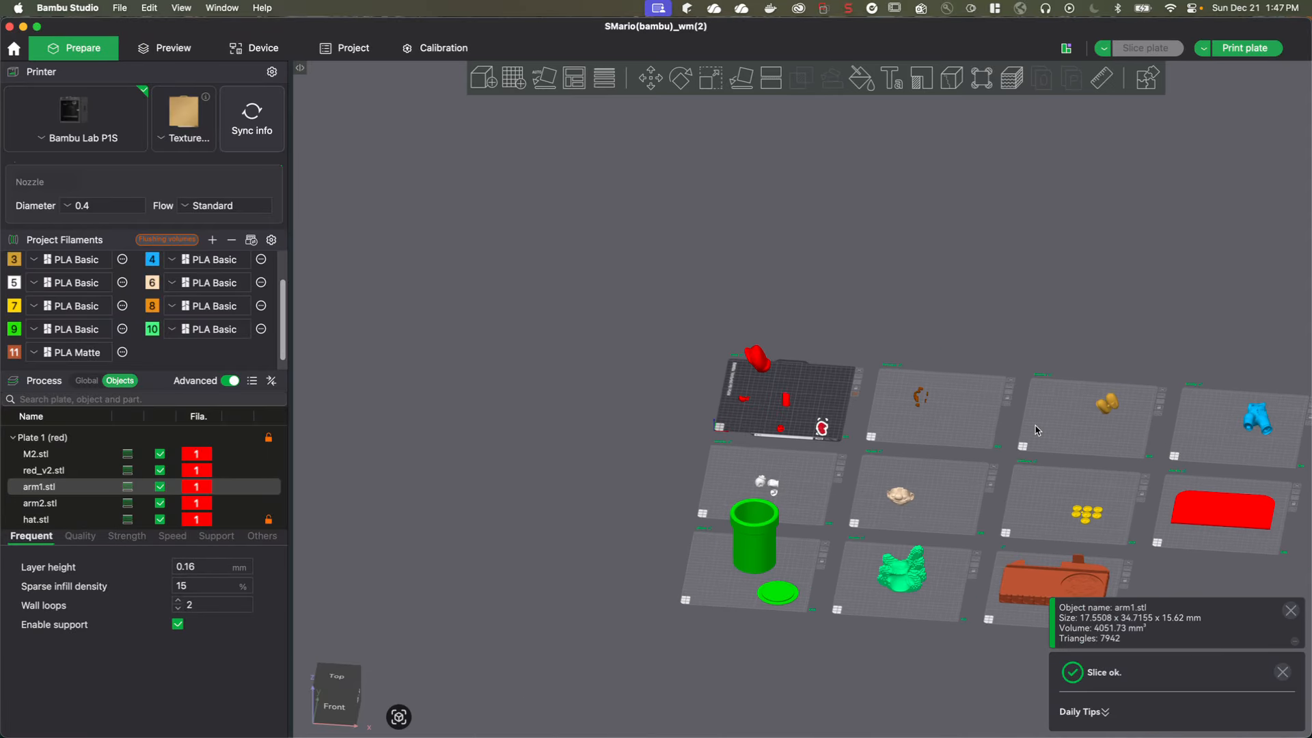
middle_click_drag(1002, 453, 830, 334)
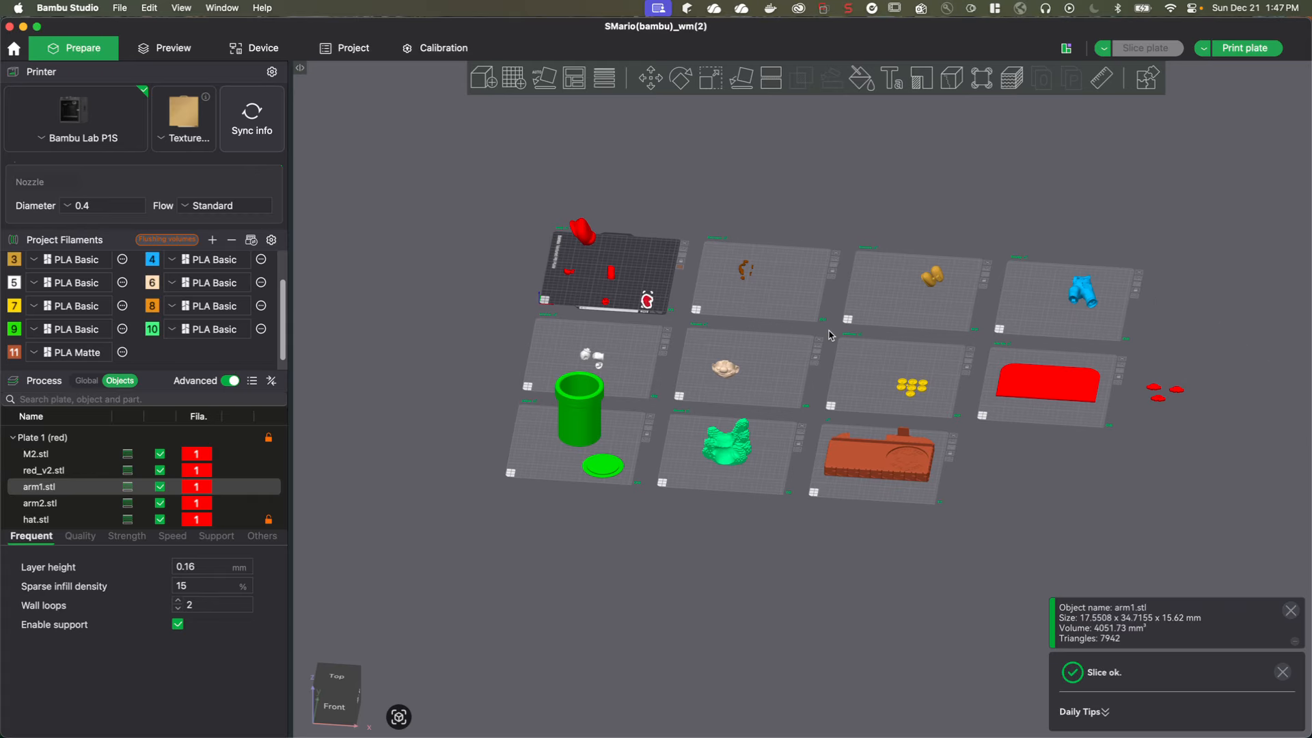
scroll(830, 334, "up", 3)
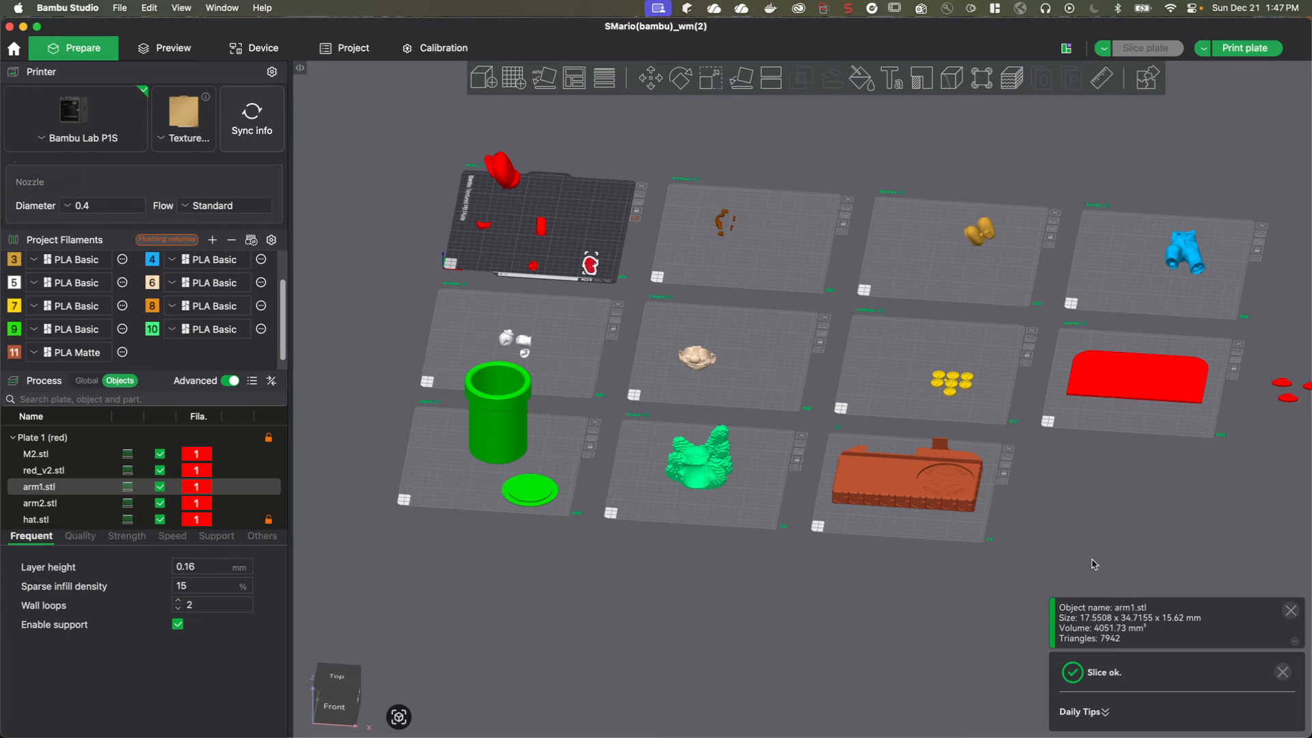
left_click_drag(1078, 552, 991, 561)
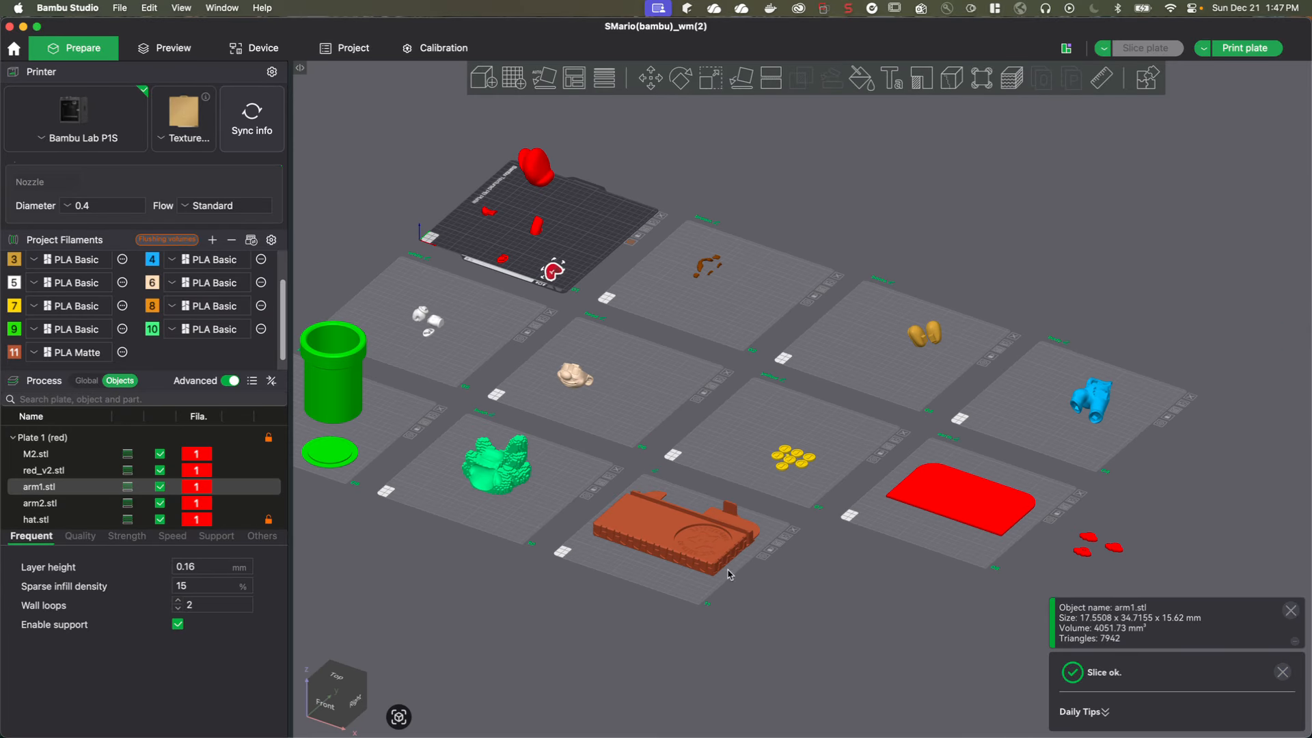
left_click(696, 551)
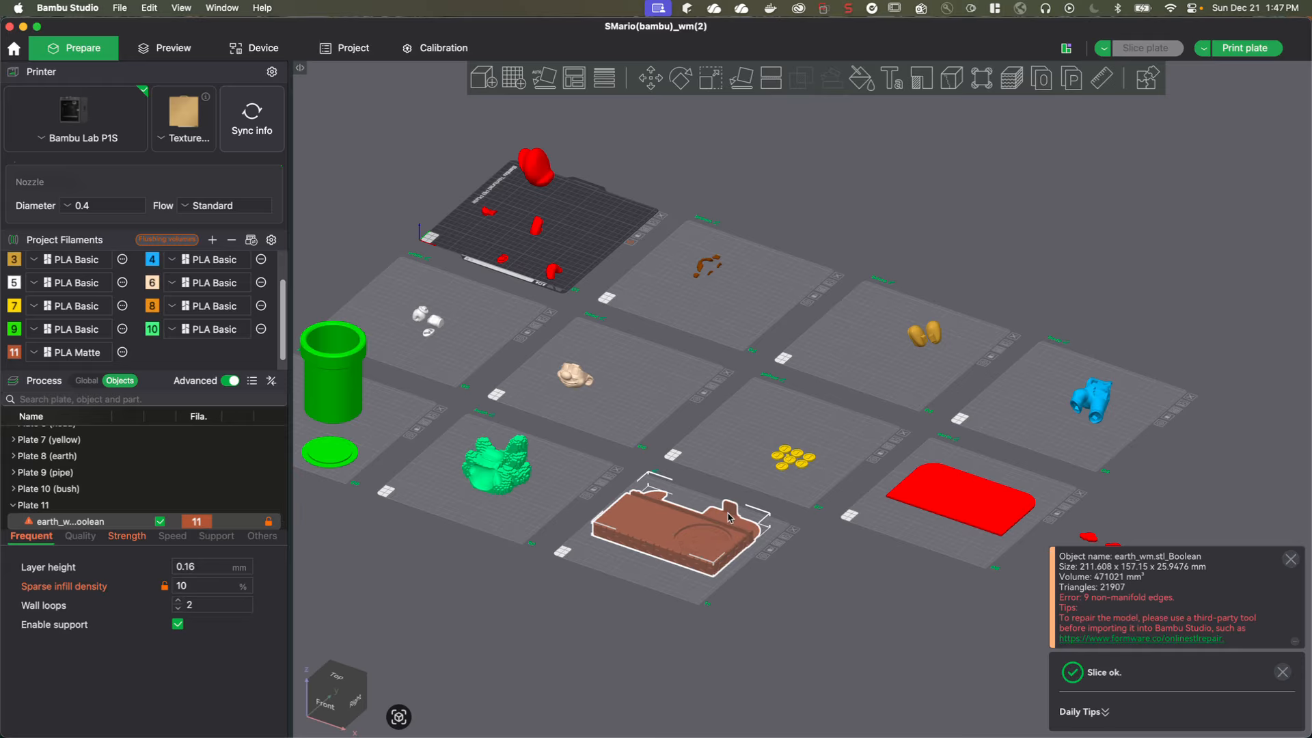
scroll(731, 517, "up", 5)
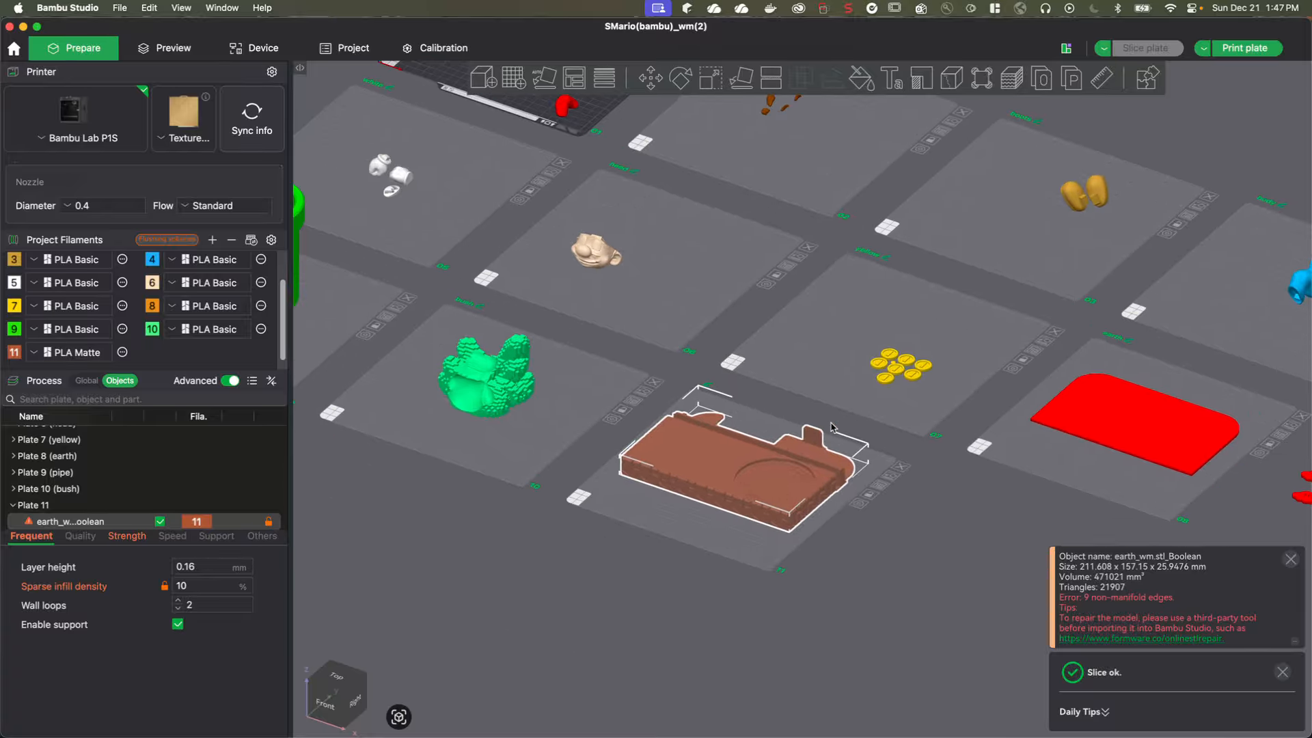
scroll(830, 427, "up", 2)
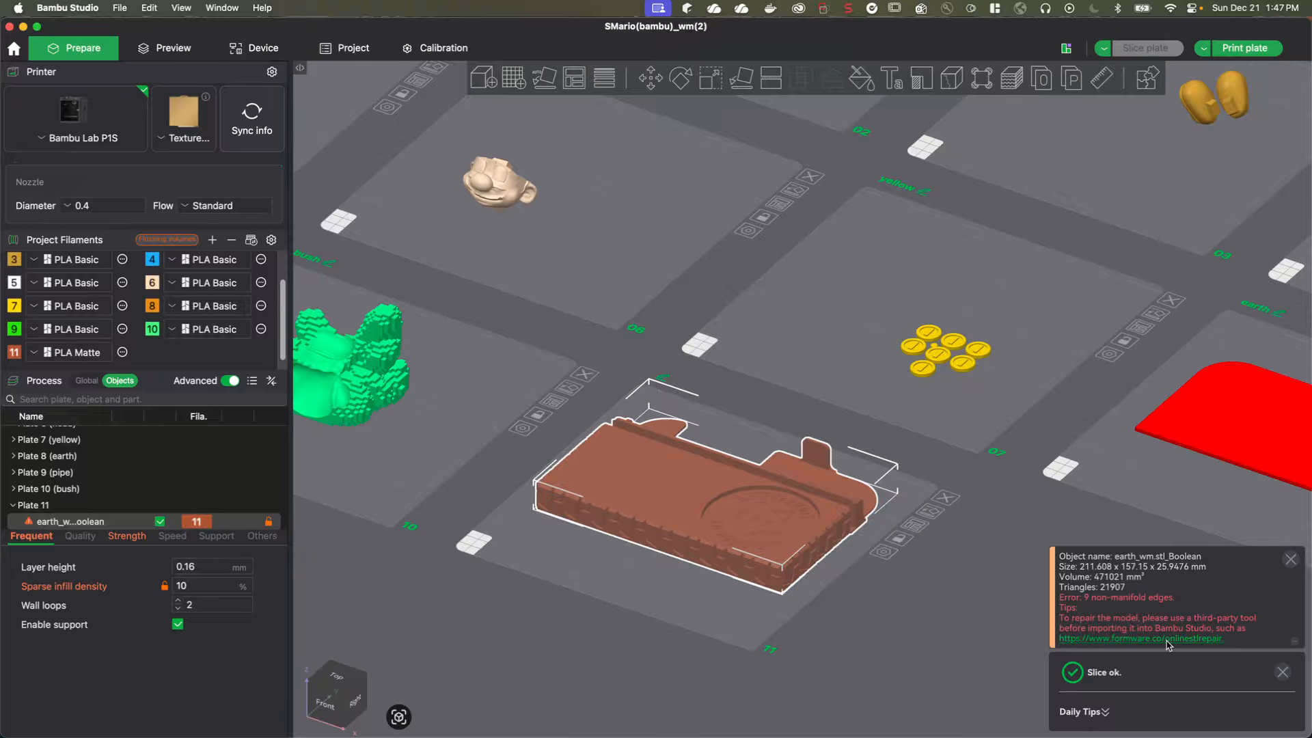
- Open the Formware online STL repair page linked in the earth base's error details, look it over and close it
left_click(1125, 639)
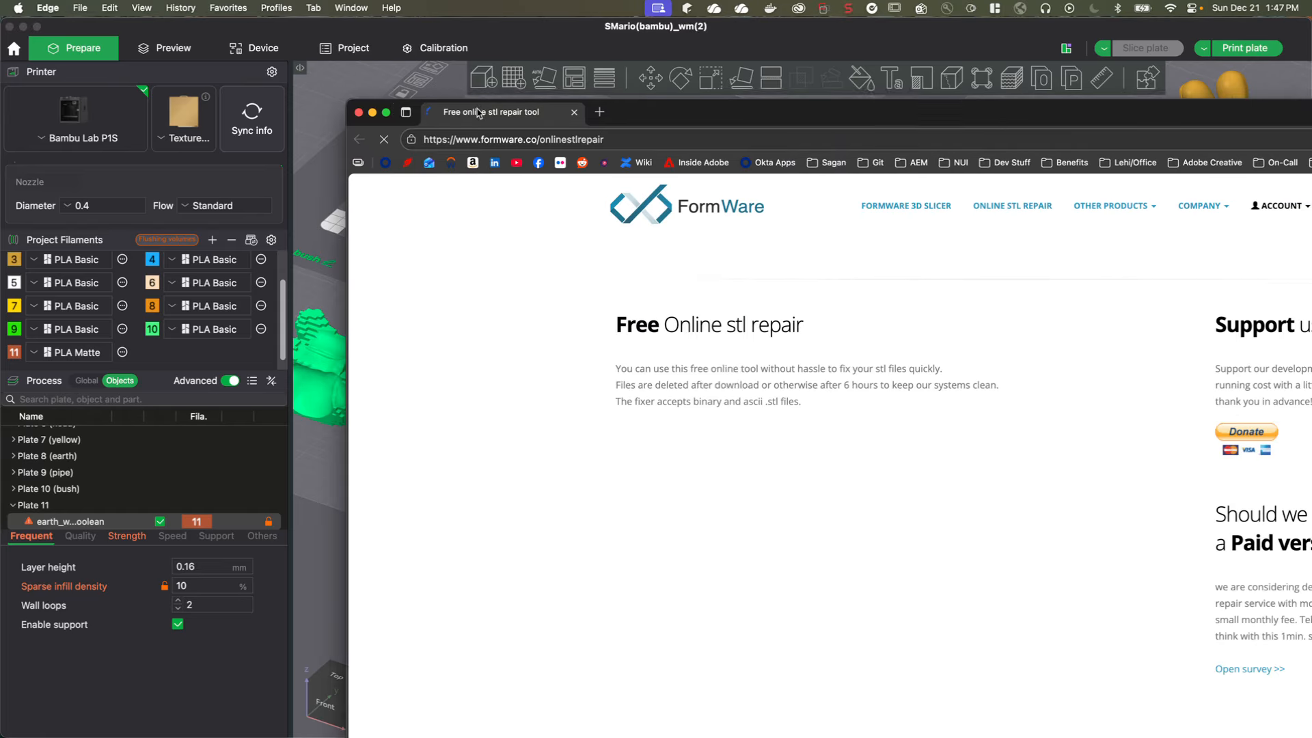
left_click_drag(558, 103, 443, 85)
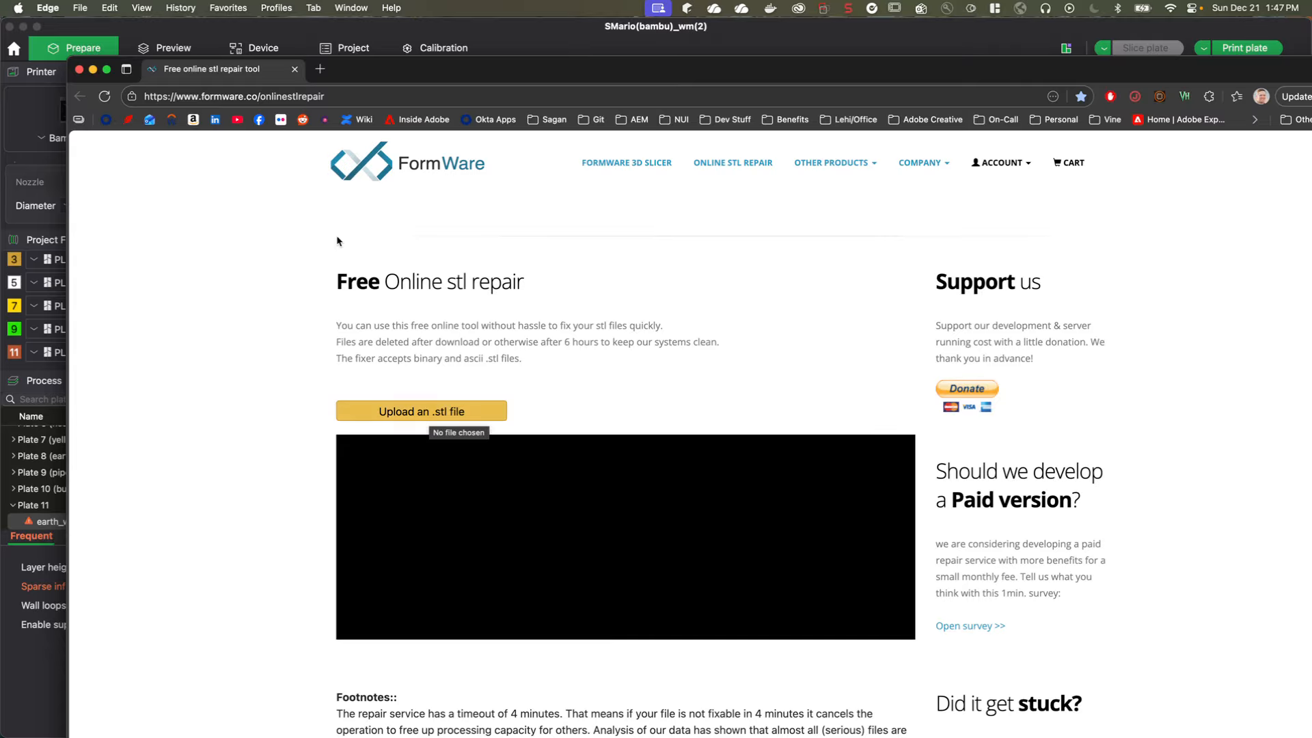
left_click(294, 69)
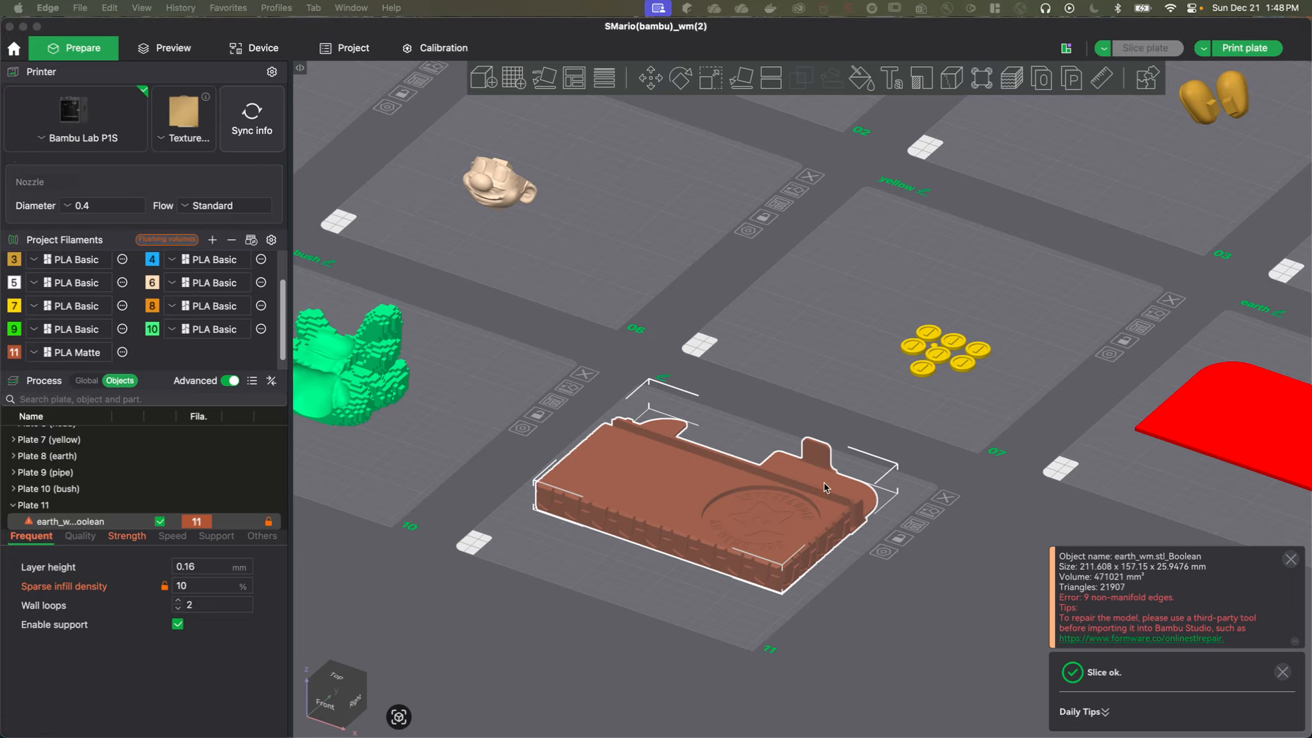
- Look over the project's export options and leave them without exporting
left_click(740, 528)
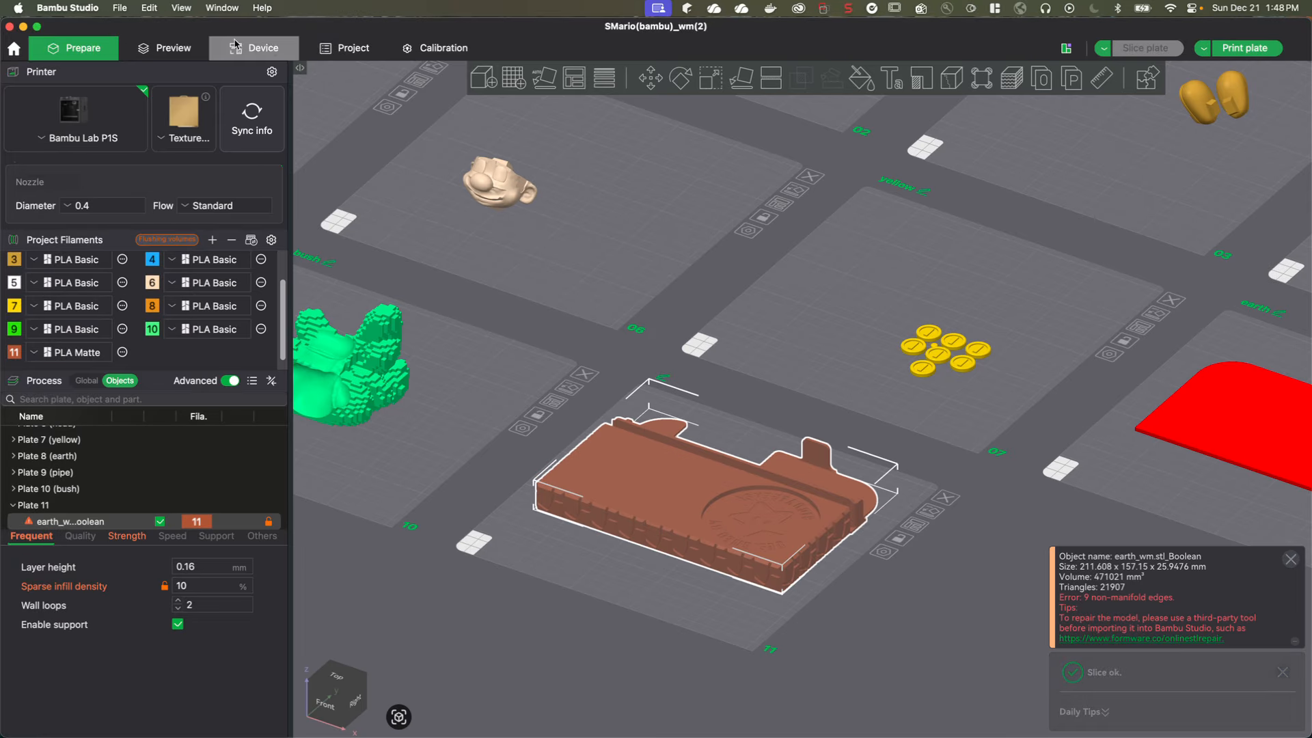
left_click(127, 9)
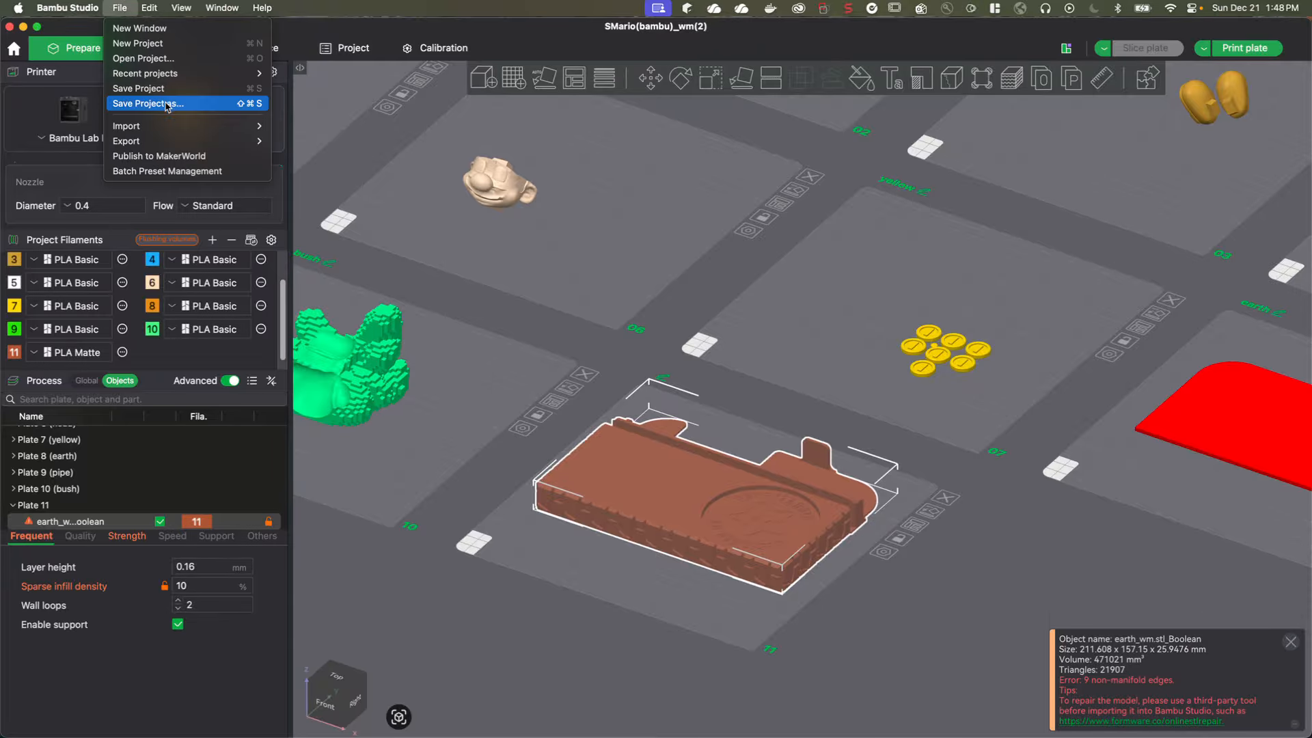
mouse_move(175, 140)
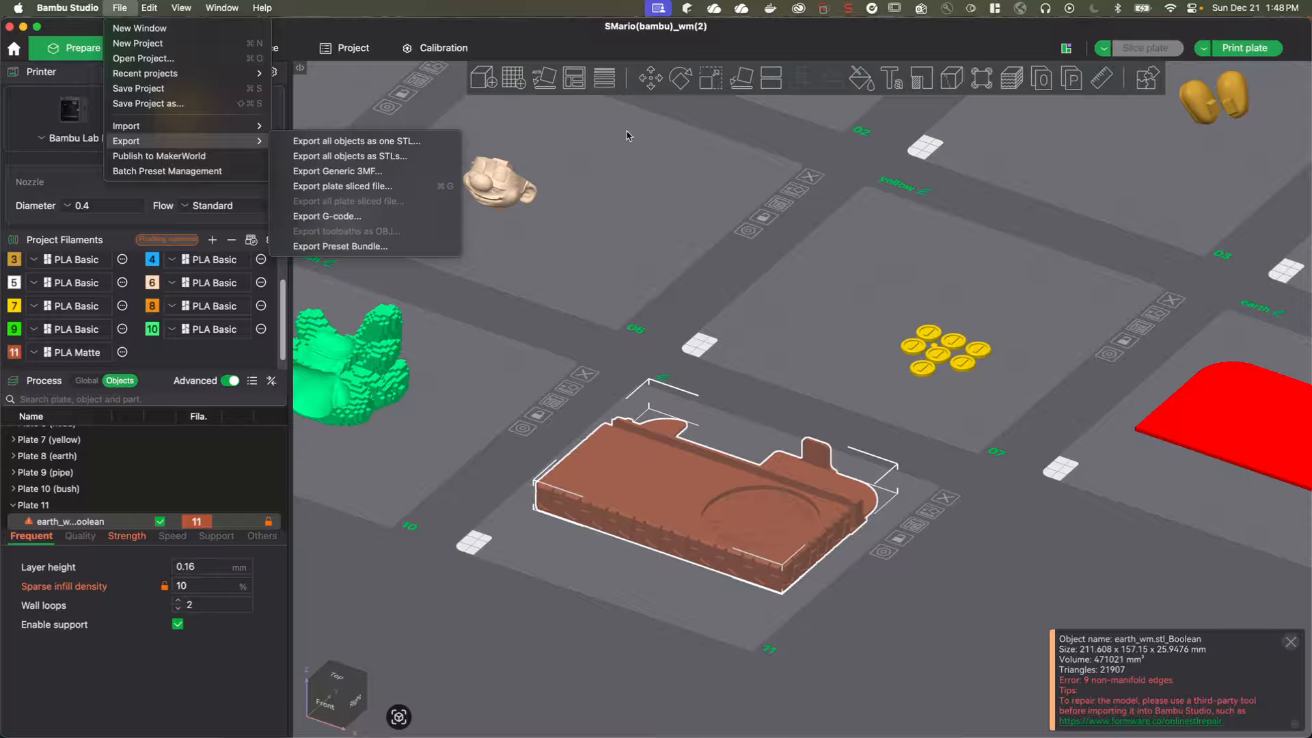
left_click(1048, 493)
- Delete every object on and outside the plates except the earth base on Plate 11
left_click_drag(1022, 492, 1035, 510)
scroll(1036, 511, "down", 10)
left_click(1079, 457)
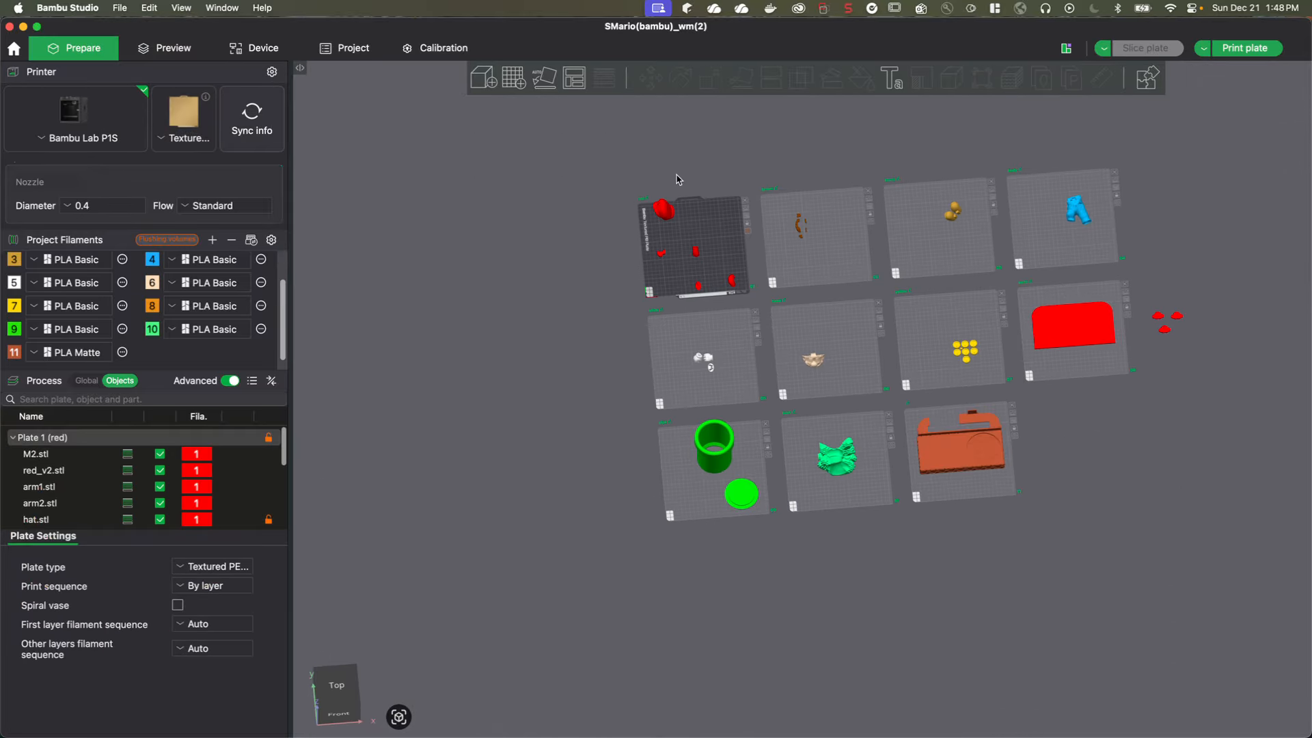
left_click_drag(573, 177, 1254, 379, "shift")
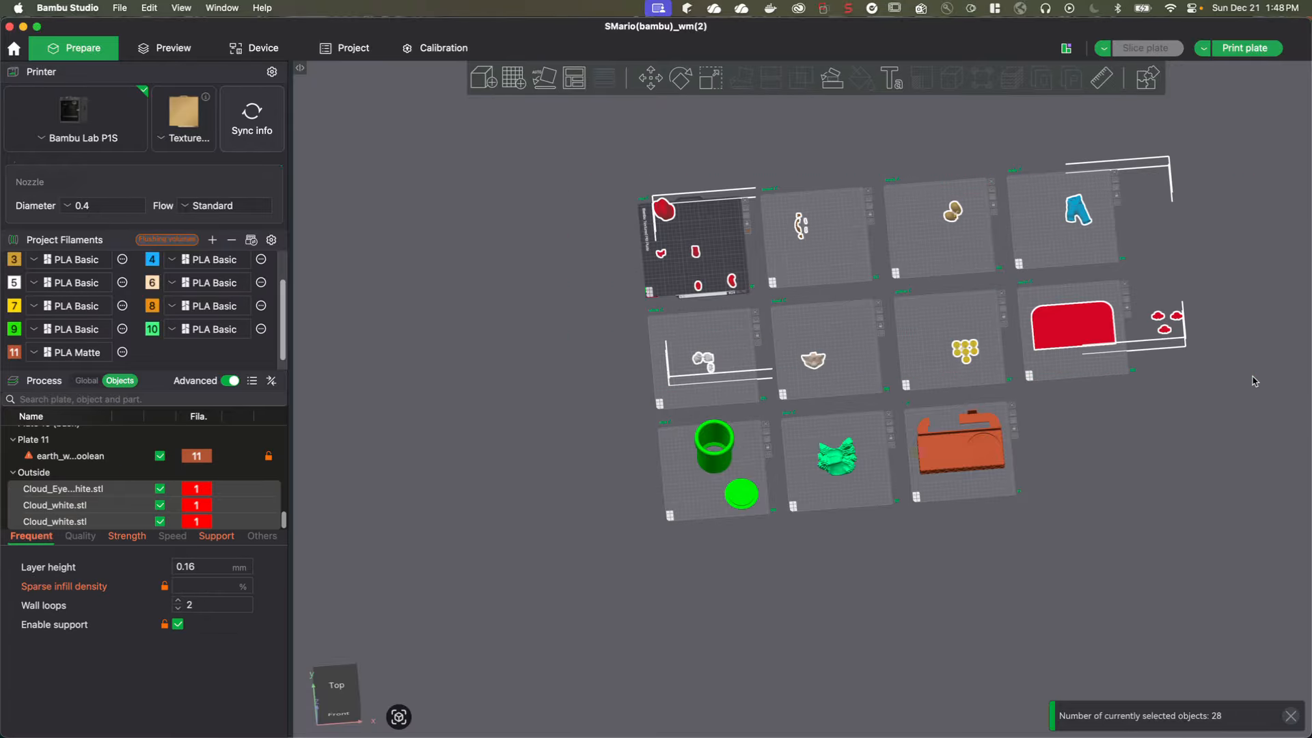
key("Delete")
left_click_drag(621, 425, 852, 545, "shift")
key("Delete")
- Export all remaining objects as STLs to the Downloads folder
left_click(120, 8)
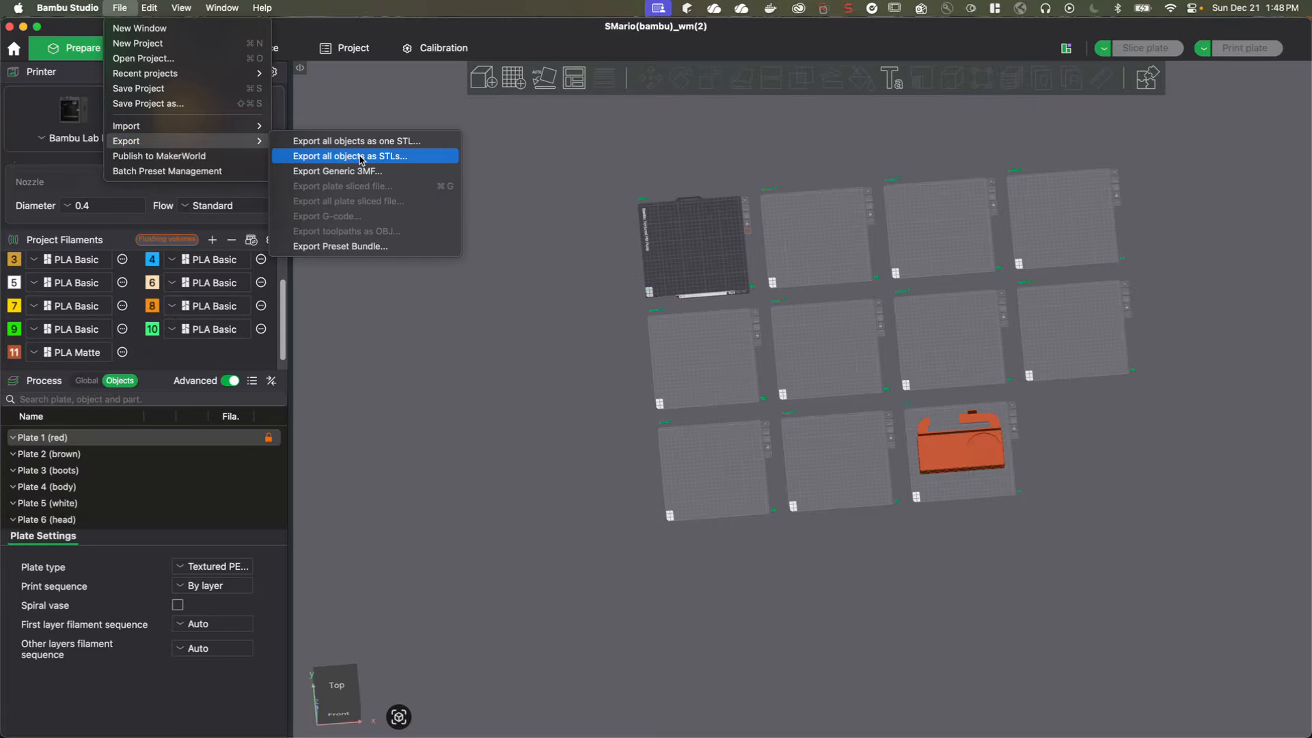
left_click(362, 157)
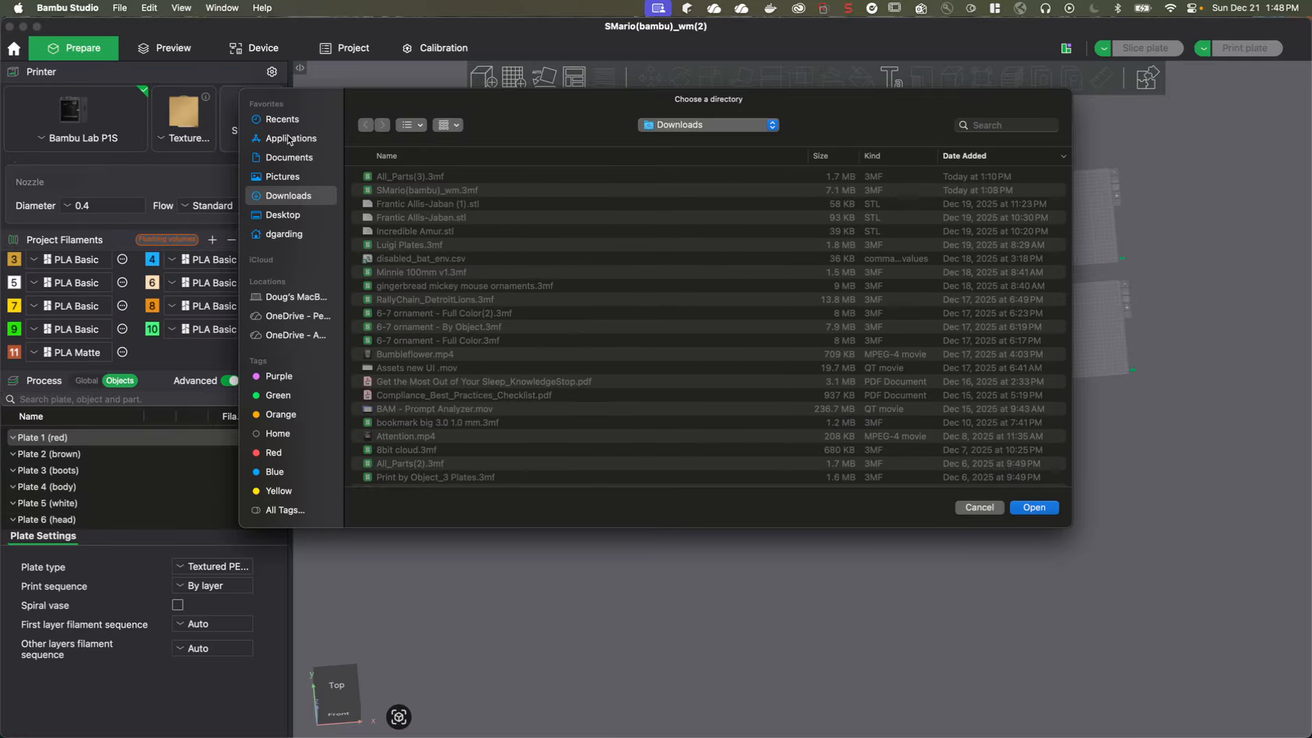
left_click(1034, 508)
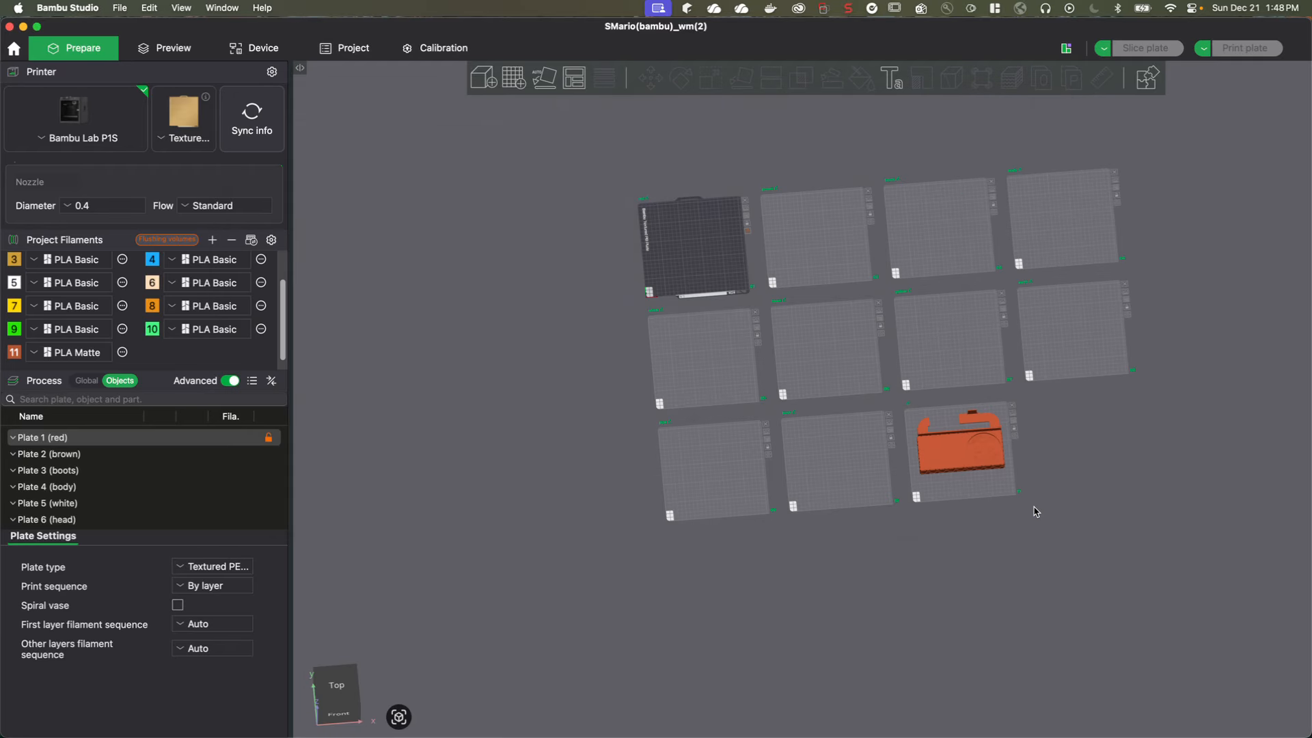
- Undo the deletions to restore the objects on all plates, and clear the selection
mouse_move(1074, 512)
left_mouse_down()
mouse_move(1057, 511)
mouse_move(1142, 508)
mouse_move(1063, 506)
left_mouse_up()
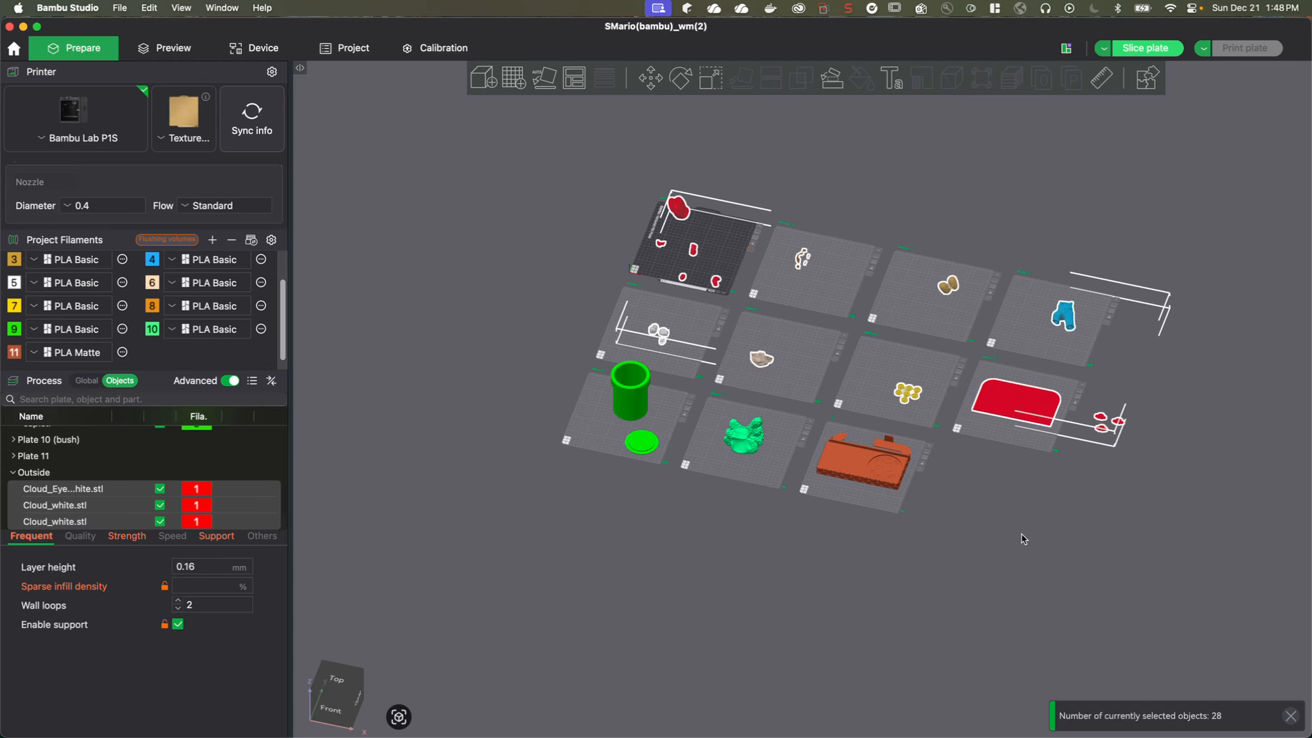
left_click(563, 294)
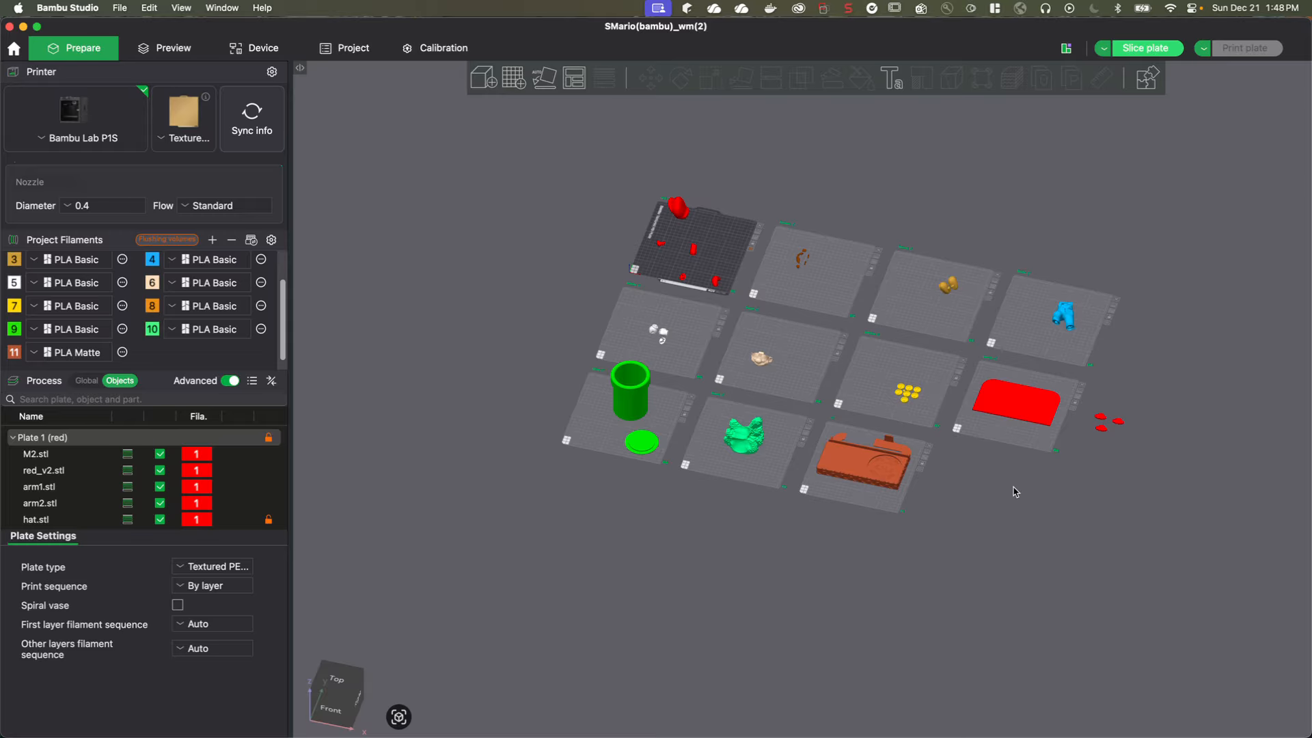
left_click_drag(1015, 490, 1018, 500)
scroll(1019, 501, "up", 4)
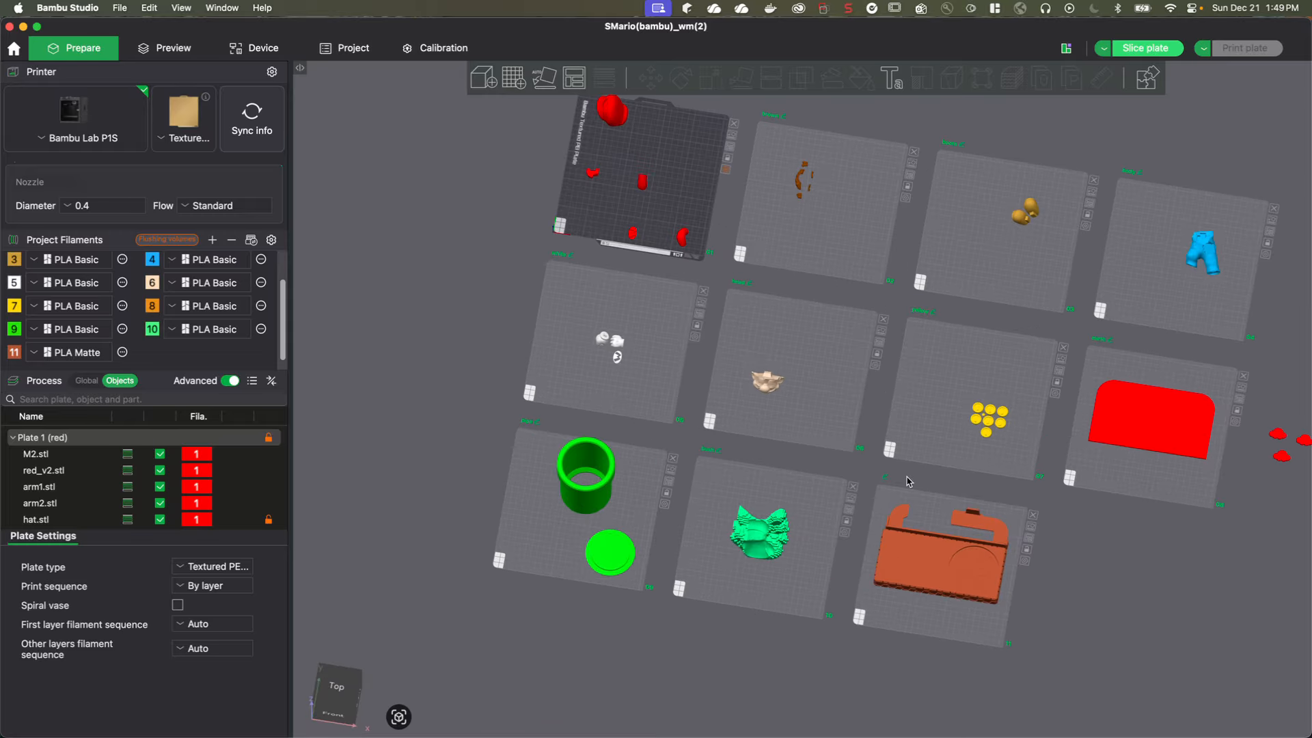
right_click_drag(907, 478, 854, 488)
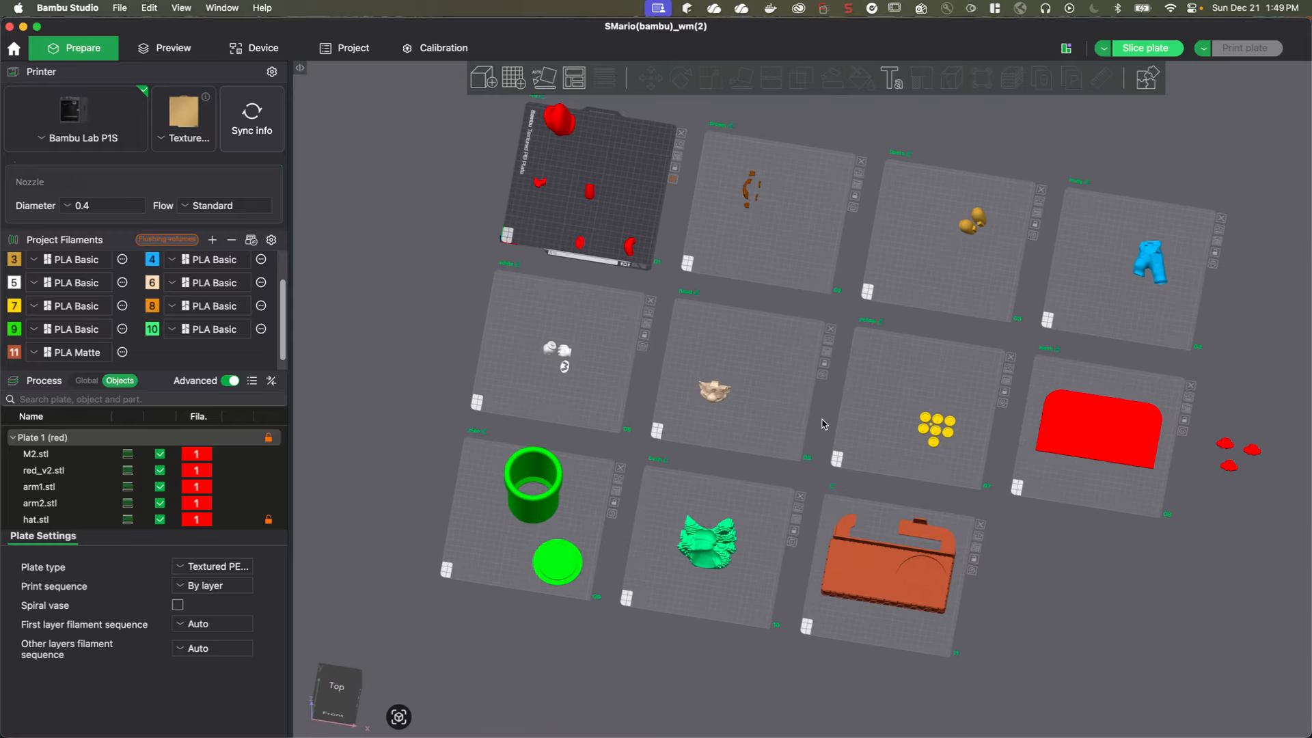